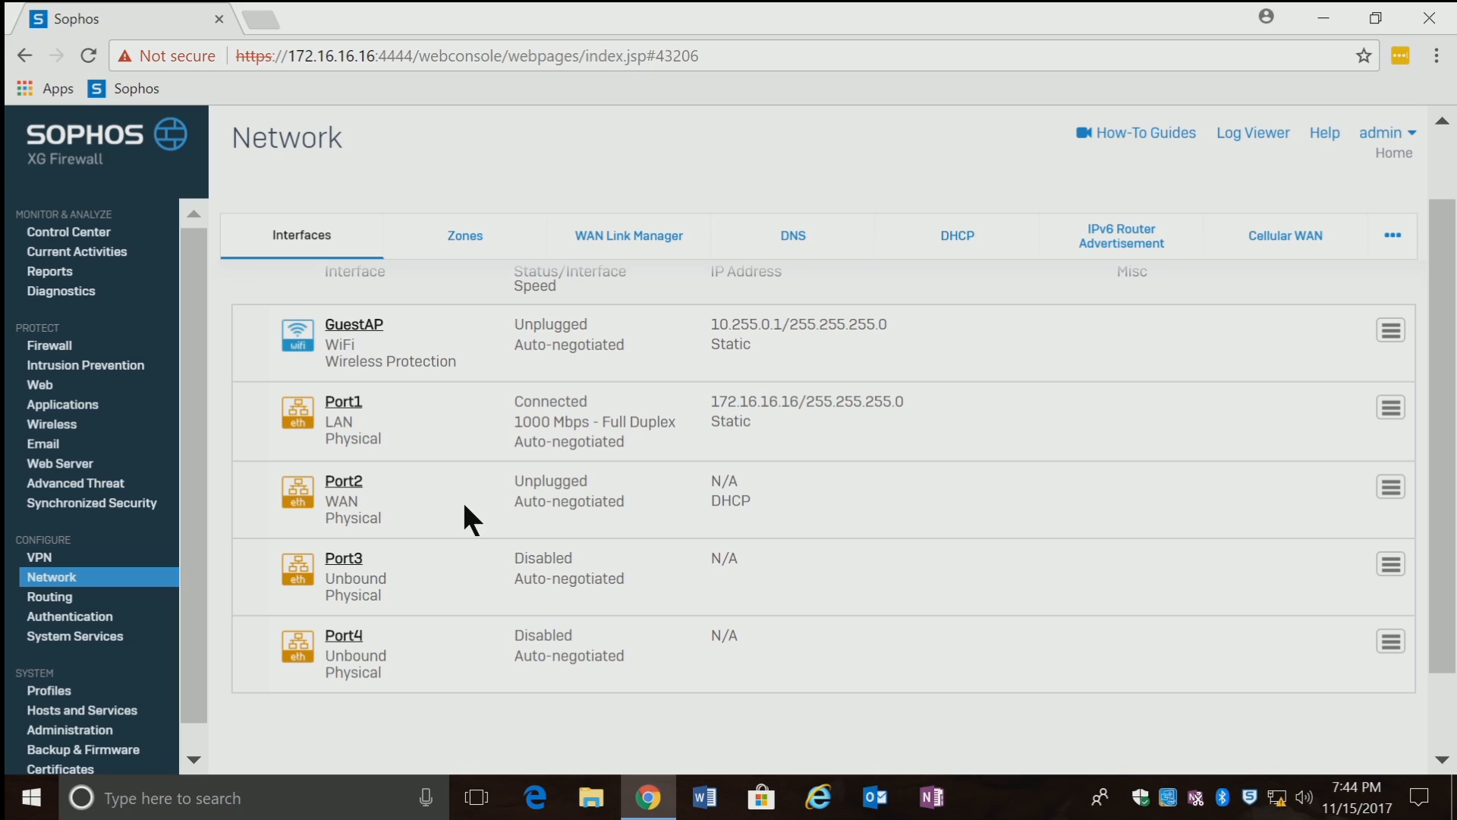
# Step: Open the Port3 interface for editing and assign it to the LAN zone
pyautogui.click(350, 563)
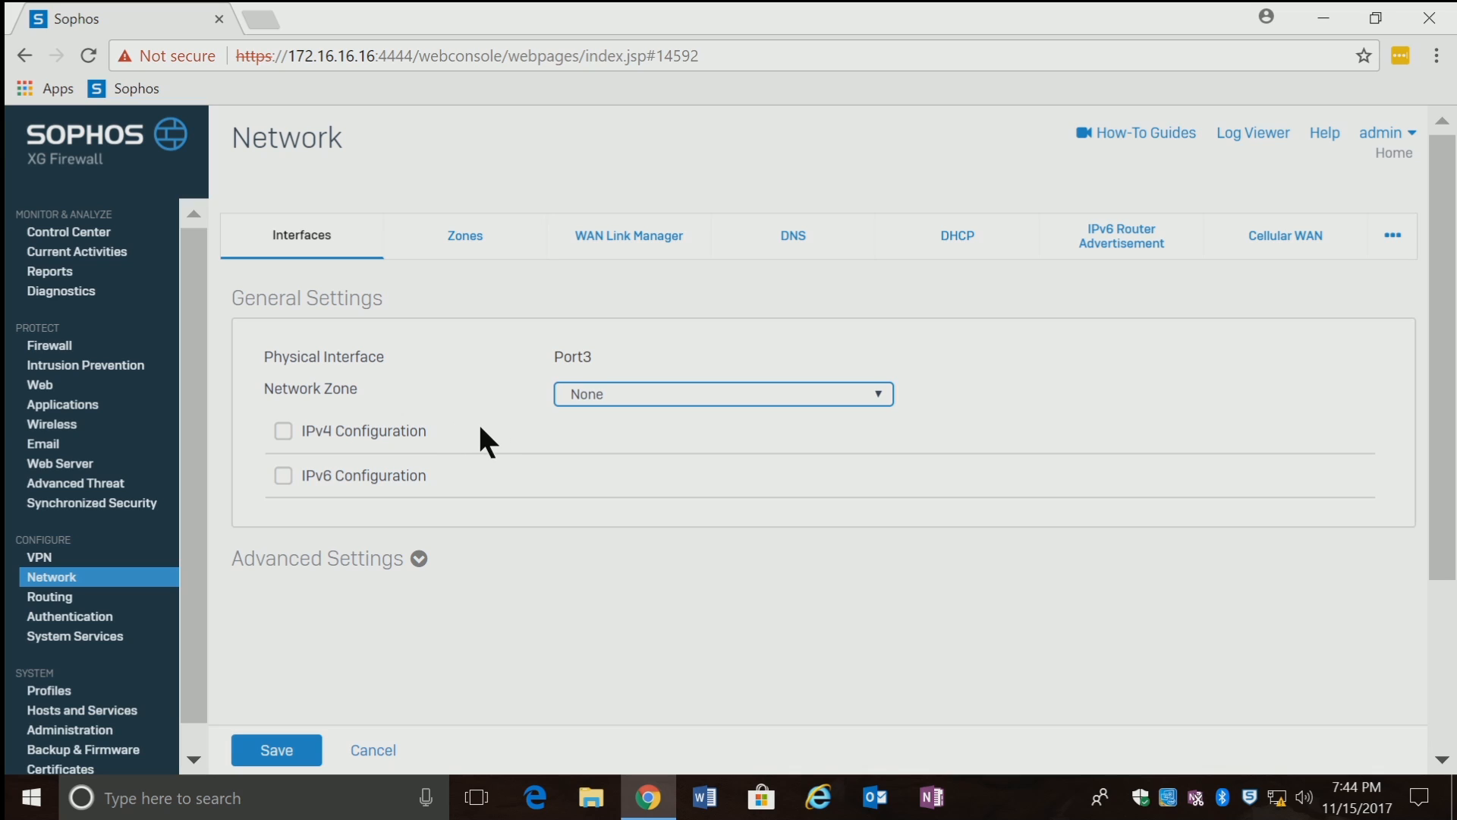
pyautogui.click(598, 393)
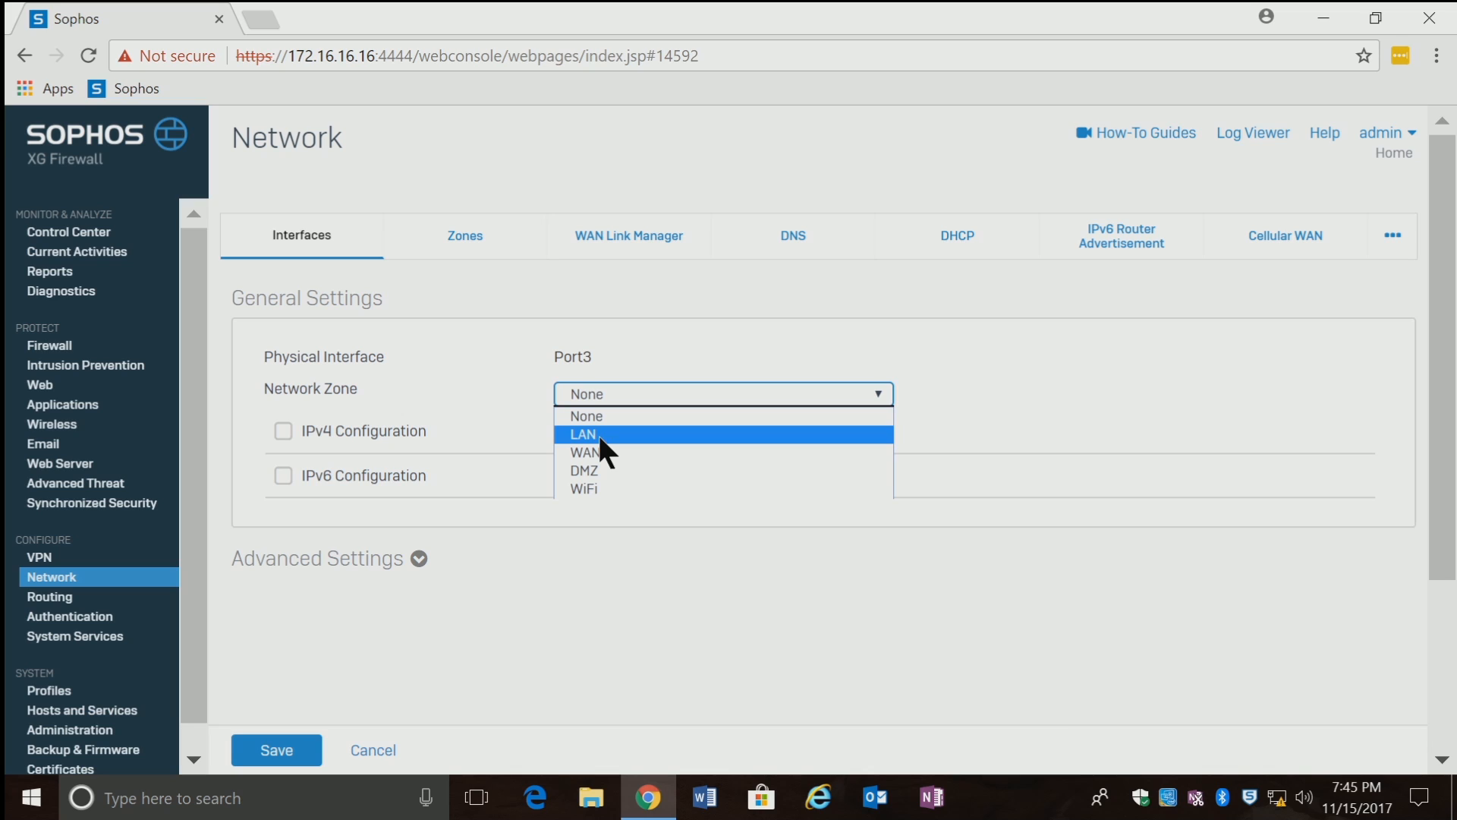
pyautogui.click(600, 438)
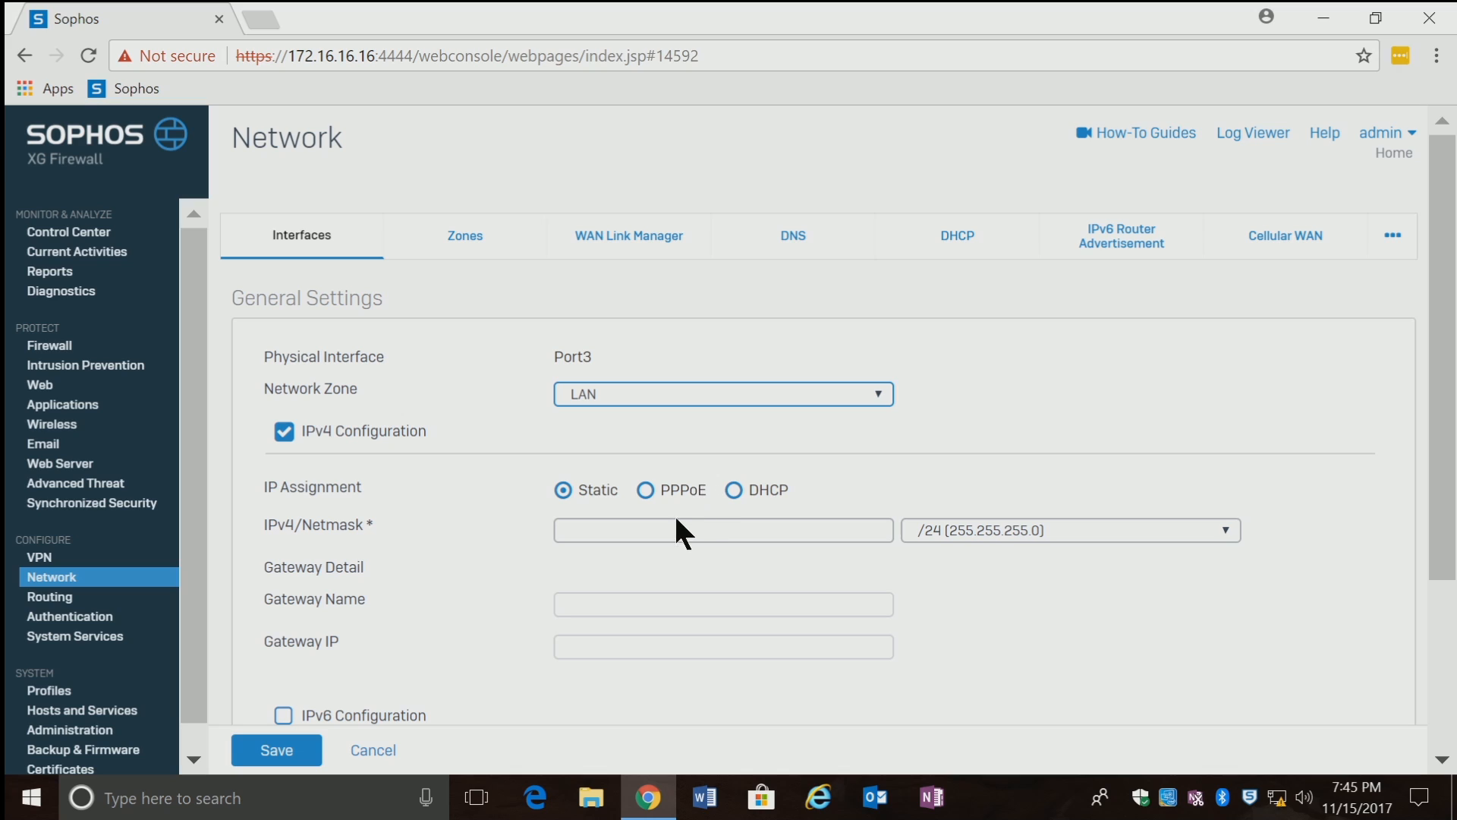
# Step: Give Port3 the static IPv4 address 10.0.0.1, save it, and approve the interface update
pyautogui.click(619, 525)
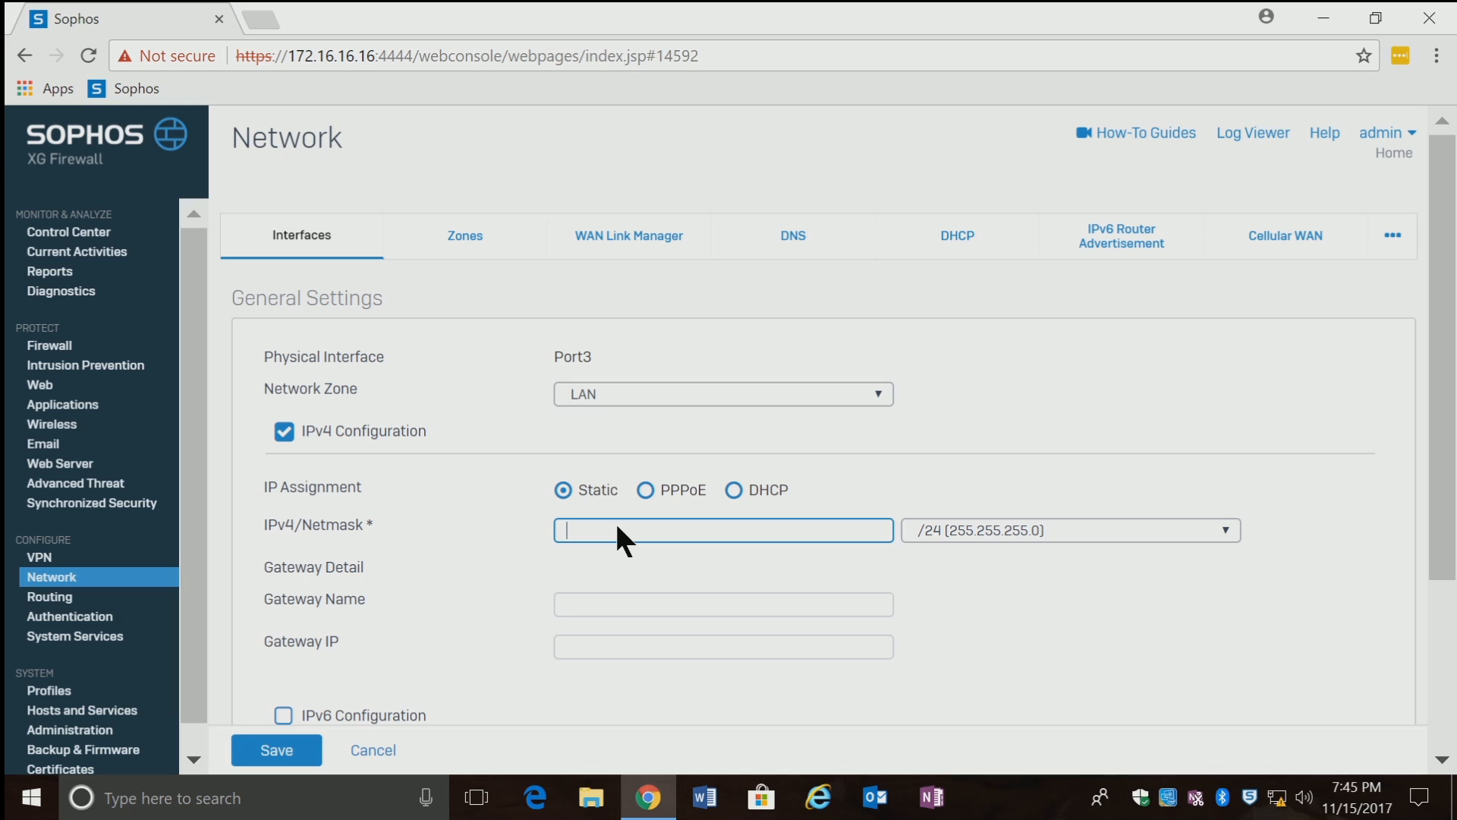
pyautogui.write('10.0.0.1')
pyautogui.moveTo(1442, 501)
pyautogui.mouseDown()
pyautogui.moveTo(1444, 582)
pyautogui.moveTo(1427, 506)
pyautogui.mouseUp()
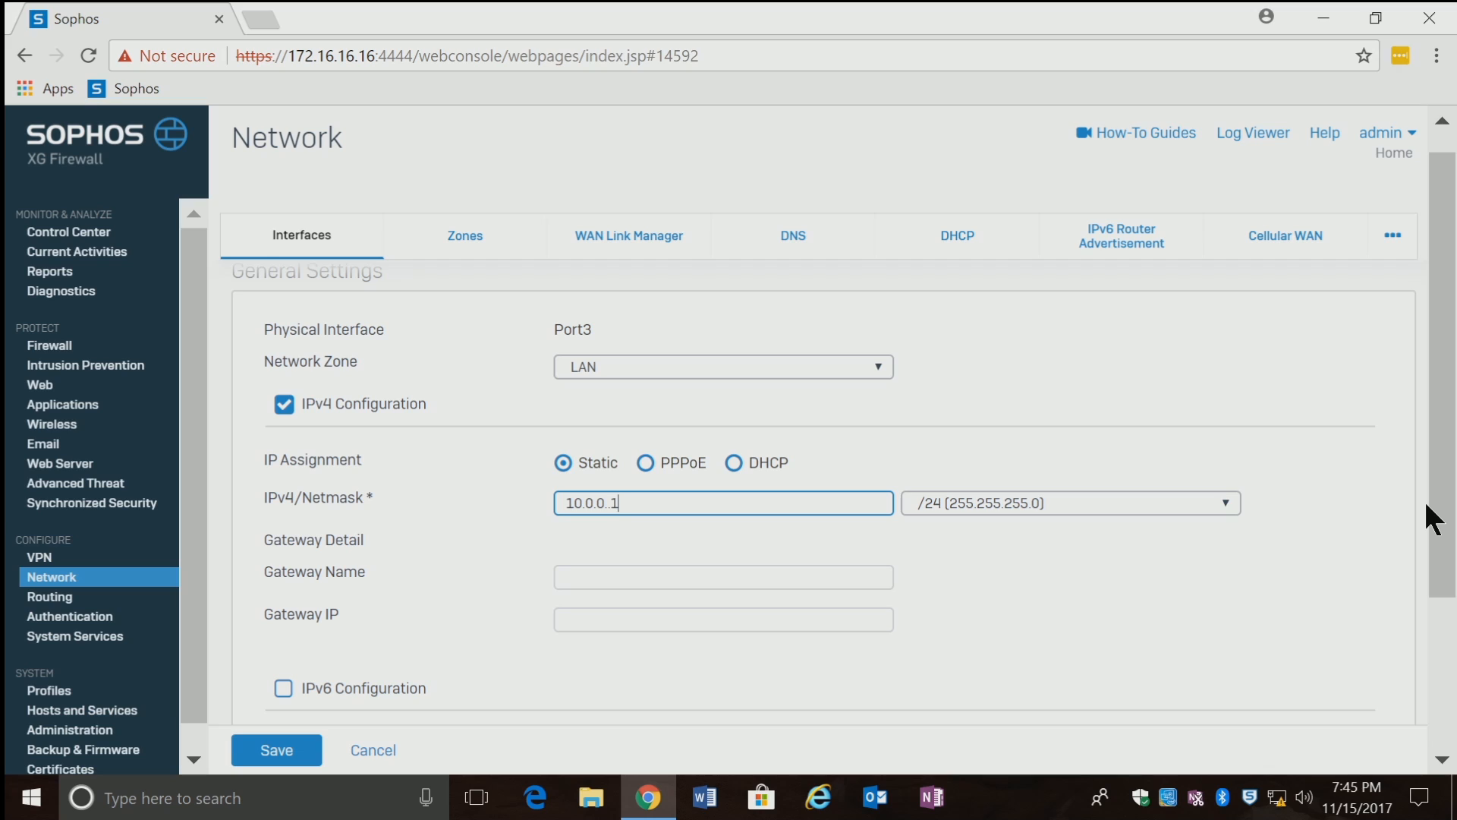
pyautogui.press('Left')
pyautogui.press('Delete')
pyautogui.click(278, 751)
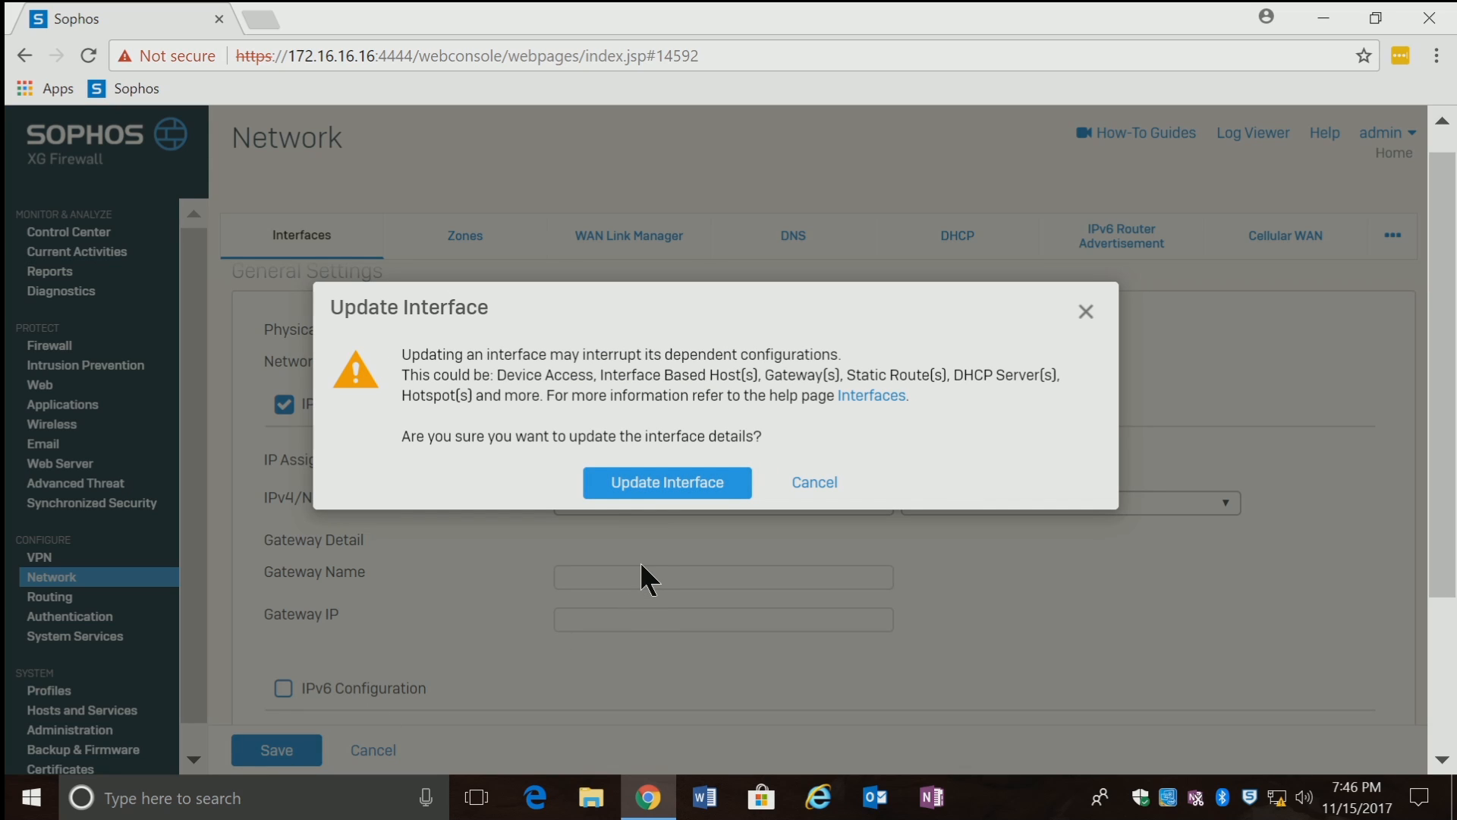
pyautogui.click(661, 486)
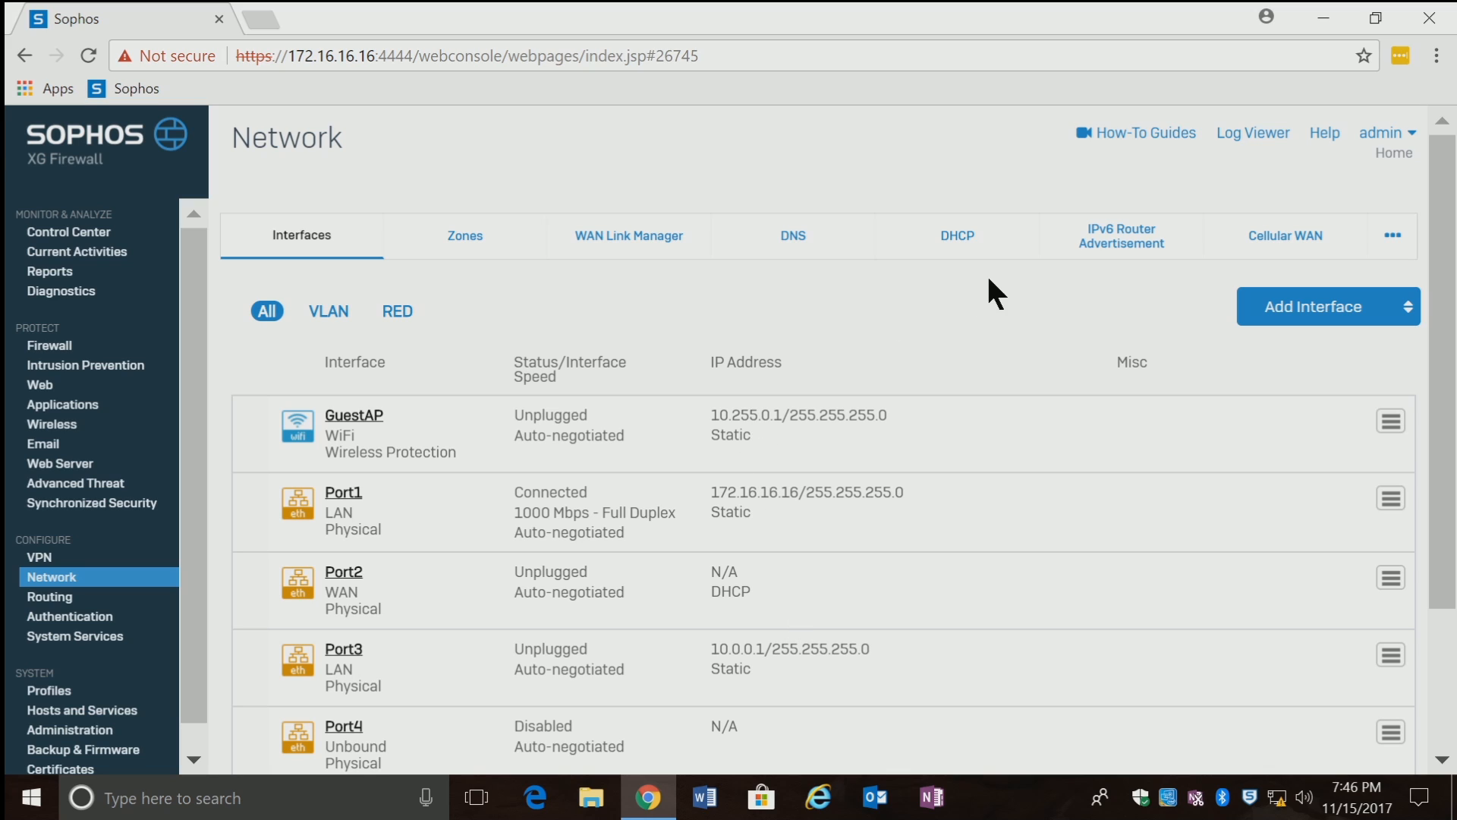
# Step: Add an IPv4 DHCP server named Secondary Network on the interface Port3 - 10.0.0.1
pyautogui.click(943, 248)
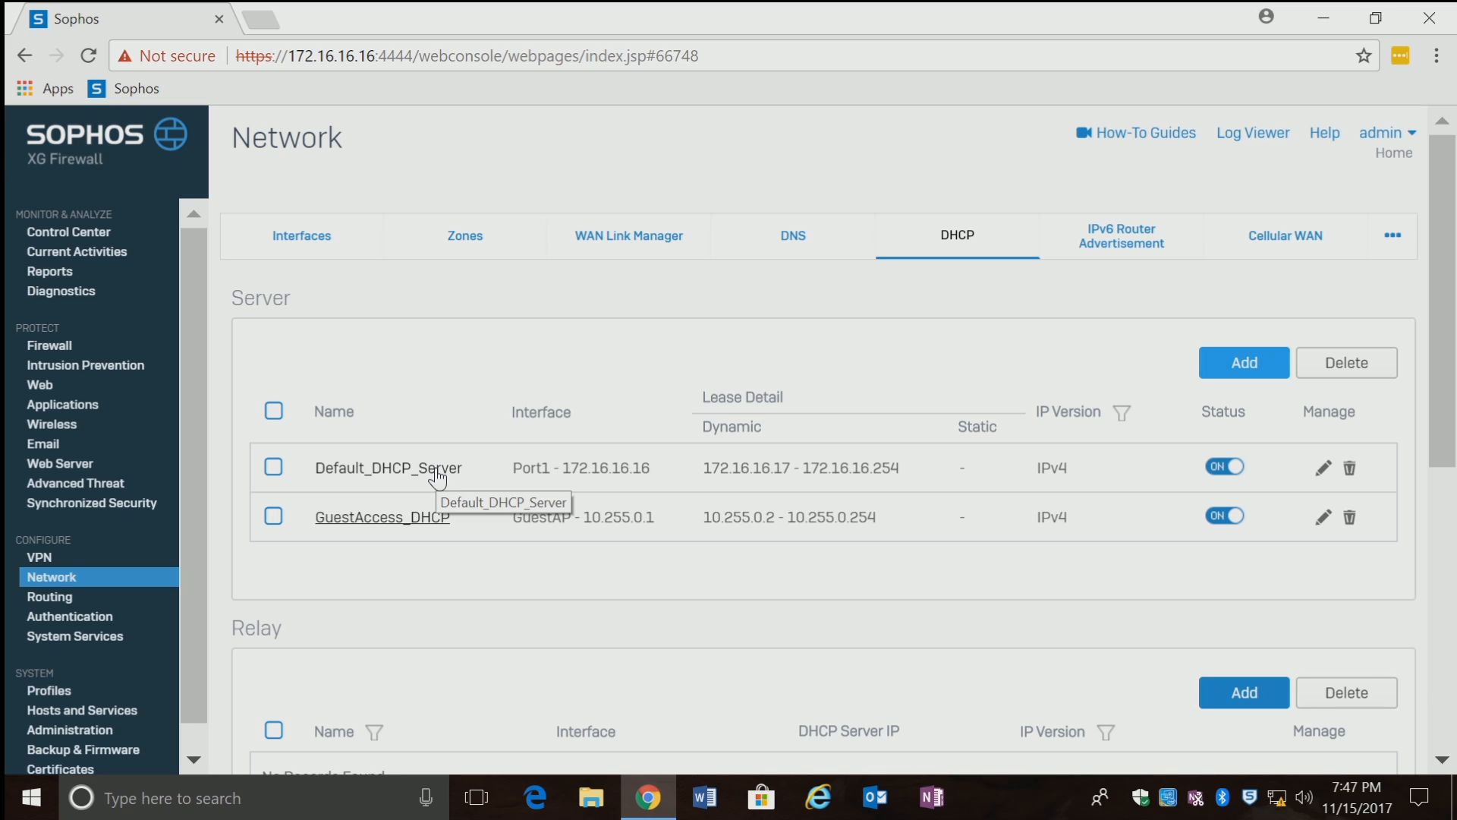
pyautogui.click(1223, 376)
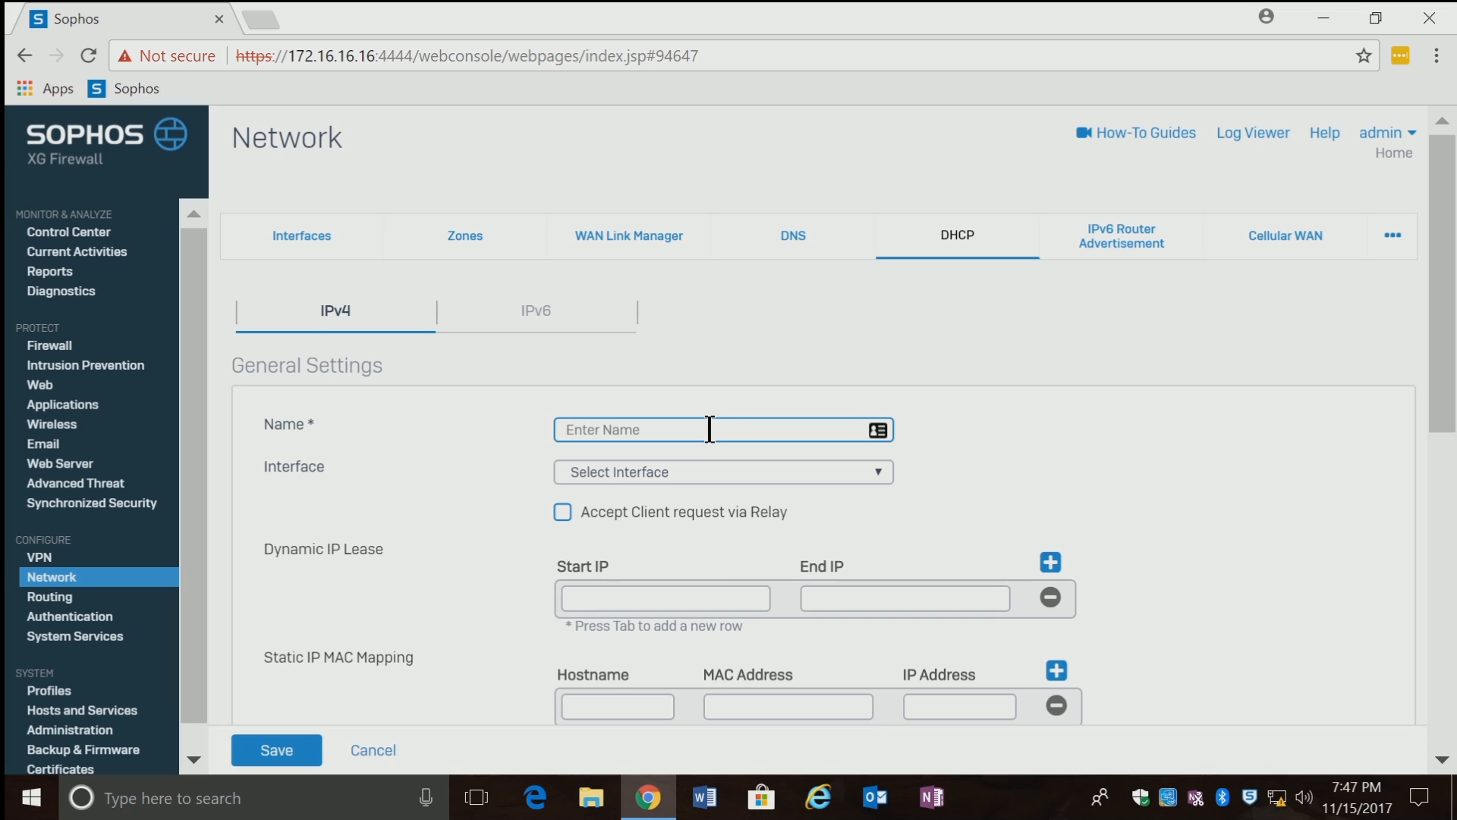
pyautogui.write('S')
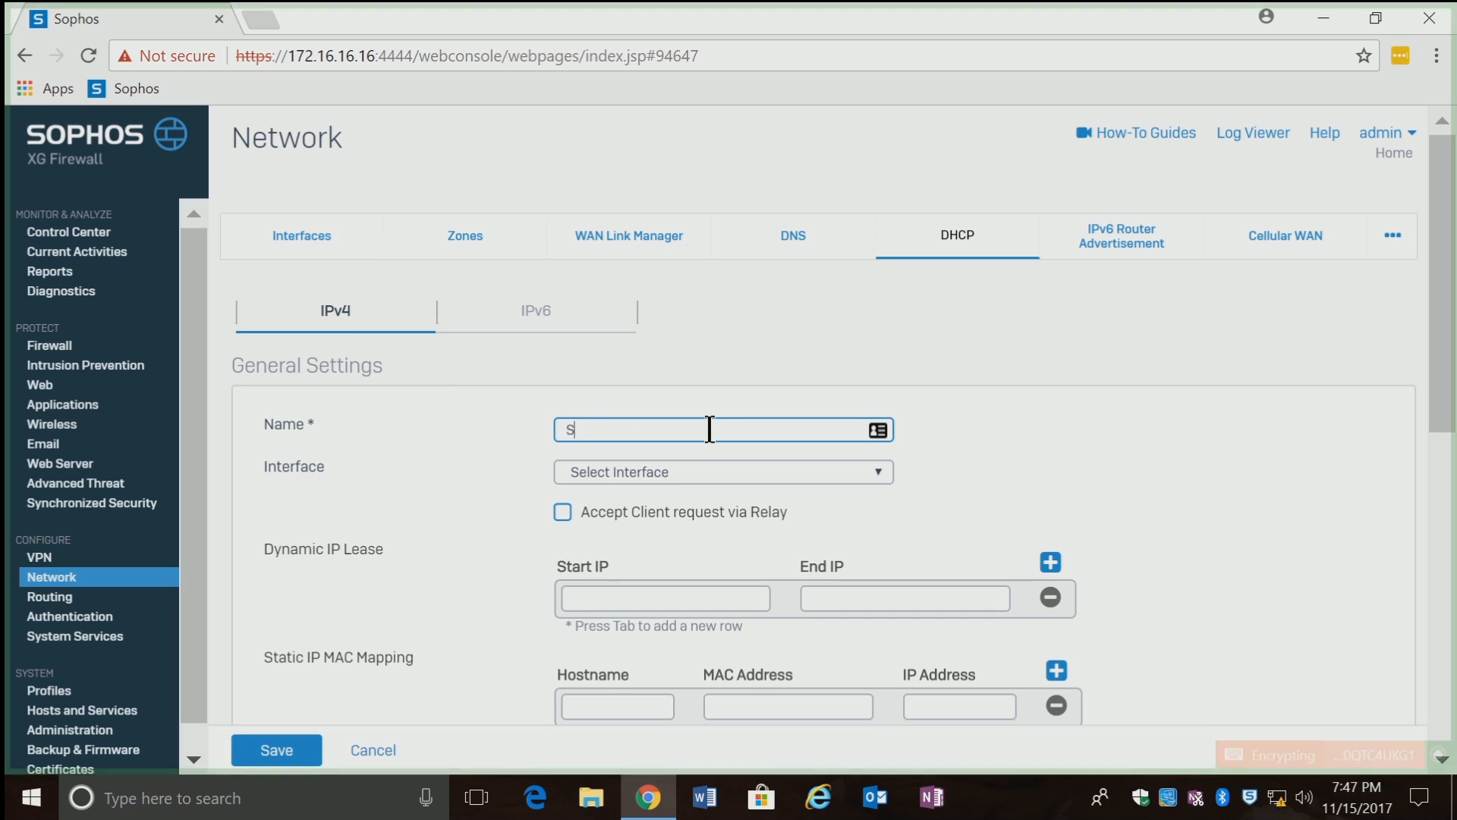
pyautogui.write('econdary ')
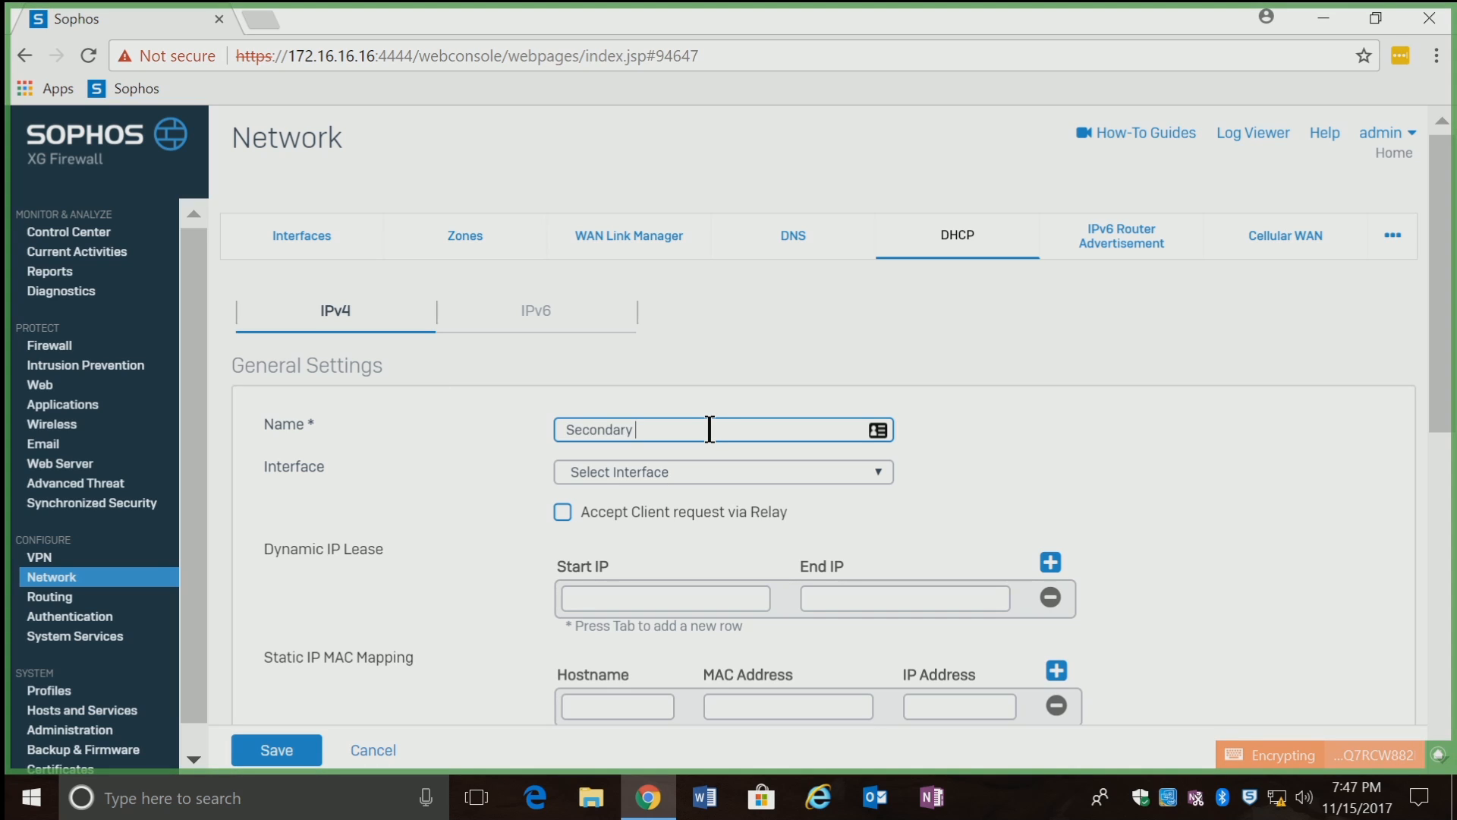
pyautogui.write('Network')
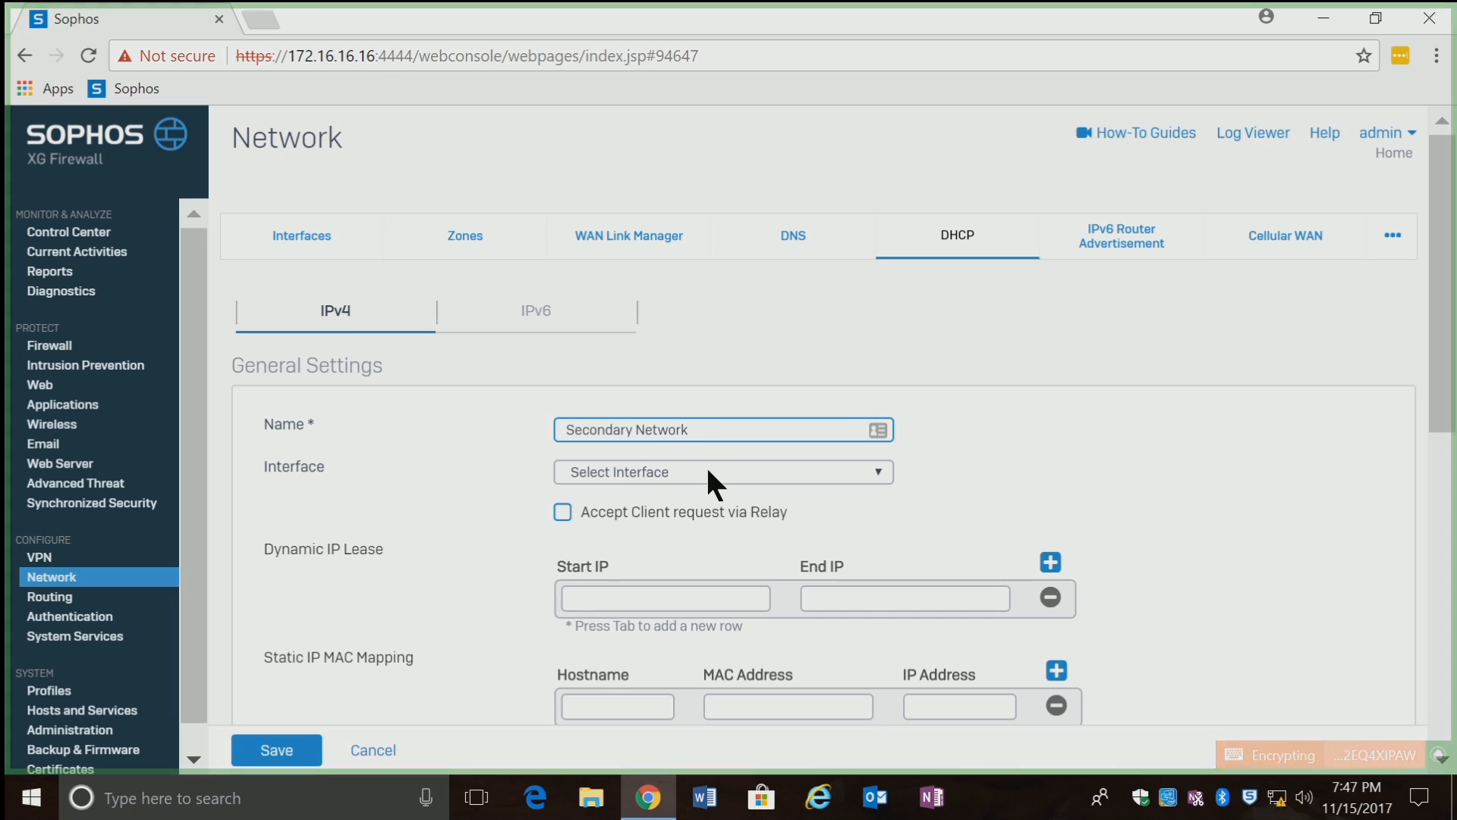
pyautogui.click(682, 472)
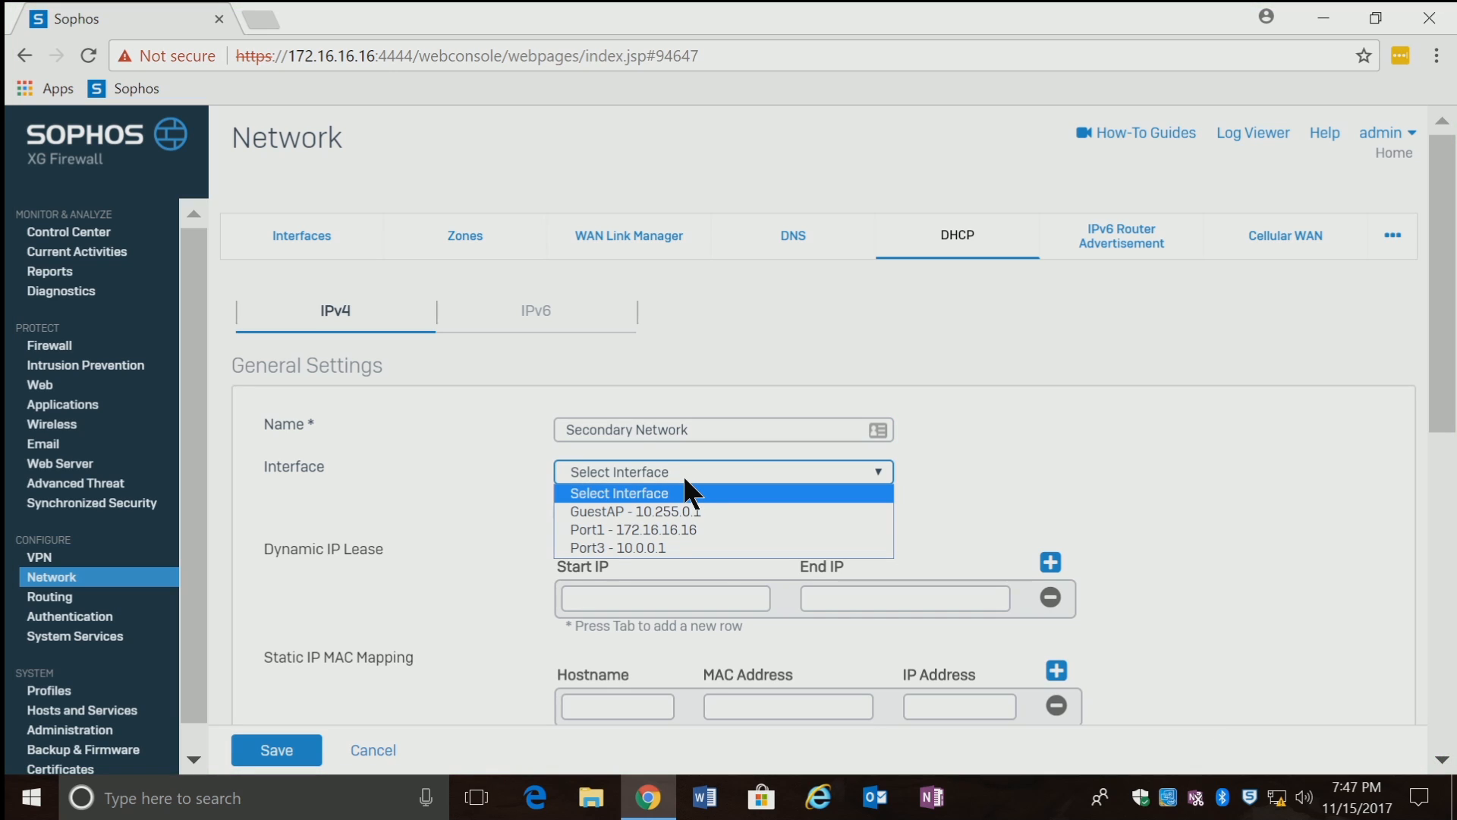
pyautogui.click(653, 547)
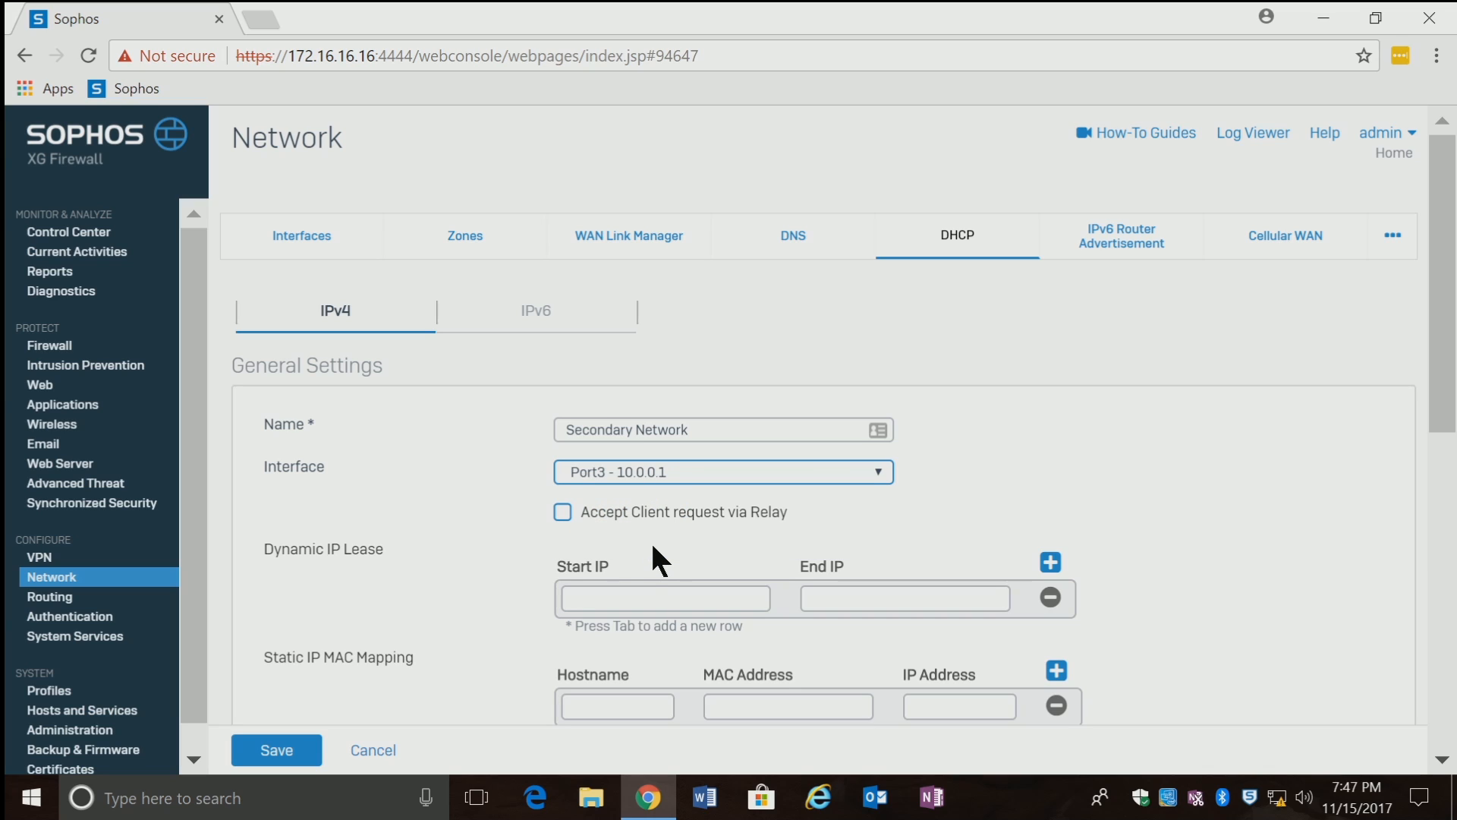
# Step: Set the dynamic IP lease range to 10.0.0.100 through 10.0.0.254 and save the DHCP server
pyautogui.click(620, 599)
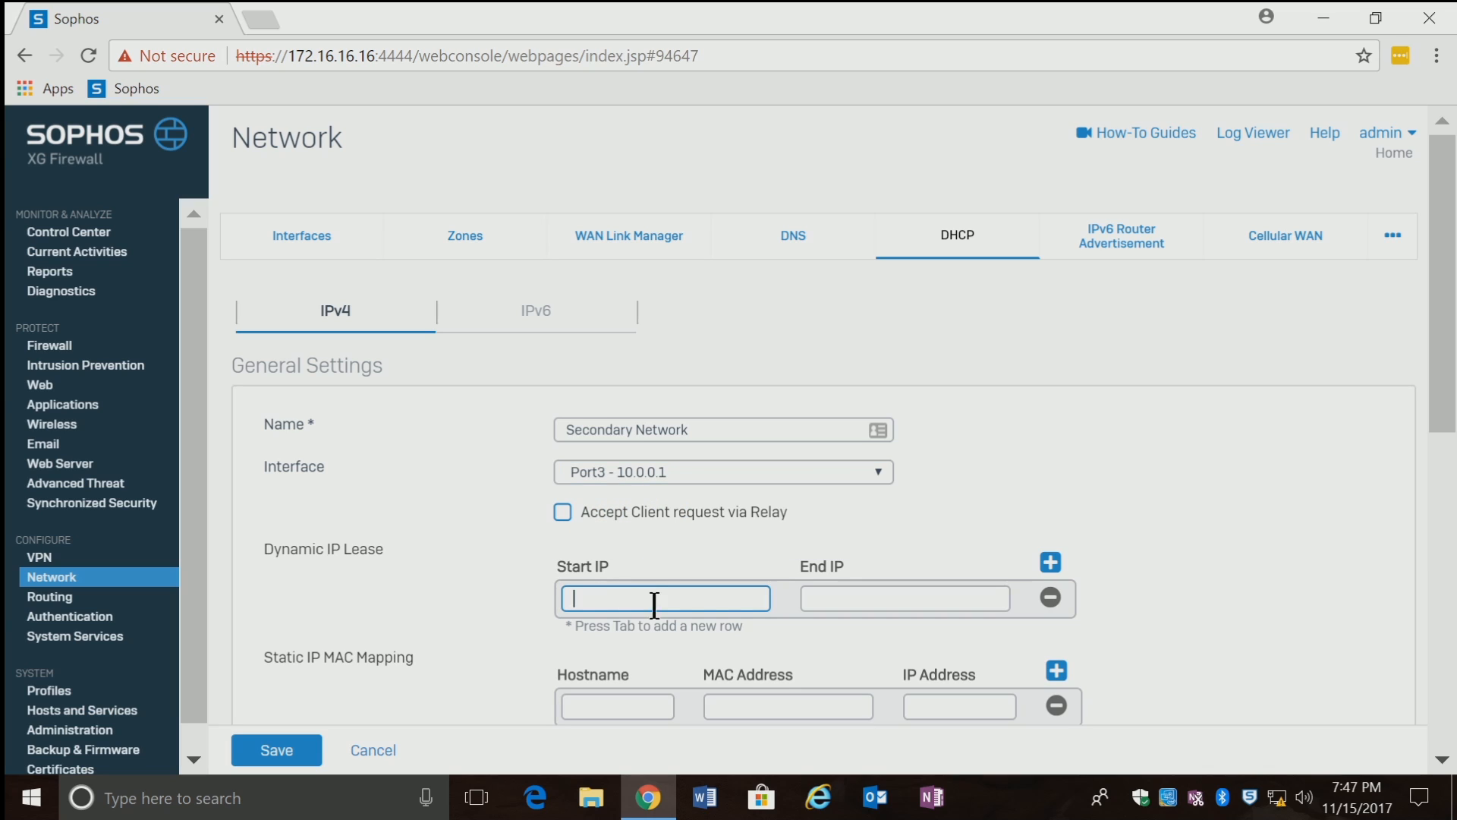
pyautogui.write('10')
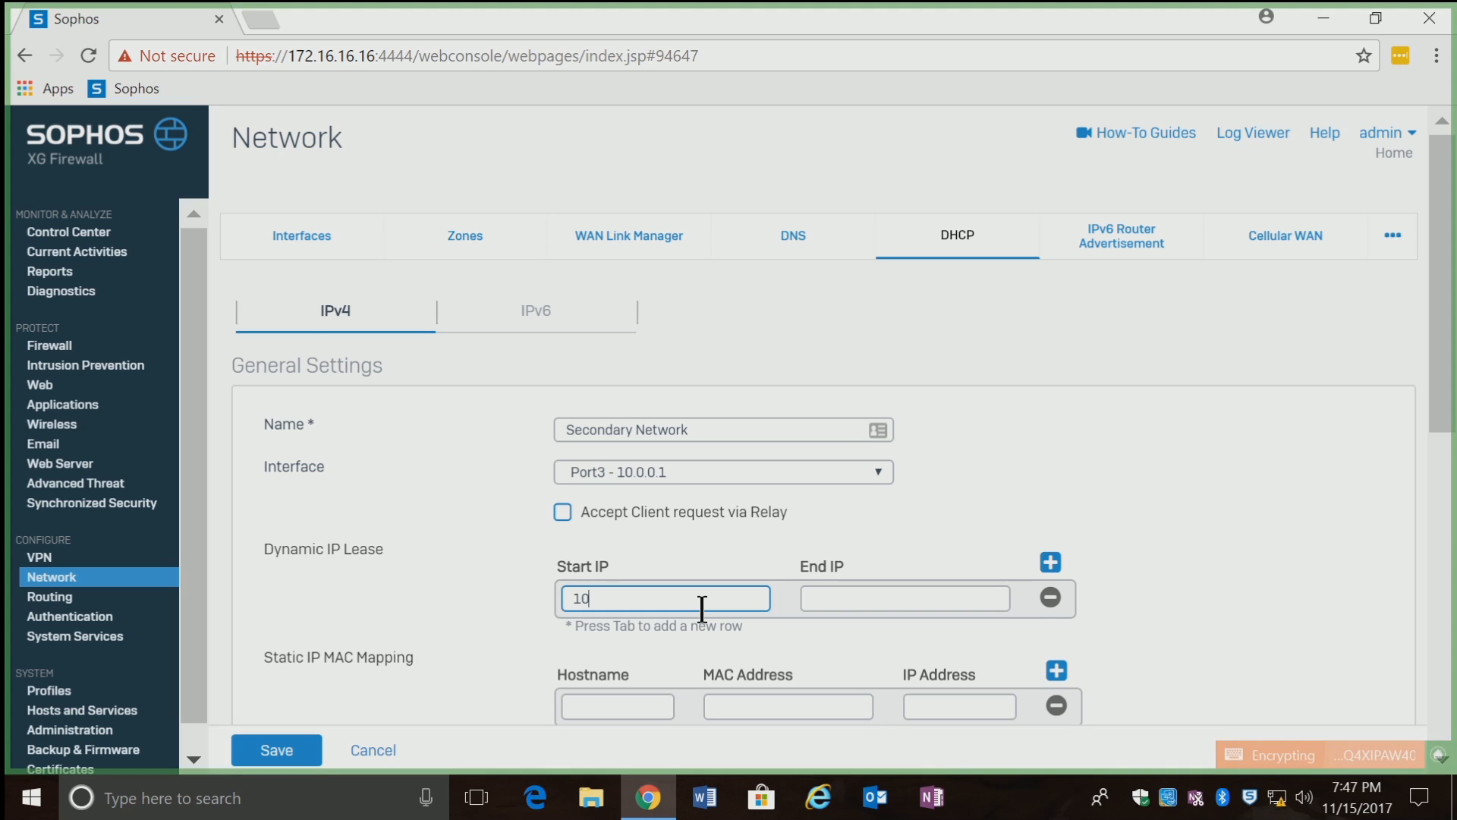
pyautogui.write('.0.0')
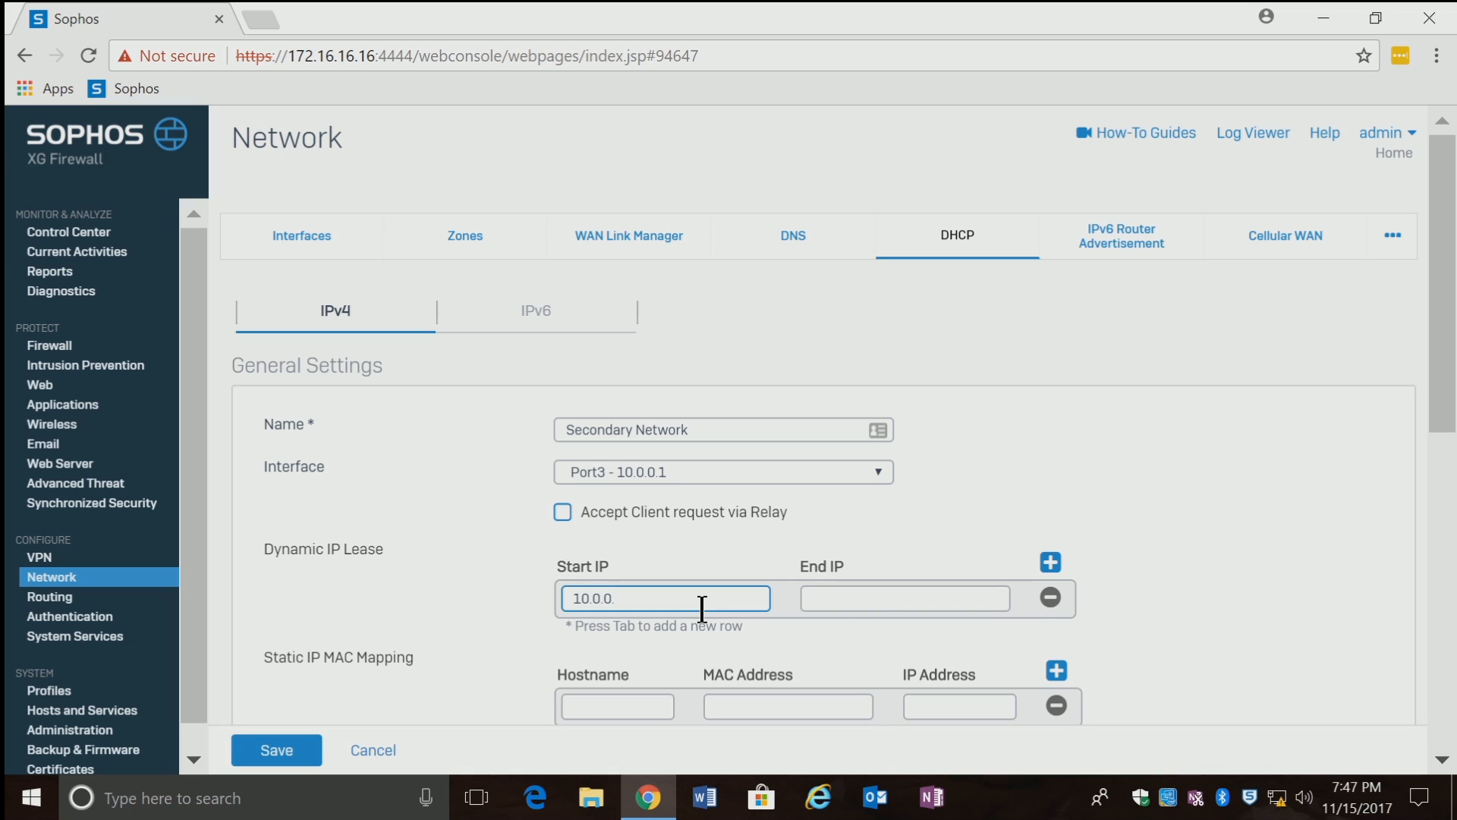
pyautogui.write('.100')
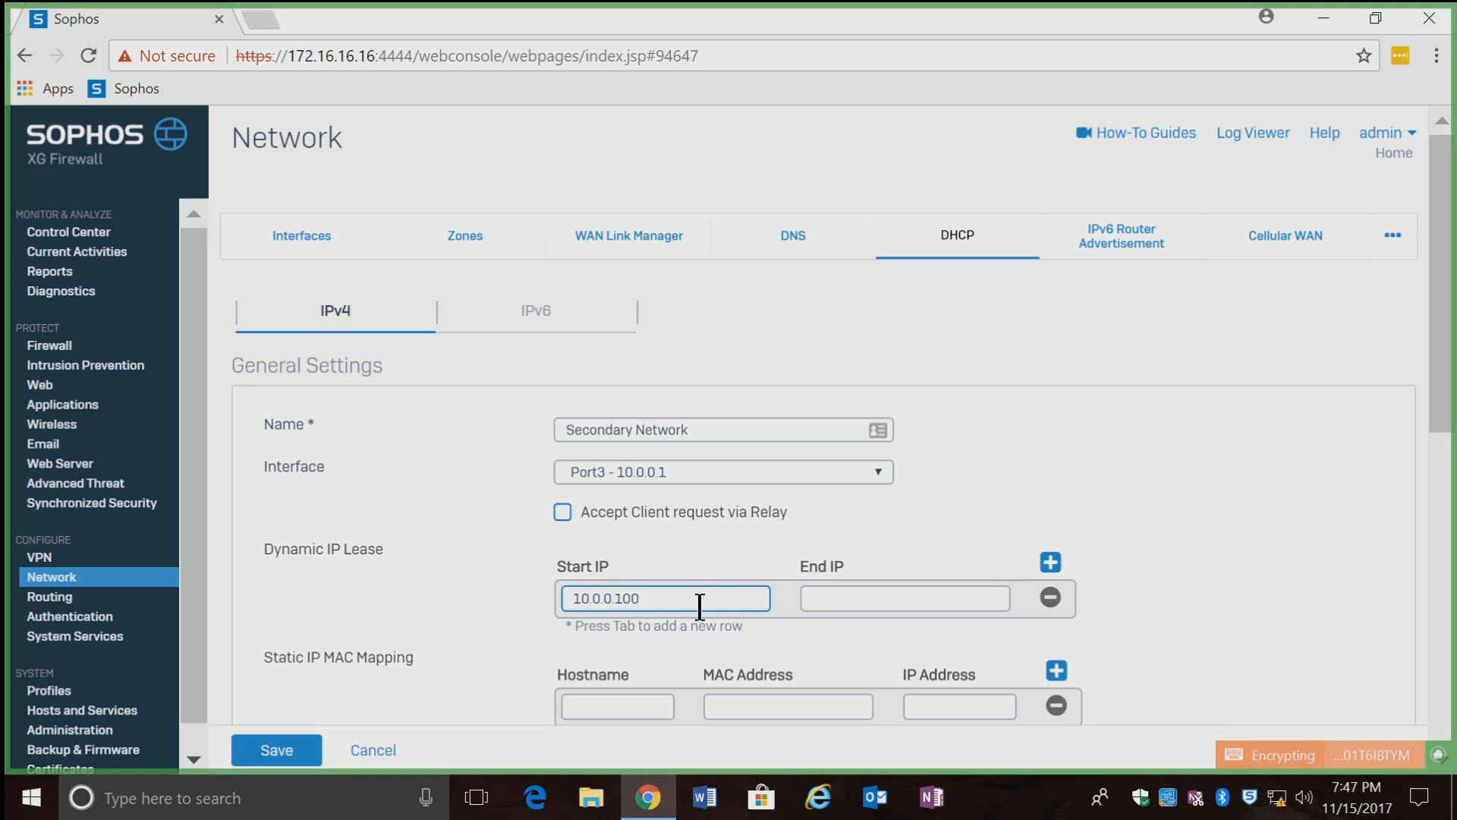
pyautogui.click(878, 595)
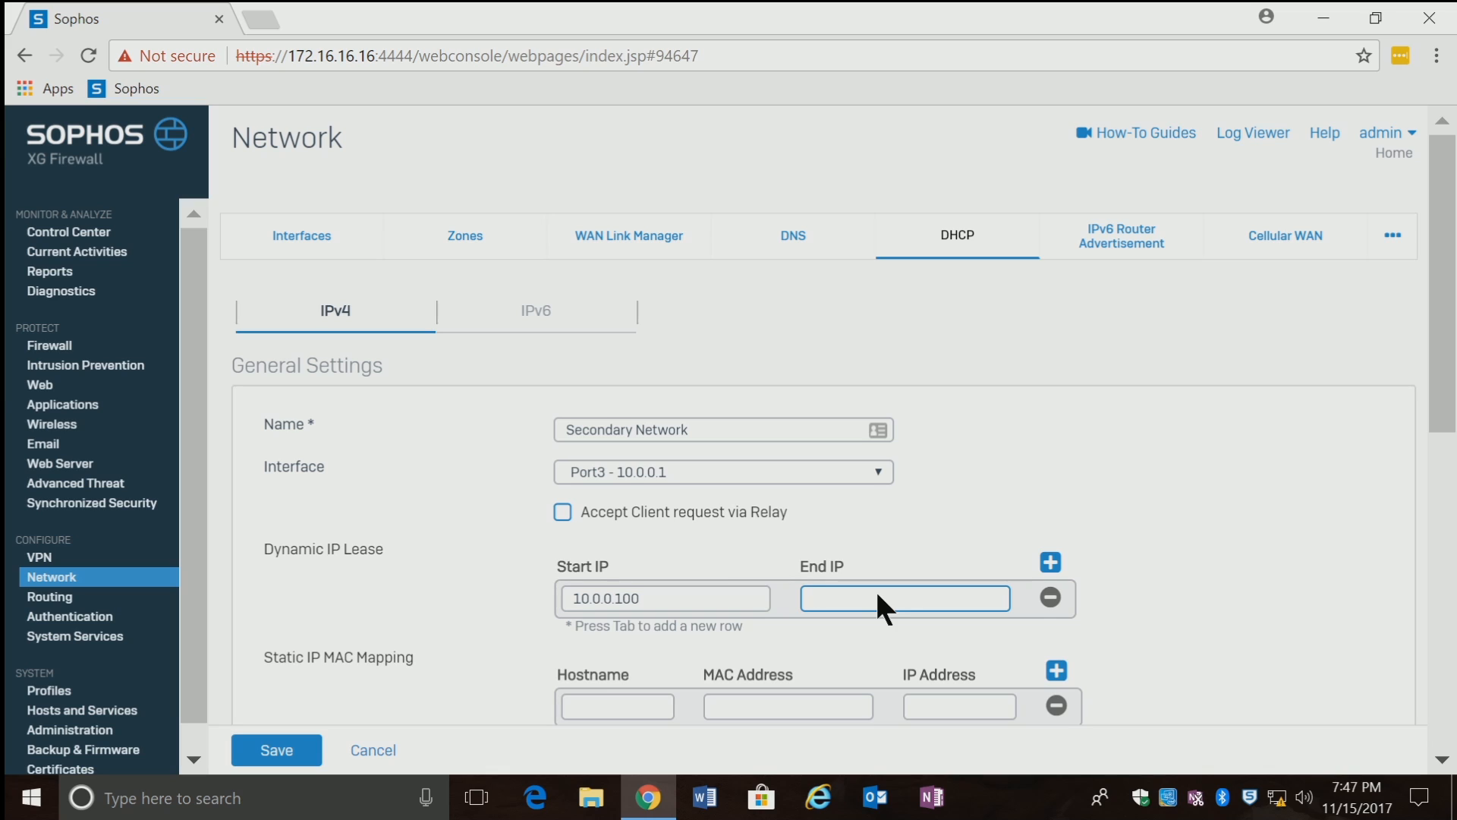
pyautogui.write('10.')
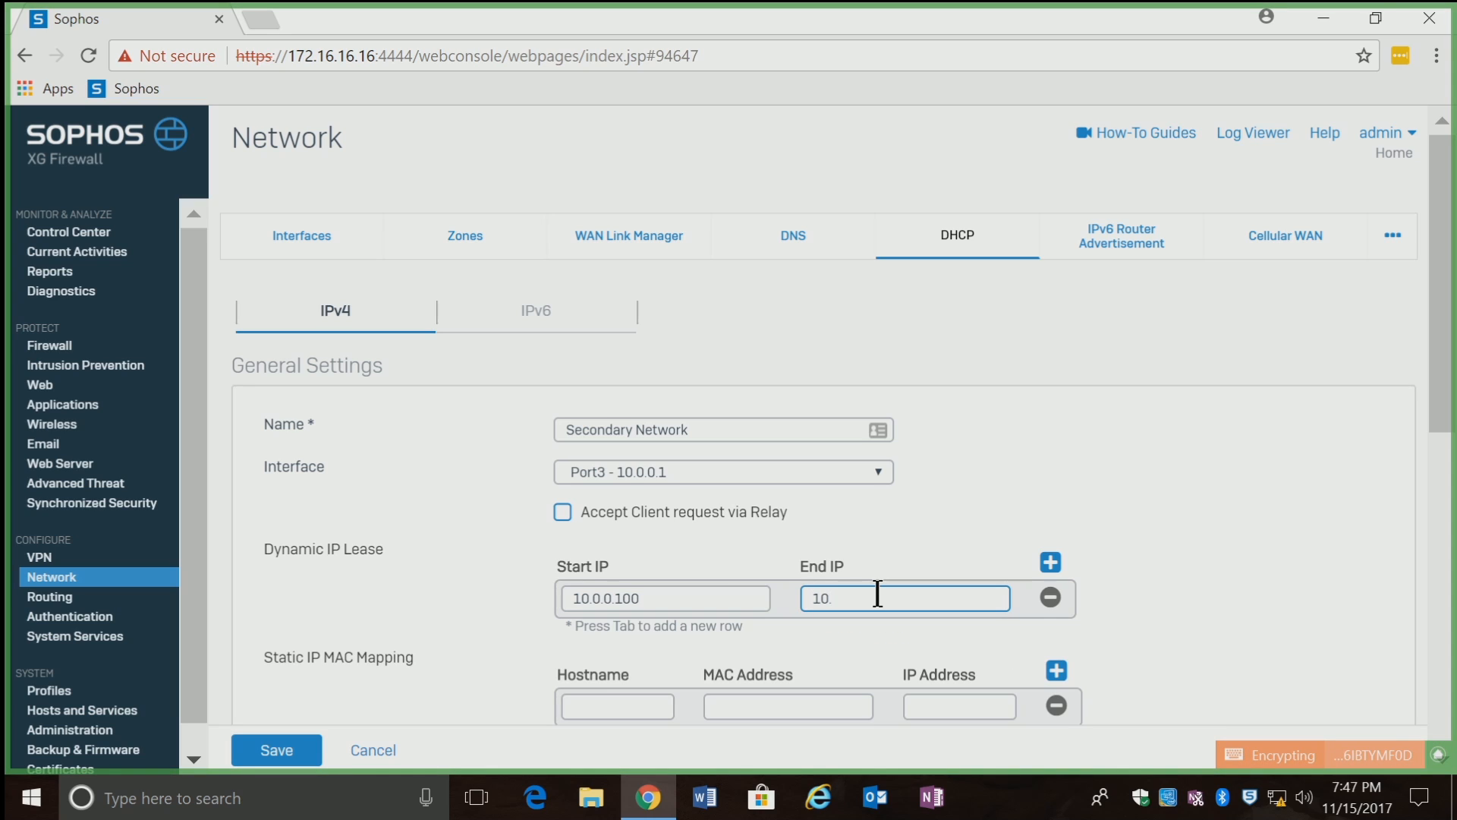
pyautogui.write('0.0.254')
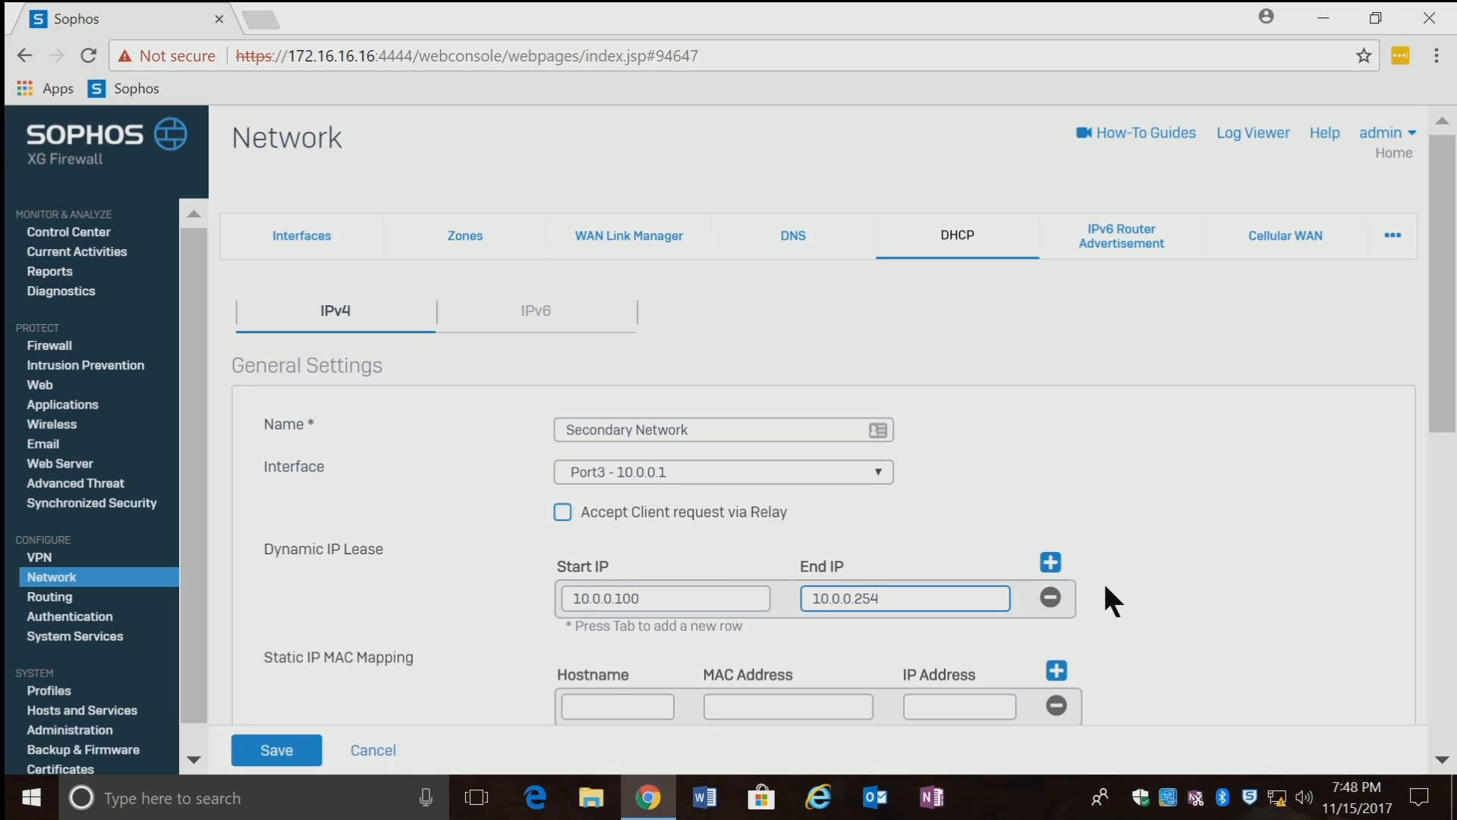
pyautogui.press('Tab')
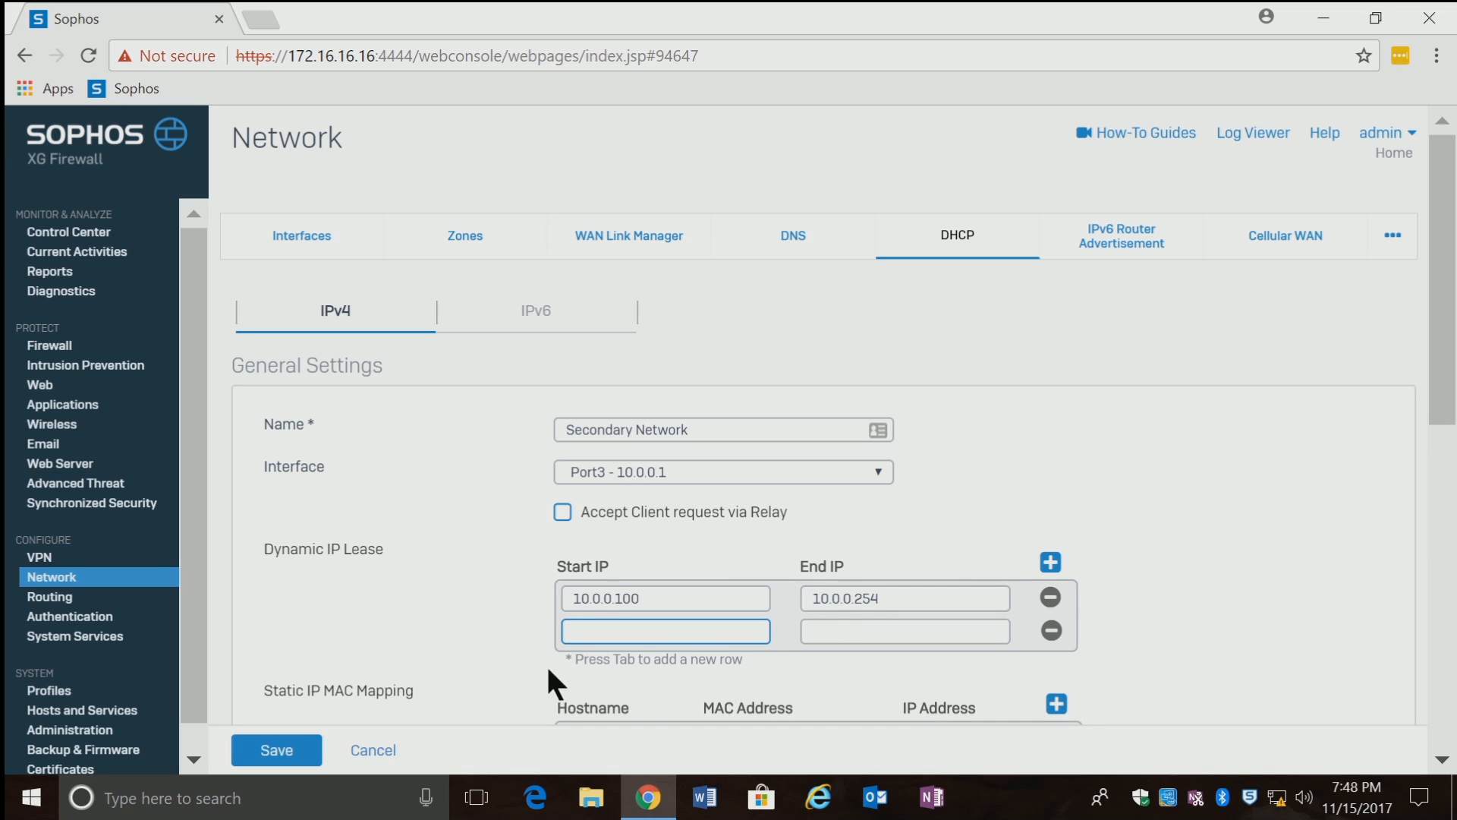
pyautogui.click(289, 748)
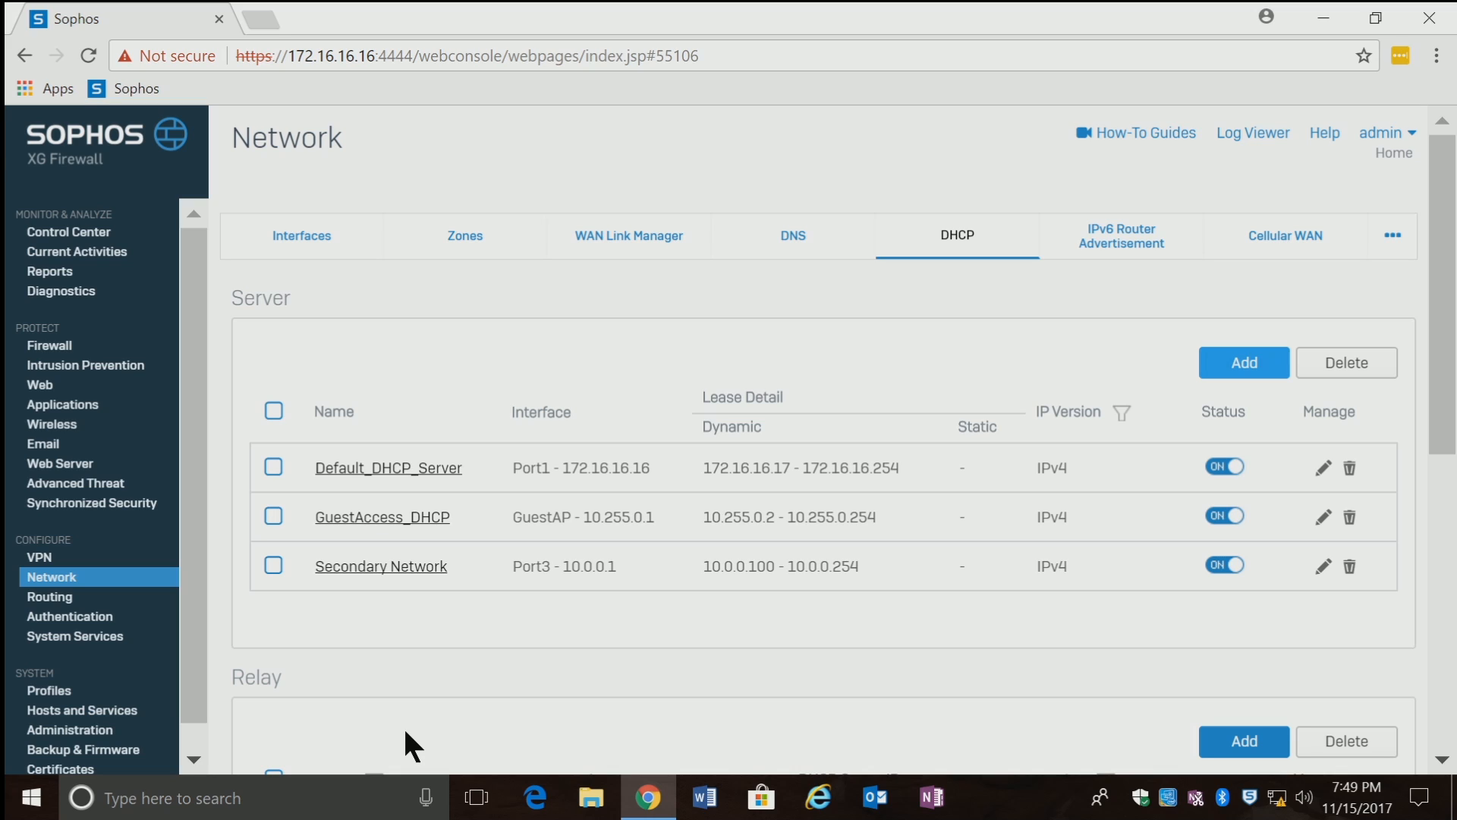
# Step: Add a static mapping to the Secondary Network DHCP server for hostname Server, MAC 28:18:78:78:fc:01, IP 10.0.0.2, and save it
pyautogui.click(384, 568)
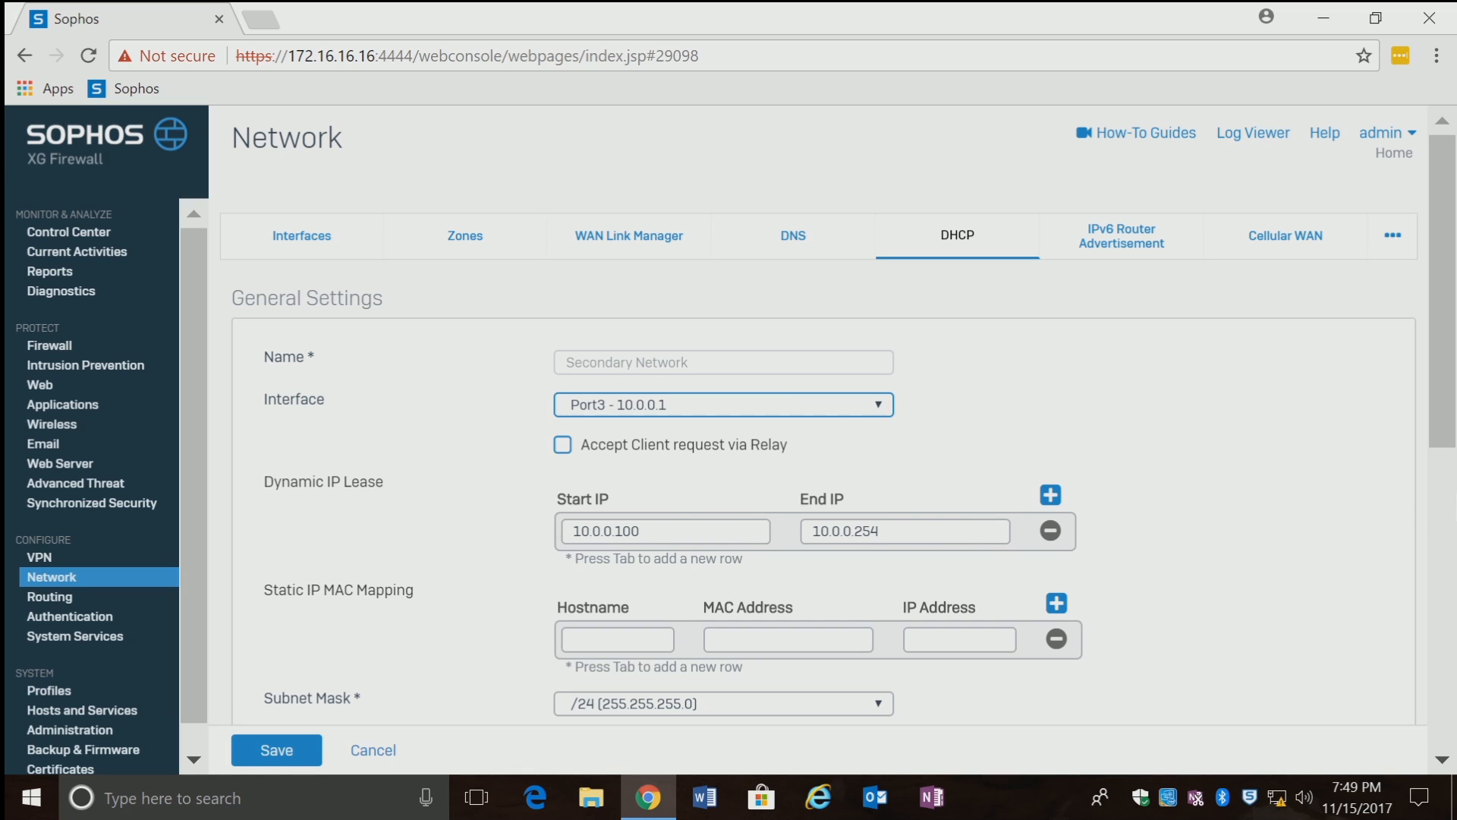
pyautogui.scroll(-1, 1446, 478)
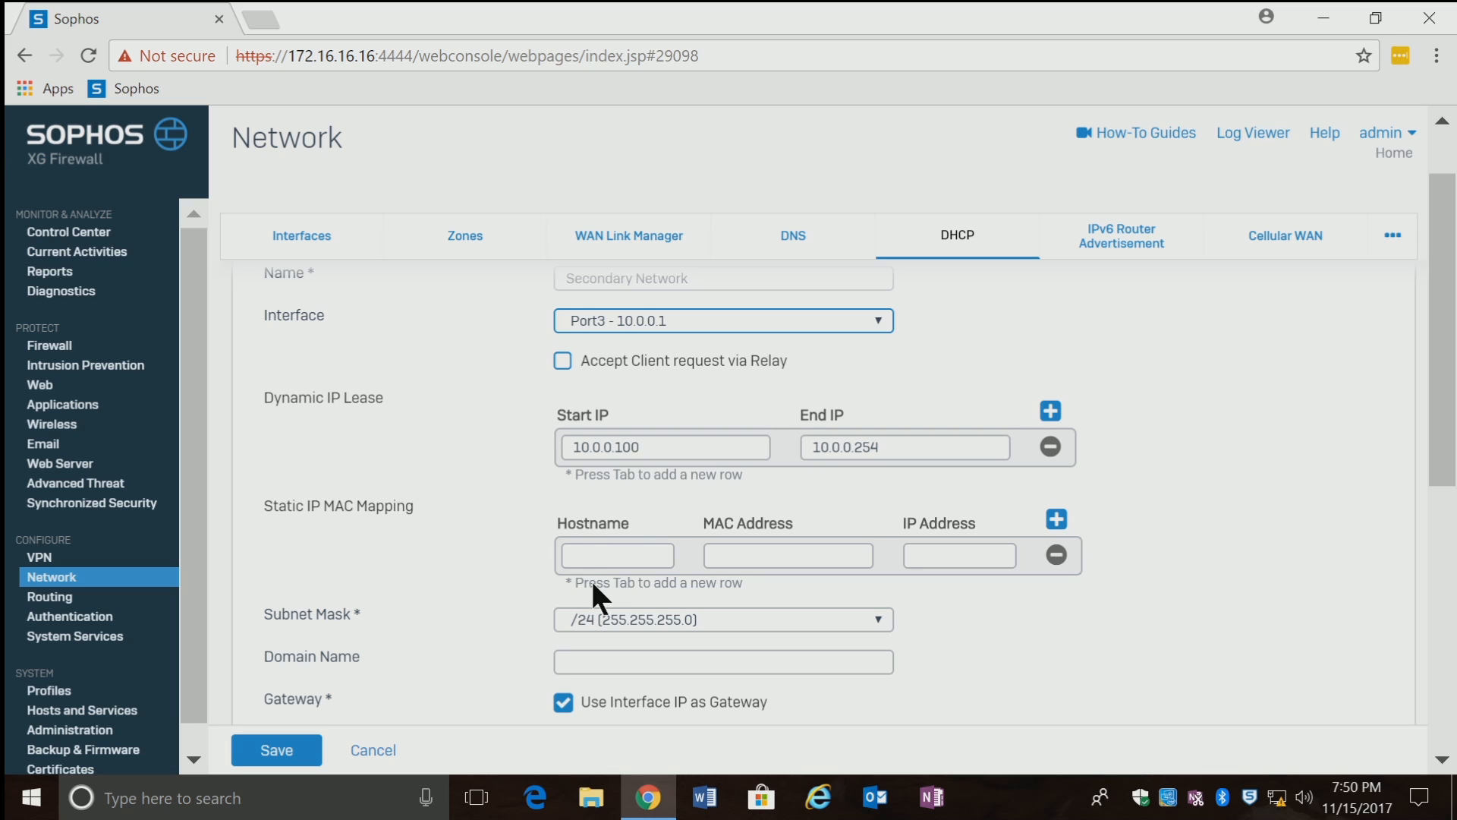
pyautogui.click(595, 552)
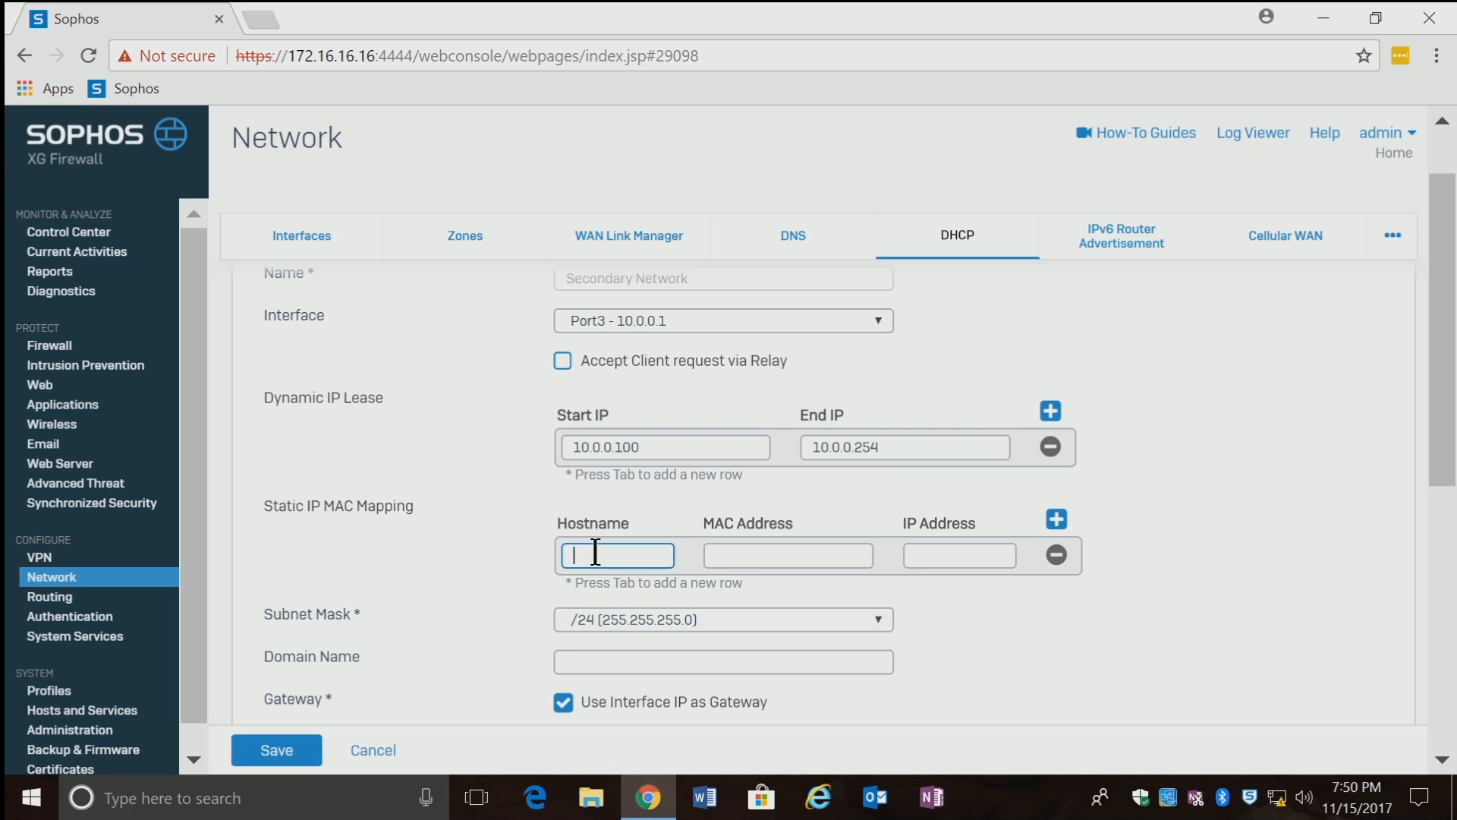
pyautogui.write('Server')
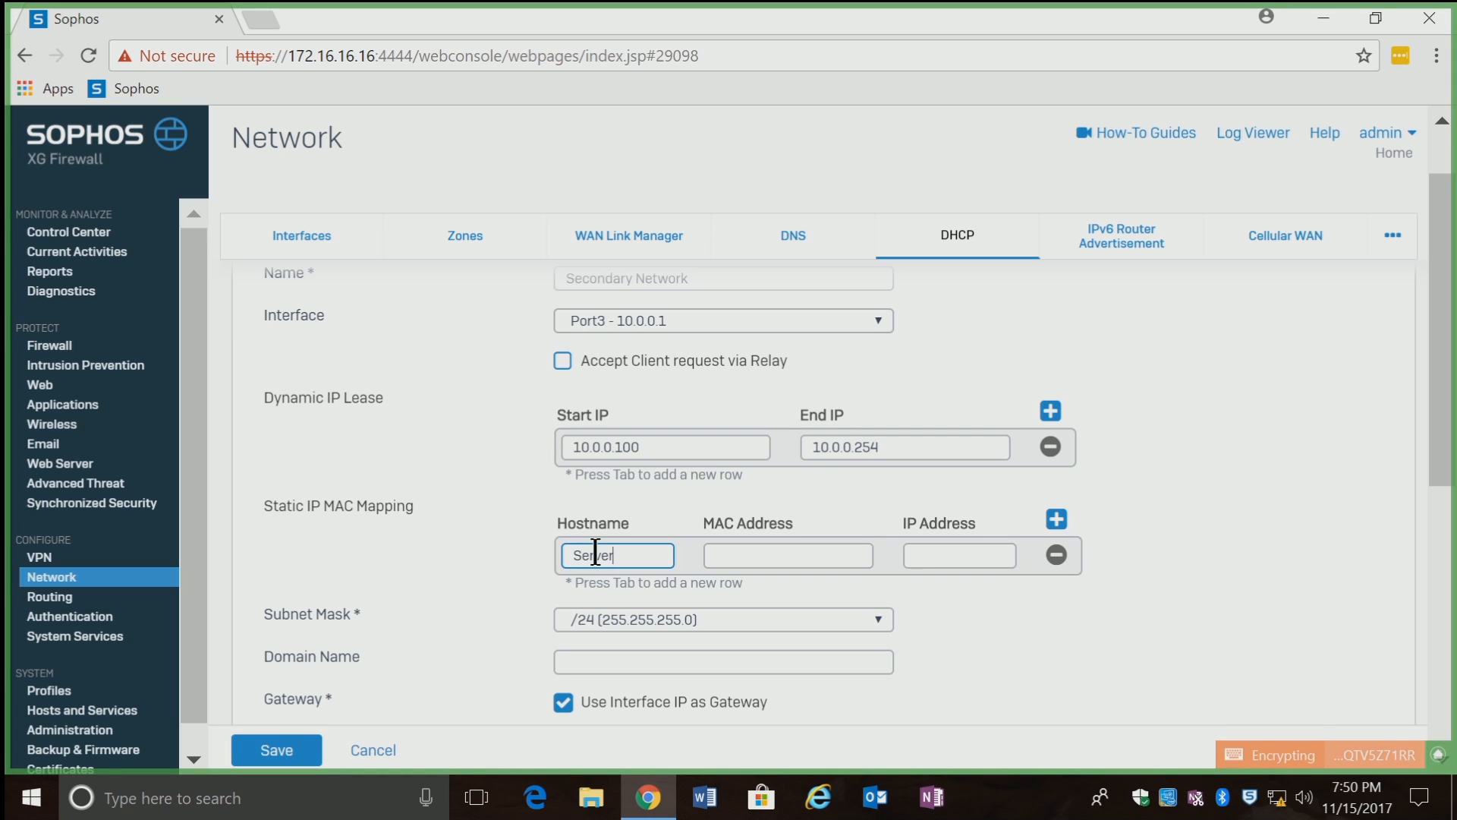
pyautogui.click(787, 557)
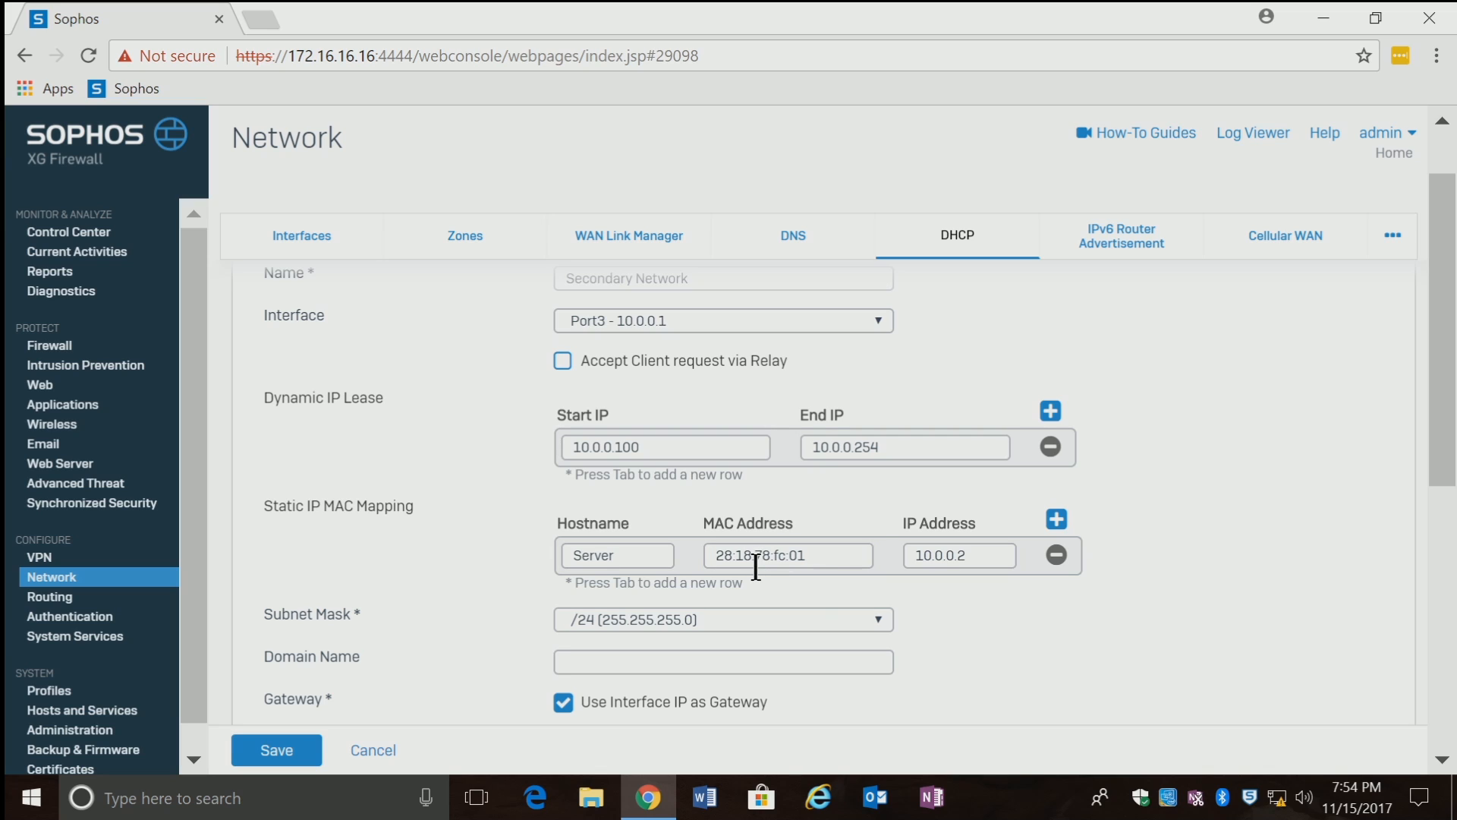
pyautogui.click(291, 744)
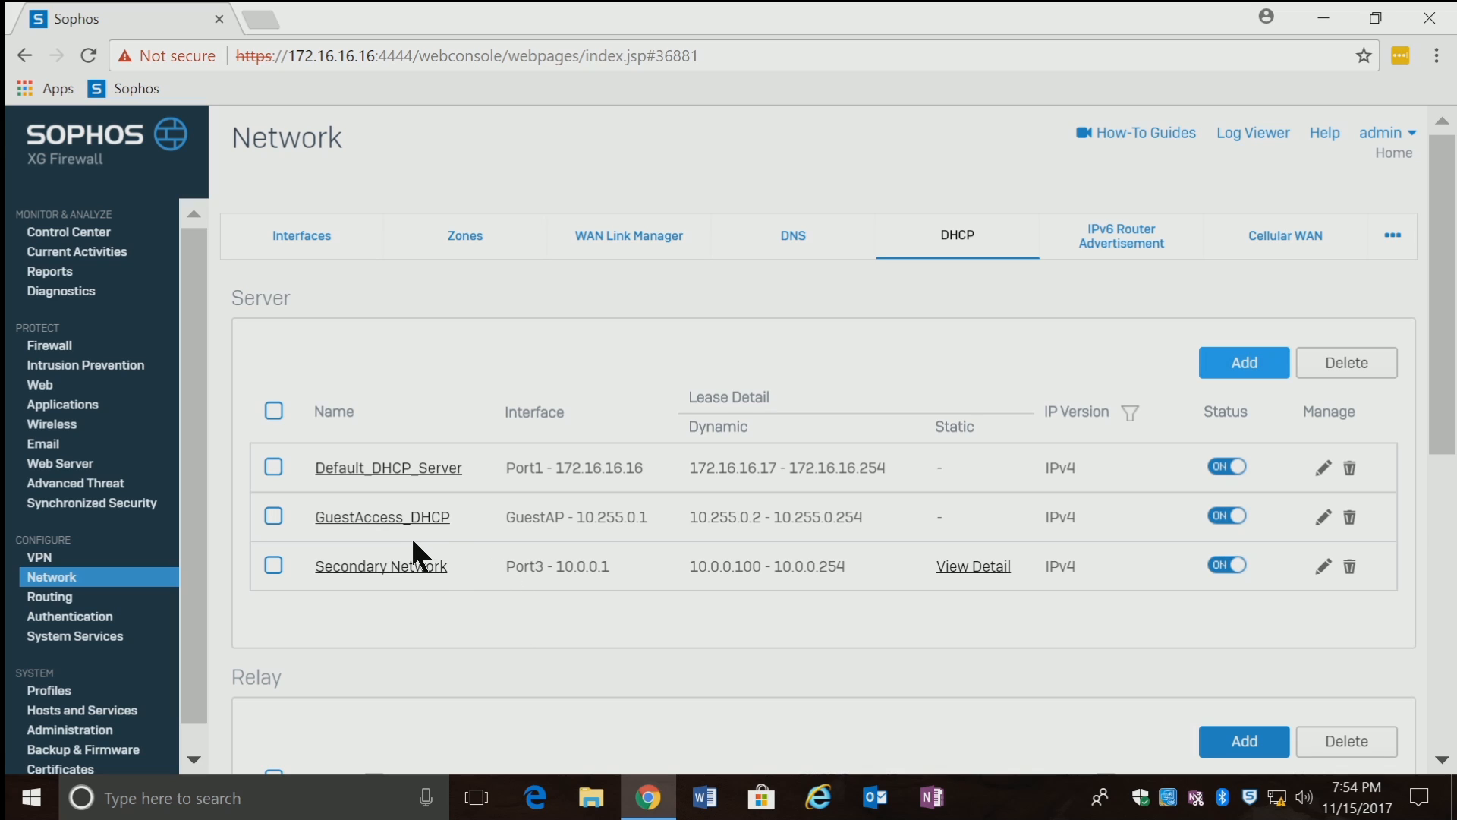
# Step: Reopen the Secondary Network DHCP server and review its lease range, static mapping, subnet mask and gateway settings
pyautogui.click(392, 567)
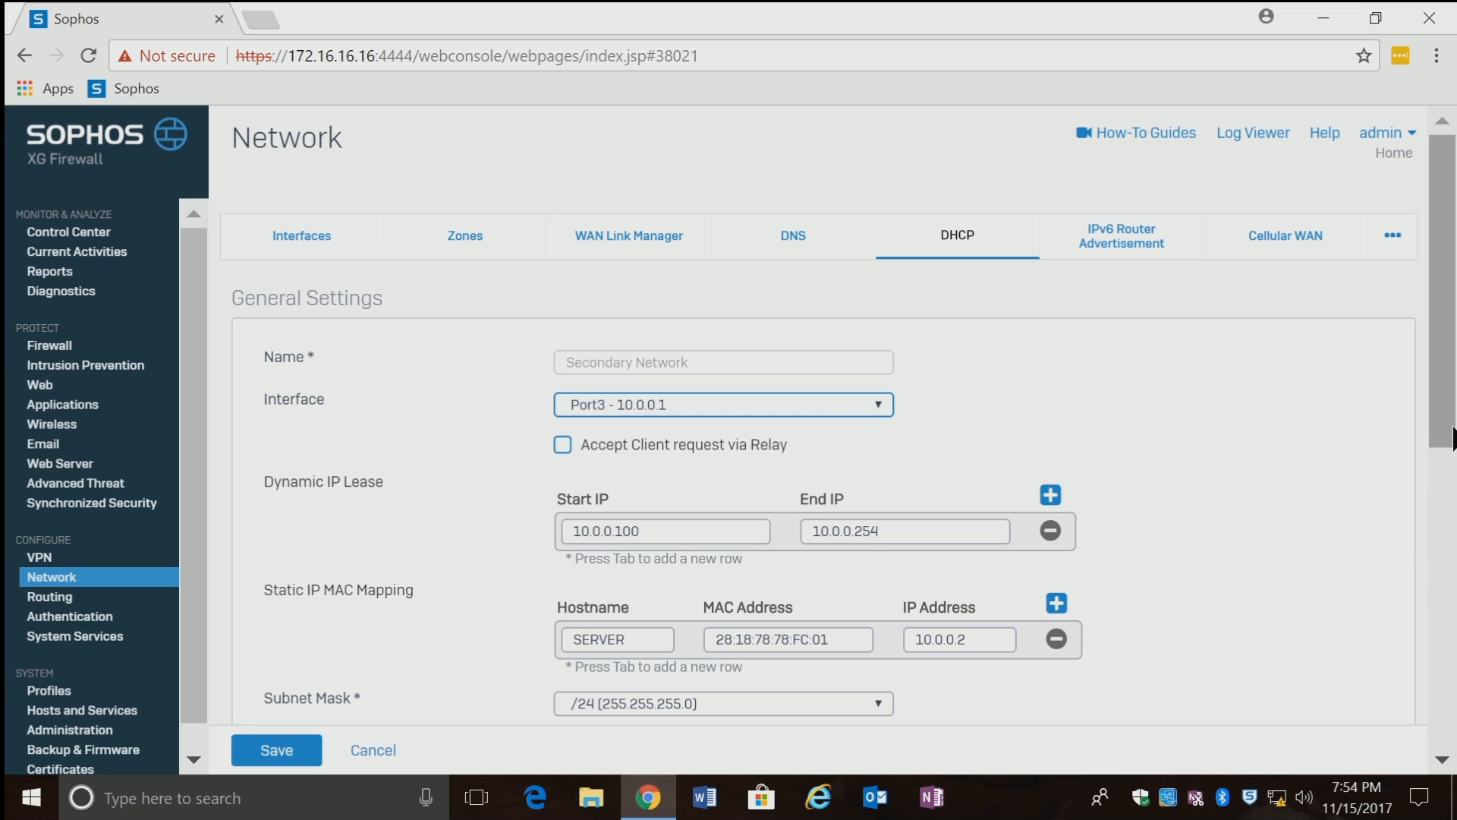
pyautogui.moveTo(1451, 439); pyautogui.dragTo(1452, 492)
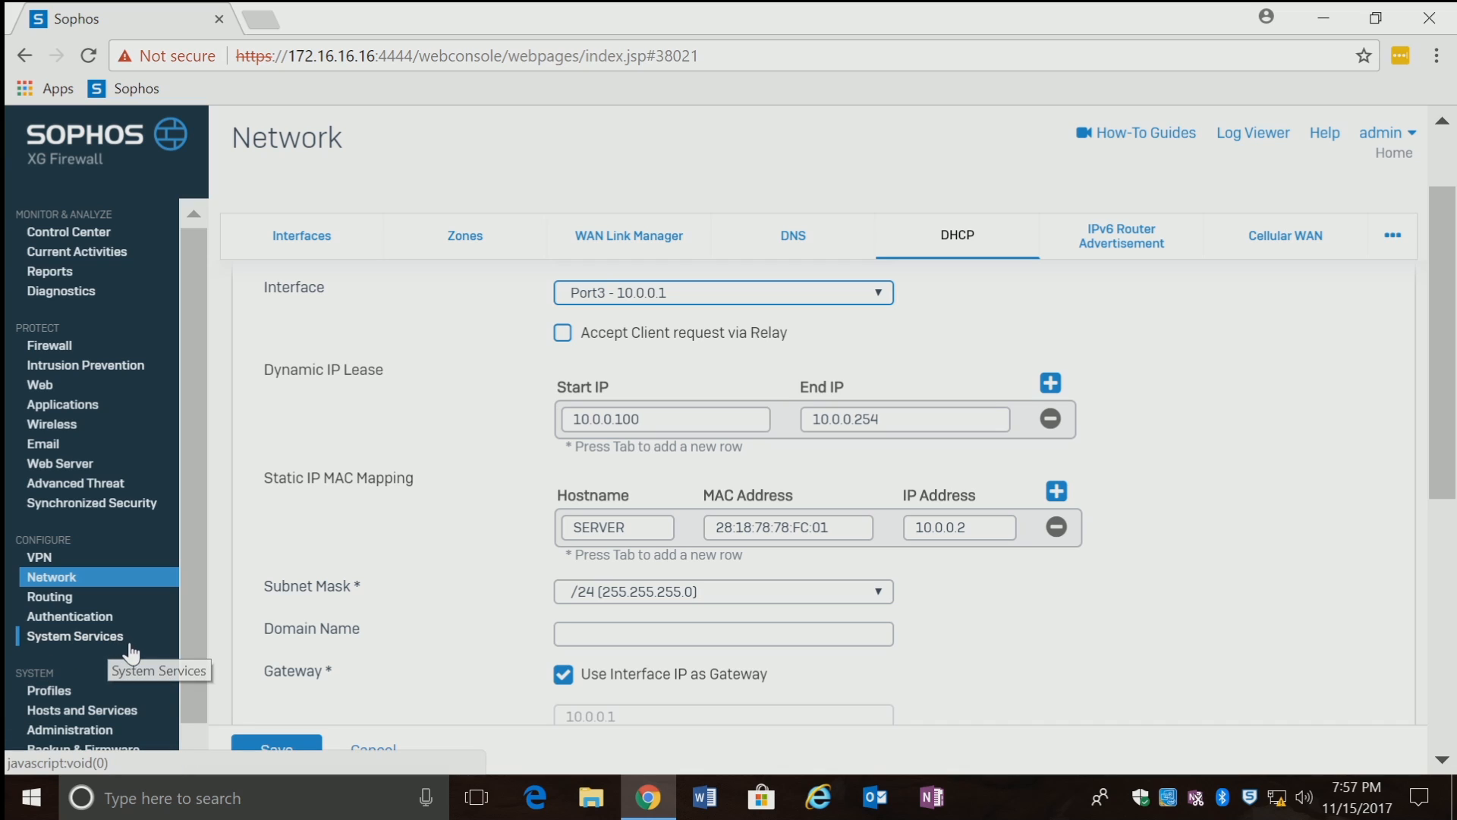
# Step: Add an IPv4 IP host named Server with the single IP address 10.0.0.2 and save it
pyautogui.click(72, 721)
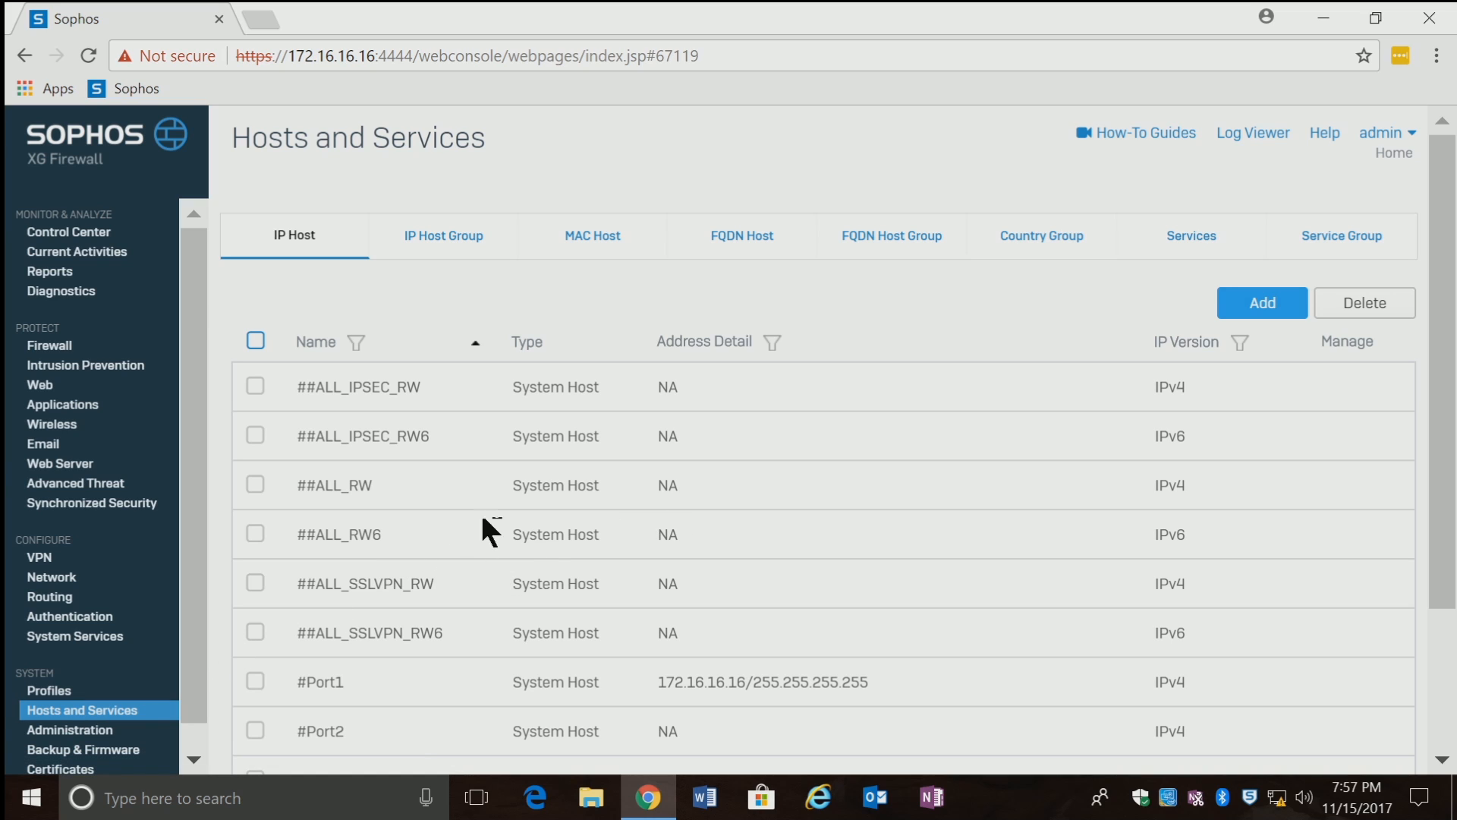
pyautogui.scroll(-2, 1442, 433)
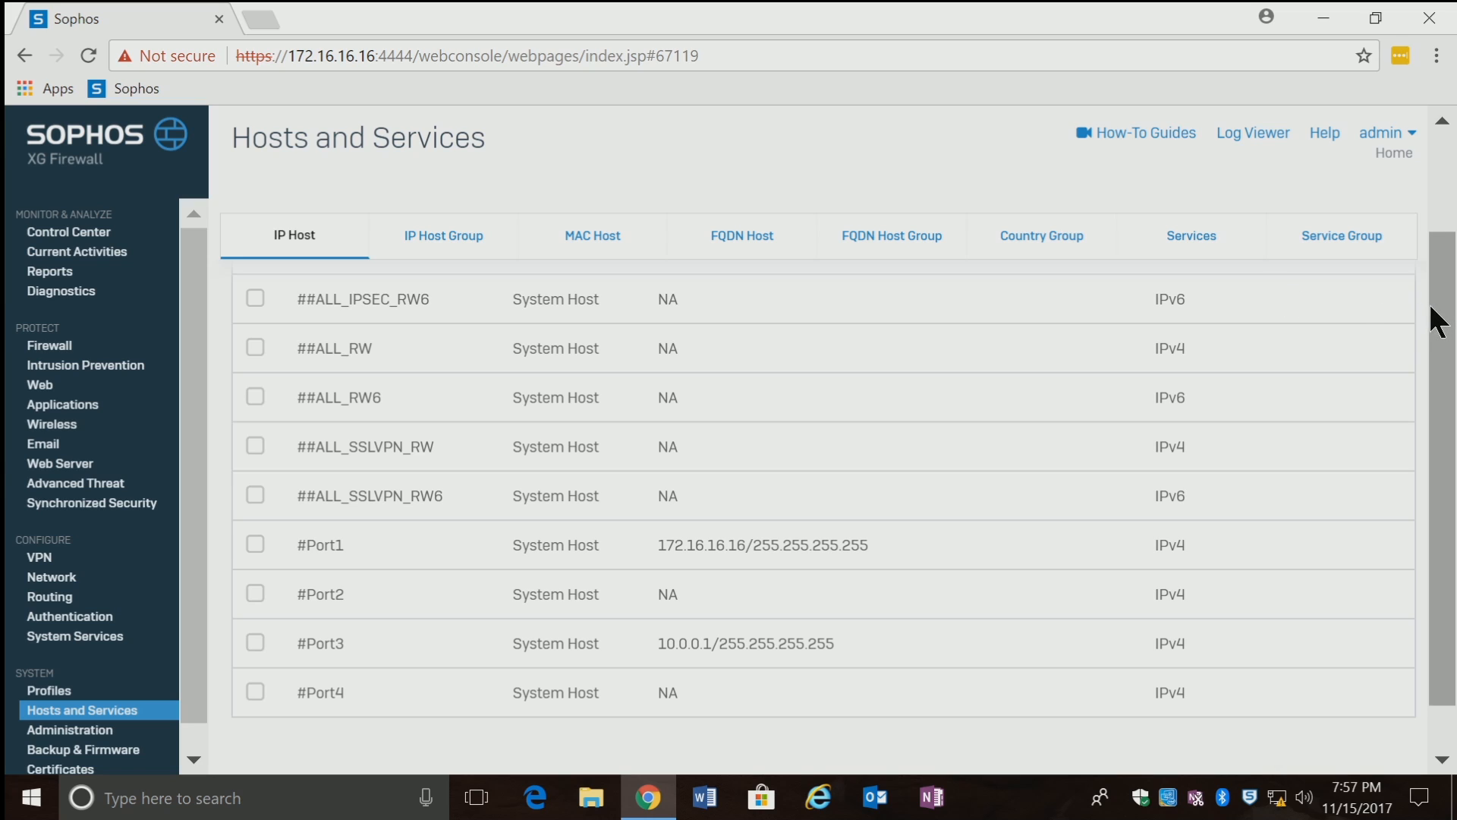
pyautogui.scroll(2, 1438, 304)
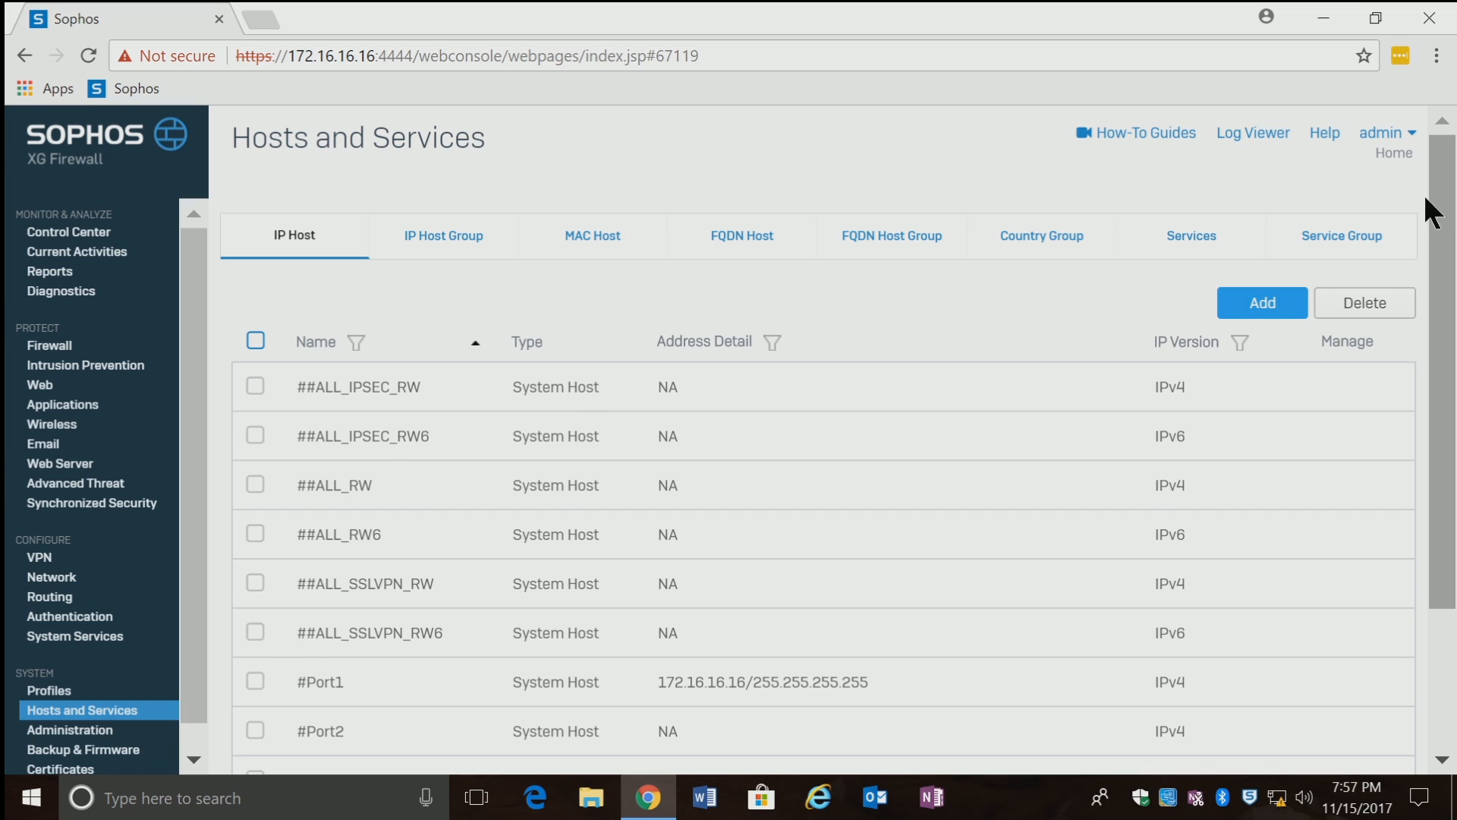
pyautogui.click(1252, 313)
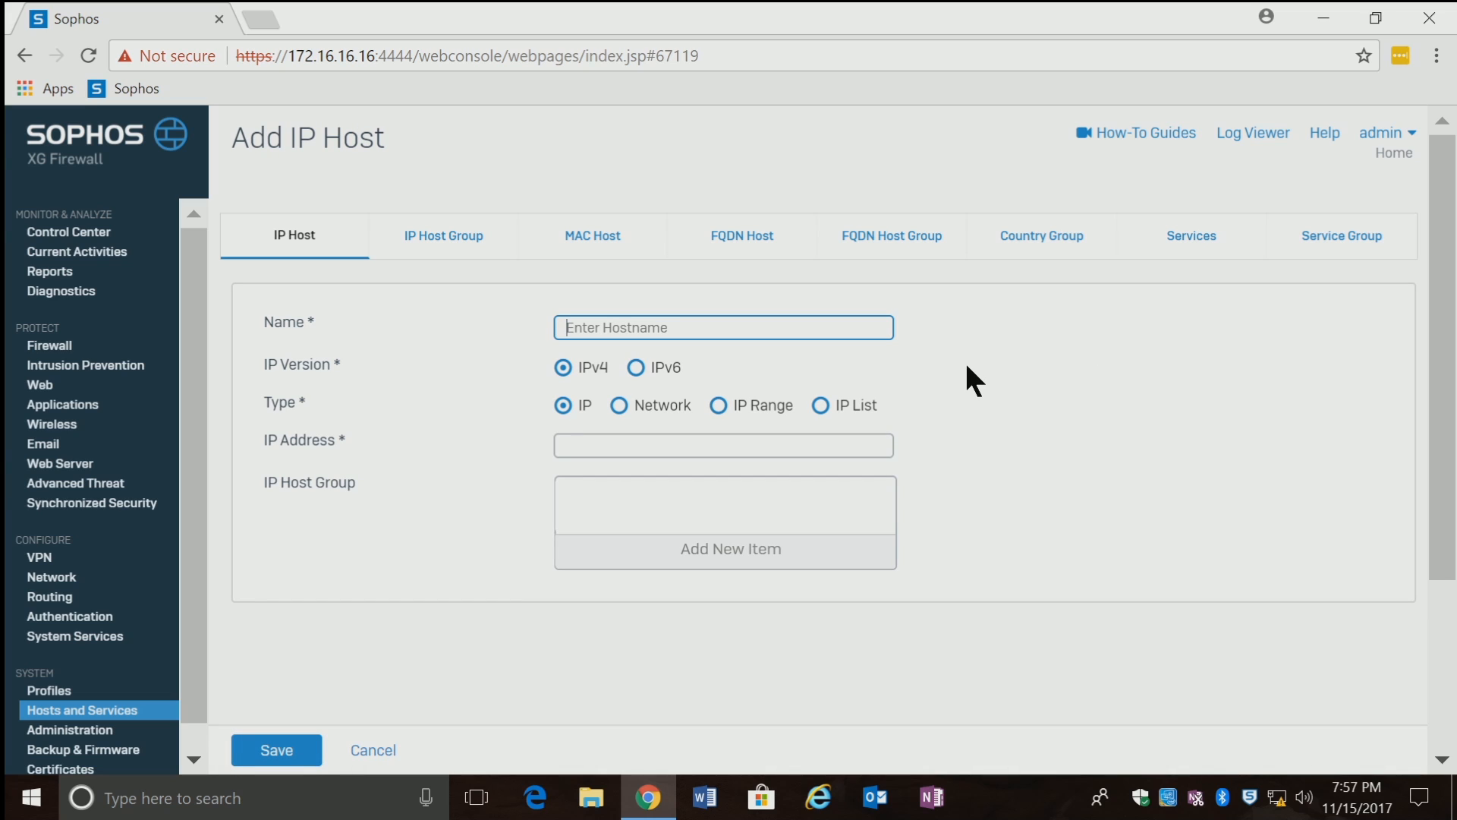
pyautogui.write('Server')
pyautogui.click(608, 451)
pyautogui.write('1')
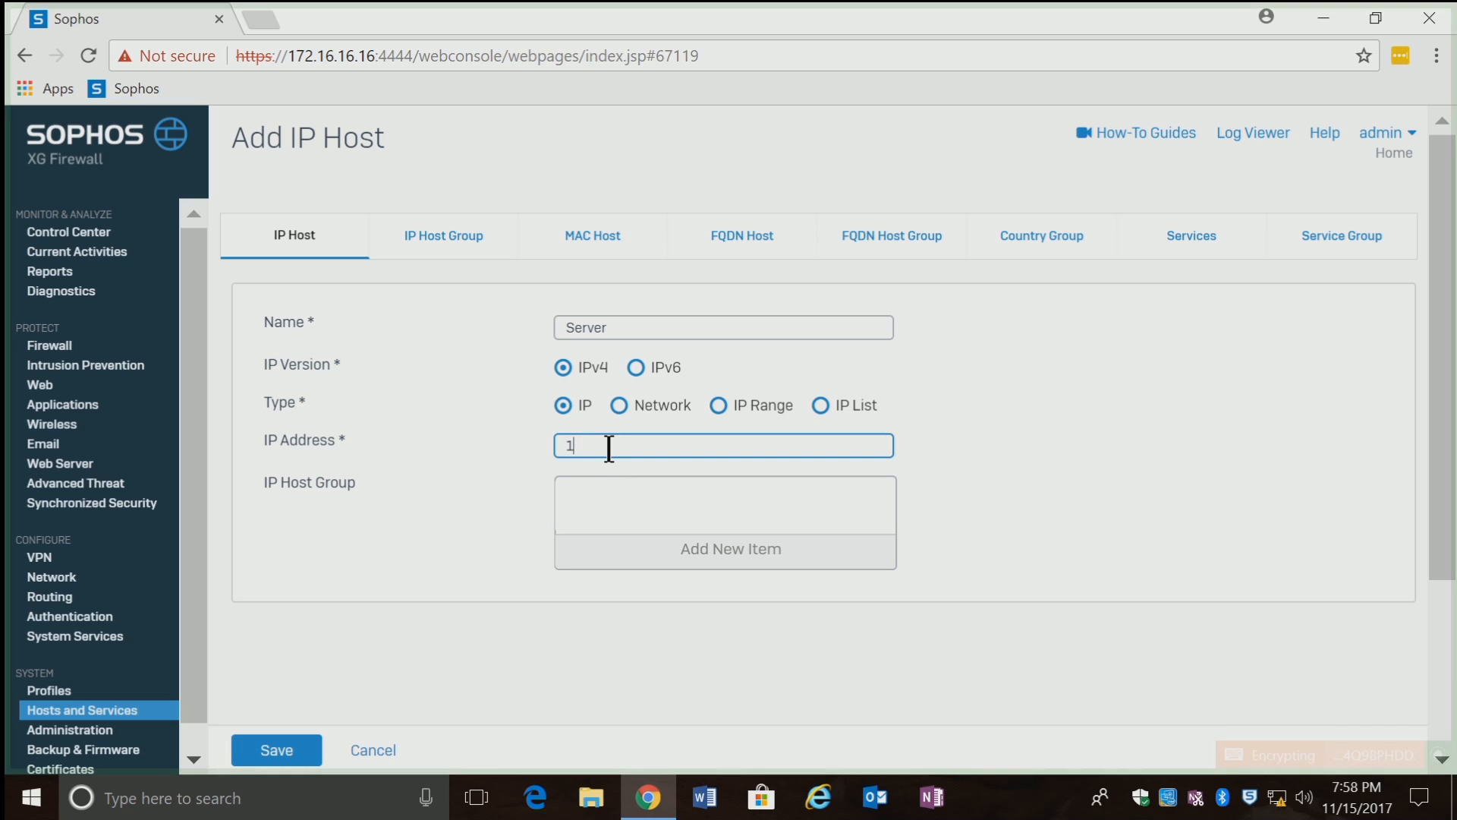
pyautogui.write('0.0.0.1')
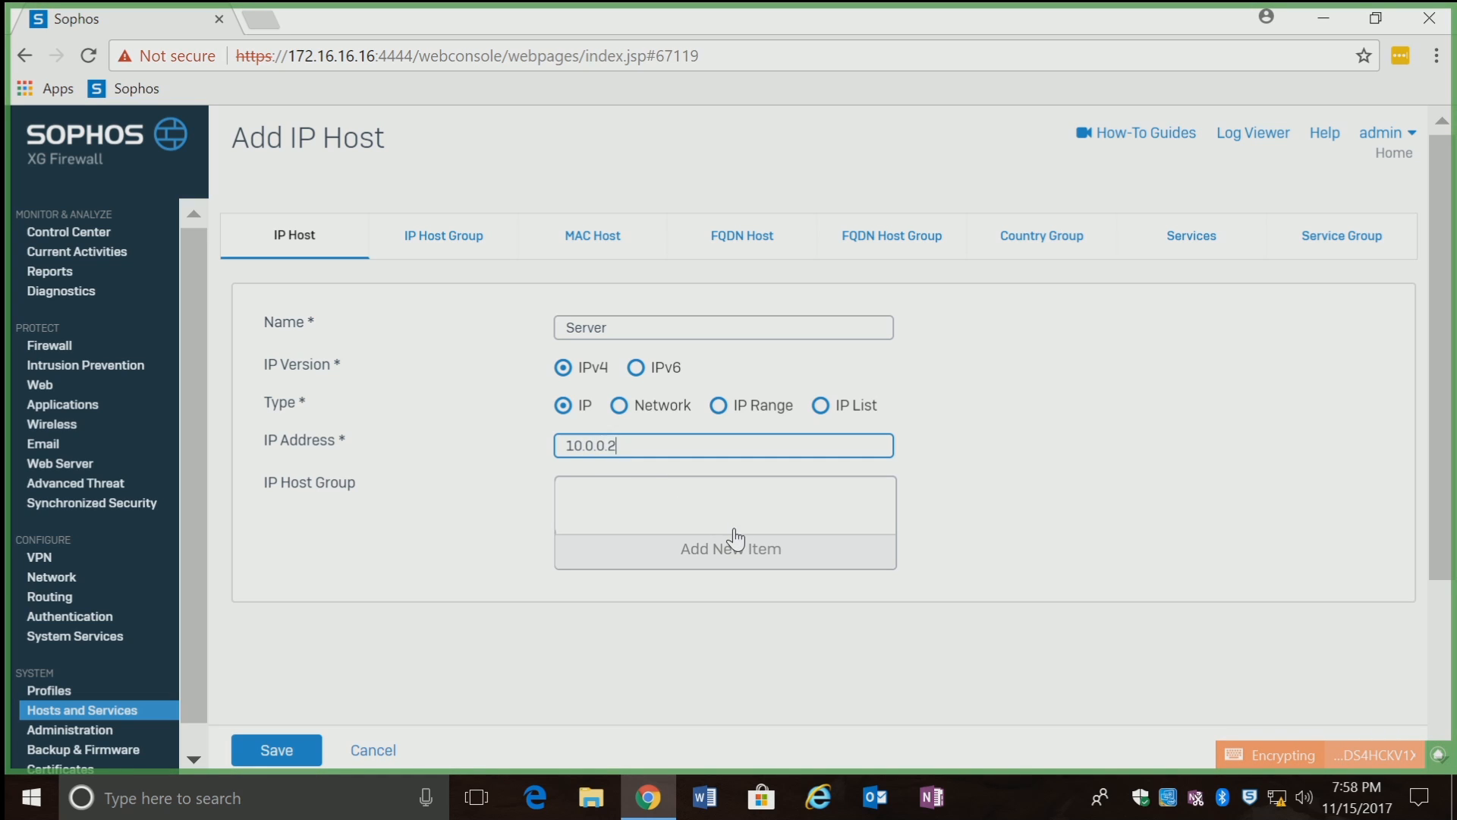
pyautogui.click(275, 751)
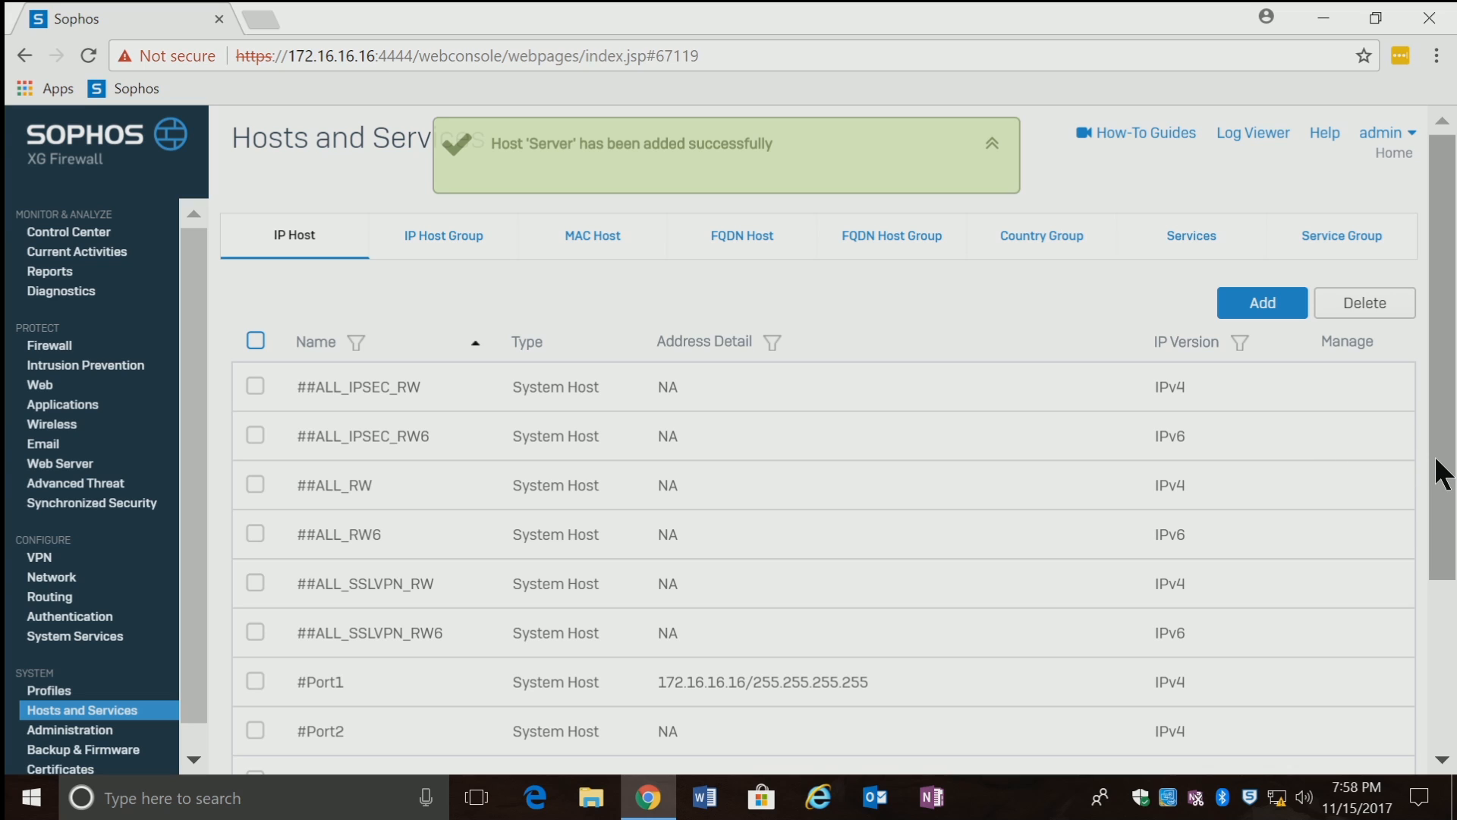
# Step: Review the saved Server host's details, close them without saving, and look through the IP host list
pyautogui.moveTo(1444, 472); pyautogui.dragTo(1419, 571)
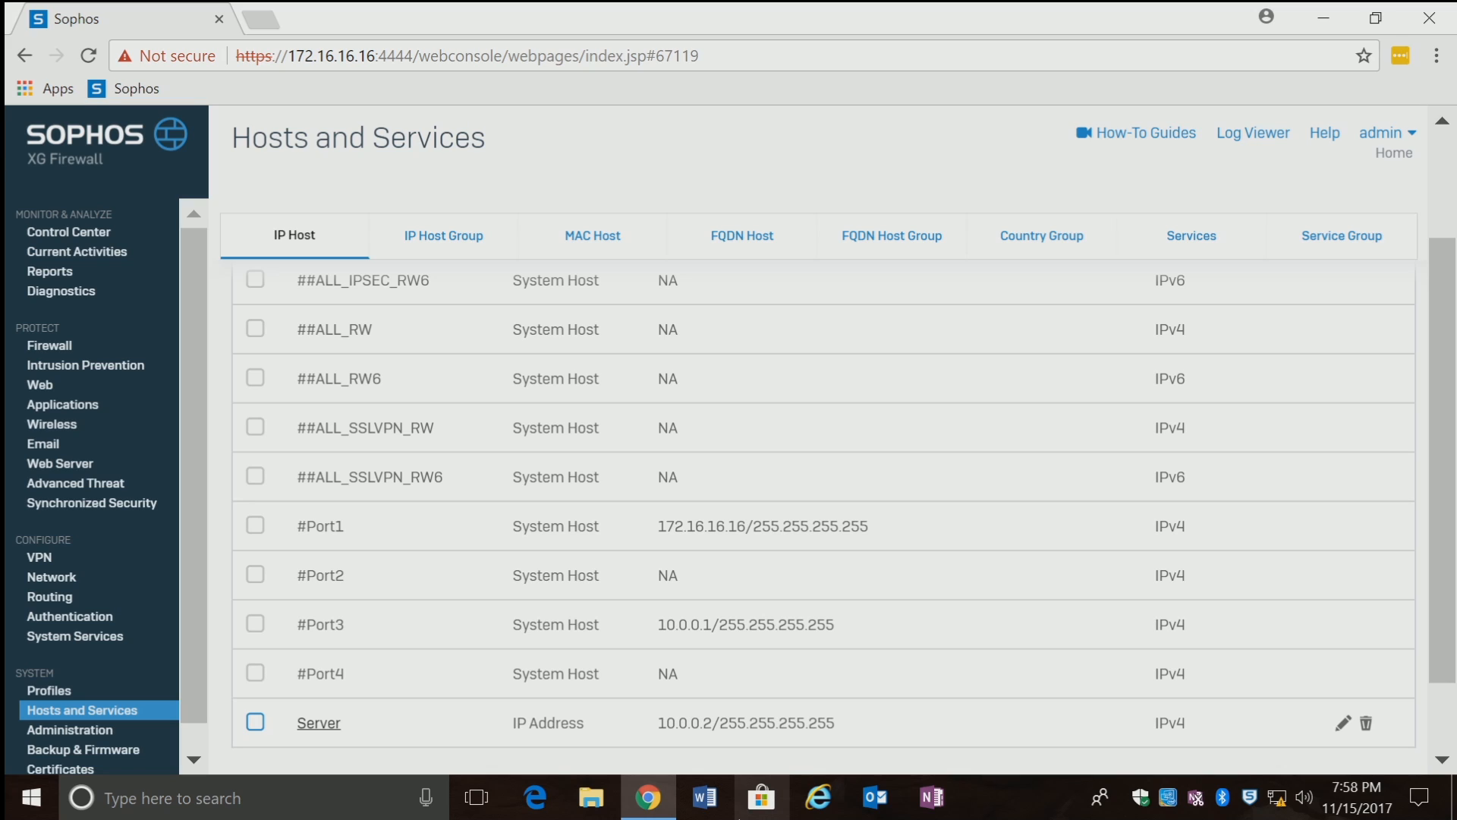
pyautogui.click(318, 725)
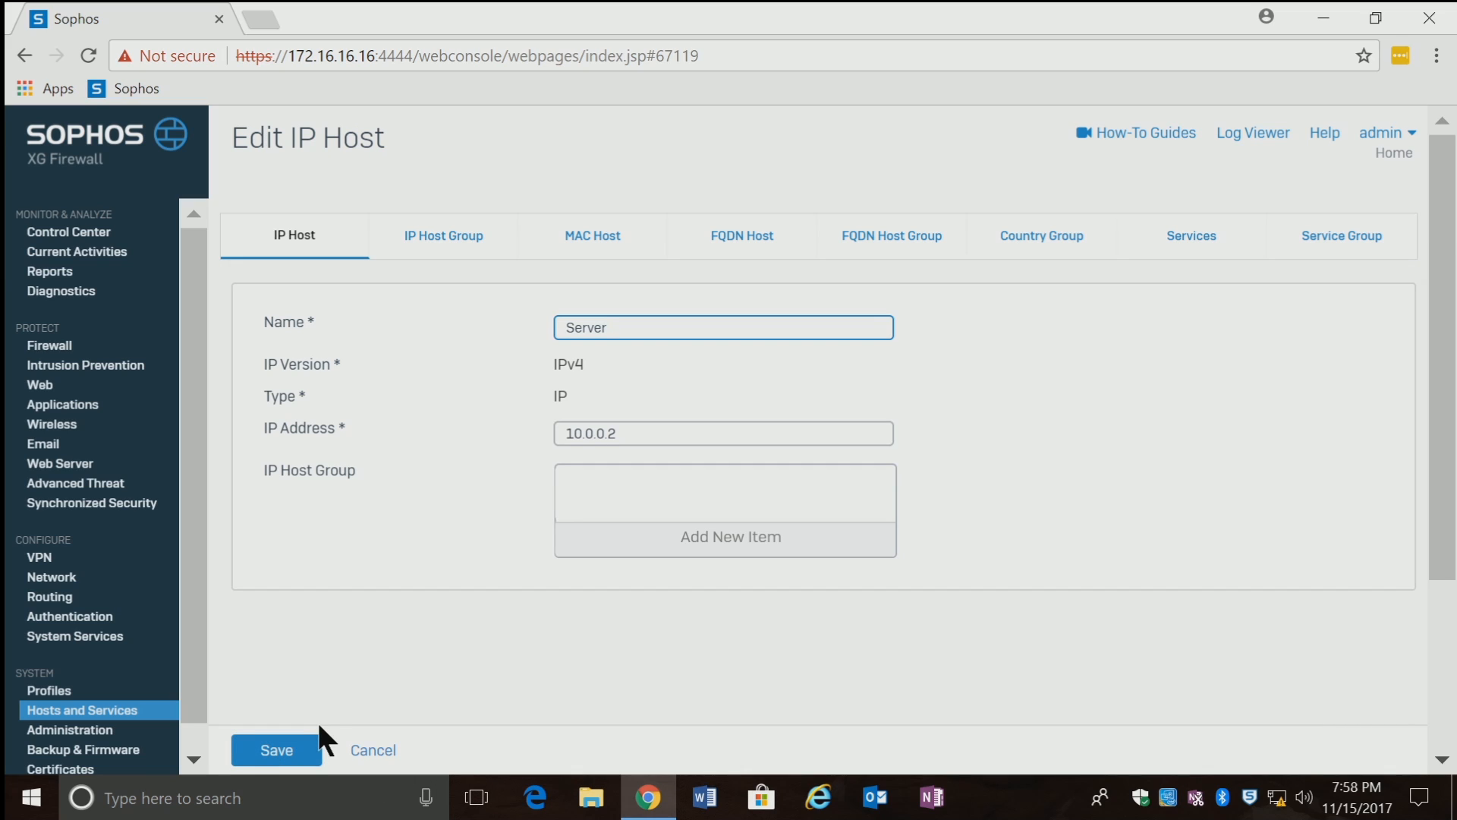
pyautogui.click(373, 752)
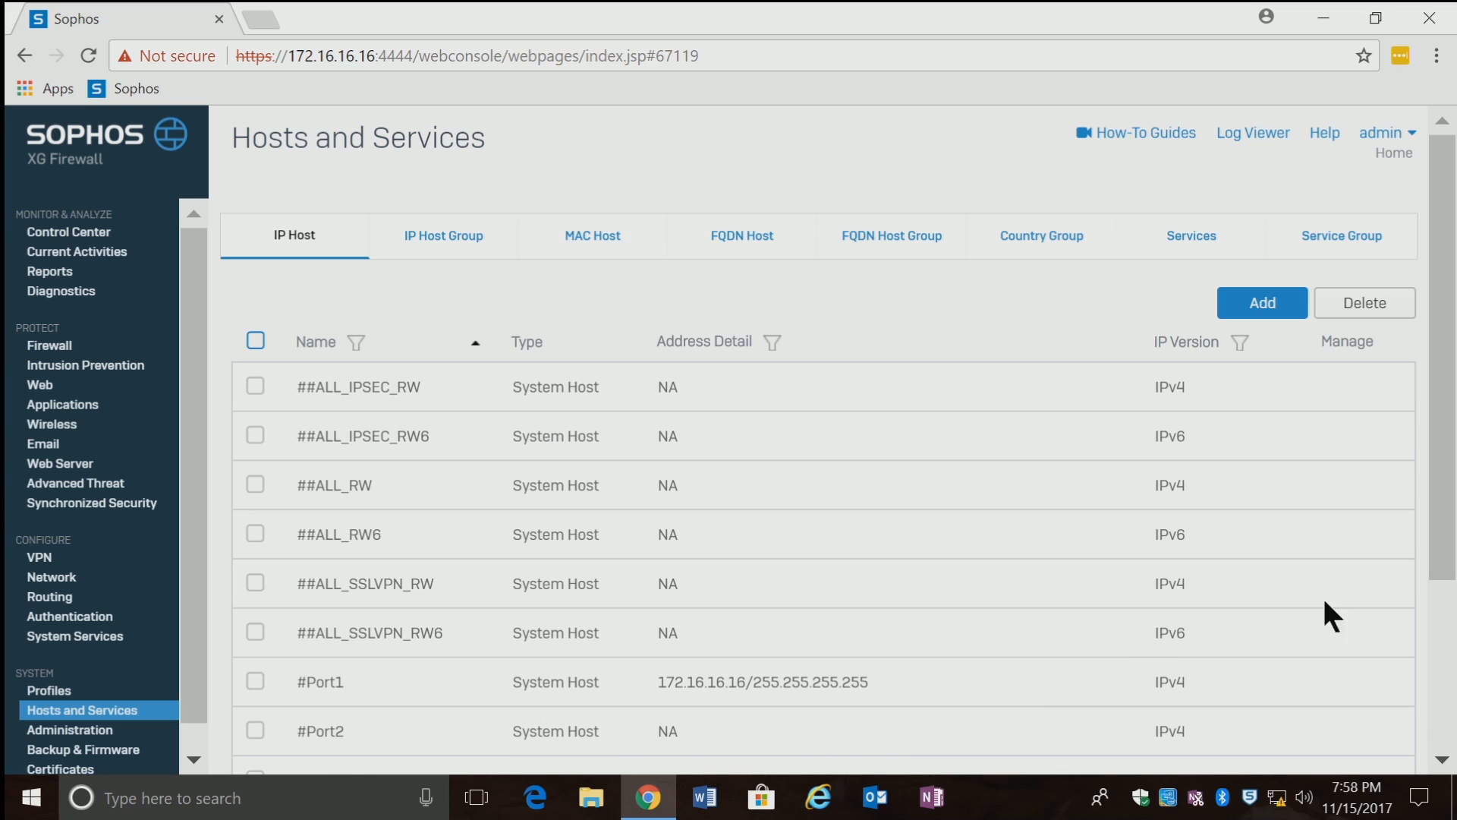
pyautogui.moveTo(1450, 578); pyautogui.dragTo(1449, 727)
pyautogui.moveTo(1446, 713); pyautogui.dragTo(1445, 717)
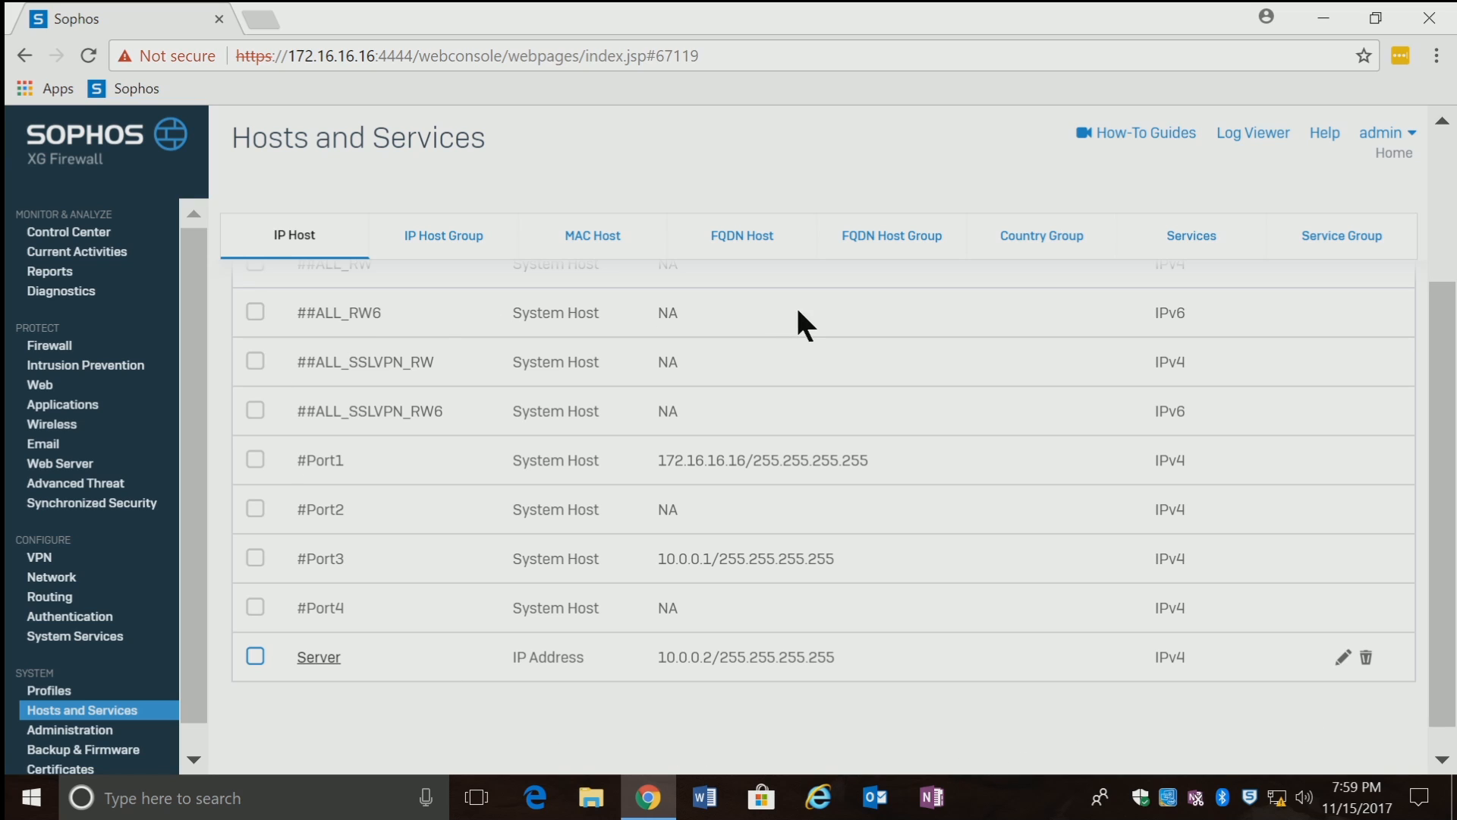
pyautogui.moveTo(1447, 406); pyautogui.dragTo(1444, 367)
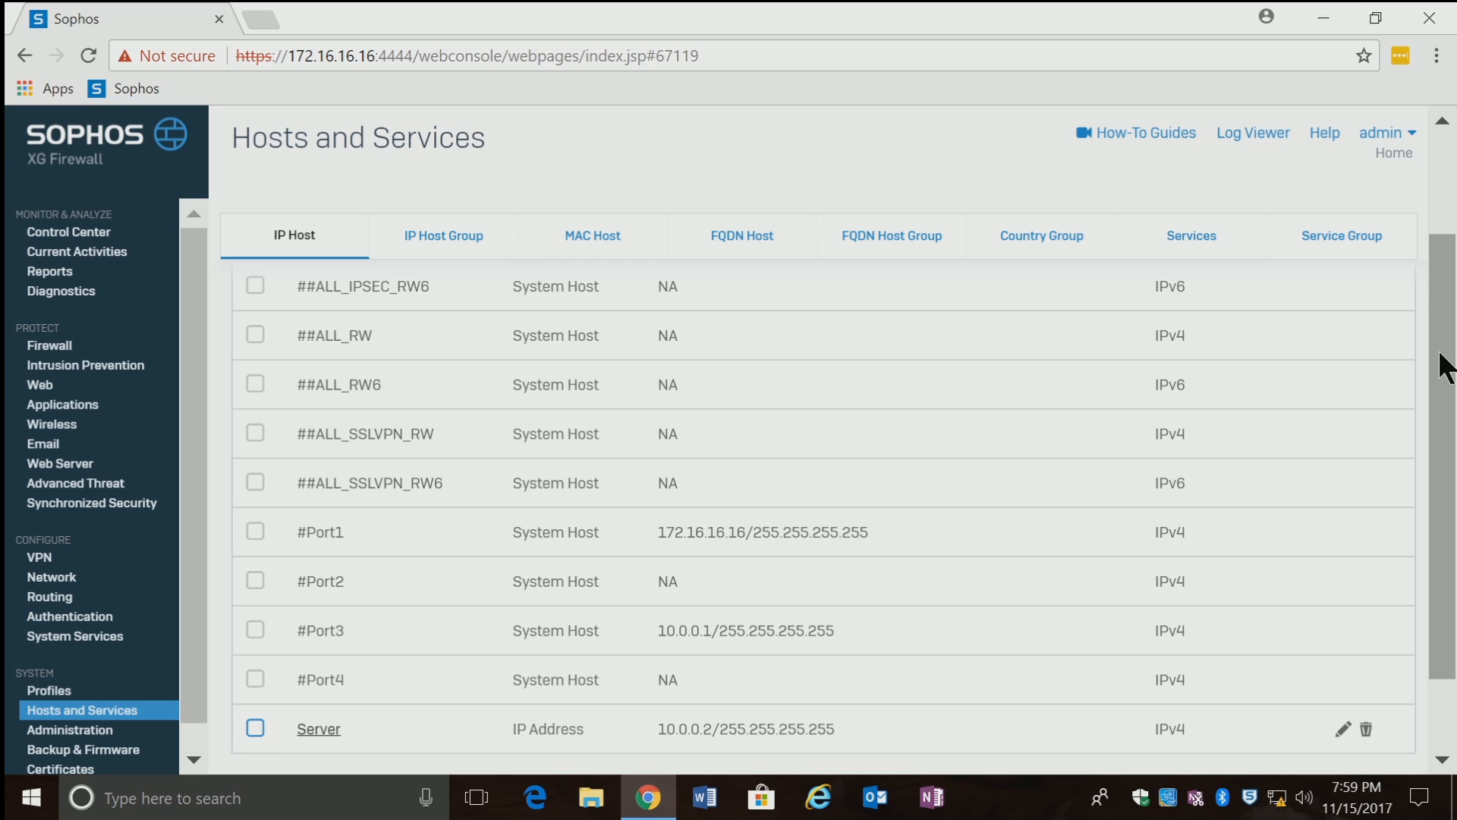
pyautogui.moveTo(1443, 305); pyautogui.dragTo(1451, 203)
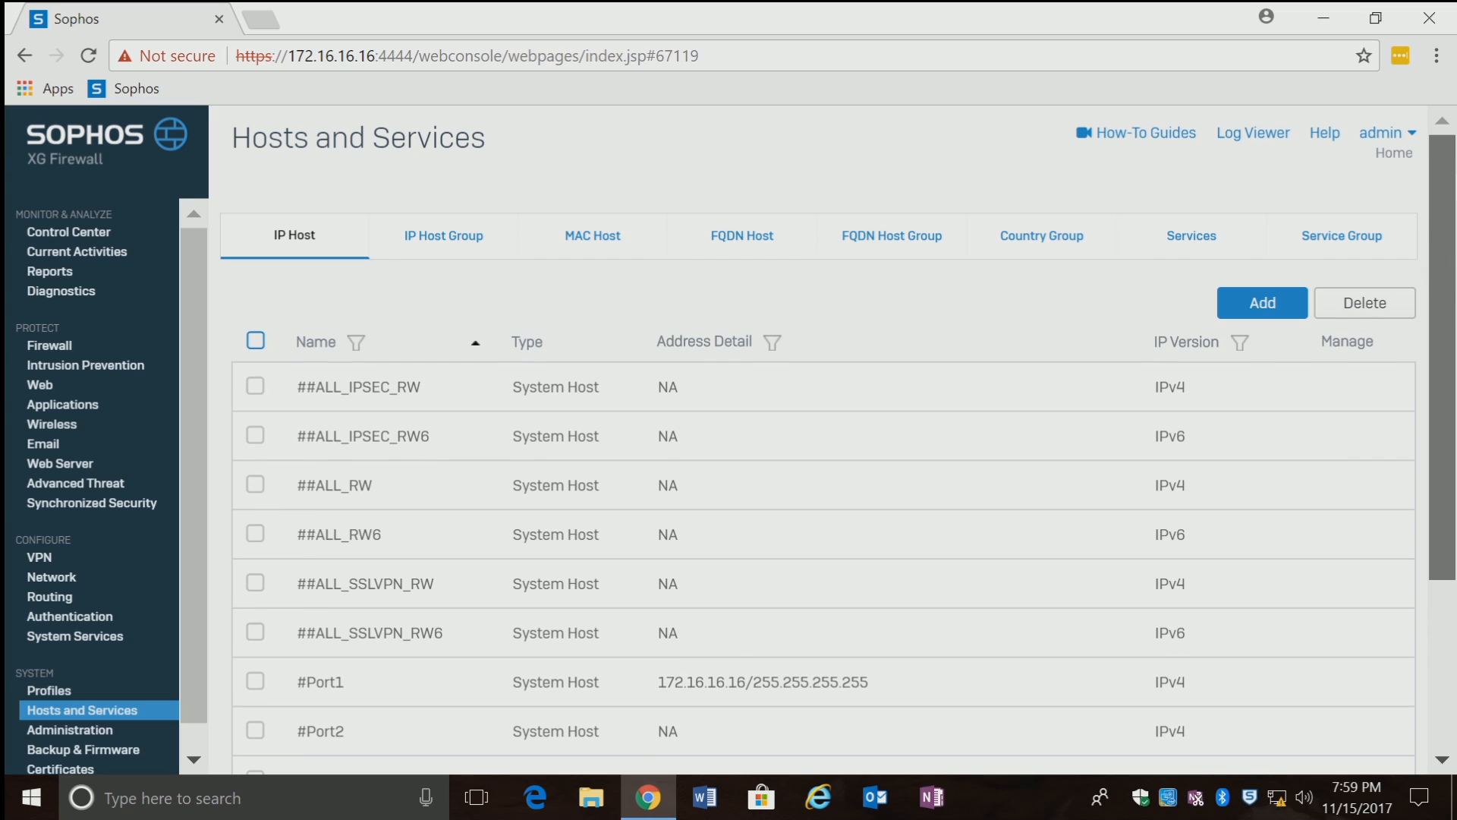
# Step: Start a new IPv4 host named Secondary Network and set its type to IP Range
pyautogui.click(1239, 301)
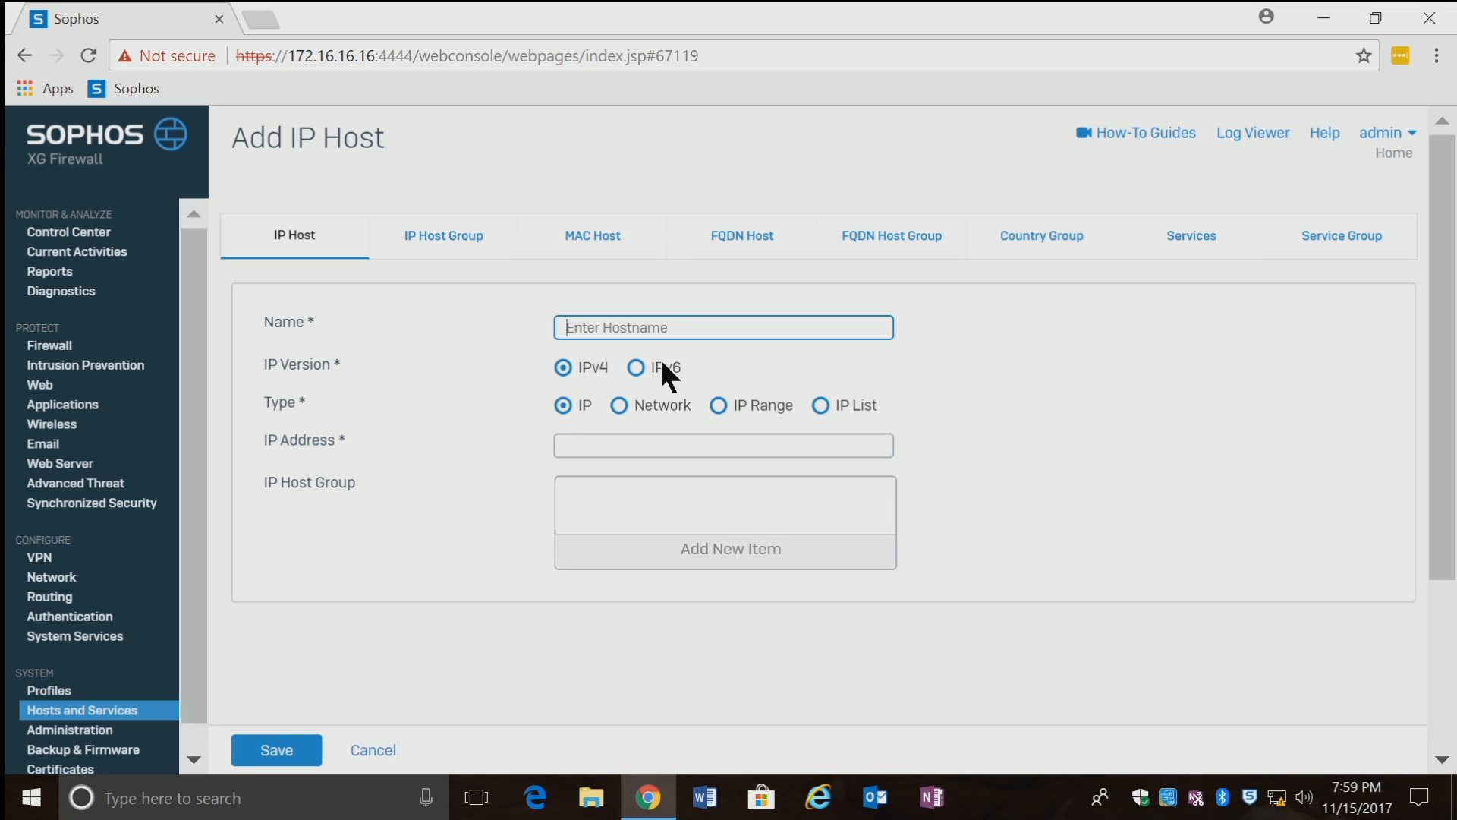
pyautogui.click(650, 327)
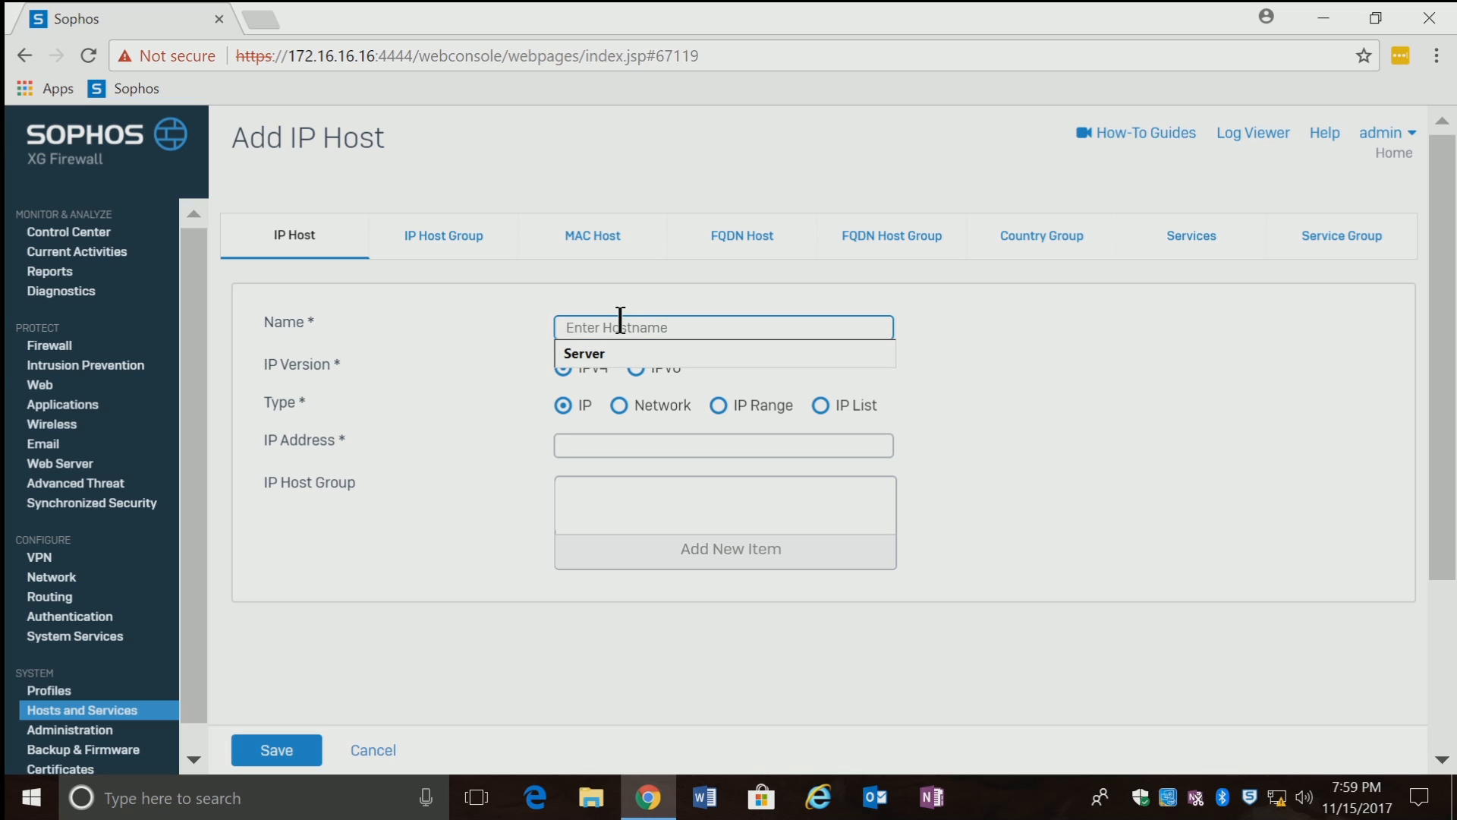
pyautogui.write('Sec')
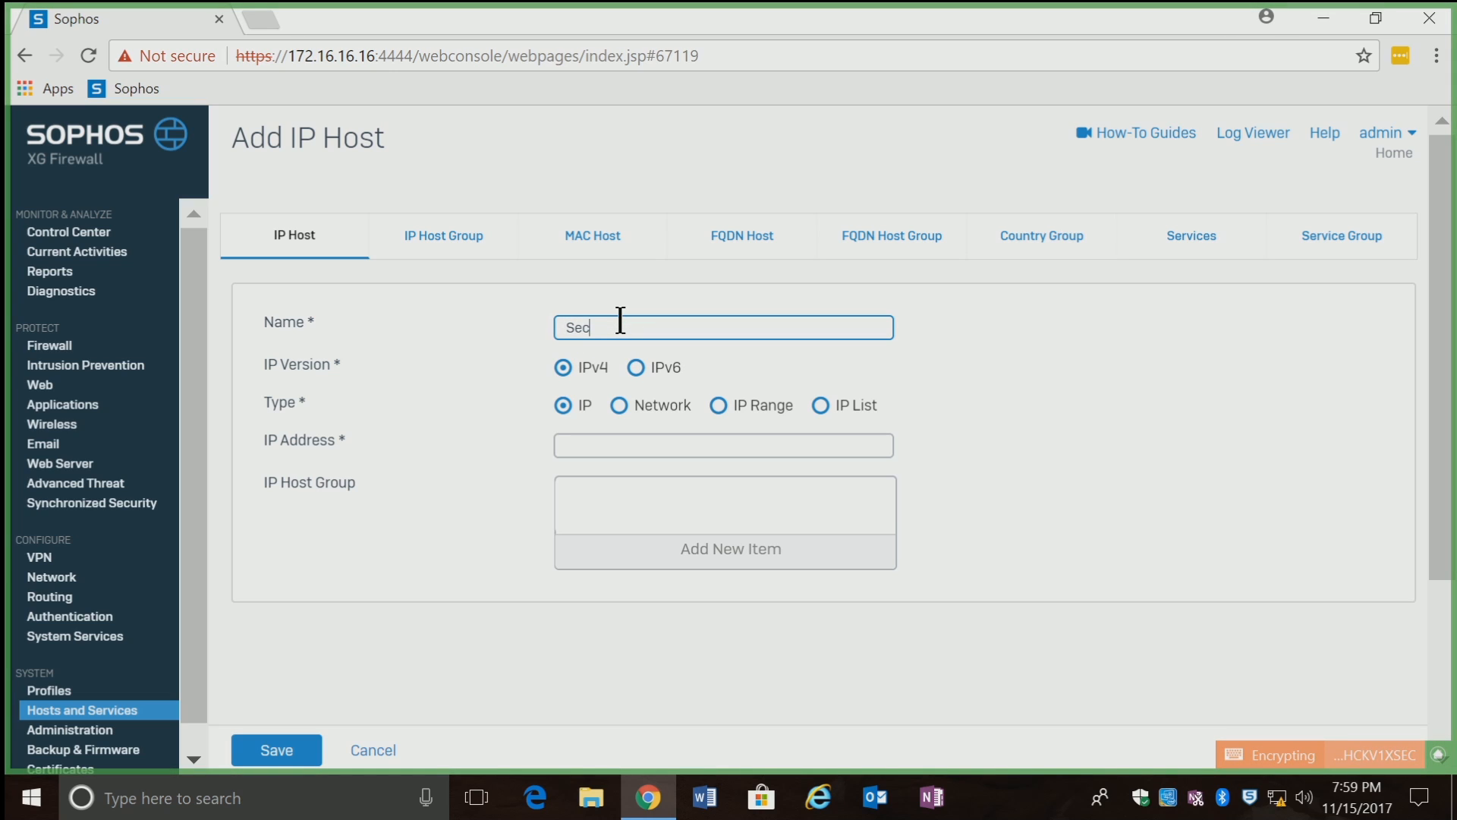
pyautogui.write('ondary Network')
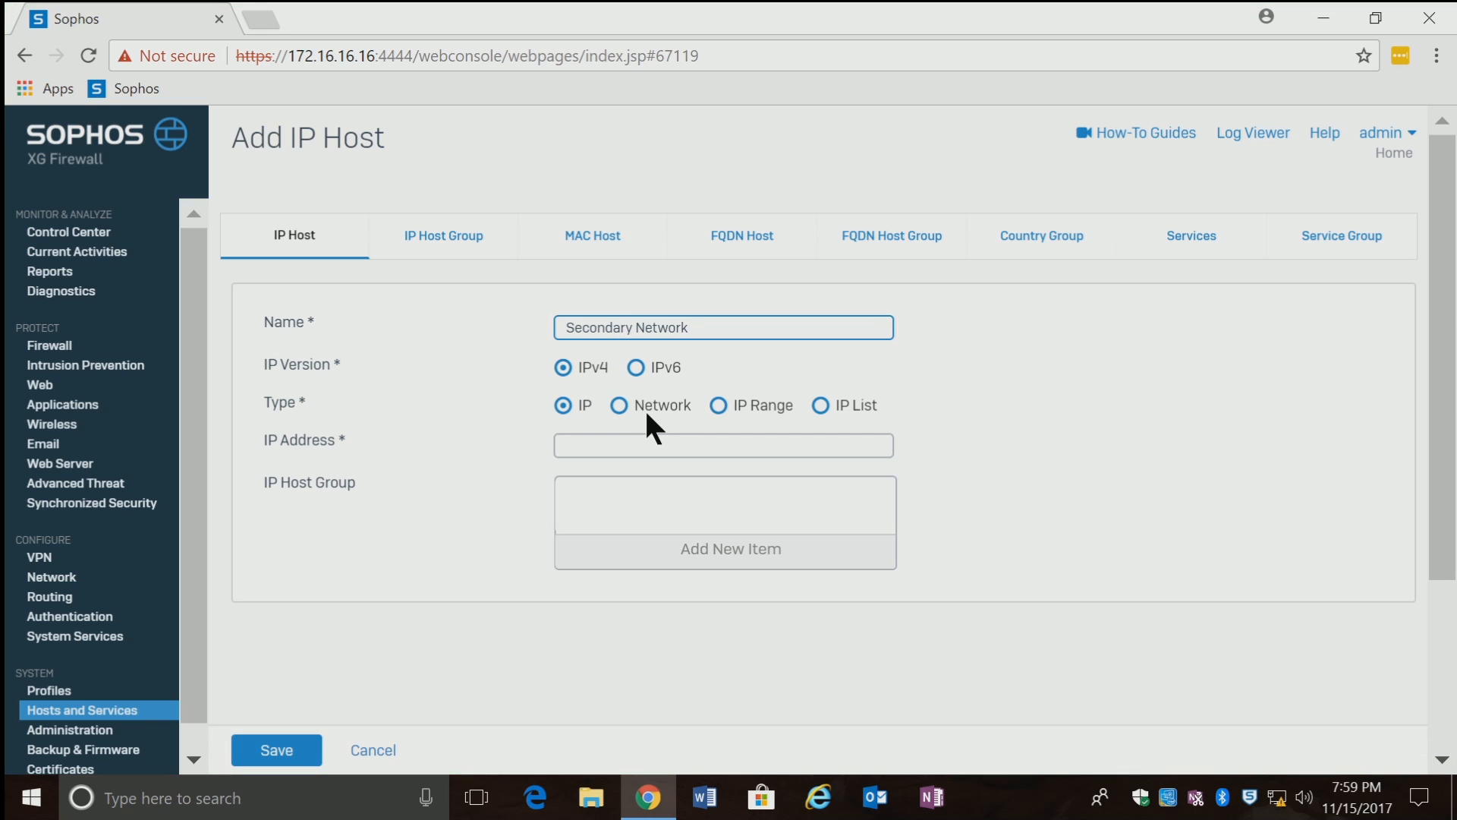
pyautogui.click(723, 411)
pyautogui.click(722, 445)
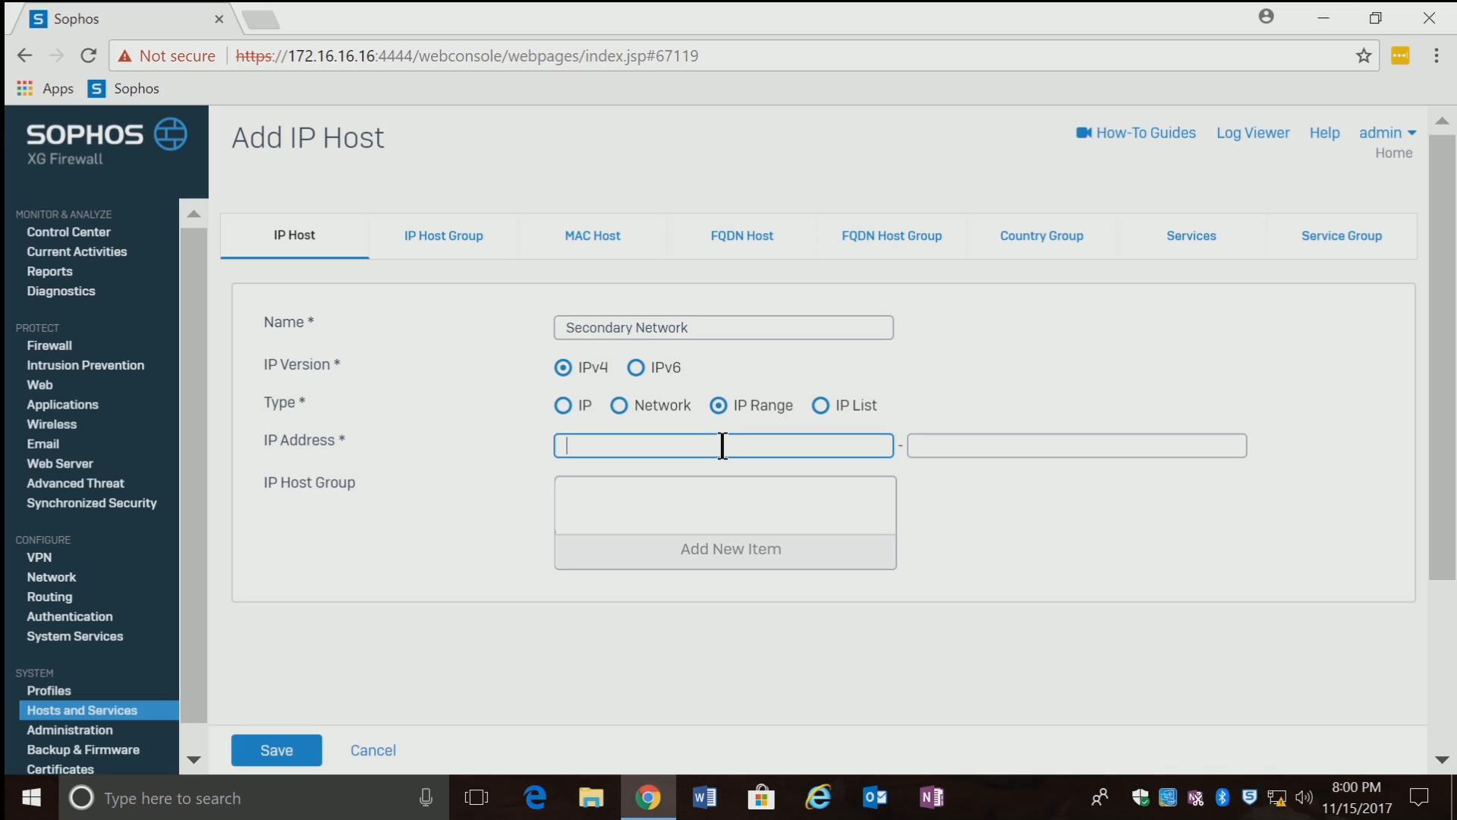
# Step: Set the Secondary Network host's range to 10.0.0.1 through 10.0.0.254, save it, and check it in the IP host list
pyautogui.write('10.0.0')
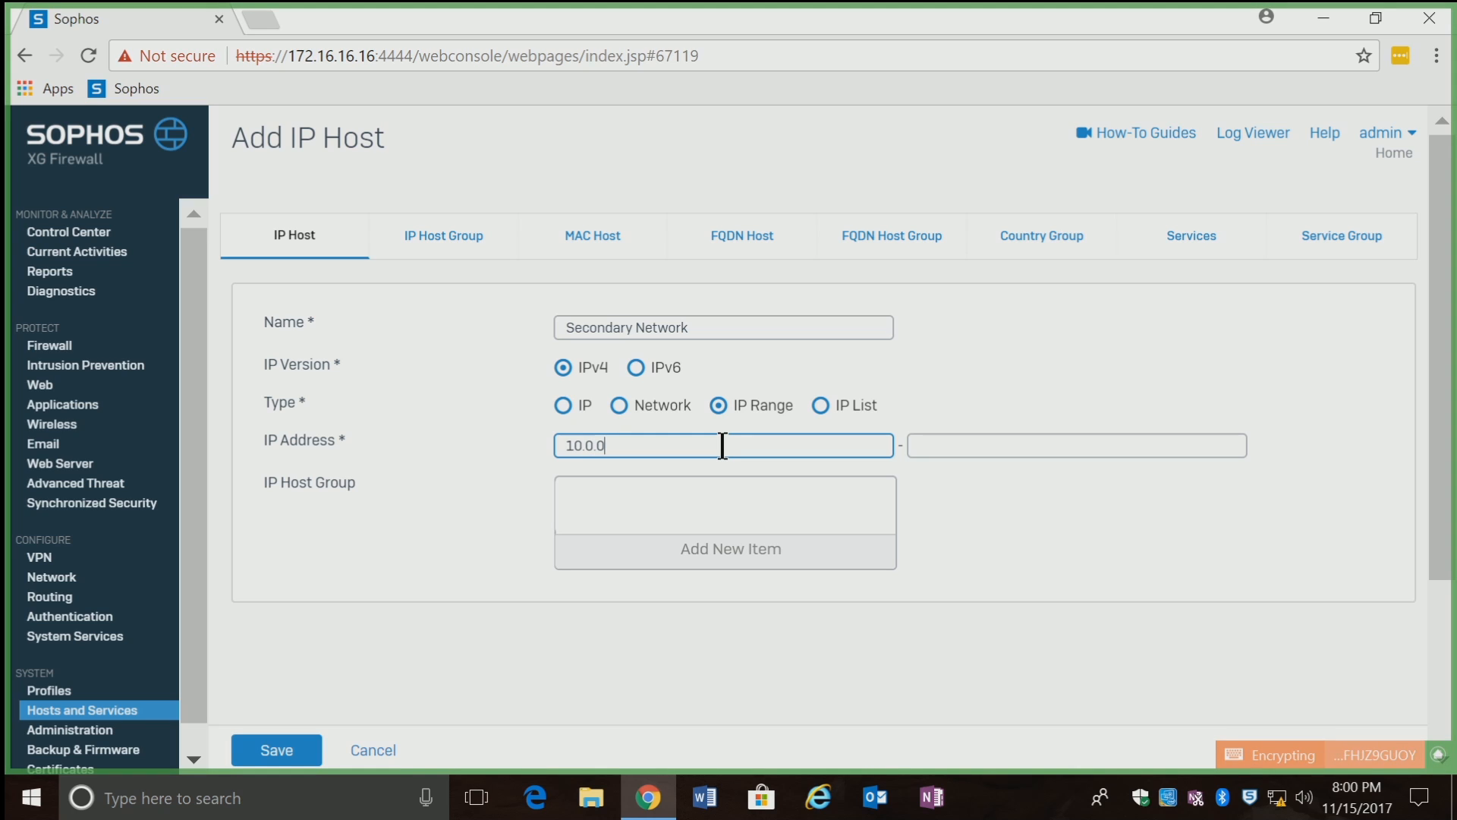
pyautogui.write('.1')
pyautogui.press('Tab')
pyautogui.write('1')
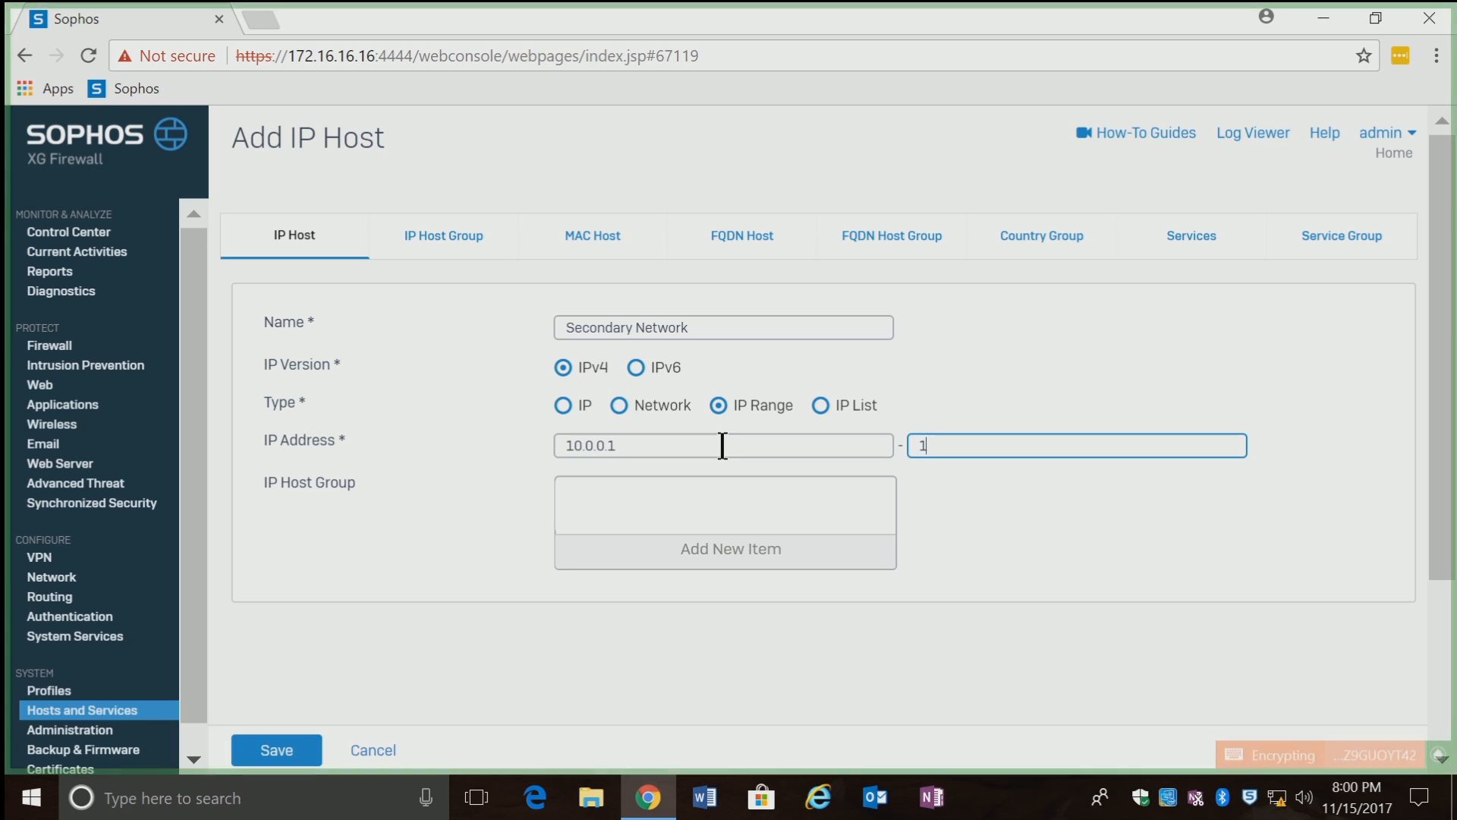
pyautogui.write('0.0')
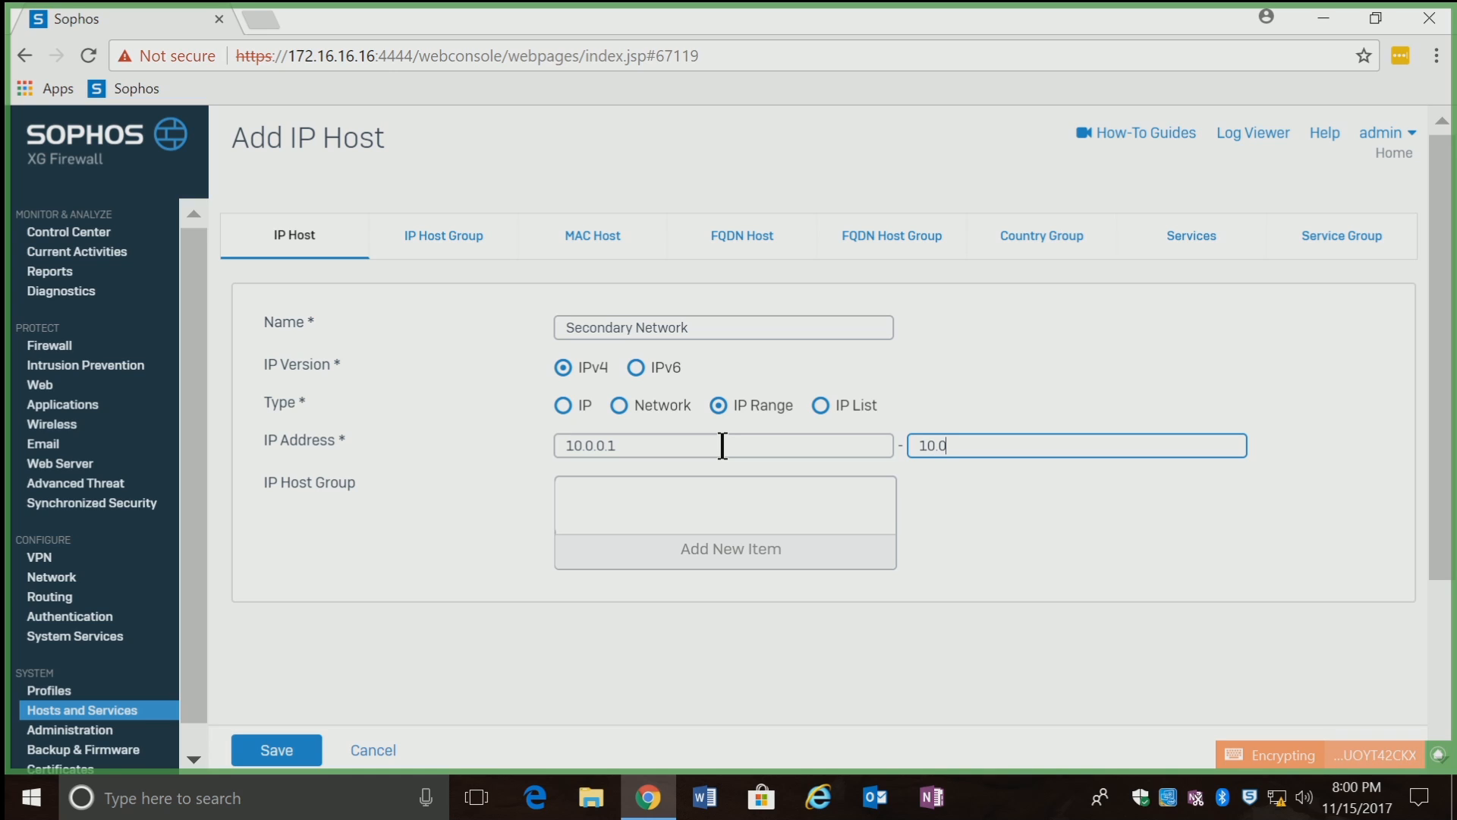
pyautogui.write('.0.254')
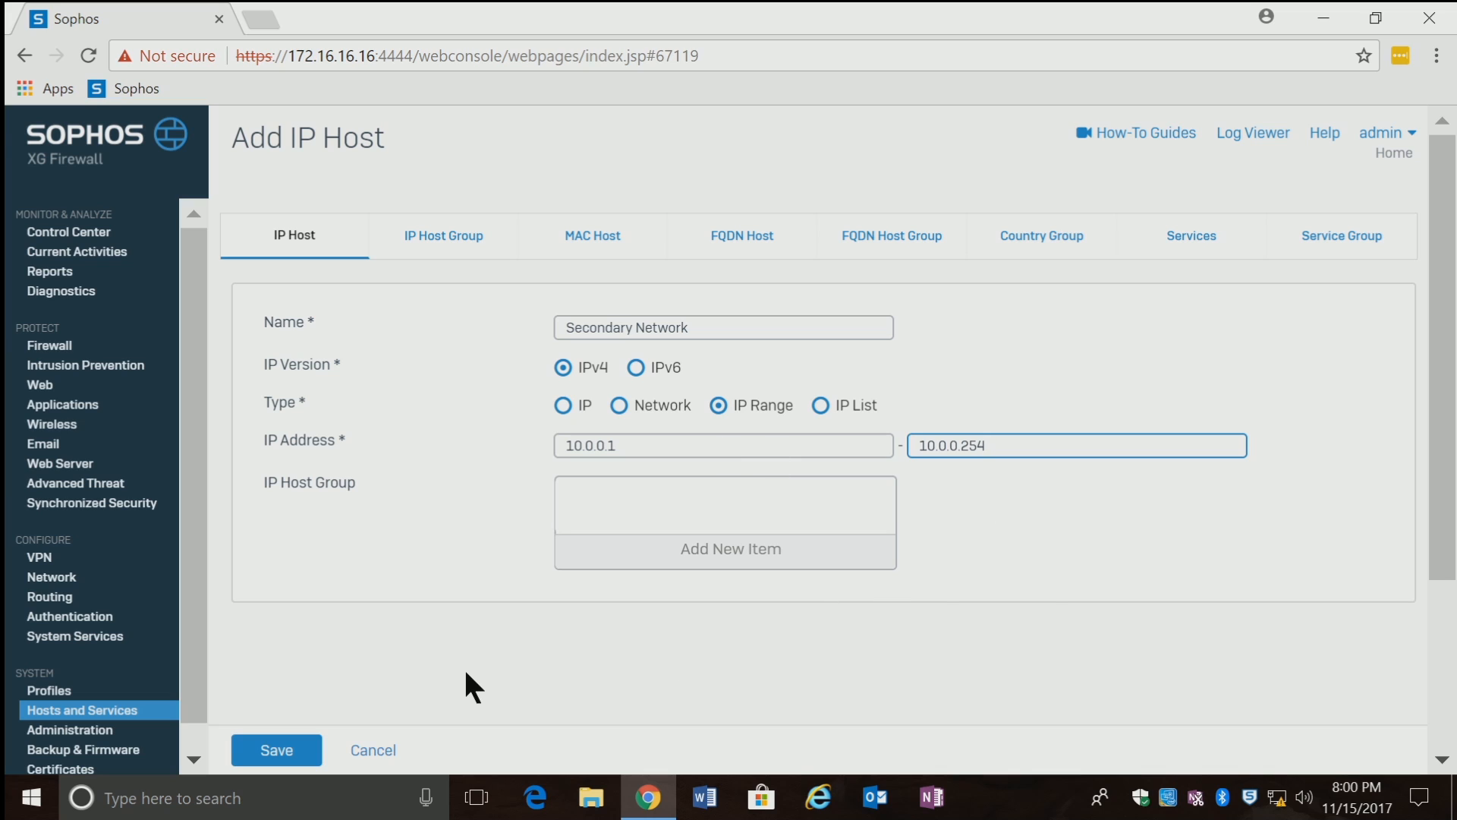
pyautogui.click(273, 754)
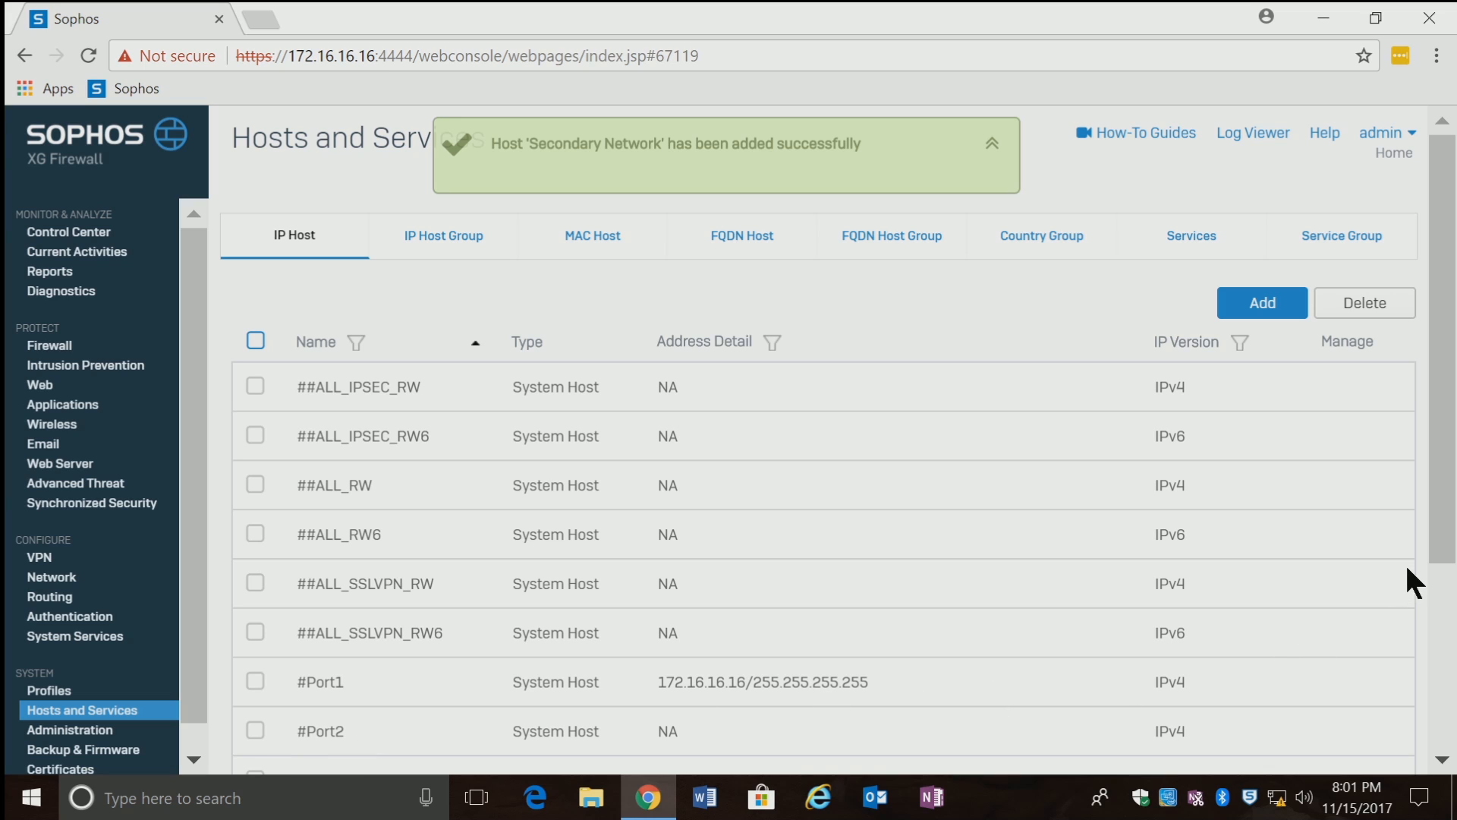
pyautogui.moveTo(1441, 546); pyautogui.dragTo(1445, 725)
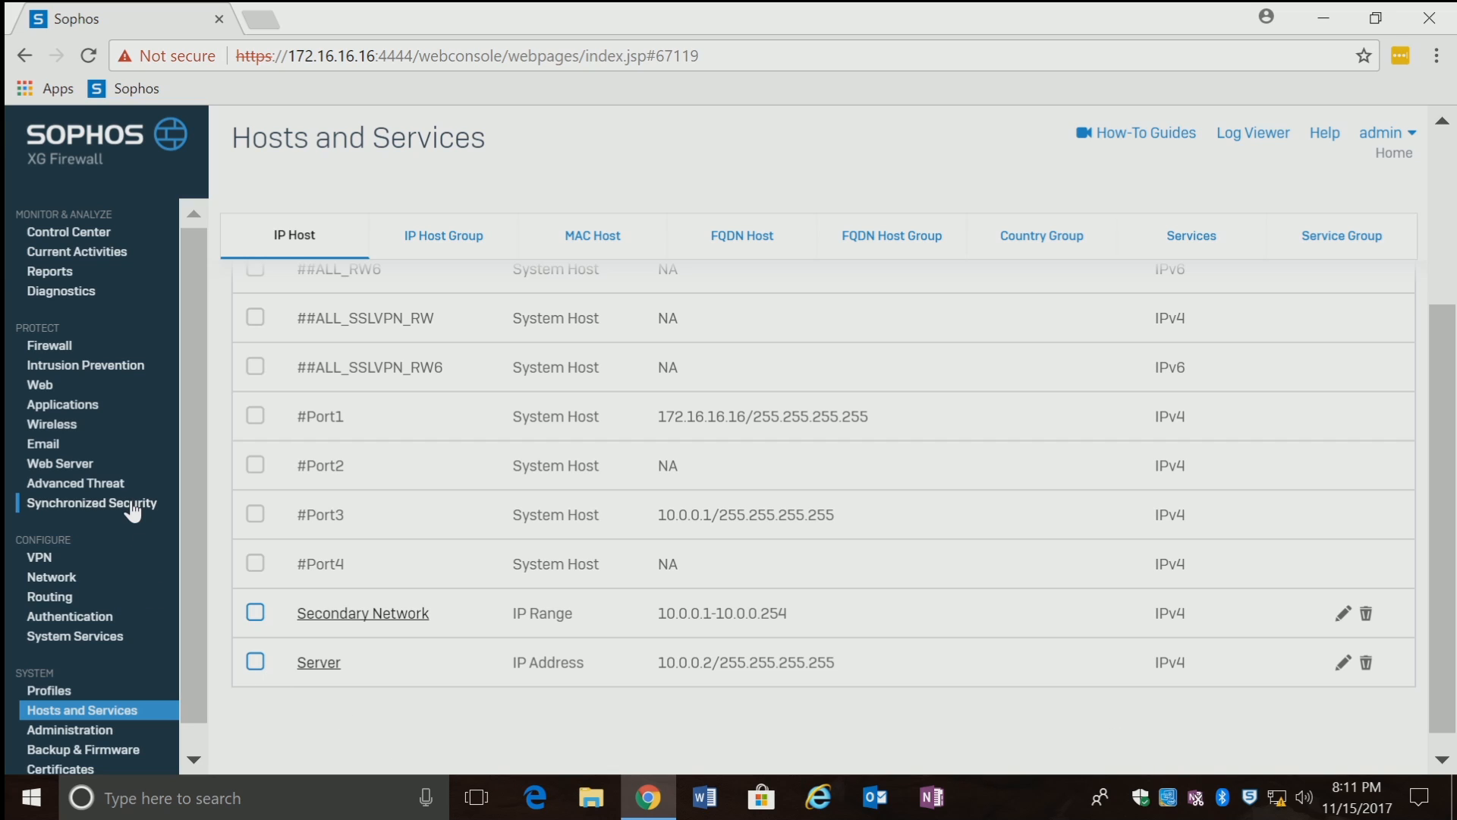
# Step: Open the IPv4 firewall rules and review the rule types that can be added and the actions offered for the existing rules
pyautogui.click(41, 349)
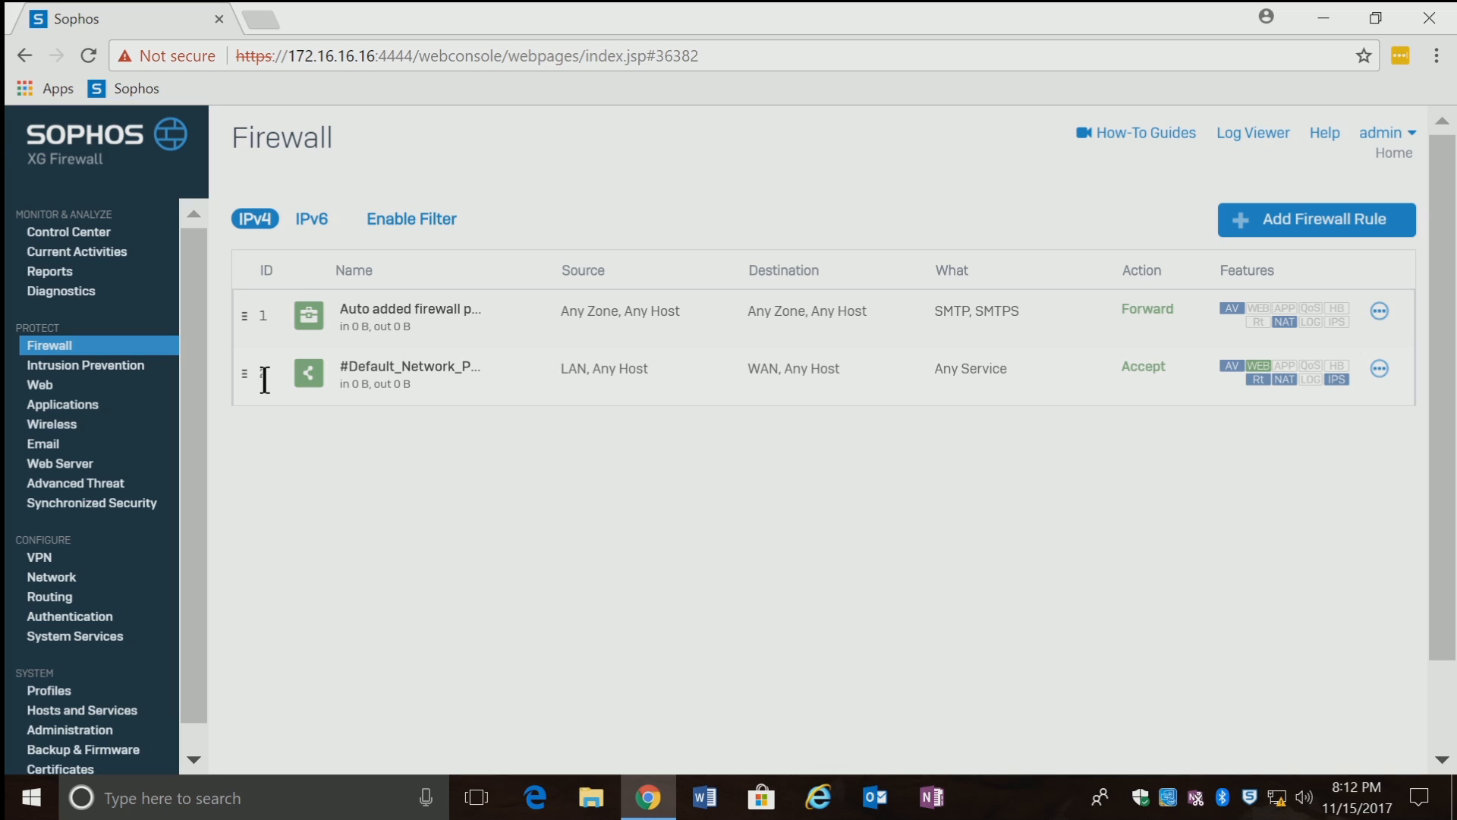
pyautogui.click(1294, 224)
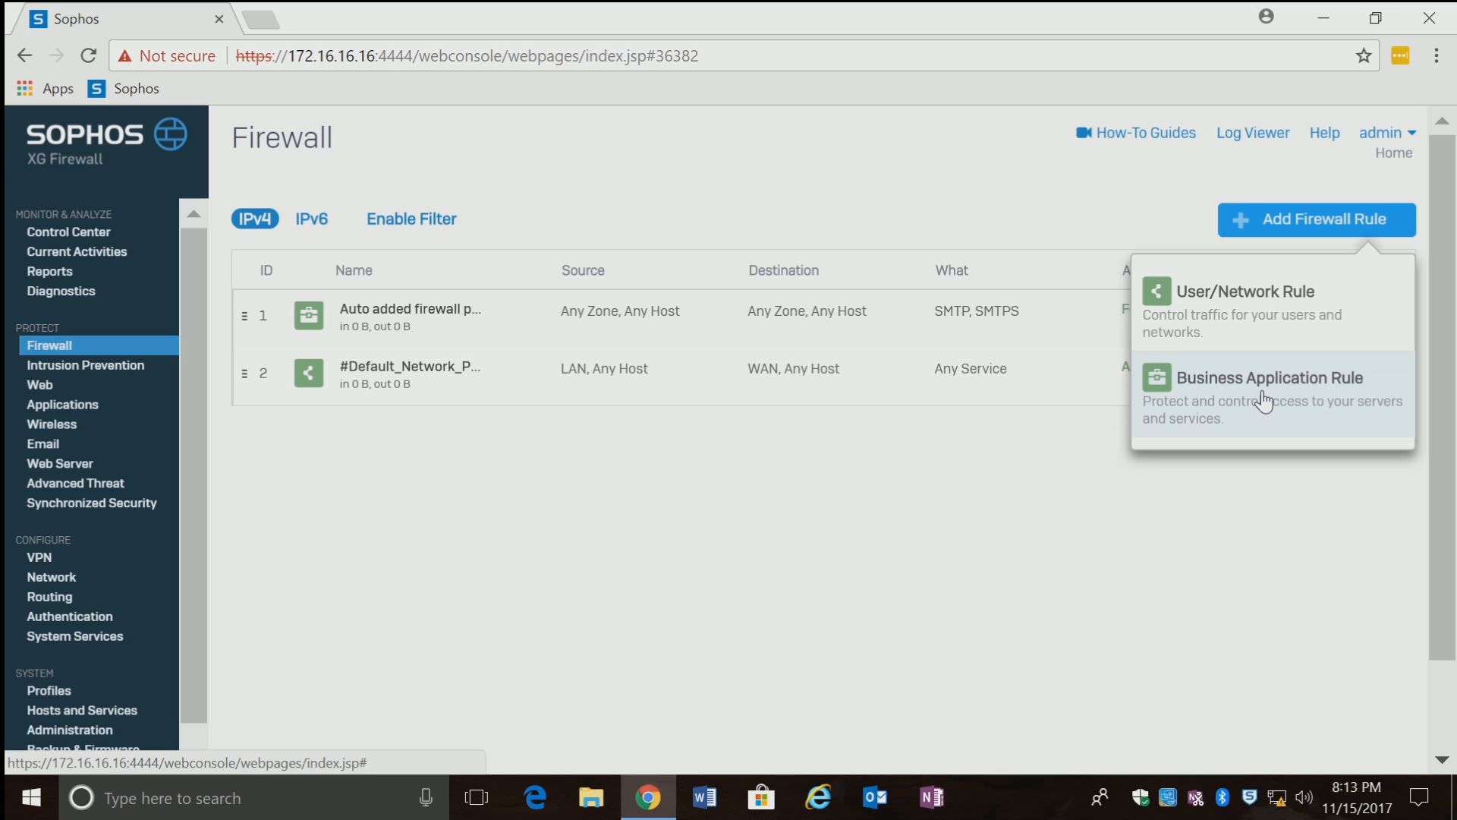
pyautogui.click(1289, 544)
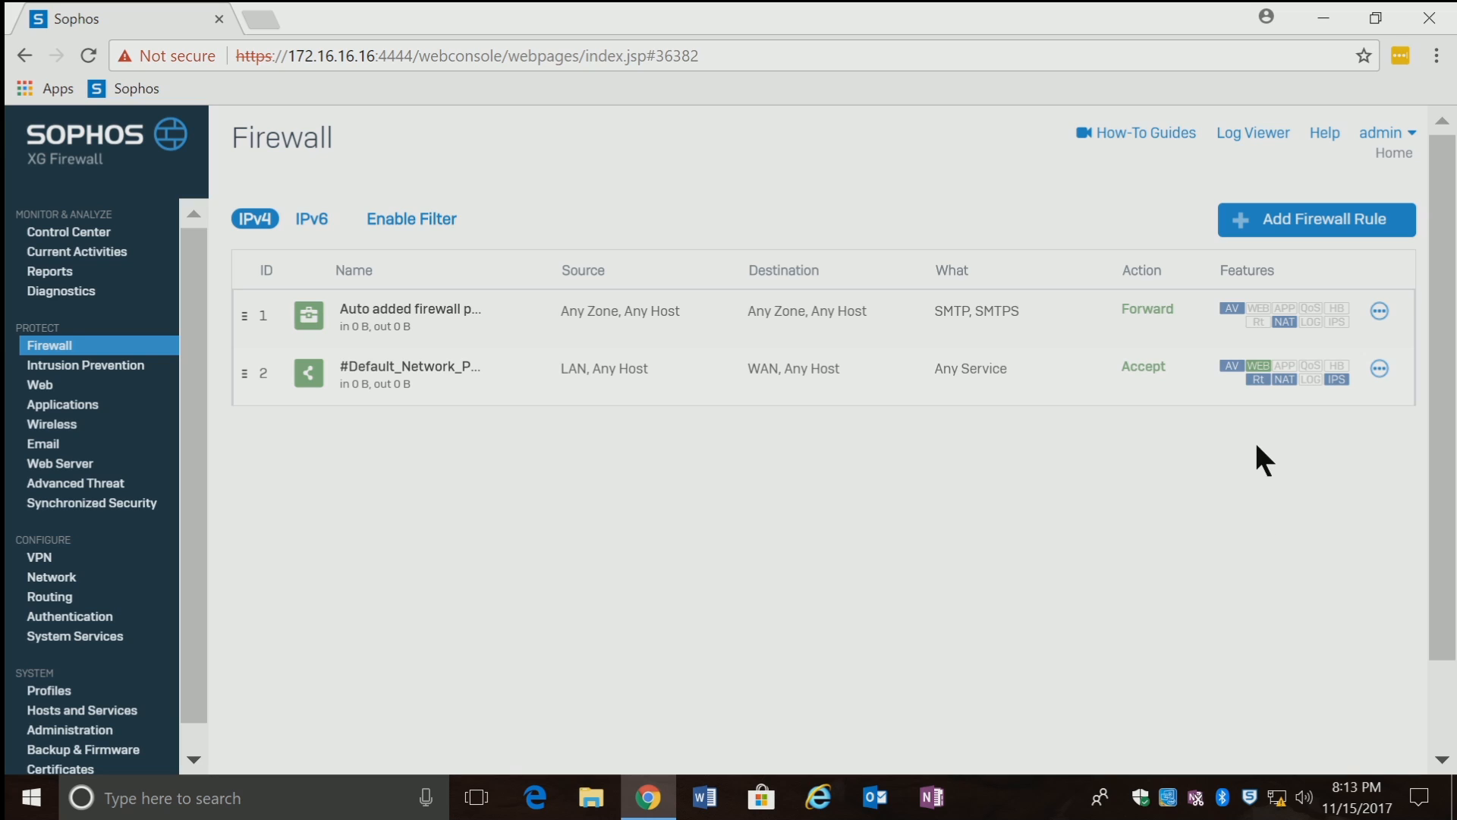
pyautogui.click(1379, 368)
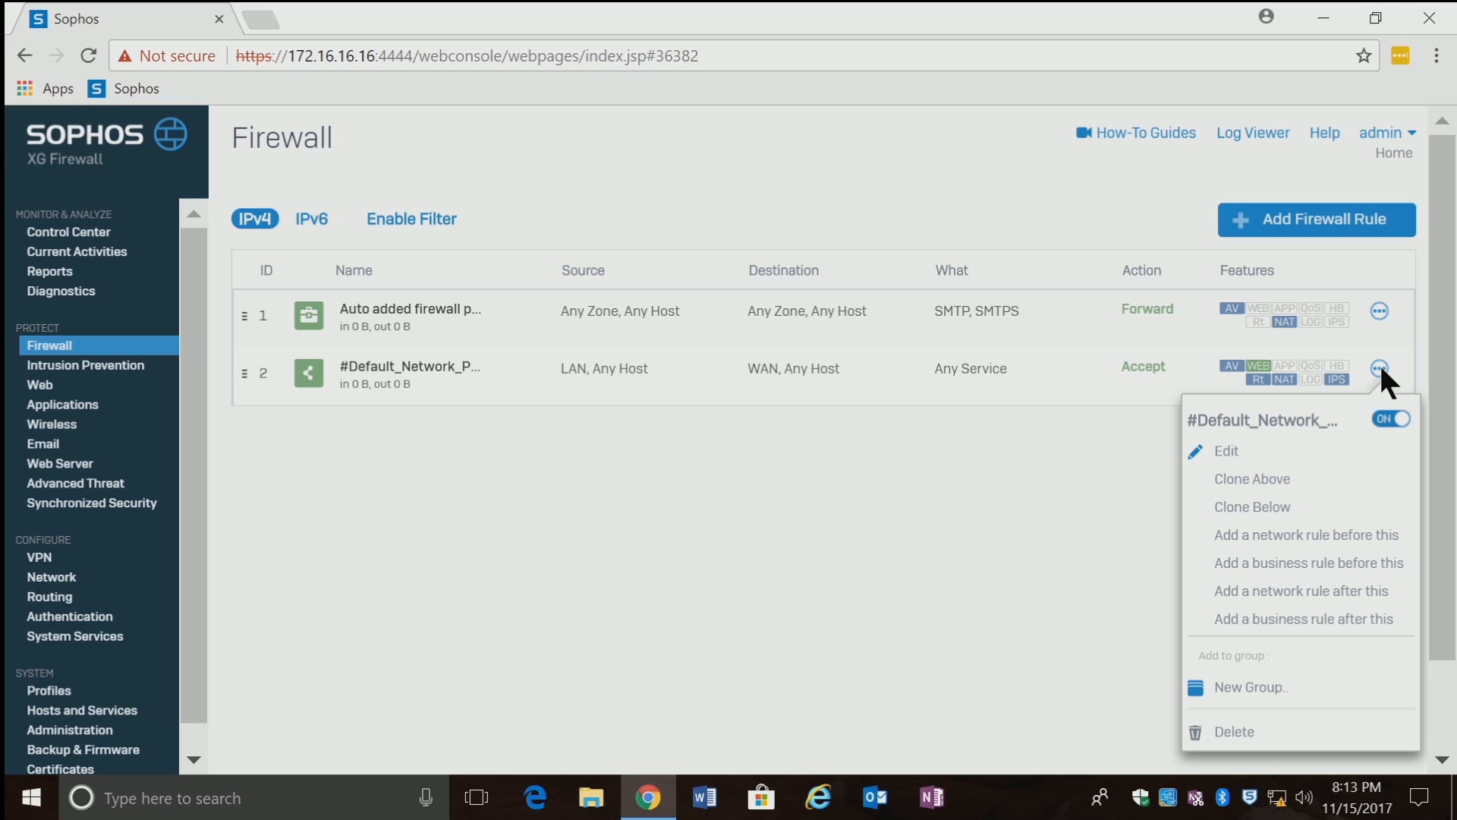
pyautogui.click(1380, 312)
pyautogui.click(1379, 312)
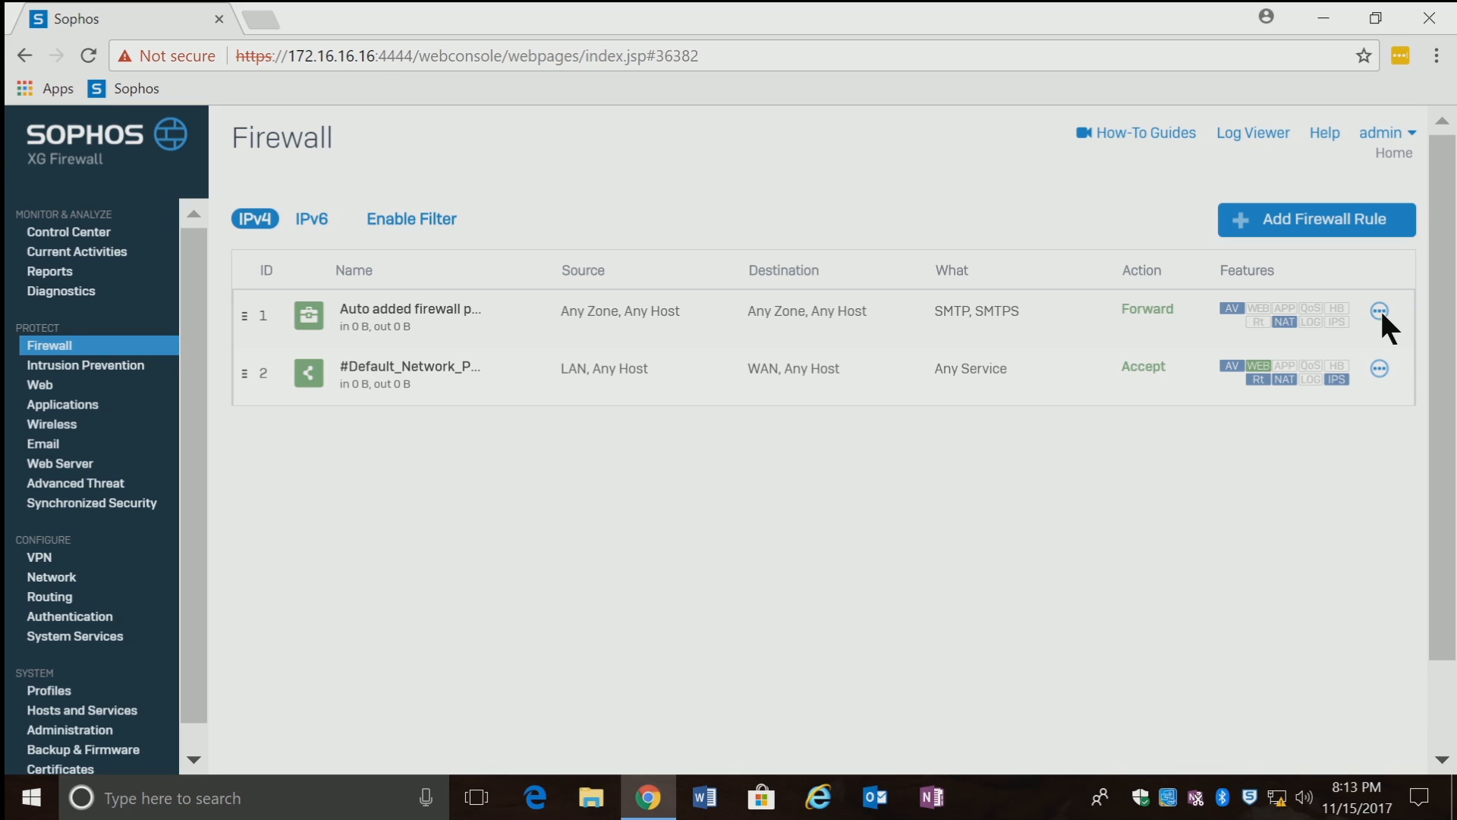
# Step: View the auto-added MTA firewall rule without changing it, and examine the source, destination and services settings of #Default_Network_Policy
pyautogui.click(1380, 311)
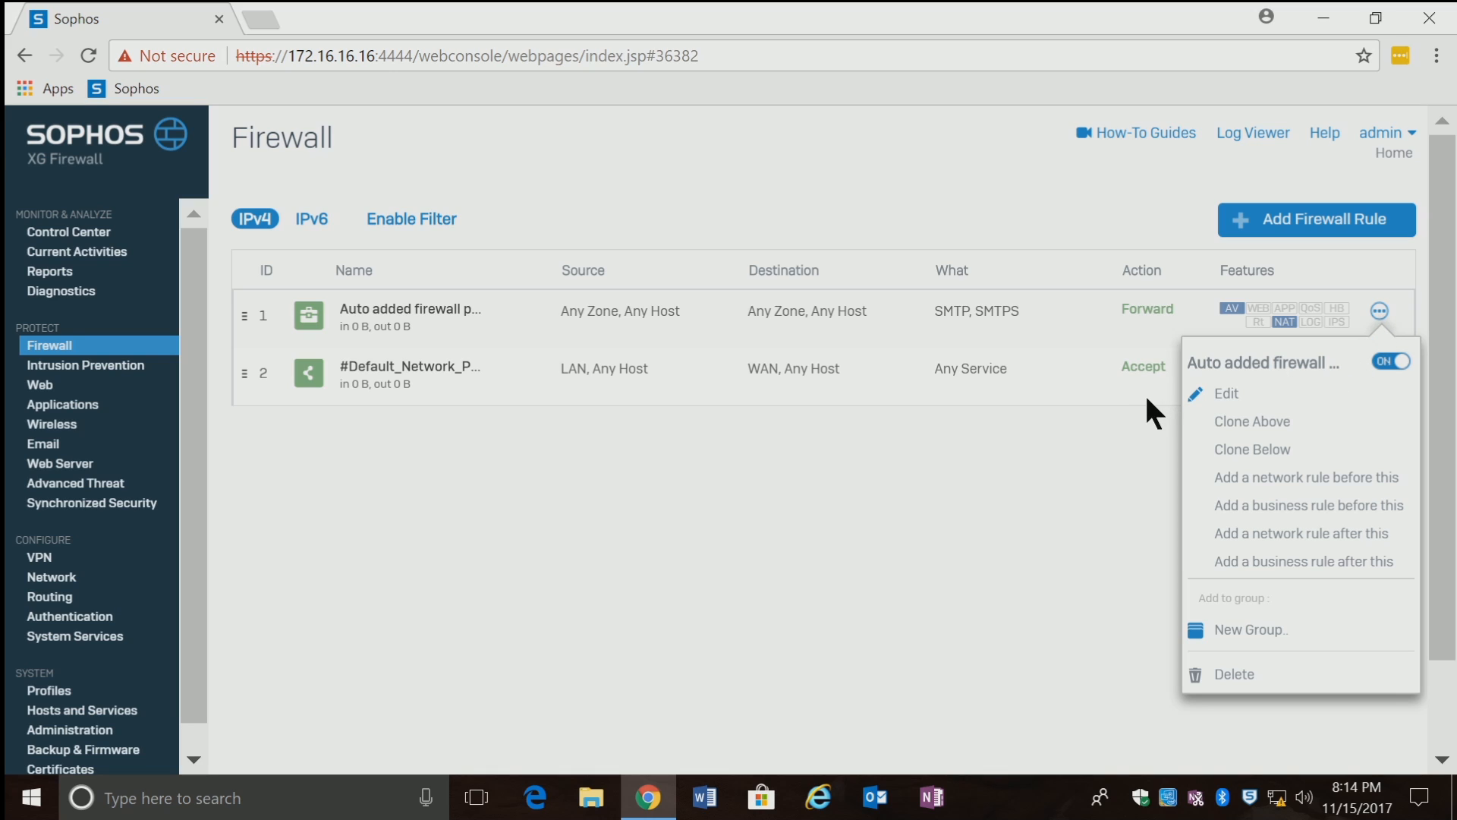
pyautogui.click(1227, 395)
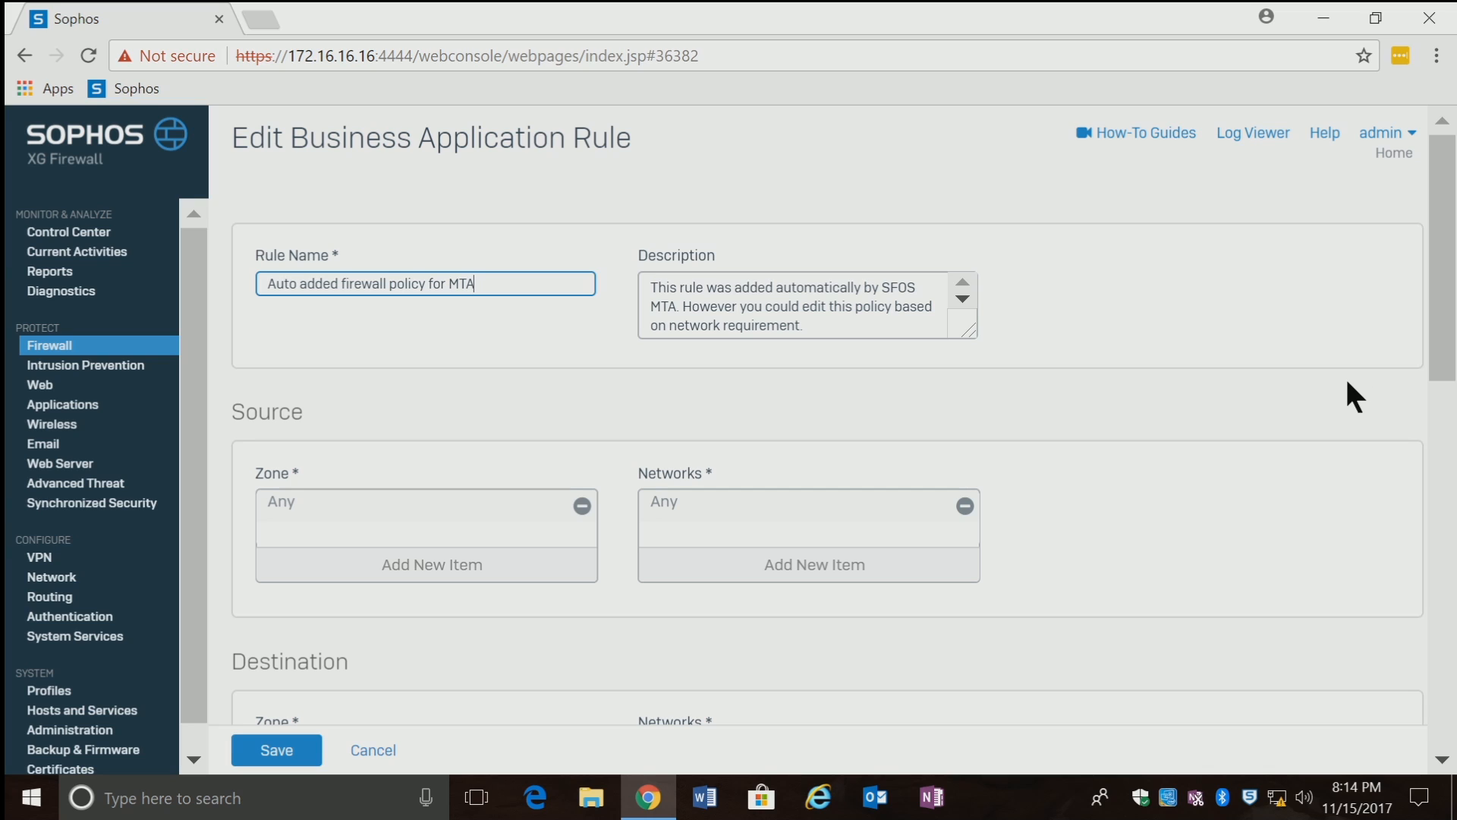
pyautogui.click(373, 749)
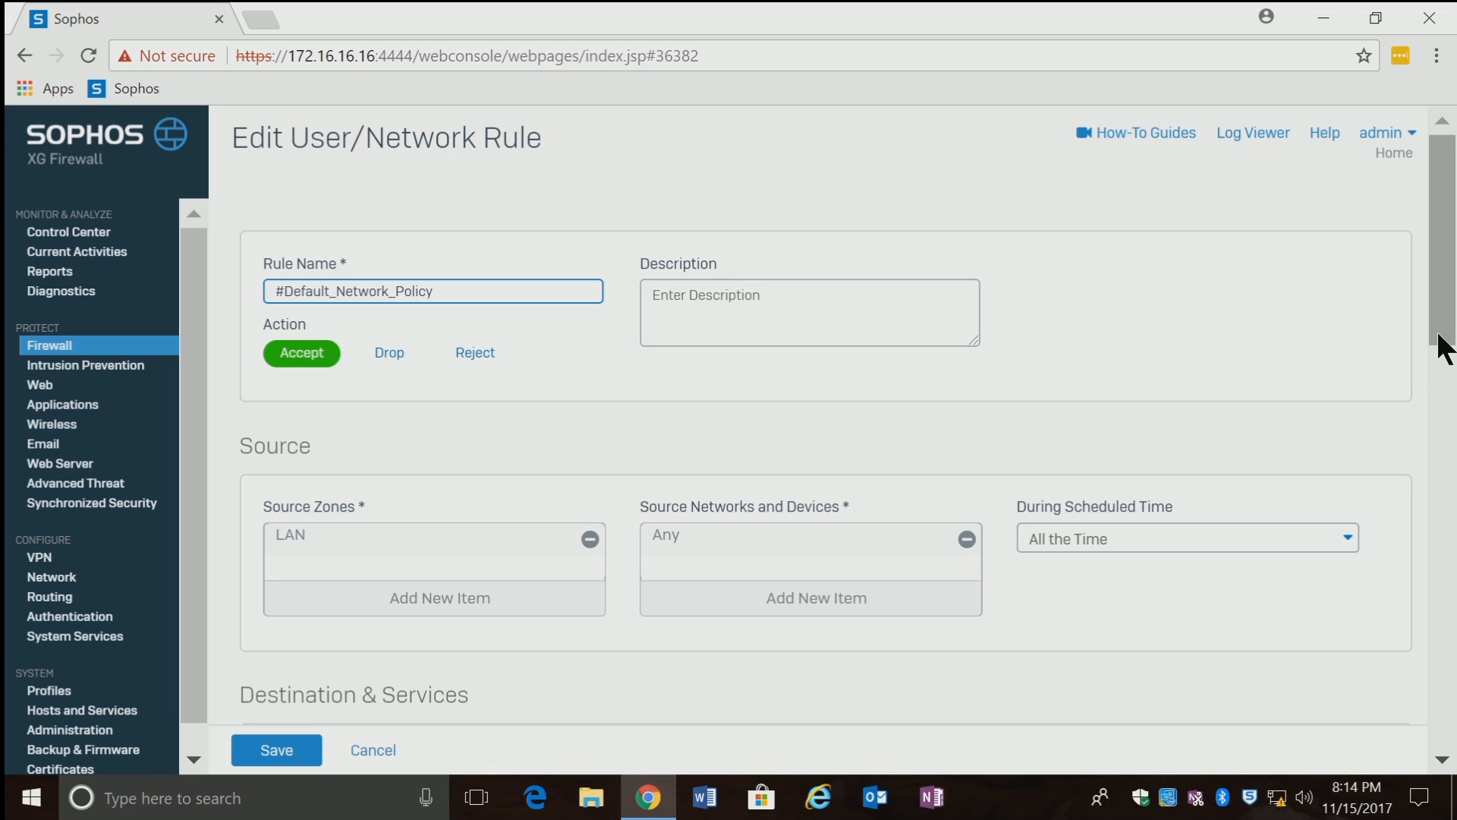
pyautogui.moveTo(1440, 319); pyautogui.dragTo(1445, 350)
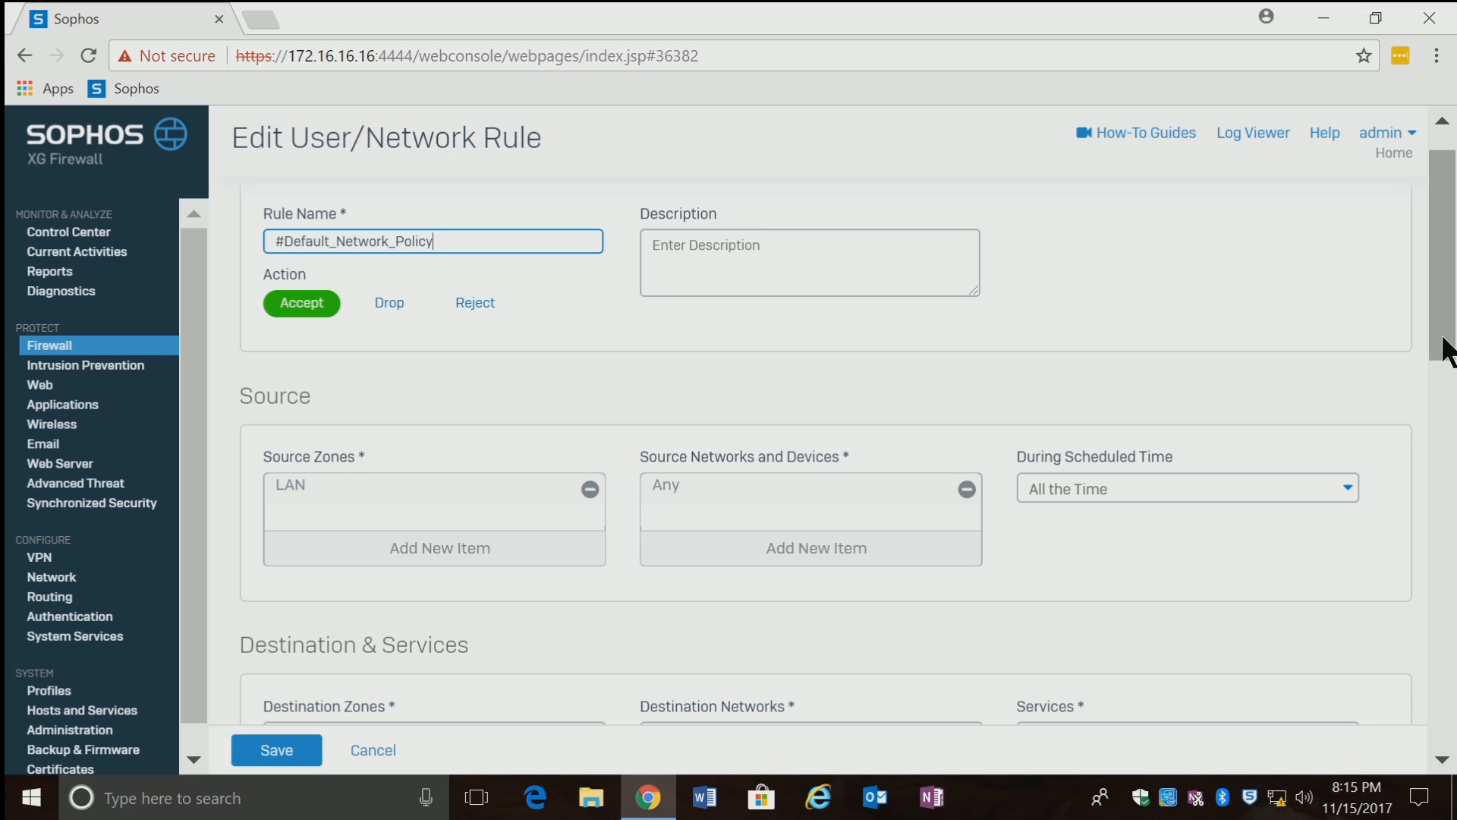
pyautogui.moveTo(1446, 351); pyautogui.dragTo(1450, 395)
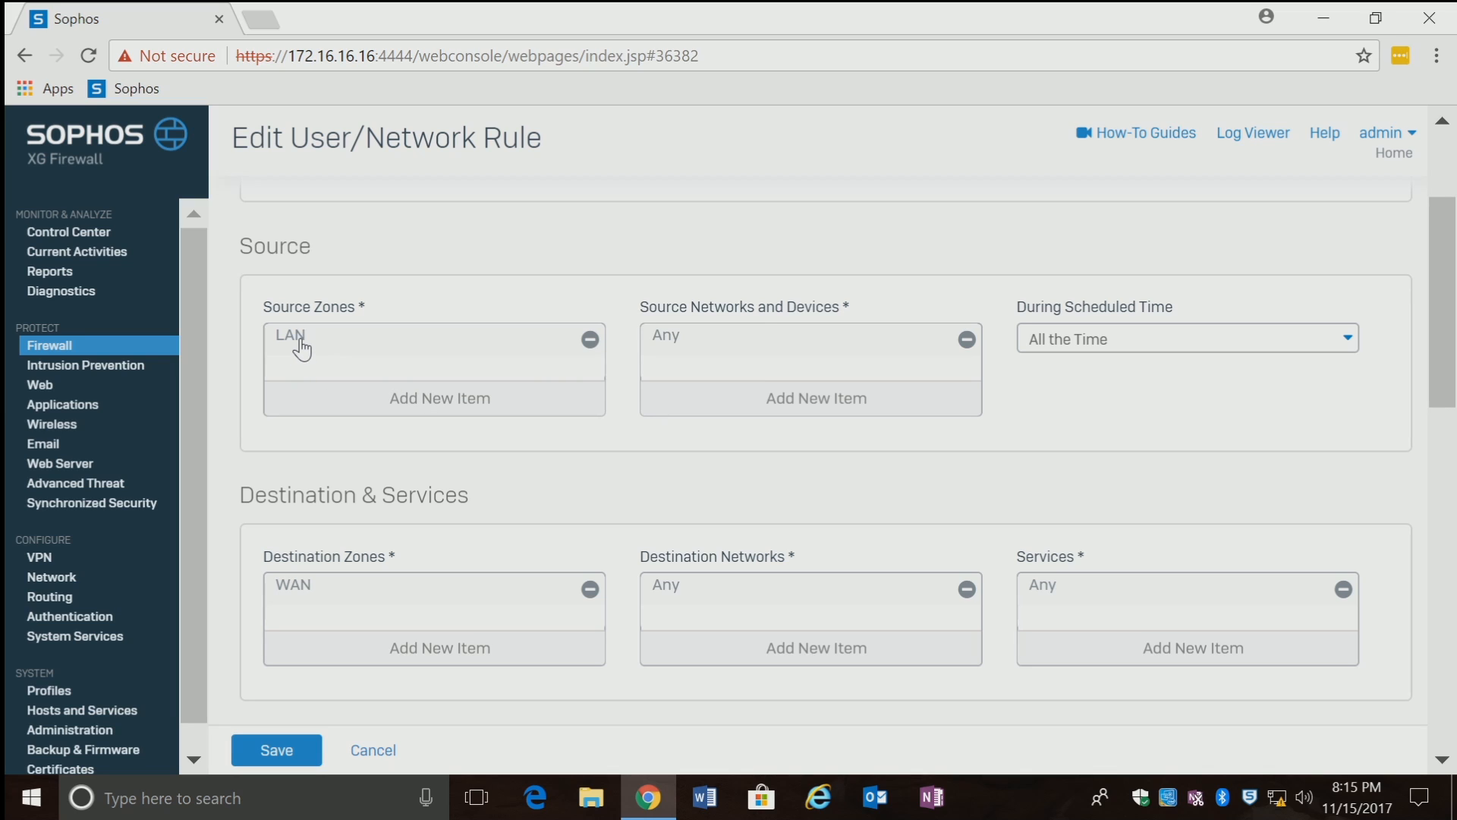
pyautogui.moveTo(302, 350)
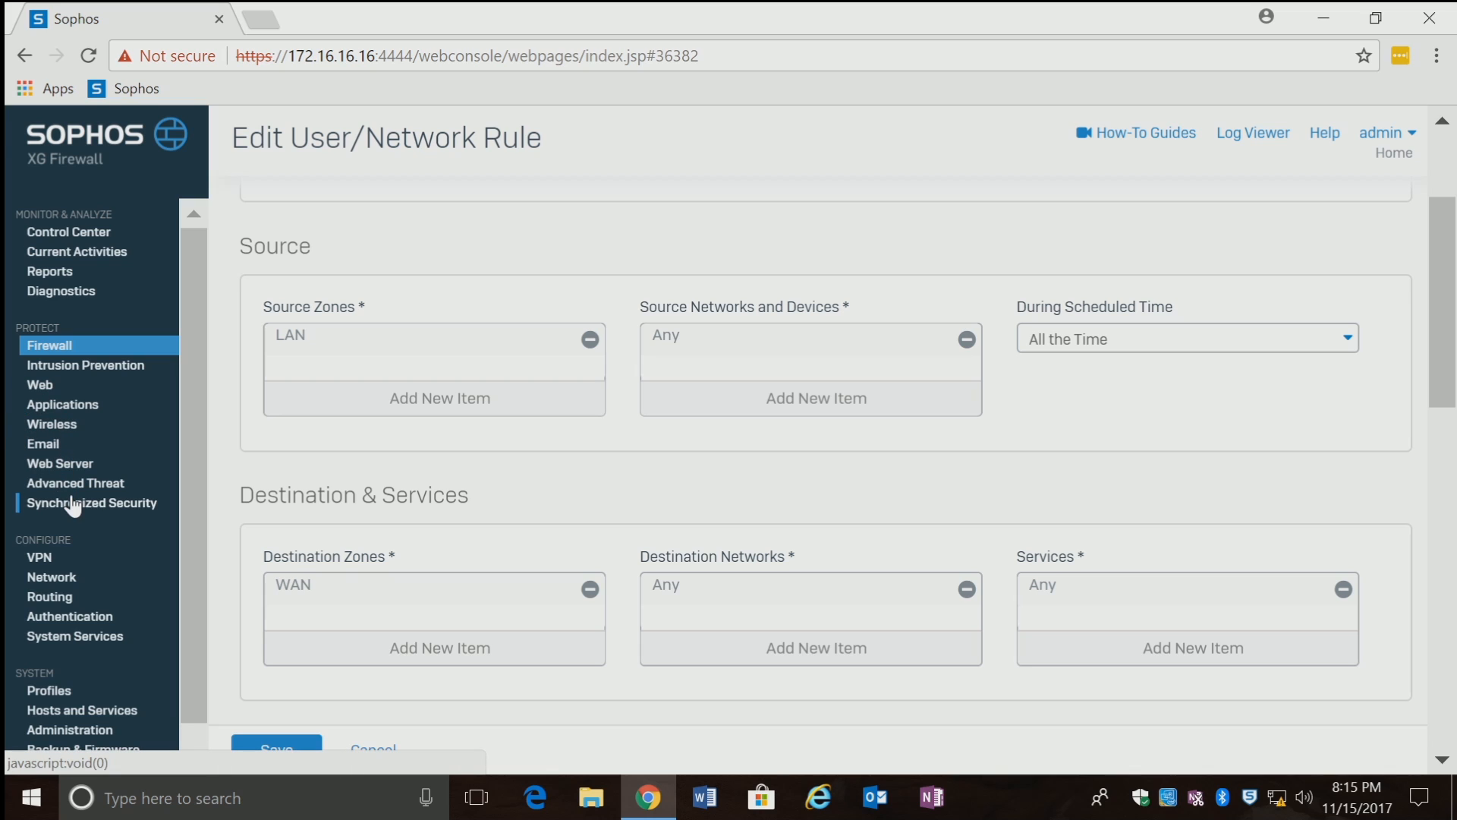
# Step: Check the zones of the ports among the network interfaces, and reopen #Default_Network_Policy to view its source zone
pyautogui.click(52, 579)
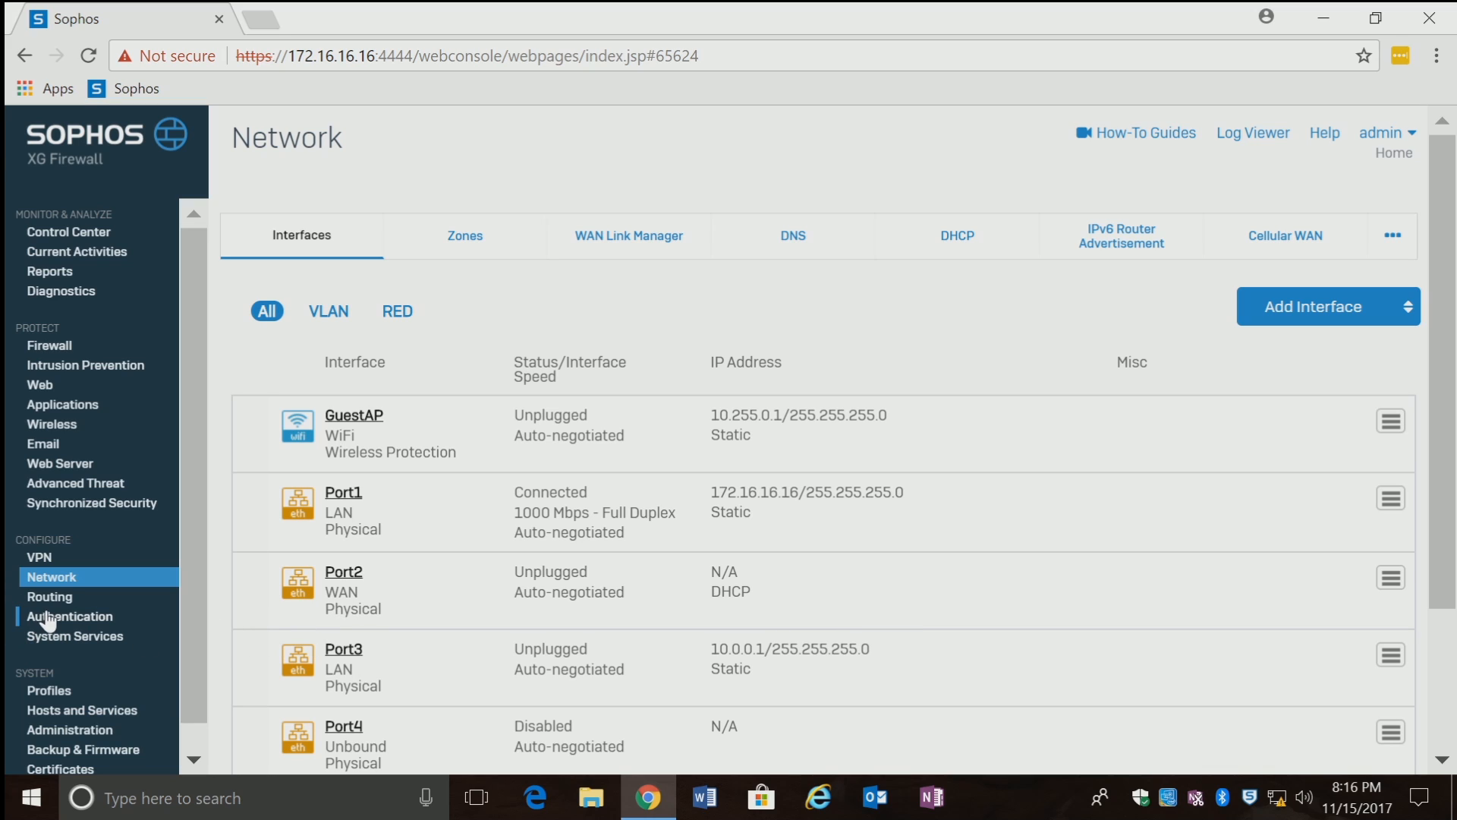
pyautogui.click(59, 347)
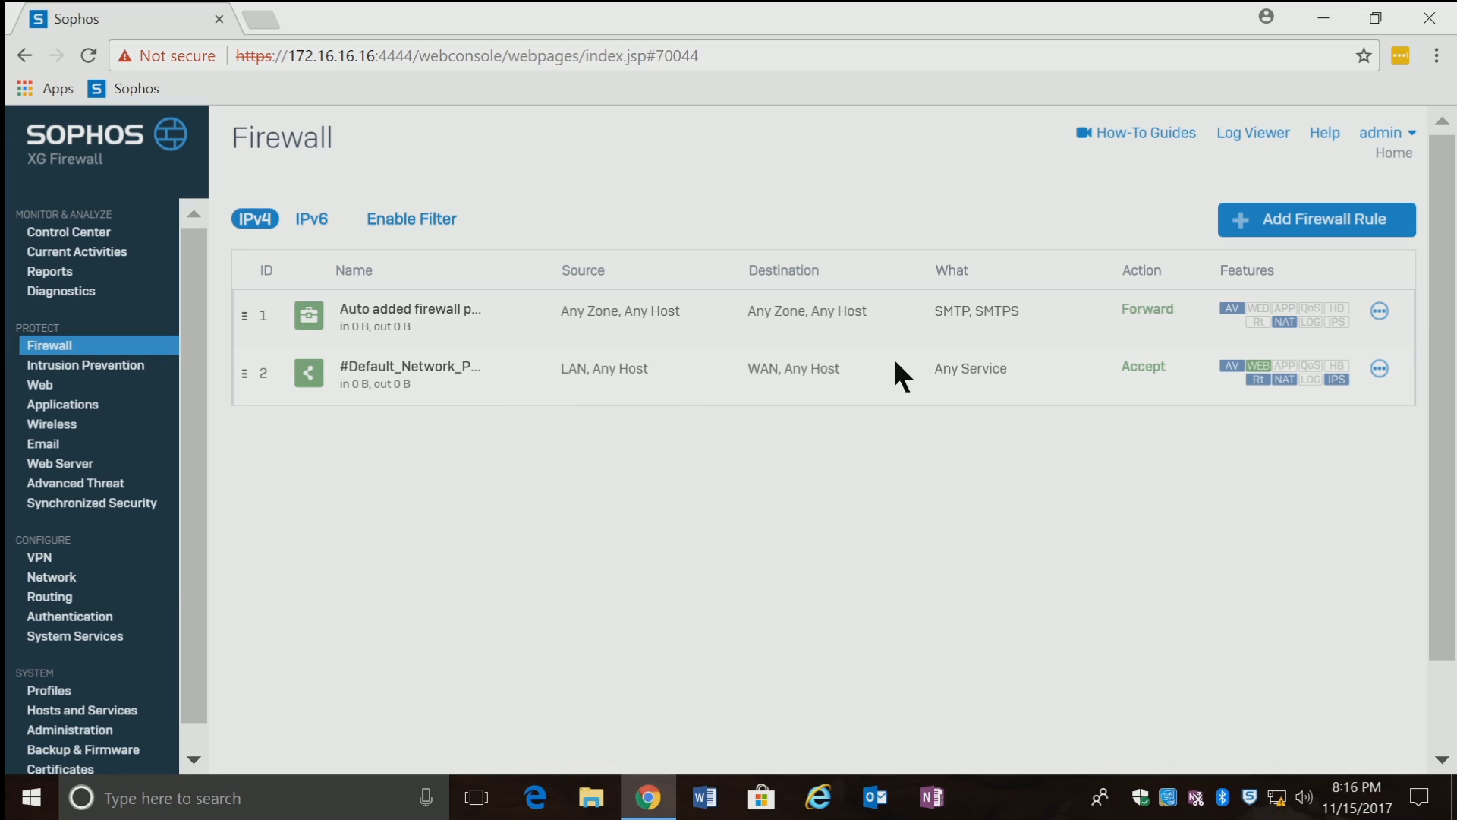
pyautogui.click(1379, 367)
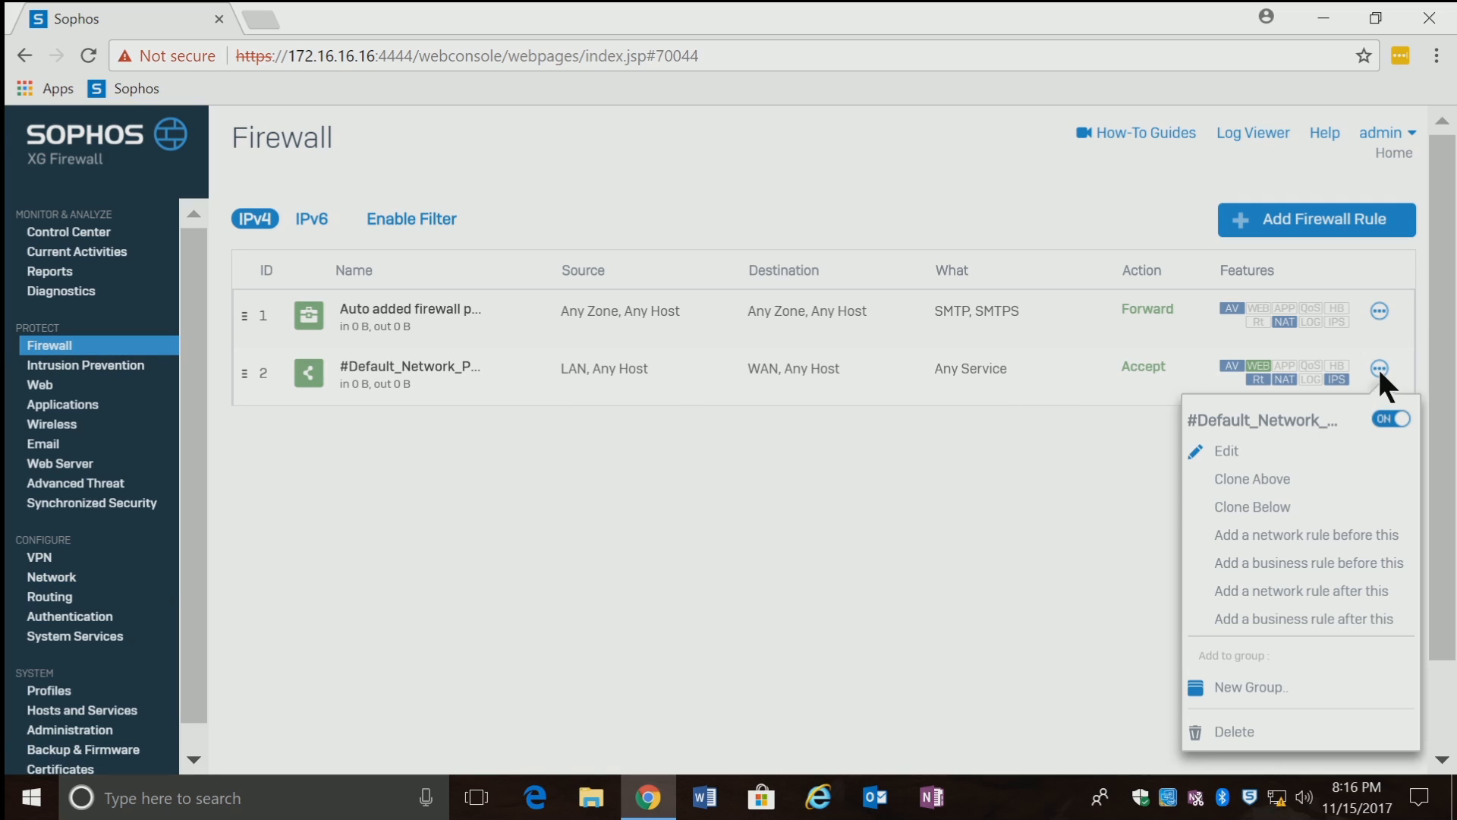
pyautogui.click(1221, 456)
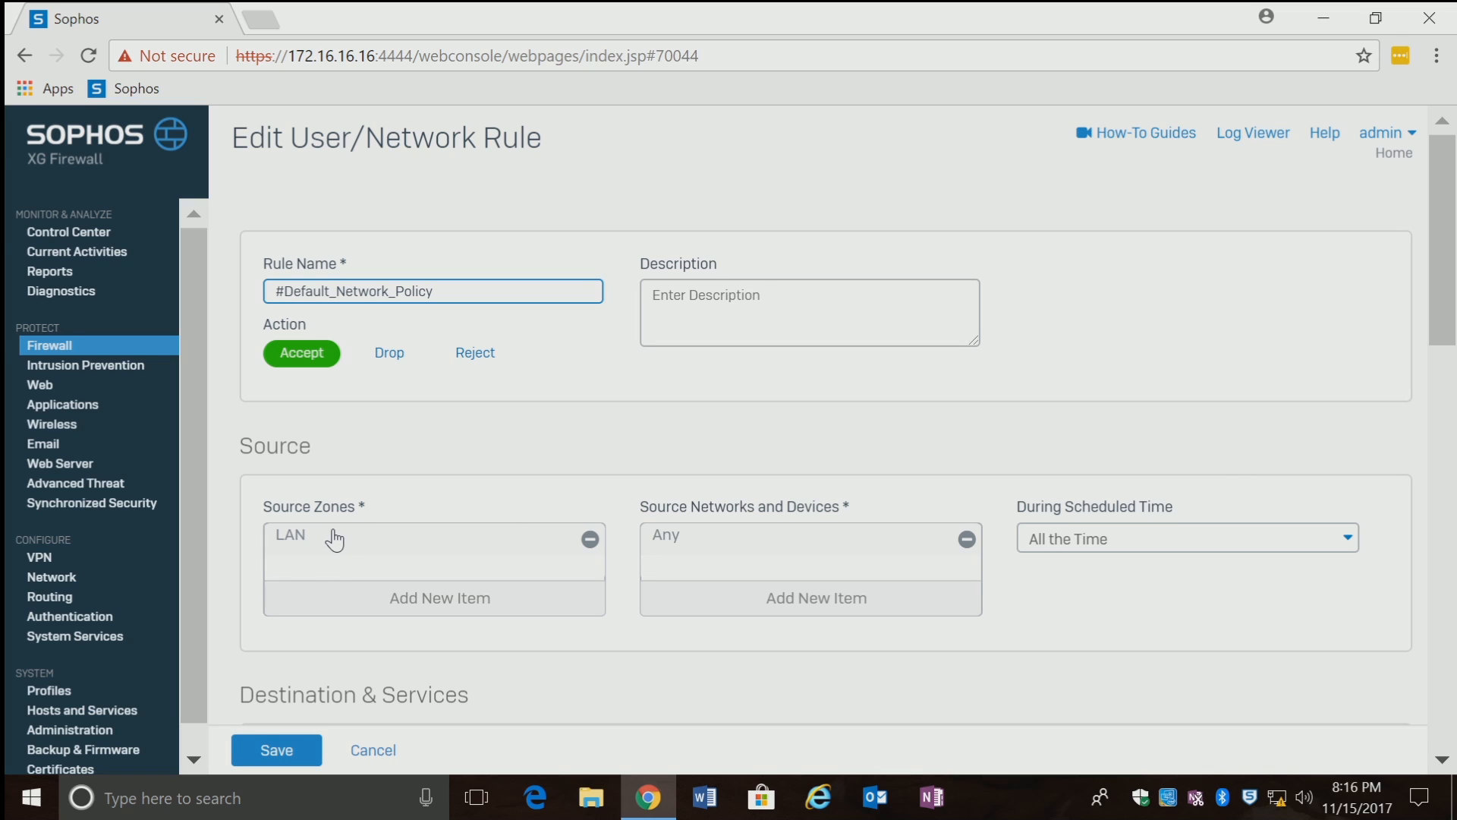
pyautogui.click(334, 539)
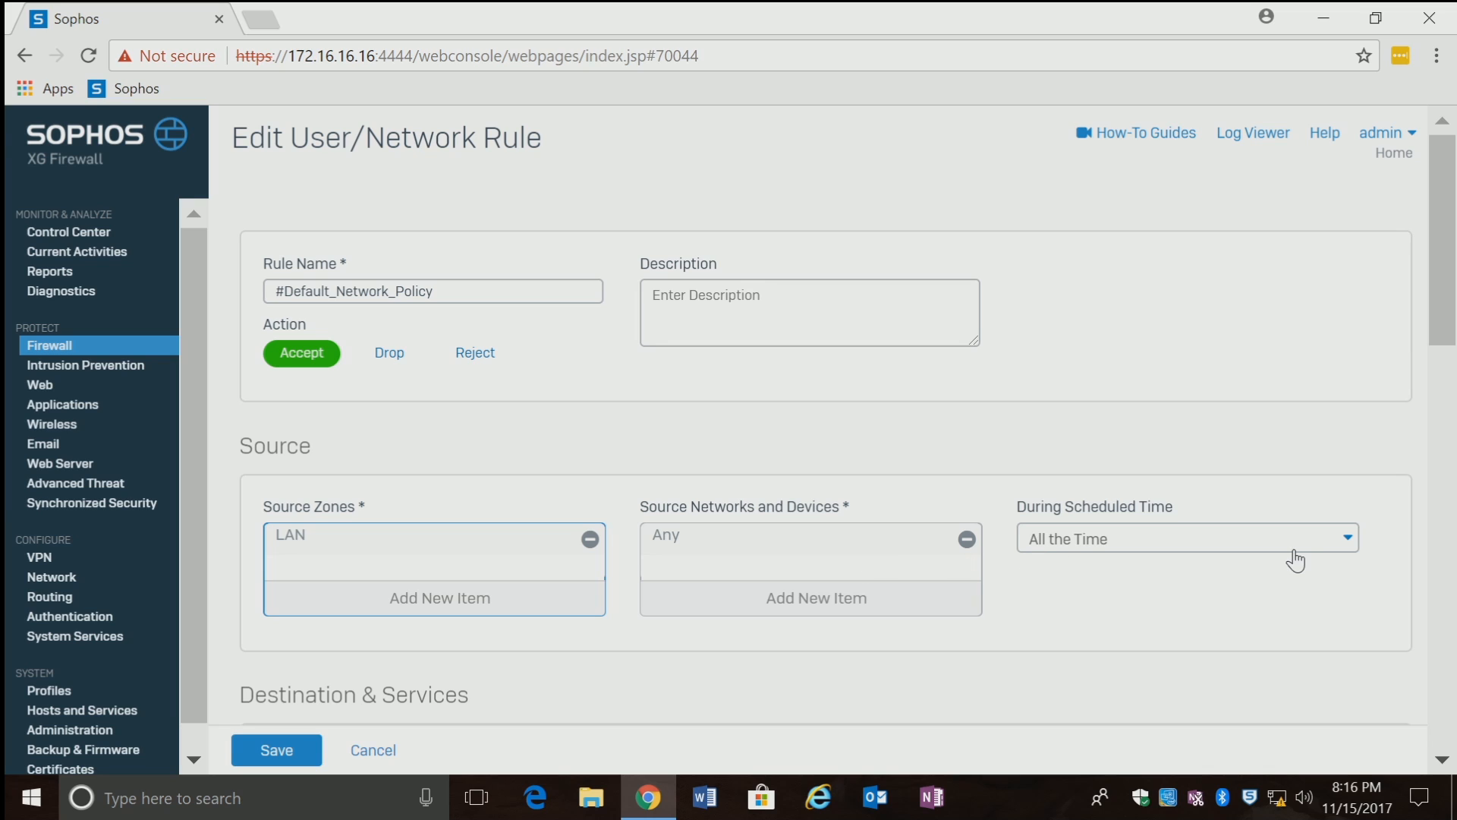
# Step: Review the destination, identity, malware scanning, intrusion prevention and NAT settings of #Default_Network_Policy, and close it without saving
pyautogui.moveTo(1438, 329); pyautogui.dragTo(1450, 418)
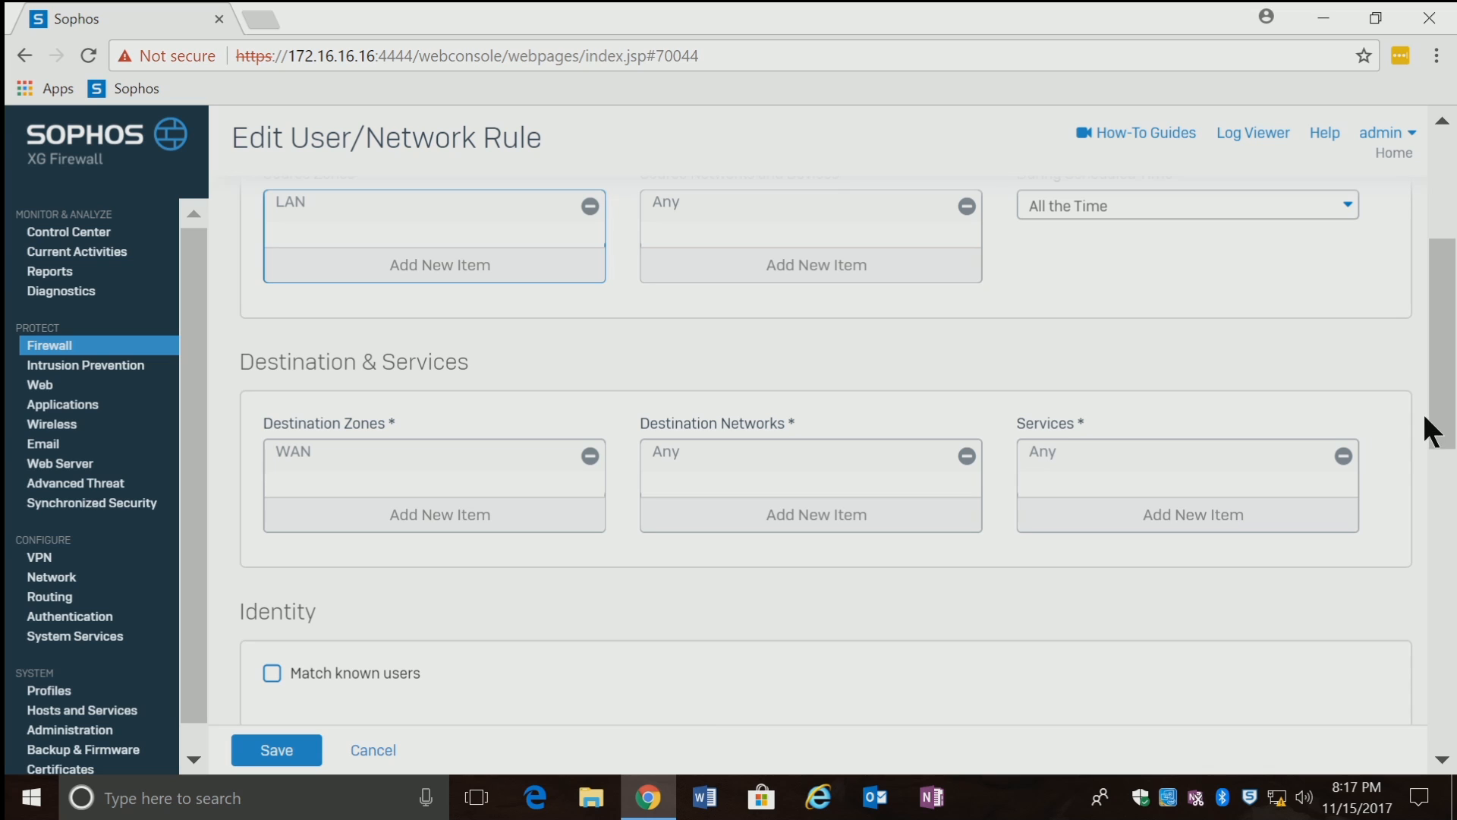
pyautogui.moveTo(1444, 416); pyautogui.dragTo(1444, 562)
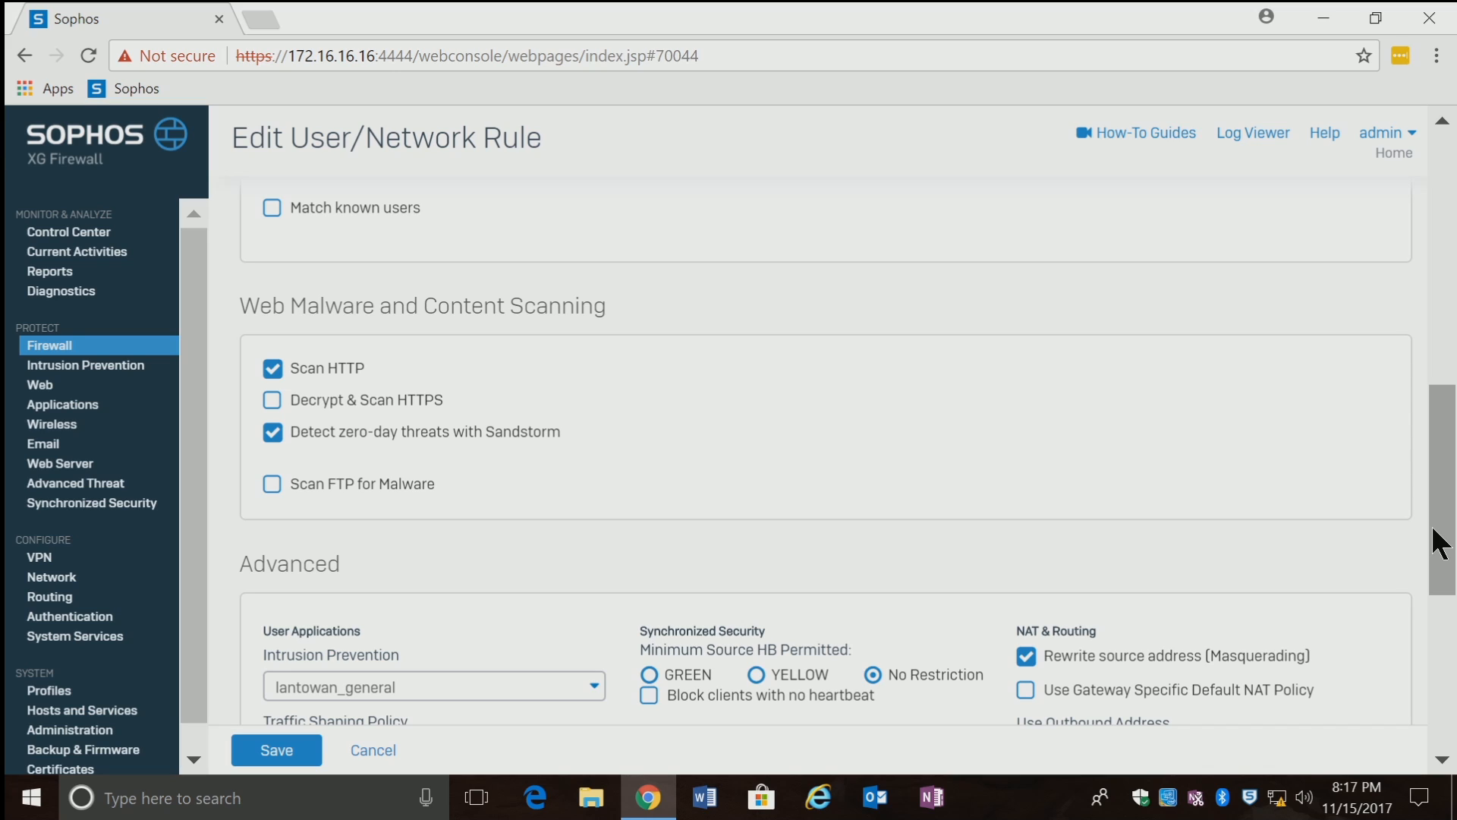
pyautogui.moveTo(1440, 545); pyautogui.dragTo(1431, 605)
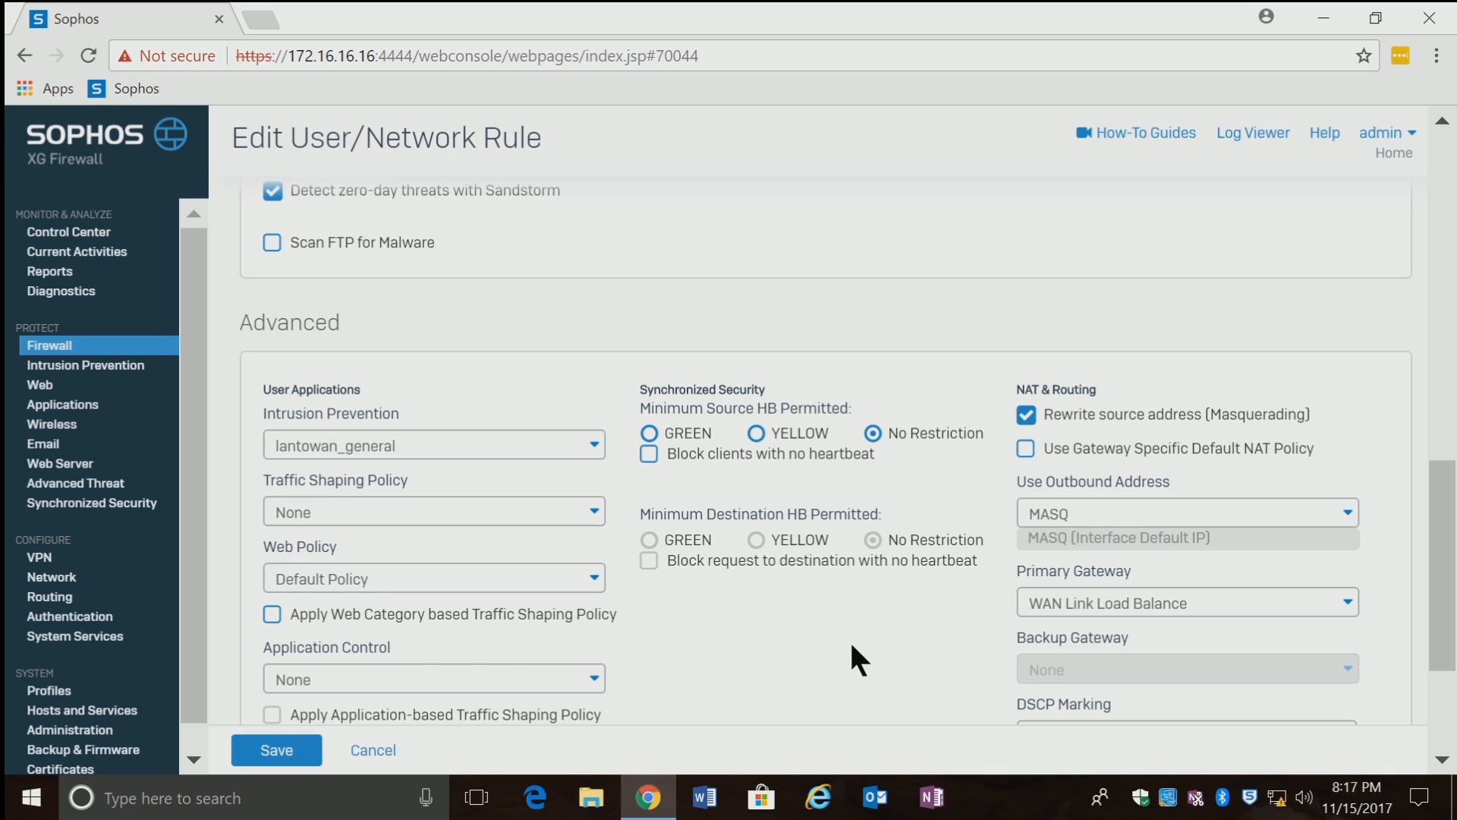
pyautogui.scroll(-1, 1439, 600)
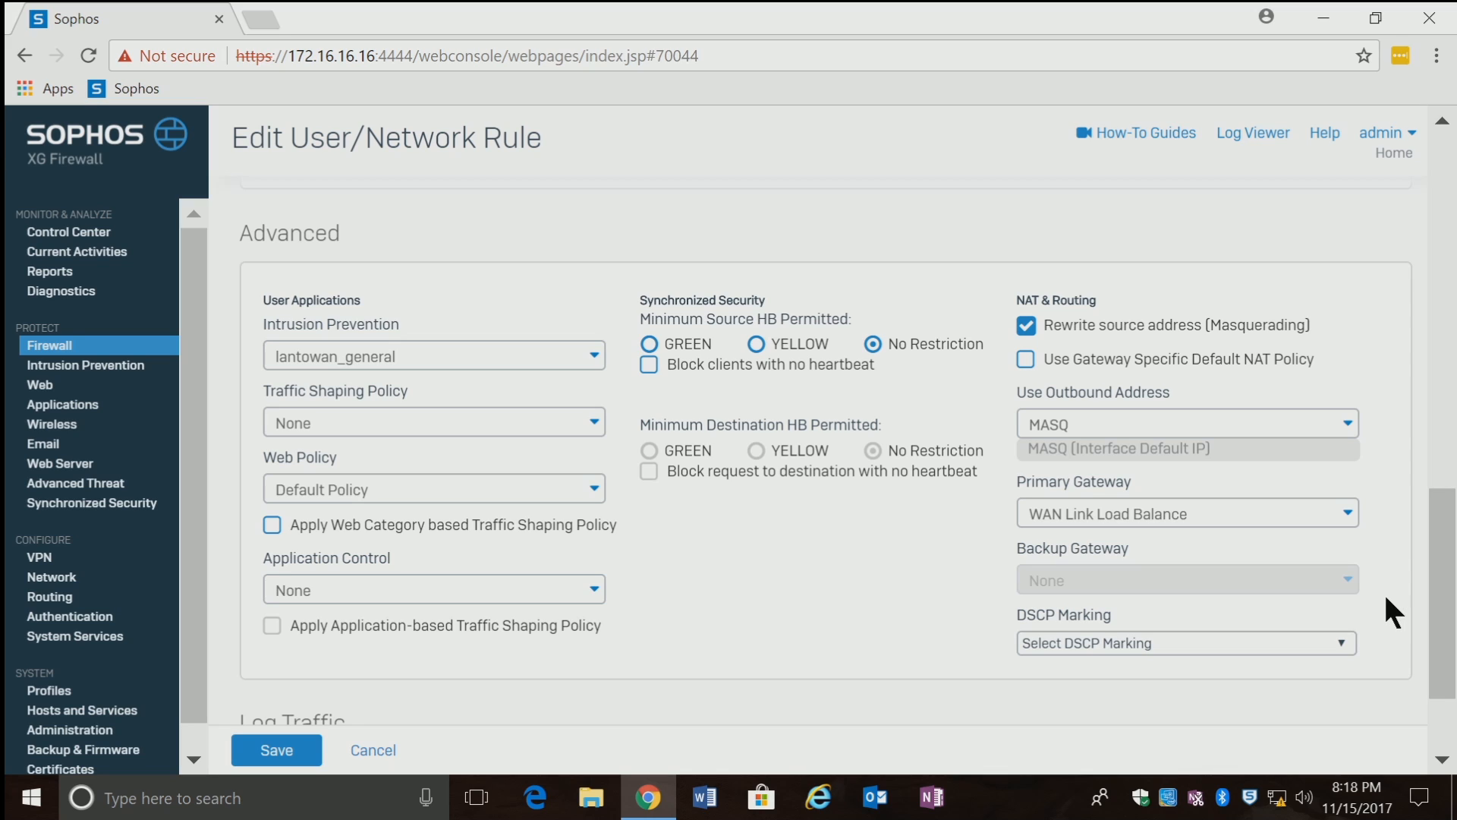
pyautogui.moveTo(1447, 636); pyautogui.dragTo(1445, 668)
pyautogui.click(374, 748)
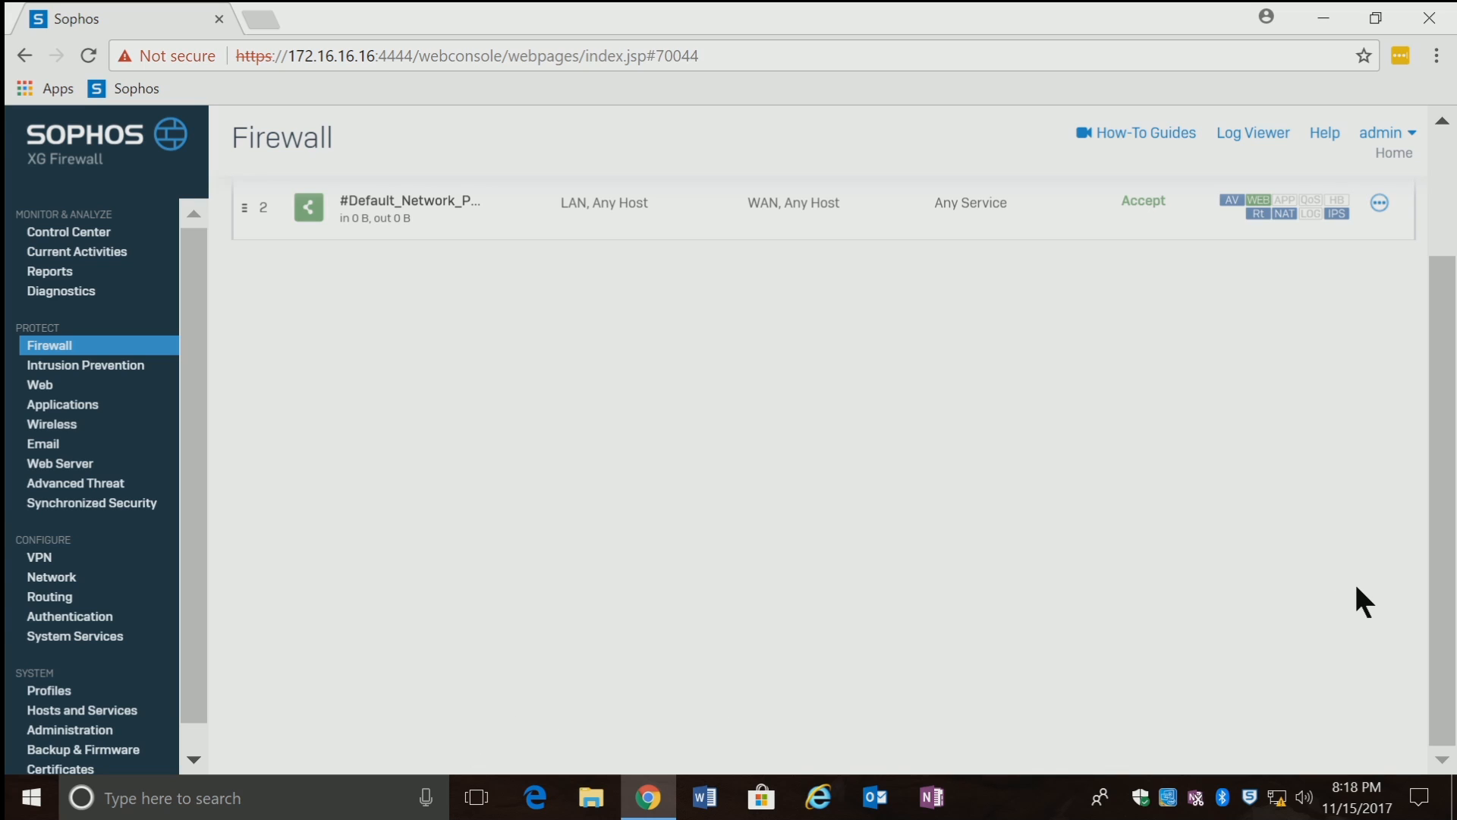
# Step: Reopen #Default_Network_Policy, examine the web policy among its advanced settings, and leave the rule unchanged
pyautogui.moveTo(1448, 569); pyautogui.dragTo(1452, 370)
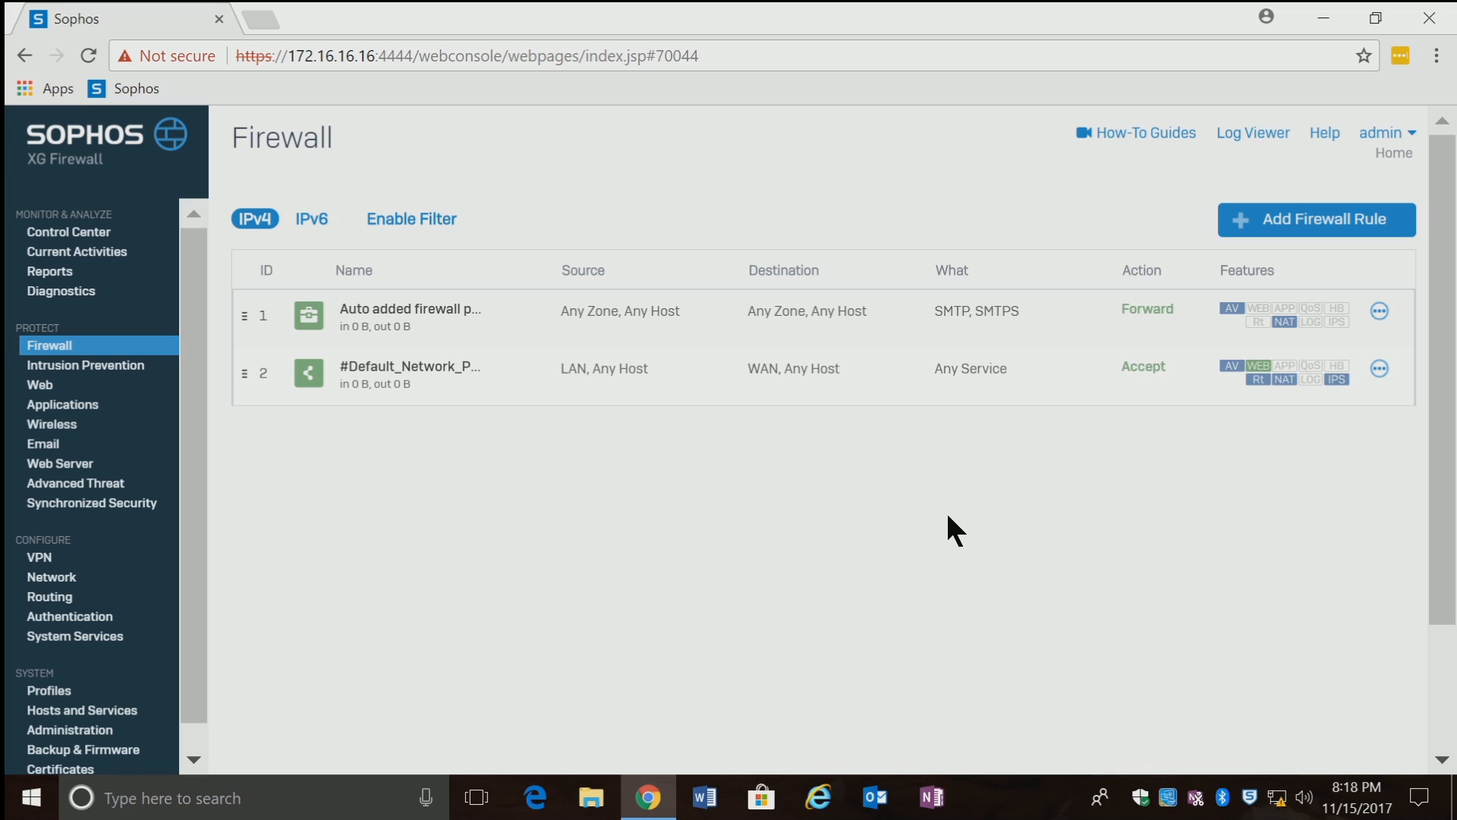
pyautogui.click(1379, 369)
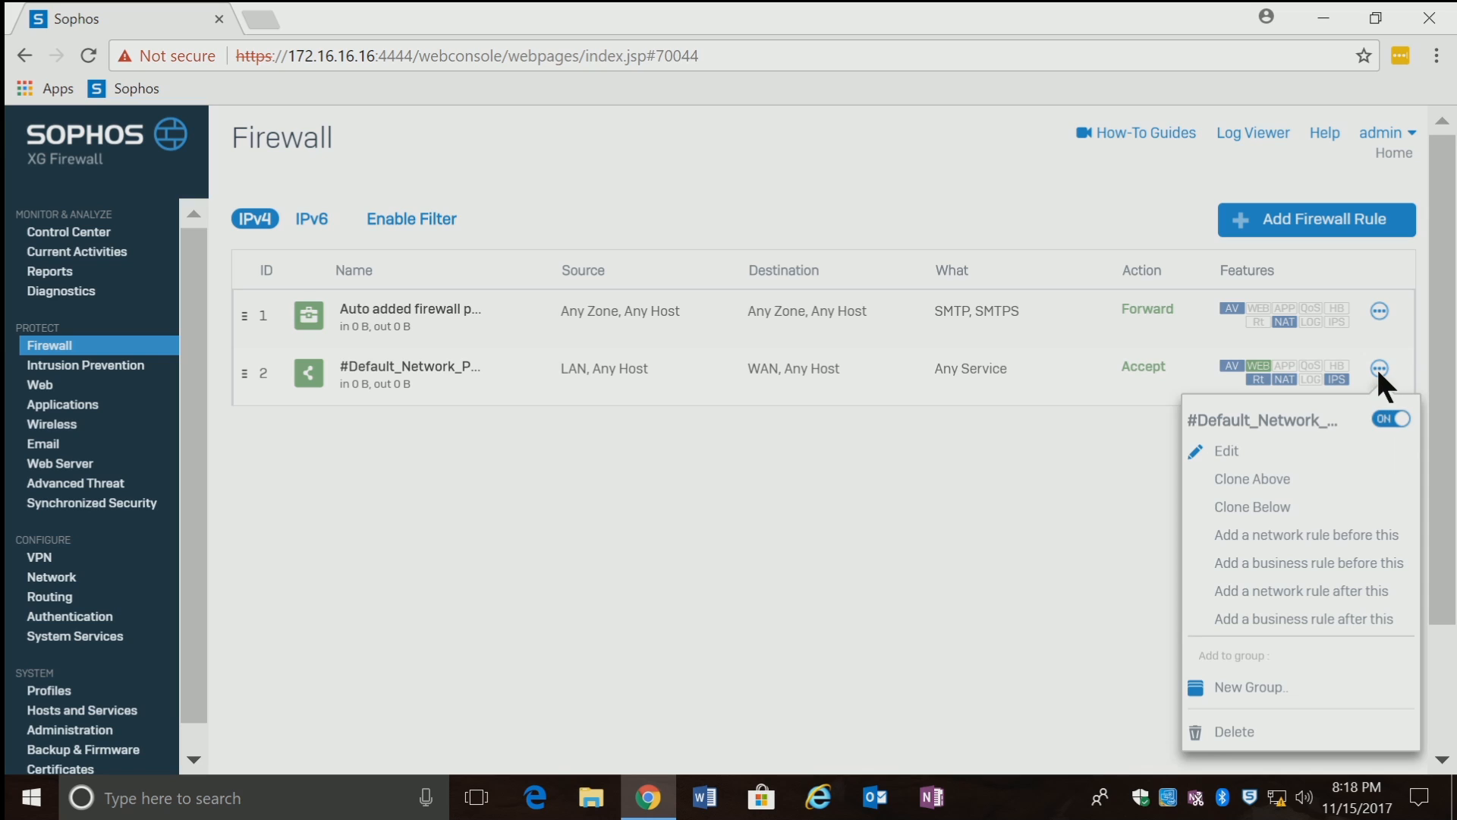
pyautogui.click(1236, 453)
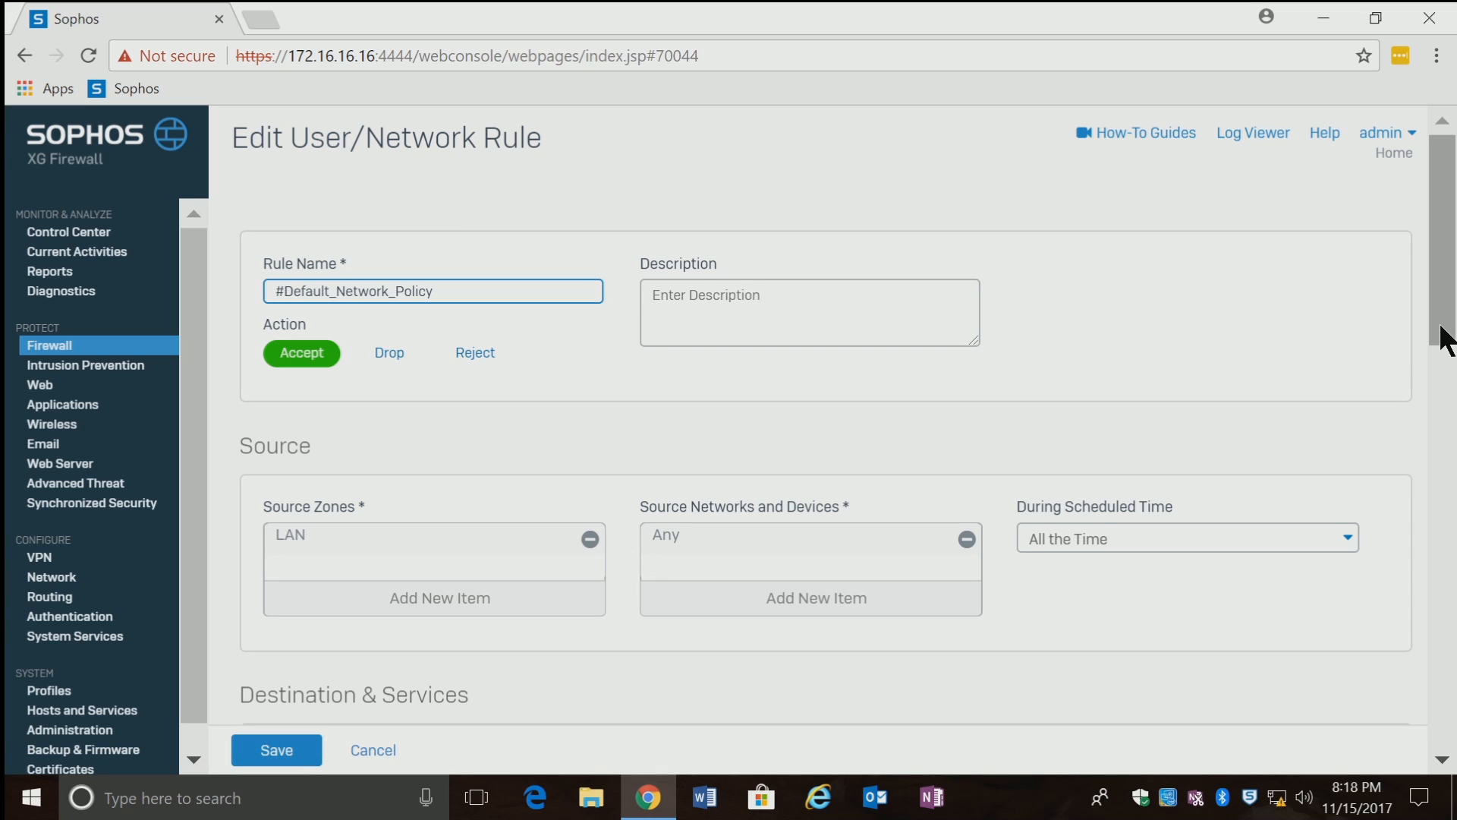
pyautogui.moveTo(1442, 330); pyautogui.dragTo(1449, 675)
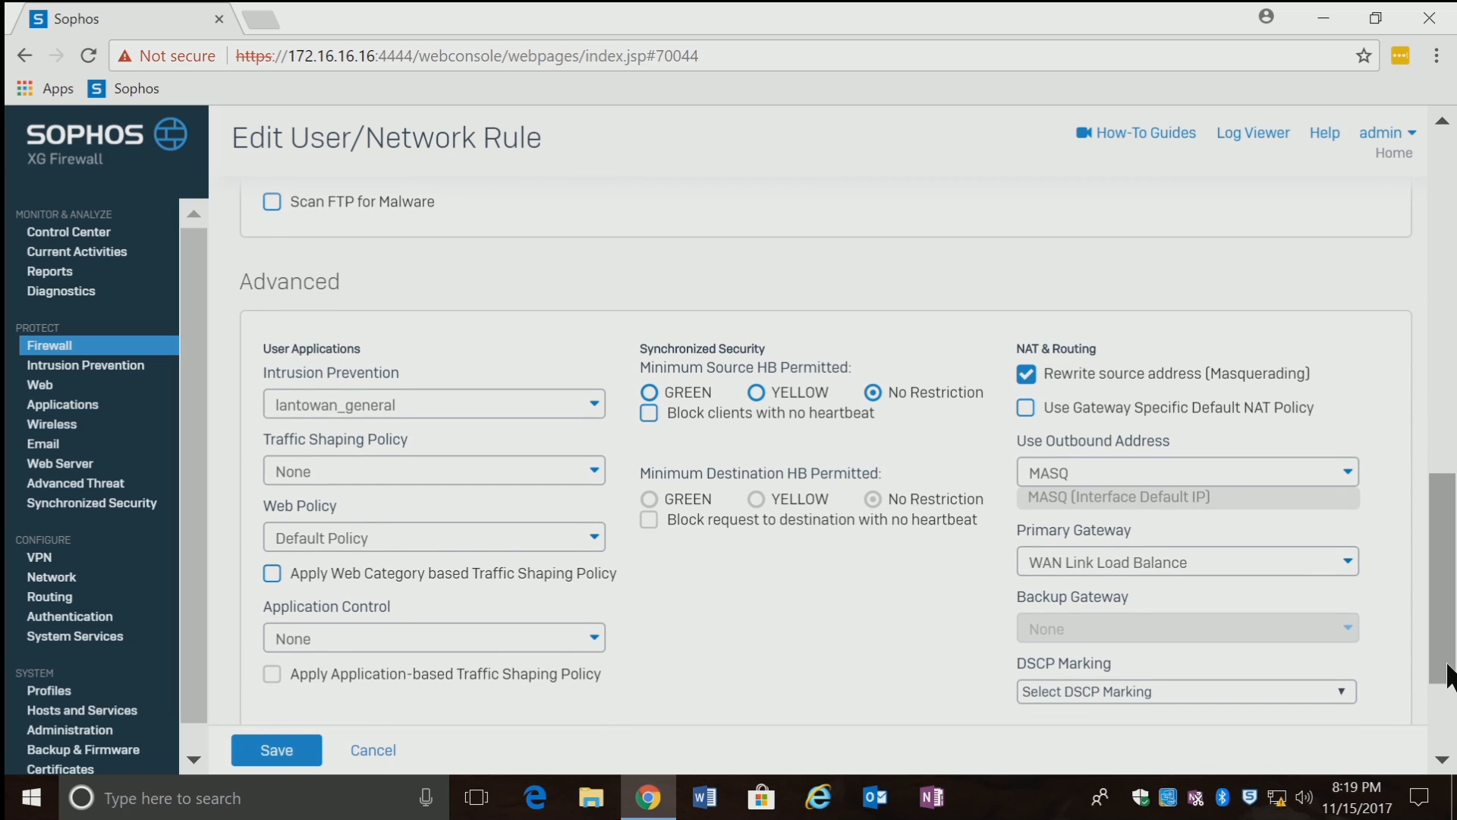
pyautogui.moveTo(1449, 676); pyautogui.dragTo(1450, 675)
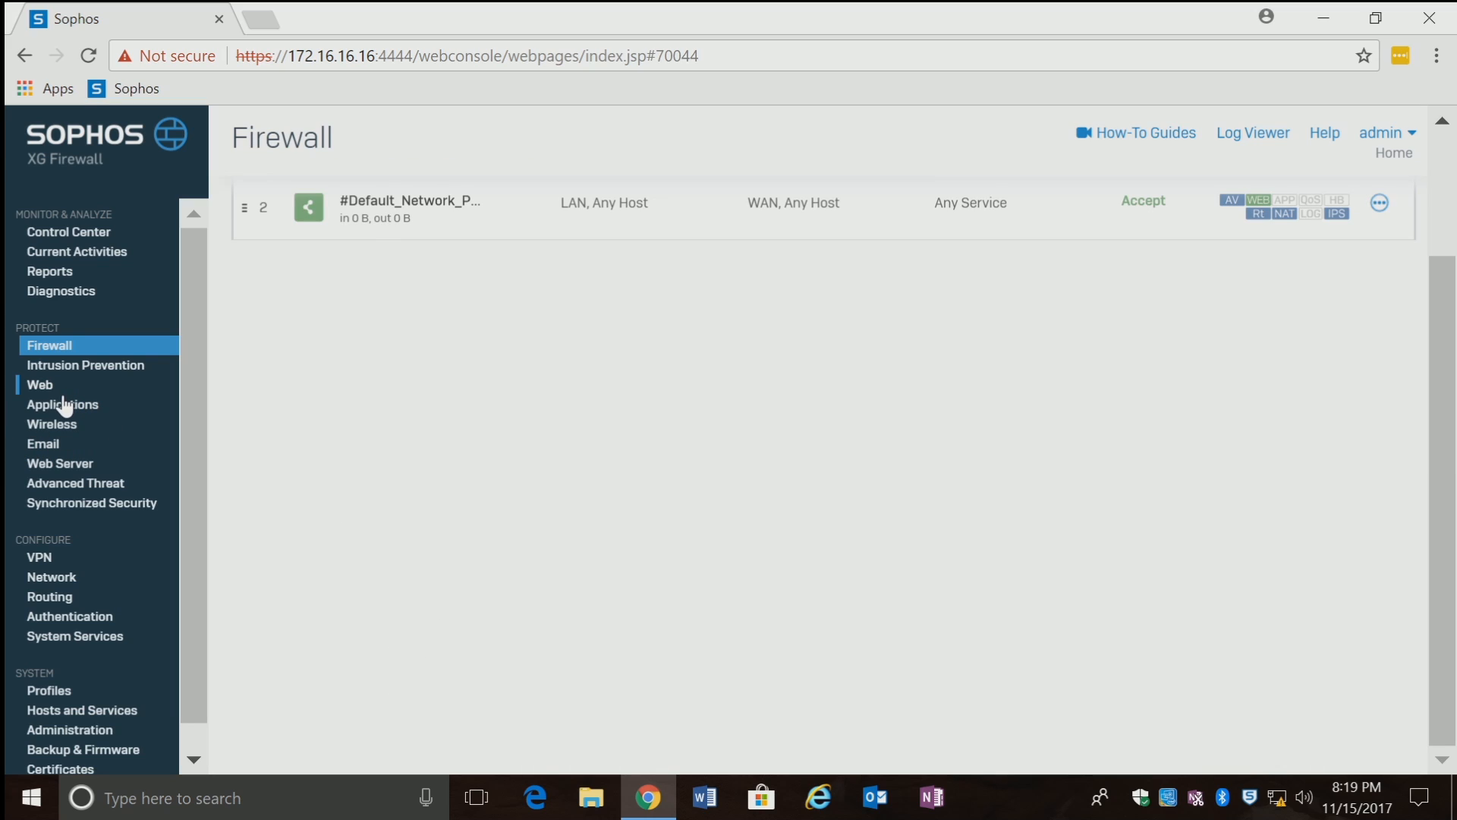
# Step: Open the web policies and examine the activities, actions, constraints and status of the Default Policy's rules
pyautogui.click(41, 385)
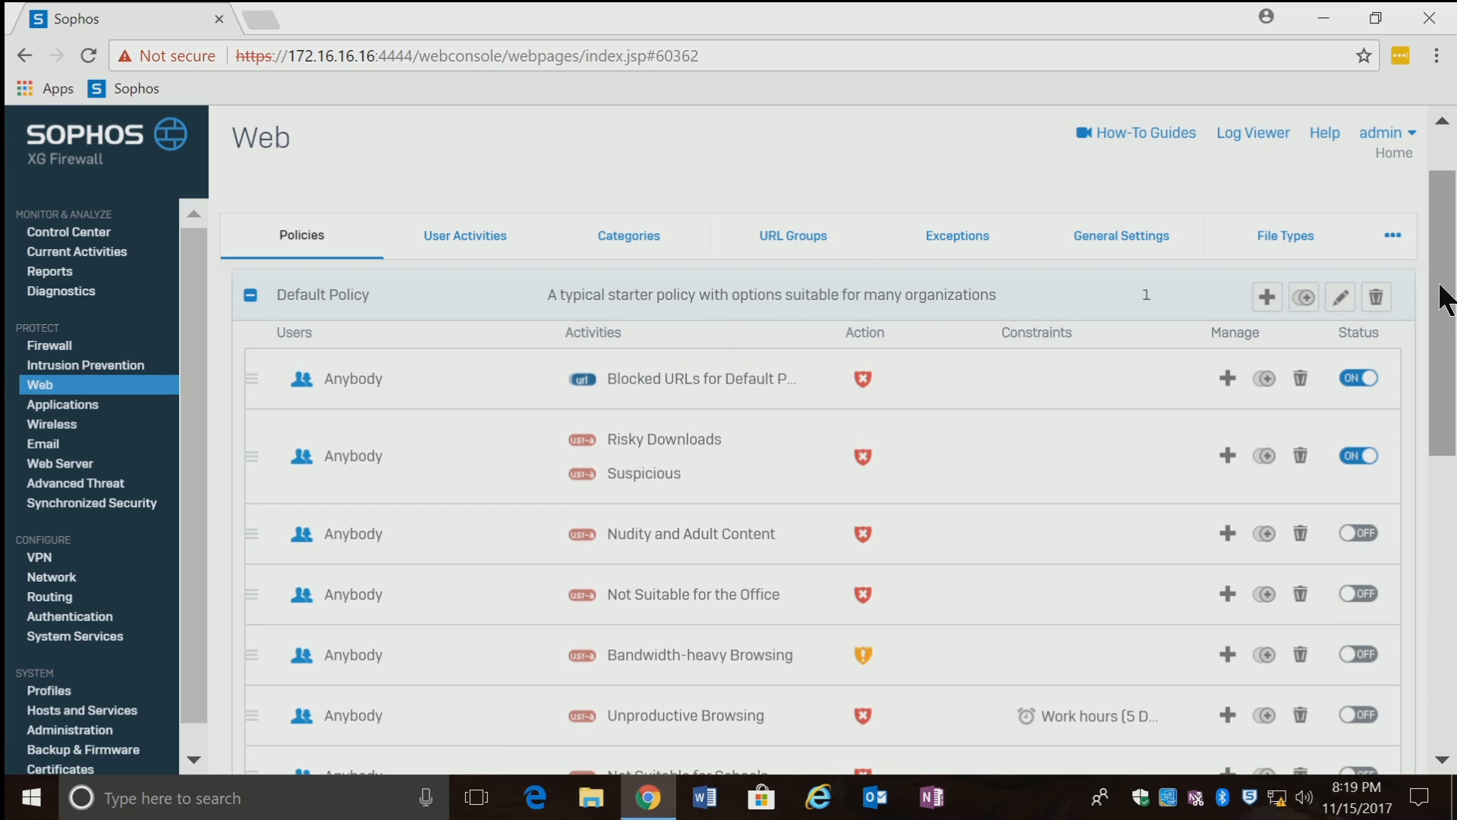
pyautogui.moveTo(1446, 296)
pyautogui.mouseDown()
pyautogui.moveTo(1452, 497)
pyautogui.moveTo(1452, 258)
pyautogui.moveTo(1453, 287)
pyautogui.mouseUp()
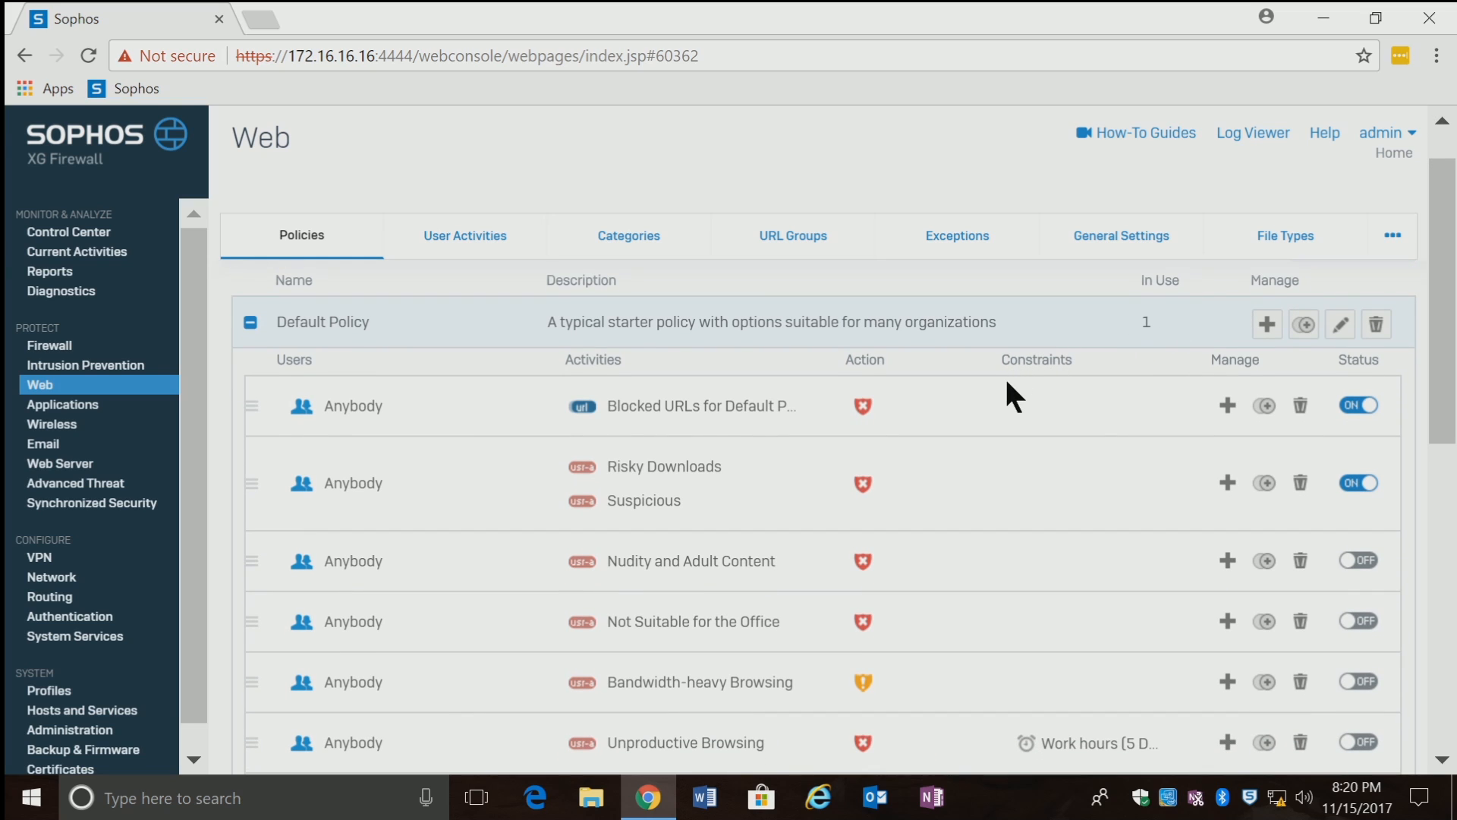
pyautogui.moveTo(972, 417)
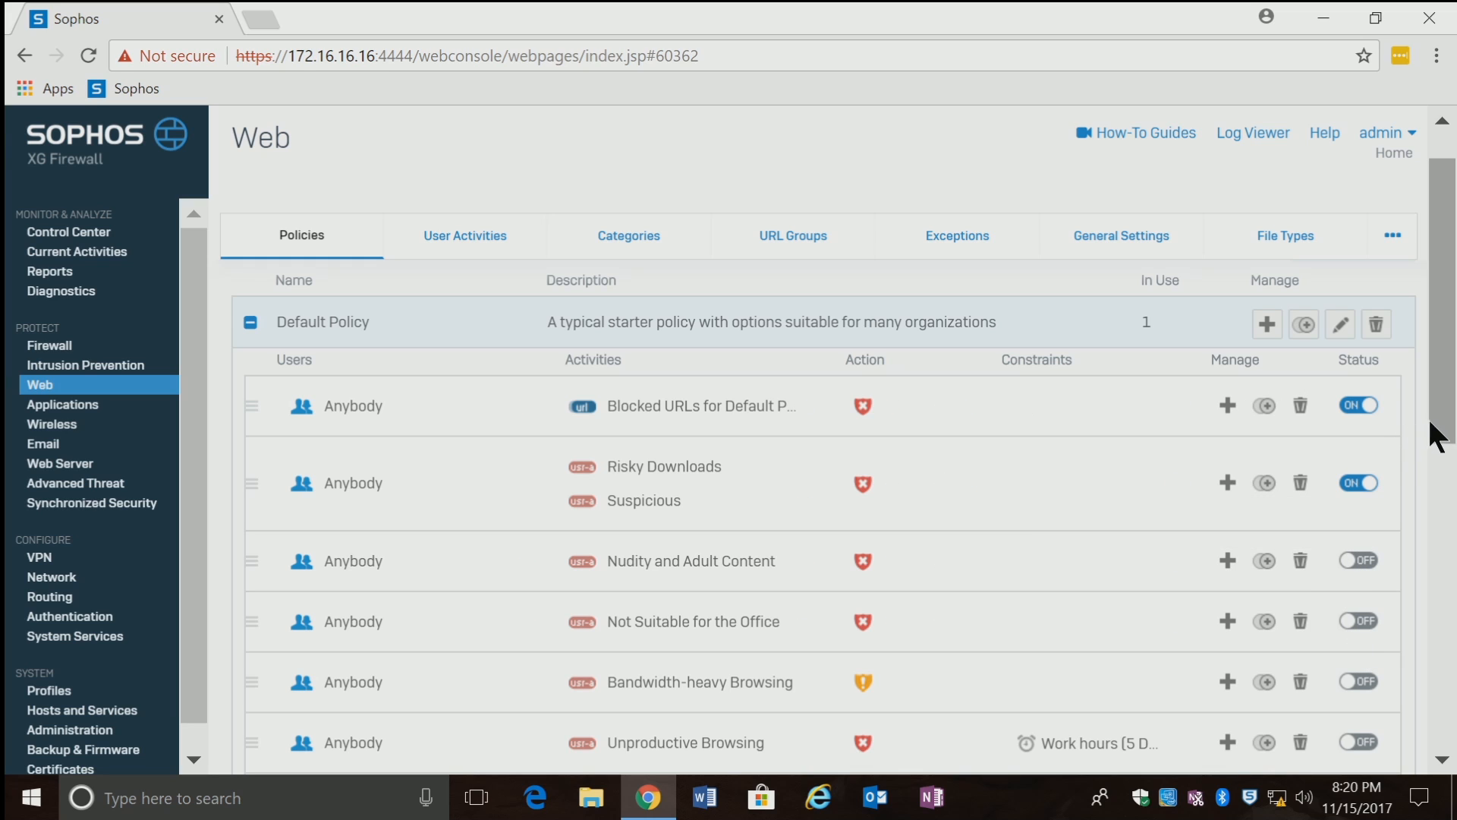
pyautogui.moveTo(1442, 437); pyautogui.dragTo(1452, 494)
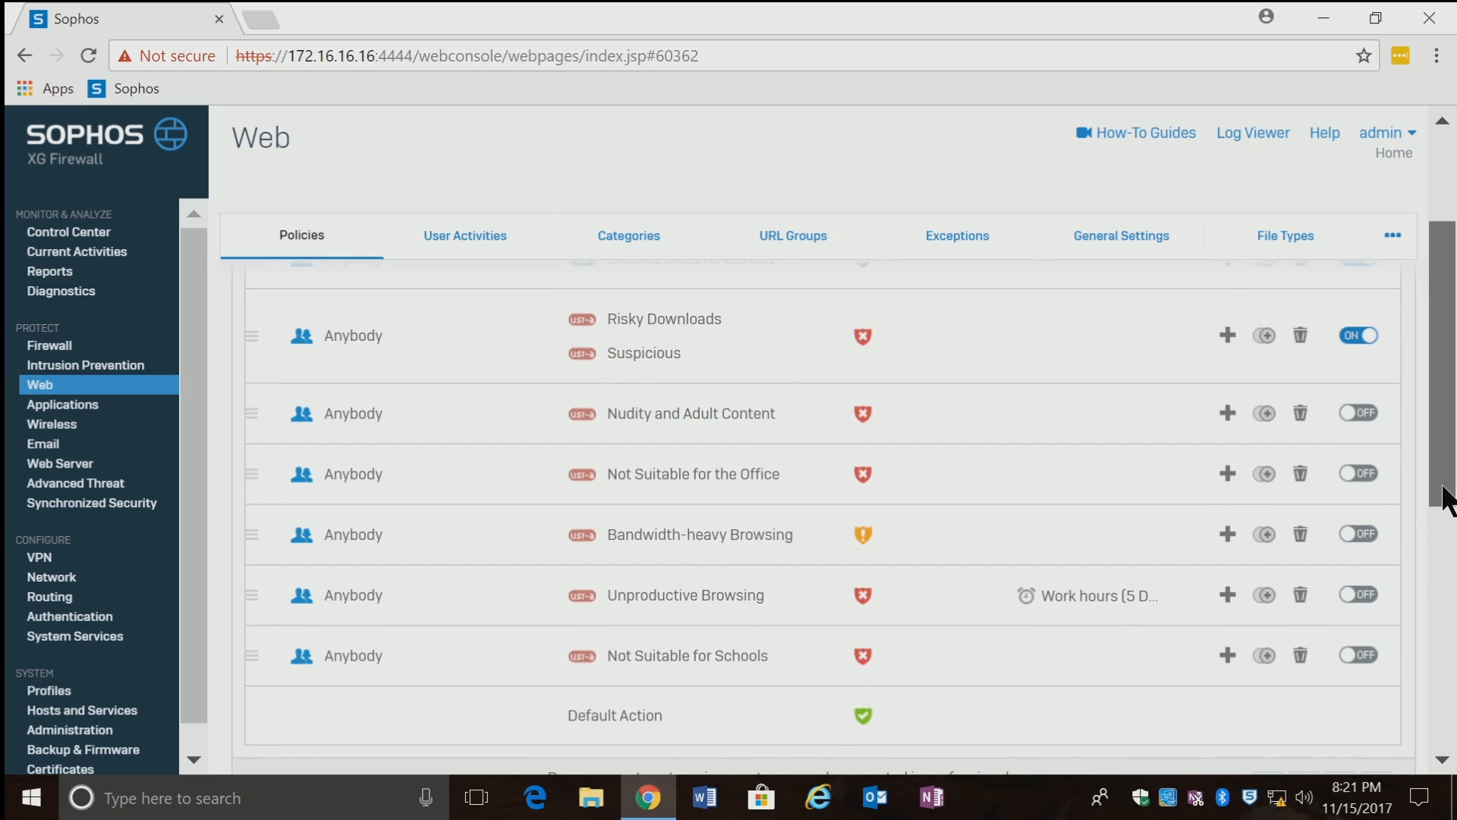
pyautogui.moveTo(1444, 498); pyautogui.dragTo(1446, 377)
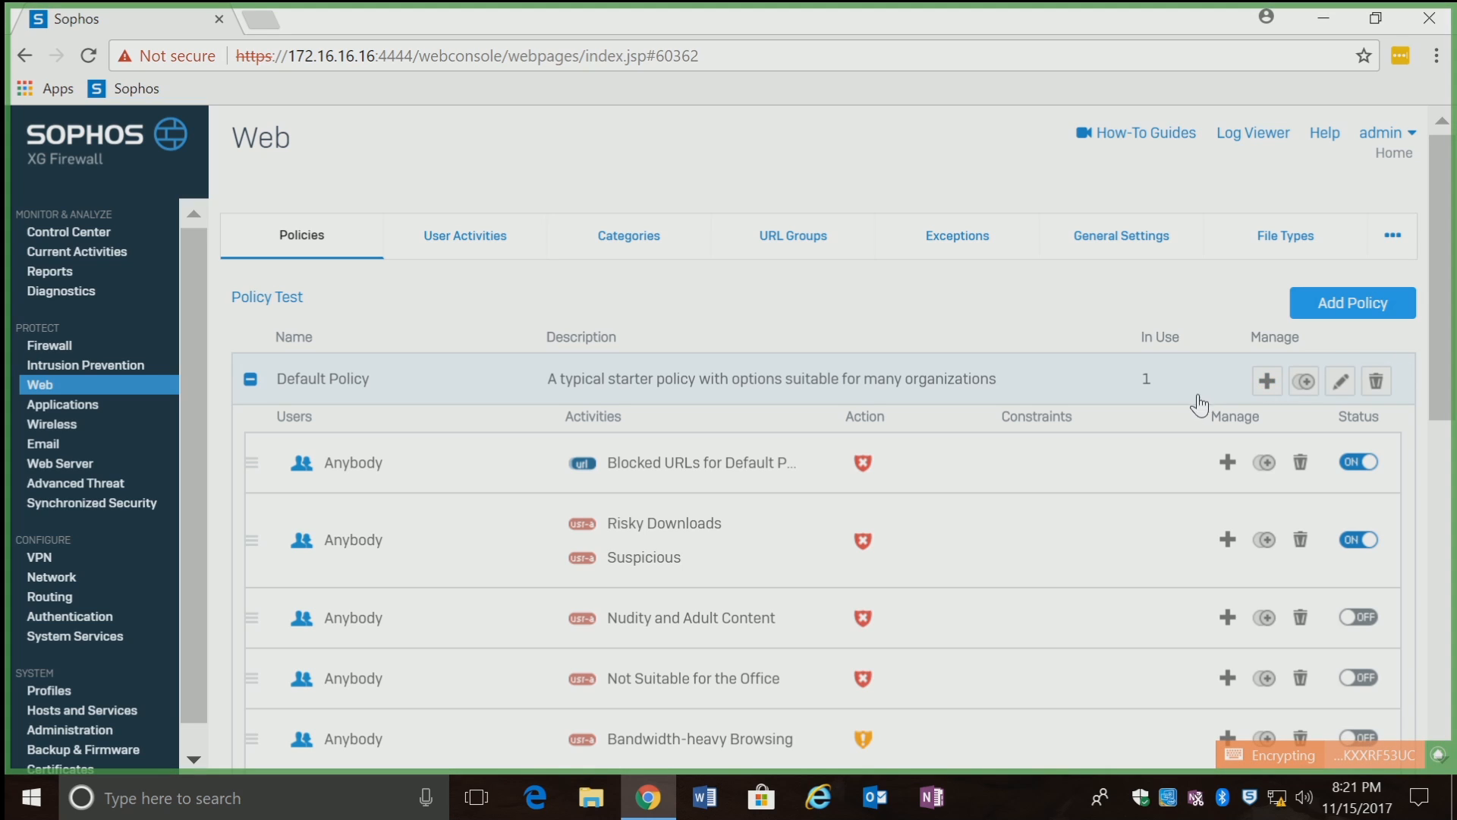
# Step: Create a web policy named after a person's first name, with one rule for Anybody on ALLWebTraffic, and save it
pyautogui.click(1272, 387)
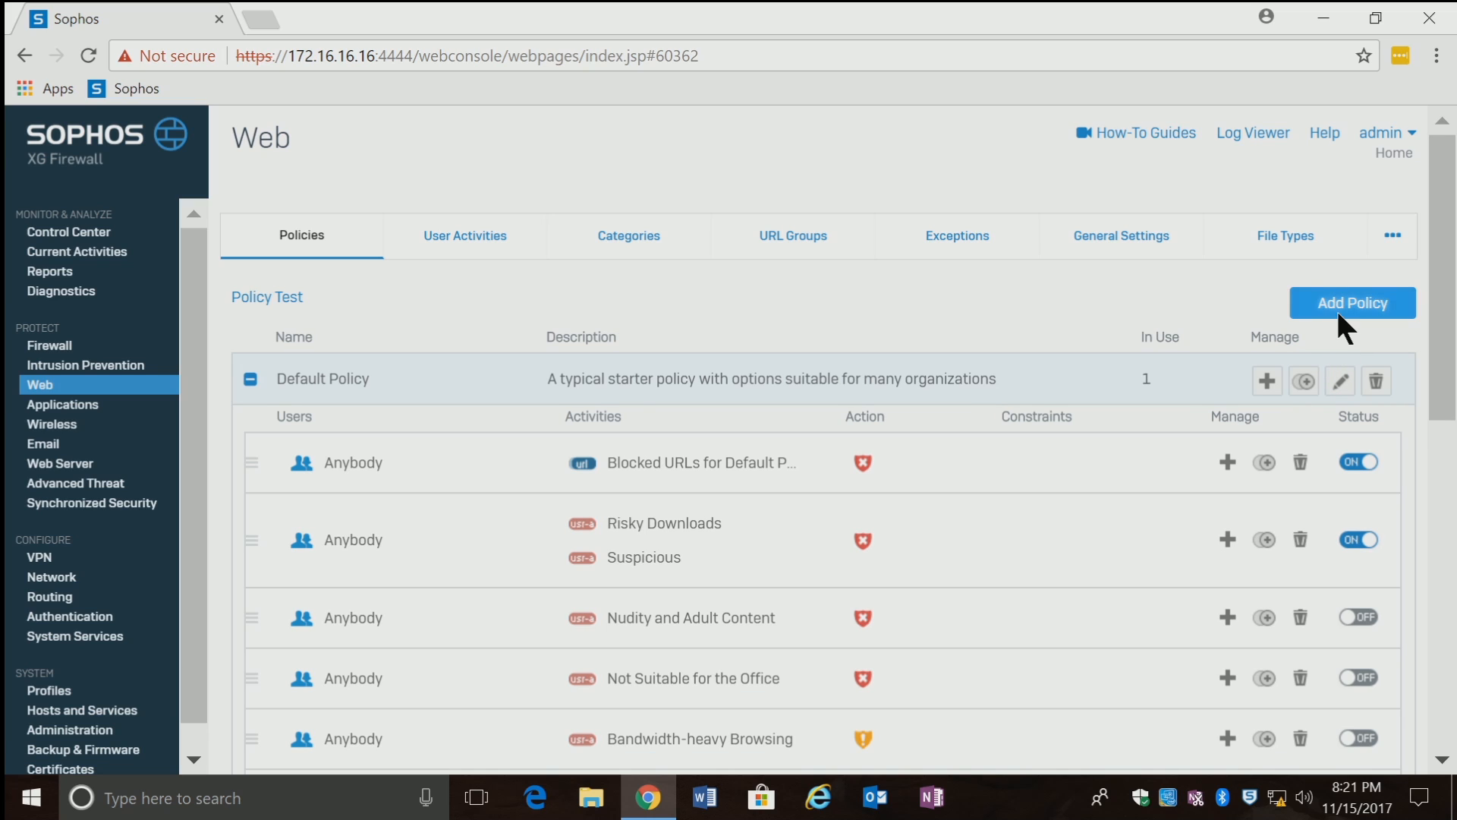
pyautogui.click(1336, 308)
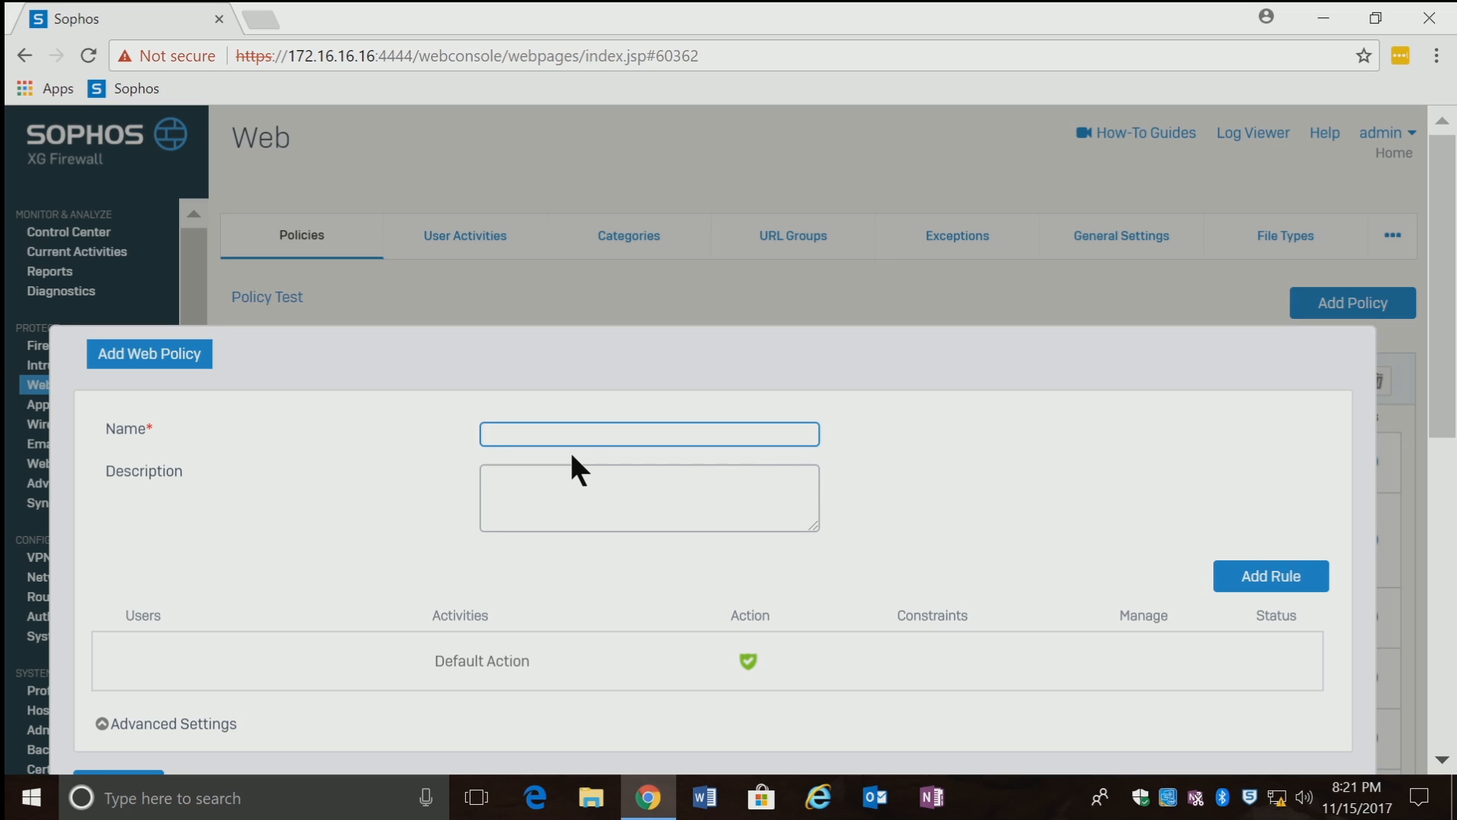
pyautogui.write('Mikes')
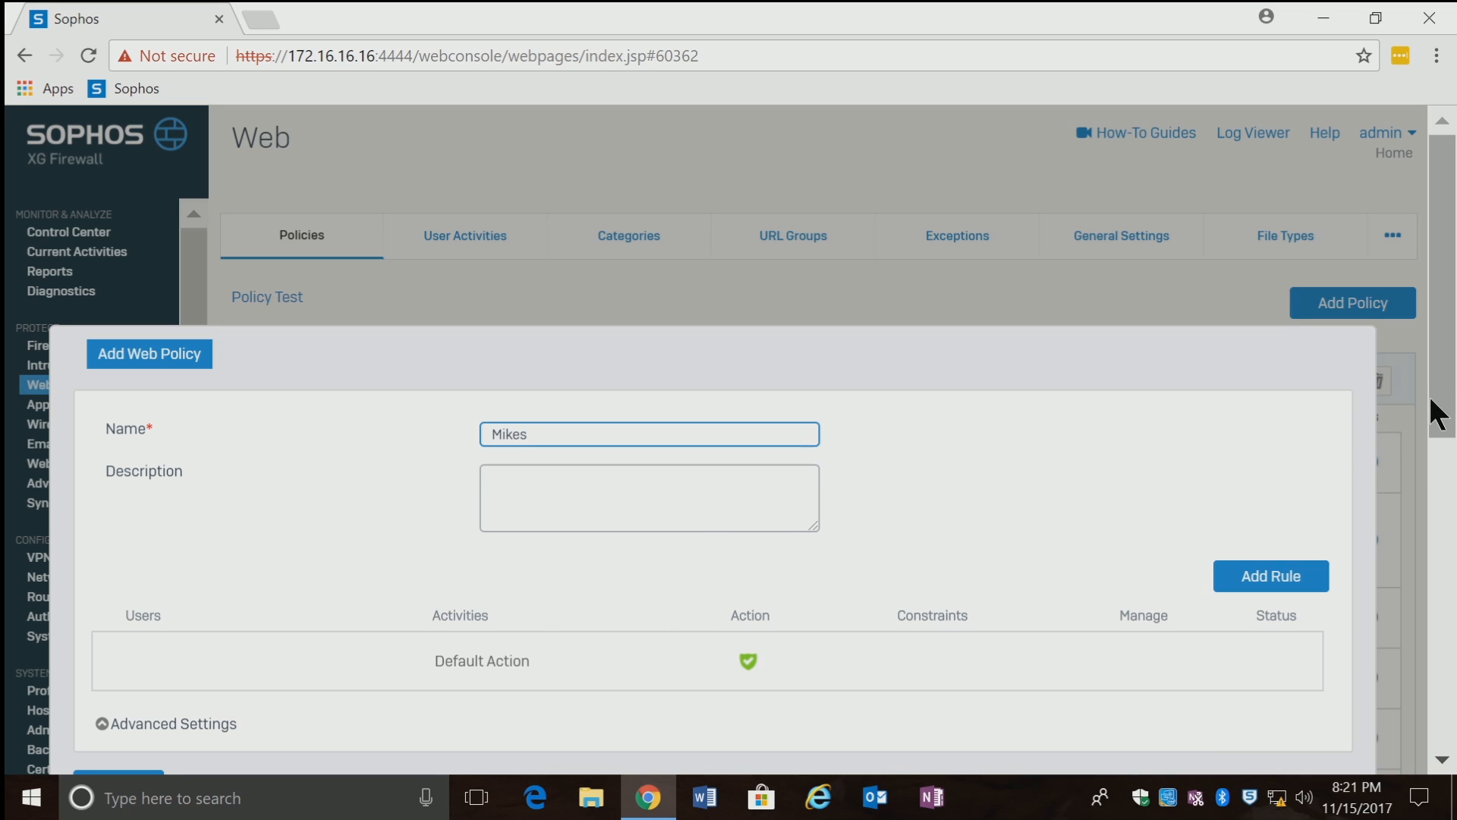
pyautogui.moveTo(1440, 417); pyautogui.dragTo(1434, 495)
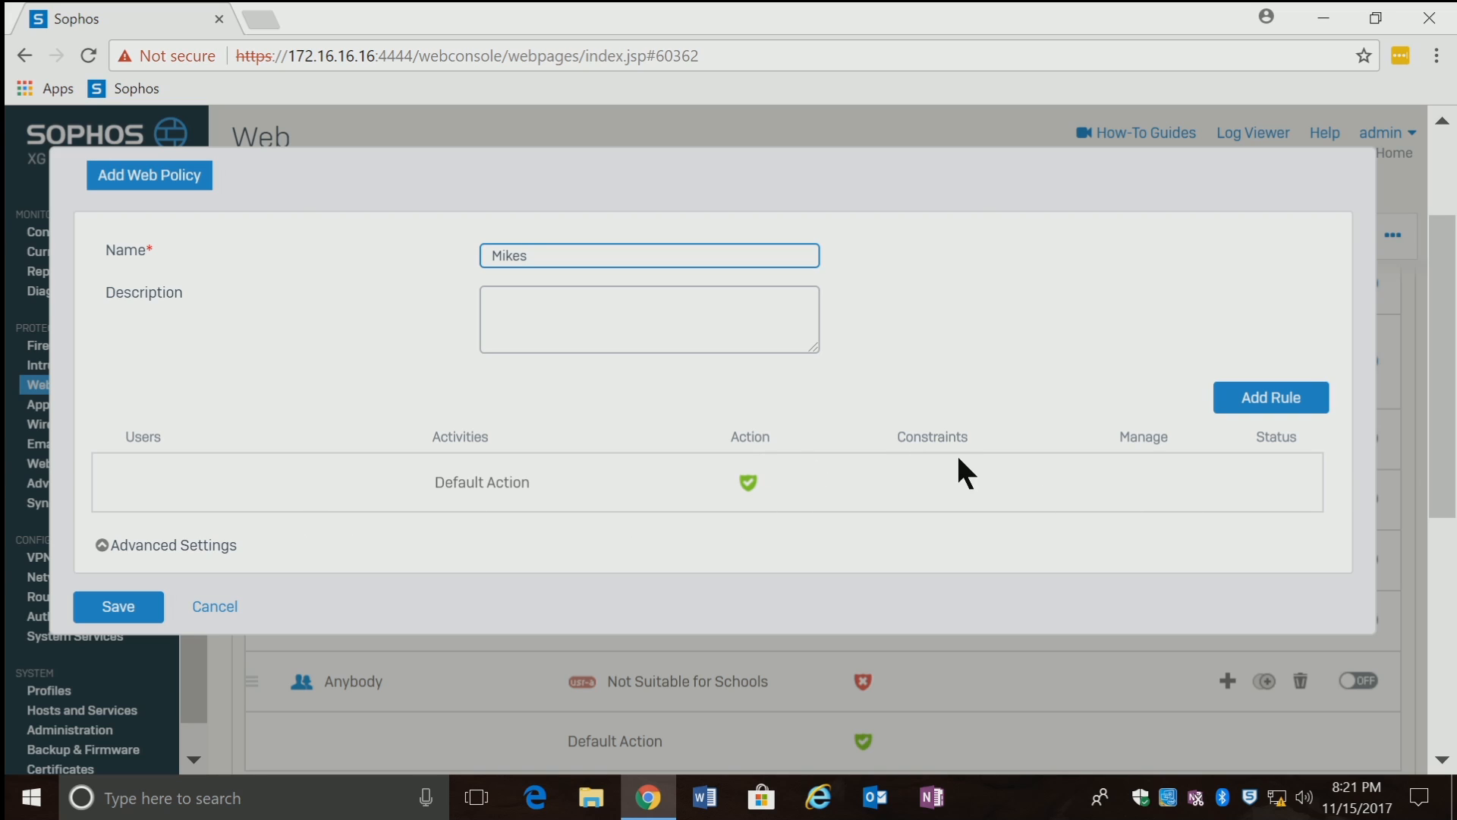
pyautogui.click(1231, 408)
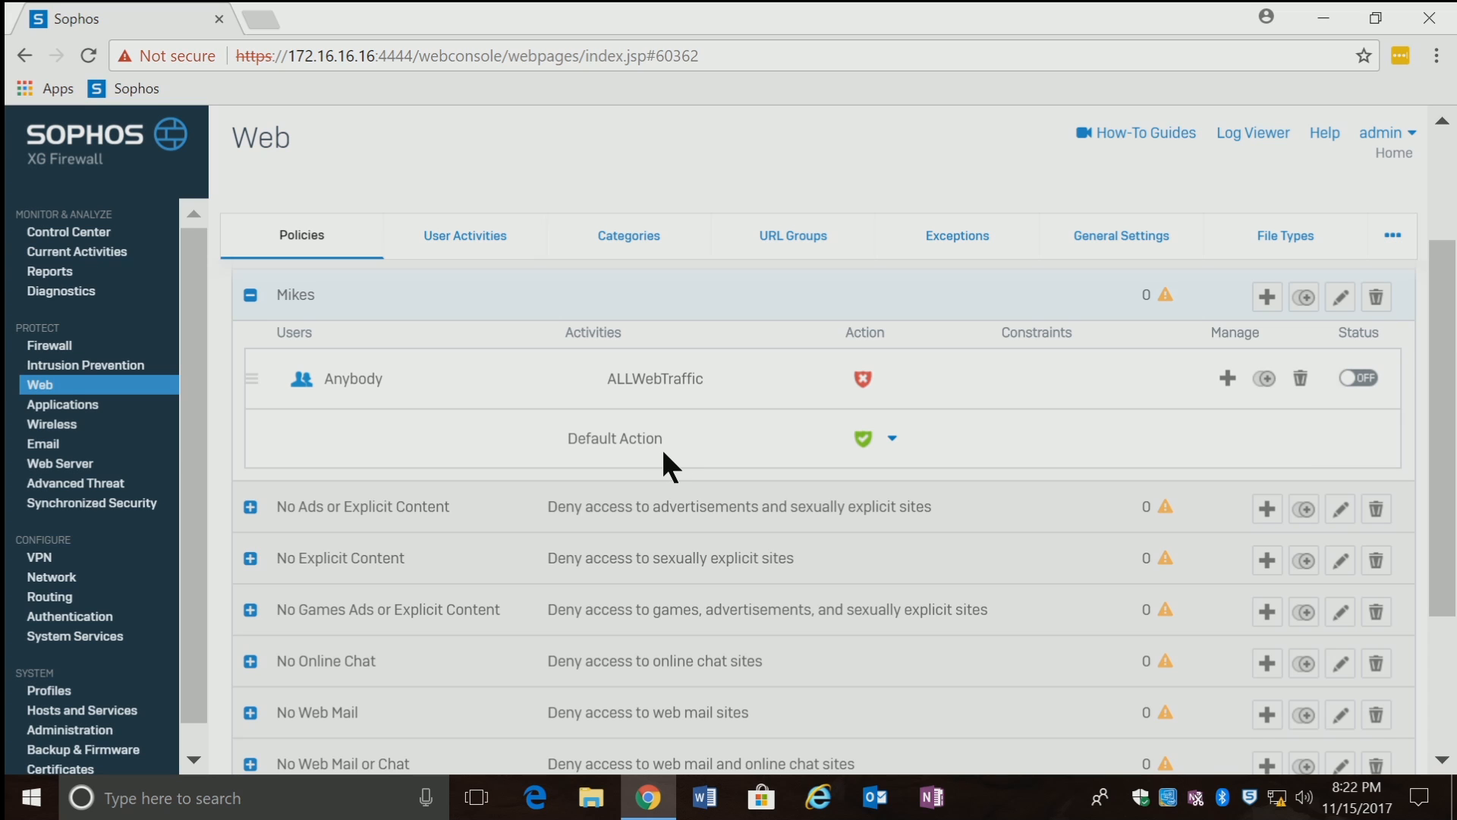
# Step: Try to add a second rule below the existing one in the new web policy and choose its users
pyautogui.click(1227, 380)
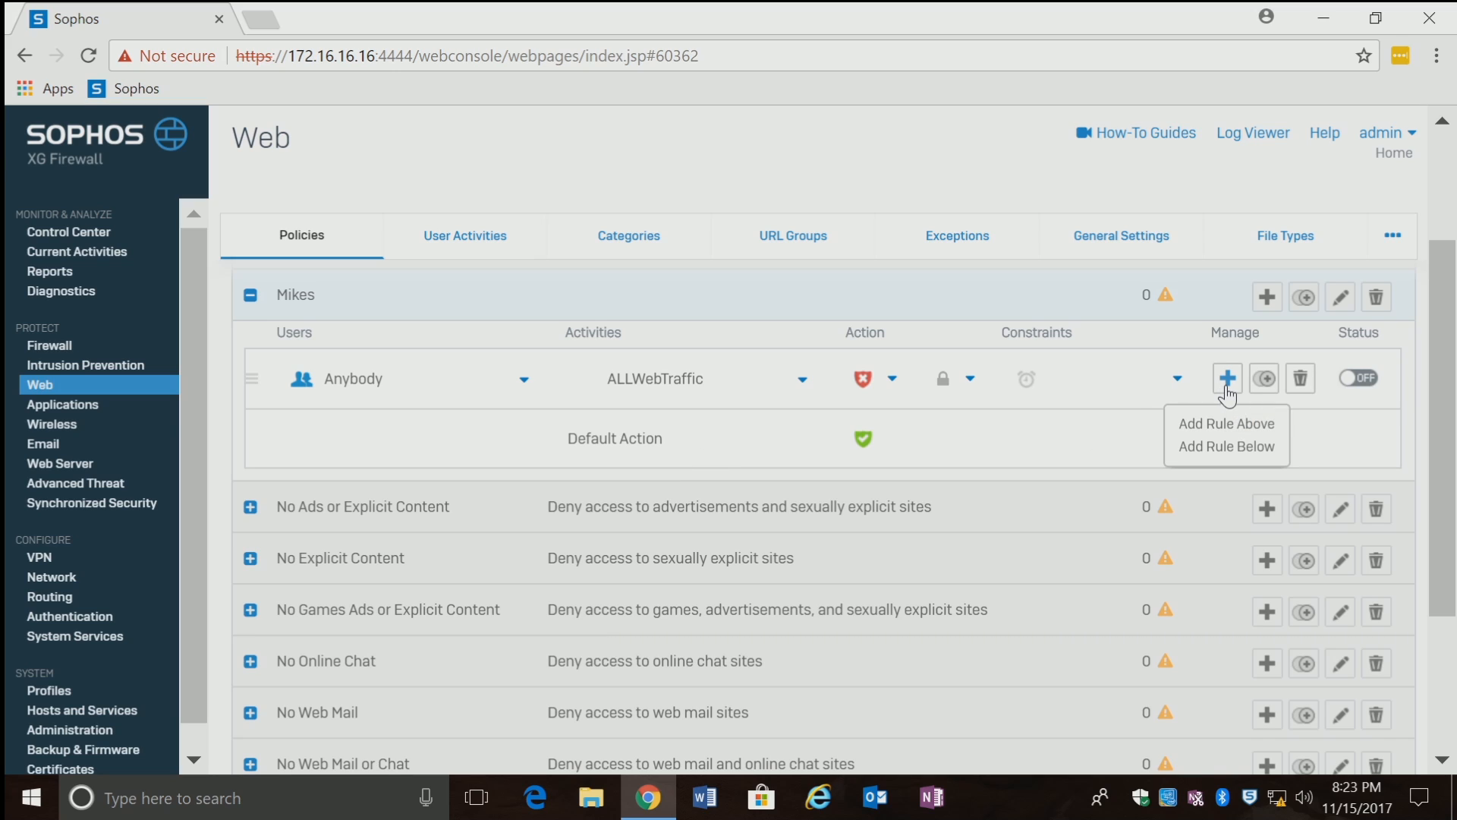
pyautogui.click(1215, 448)
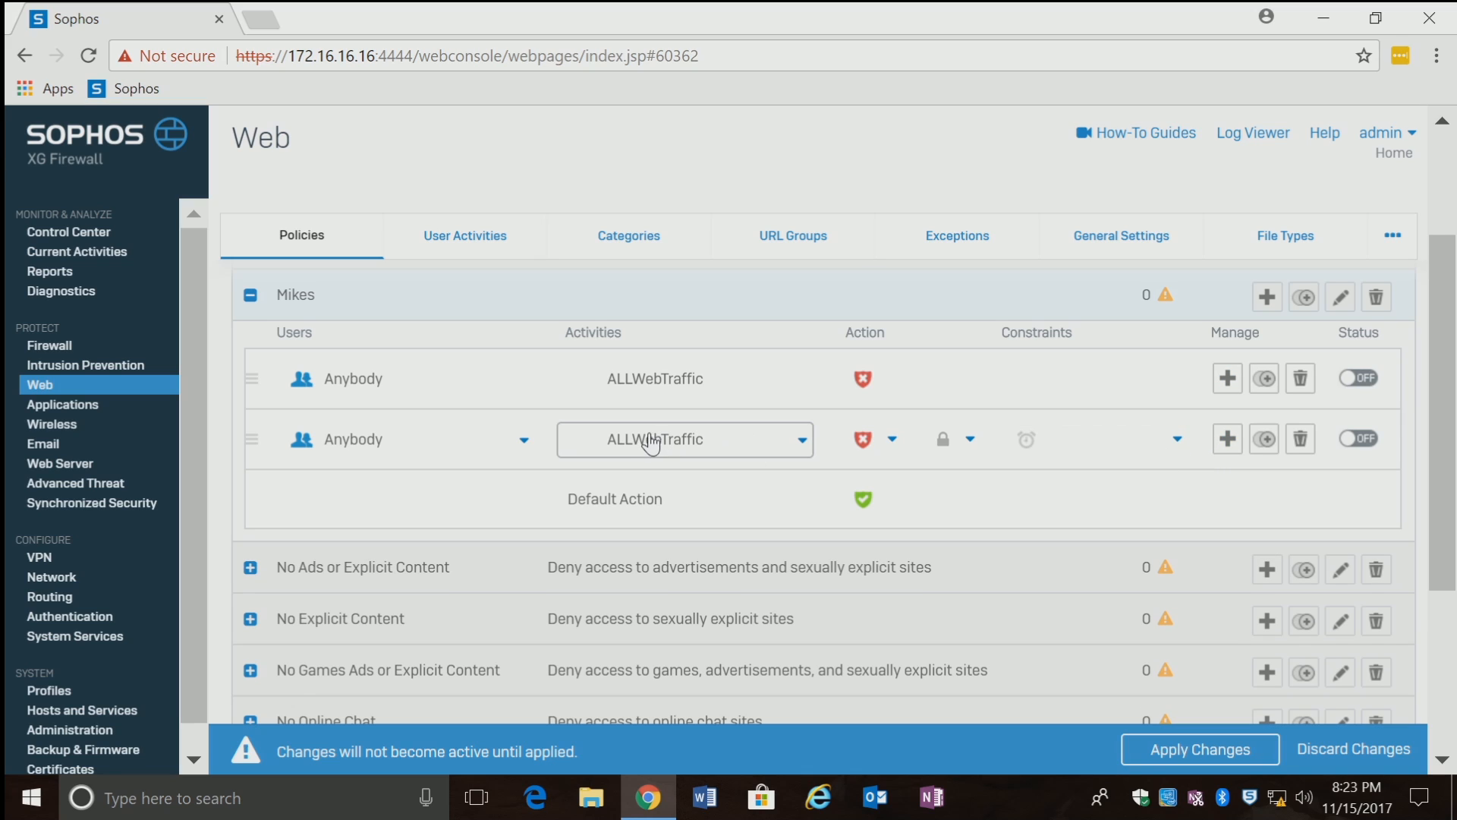
pyautogui.click(524, 448)
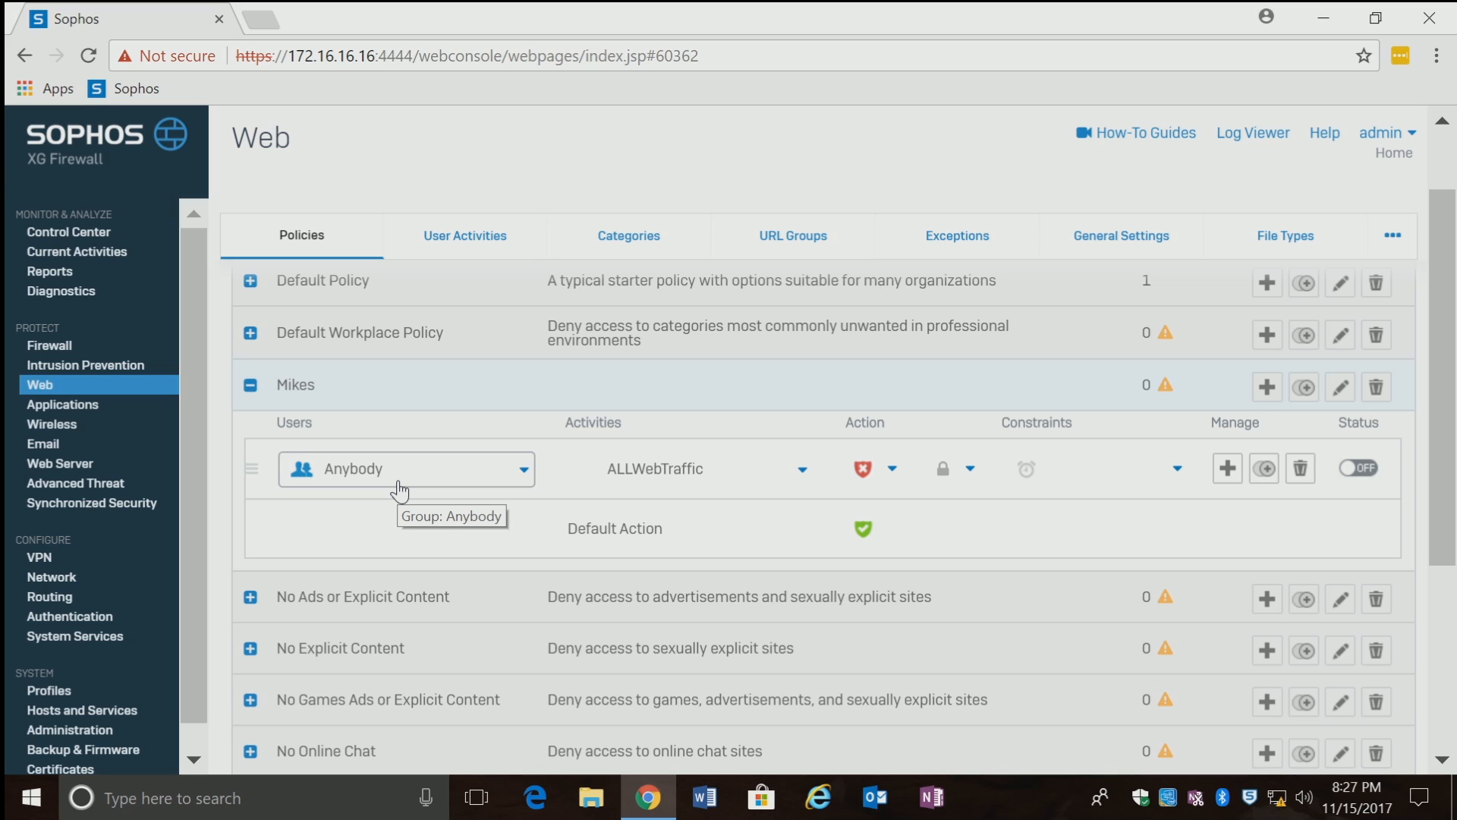
# Step: Open the activities of the new web policy's rule, deselect ALLWebTraffic, and show all activity types for selection
pyautogui.click(710, 469)
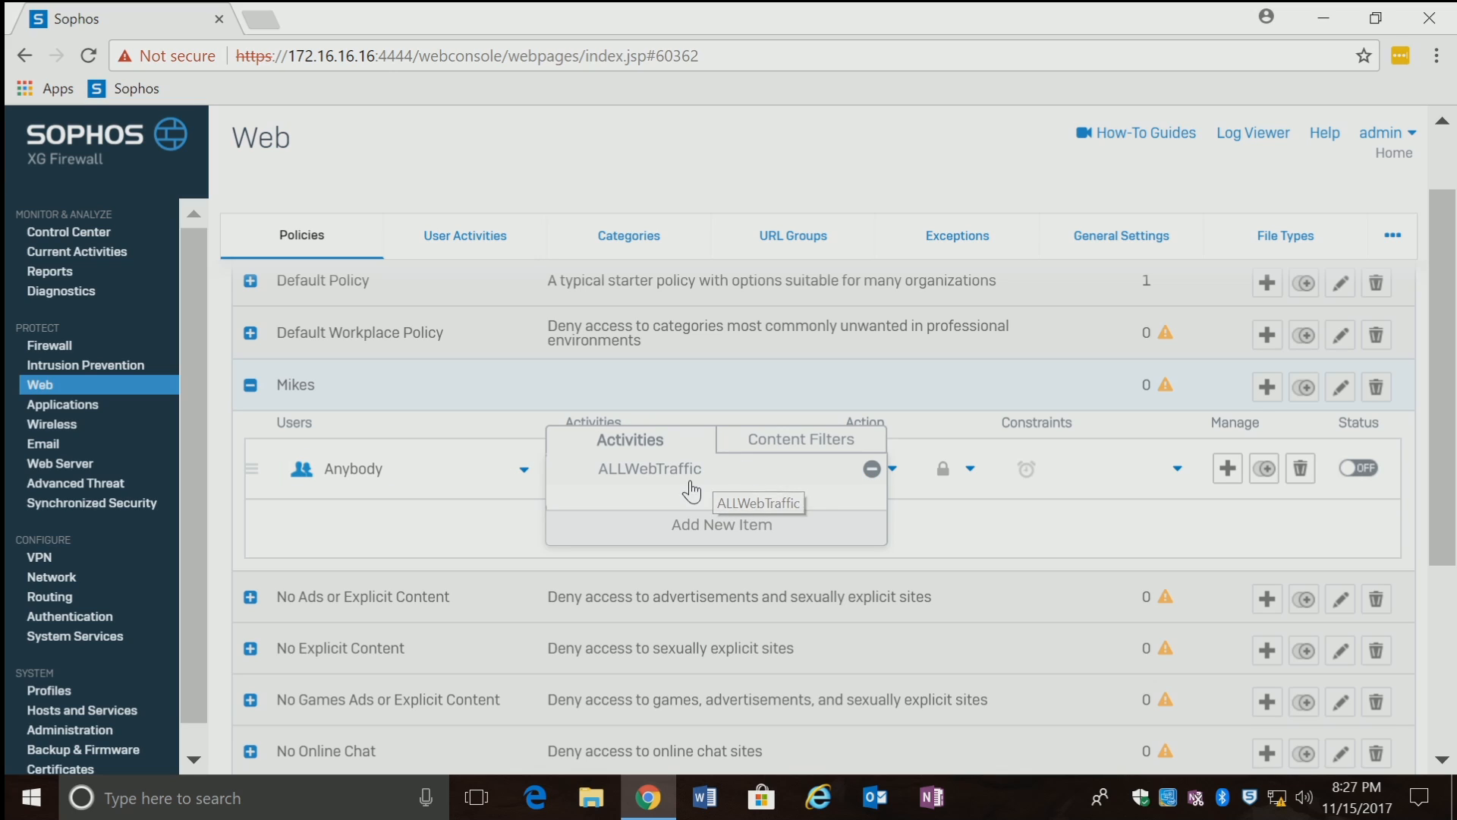
pyautogui.click(685, 532)
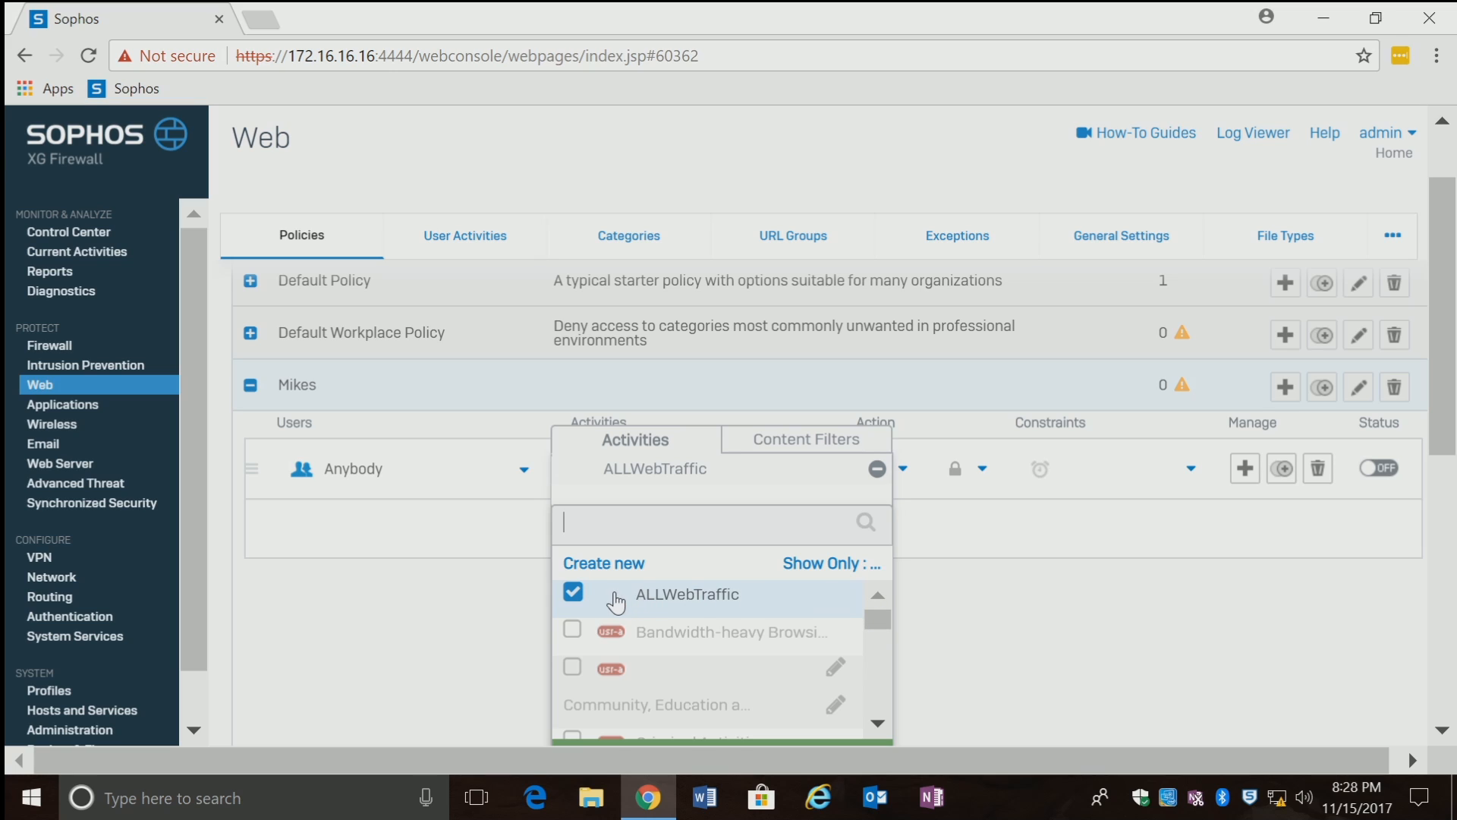
pyautogui.click(576, 596)
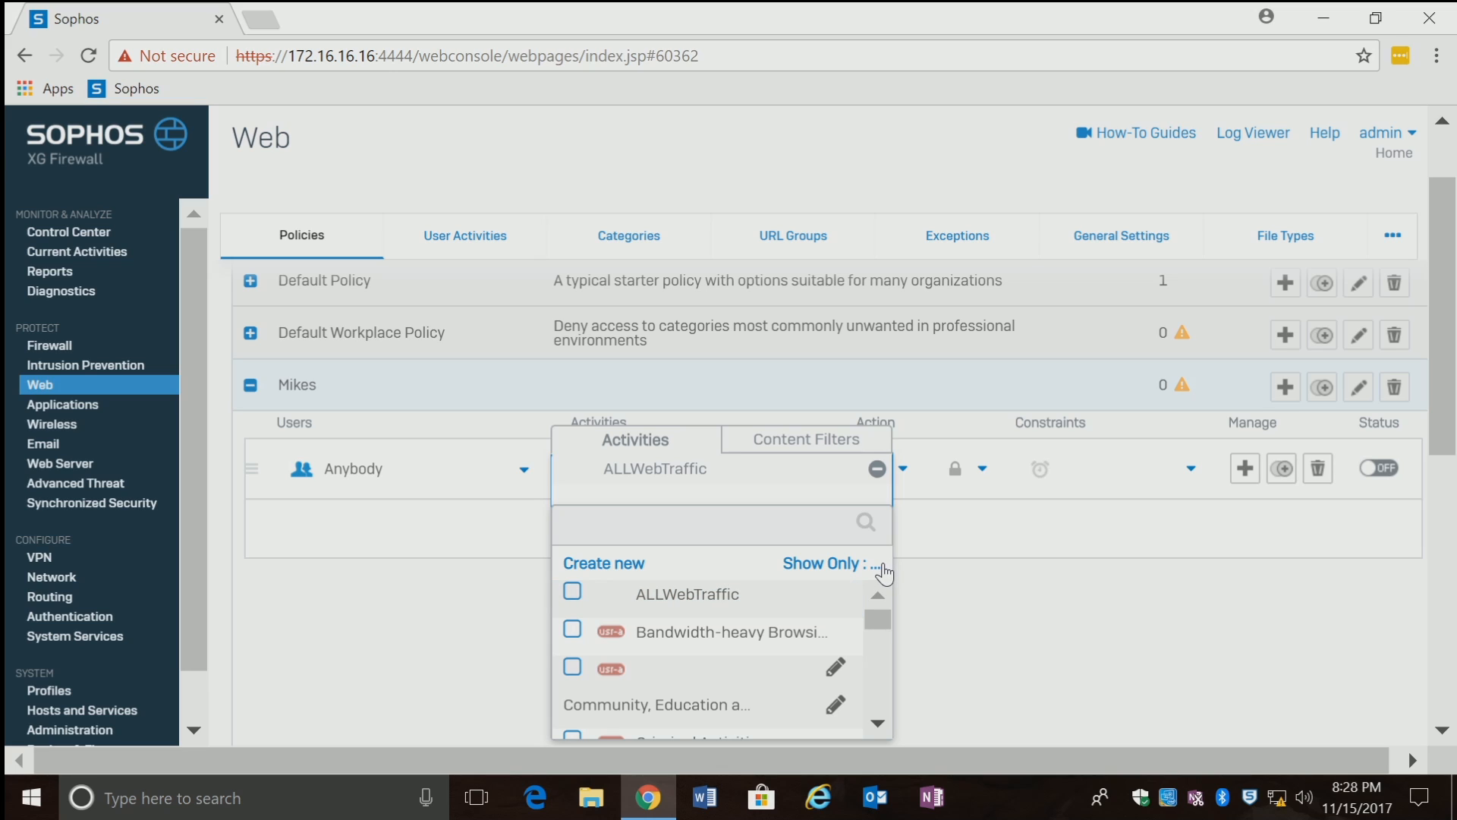
pyautogui.click(883, 572)
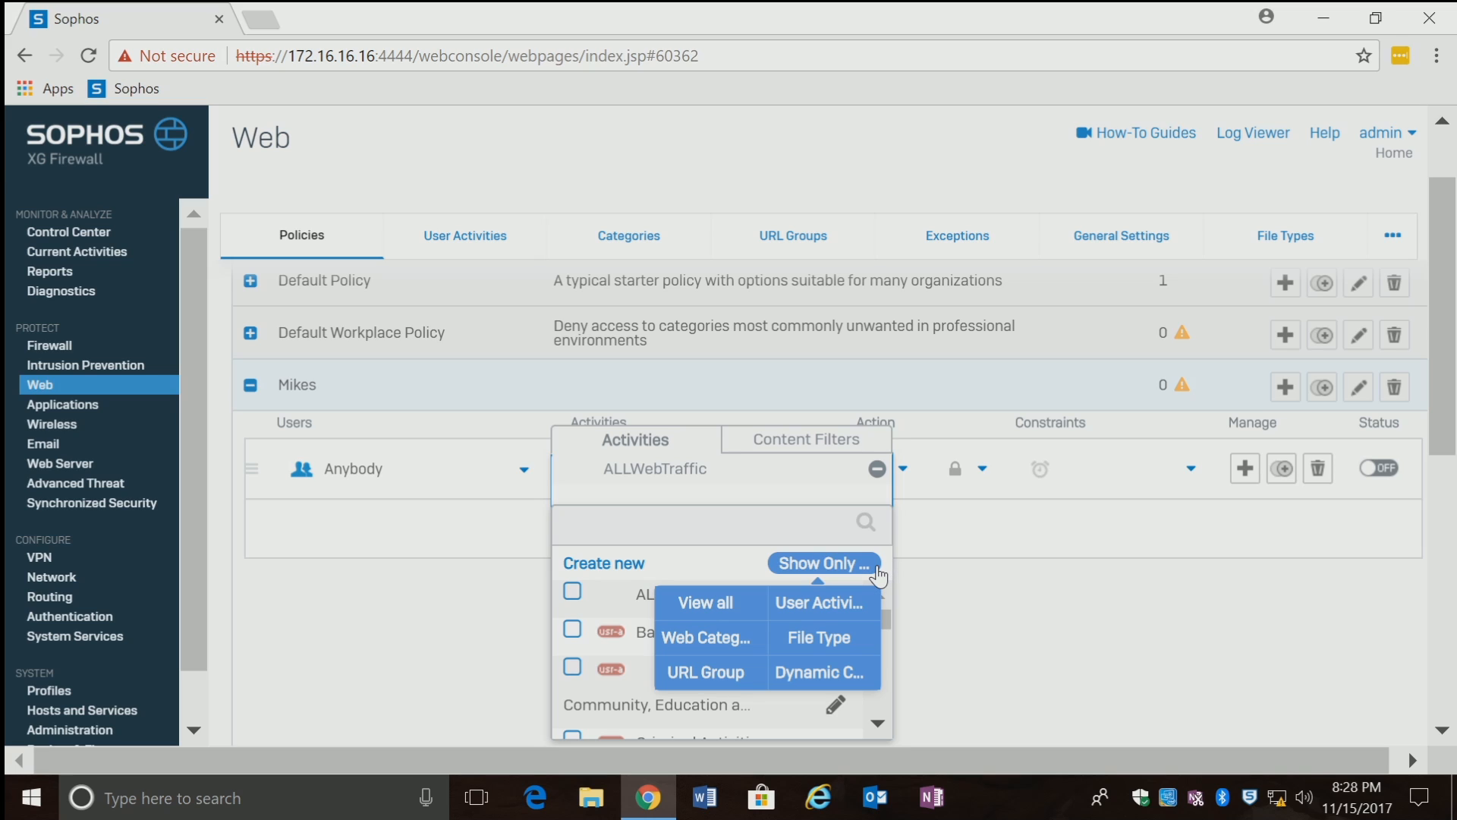
pyautogui.click(681, 610)
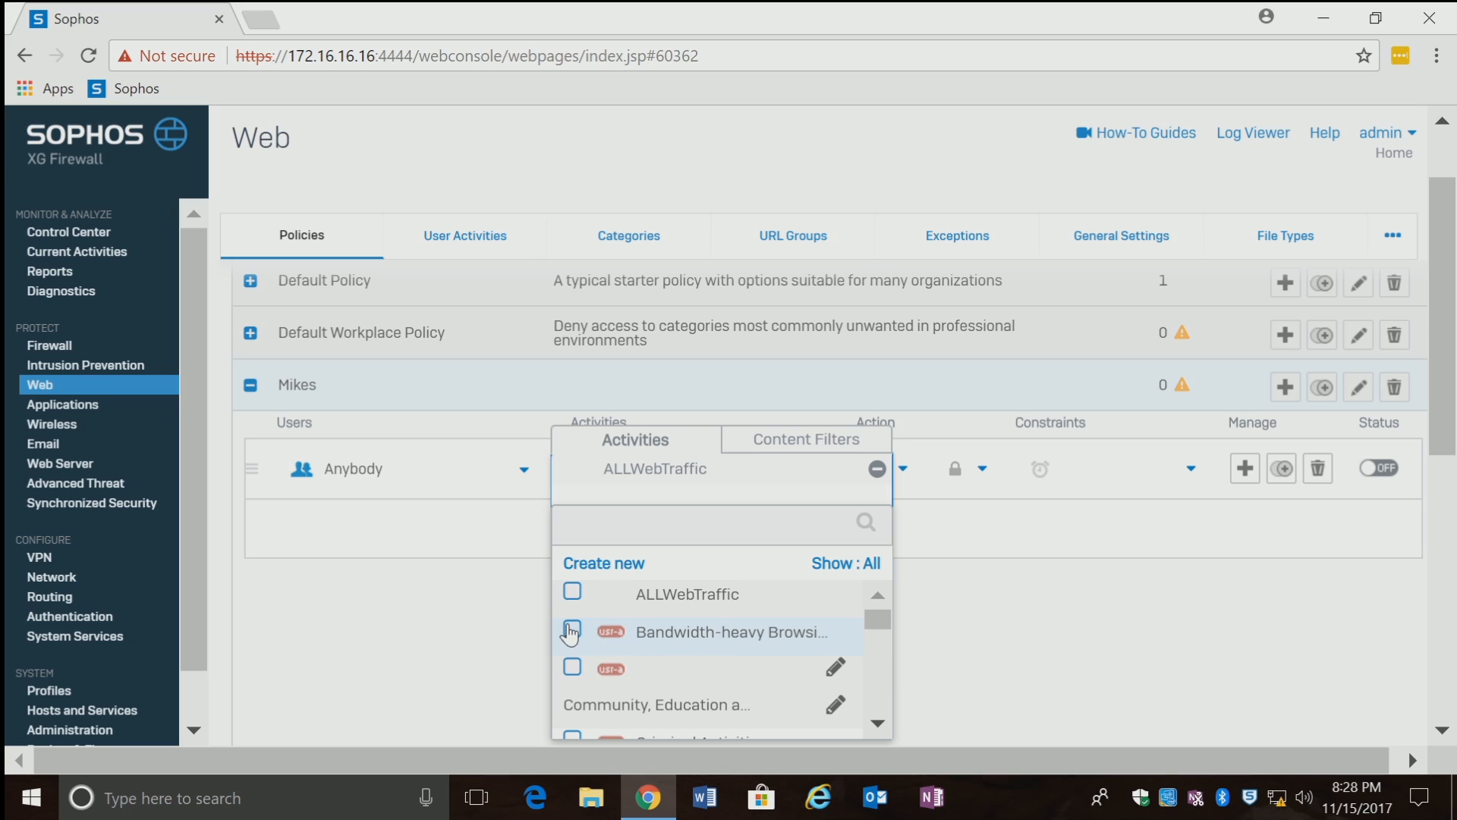
# Step: Select the user activities Bandwidth-heavy Browsing, Criminal Activities, and Finance & Investing for the rule
pyautogui.click(572, 632)
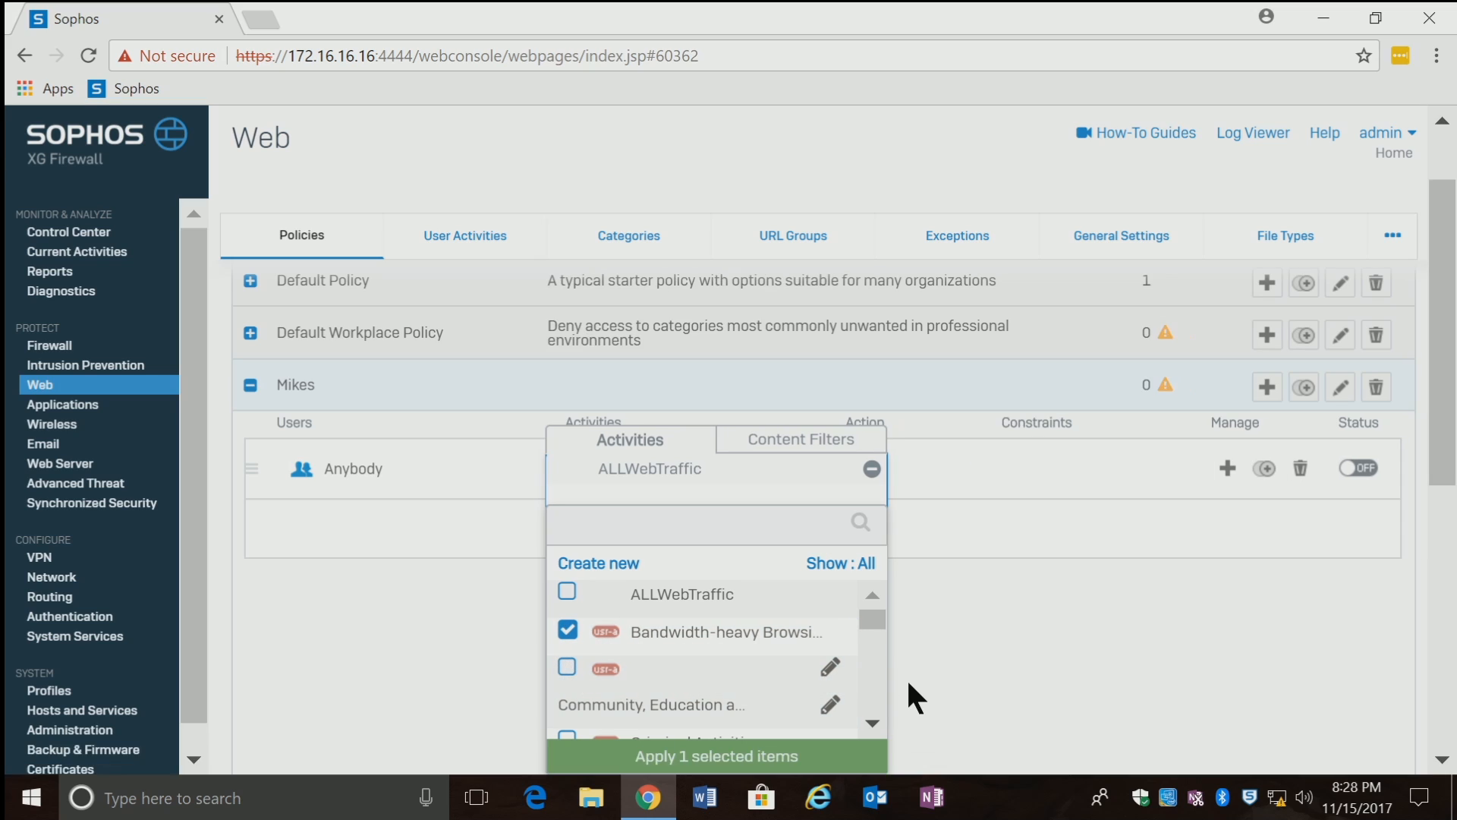
pyautogui.click(872, 722)
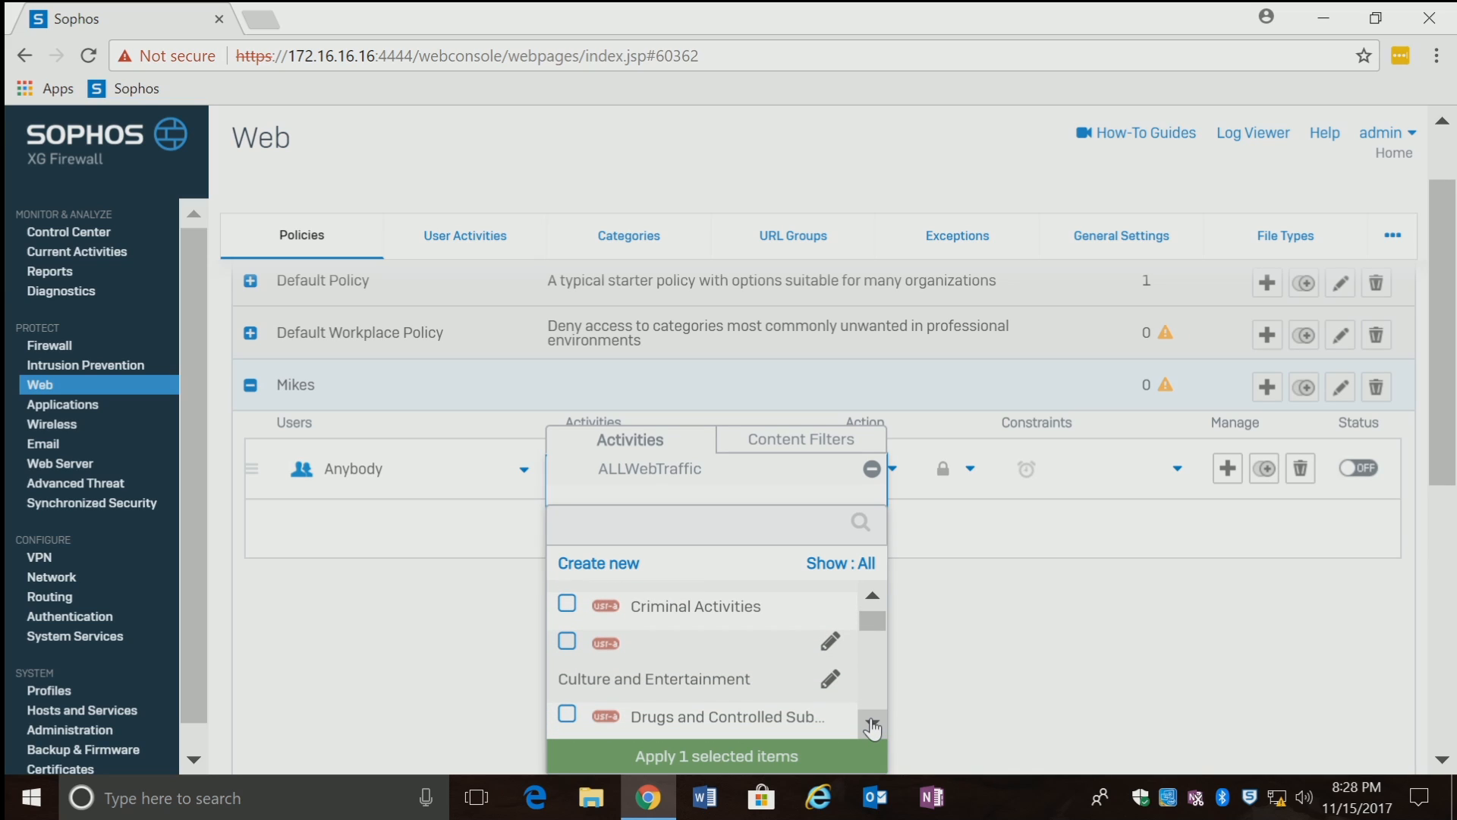
pyautogui.click(567, 607)
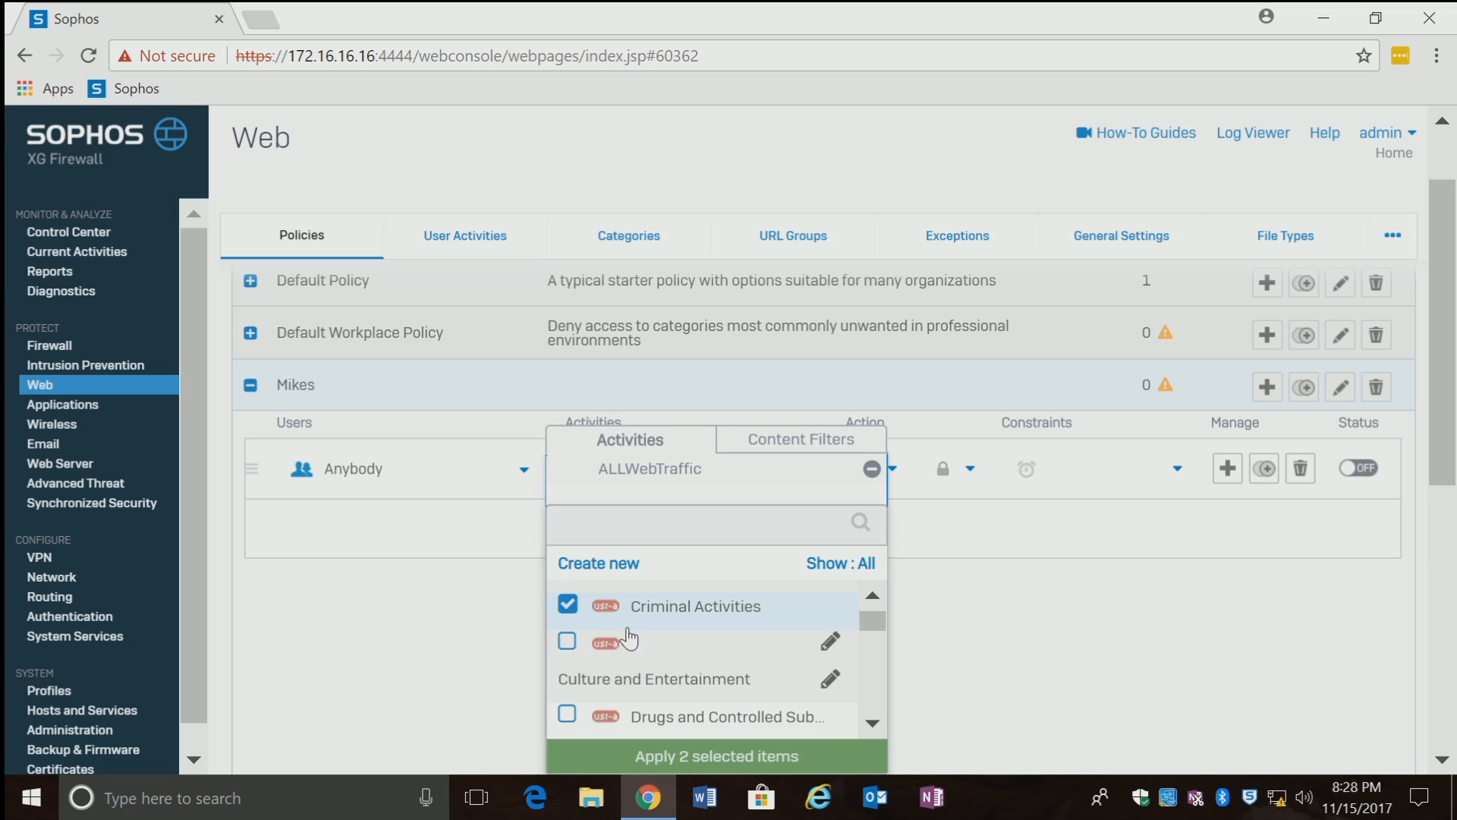
pyautogui.click(873, 725)
pyautogui.click(873, 725)
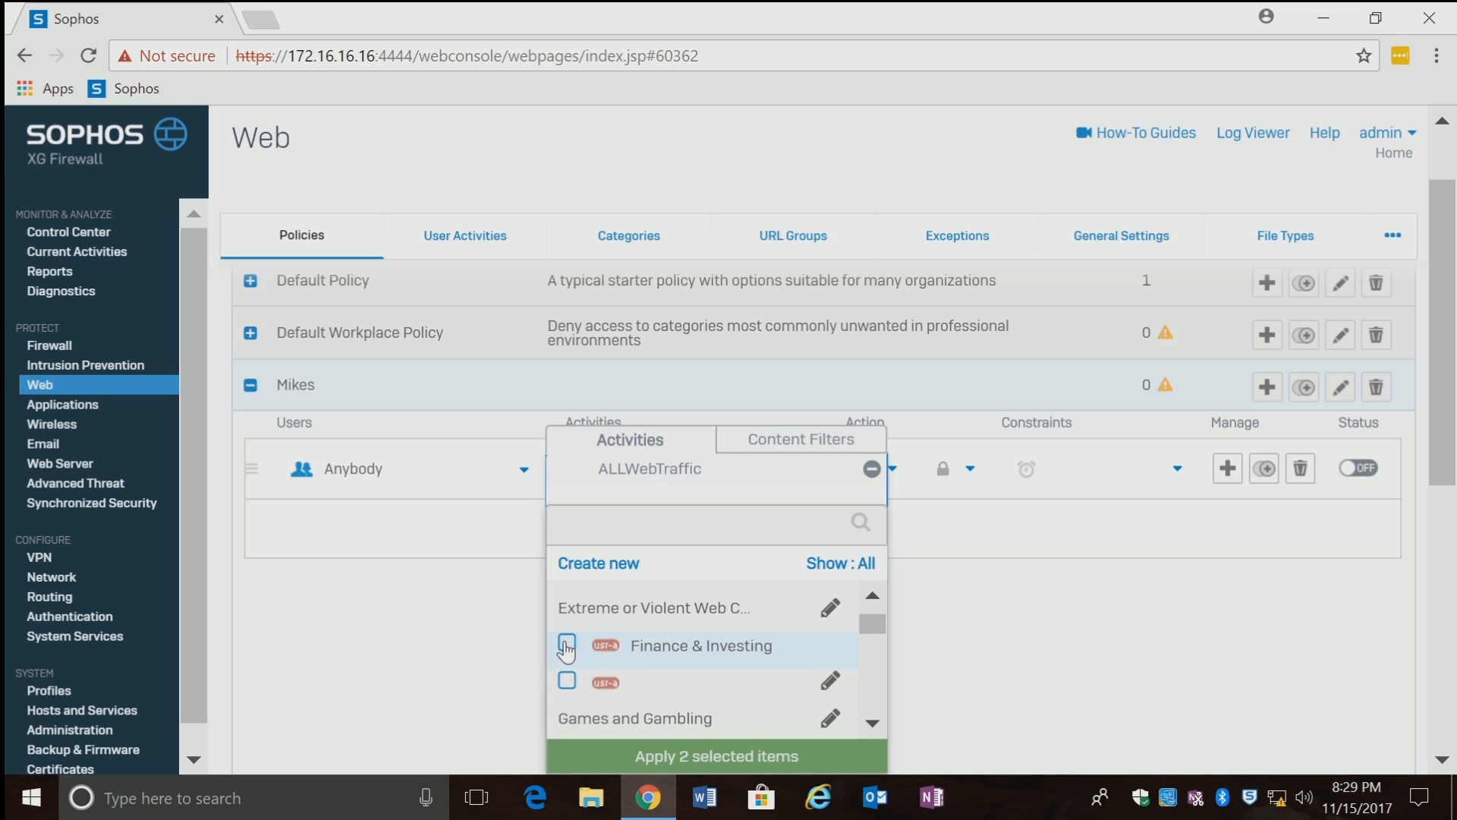
pyautogui.click(575, 651)
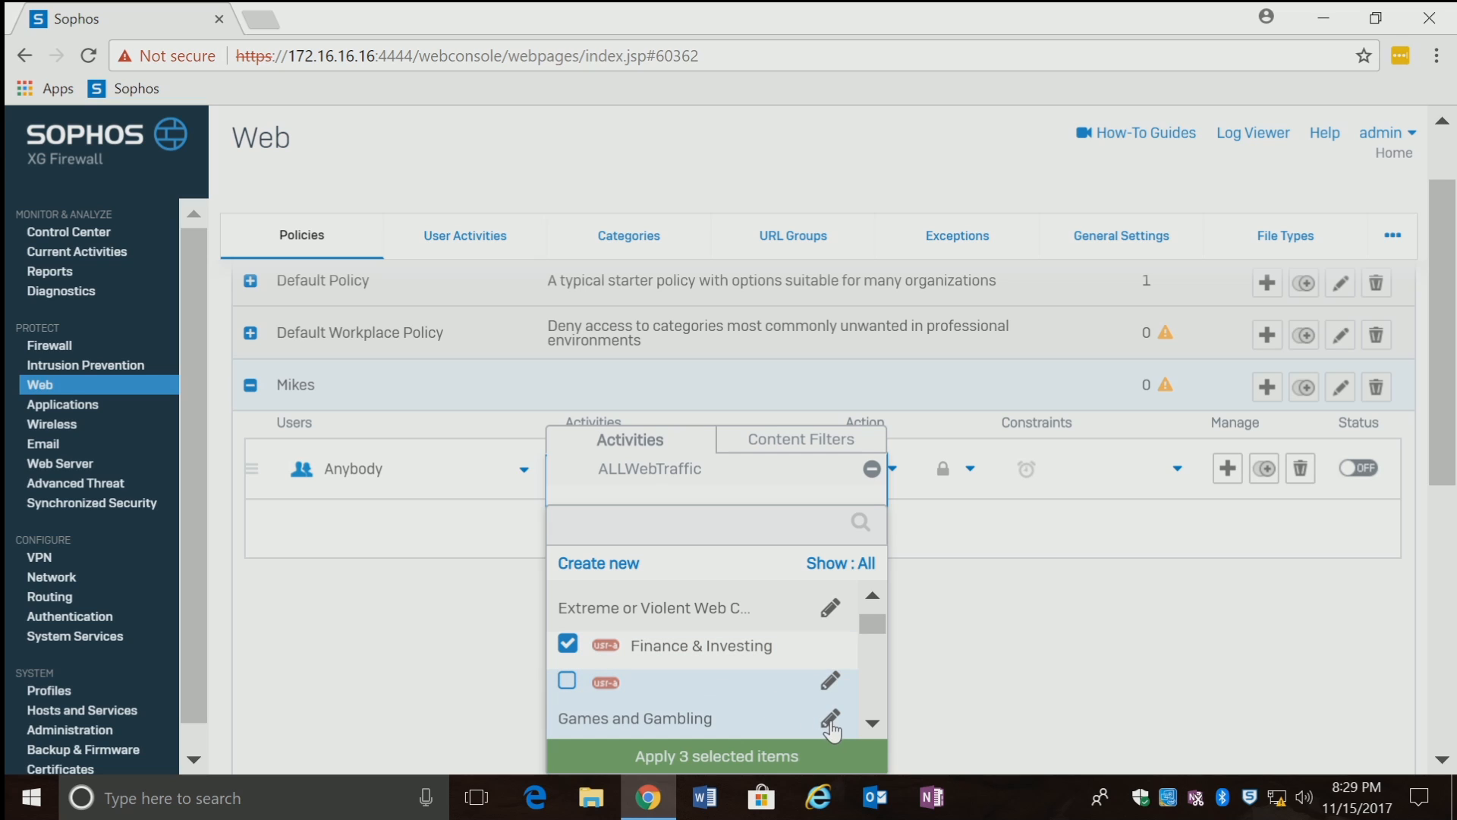
# Step: Add the Information and Communication and Online Shopping user activities to the rule's selection
pyautogui.click(873, 724)
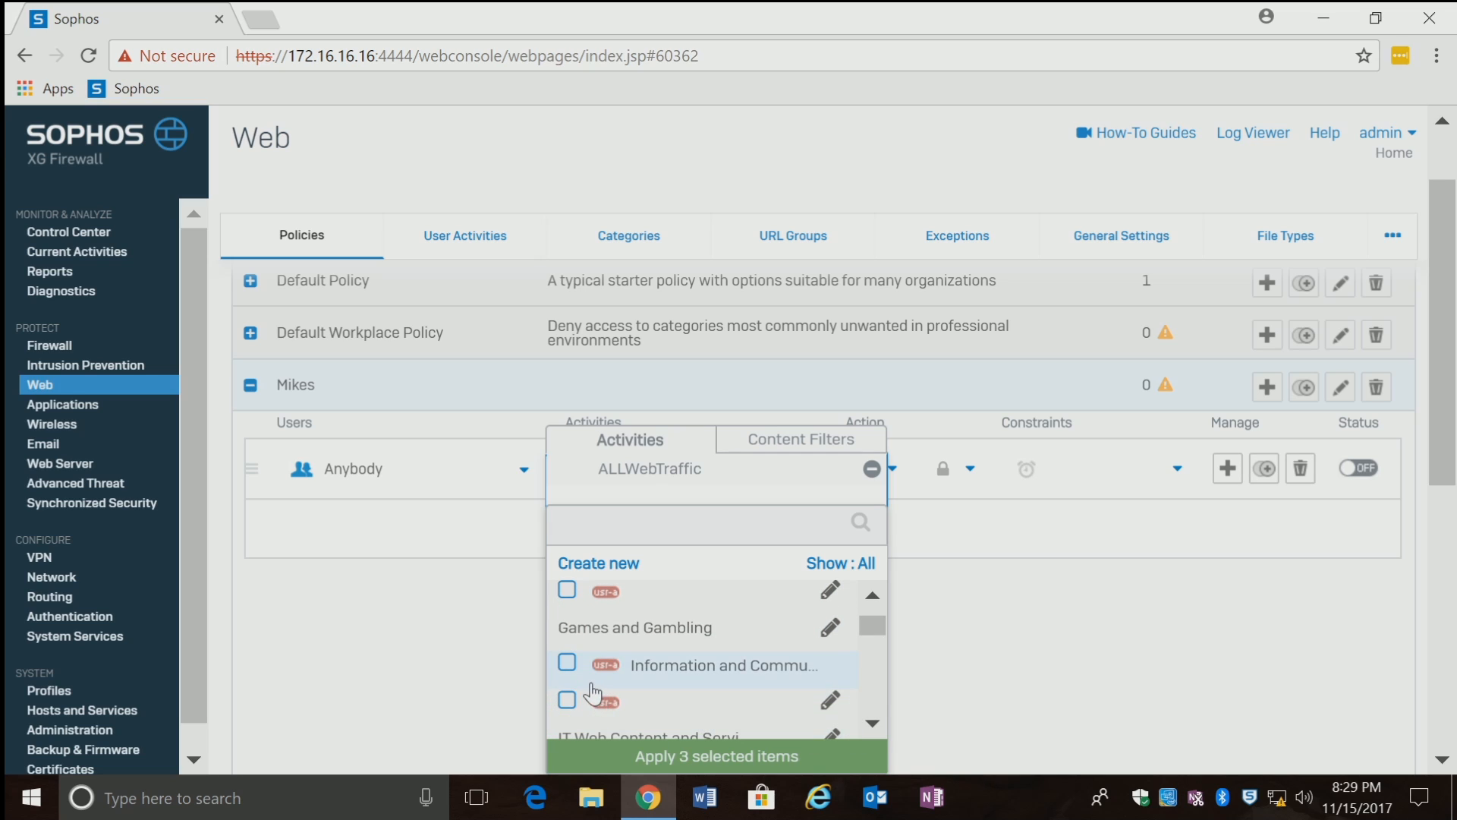
pyautogui.click(567, 668)
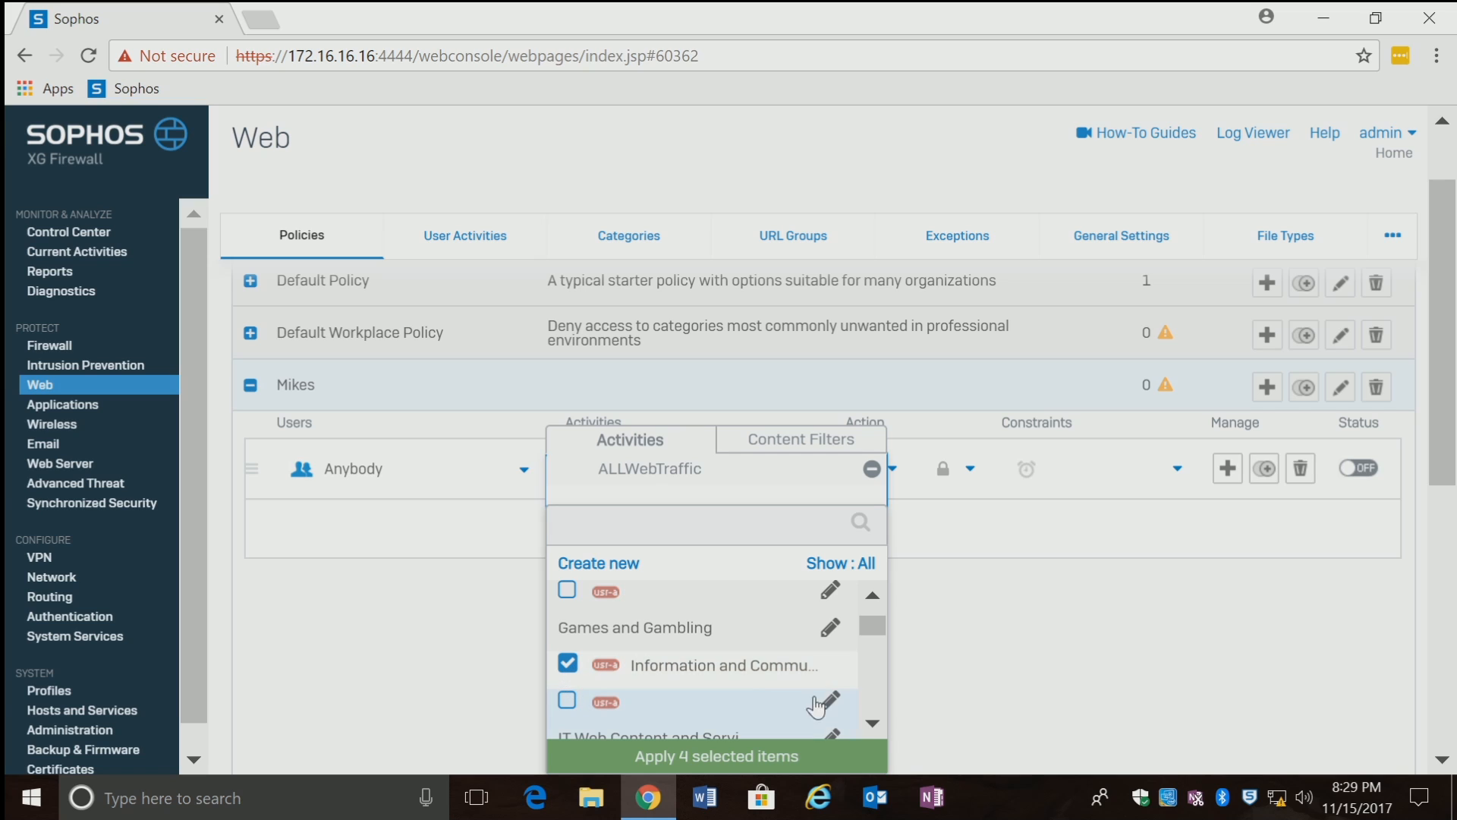
pyautogui.click(877, 724)
pyautogui.click(876, 726)
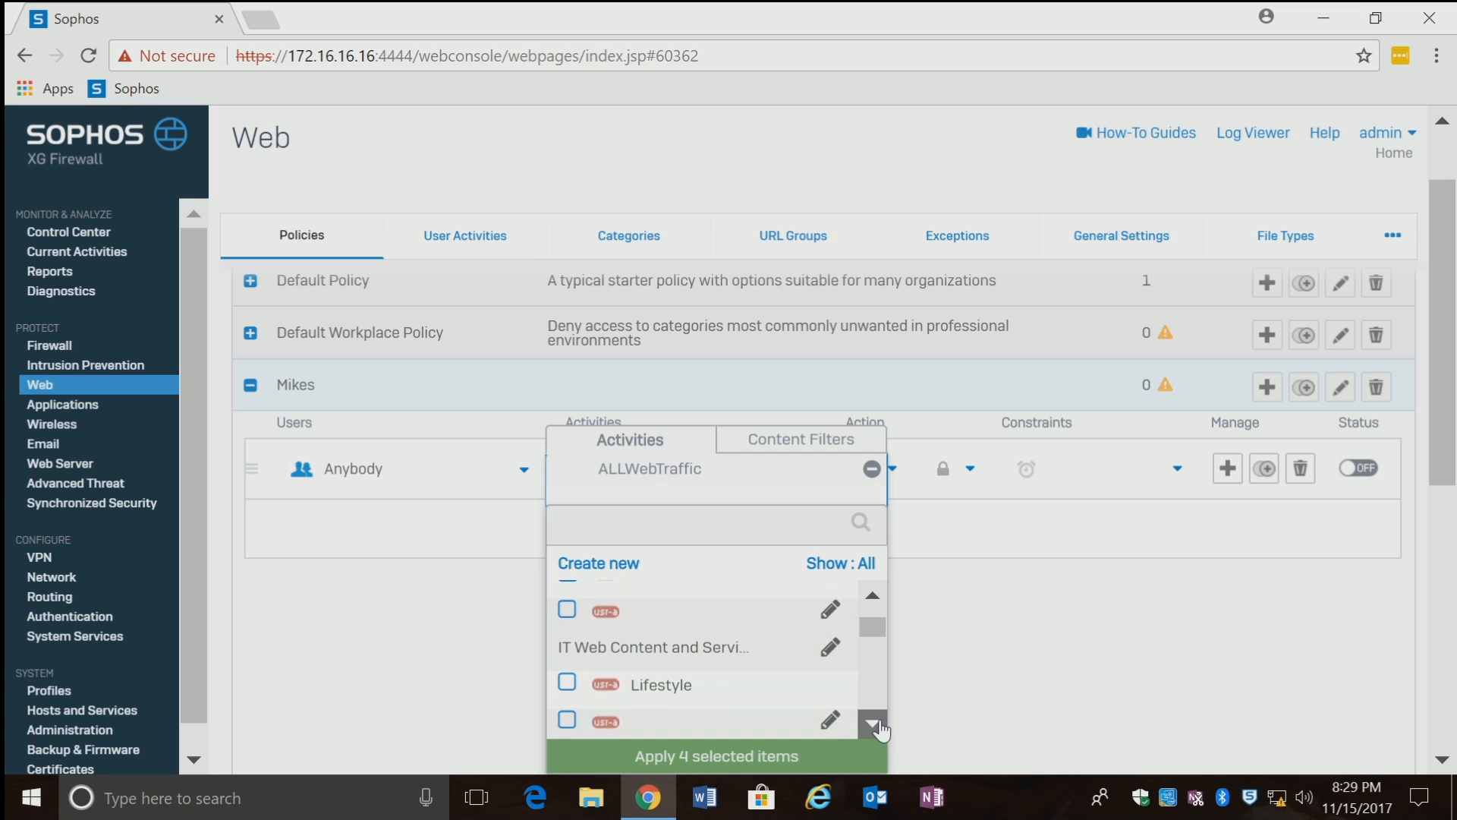
pyautogui.click(876, 726)
pyautogui.click(876, 726)
pyautogui.click(876, 725)
pyautogui.click(877, 725)
pyautogui.click(876, 726)
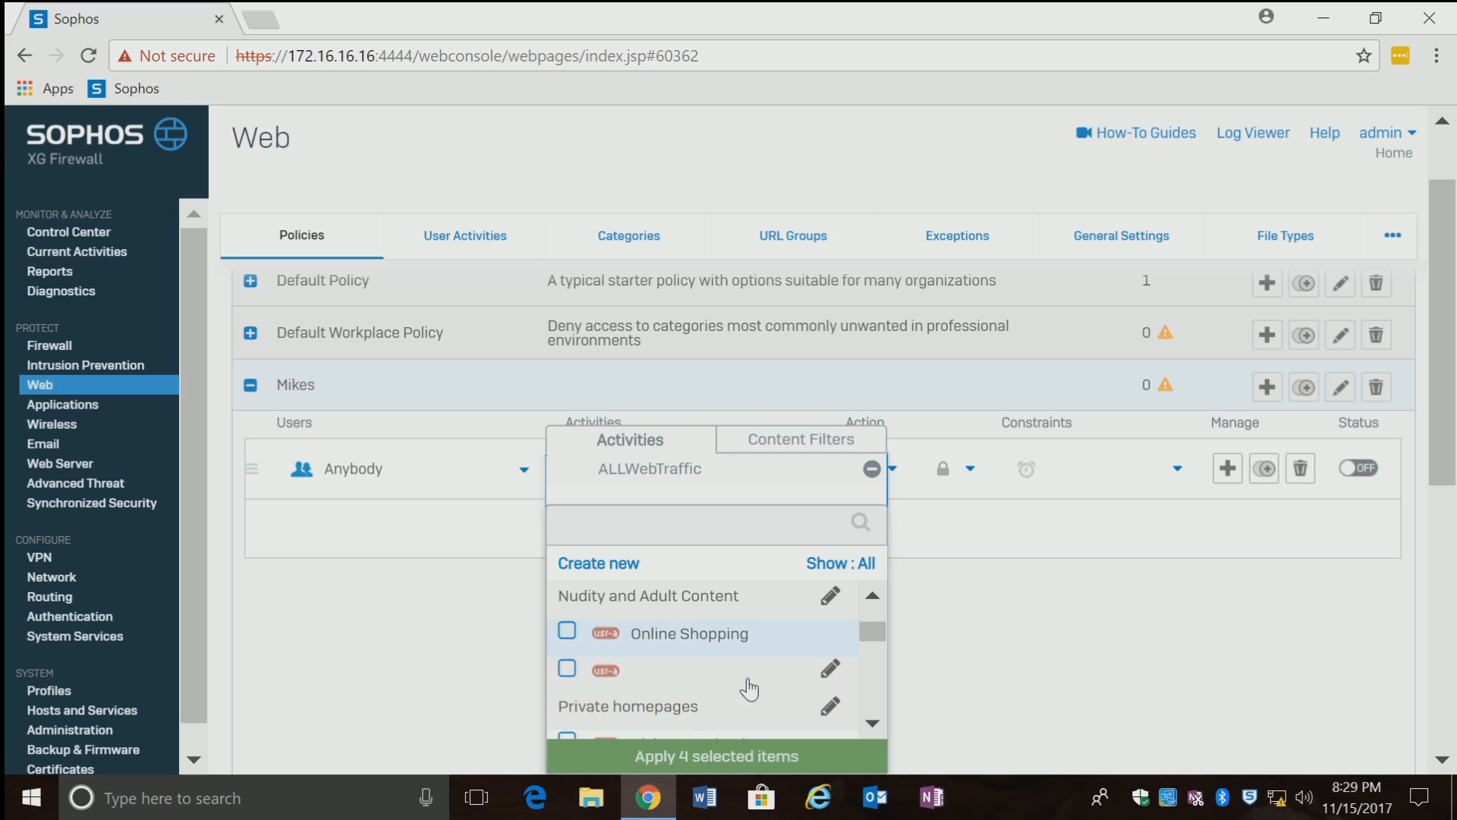
pyautogui.click(566, 634)
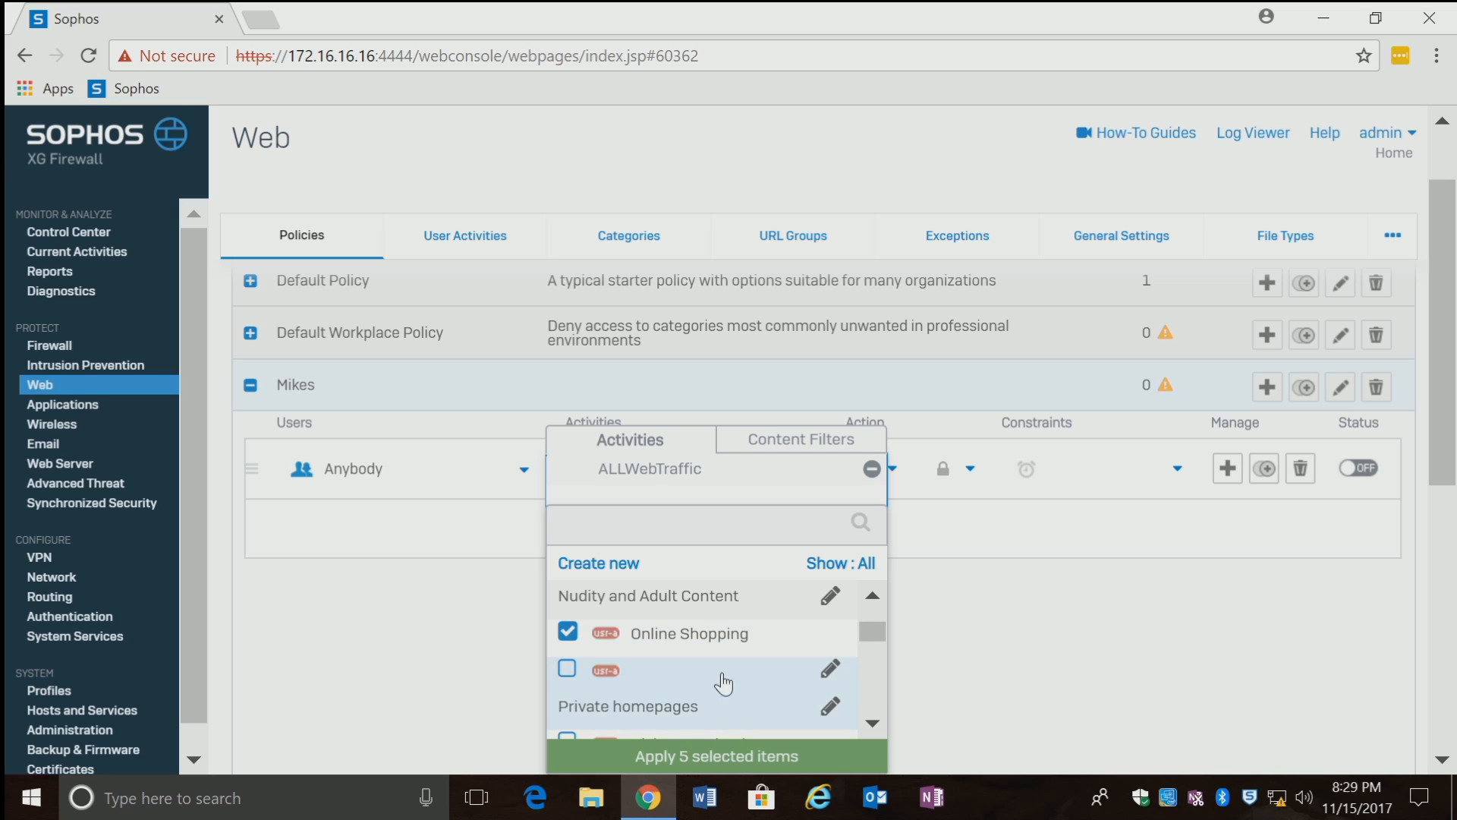
# Step: Add the Alcohol & Tobacco, Anonymizers, and Auctions & Classified Ads categories, then apply the selected activities to the rule
pyautogui.click(872, 725)
pyautogui.doubleClick(872, 725)
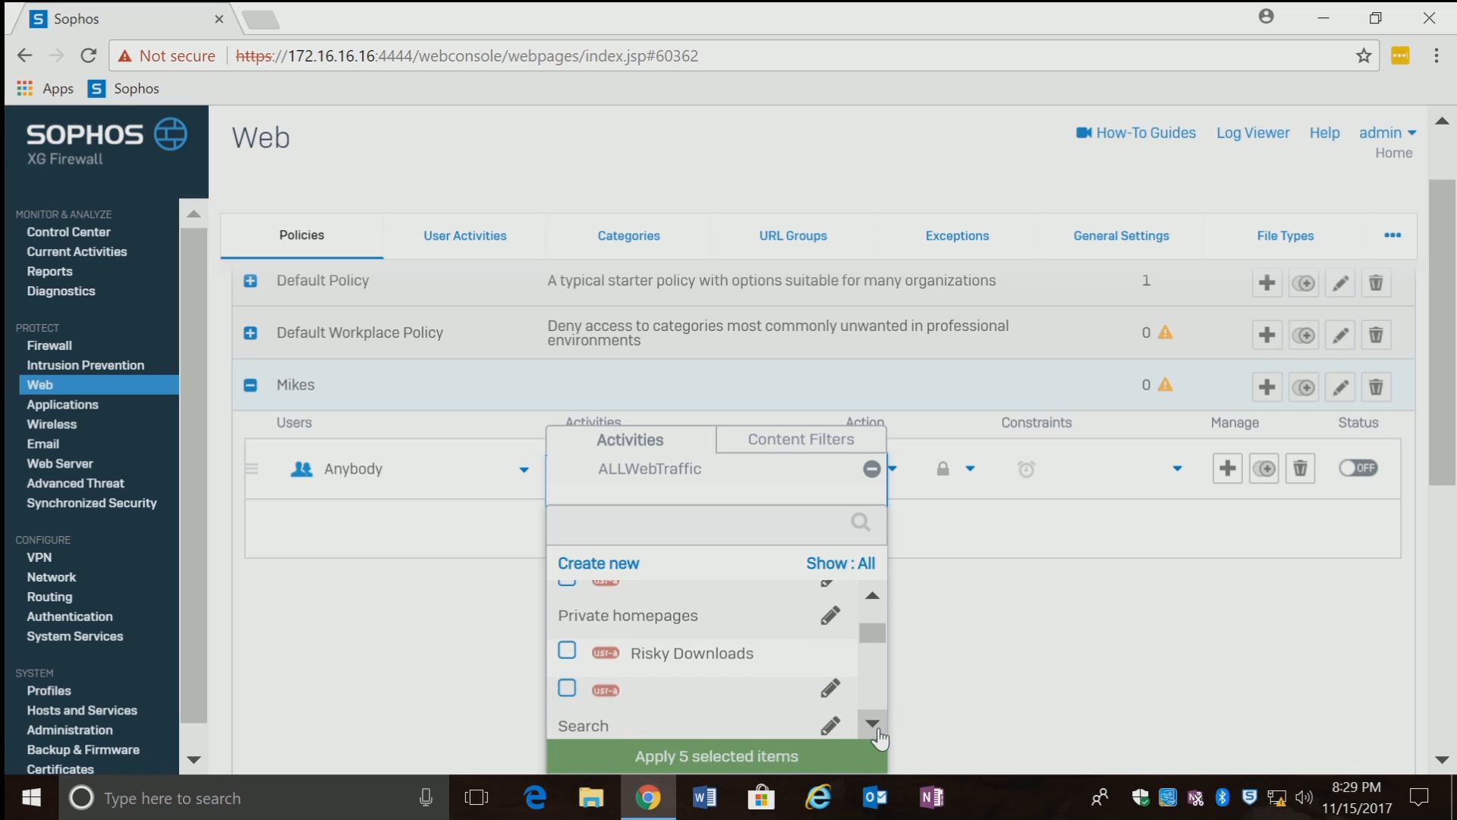
pyautogui.click(873, 725)
pyautogui.click(873, 725)
pyautogui.click(873, 724)
pyautogui.click(873, 725)
pyautogui.click(873, 725)
pyautogui.click(872, 725)
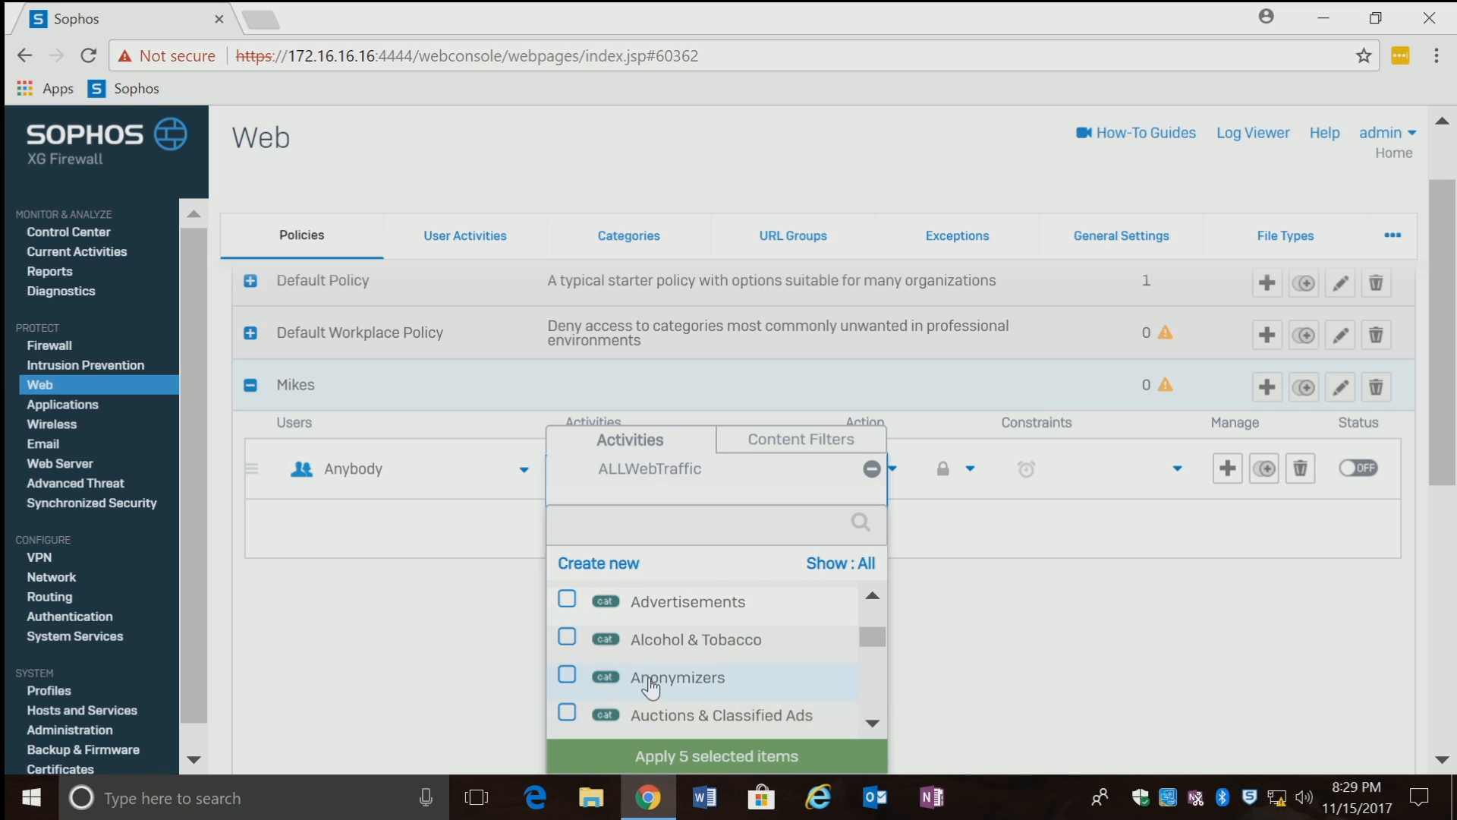
pyautogui.click(567, 642)
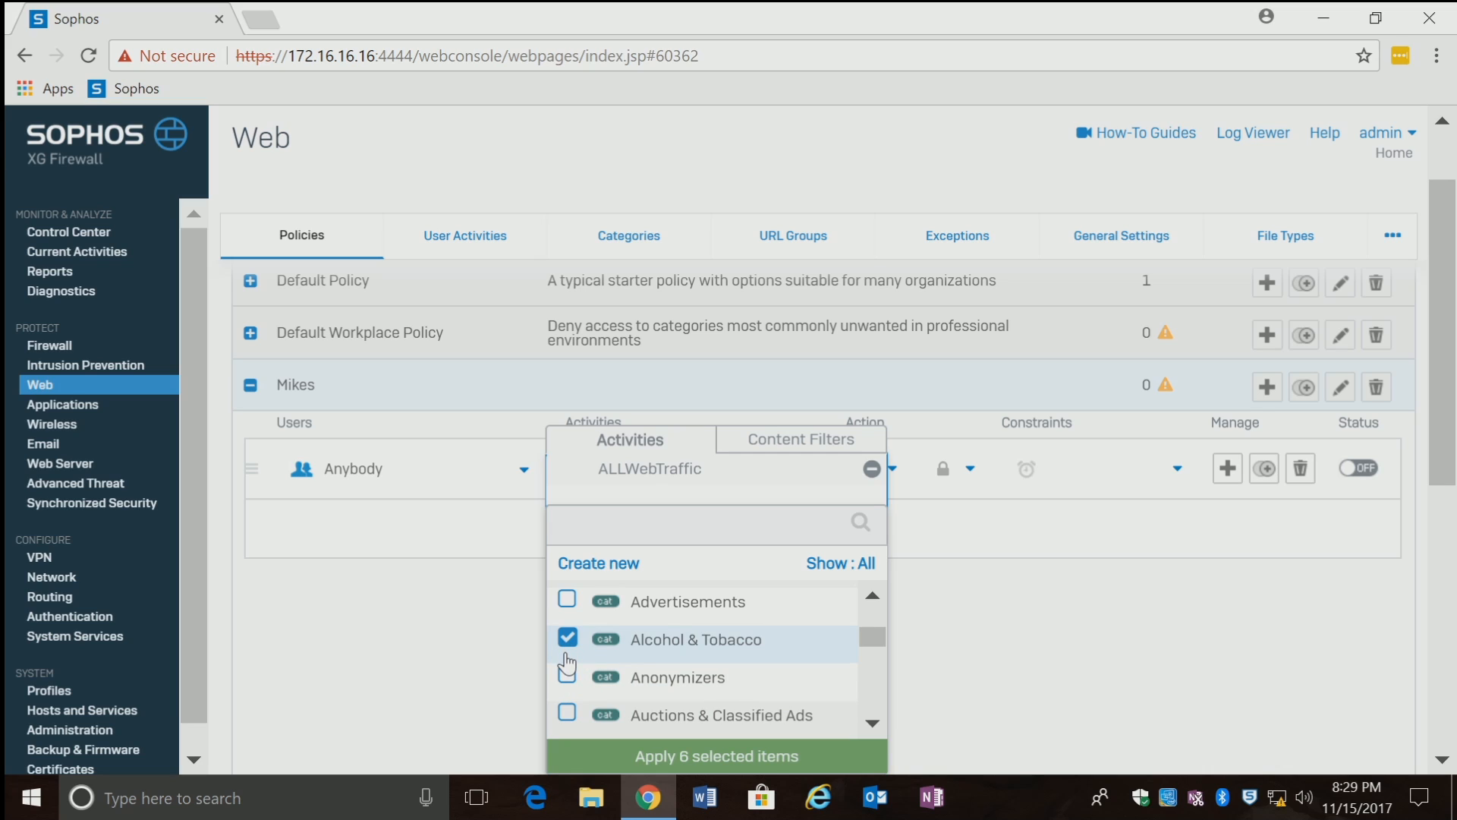
pyautogui.click(566, 678)
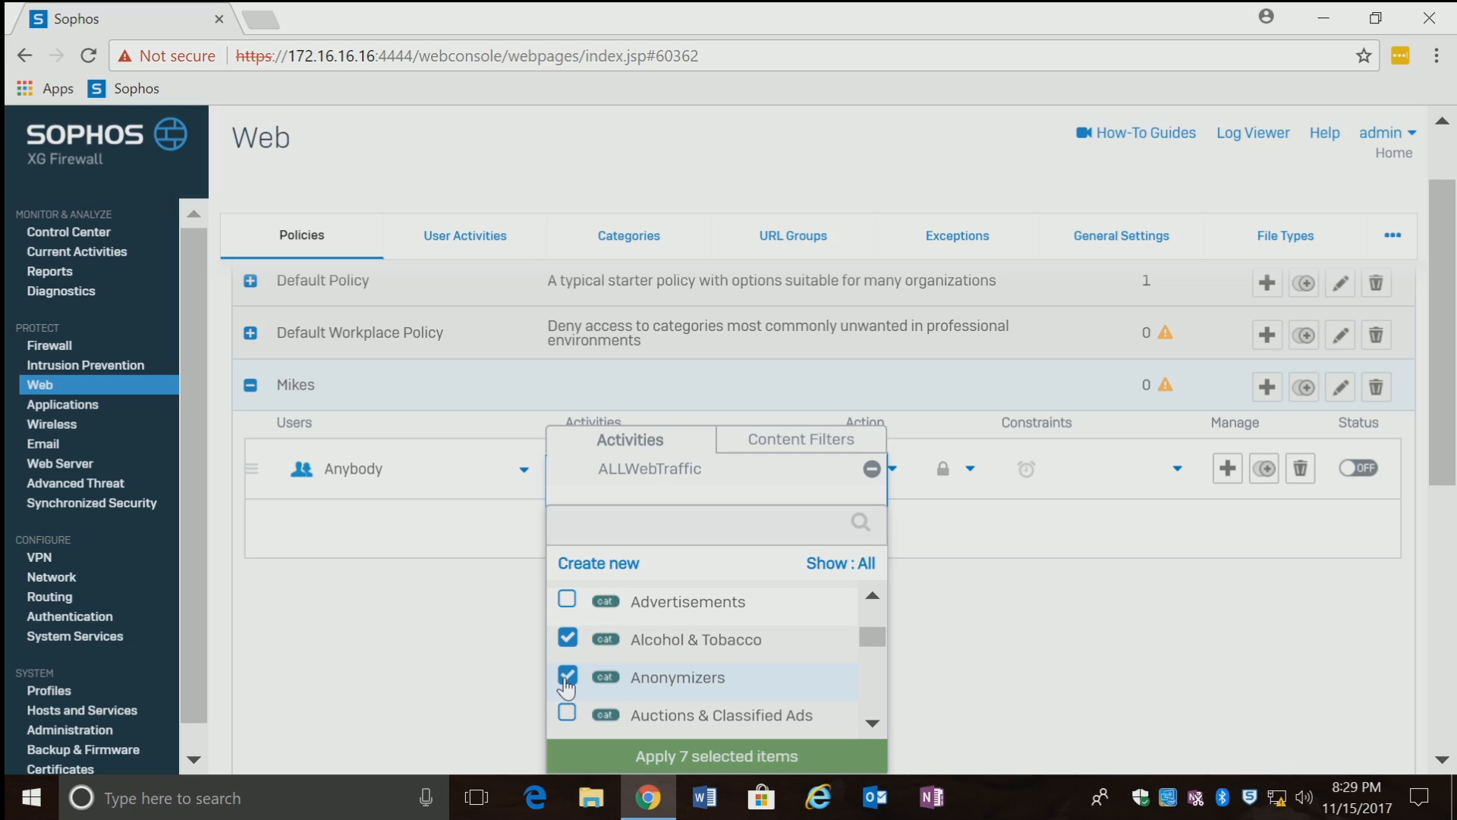
pyautogui.click(569, 716)
pyautogui.click(778, 756)
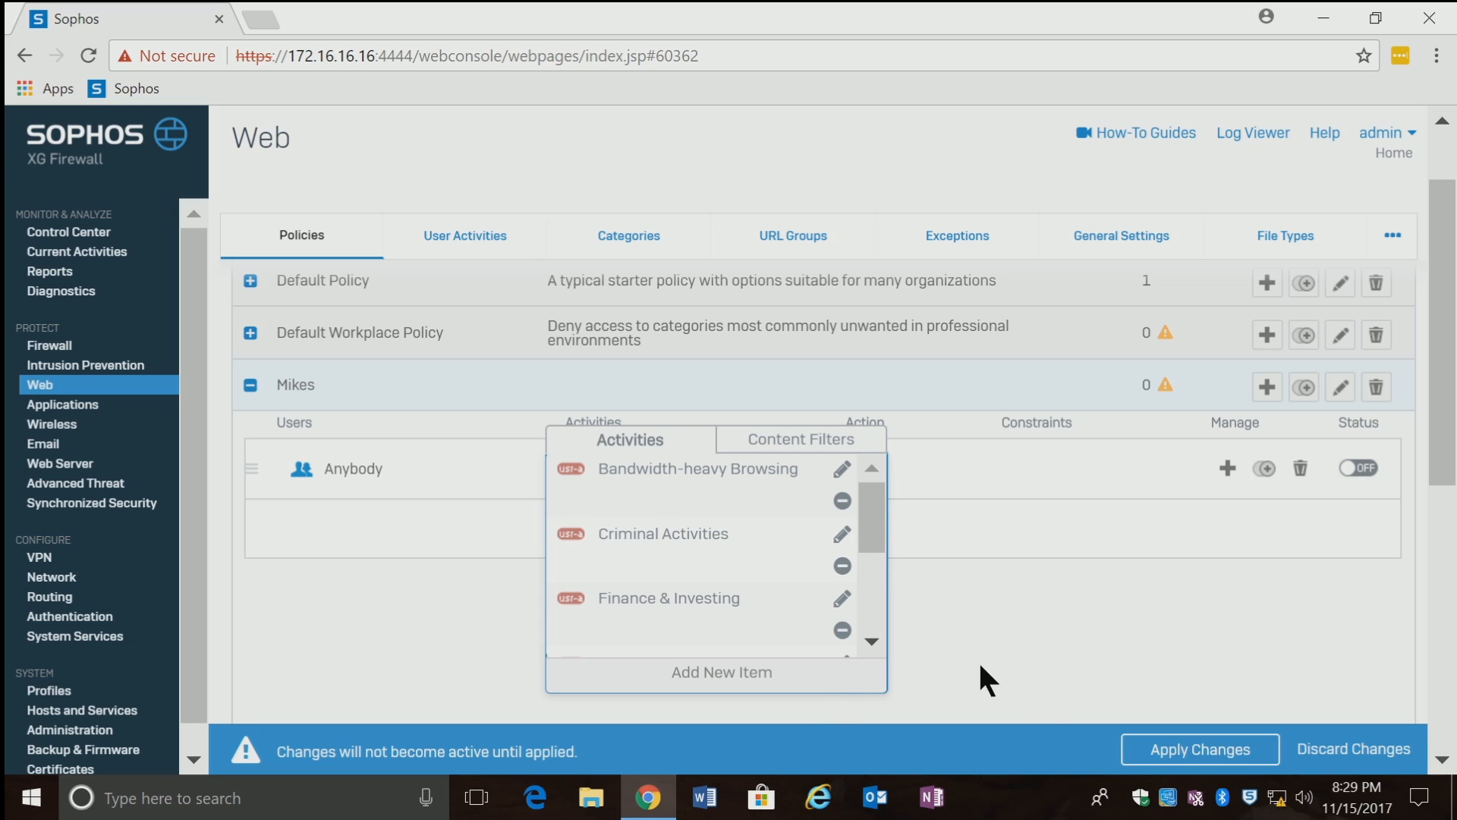
pyautogui.click(1030, 605)
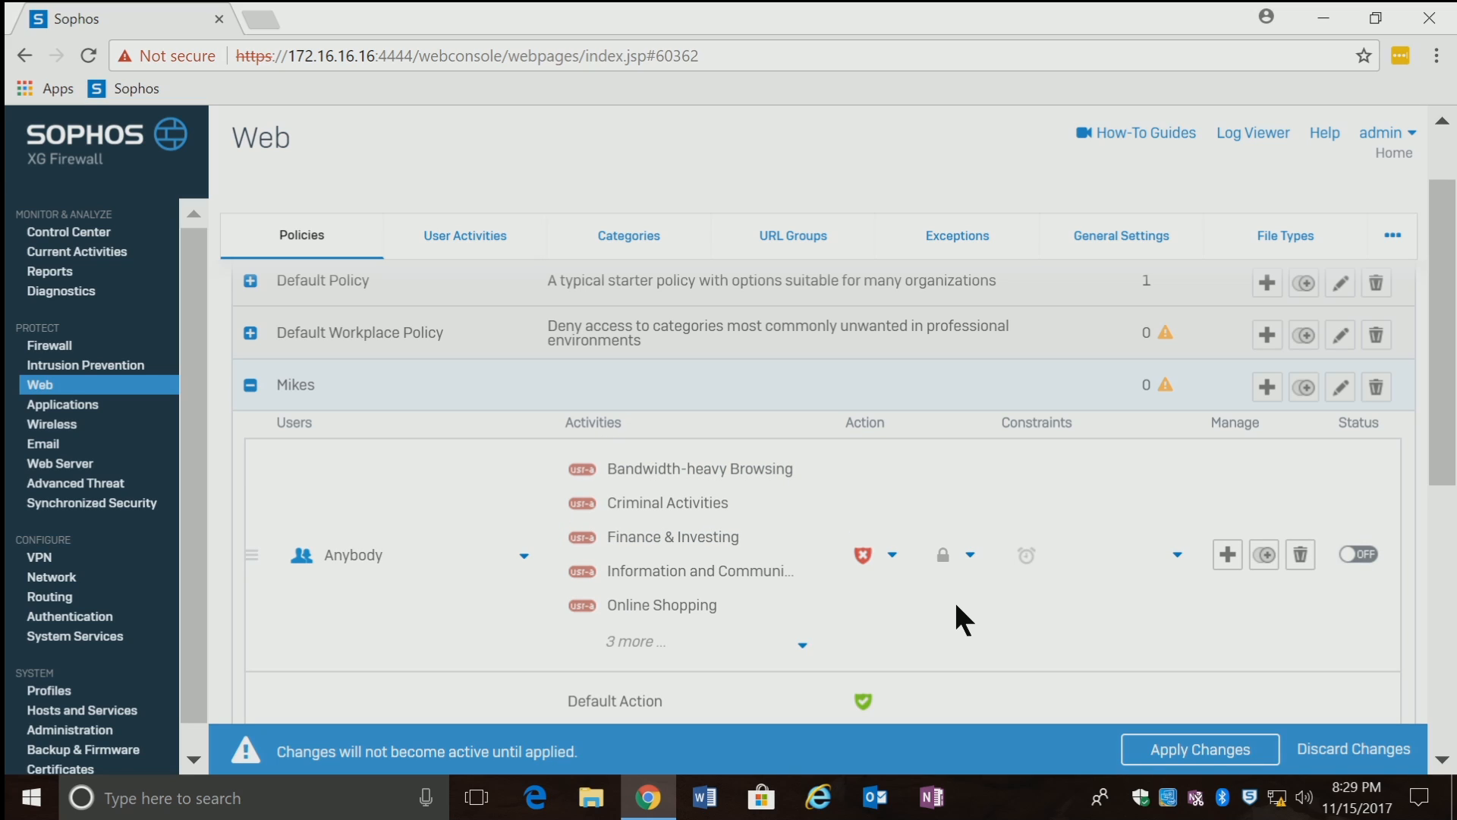
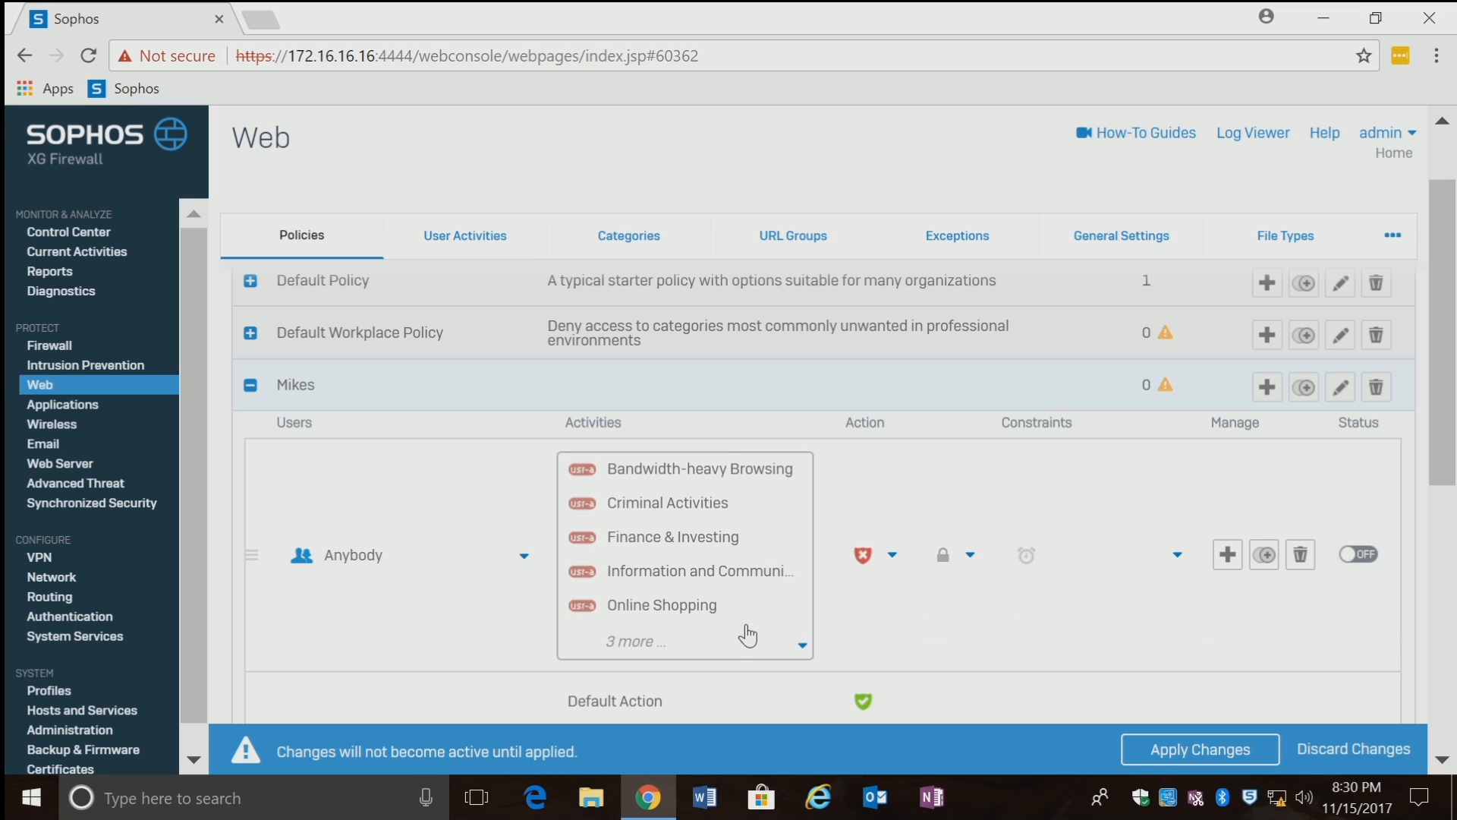
pyautogui.click(801, 651)
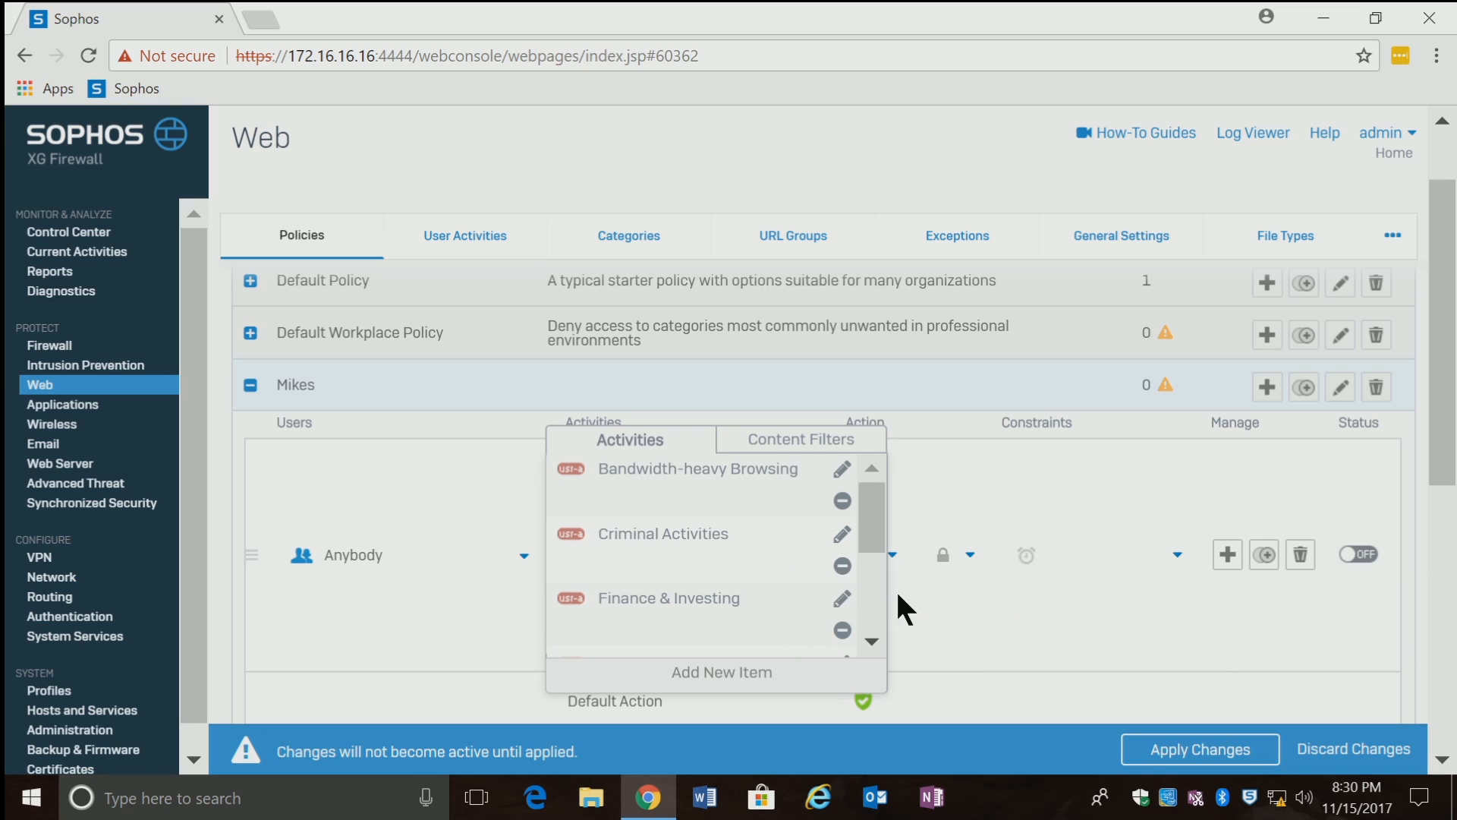
pyautogui.click(957, 614)
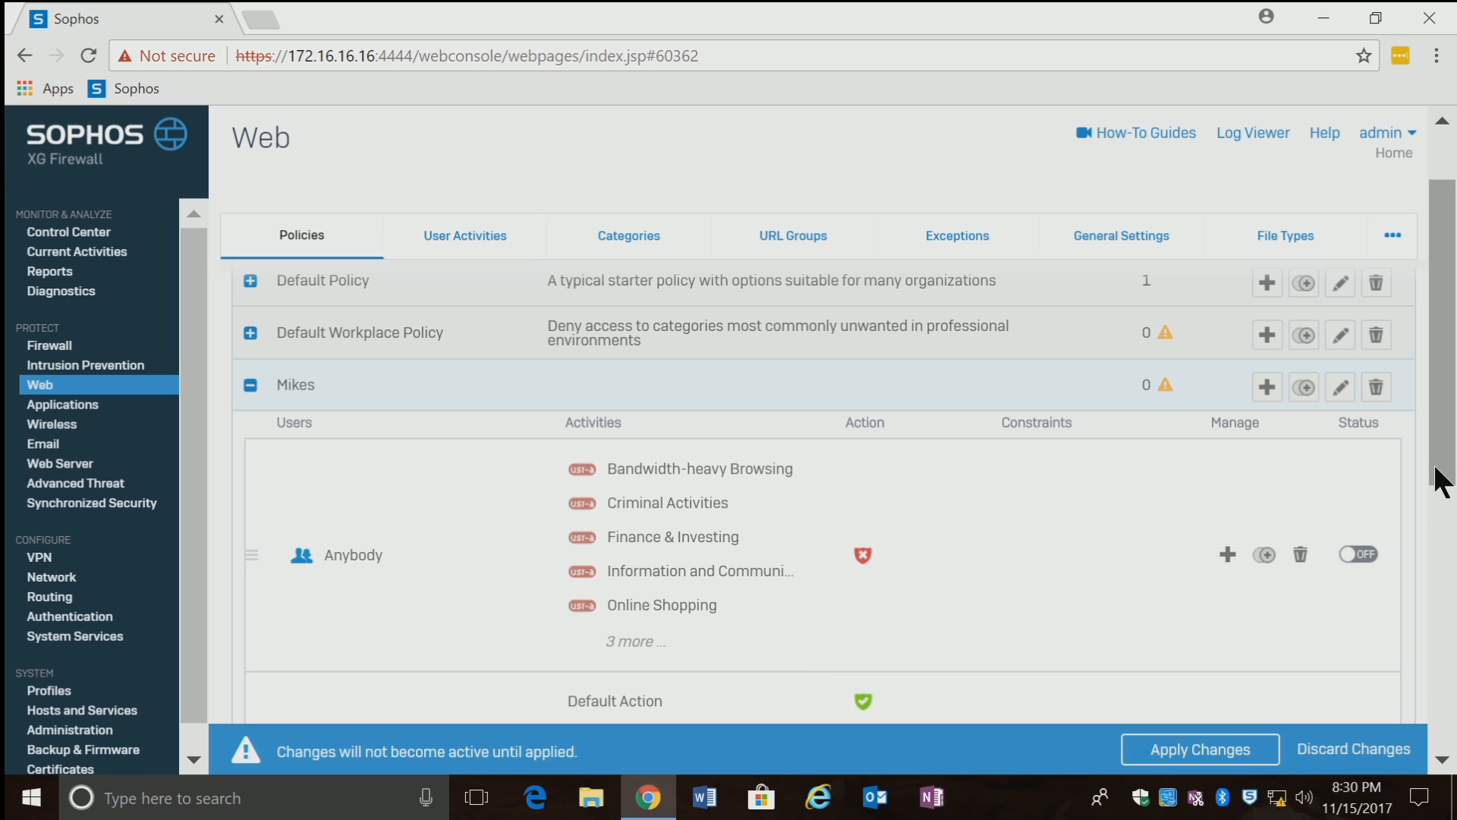
# Step: Add a second rule below the existing Anybody rule in the new web policy
pyautogui.moveTo(1439, 482); pyautogui.dragTo(1444, 513)
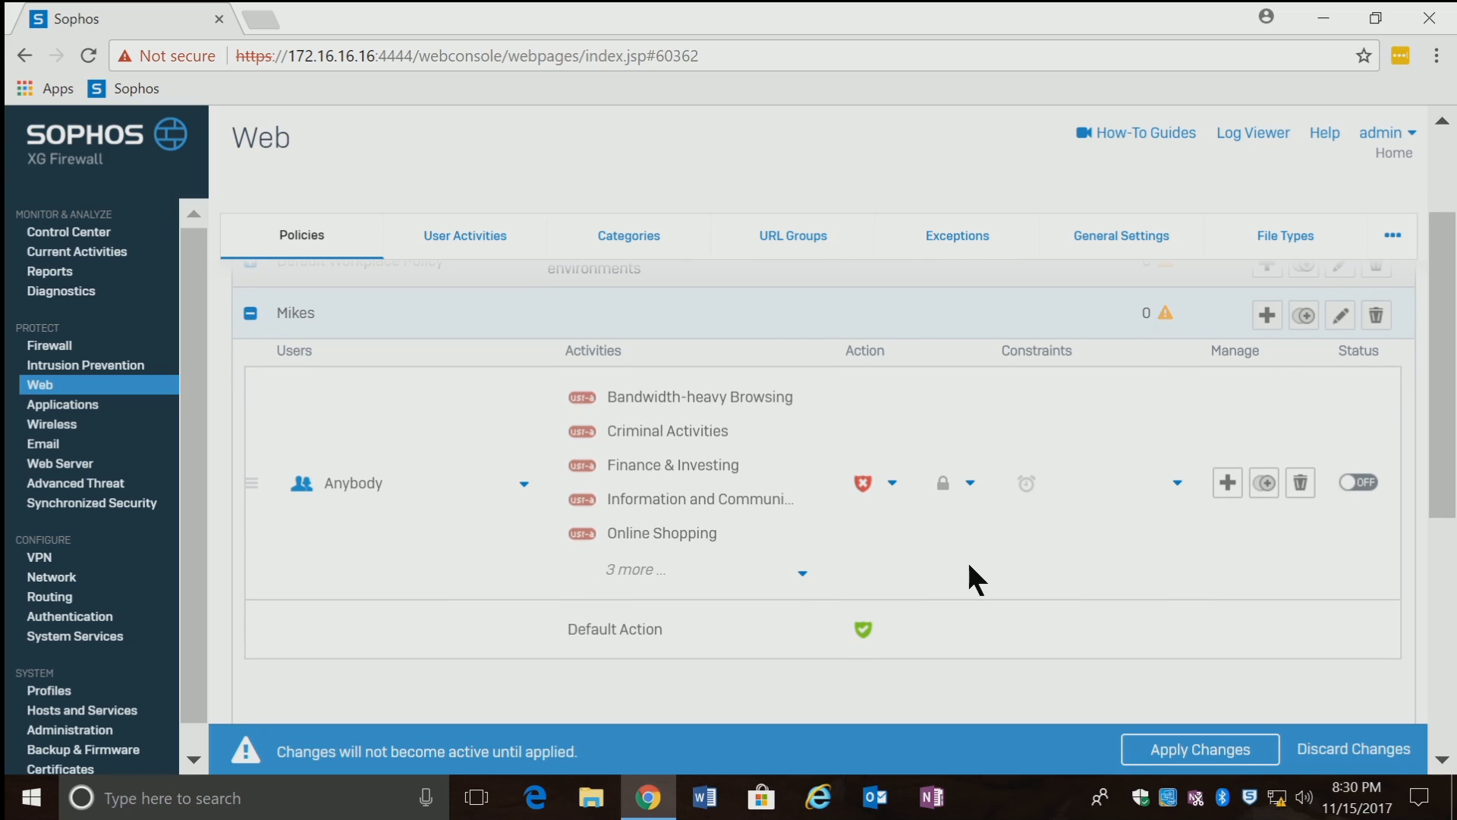
pyautogui.click(1227, 483)
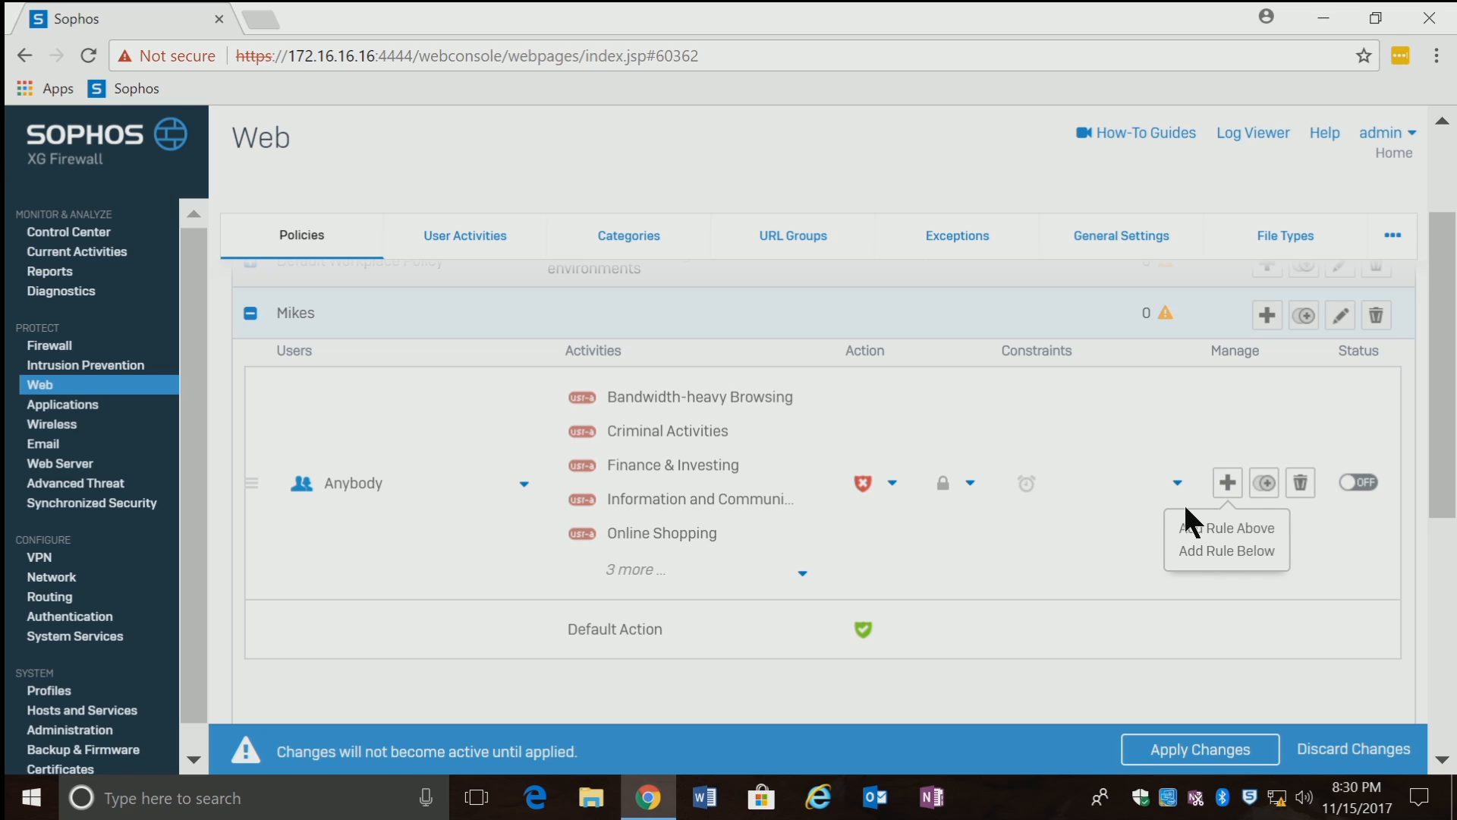
pyautogui.click(1215, 554)
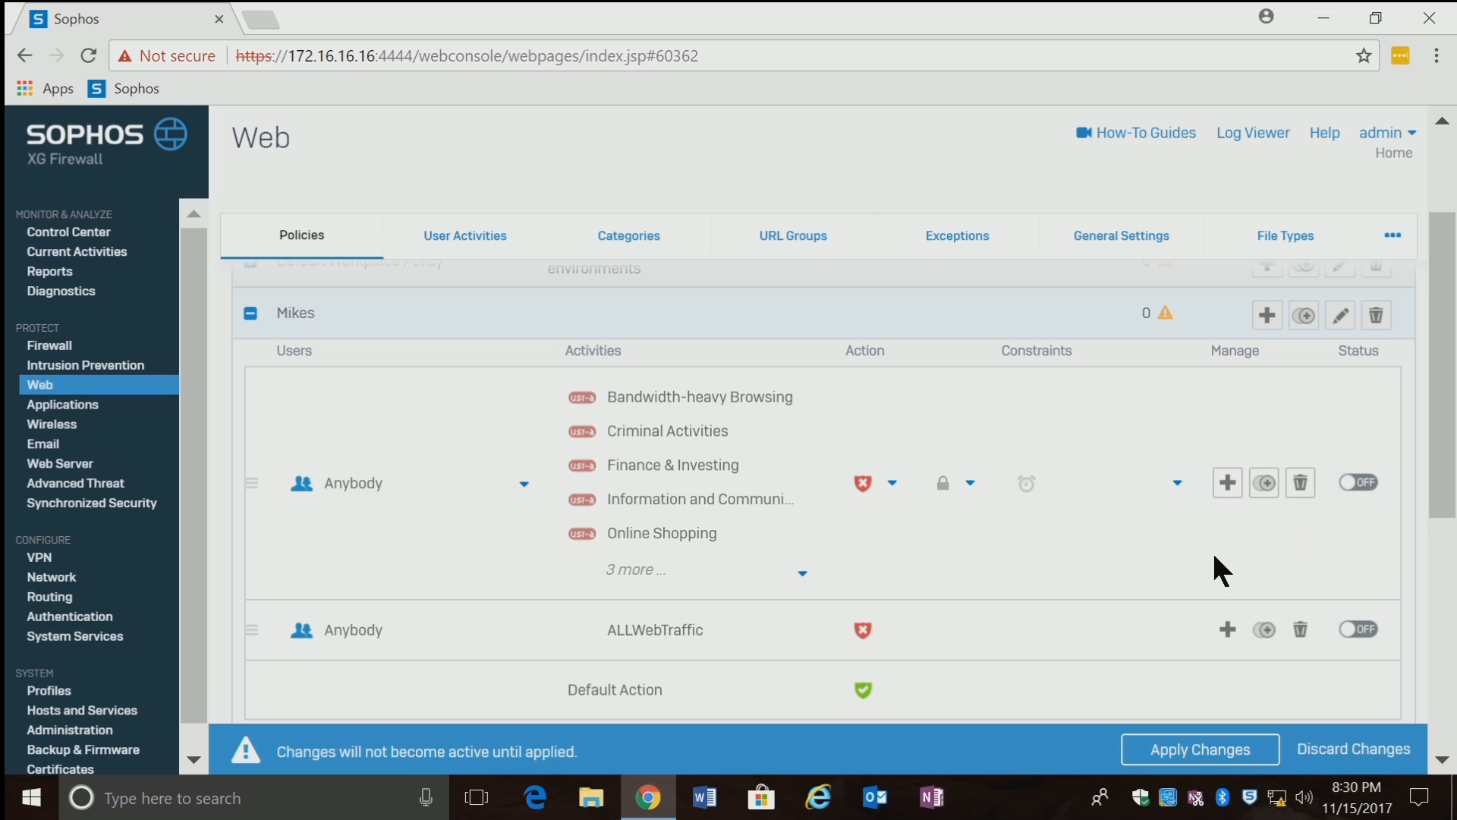
# Step: Open the second rule's activities, deselect ALLWebTraffic, and show all activity types
pyautogui.click(654, 636)
pyautogui.click(695, 687)
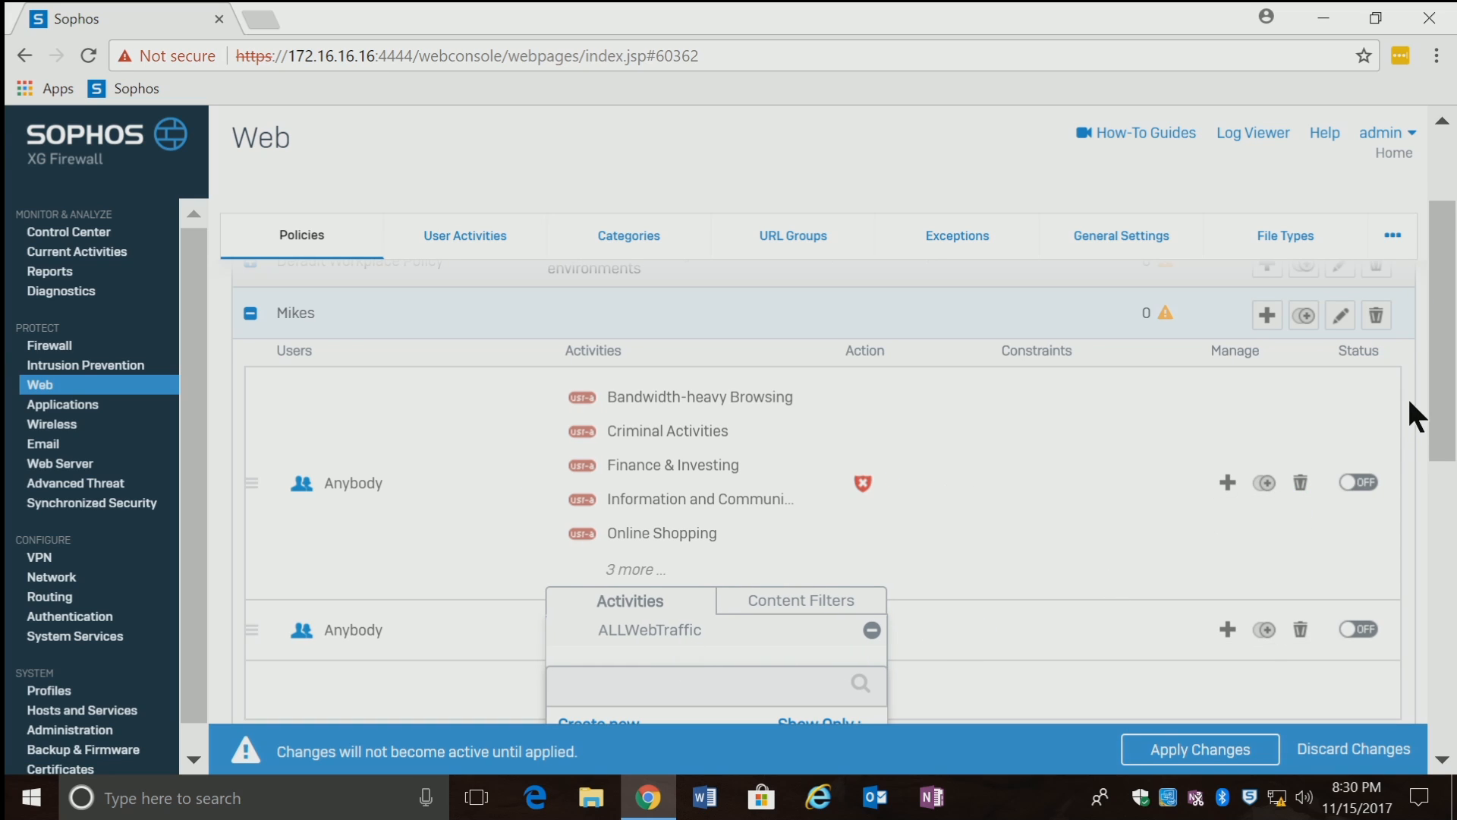
pyautogui.moveTo(1450, 413); pyautogui.dragTo(1449, 518)
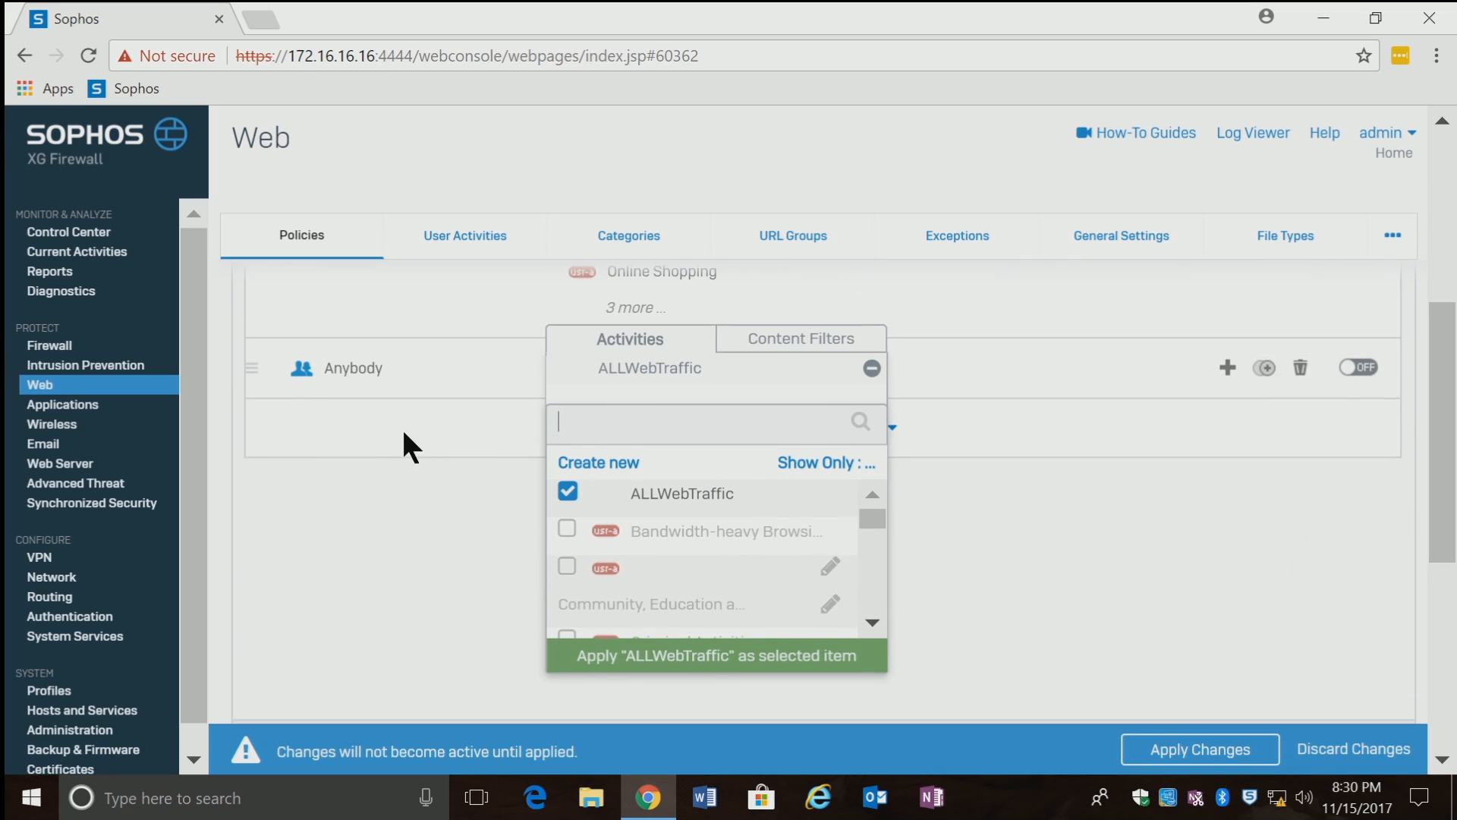
pyautogui.click(567, 495)
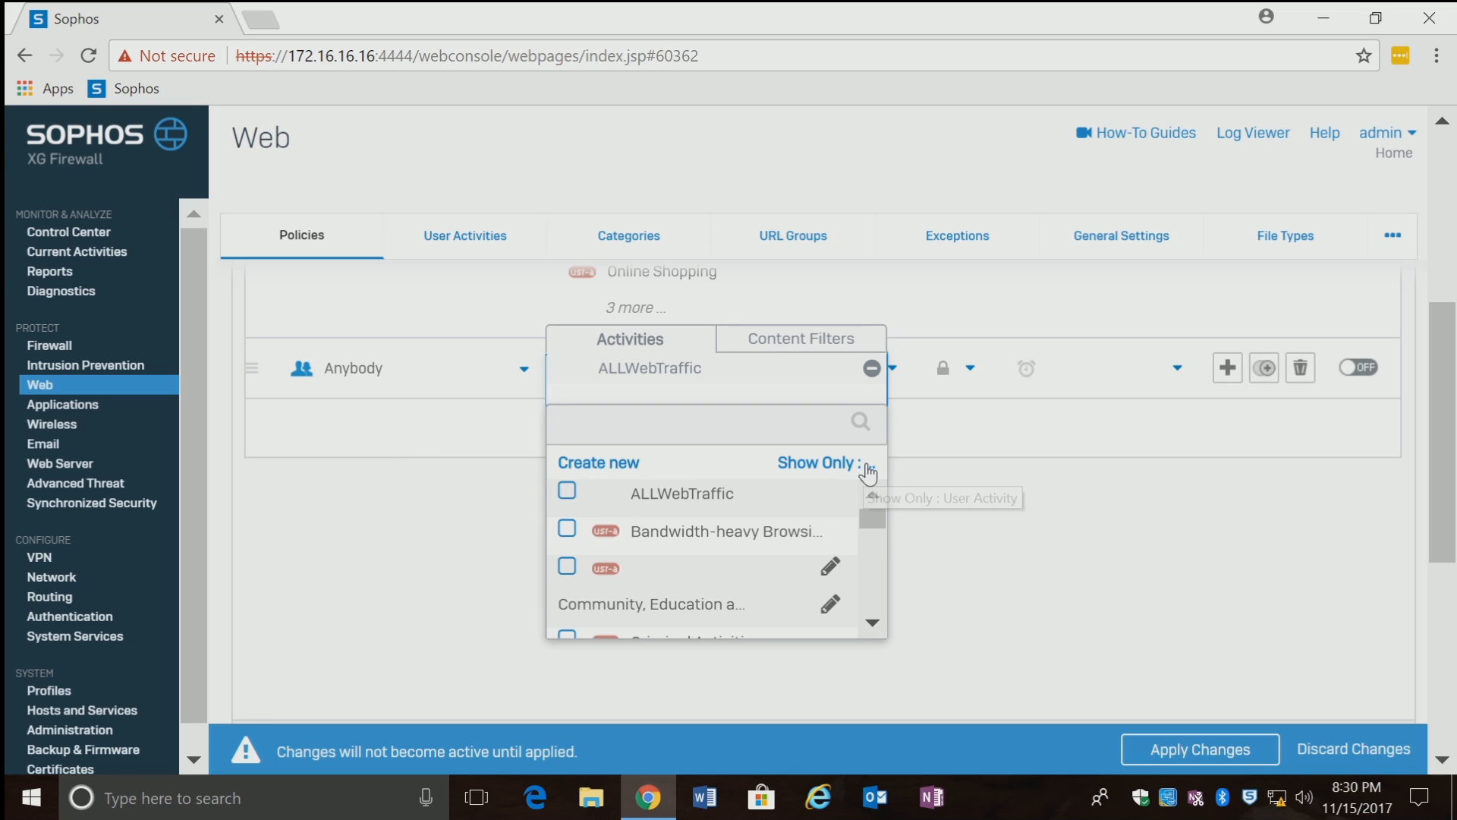
pyautogui.click(858, 469)
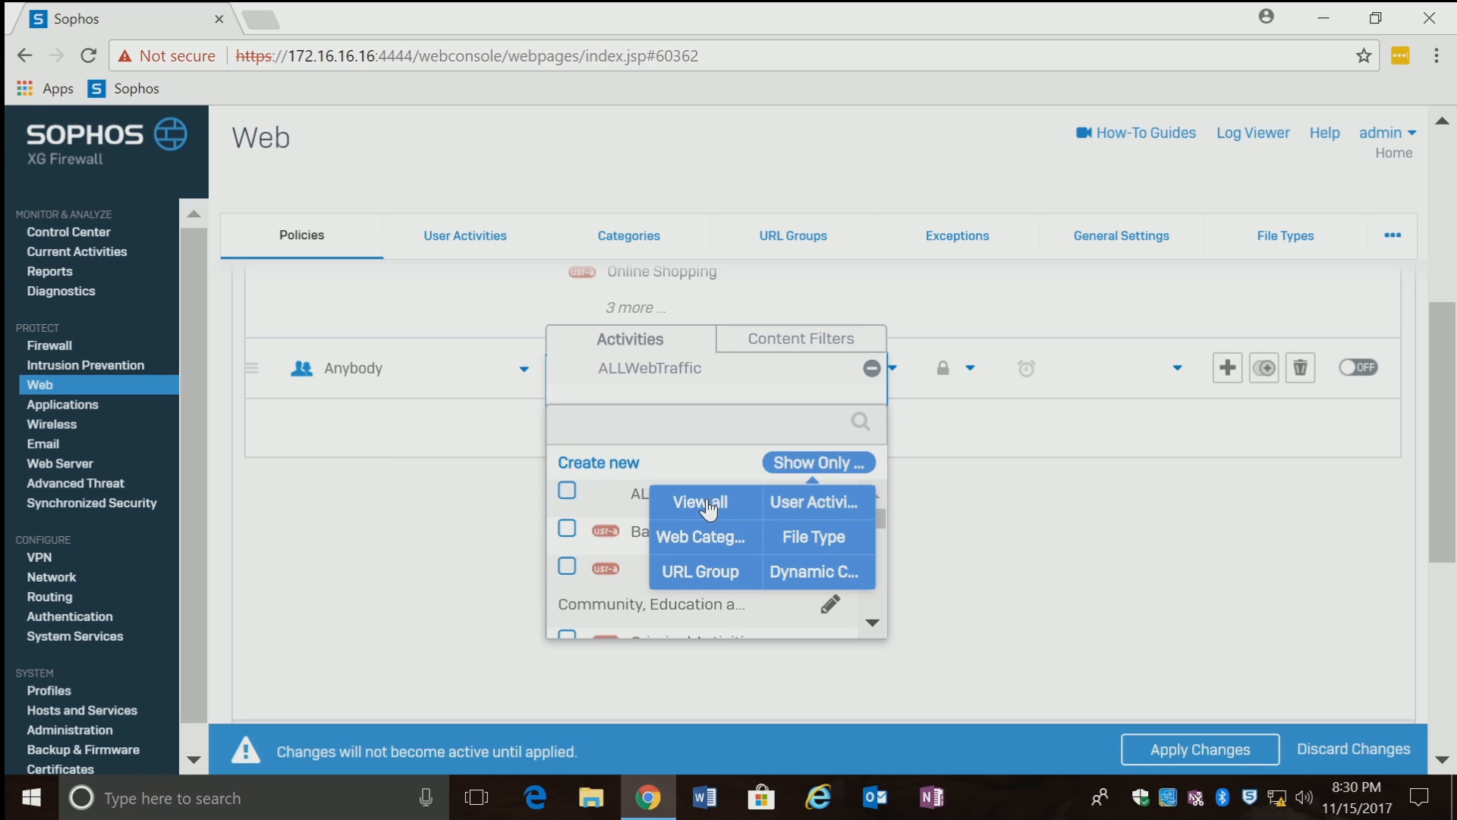
pyautogui.click(748, 507)
# Step: Select the Software Updates and Spam URLs categories and apply them as the second rule's activities
pyautogui.moveTo(865, 534); pyautogui.dragTo(867, 593)
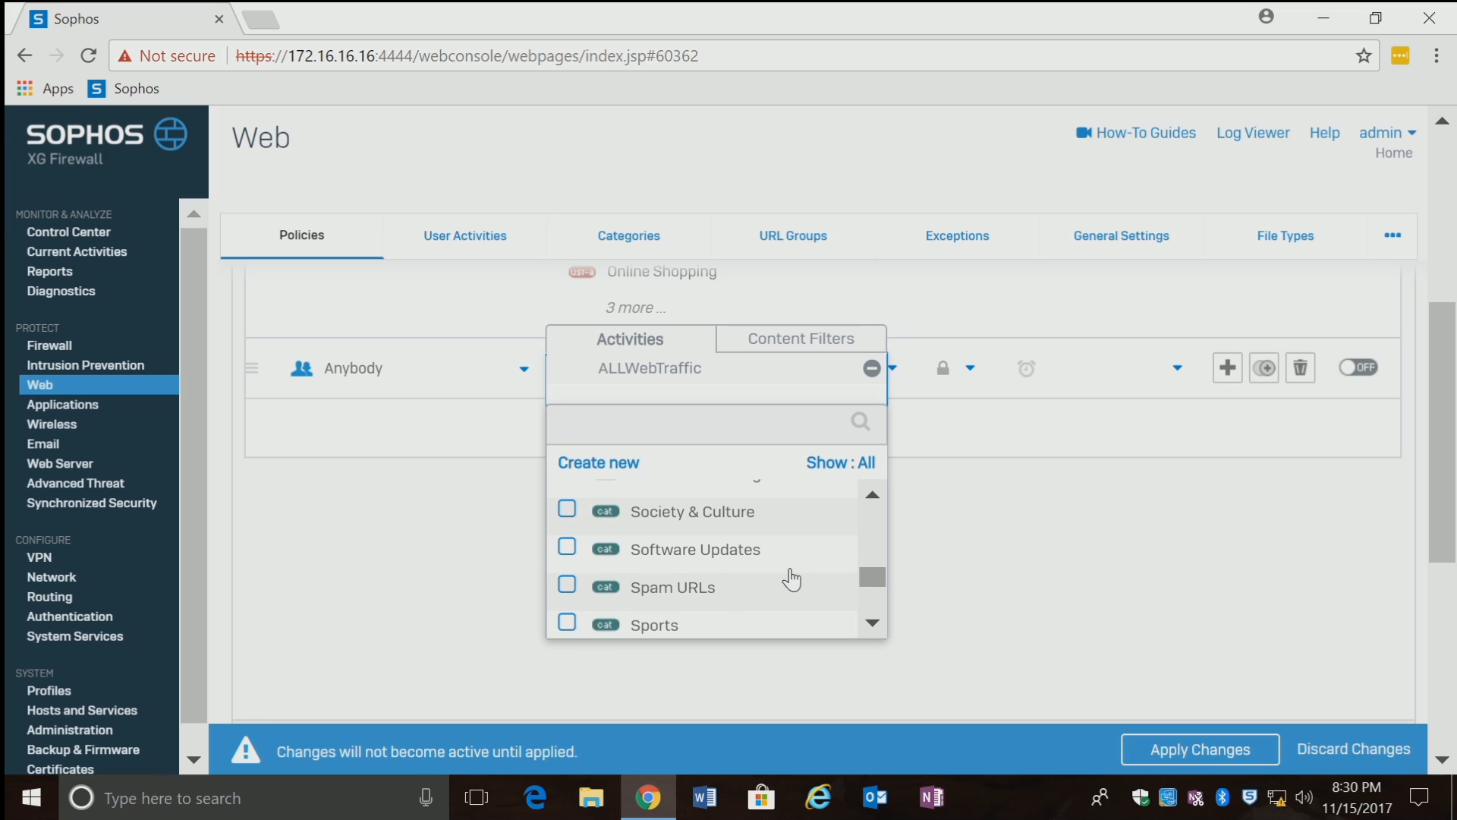
pyautogui.click(568, 549)
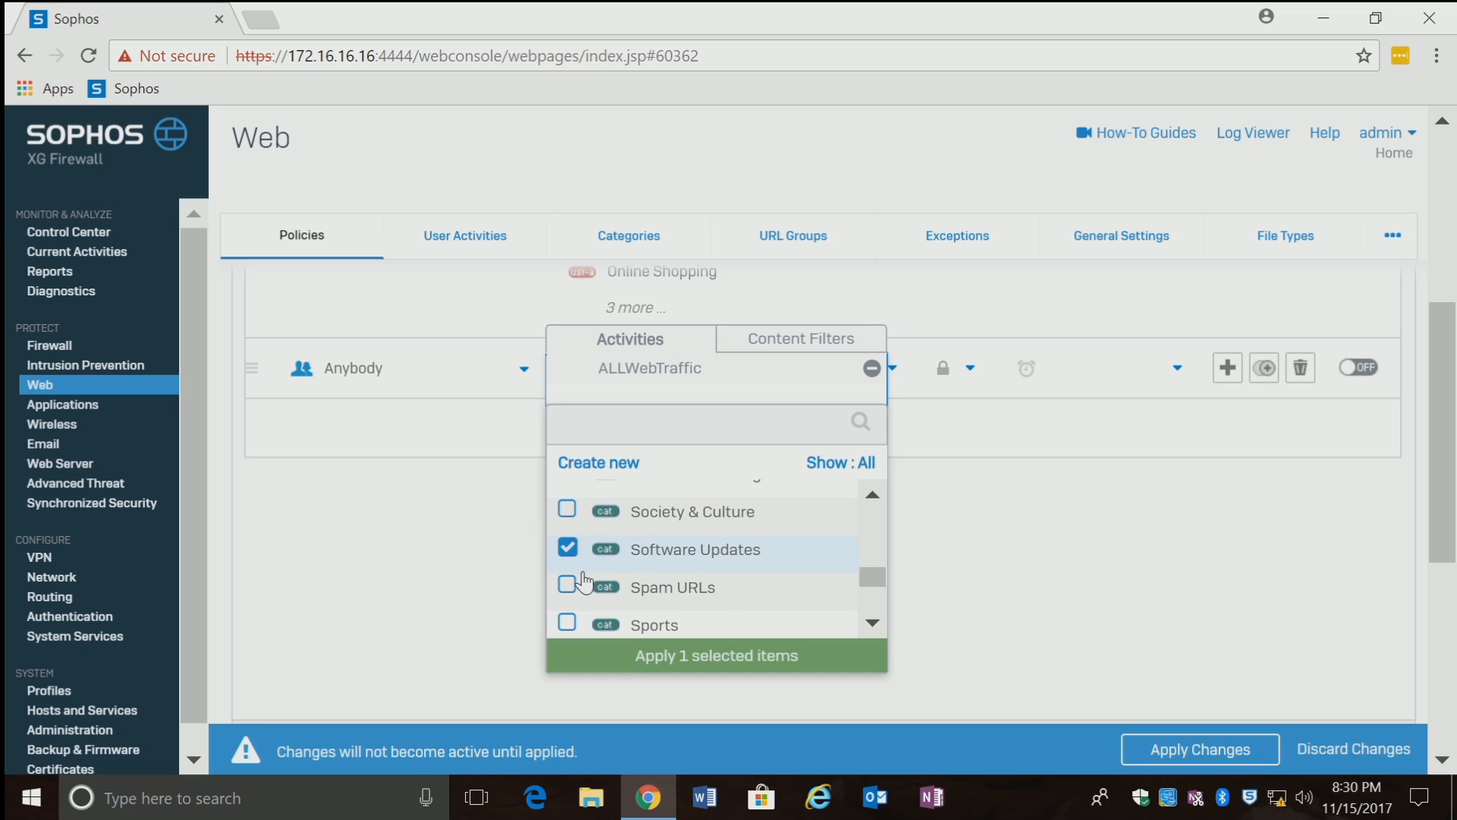
pyautogui.click(566, 588)
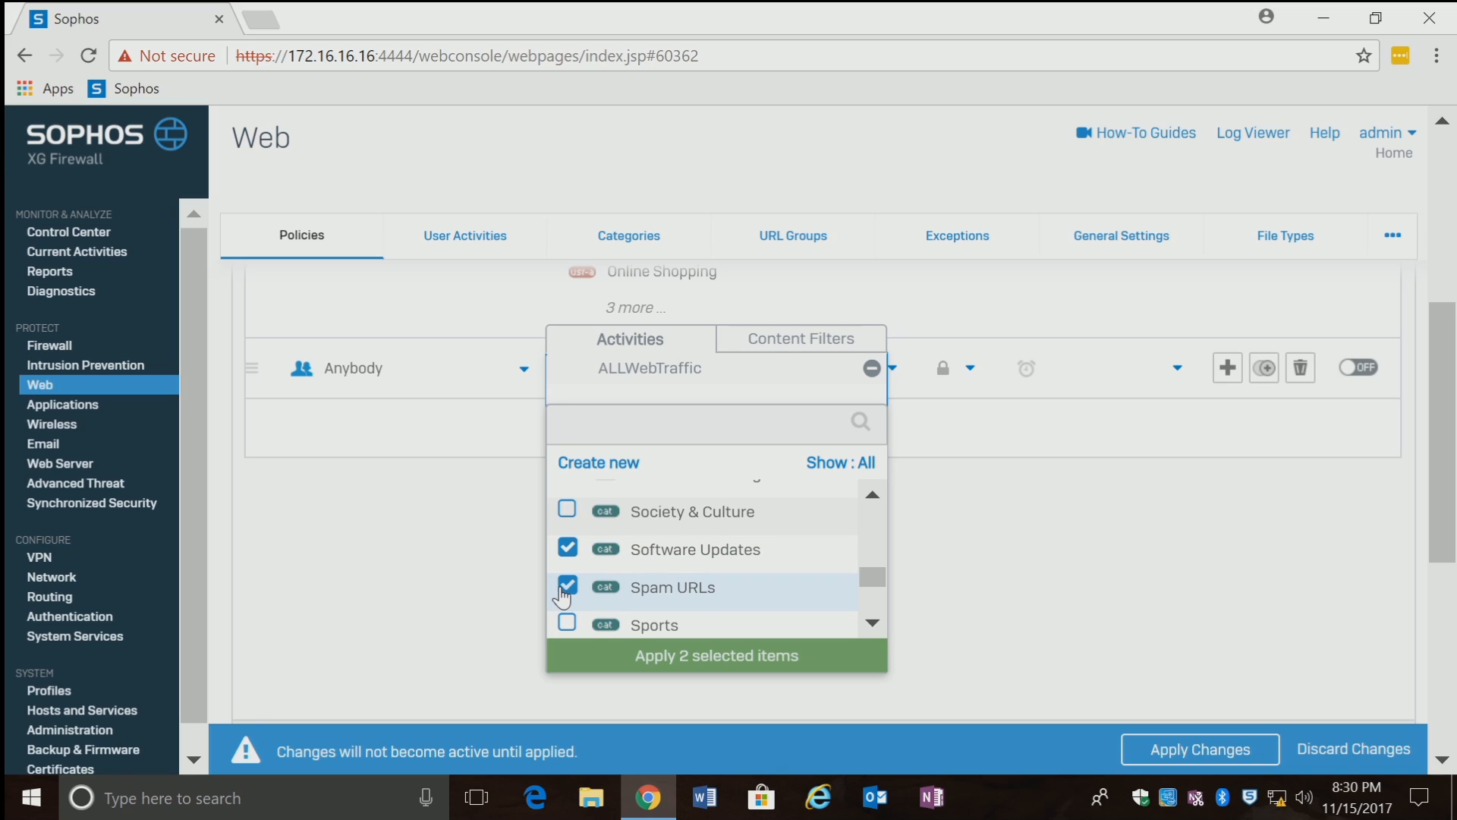
pyautogui.click(624, 657)
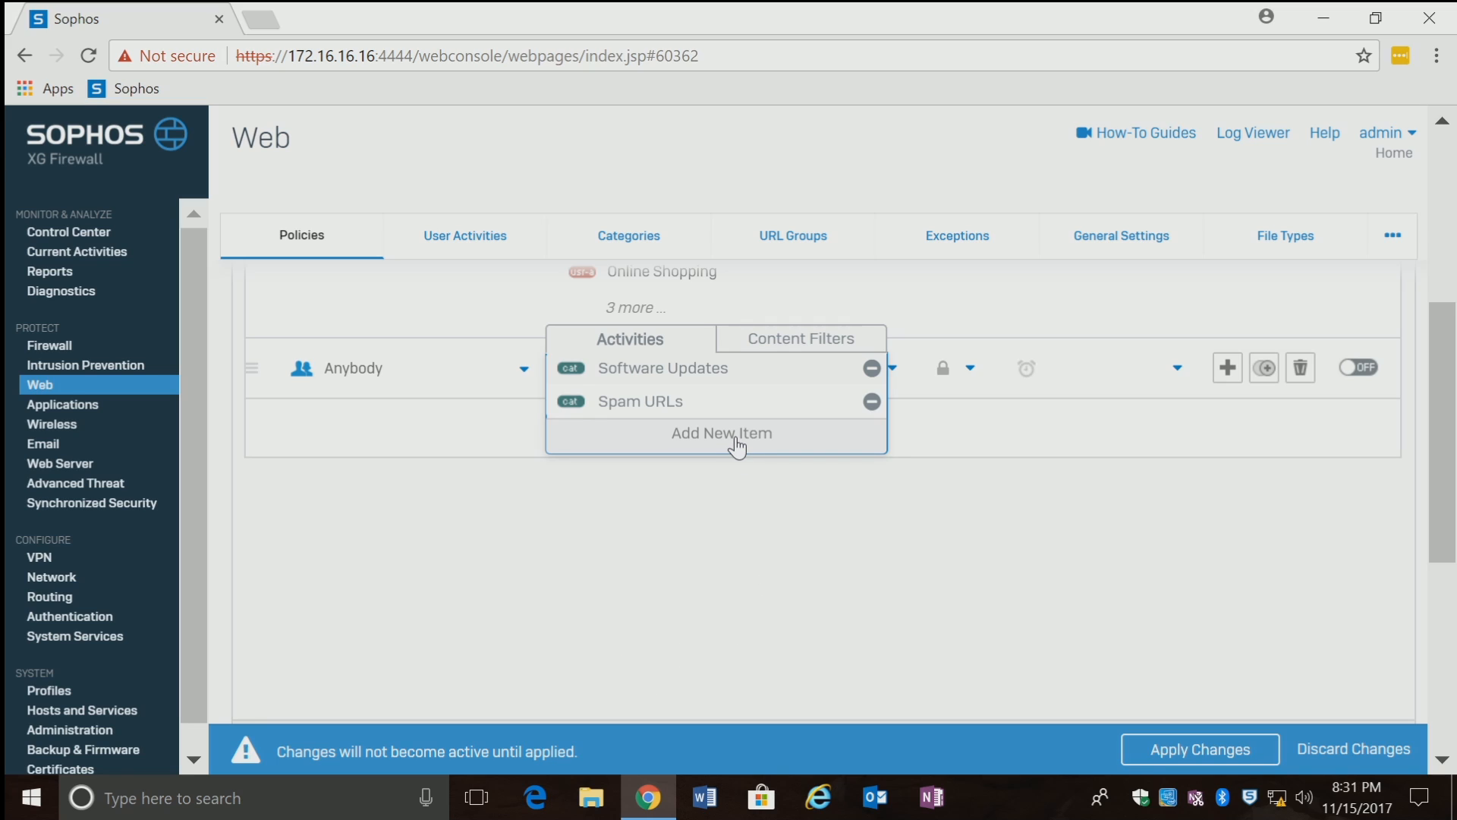
# Step: Turn on both Anybody rules in the custom web policy and apply the changes
pyautogui.click(1060, 464)
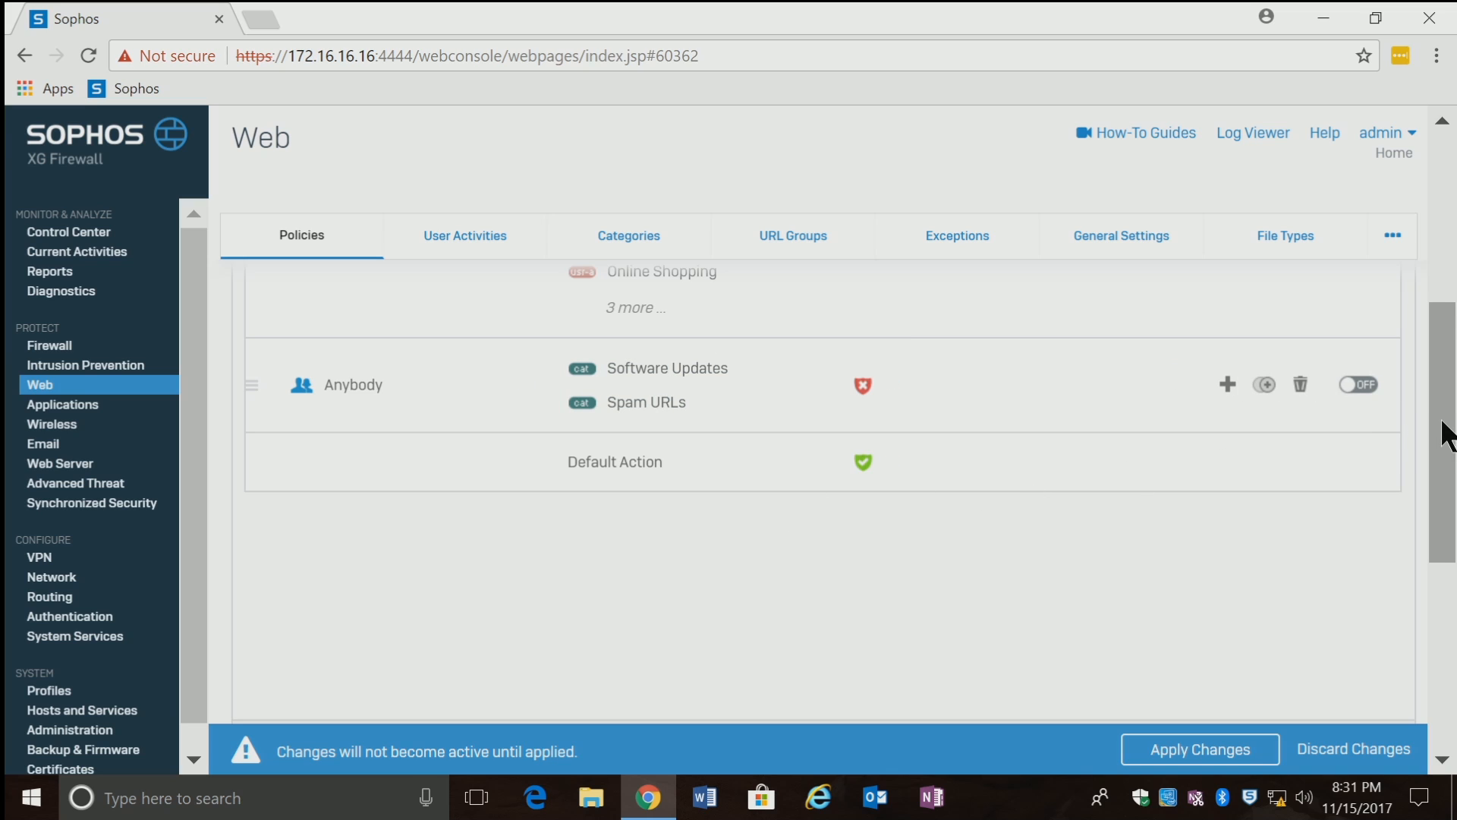
pyautogui.moveTo(1444, 437); pyautogui.dragTo(1414, 353)
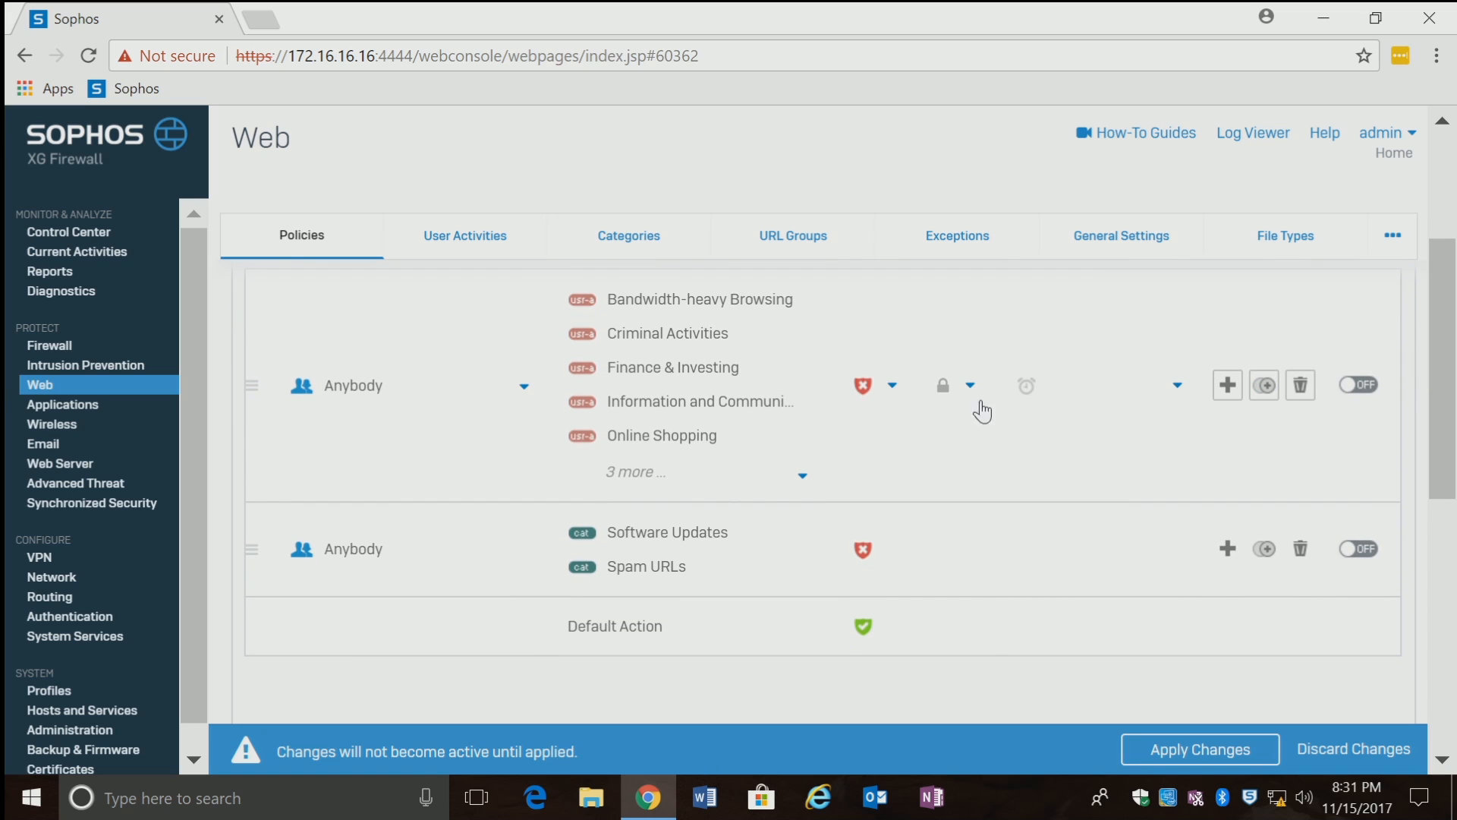
pyautogui.click(1358, 386)
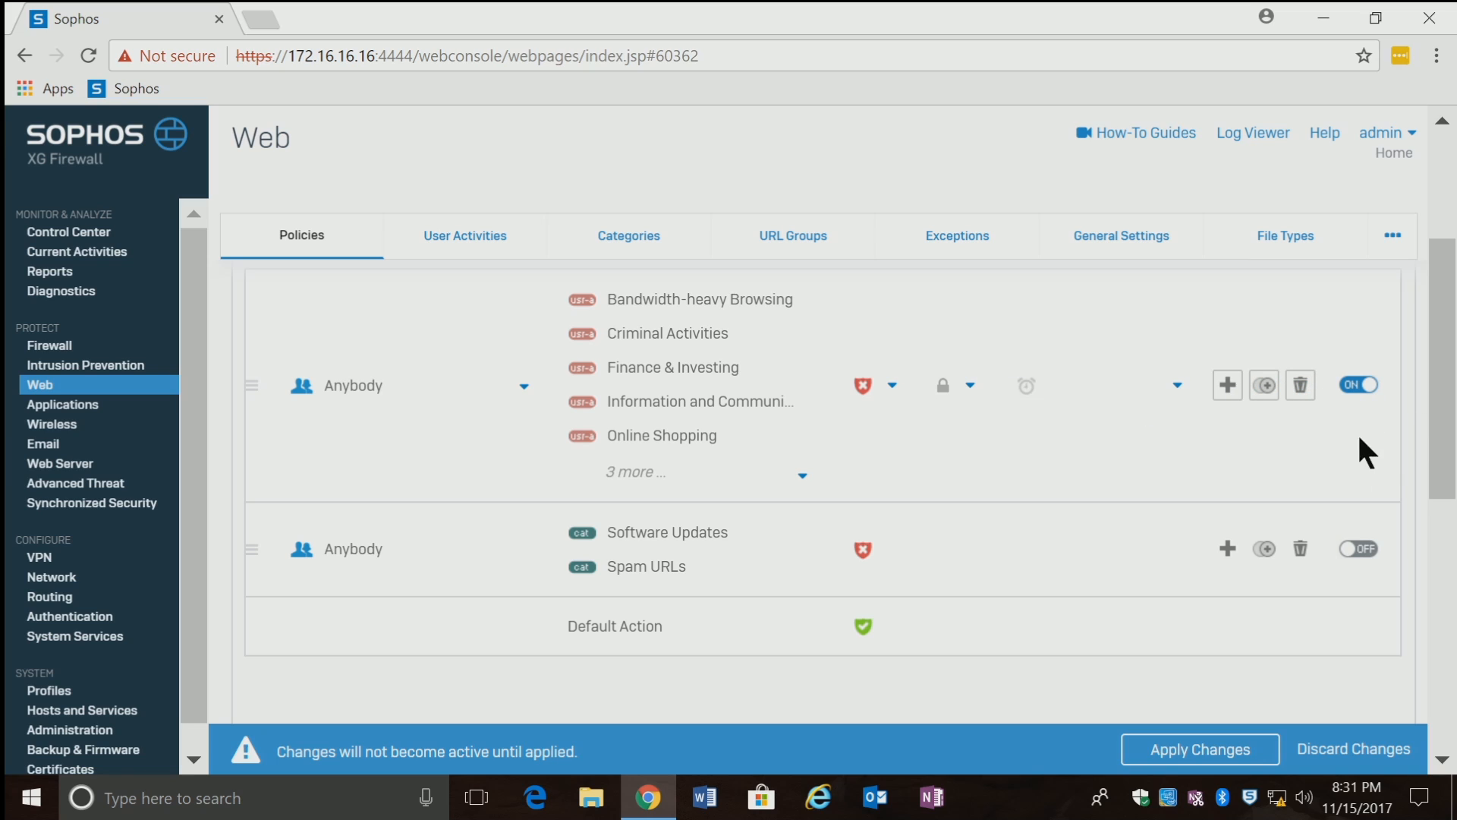
pyautogui.click(1362, 560)
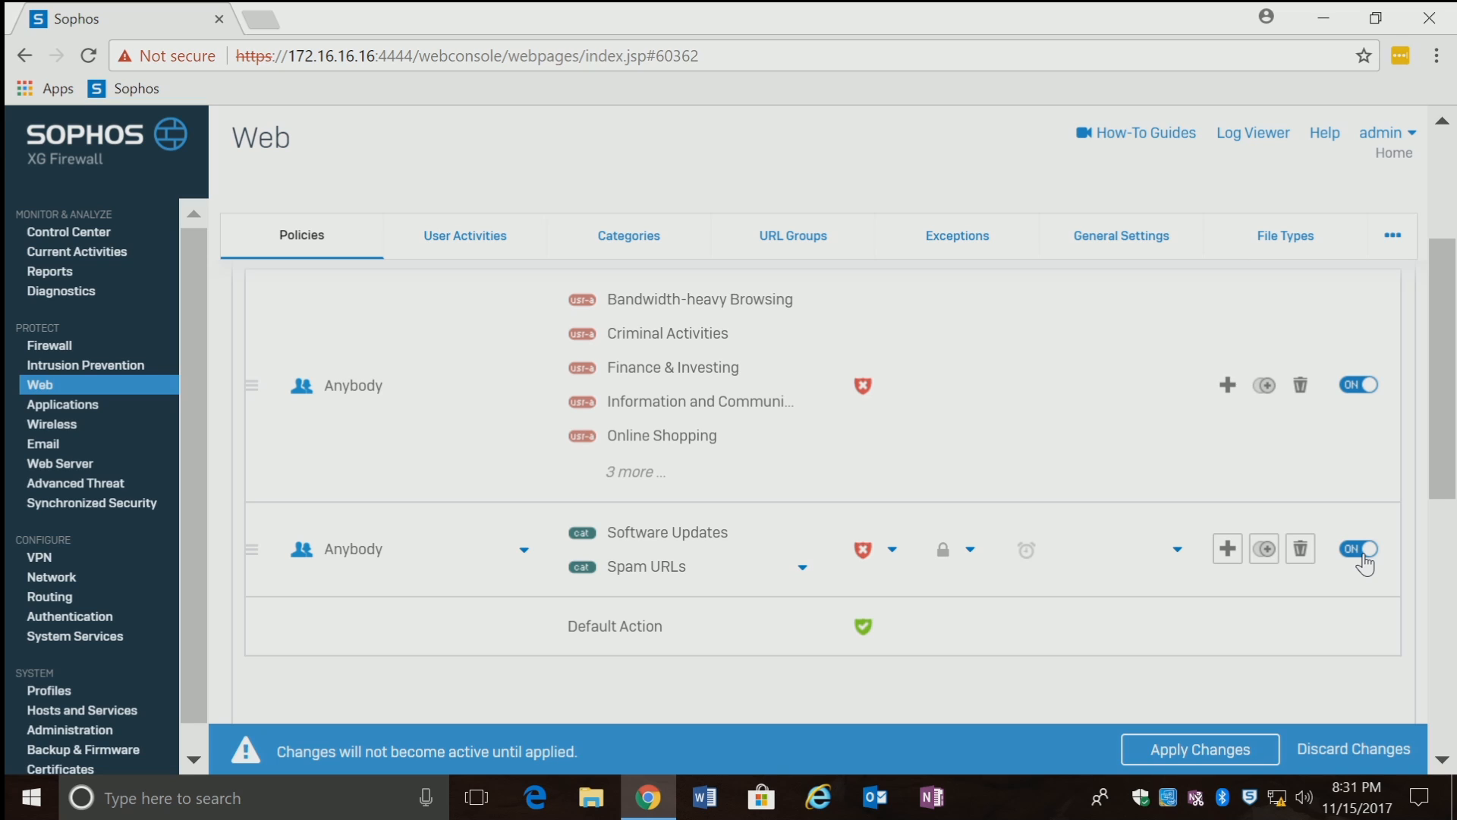
pyautogui.click(1196, 748)
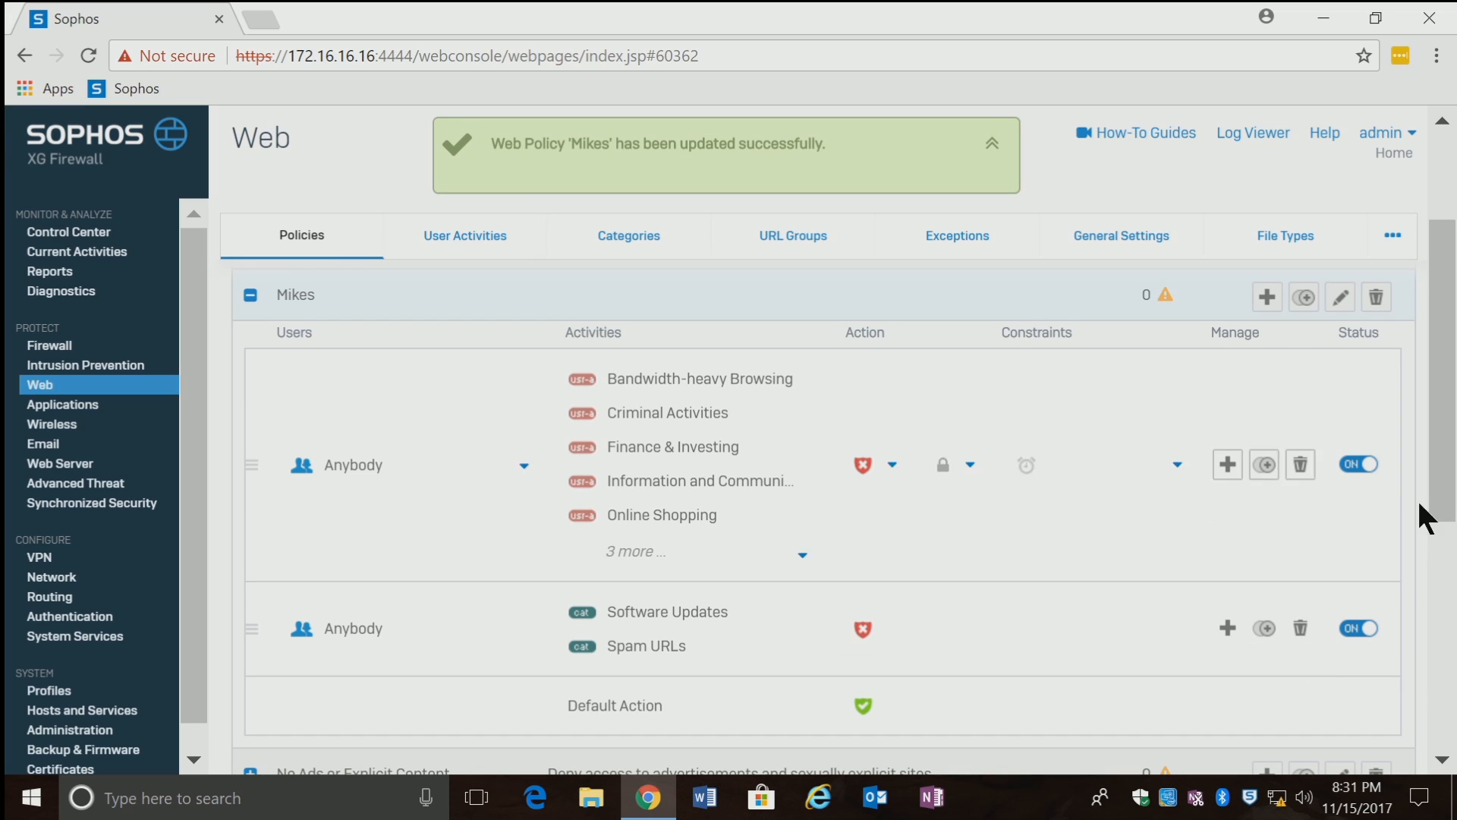
# Step: Expand the Default Policy and review its web filtering rules and their status
pyautogui.moveTo(1431, 483); pyautogui.dragTo(1402, 416)
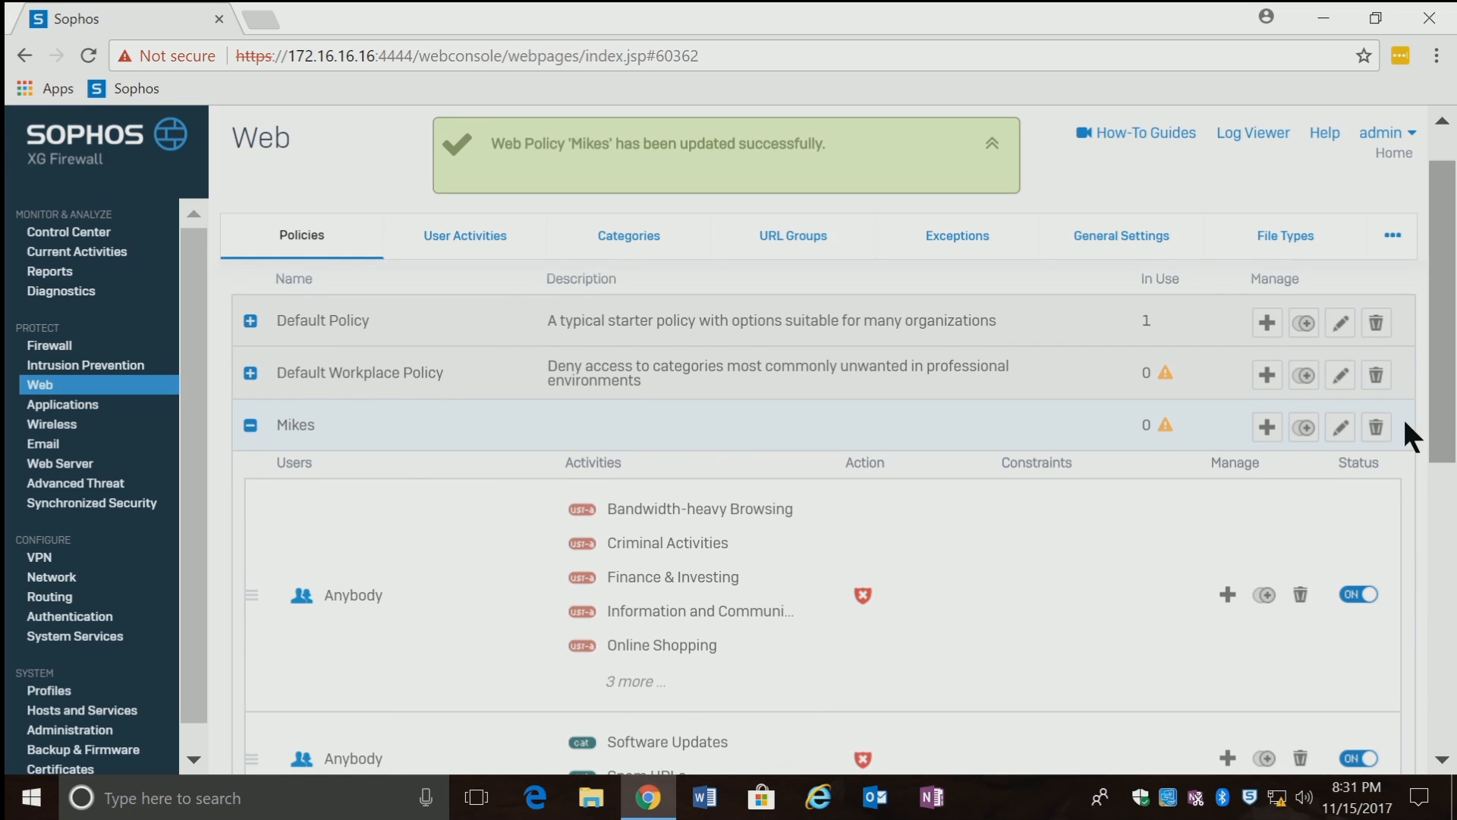
pyautogui.click(249, 320)
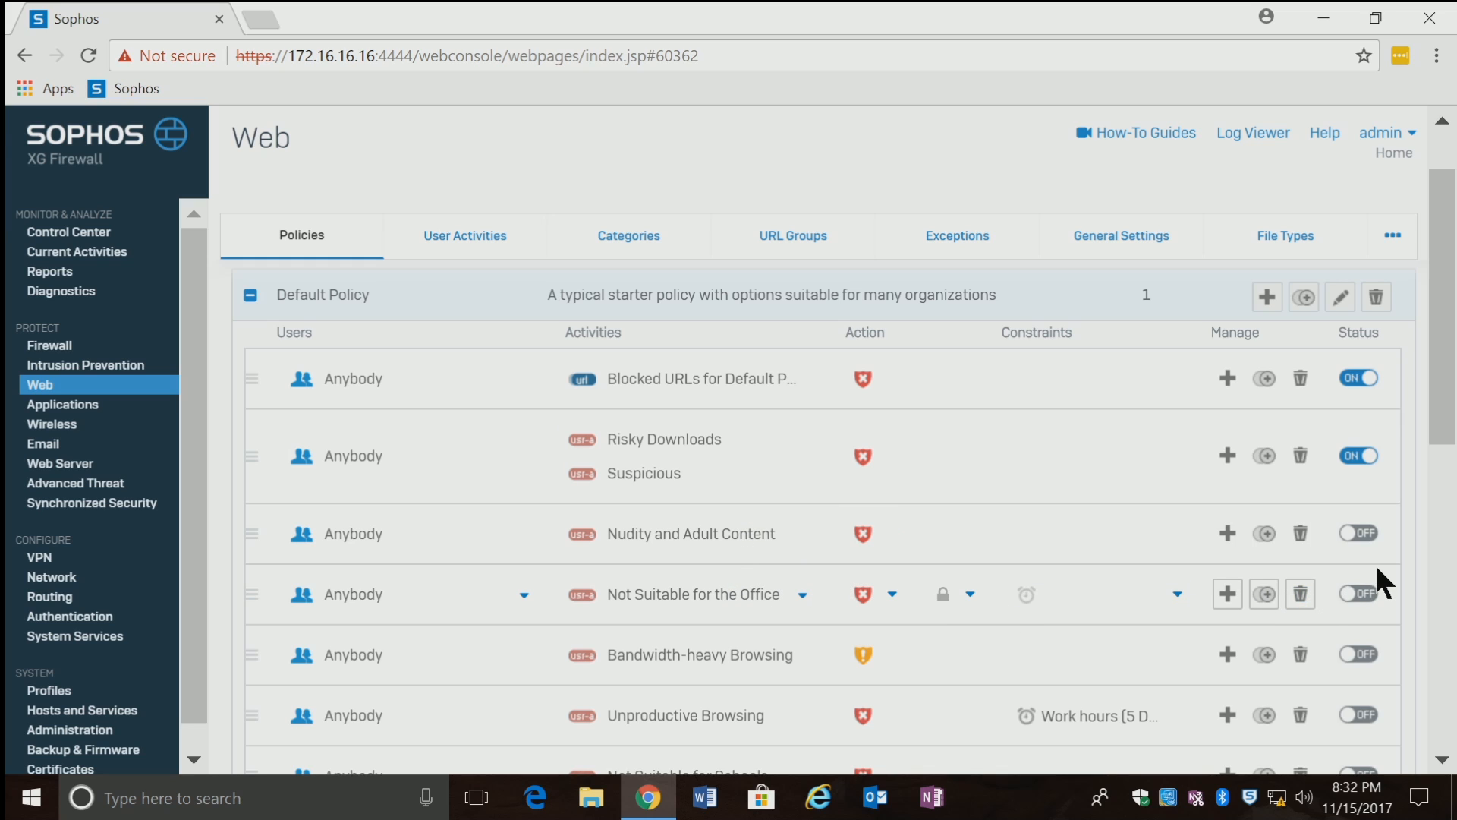
pyautogui.moveTo(1441, 455); pyautogui.dragTo(1444, 516)
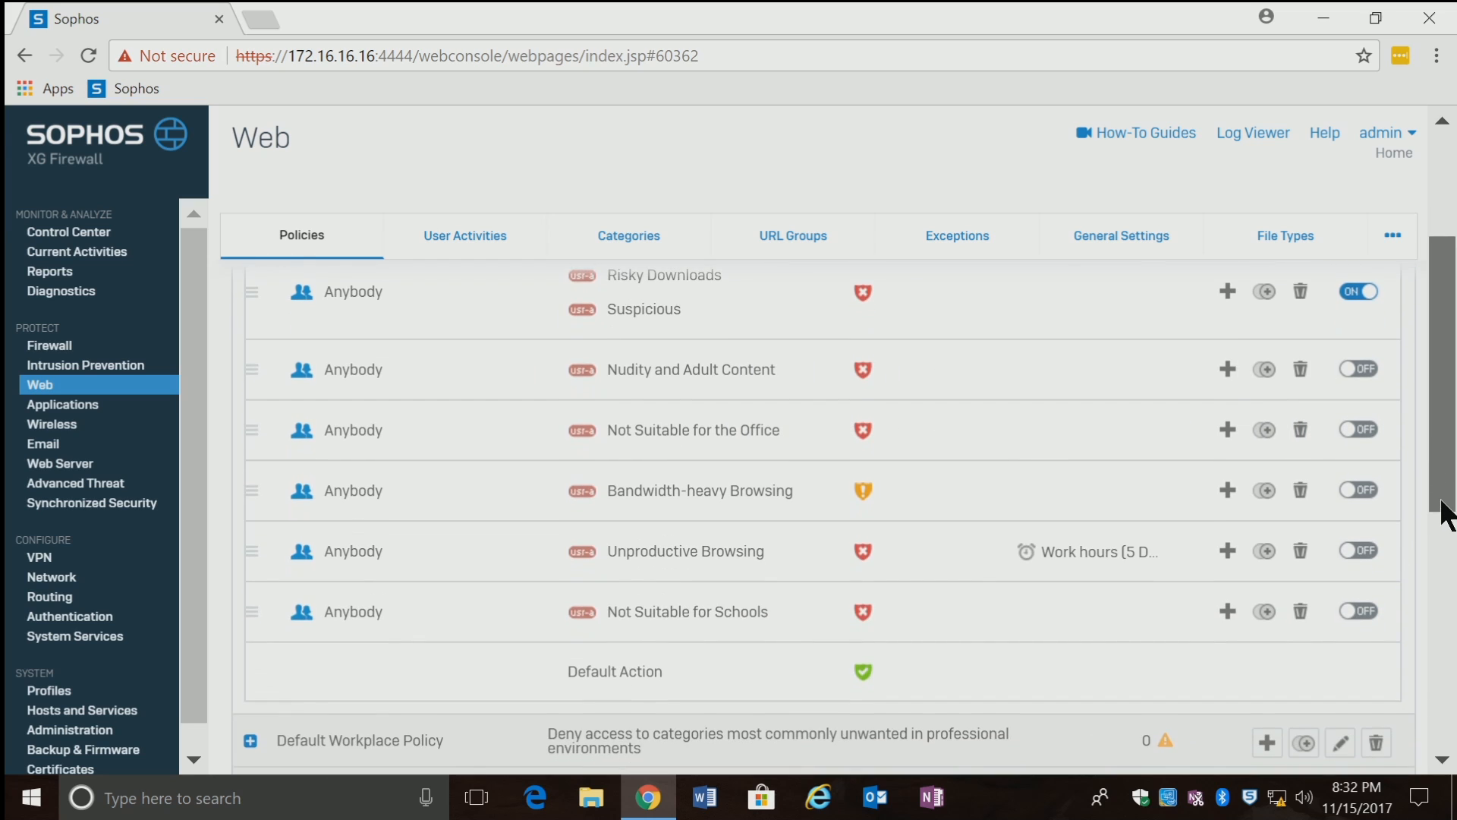
pyautogui.scroll(4, 1441, 494)
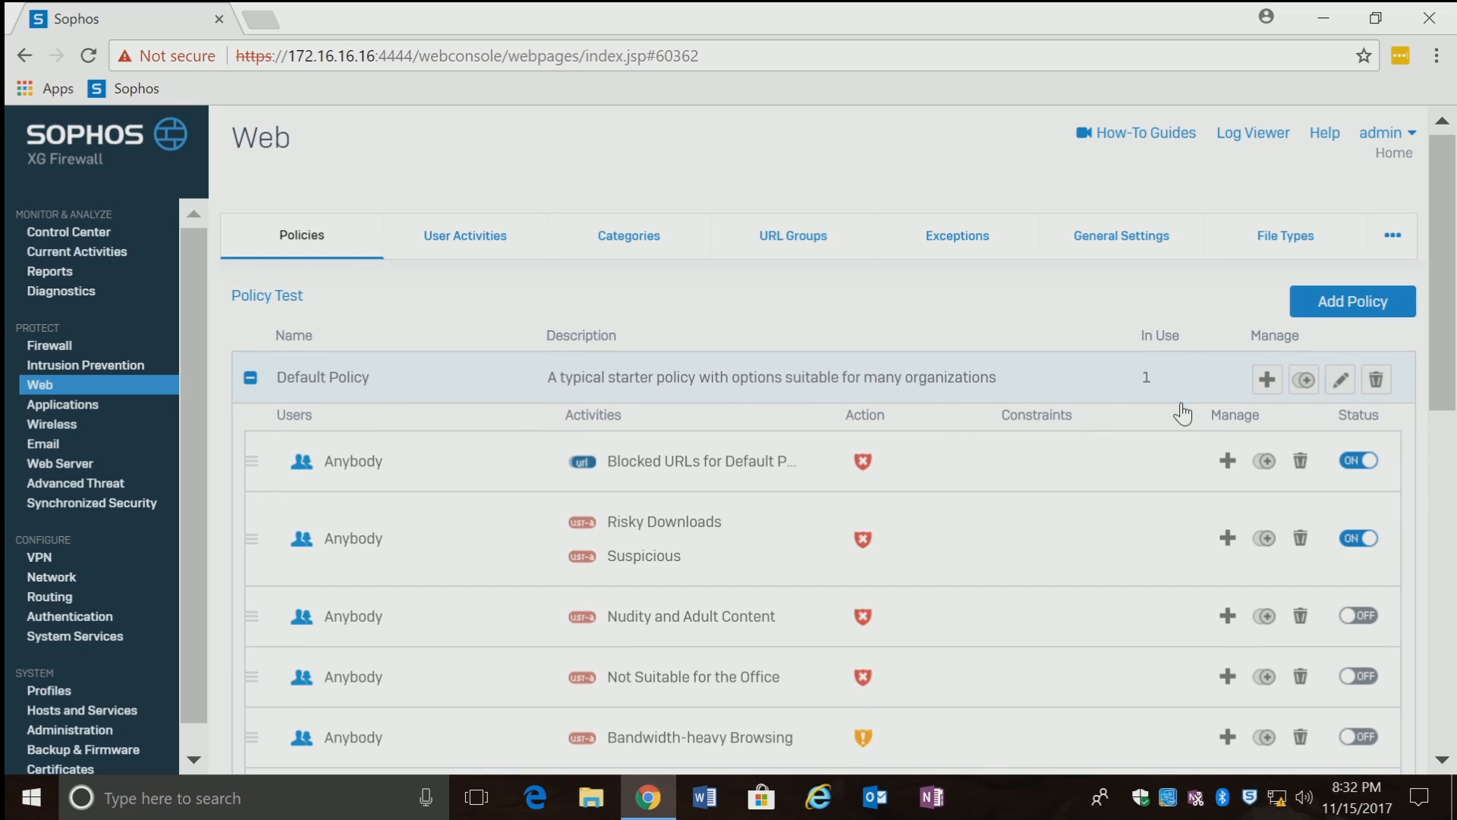
# Step: Reopen the custom web policy and add a third rule below the Software Updates and Spam URLs rule
pyautogui.moveTo(1434, 397); pyautogui.dragTo(1437, 595)
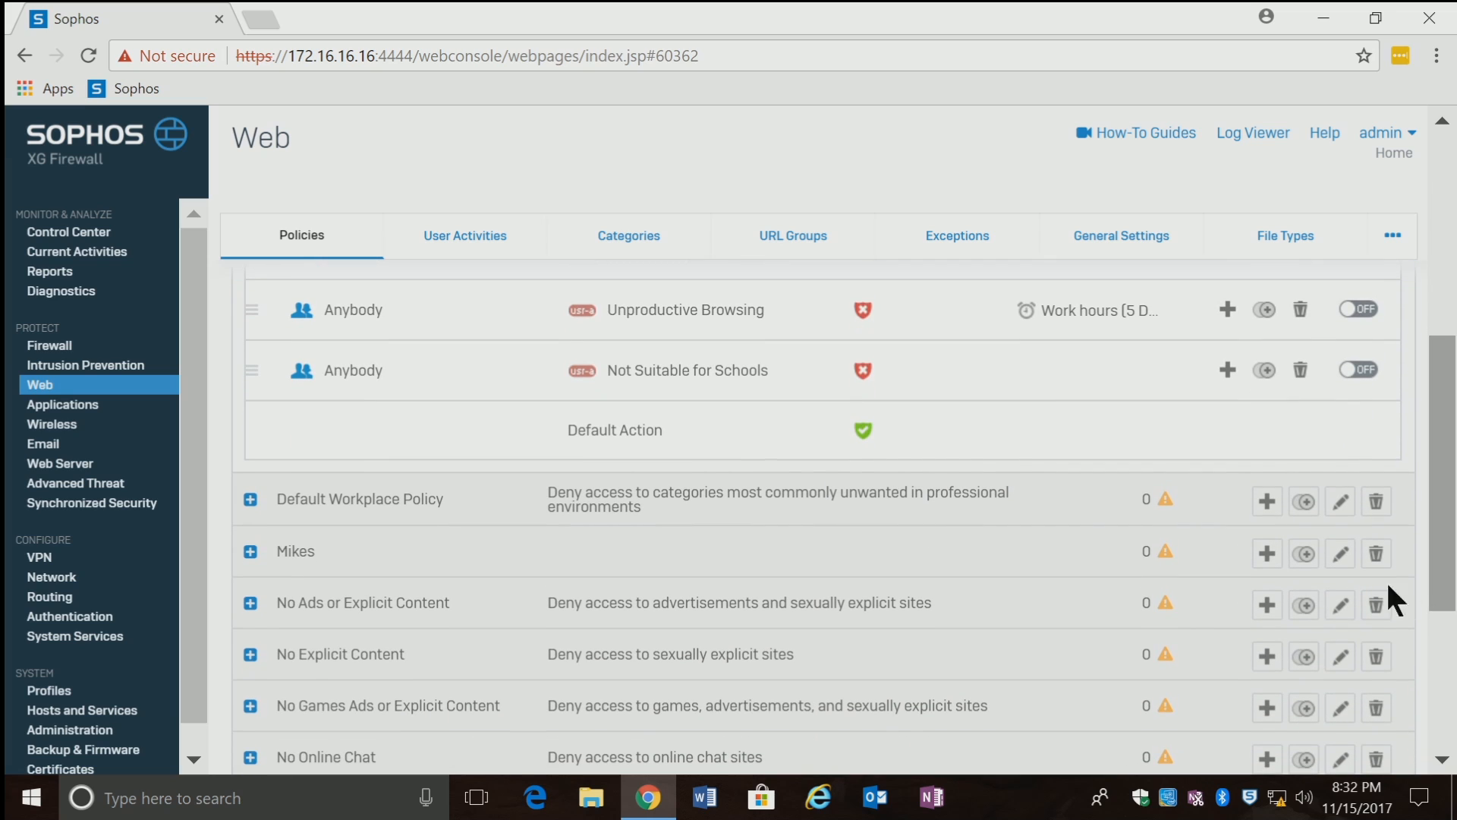
pyautogui.click(250, 551)
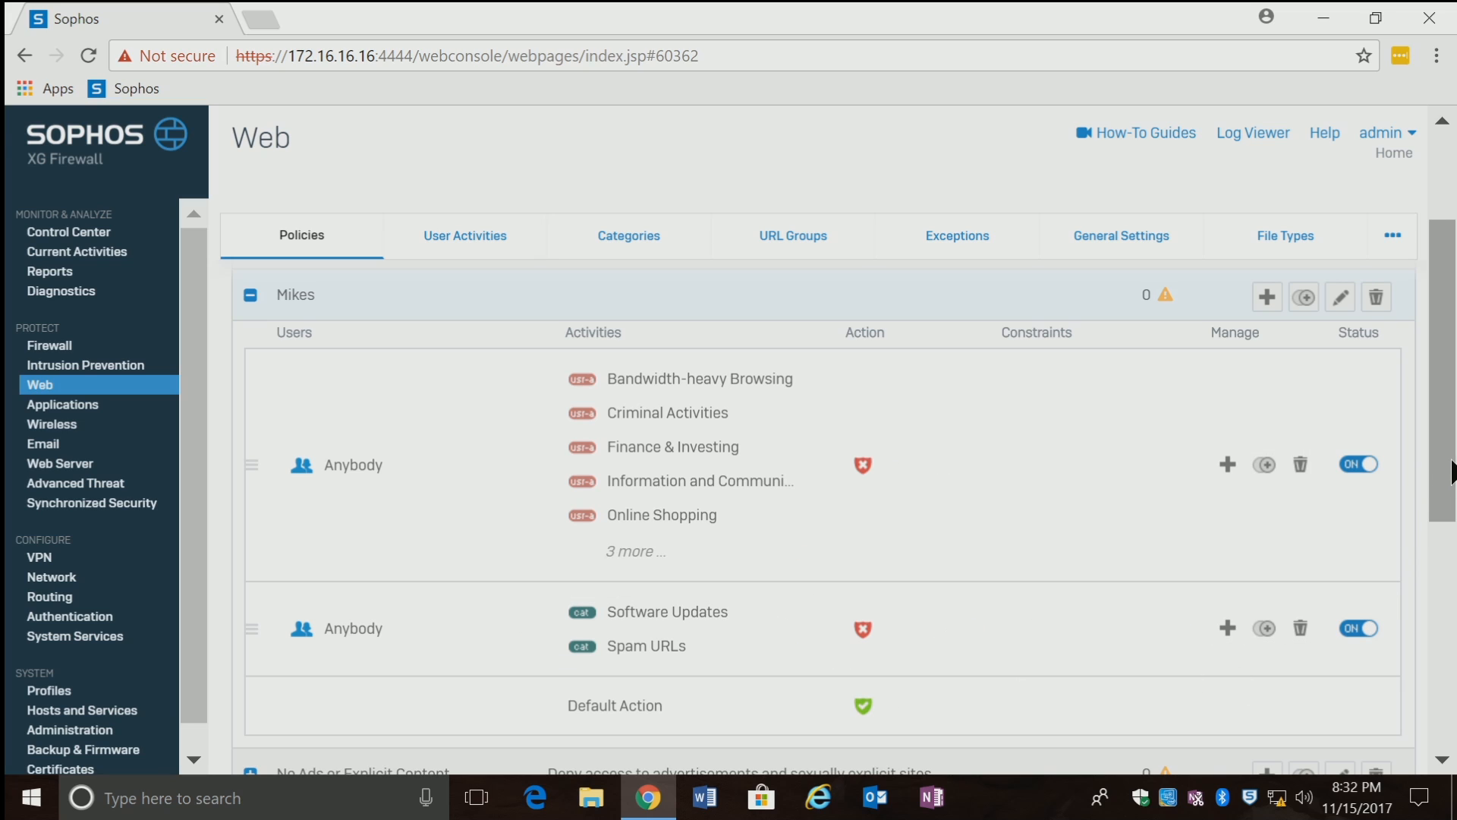
pyautogui.moveTo(1451, 474); pyautogui.dragTo(1423, 562)
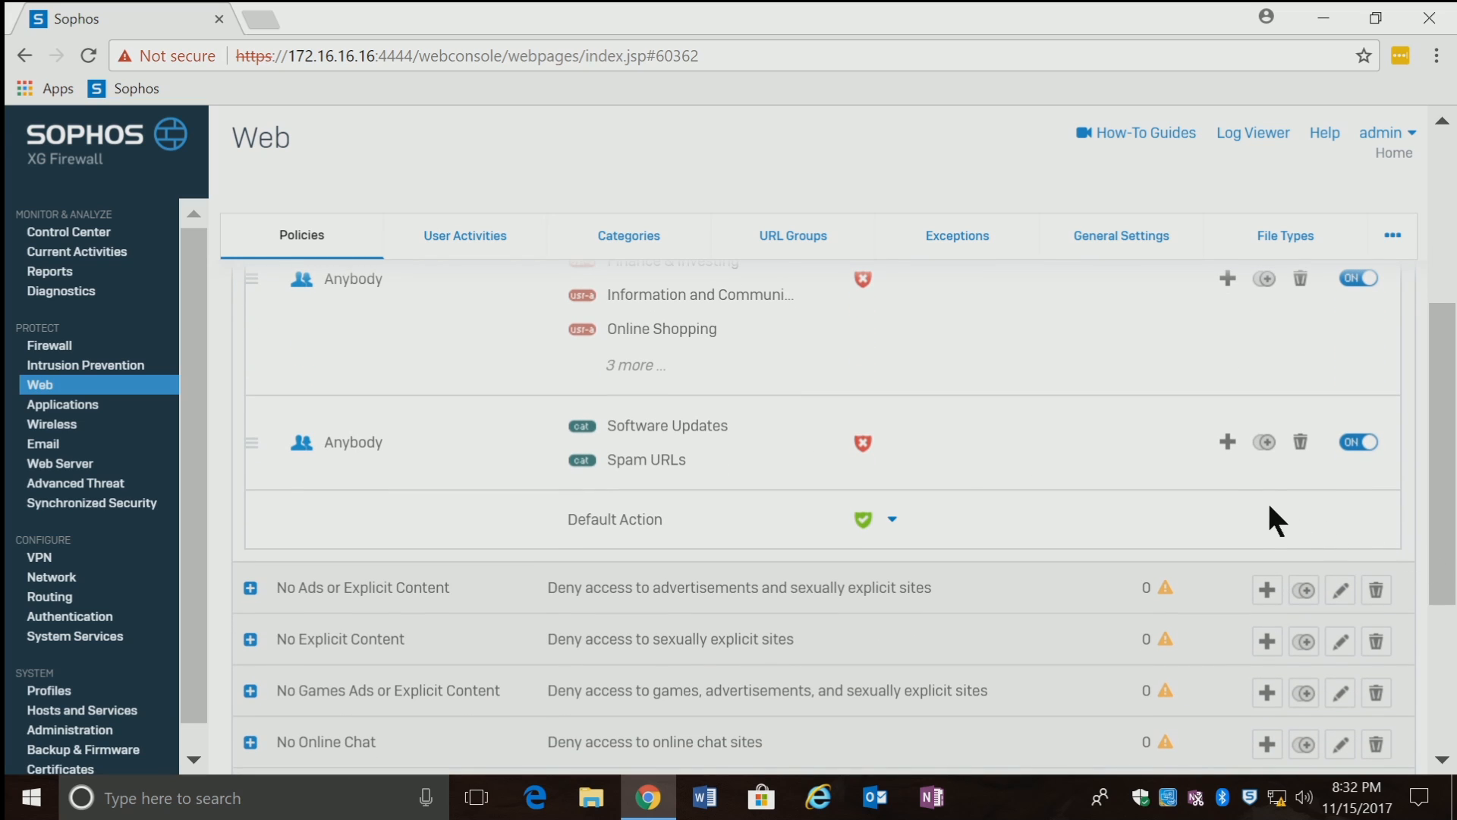
pyautogui.click(1226, 450)
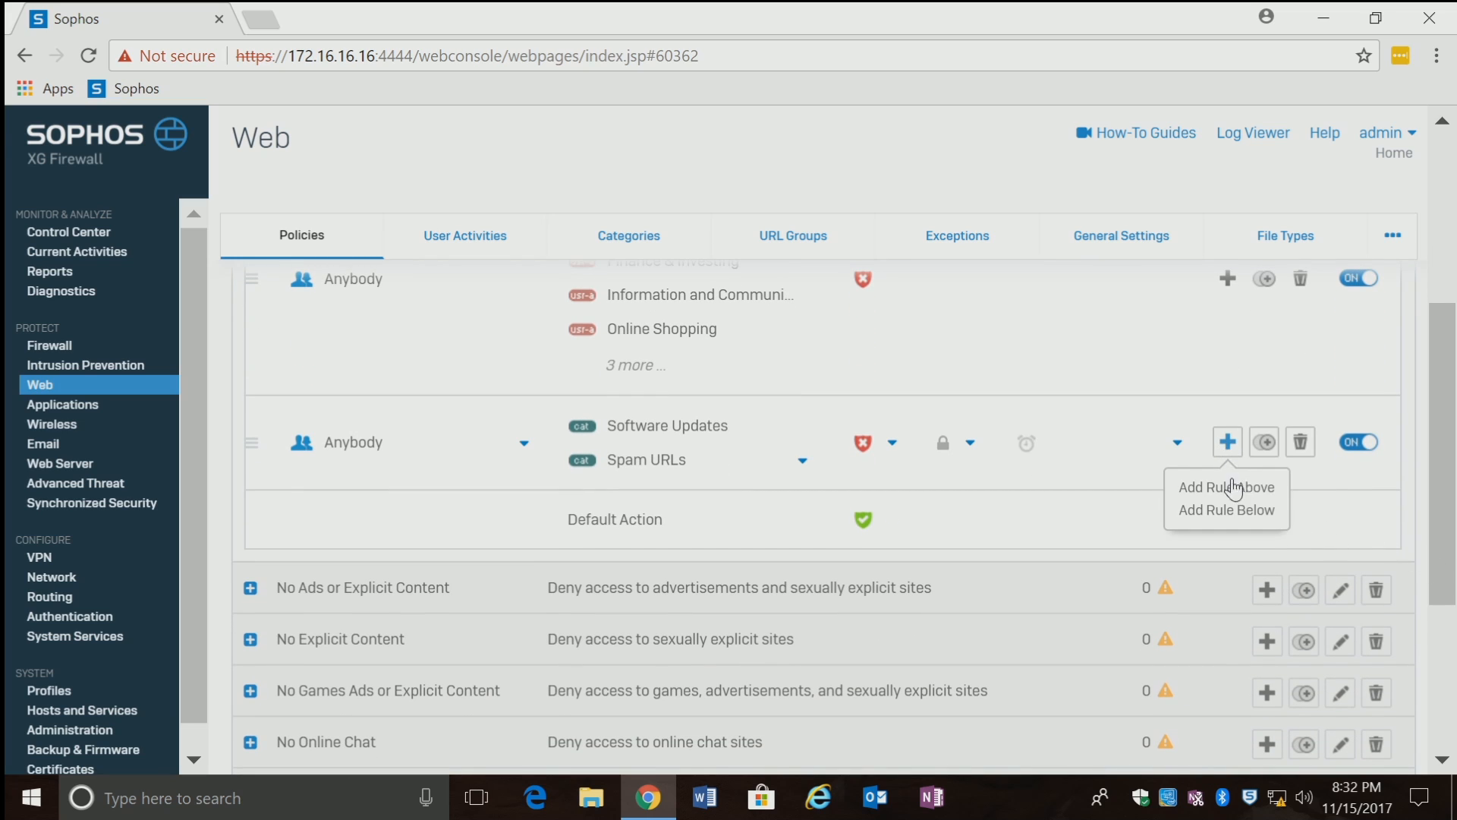
pyautogui.click(1230, 510)
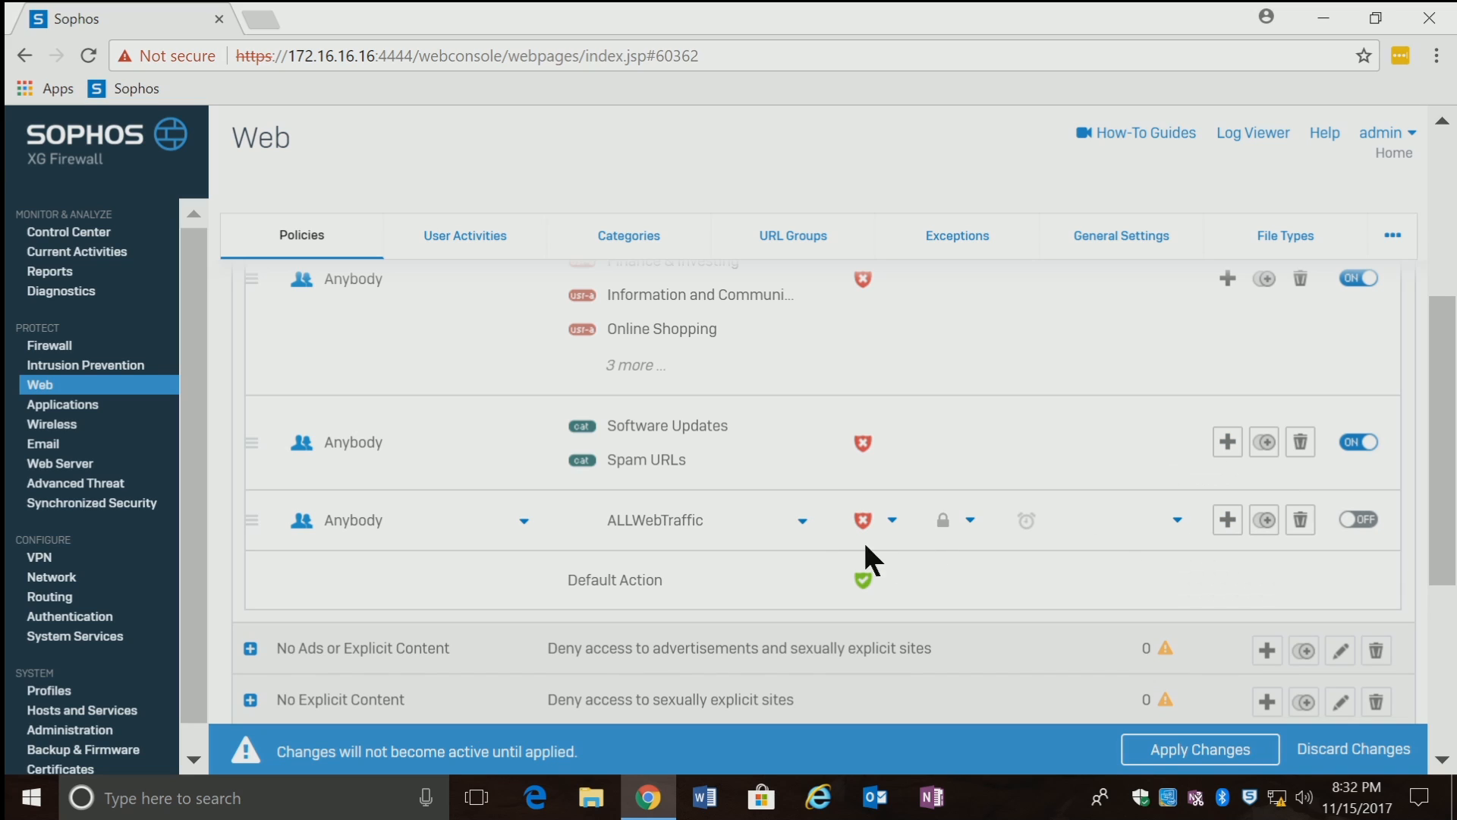
# Step: Replace ALLWebTraffic with the Suspicious user activity as the third rule's selected activity
pyautogui.click(790, 532)
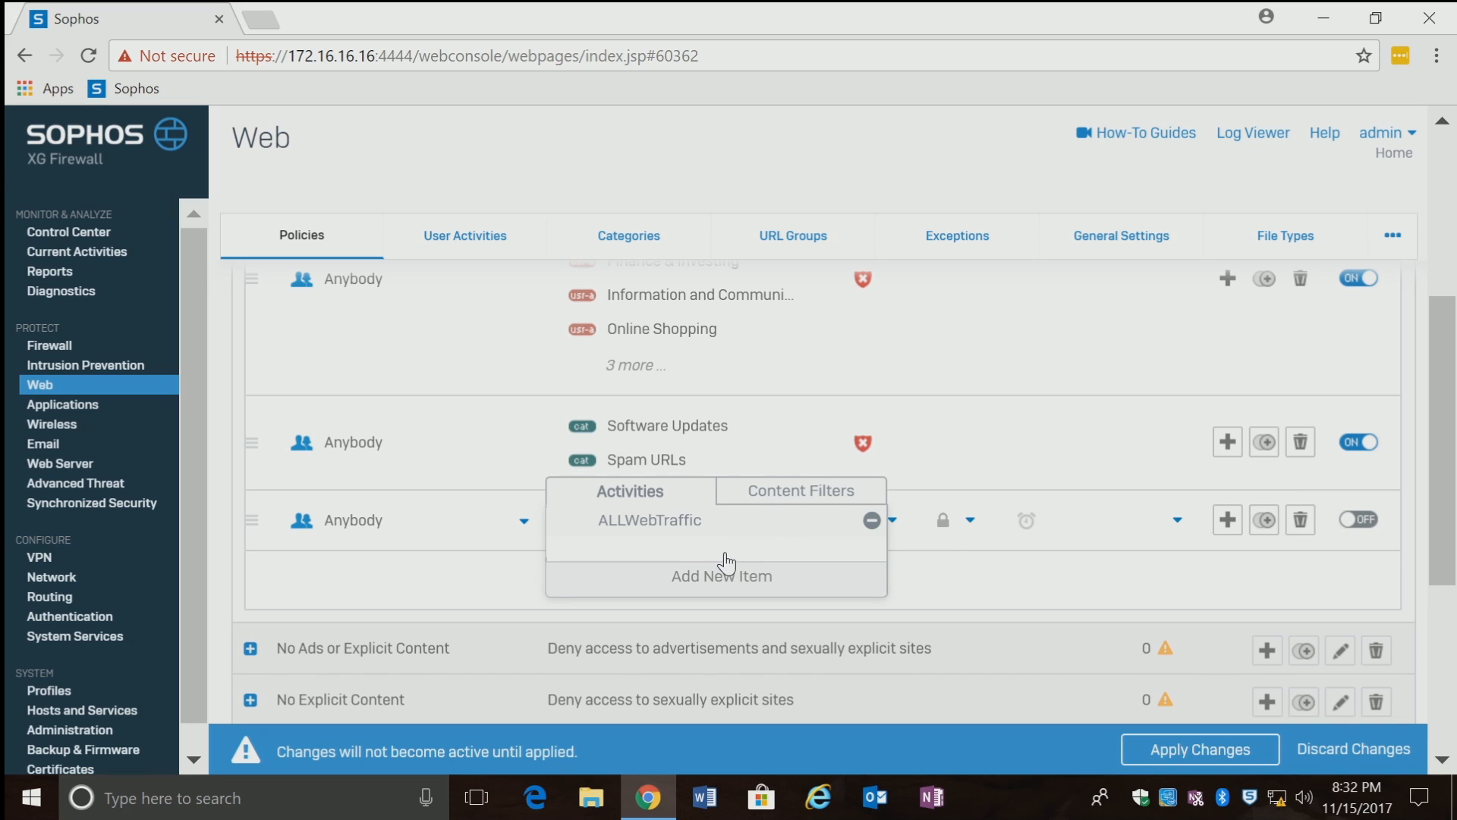
pyautogui.click(688, 576)
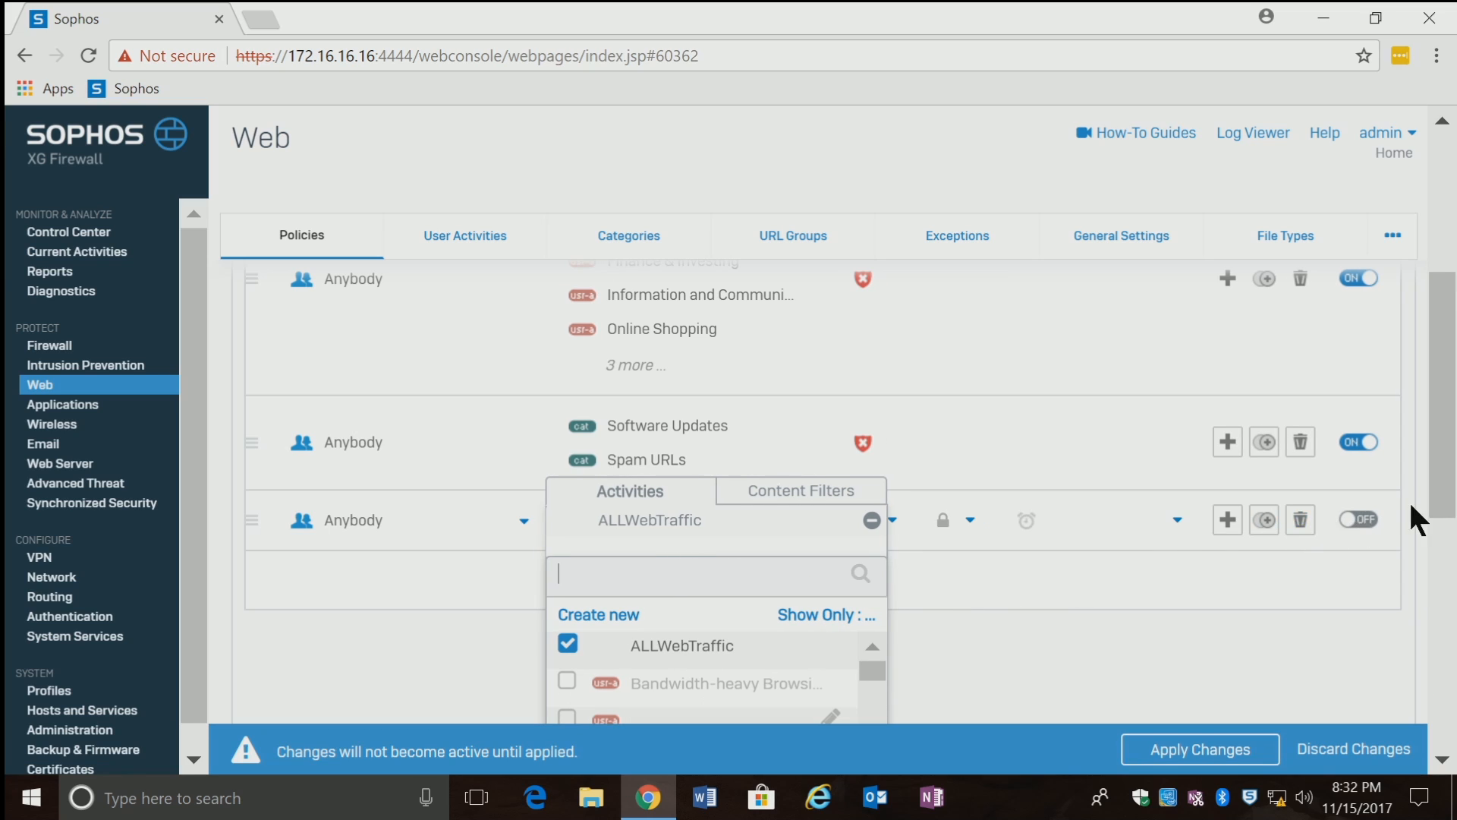
pyautogui.moveTo(1442, 511); pyautogui.dragTo(1441, 619)
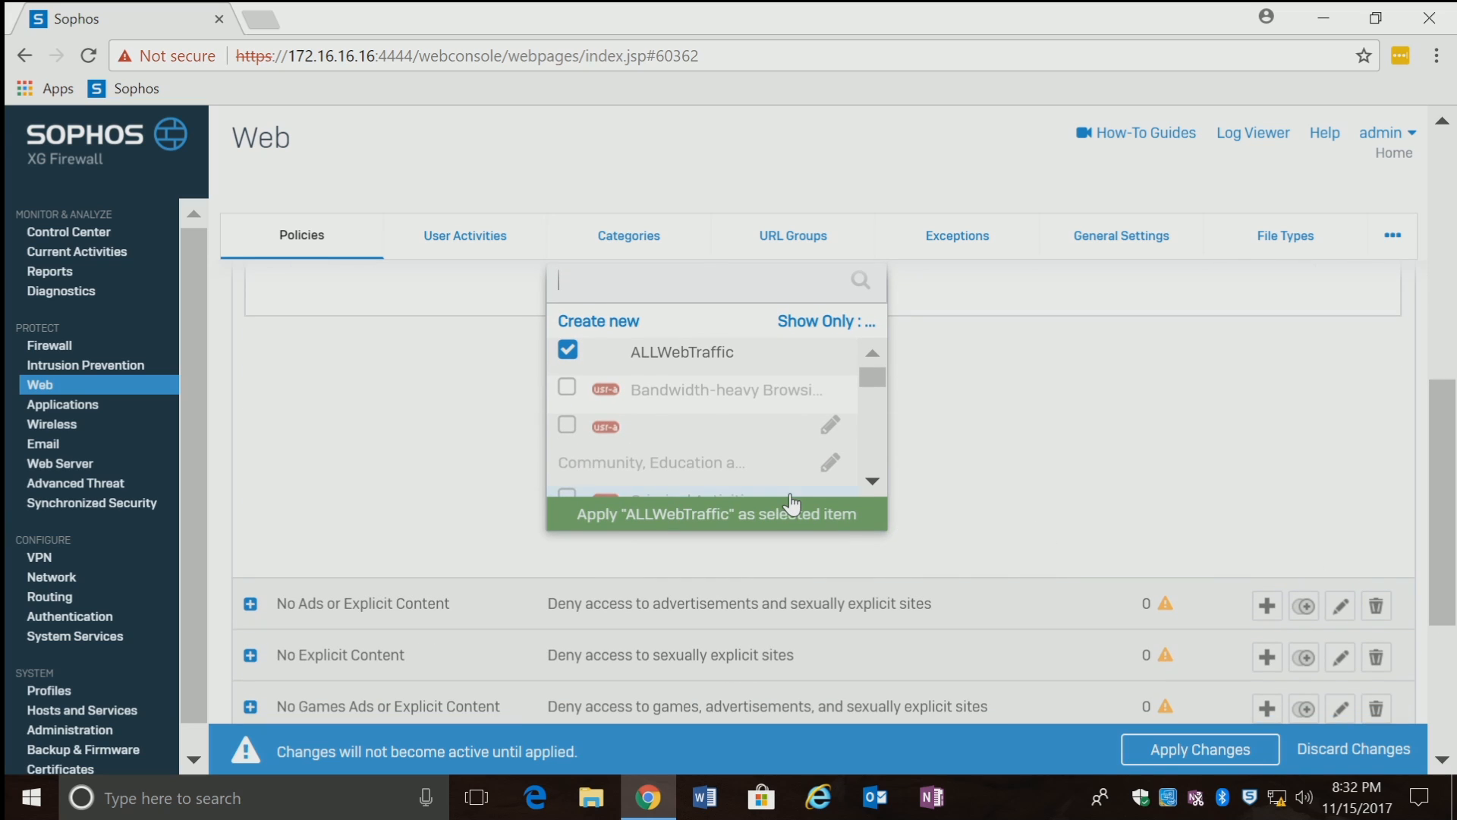
pyautogui.click(567, 350)
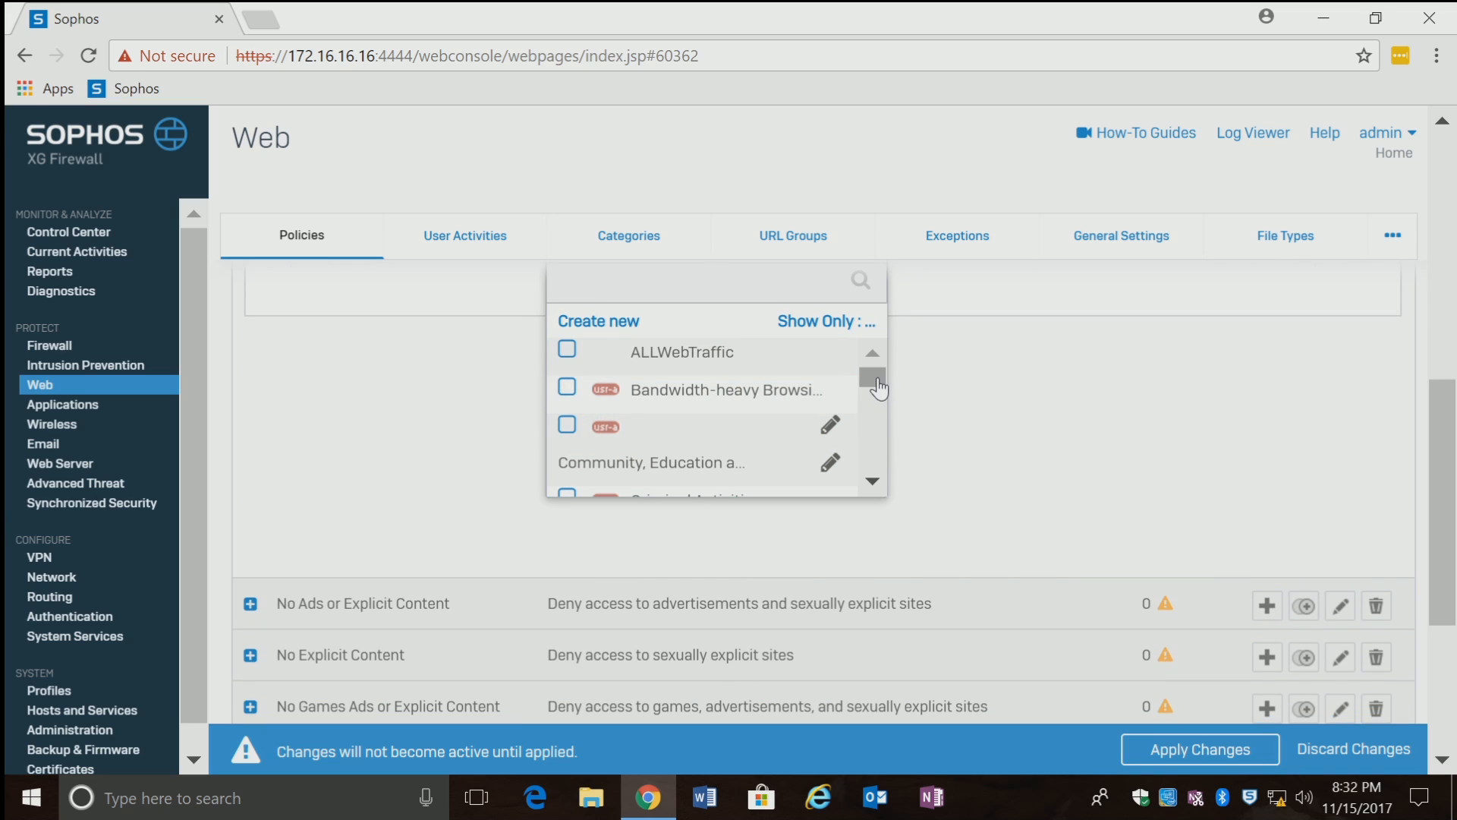
pyautogui.moveTo(873, 378); pyautogui.dragTo(873, 465)
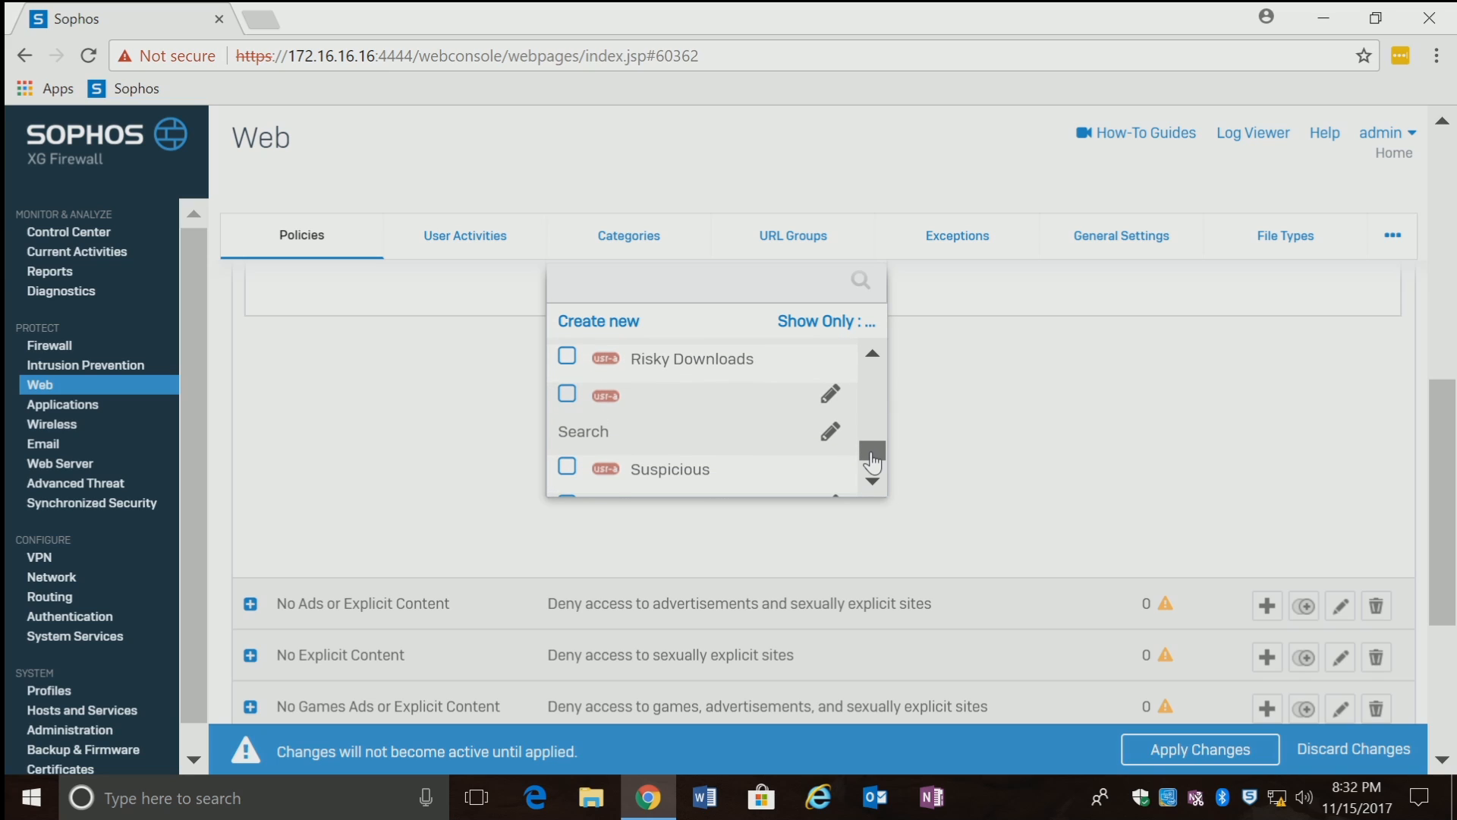
pyautogui.click(567, 458)
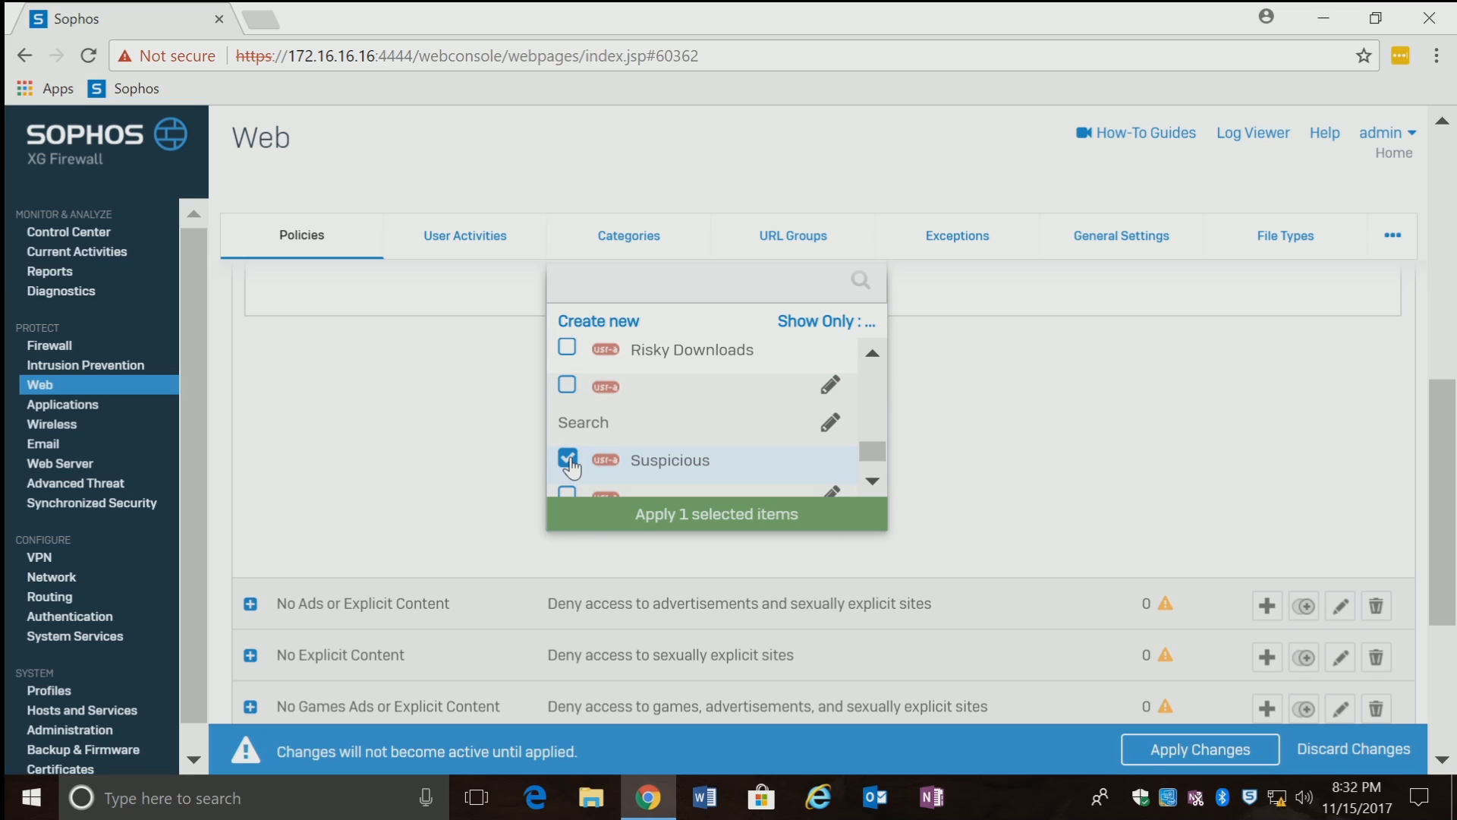
pyautogui.click(654, 510)
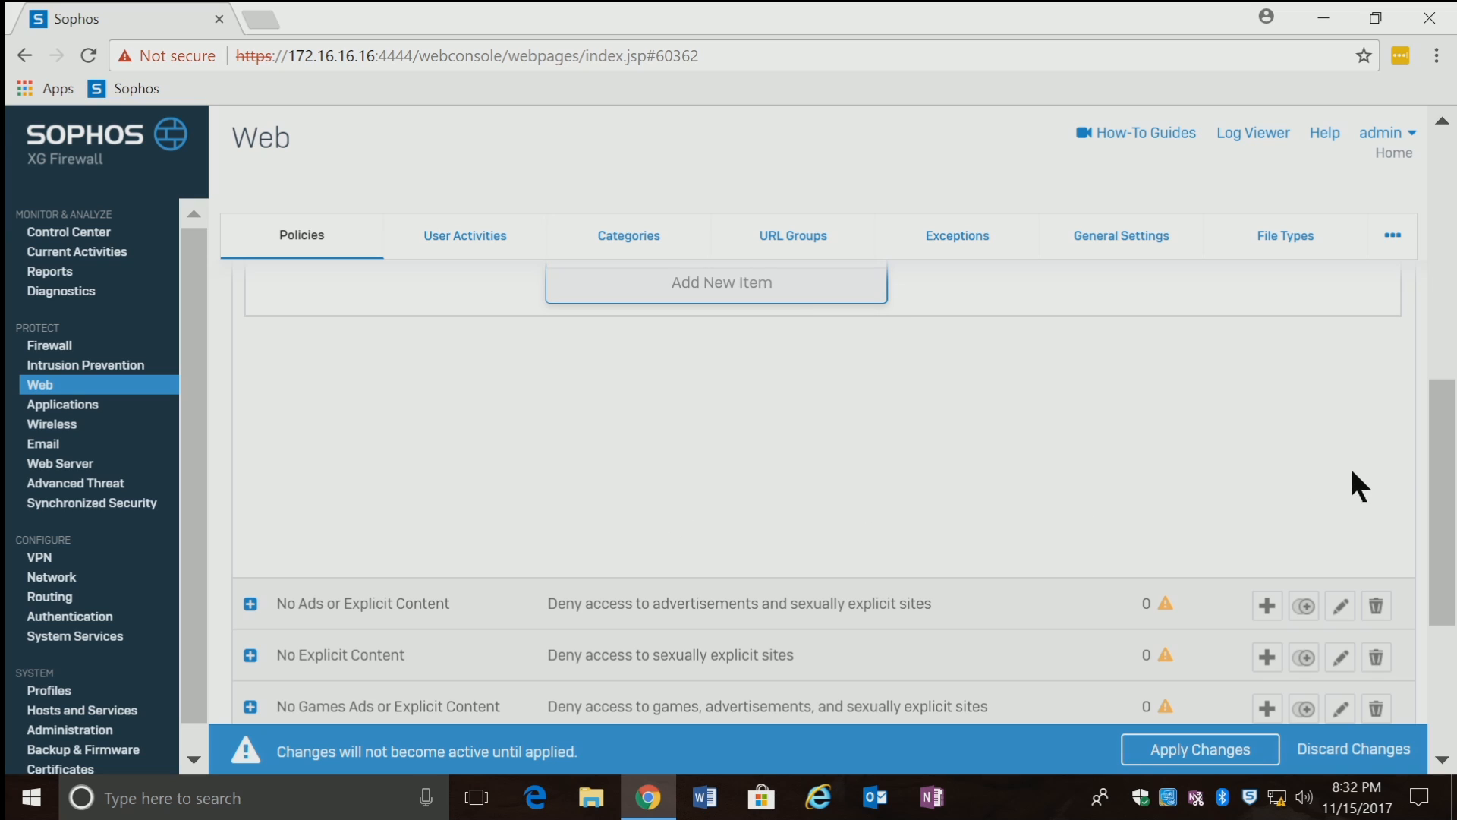
pyautogui.moveTo(1441, 481); pyautogui.dragTo(1444, 425)
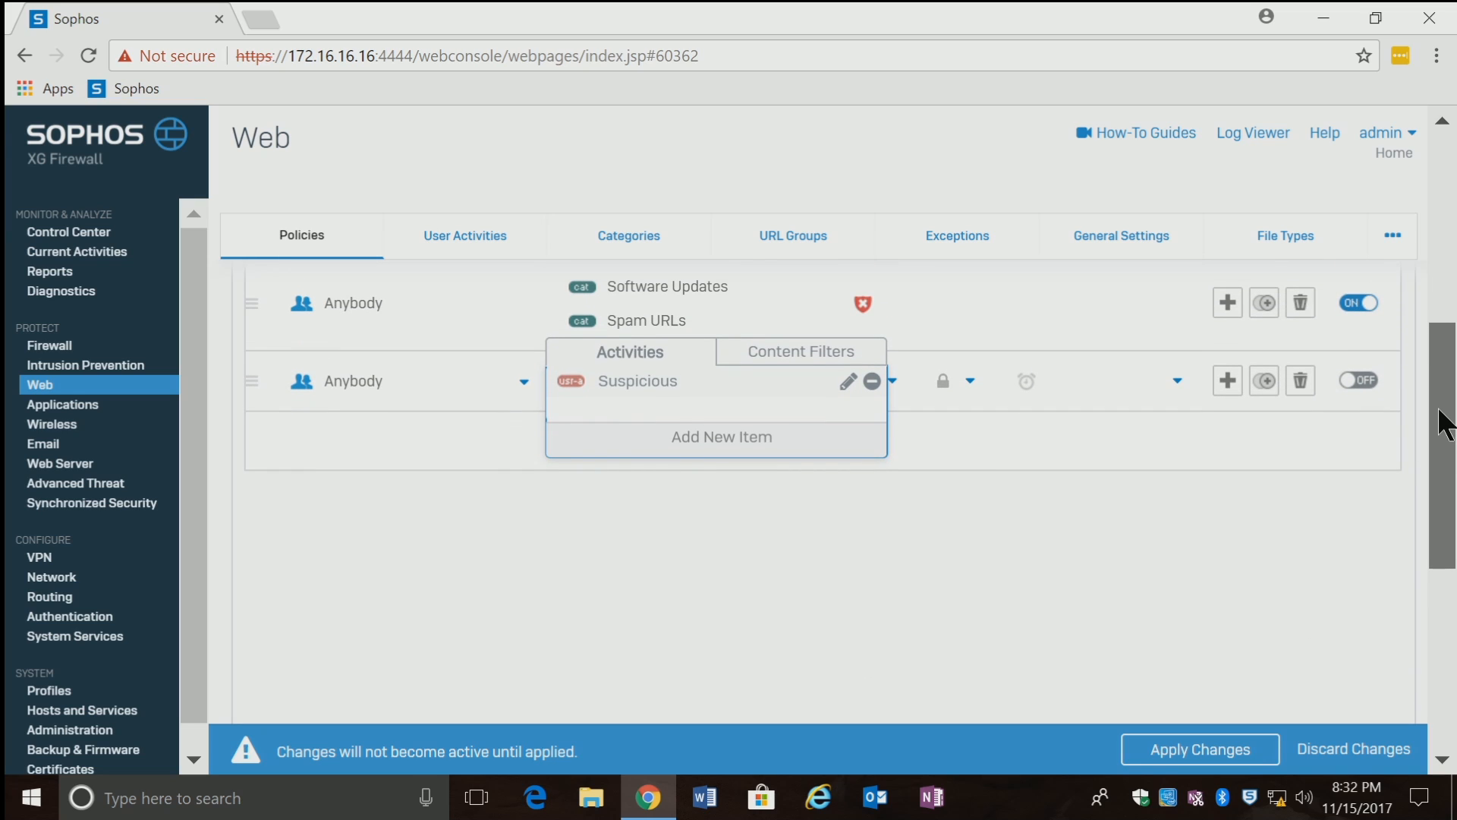
pyautogui.click(1248, 524)
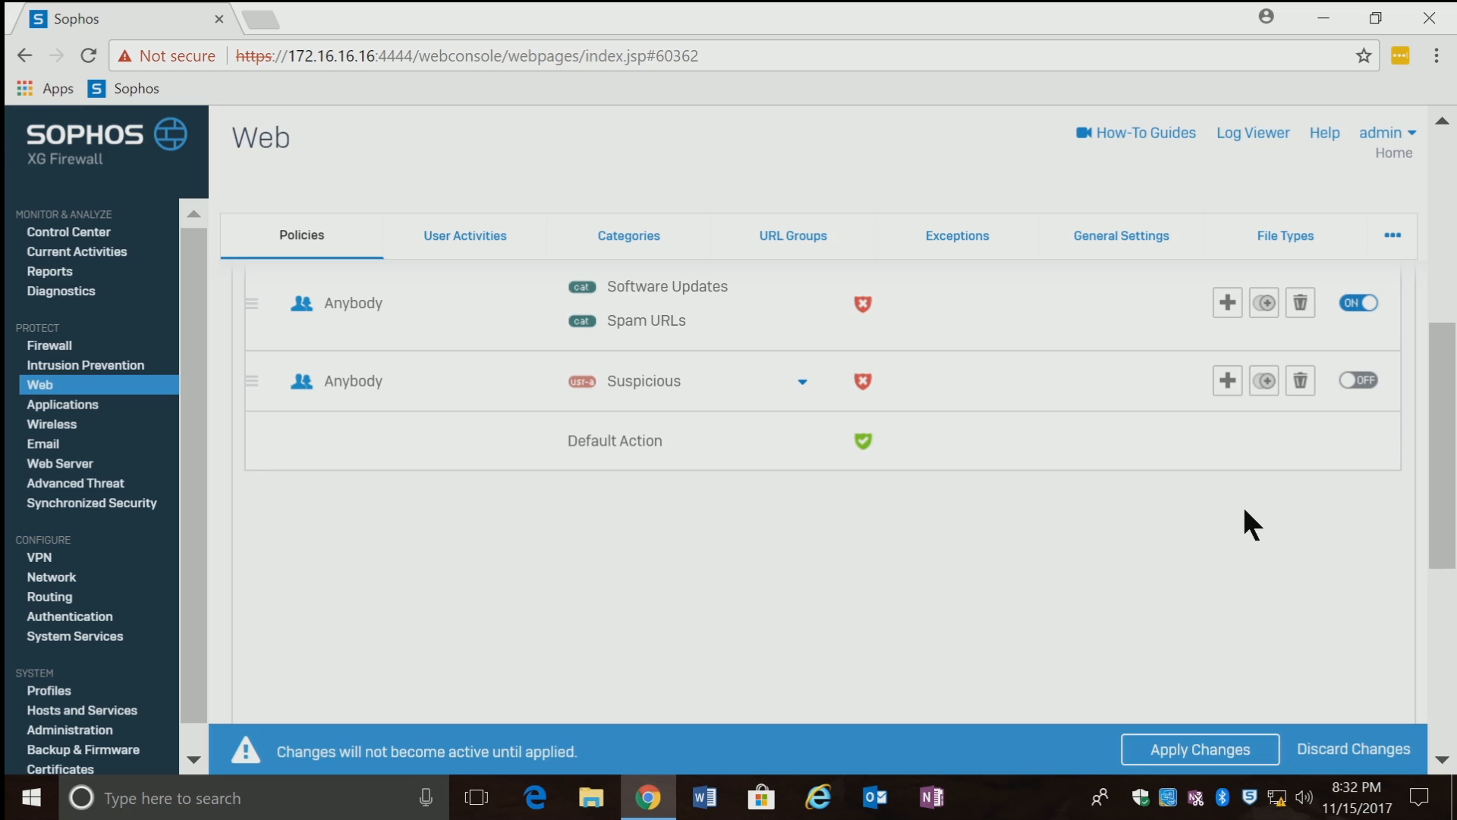
# Step: Turn on the Suspicious rule, apply the policy changes, and review the policy's rules
pyautogui.moveTo(1447, 485); pyautogui.dragTo(1441, 404)
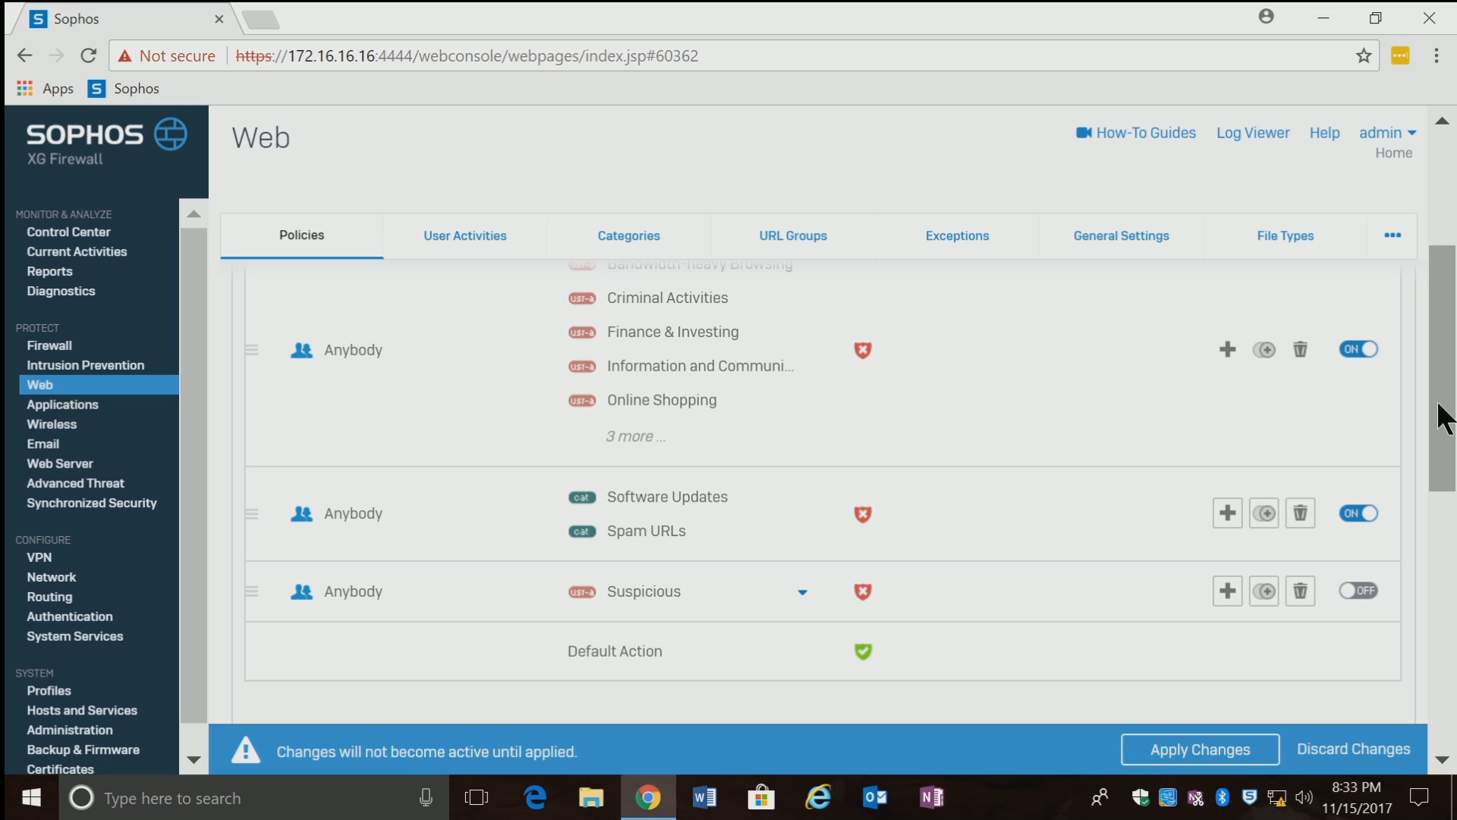
pyautogui.click(1369, 595)
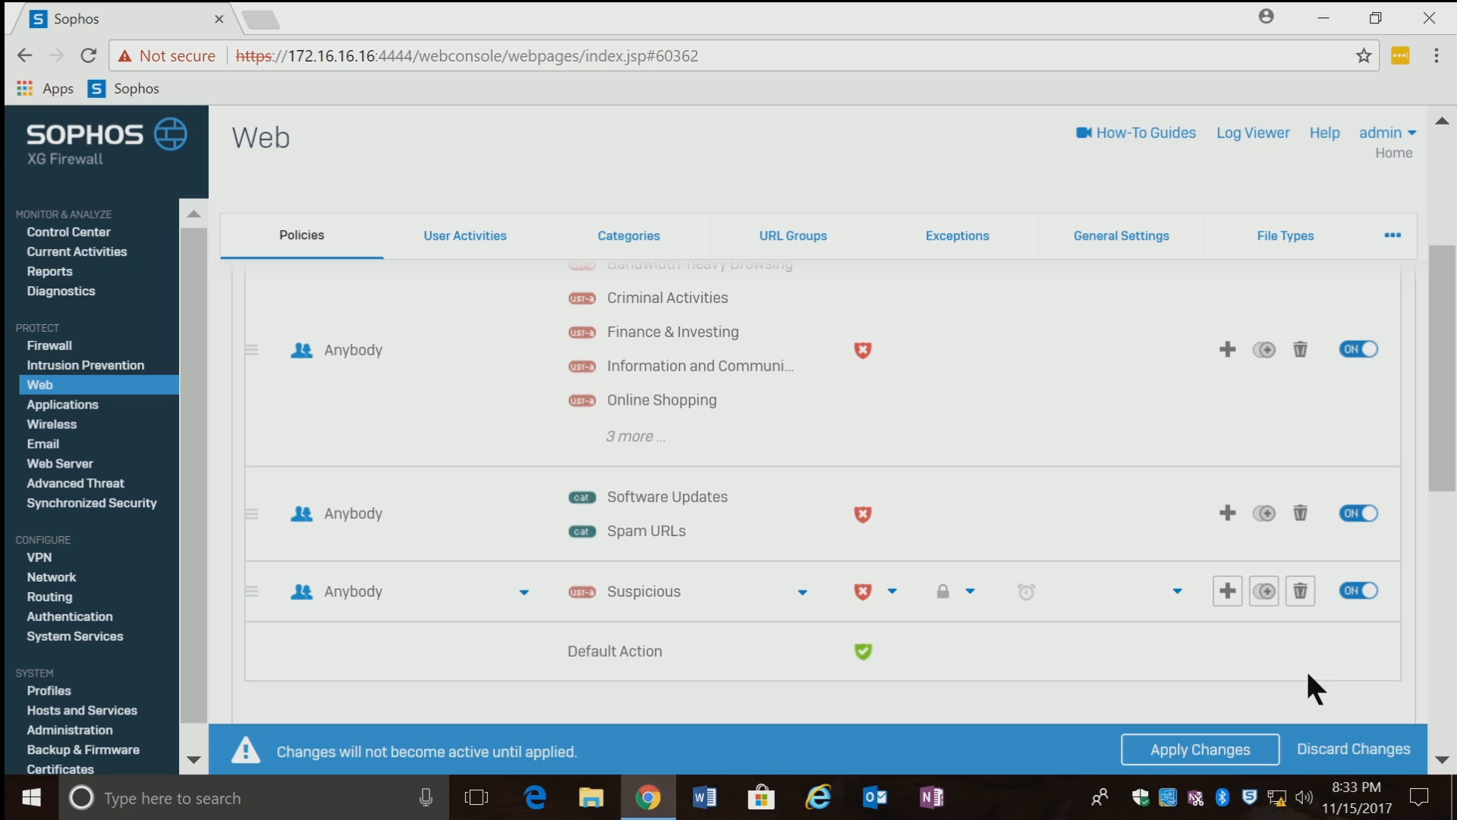
pyautogui.click(1237, 758)
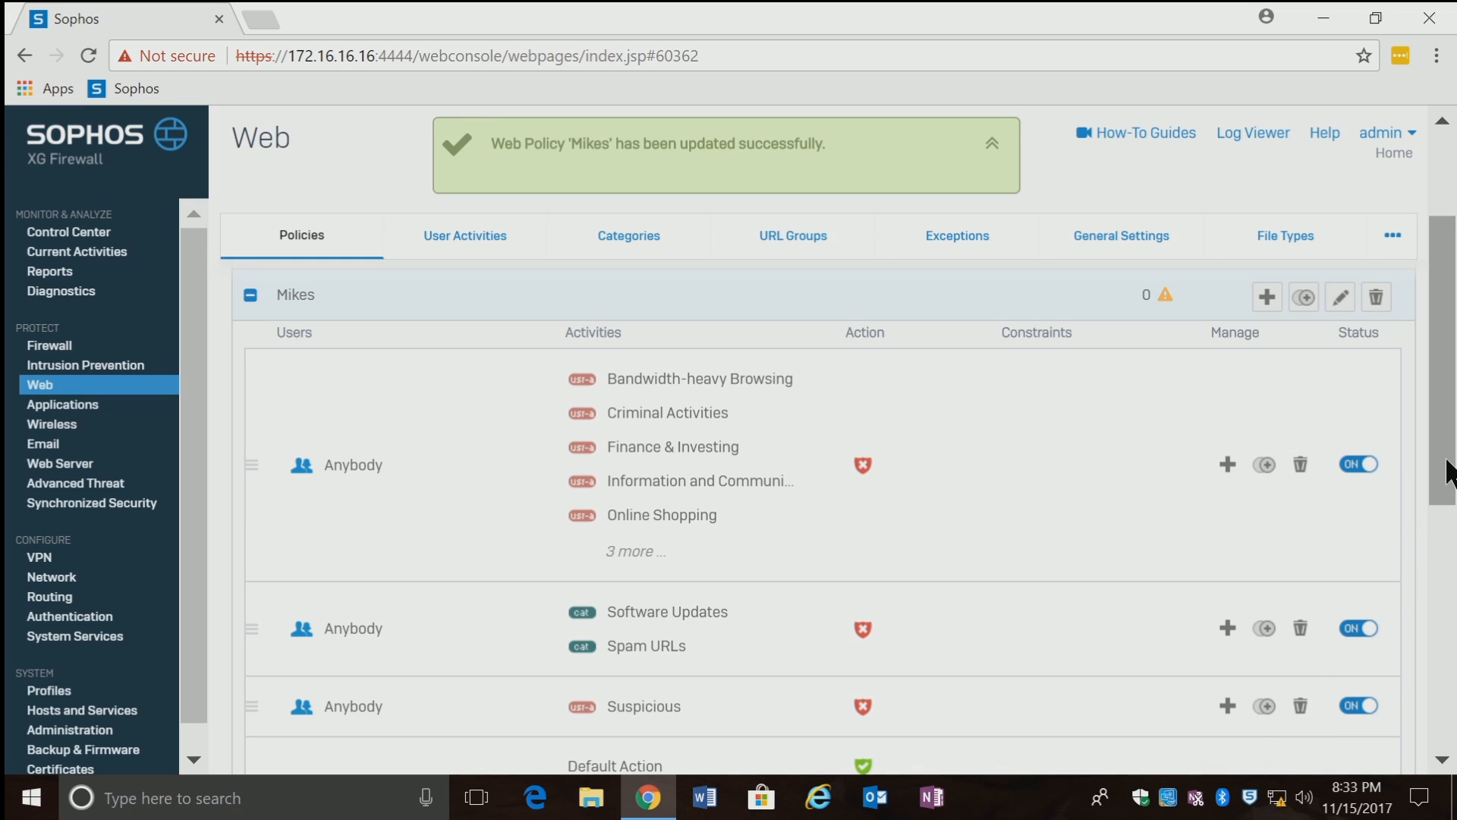
pyautogui.scroll(-1, 1441, 494)
pyautogui.scroll(1, 1434, 510)
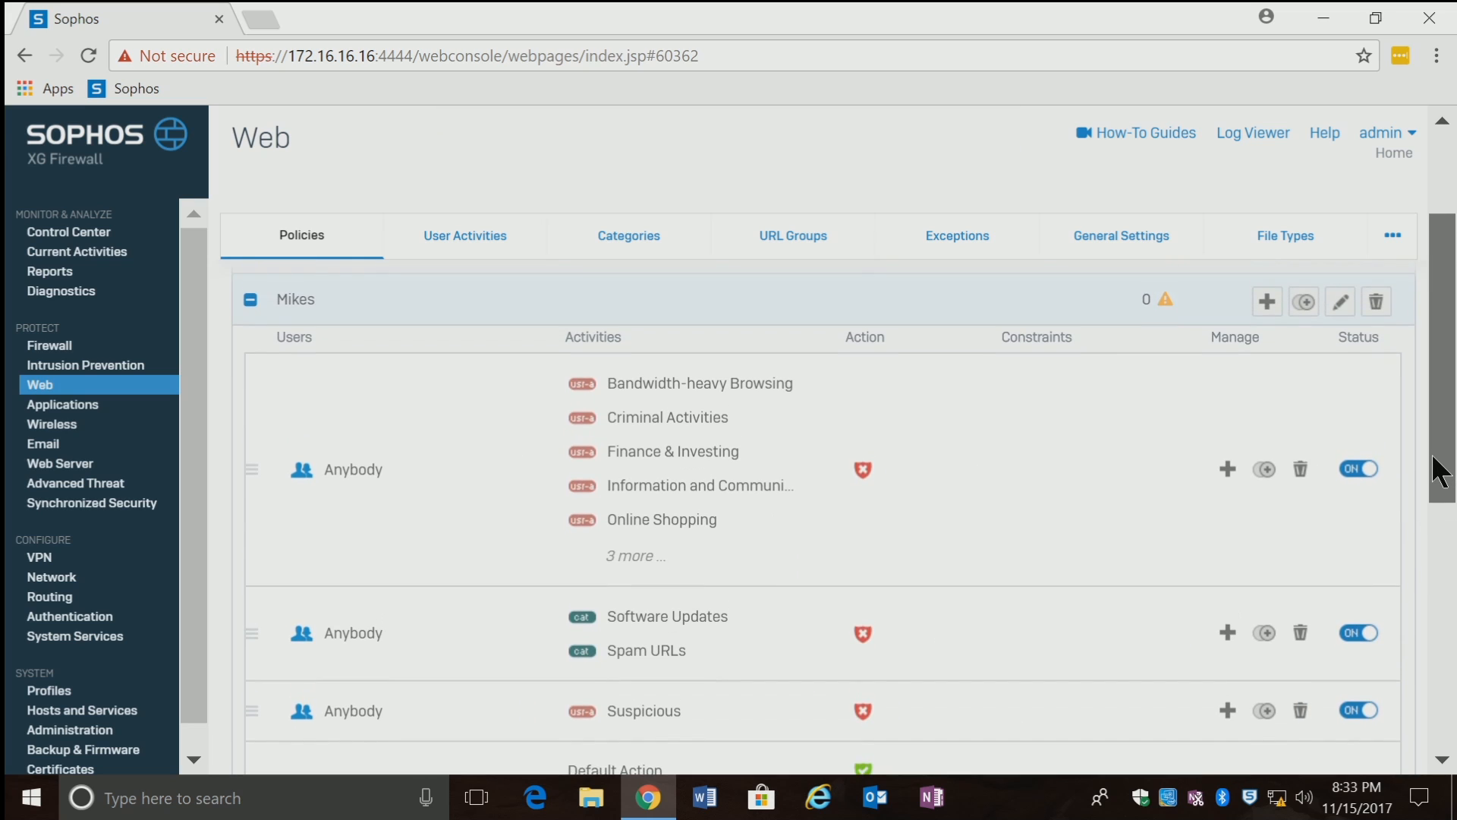
pyautogui.moveTo(1440, 472); pyautogui.dragTo(1438, 492)
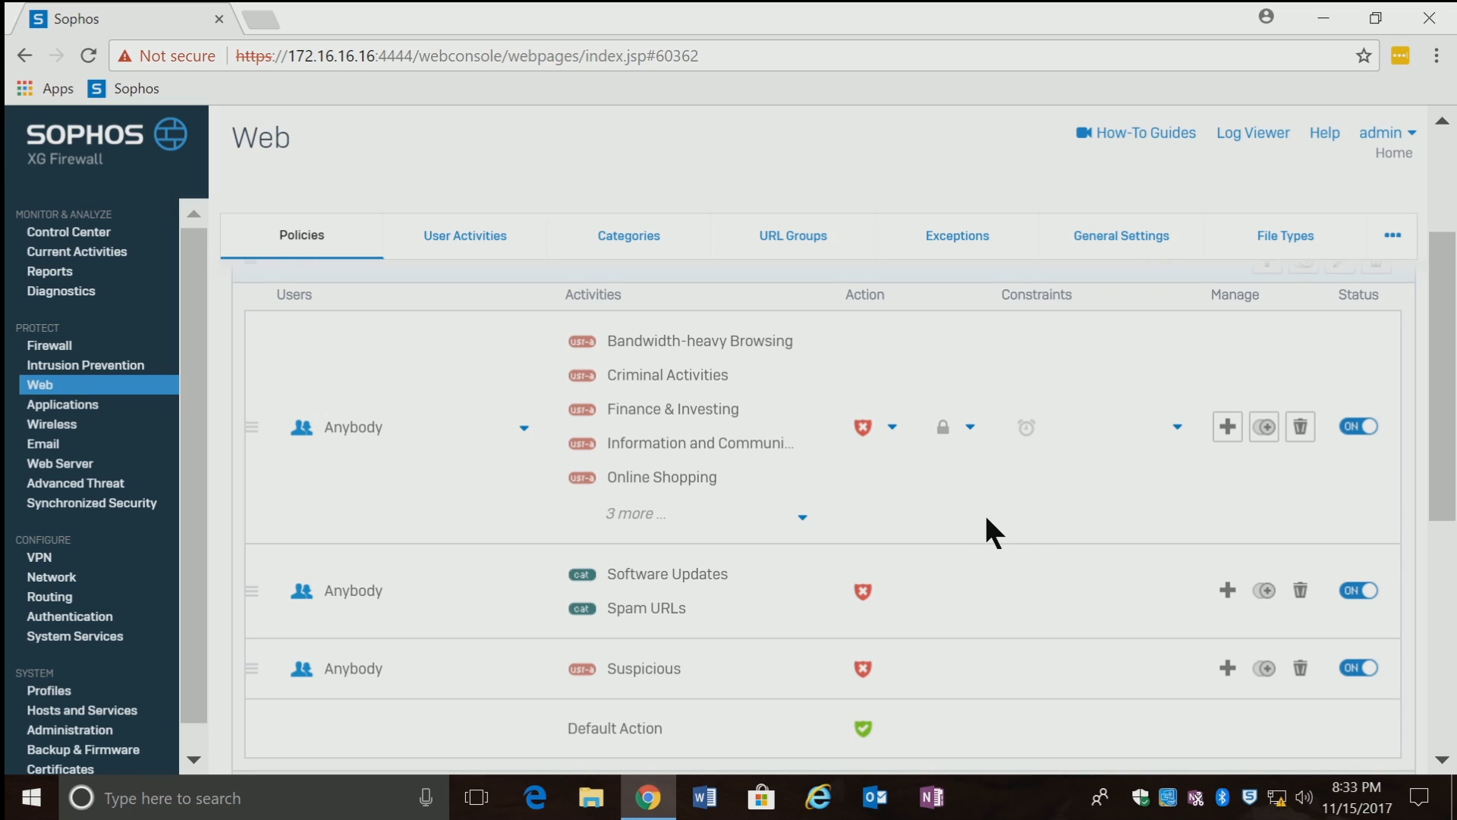
# Step: Open the Applications section and look through the list of known applications with their categories and risk levels
pyautogui.click(61, 415)
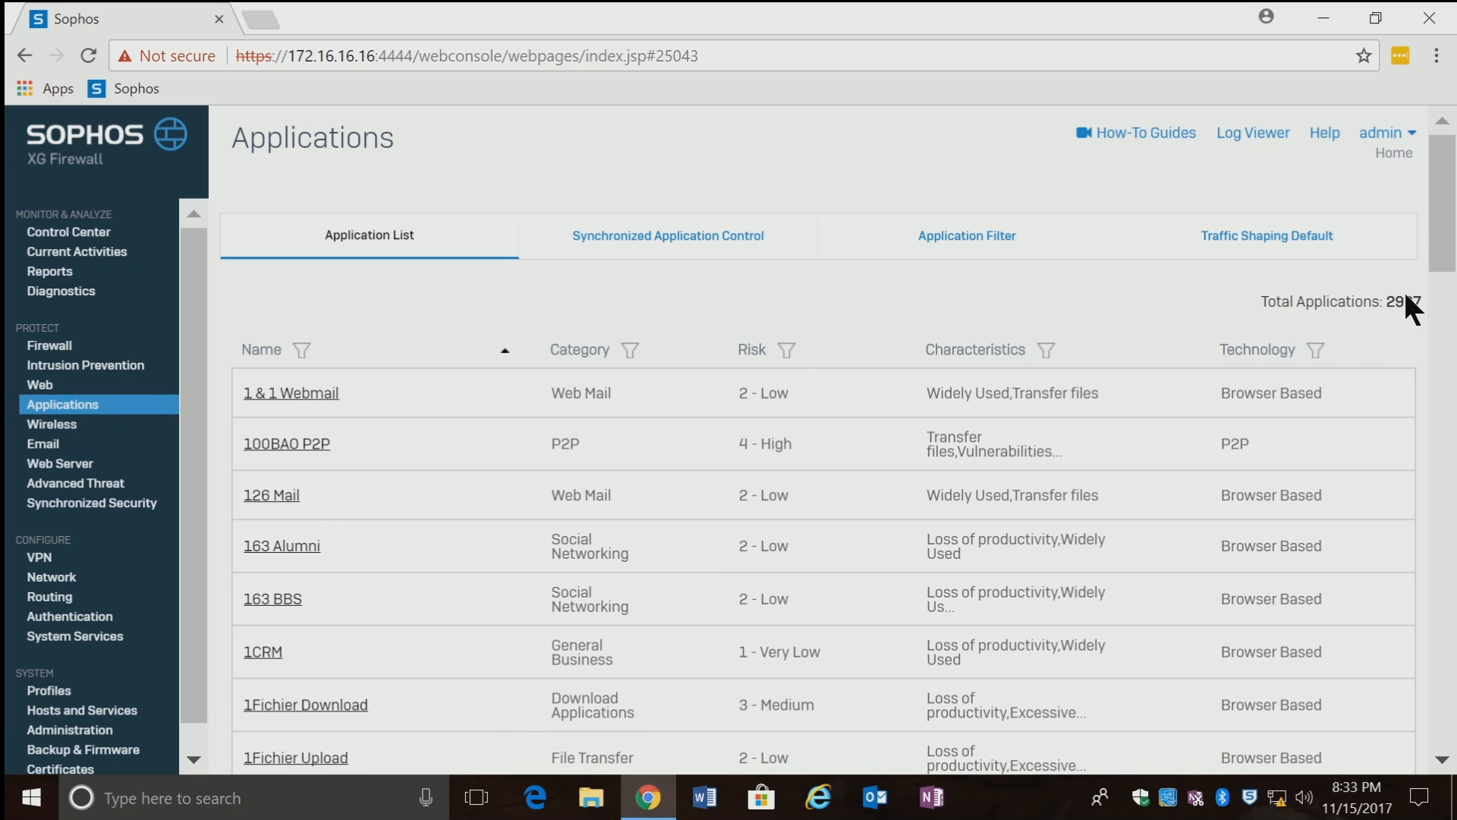
pyautogui.scroll(-10, 1439, 262)
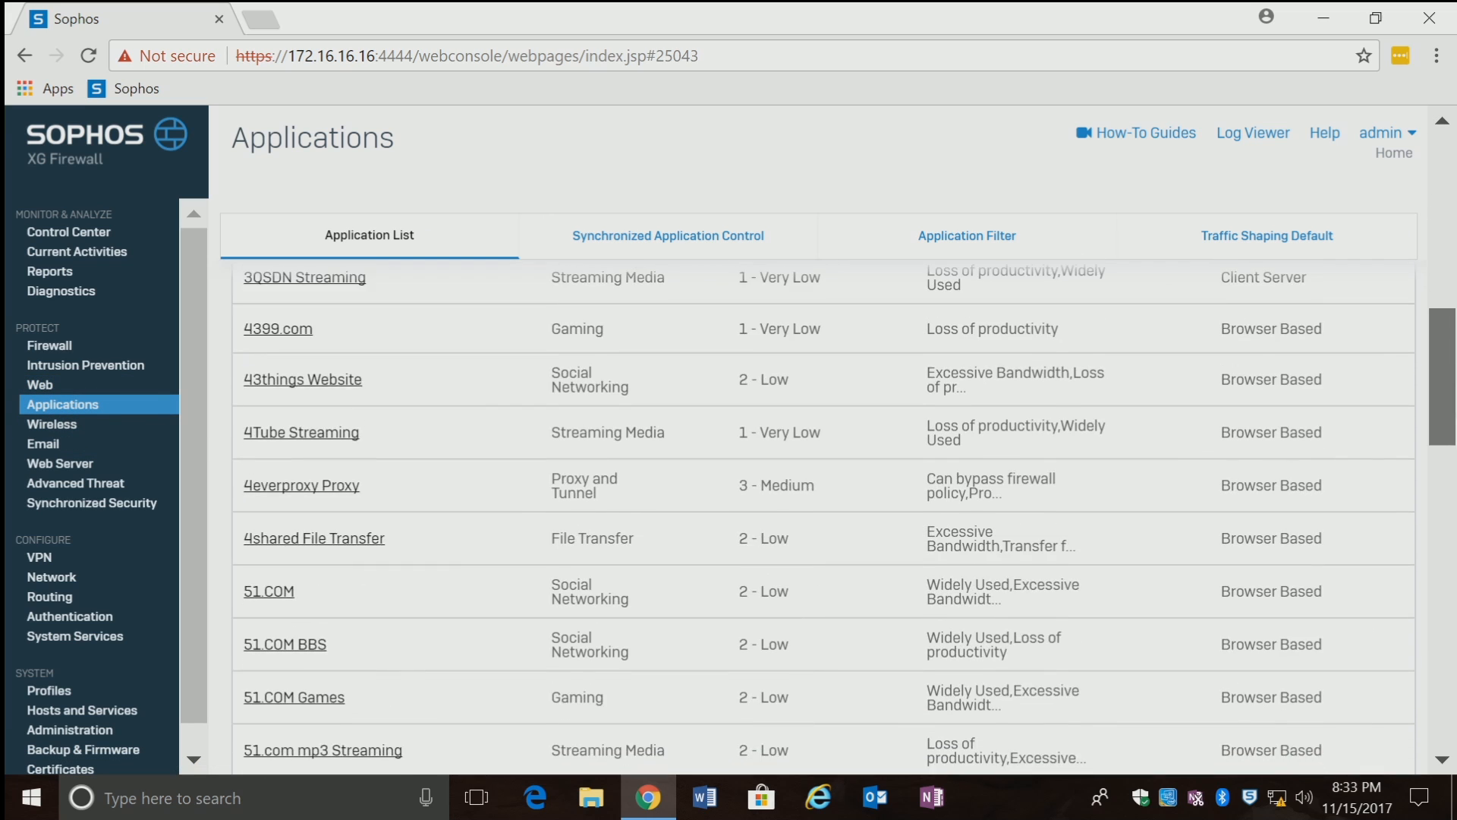
pyautogui.moveTo(1452, 382); pyautogui.dragTo(1452, 208)
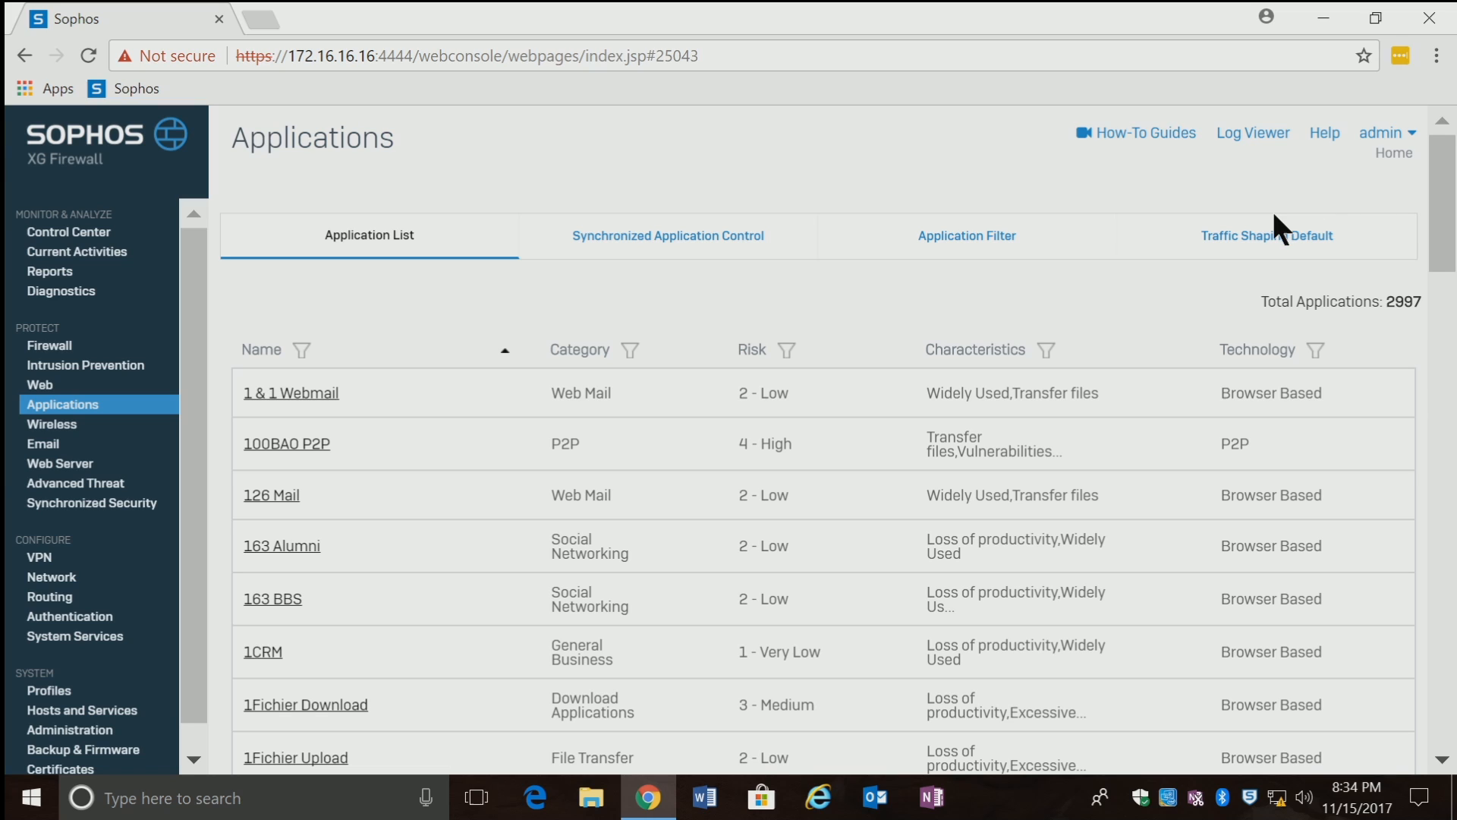
# Step: Start a new application filter policy and name it Test Filter, leaving the description empty
pyautogui.click(987, 244)
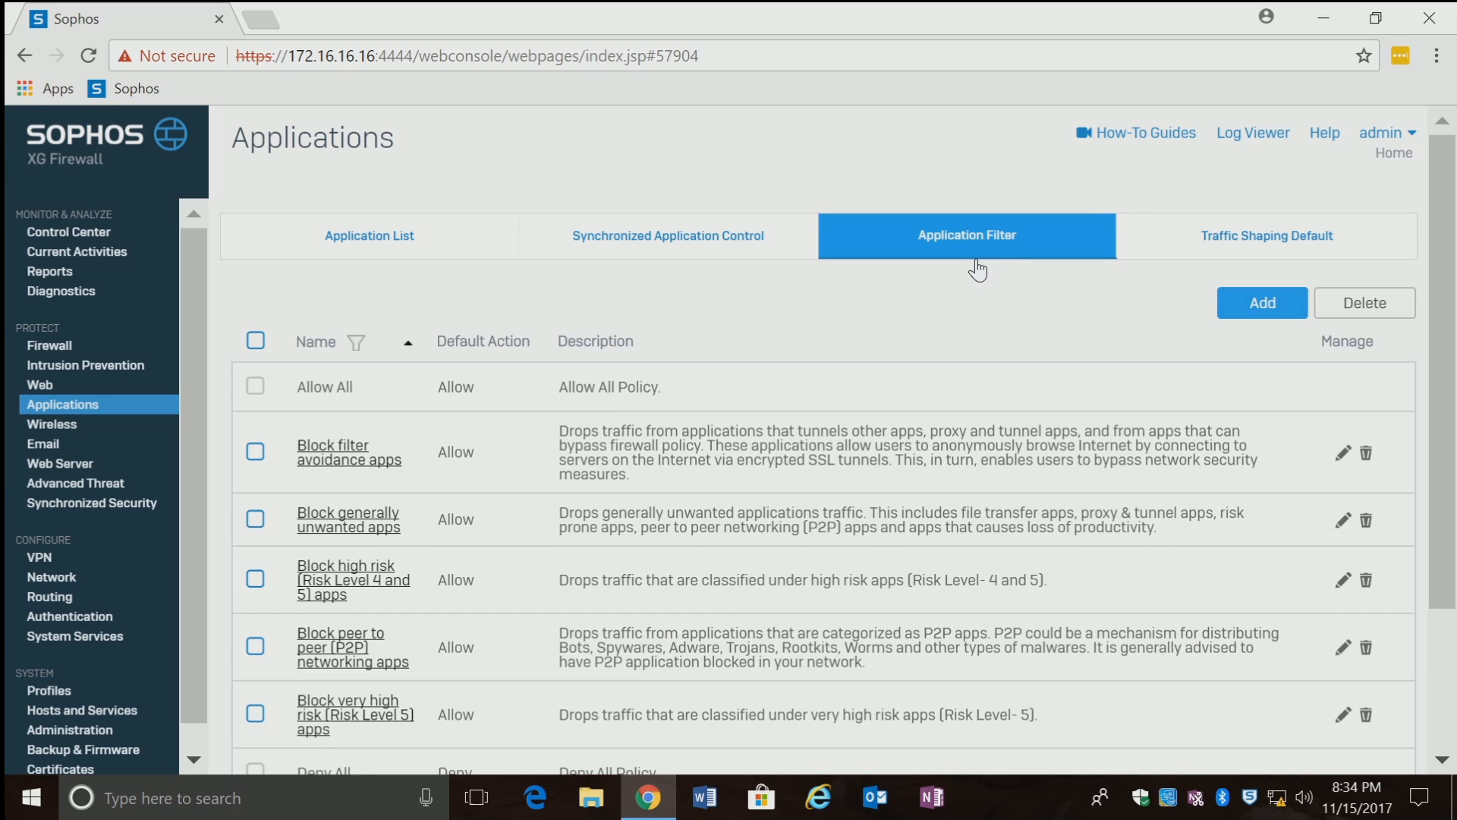
pyautogui.click(1263, 302)
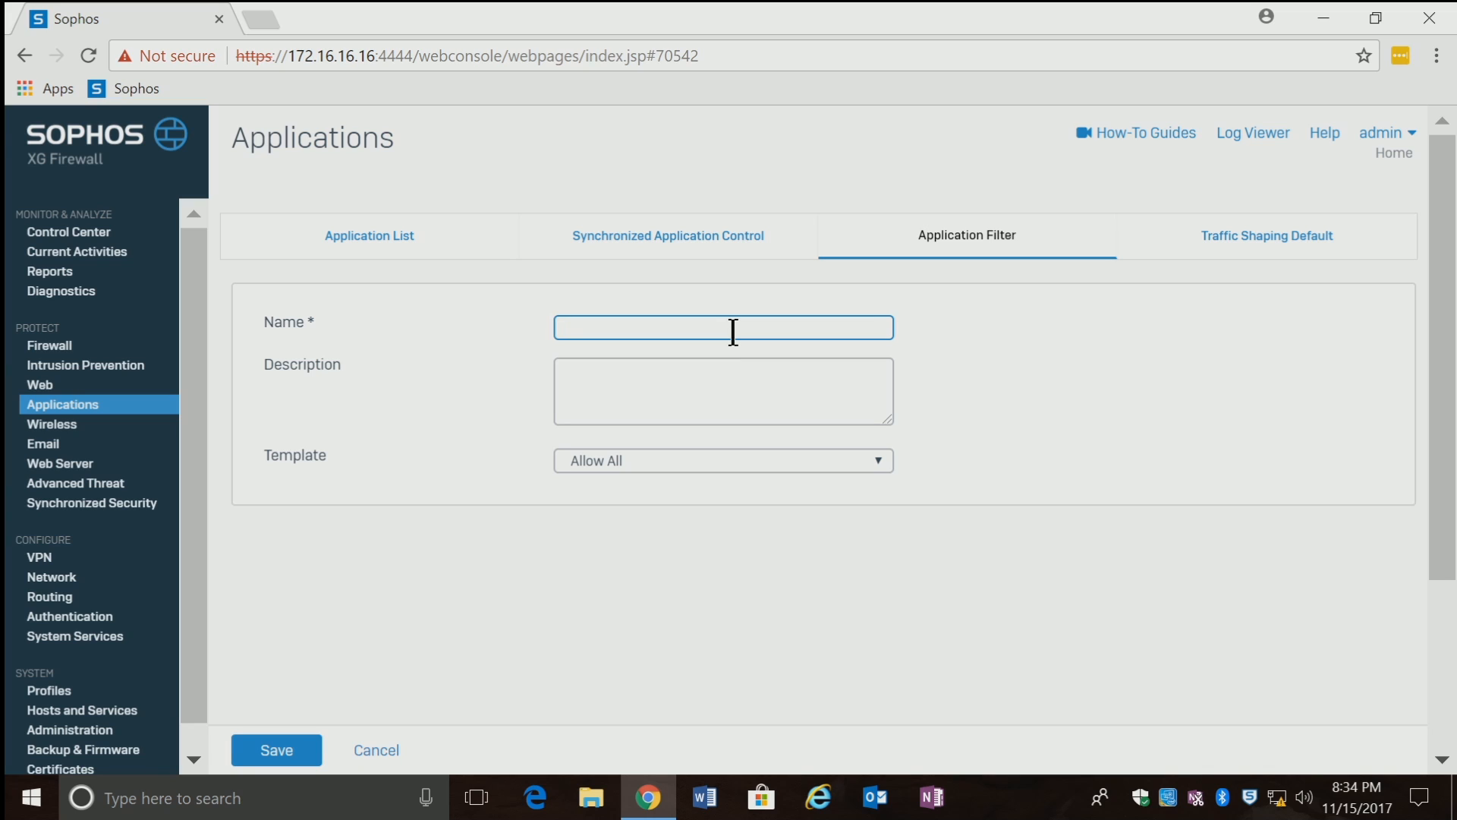
pyautogui.write('Test F')
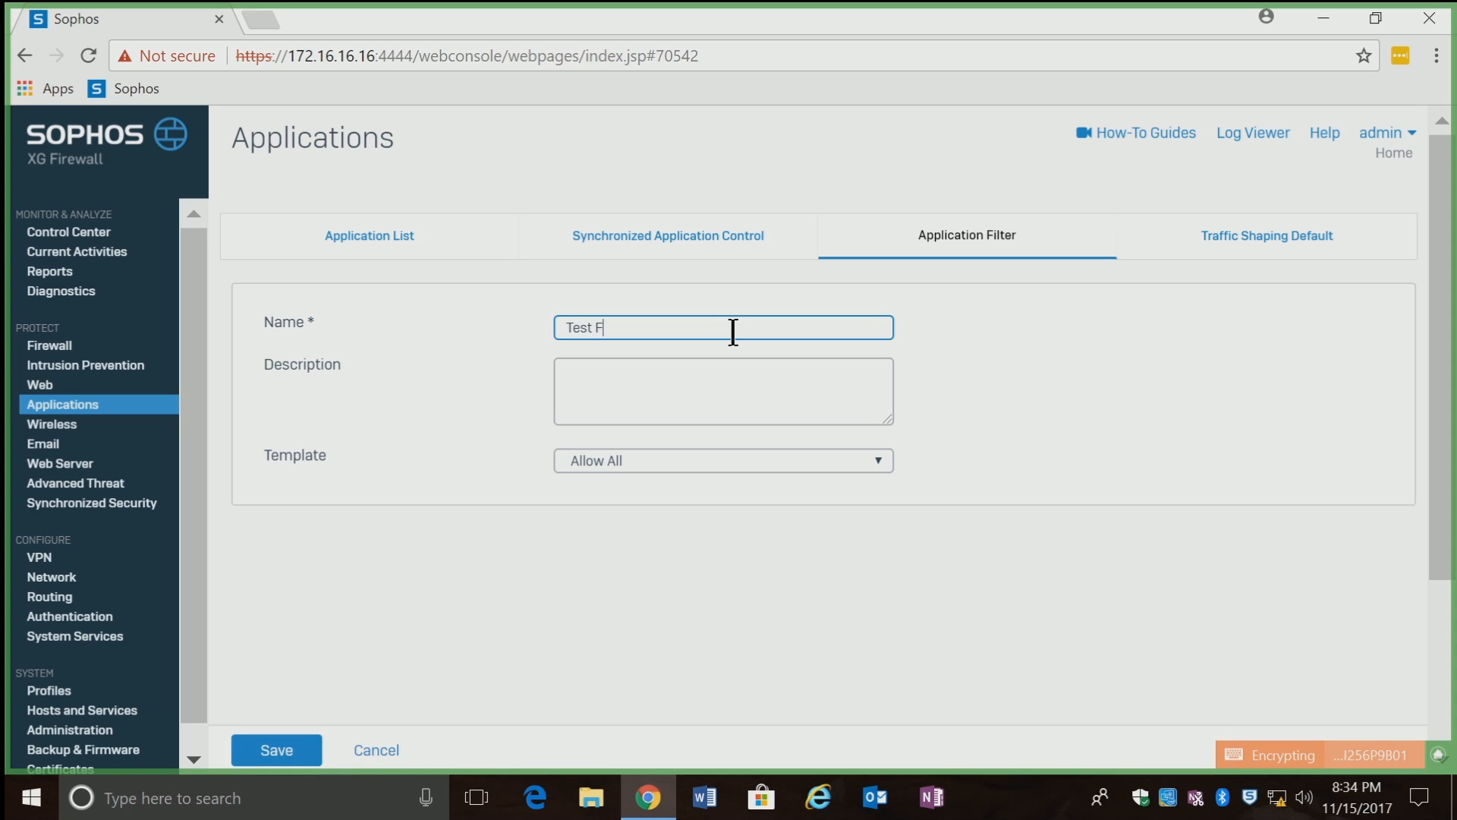
pyautogui.write('ilter')
pyautogui.press('Tab')
pyautogui.press('Tab')
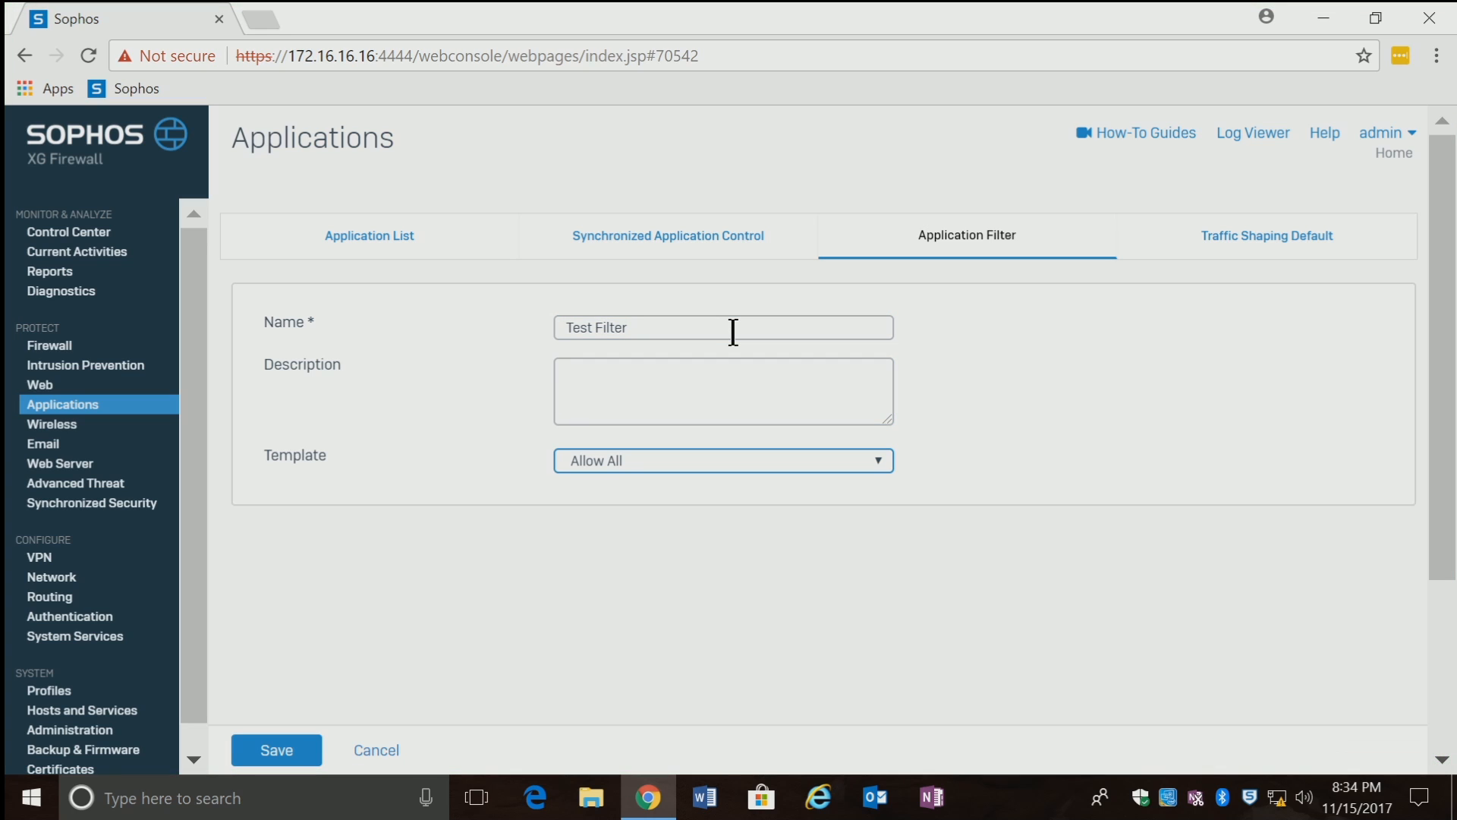
# Step: Save the Test Filter policy with the Allow All template and open it for editing
pyautogui.click(277, 759)
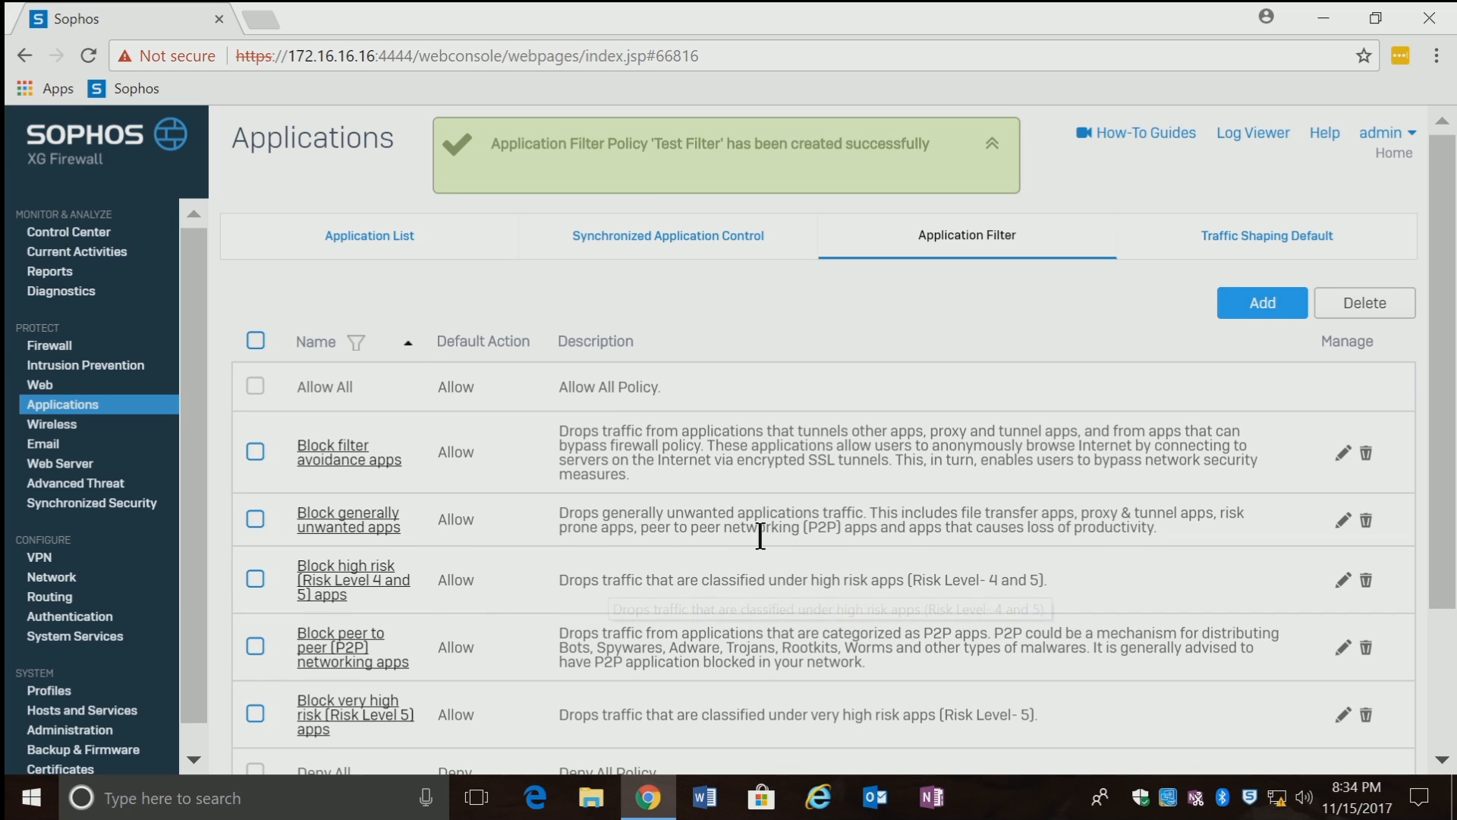
pyautogui.moveTo(1442, 504); pyautogui.dragTo(1442, 615)
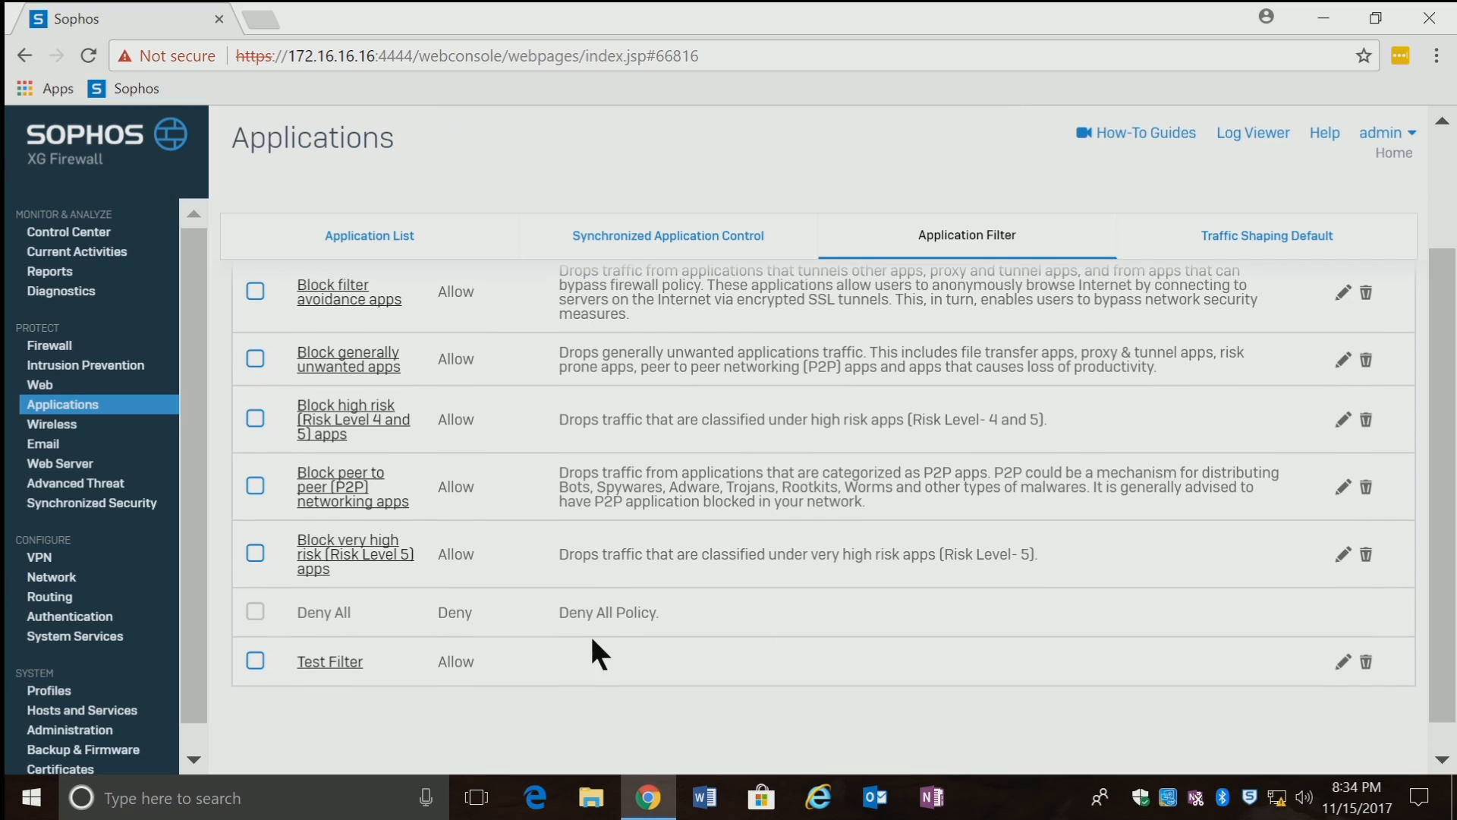
pyautogui.click(336, 671)
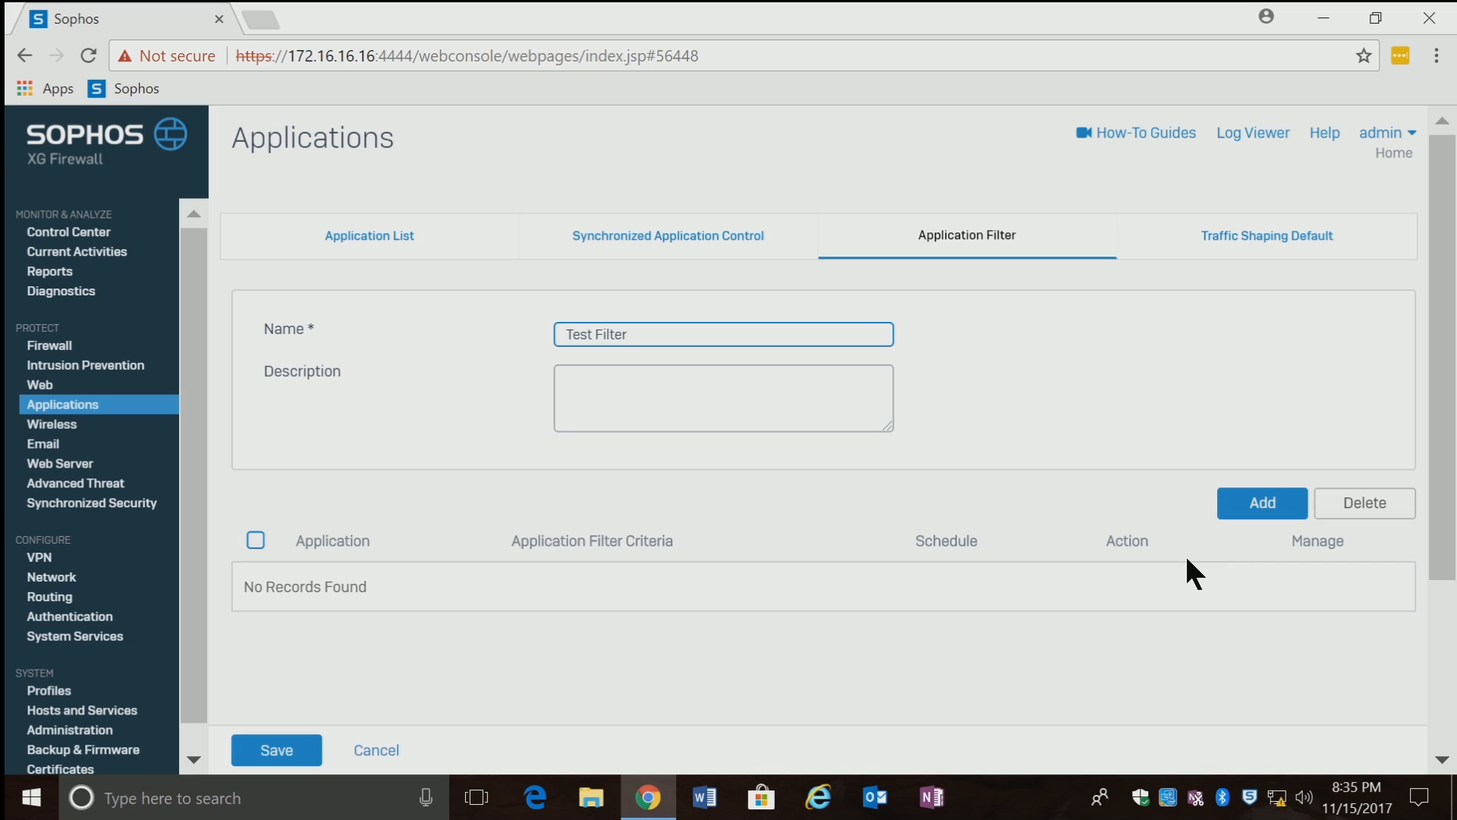
# Step: Add a rule to Test Filter covering all applications in the P2P category and save it
pyautogui.click(1275, 504)
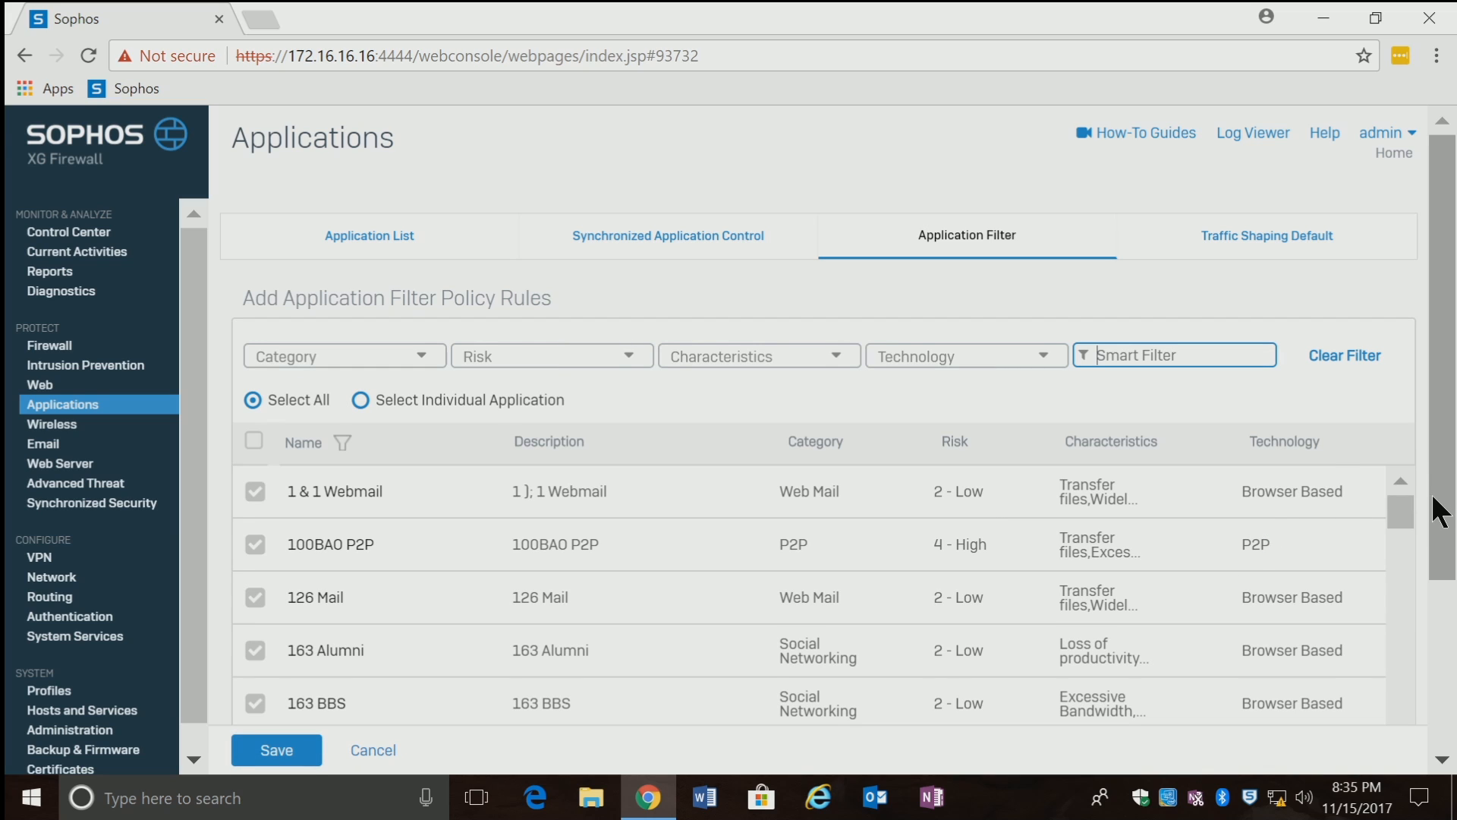
pyautogui.moveTo(1436, 504); pyautogui.dragTo(1436, 570)
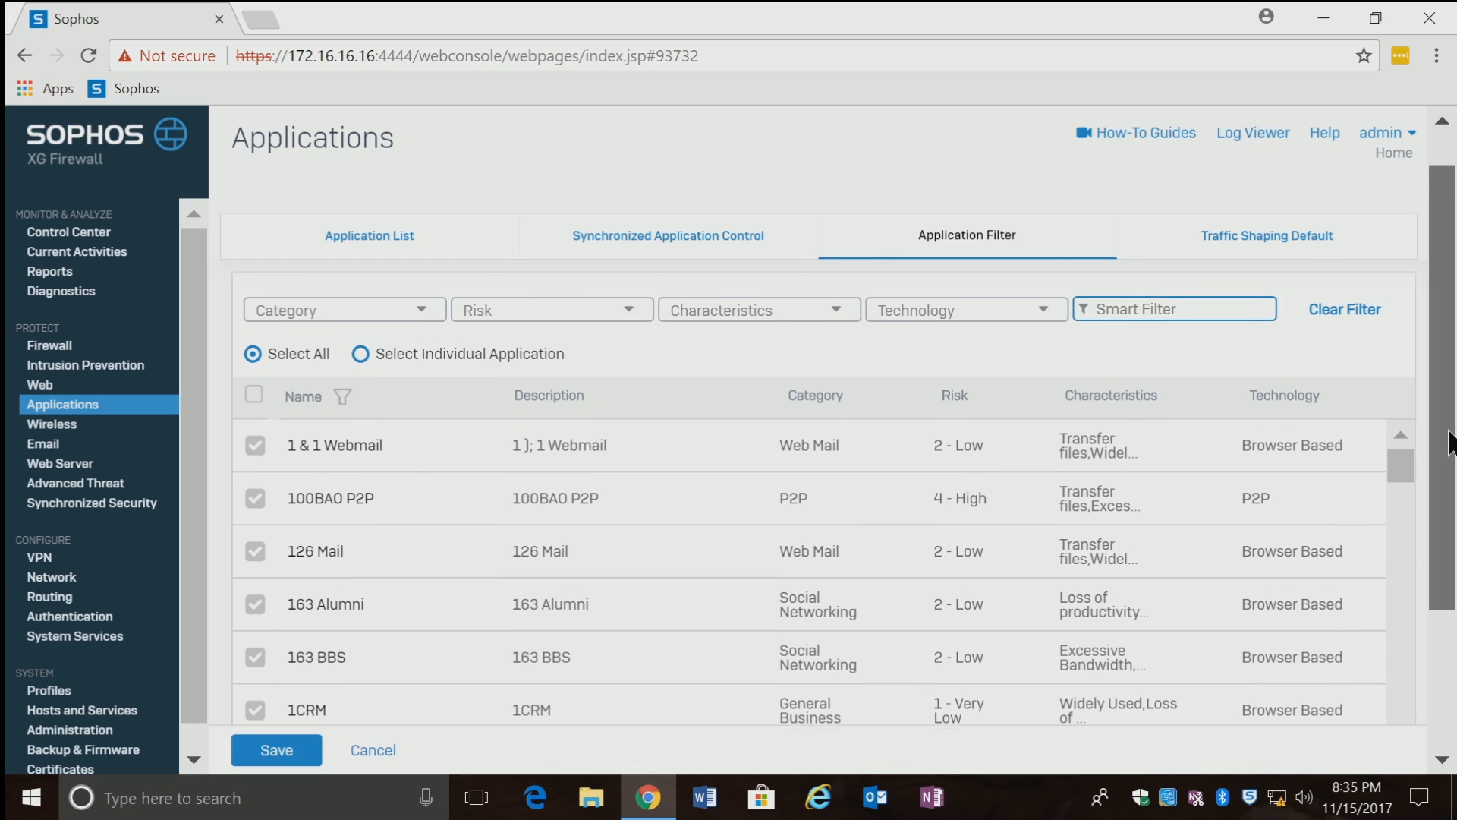
pyautogui.scroll(1, 1422, 472)
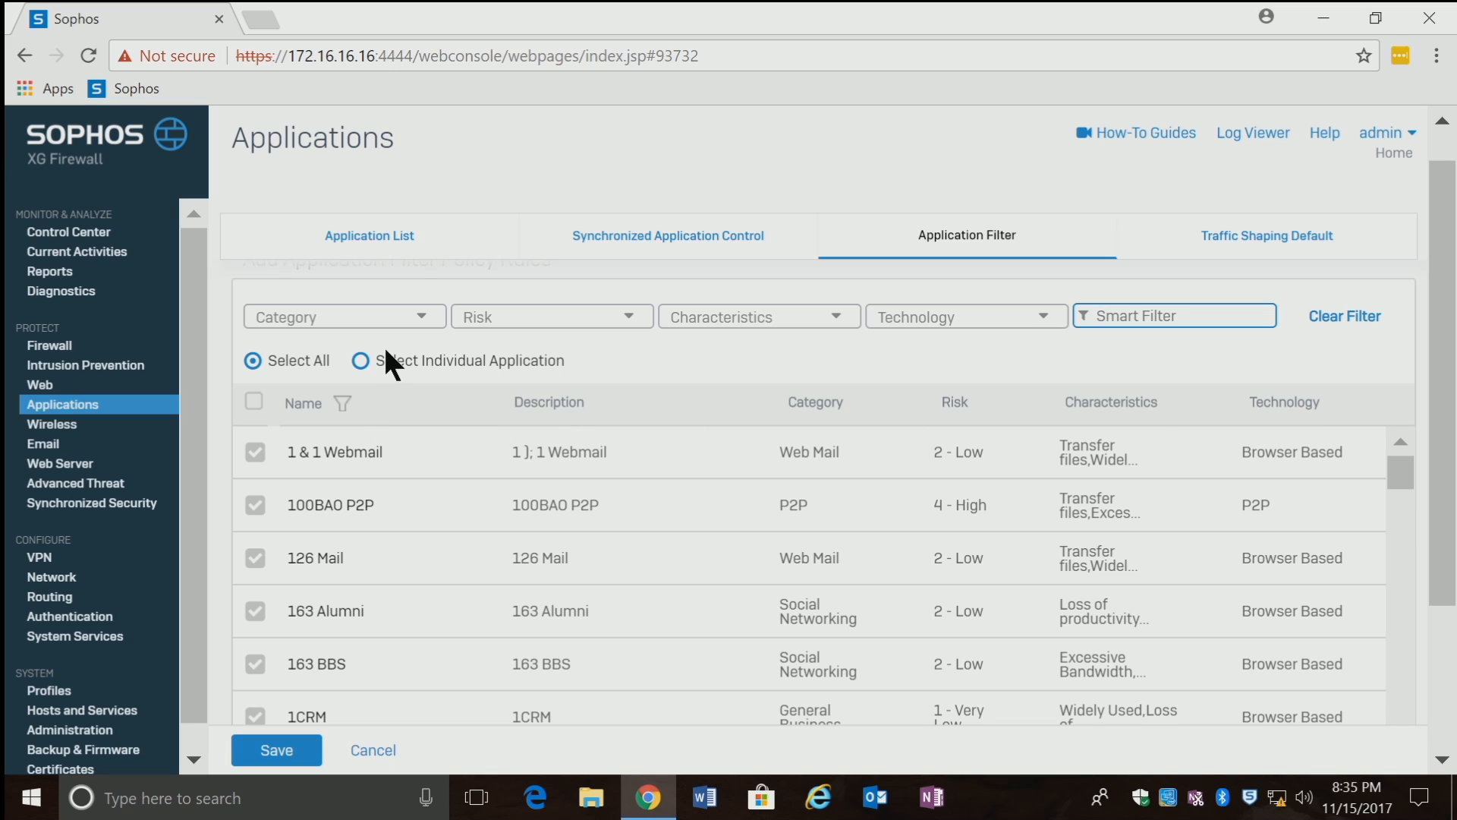
pyautogui.click(422, 323)
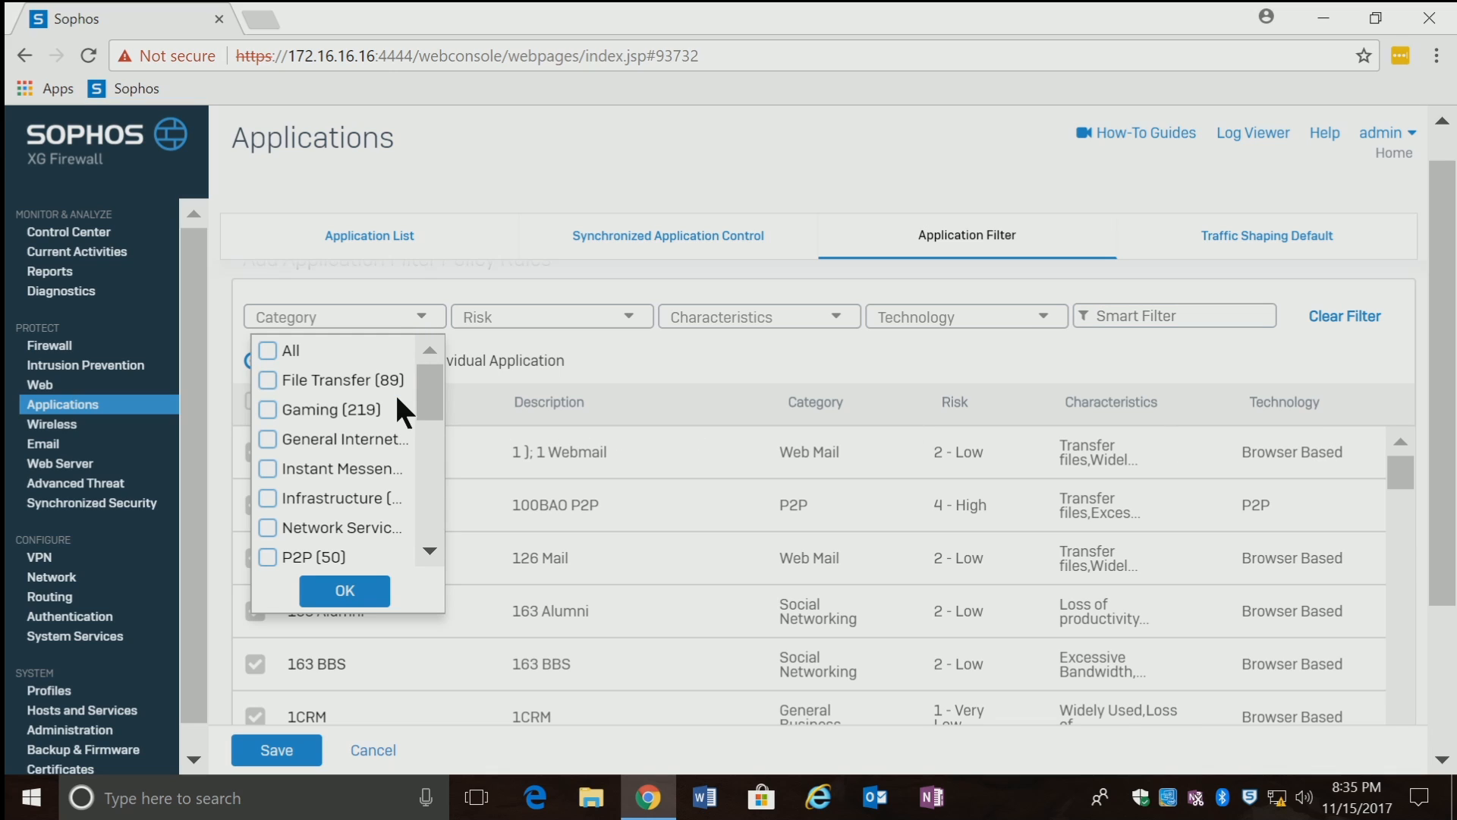
pyautogui.moveTo(425, 404); pyautogui.dragTo(427, 418)
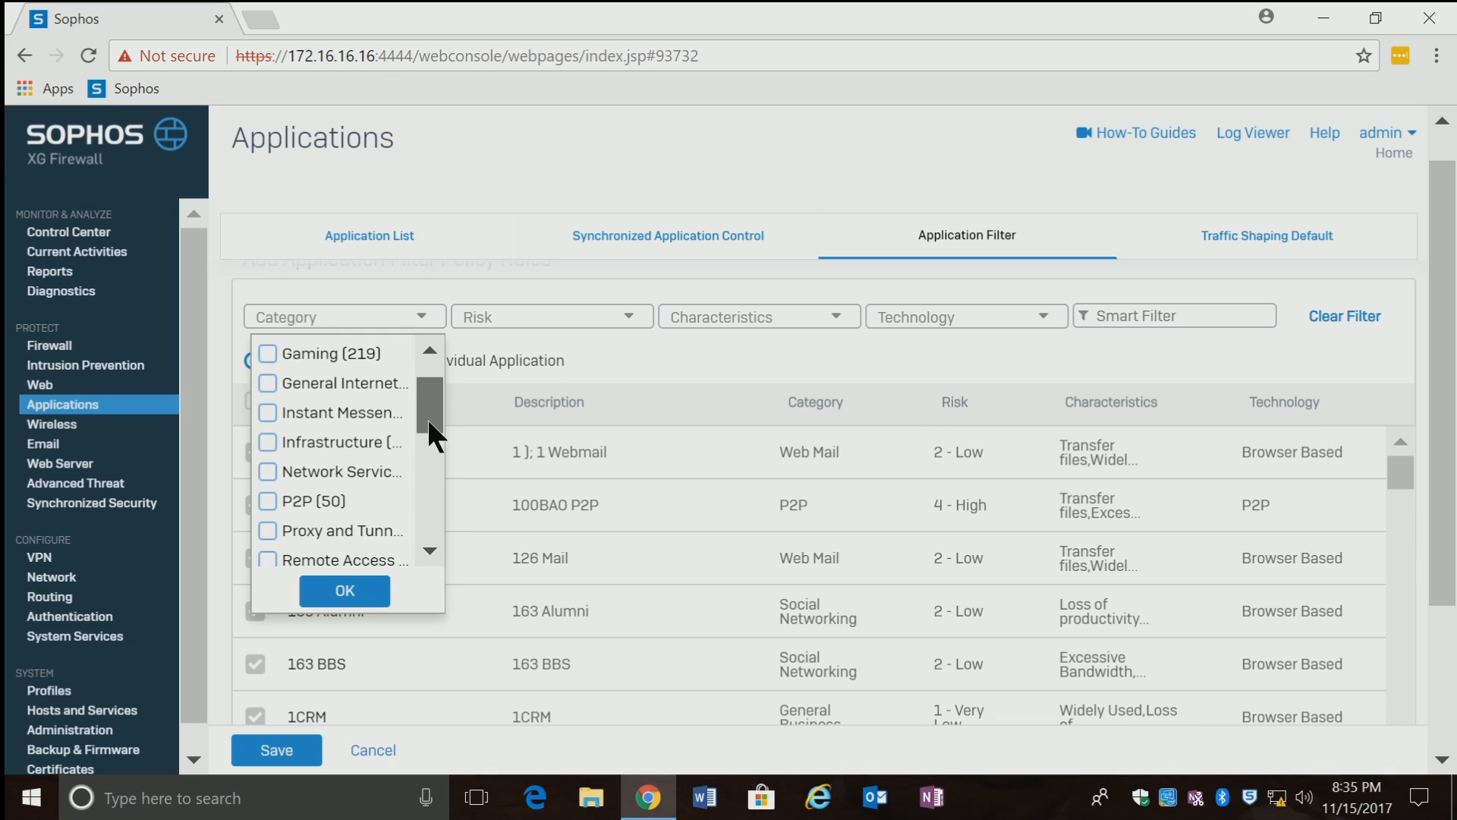
pyautogui.click(267, 492)
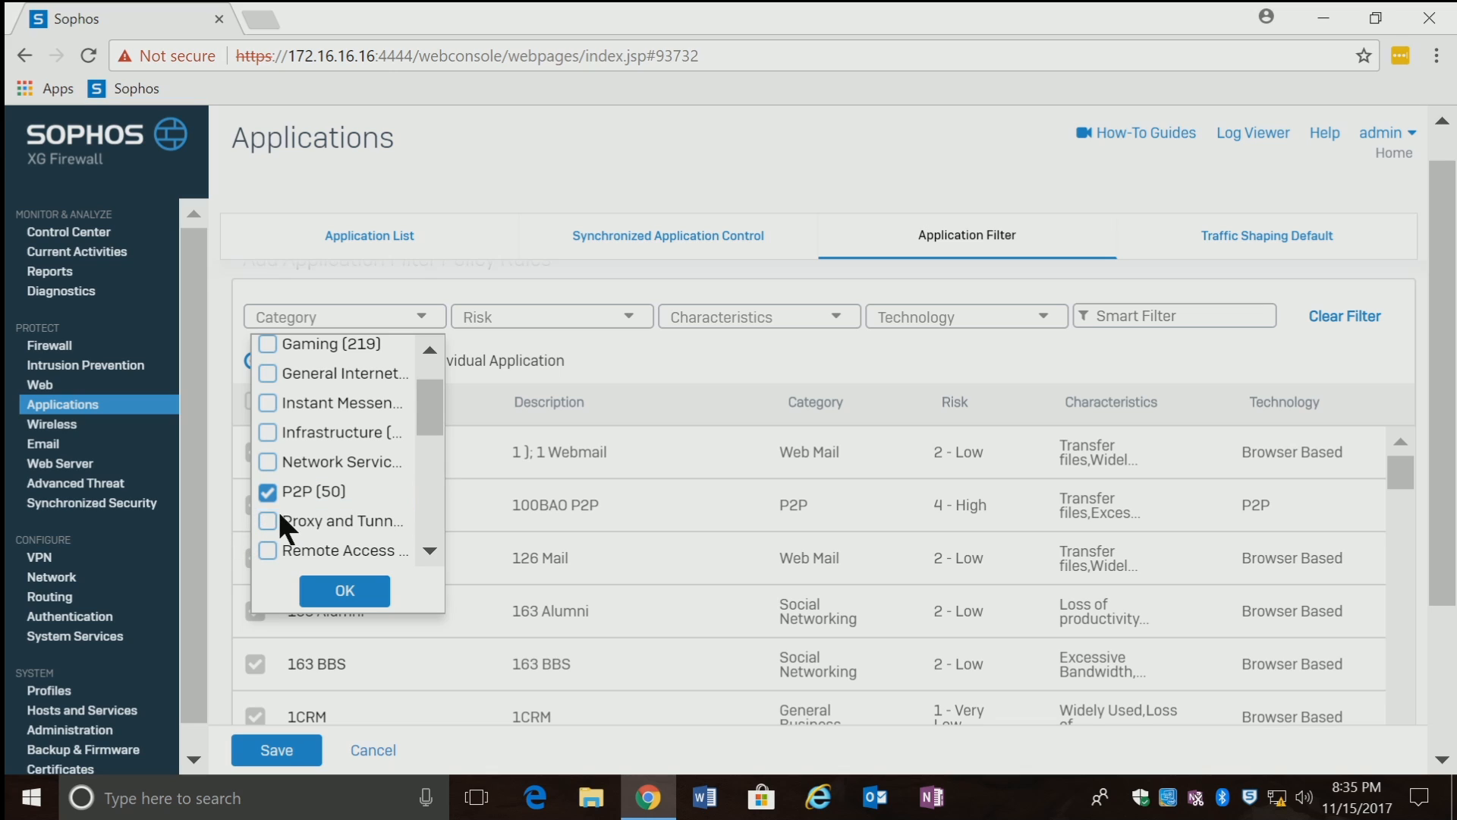
pyautogui.click(325, 585)
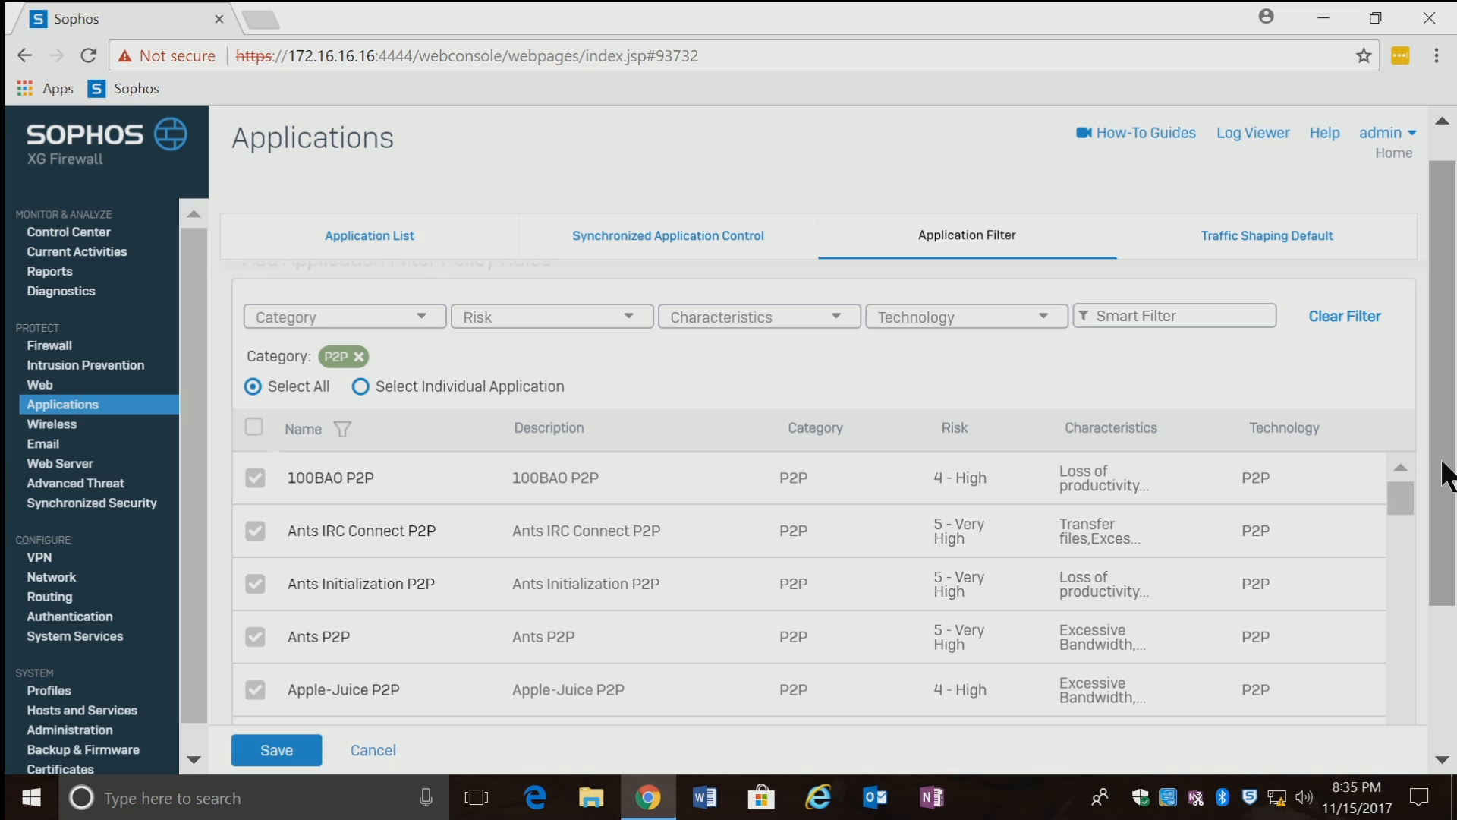
pyautogui.moveTo(1446, 474); pyautogui.dragTo(1389, 512)
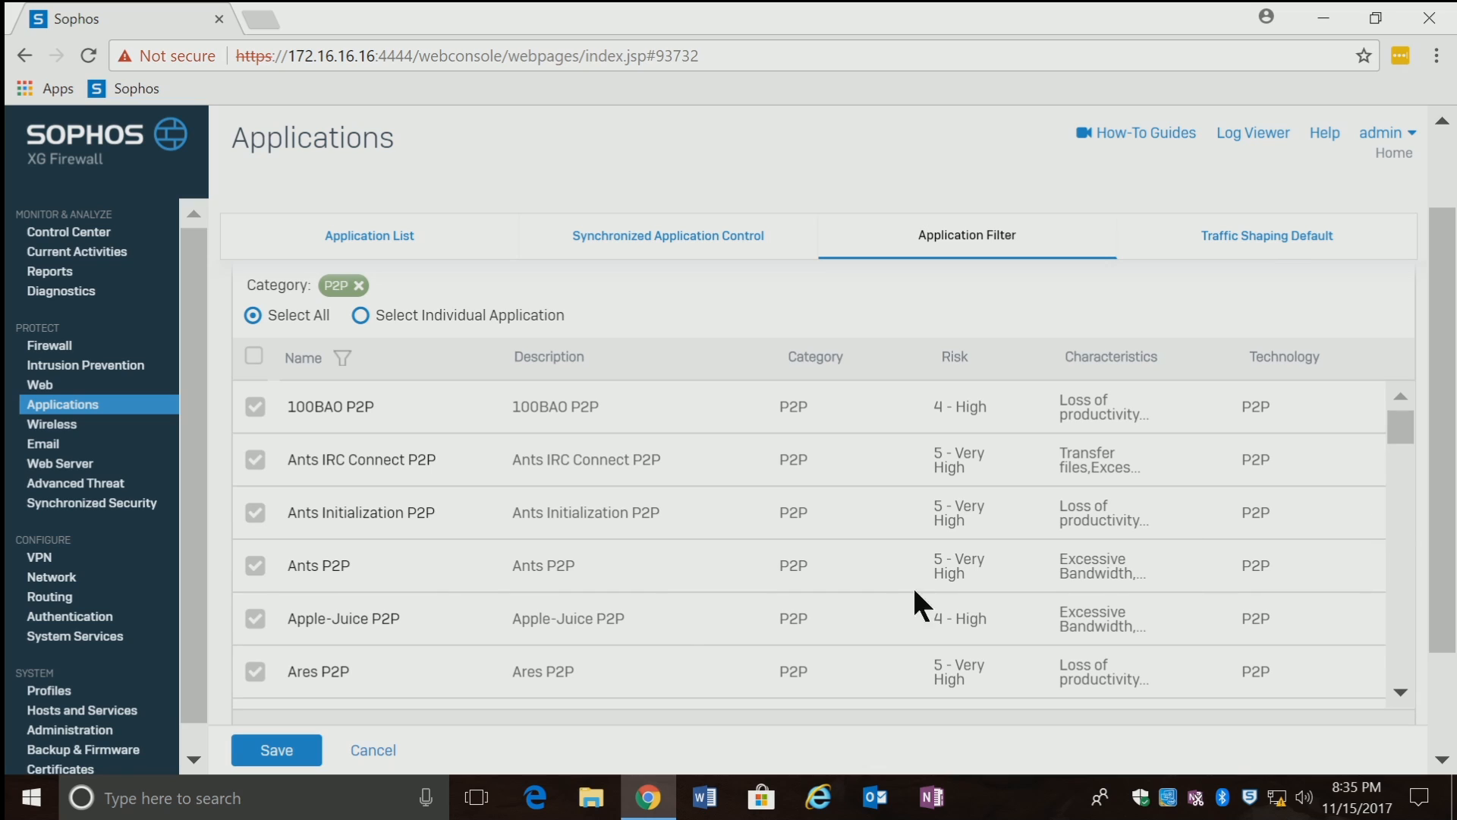
pyautogui.click(262, 745)
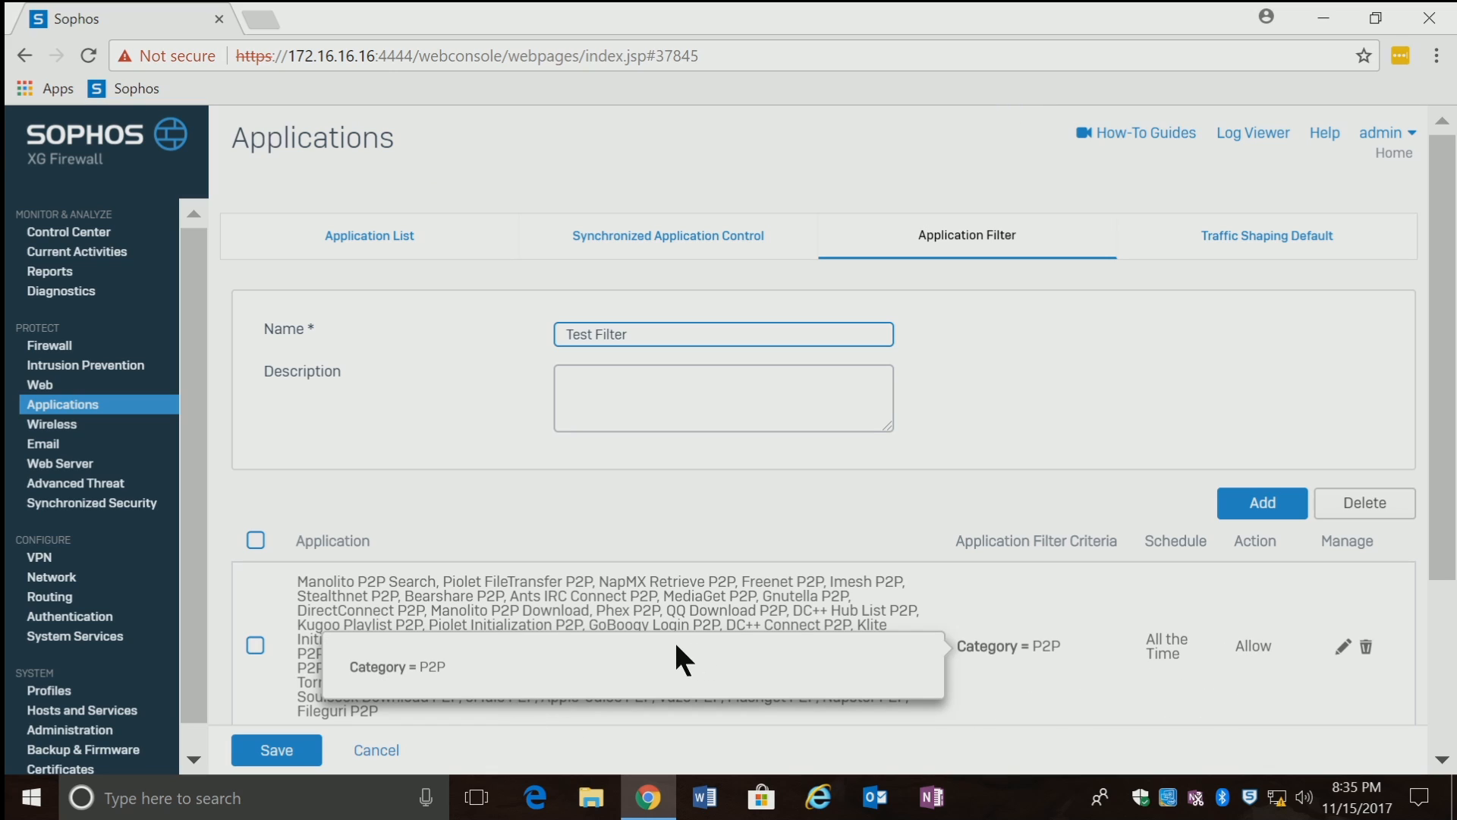
# Step: Edit the P2P rule to use the Deny action and save it
pyautogui.click(1344, 648)
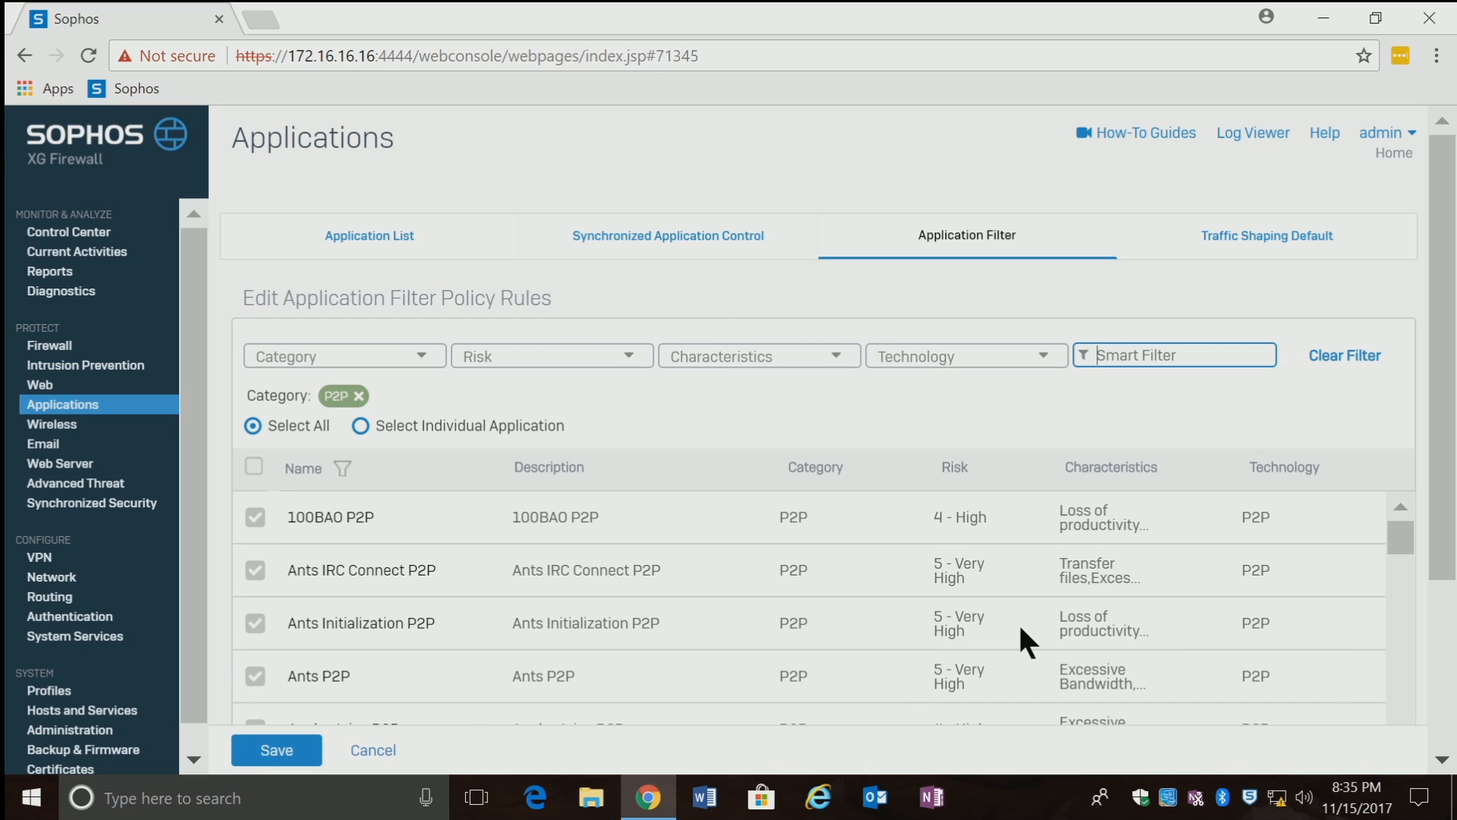
pyautogui.scroll(-15, 970, 596)
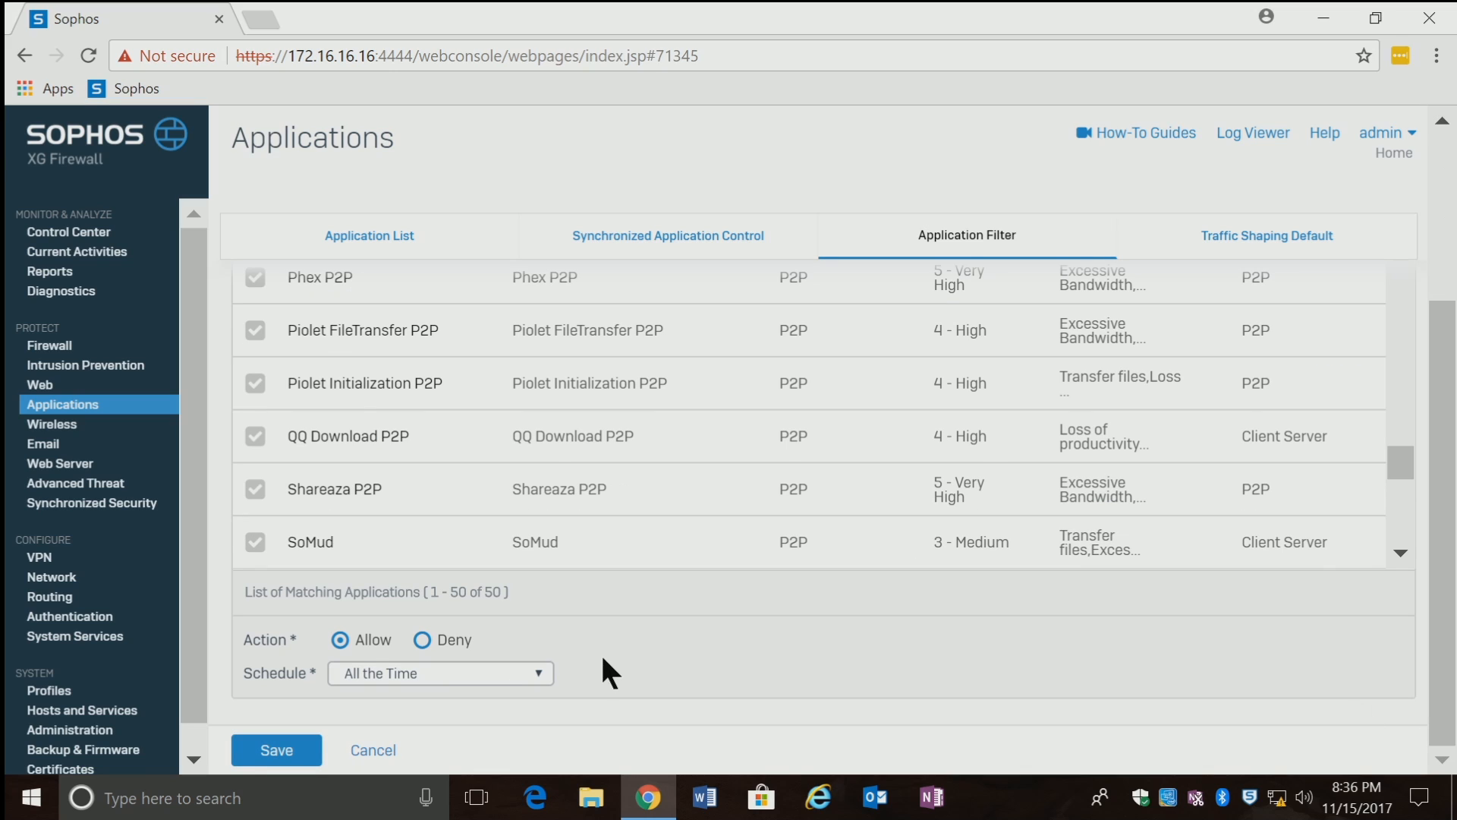
pyautogui.click(423, 641)
pyautogui.click(296, 755)
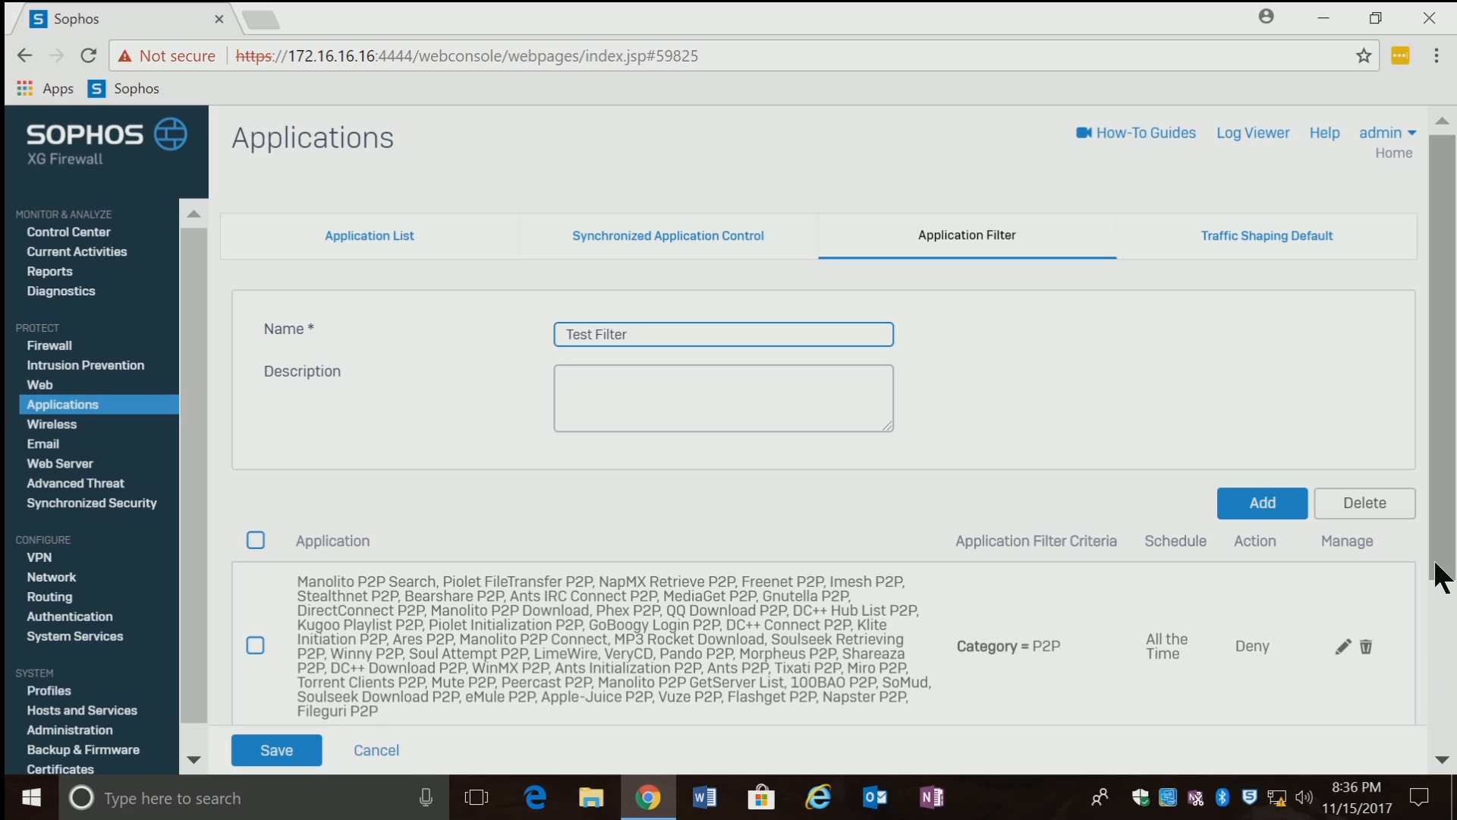
# Step: Start another Test Filter rule and filter its applications by the File Transfer and Remote Access categories
pyautogui.moveTo(1438, 574); pyautogui.dragTo(1440, 683)
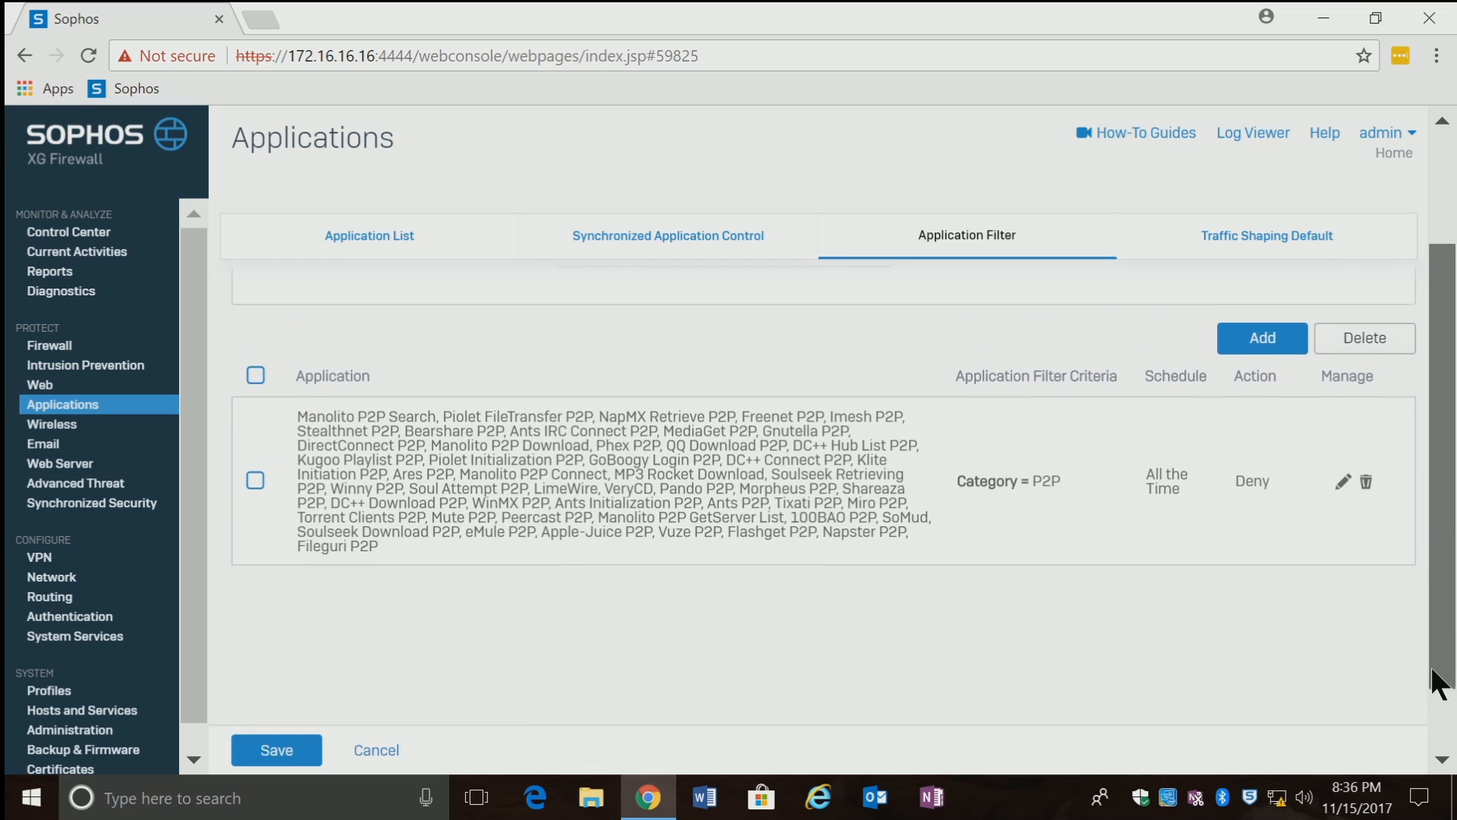
pyautogui.click(1245, 334)
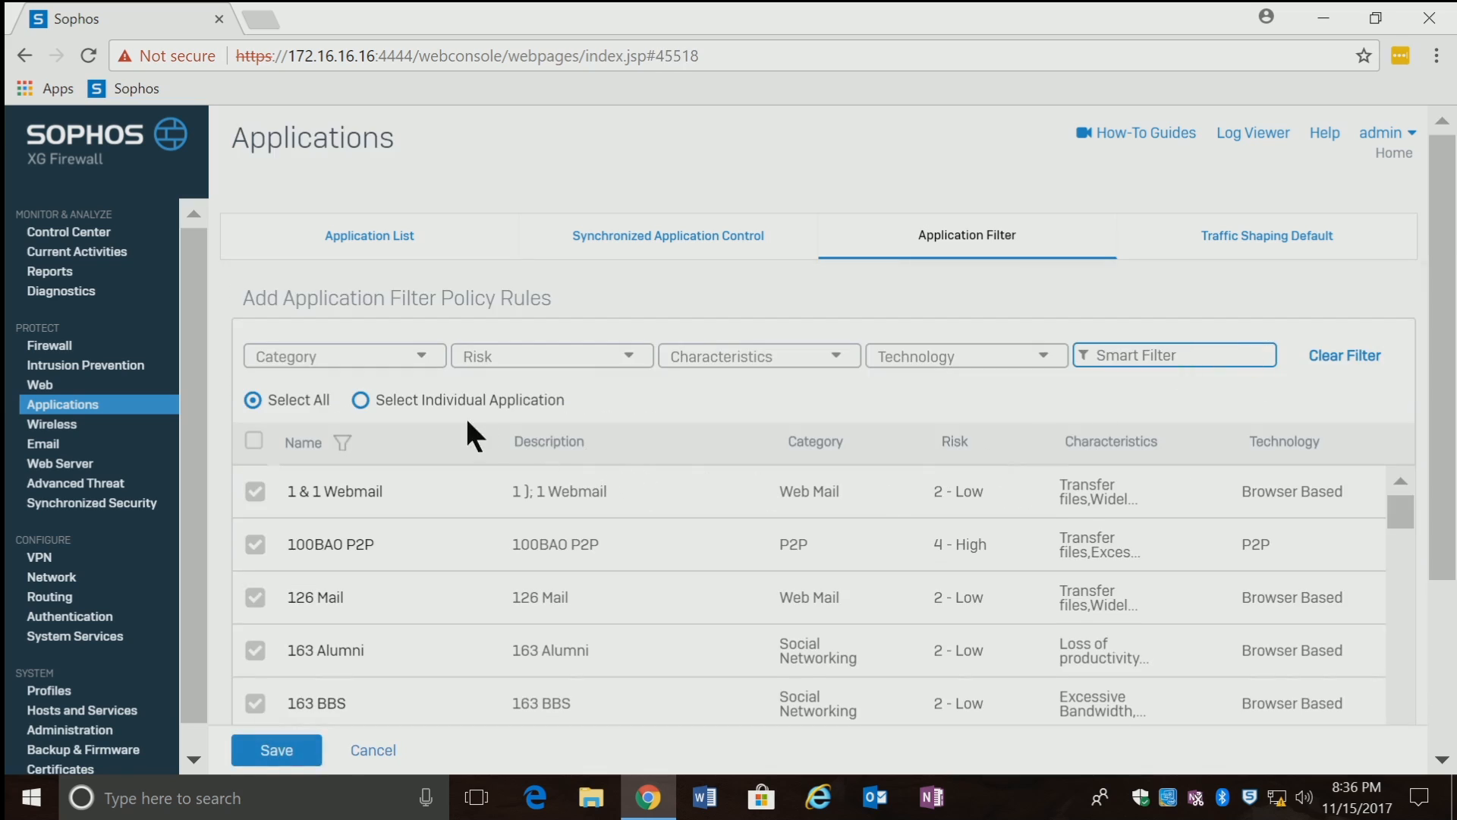
pyautogui.click(417, 354)
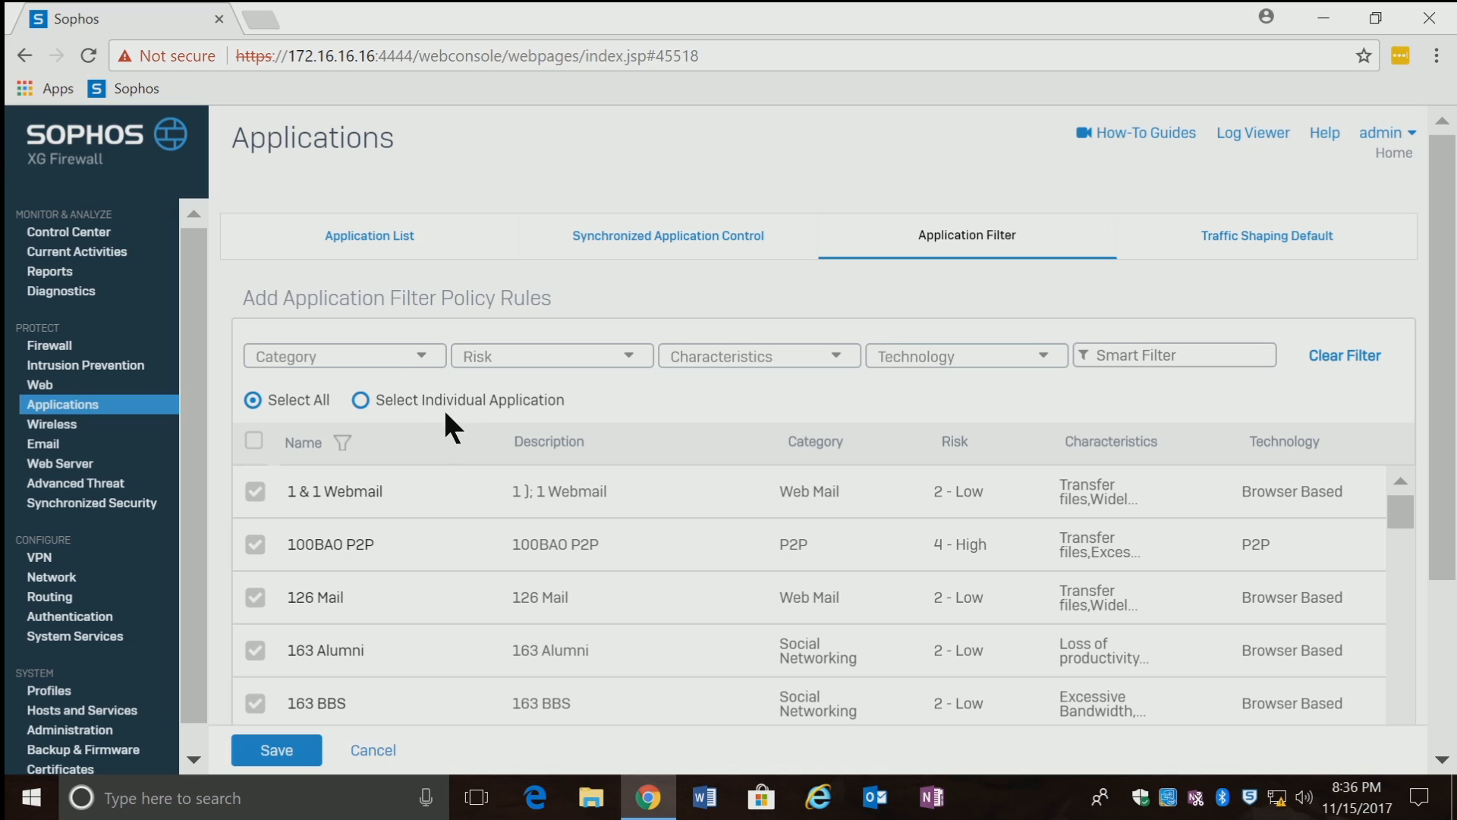
pyautogui.click(412, 357)
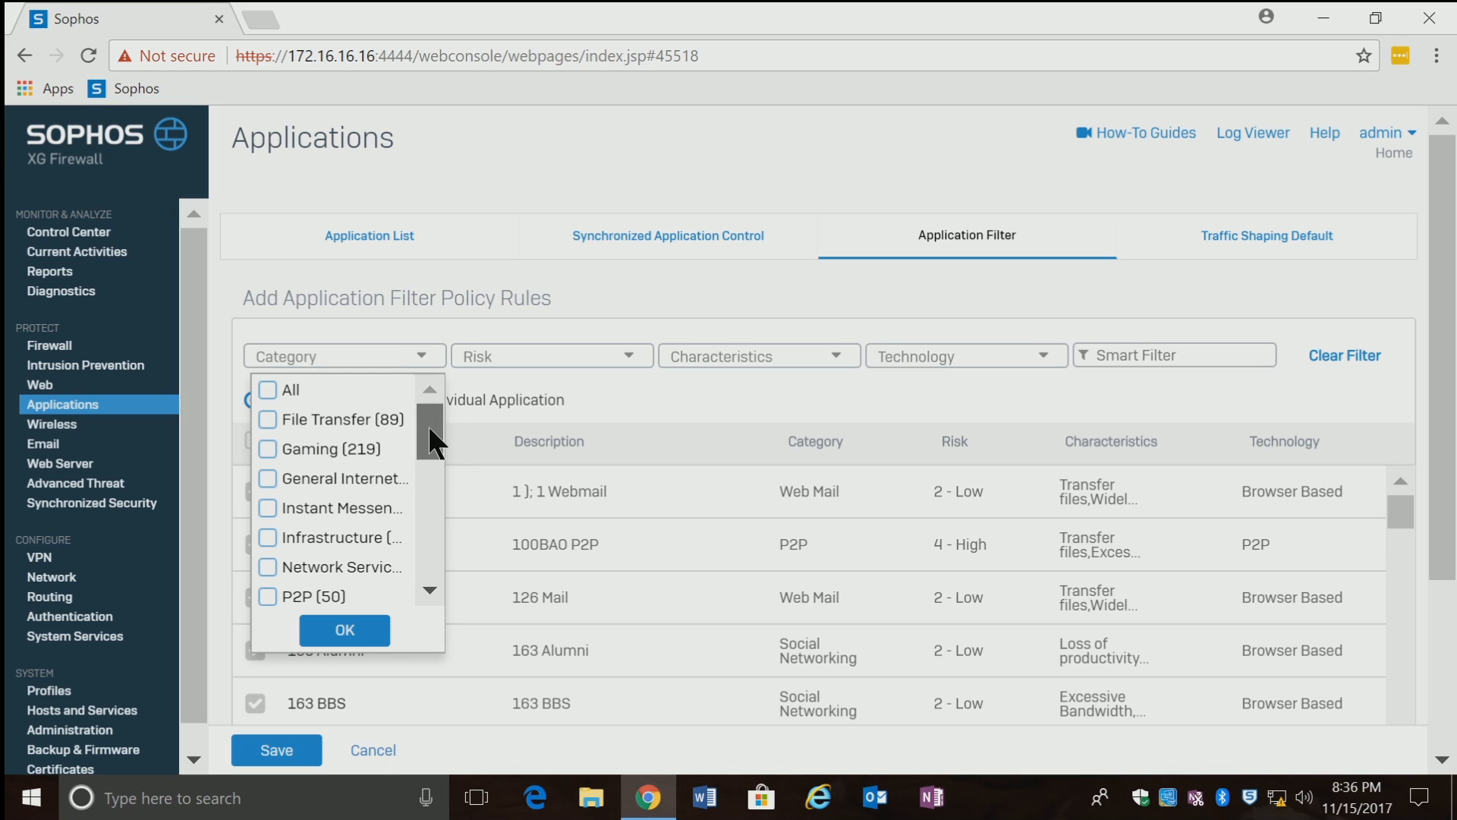
pyautogui.moveTo(430, 430)
pyautogui.mouseDown()
pyautogui.moveTo(432, 442)
pyautogui.moveTo(426, 422)
pyautogui.mouseUp()
pyautogui.click(266, 425)
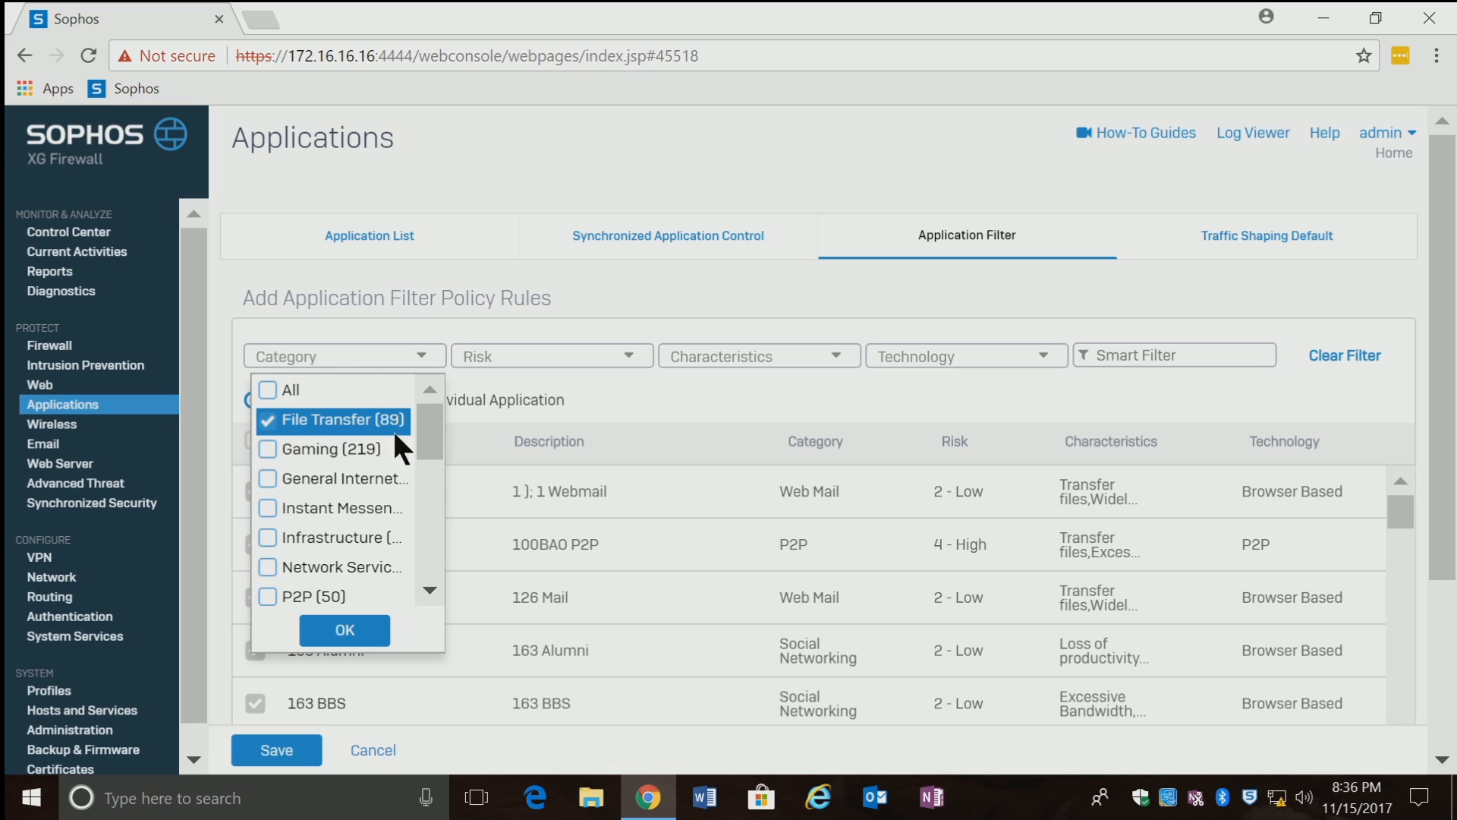
pyautogui.moveTo(433, 433); pyautogui.dragTo(422, 475)
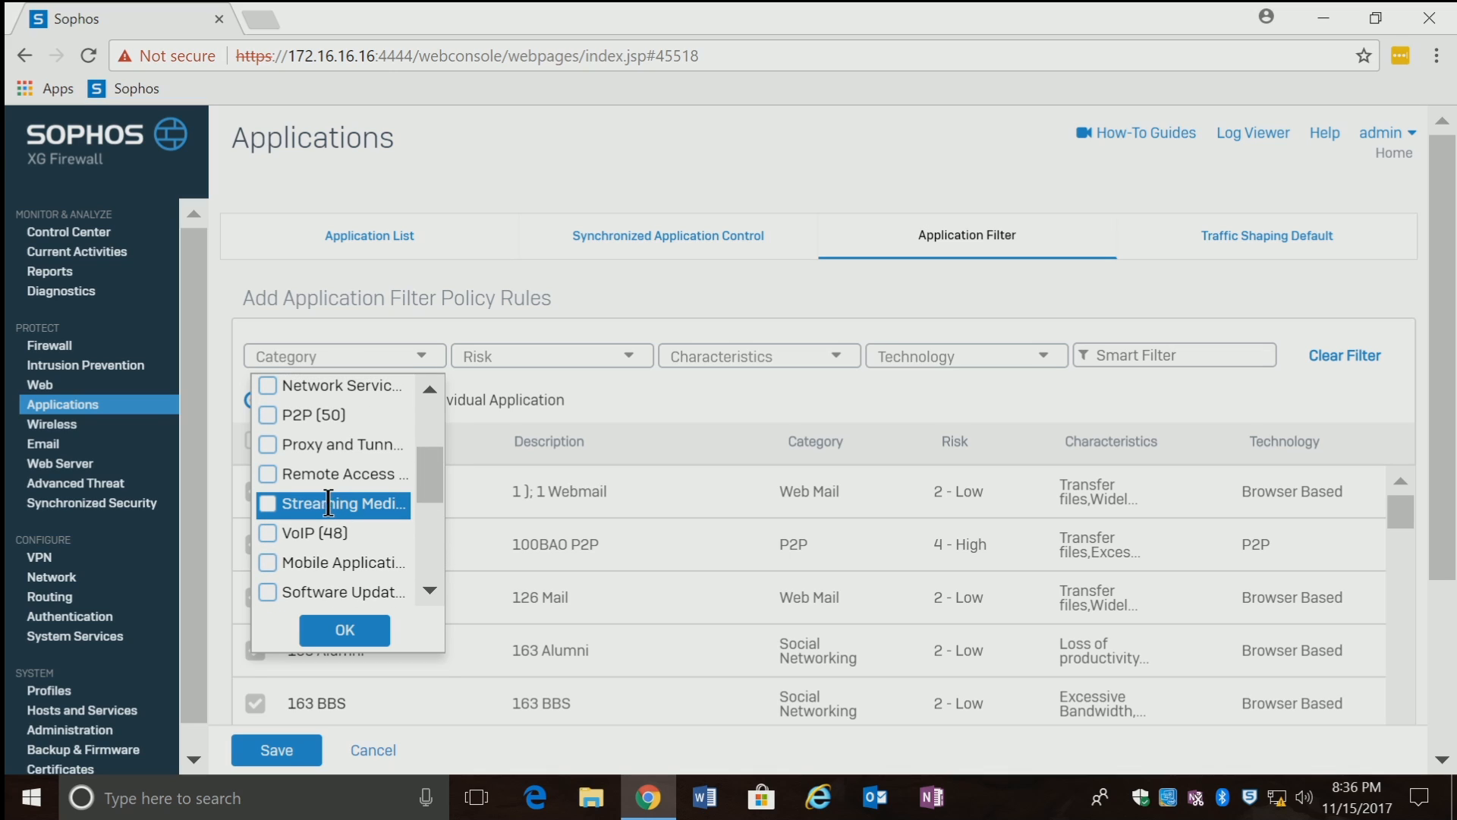
pyautogui.click(268, 475)
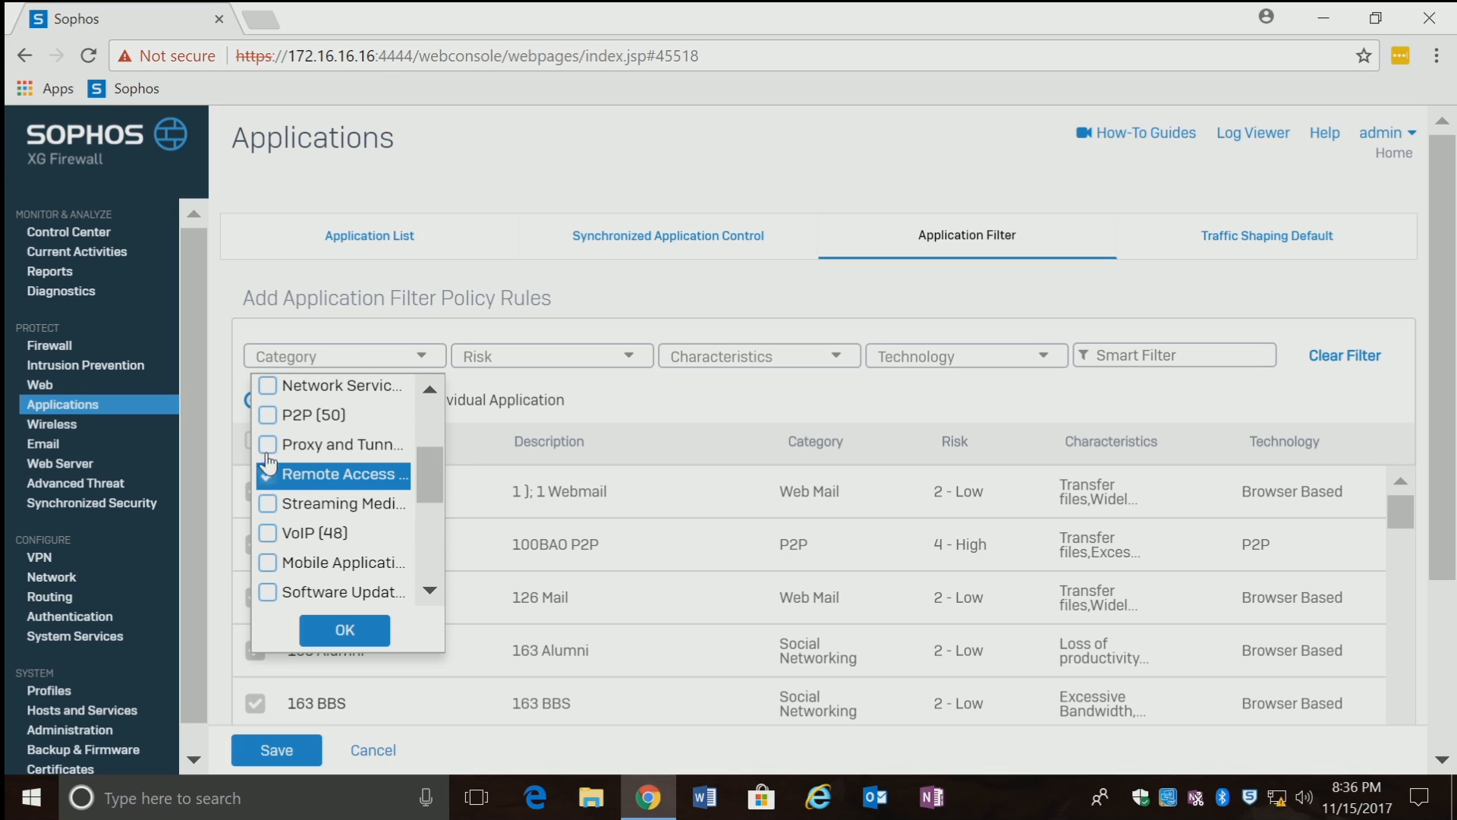
pyautogui.click(361, 633)
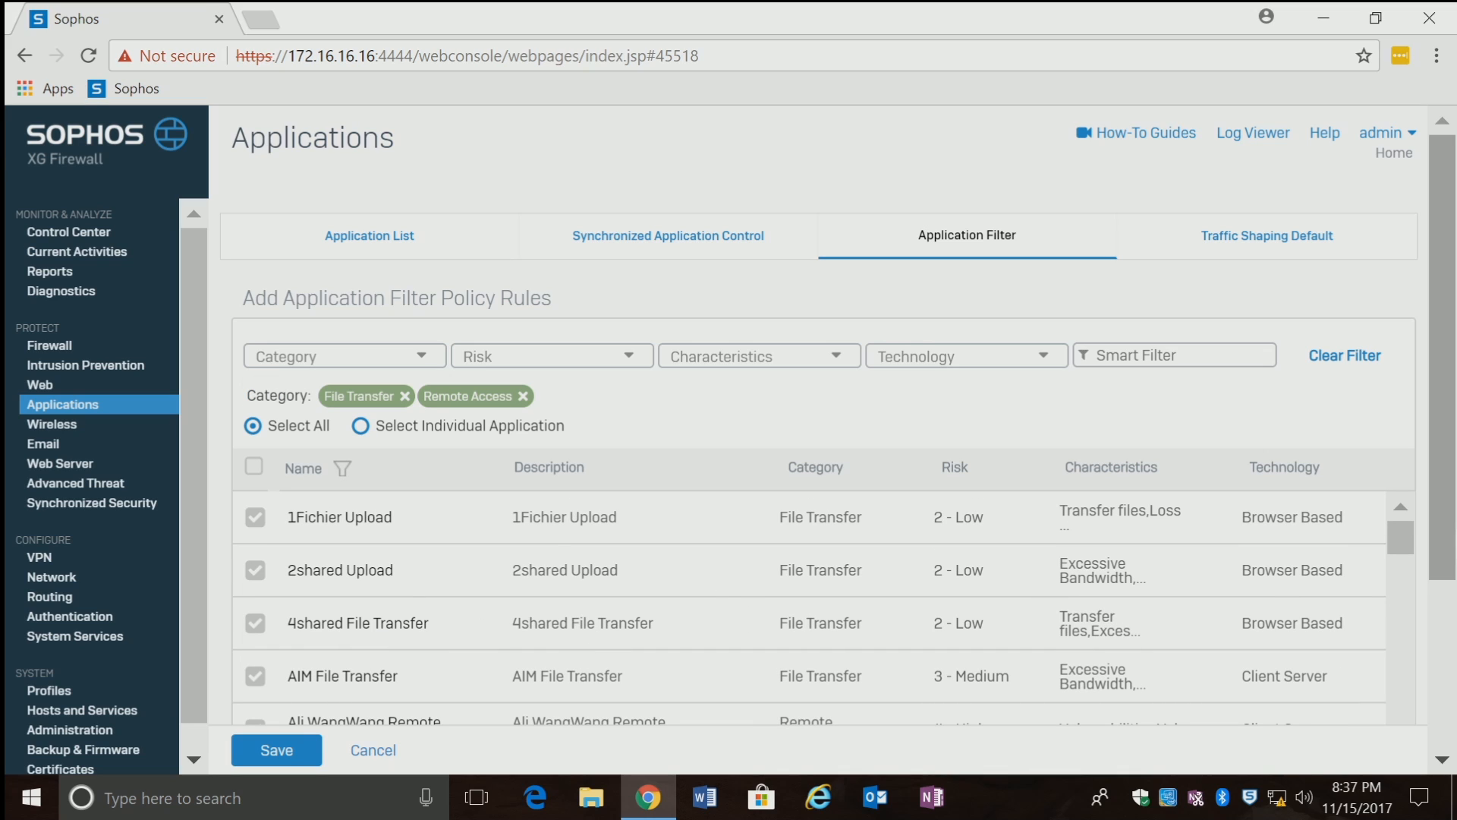
# Step: Set the action of the File Transfer and Remote Access rule to Deny and save the rule
pyautogui.moveTo(1447, 552); pyautogui.dragTo(1447, 679)
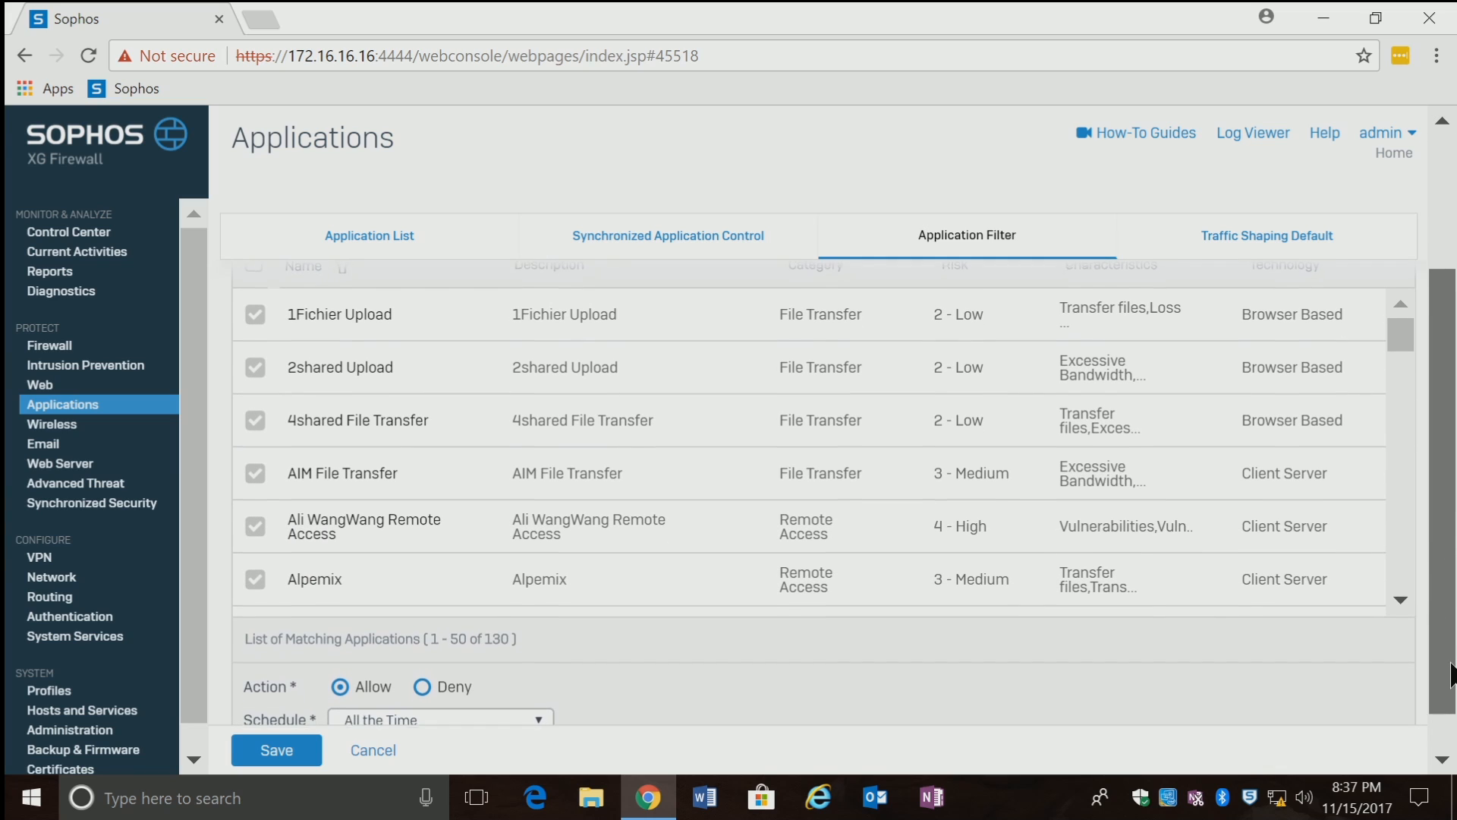
pyautogui.click(422, 684)
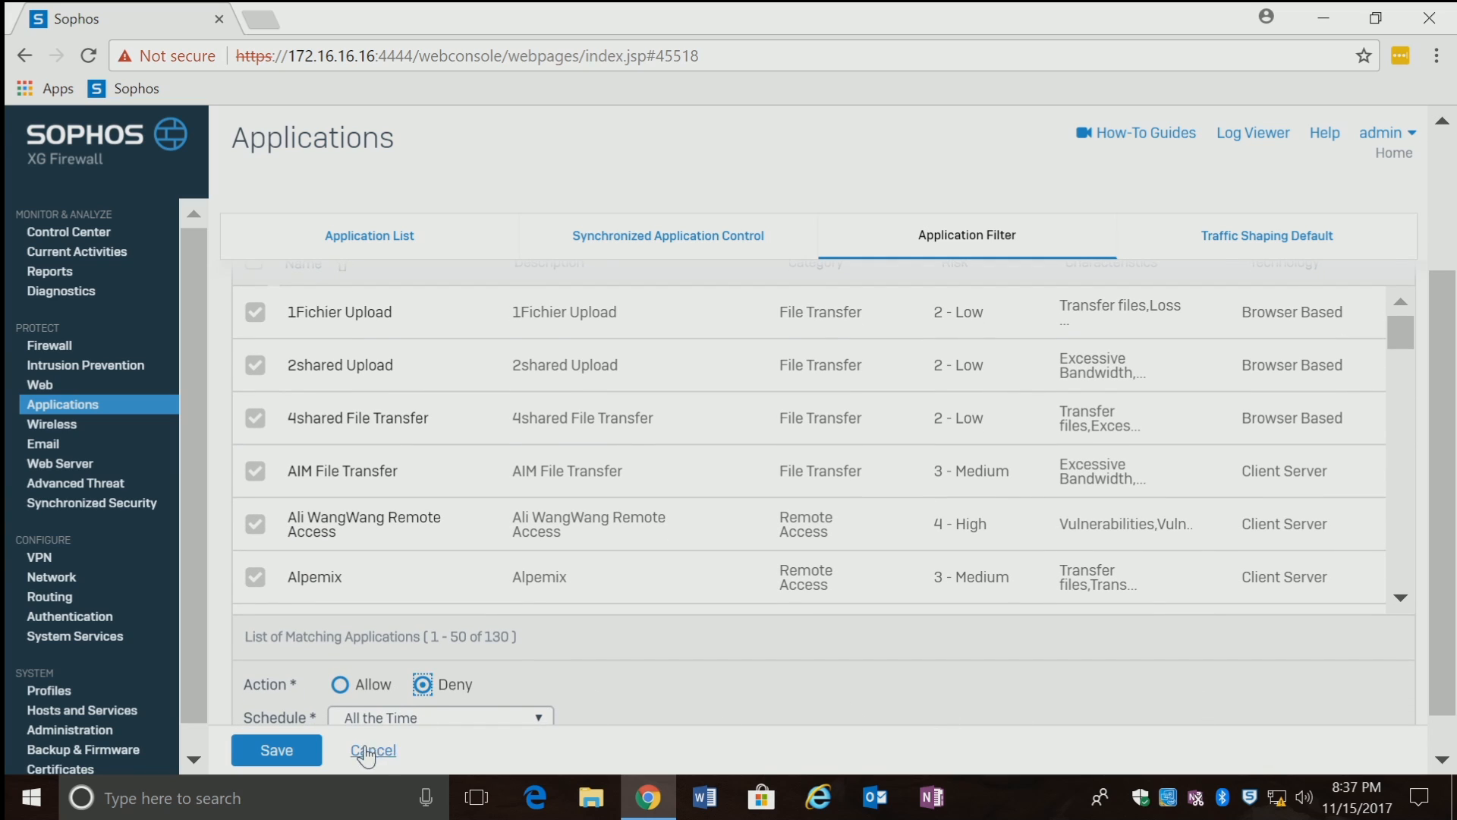
pyautogui.click(313, 750)
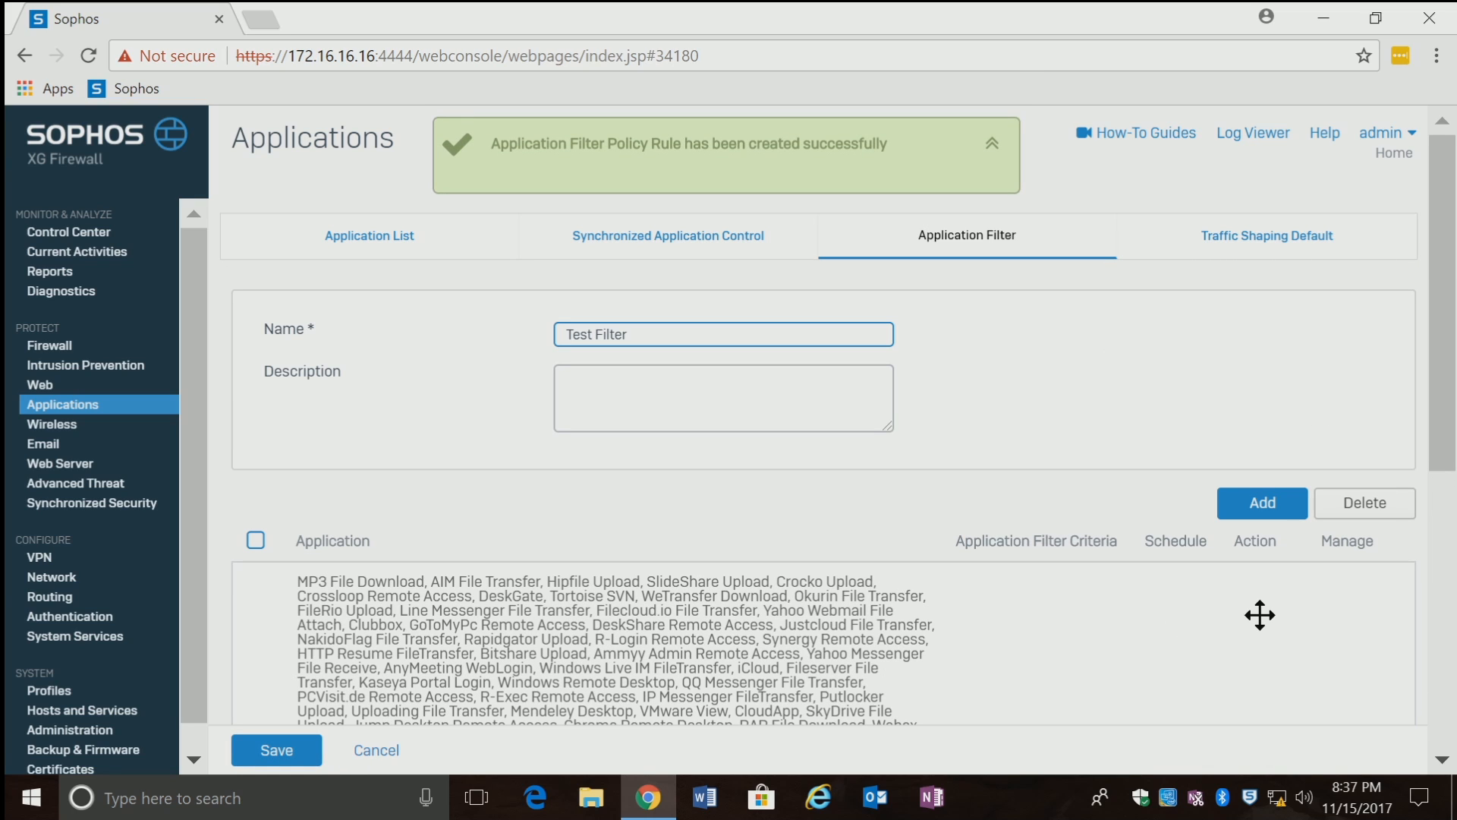
# Step: Open the File Transfer and Remote Access rule for editing and switch it to individual application selection
pyautogui.moveTo(1451, 440); pyautogui.dragTo(1453, 581)
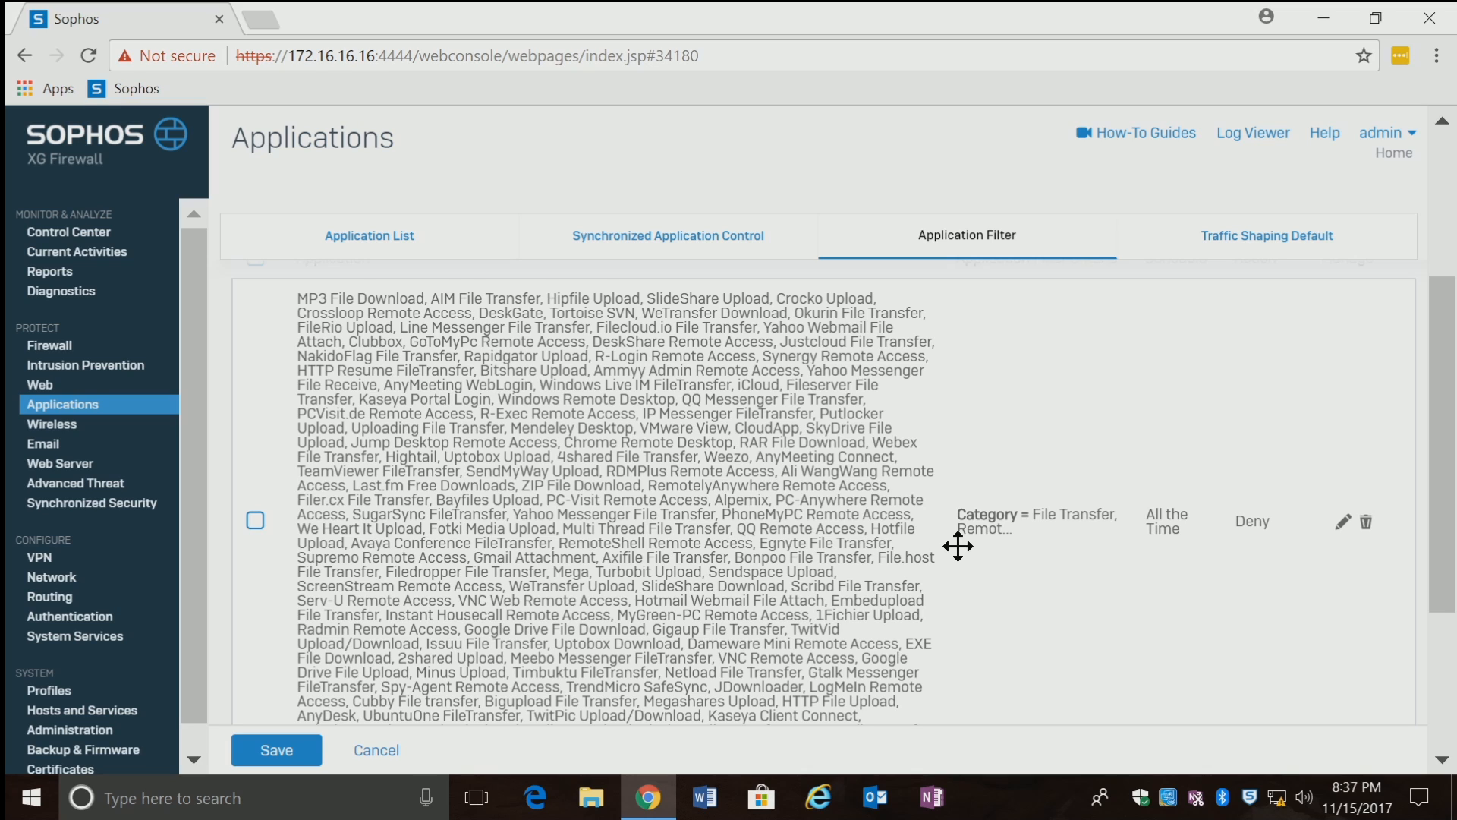
pyautogui.click(1342, 531)
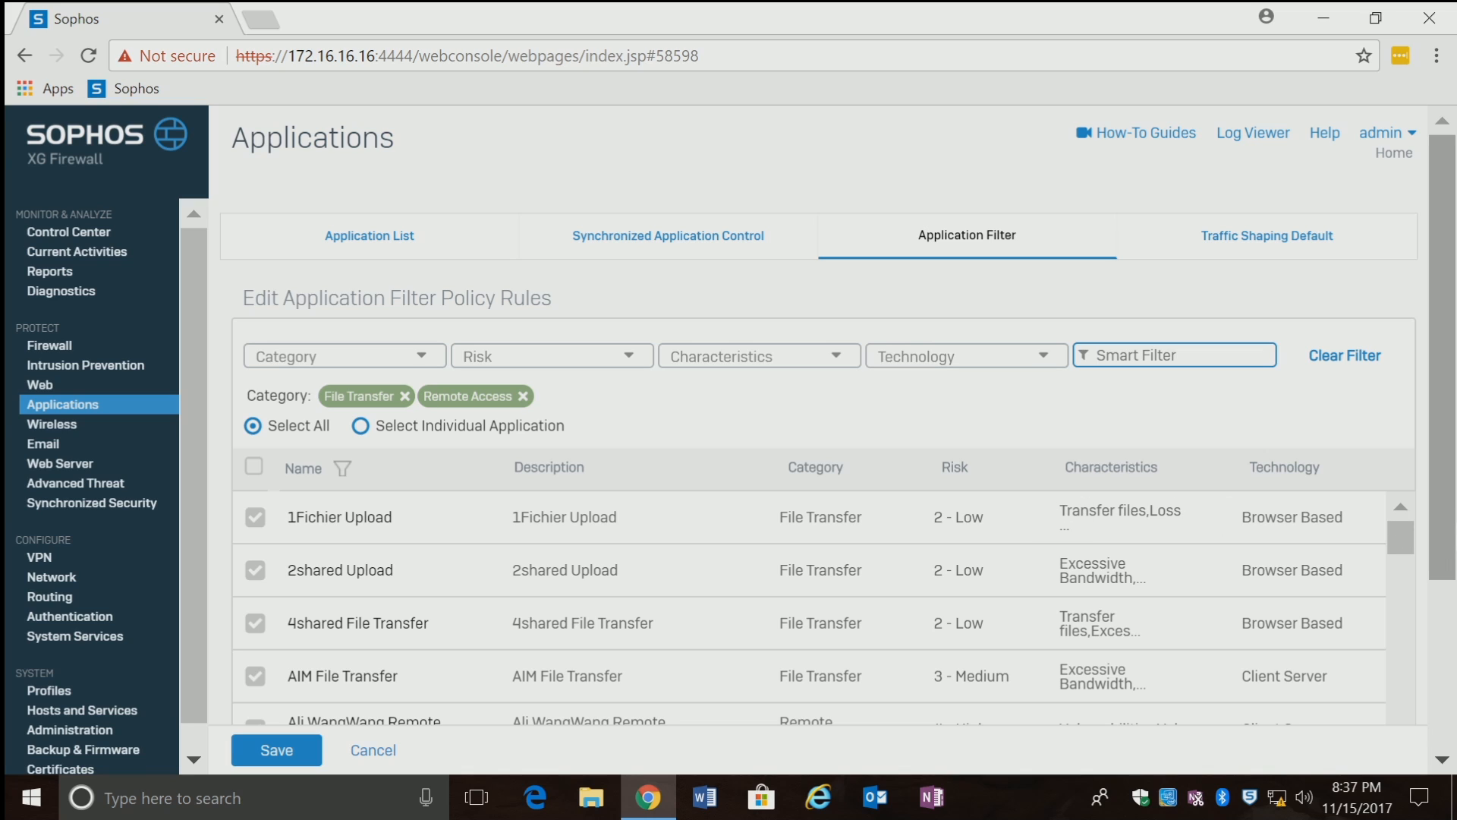
pyautogui.moveTo(1451, 524); pyautogui.dragTo(1448, 667)
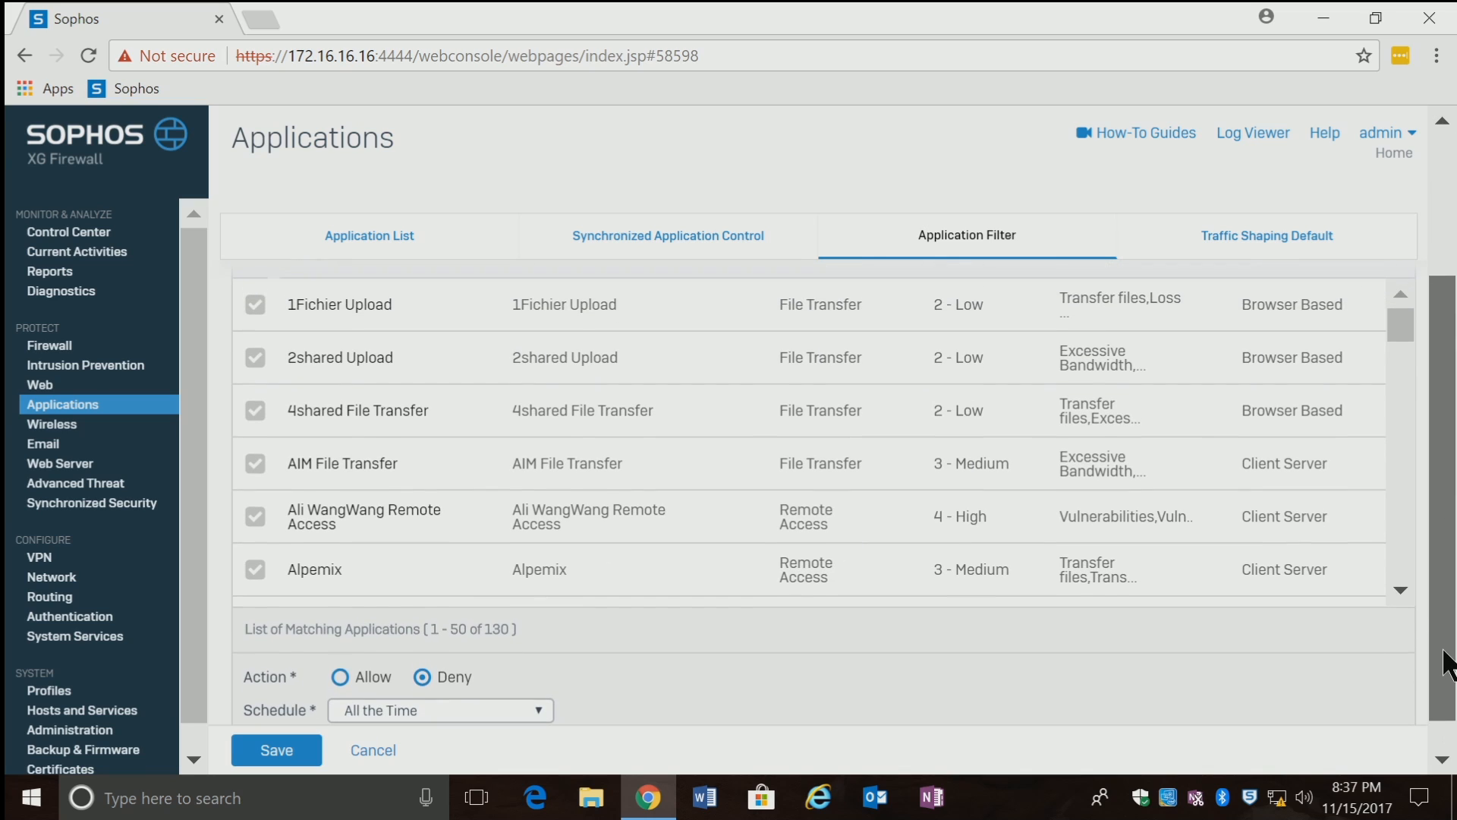
pyautogui.moveTo(1406, 326); pyautogui.dragTo(1400, 276)
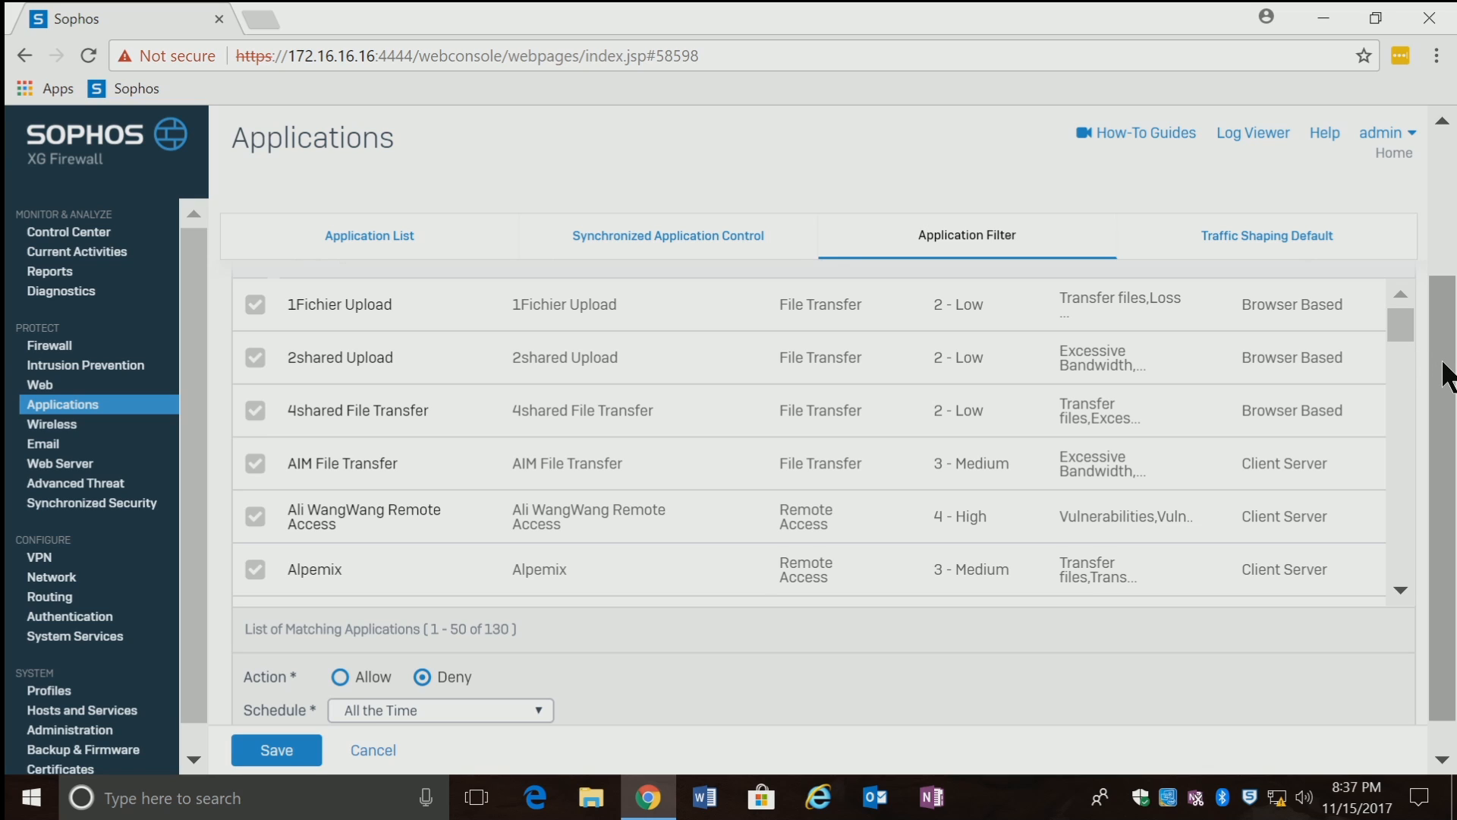
pyautogui.moveTo(1441, 364); pyautogui.dragTo(1445, 299)
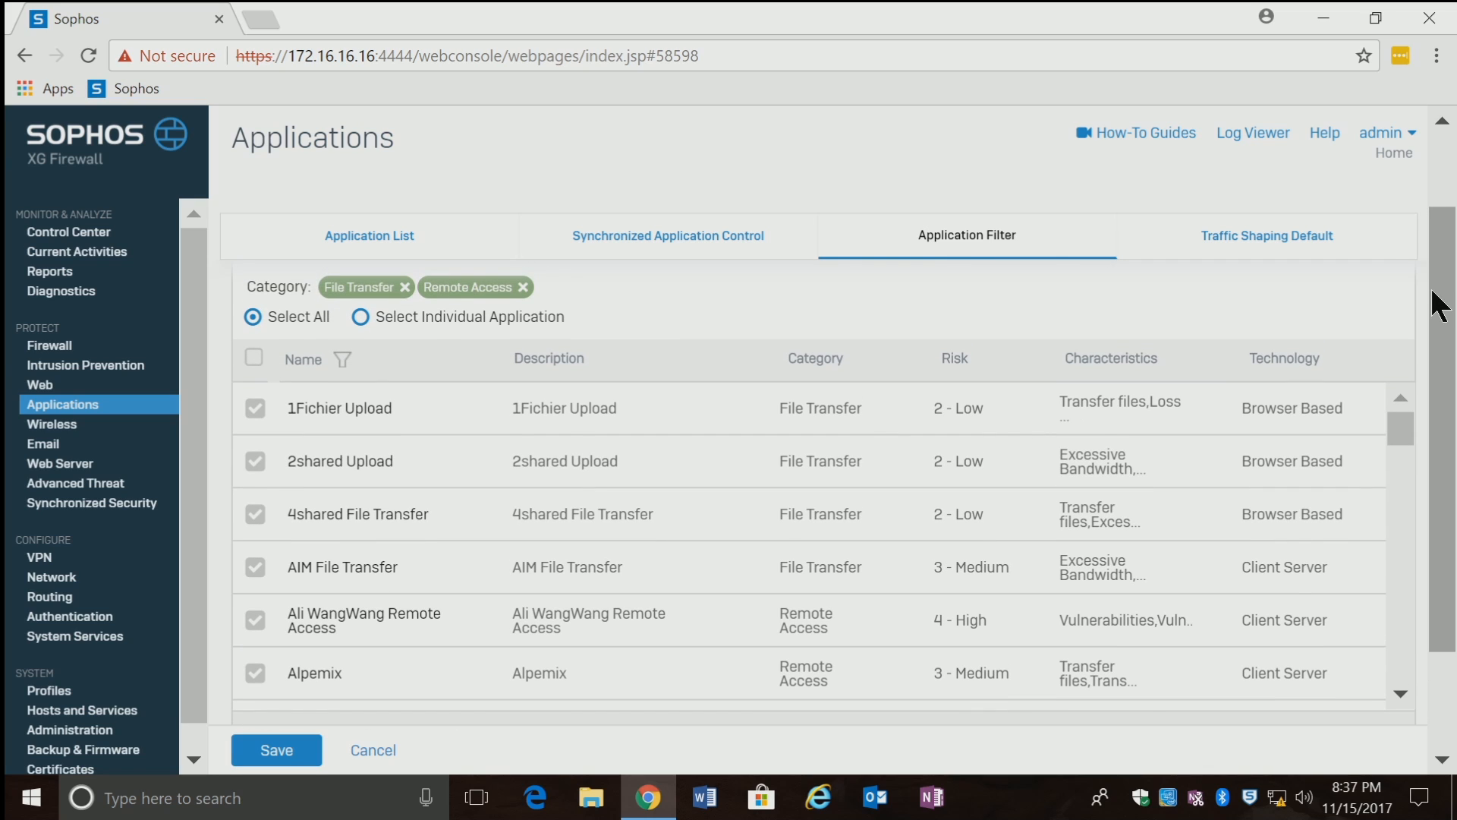
pyautogui.click(362, 319)
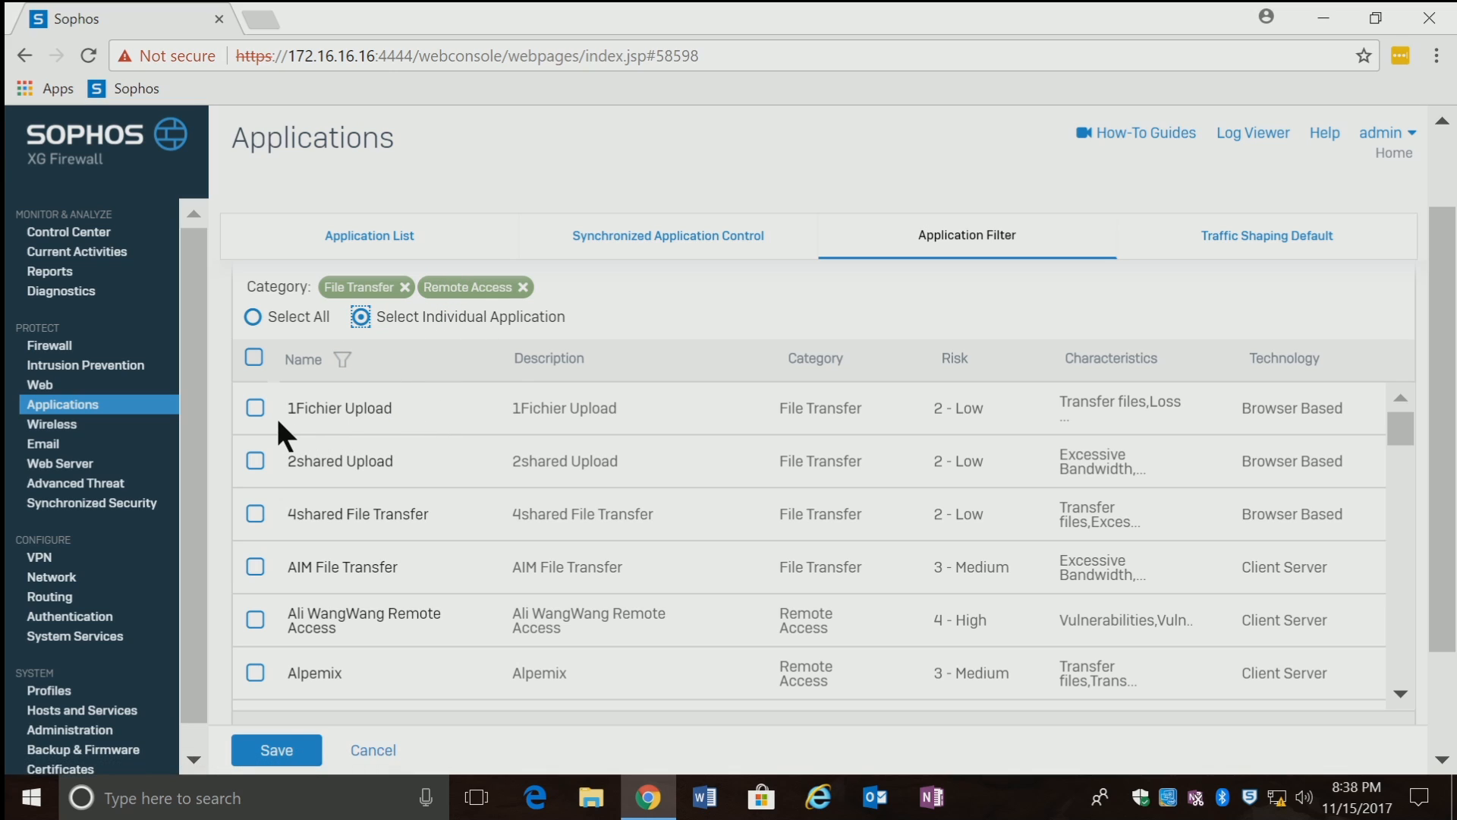
# Step: Select all listed applications except Crossloop Remote Access for the File Transfer and Remote Access rule, and save it
pyautogui.click(256, 409)
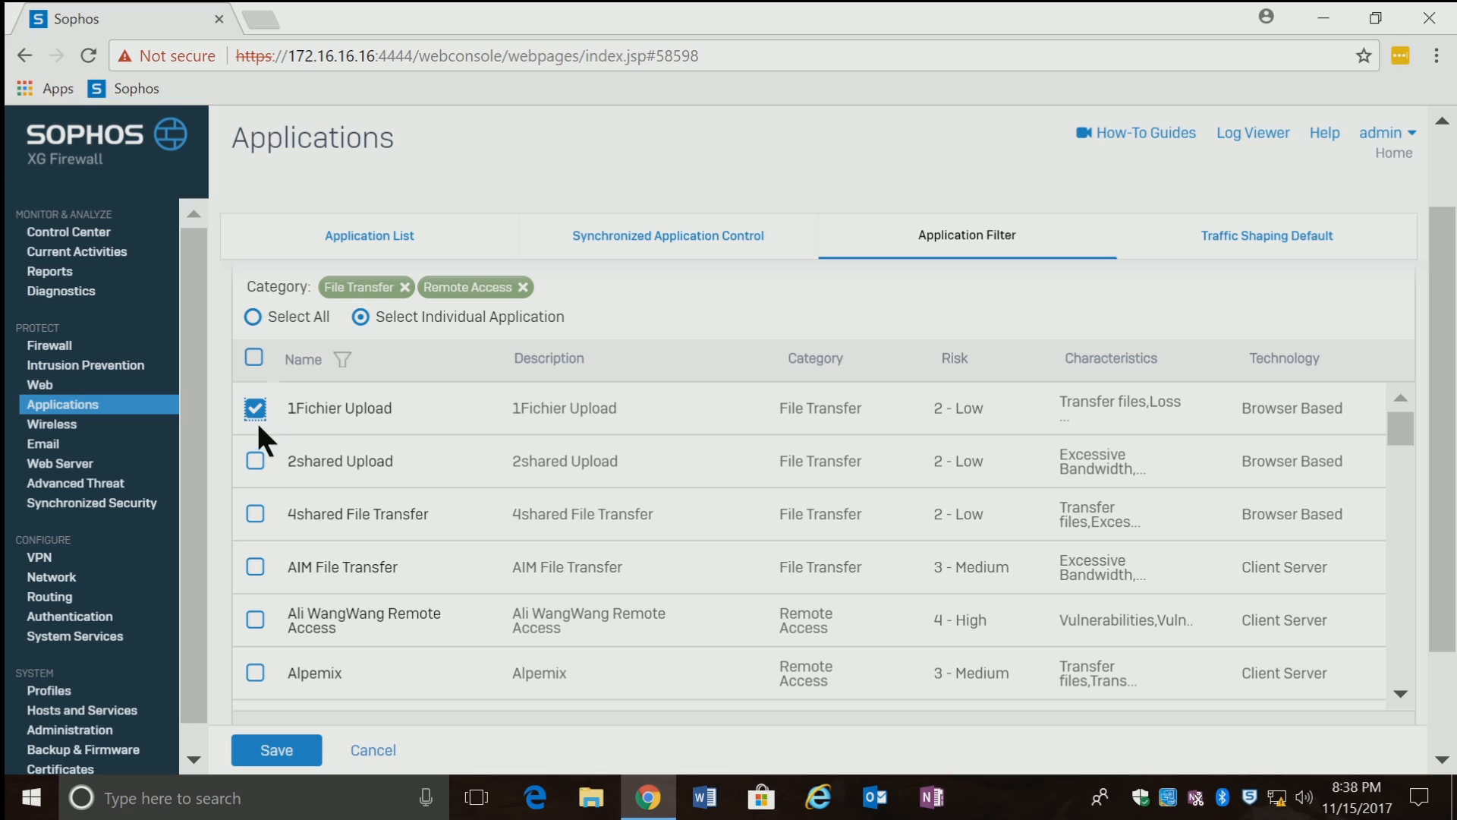
pyautogui.click(255, 465)
pyautogui.click(254, 517)
pyautogui.click(254, 357)
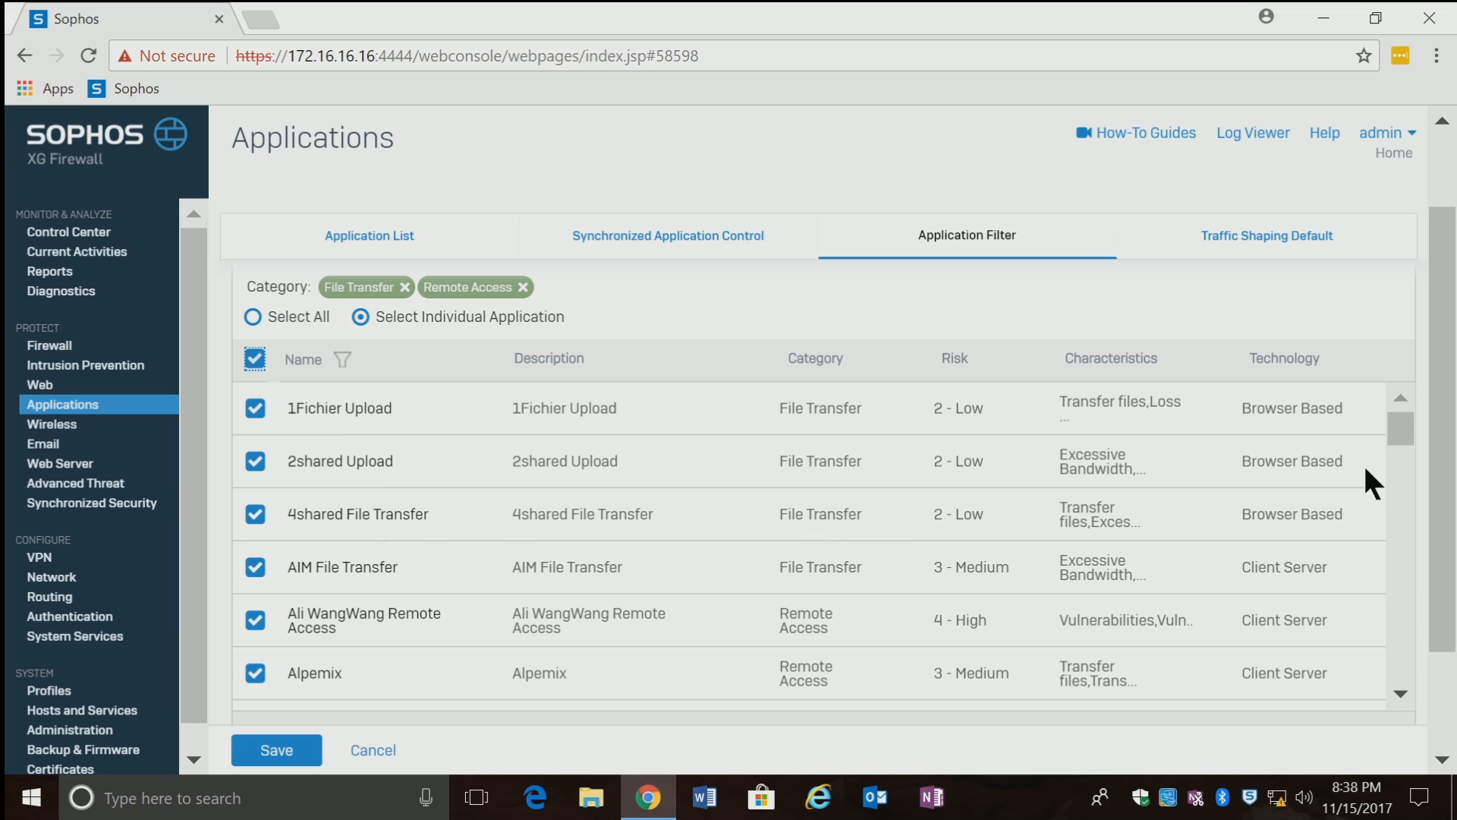
pyautogui.moveTo(1396, 439); pyautogui.dragTo(1399, 531)
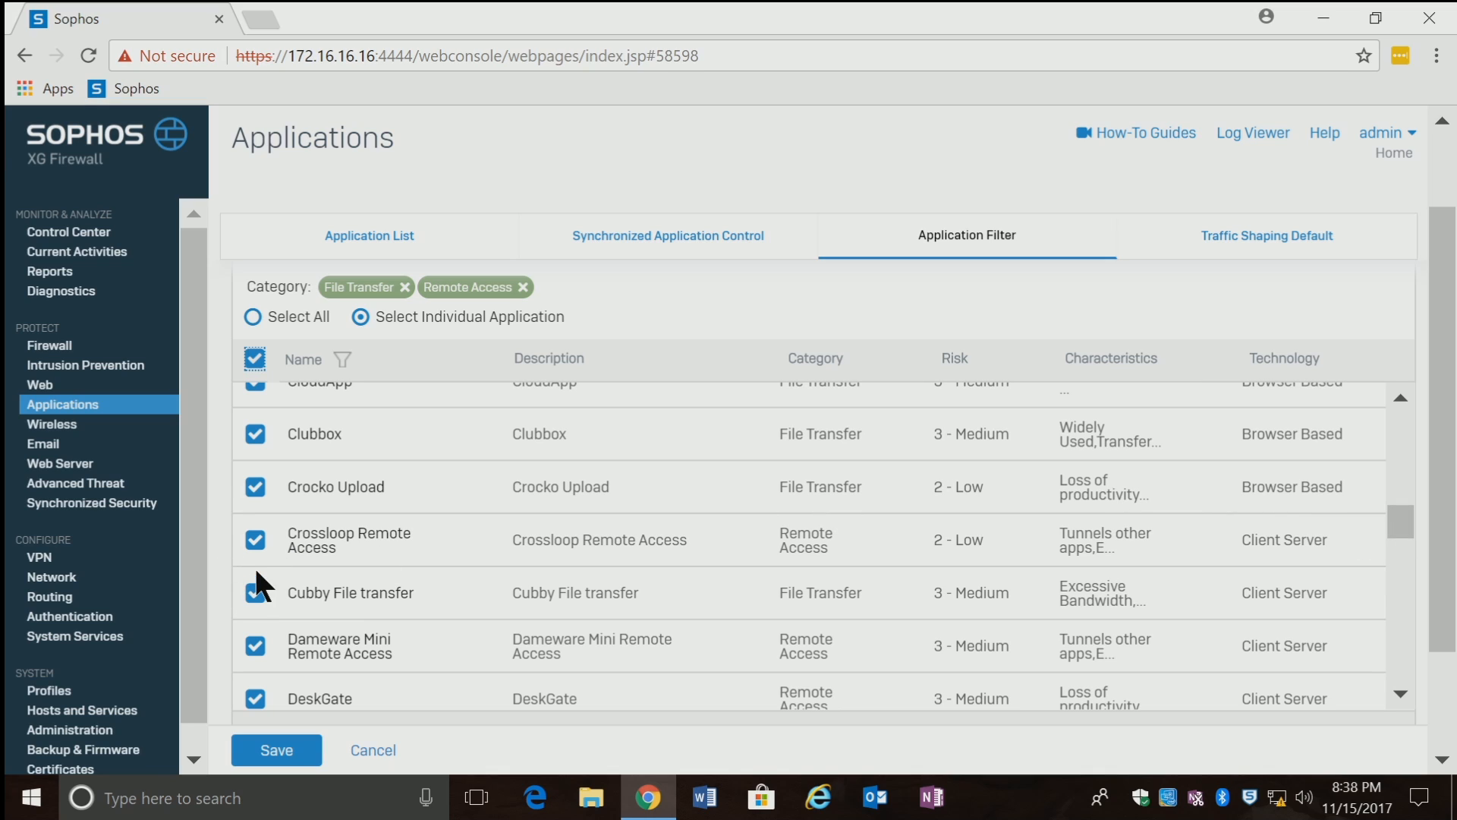
pyautogui.click(253, 543)
pyautogui.moveTo(1401, 534); pyautogui.dragTo(1398, 674)
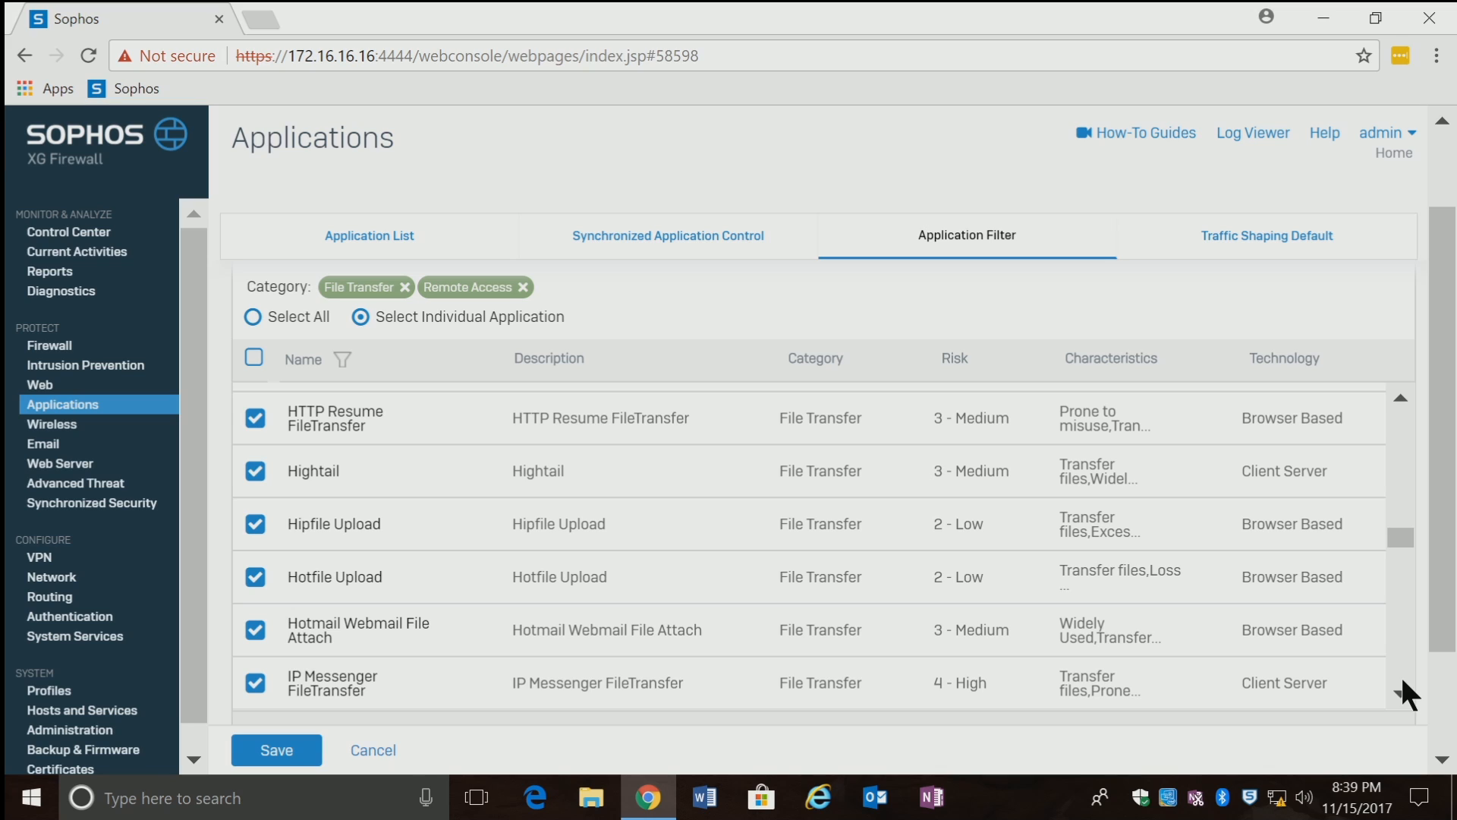
pyautogui.click(270, 743)
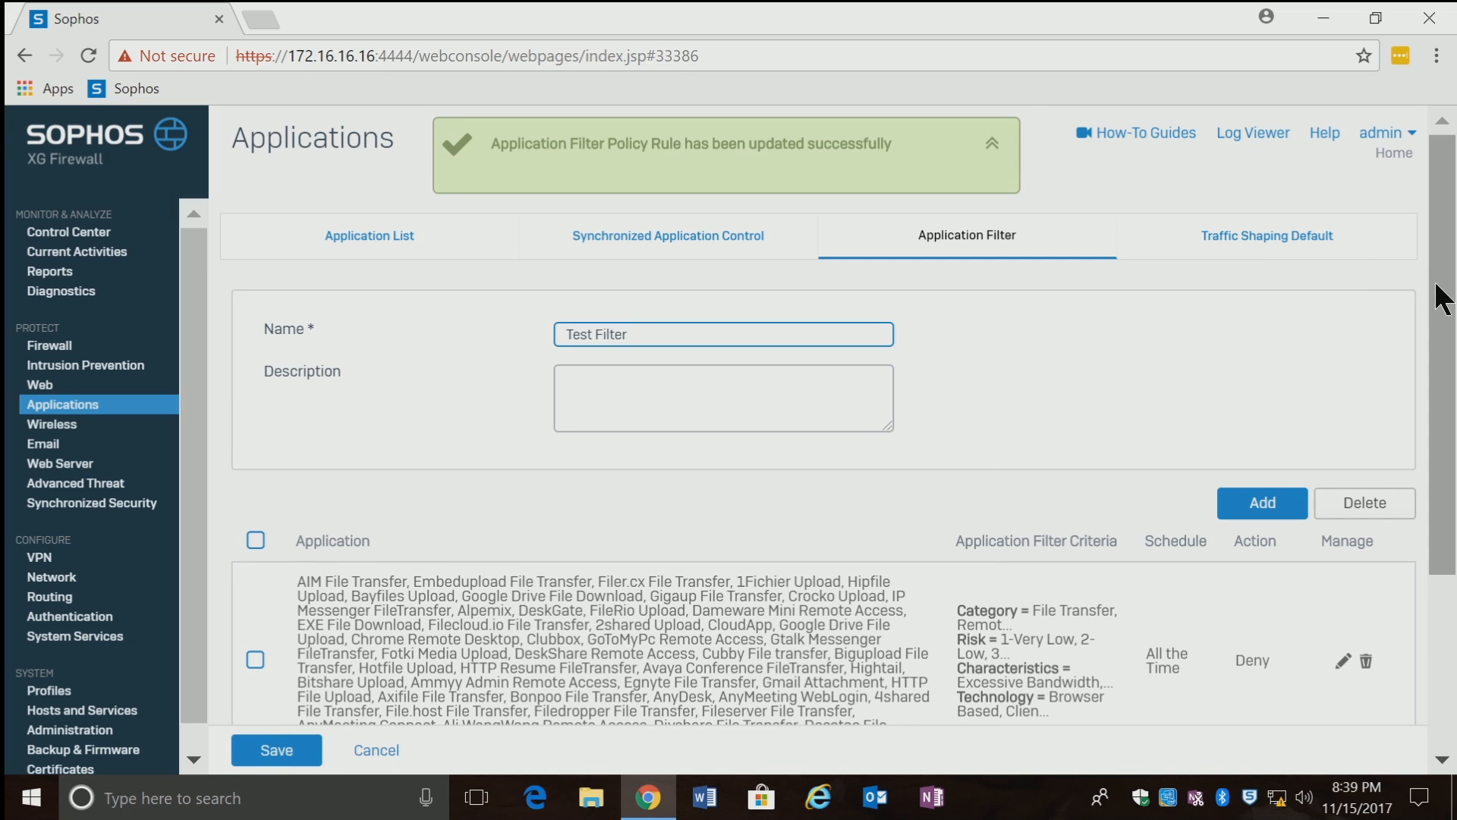
# Step: Add a Test Filter rule that covers all applications with Very High risk, and save the rule
pyautogui.moveTo(1445, 296); pyautogui.dragTo(1450, 504)
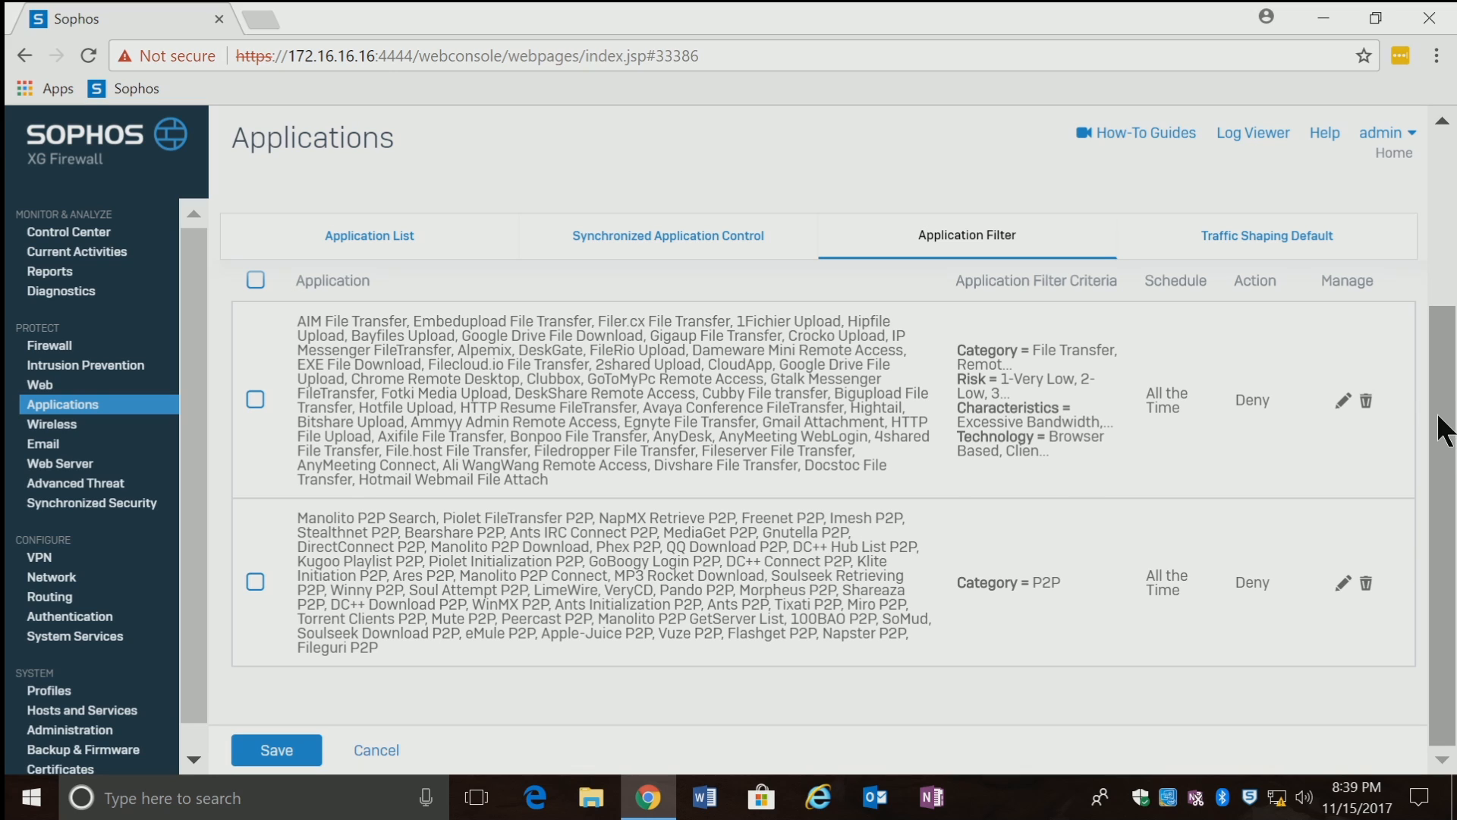
pyautogui.moveTo(1444, 429); pyautogui.dragTo(1412, 303)
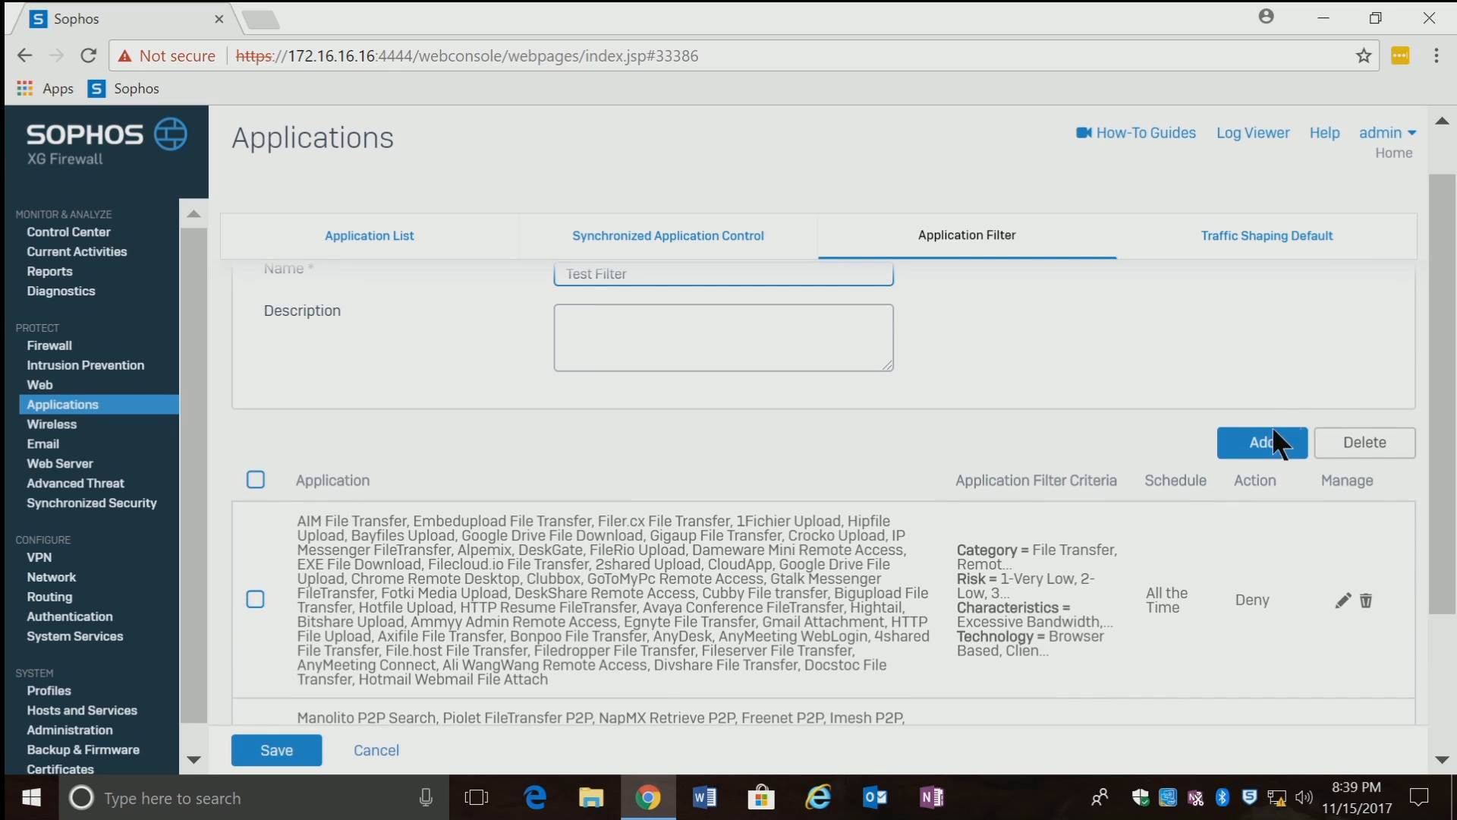
pyautogui.click(1261, 443)
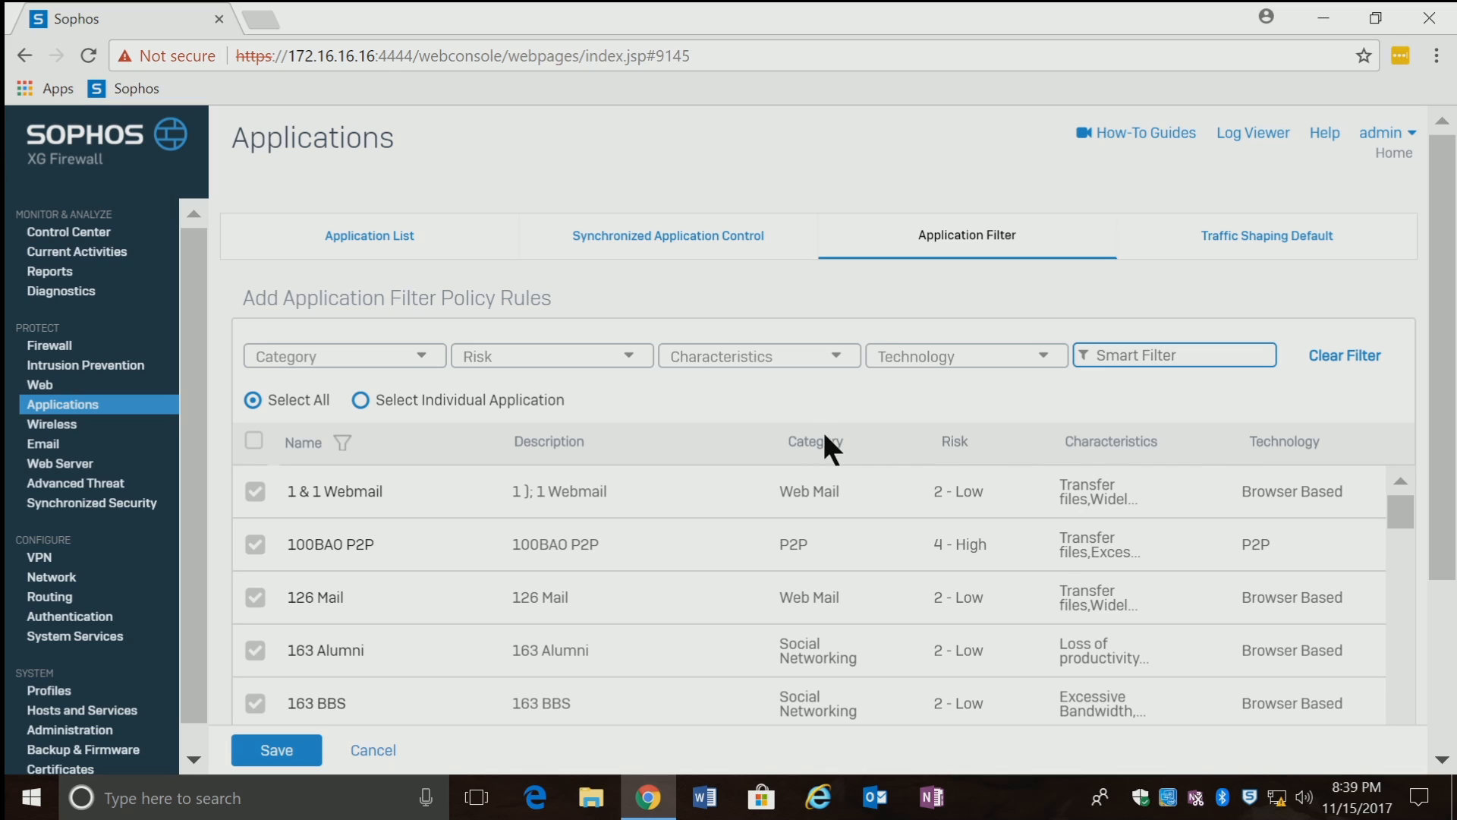
pyautogui.click(628, 357)
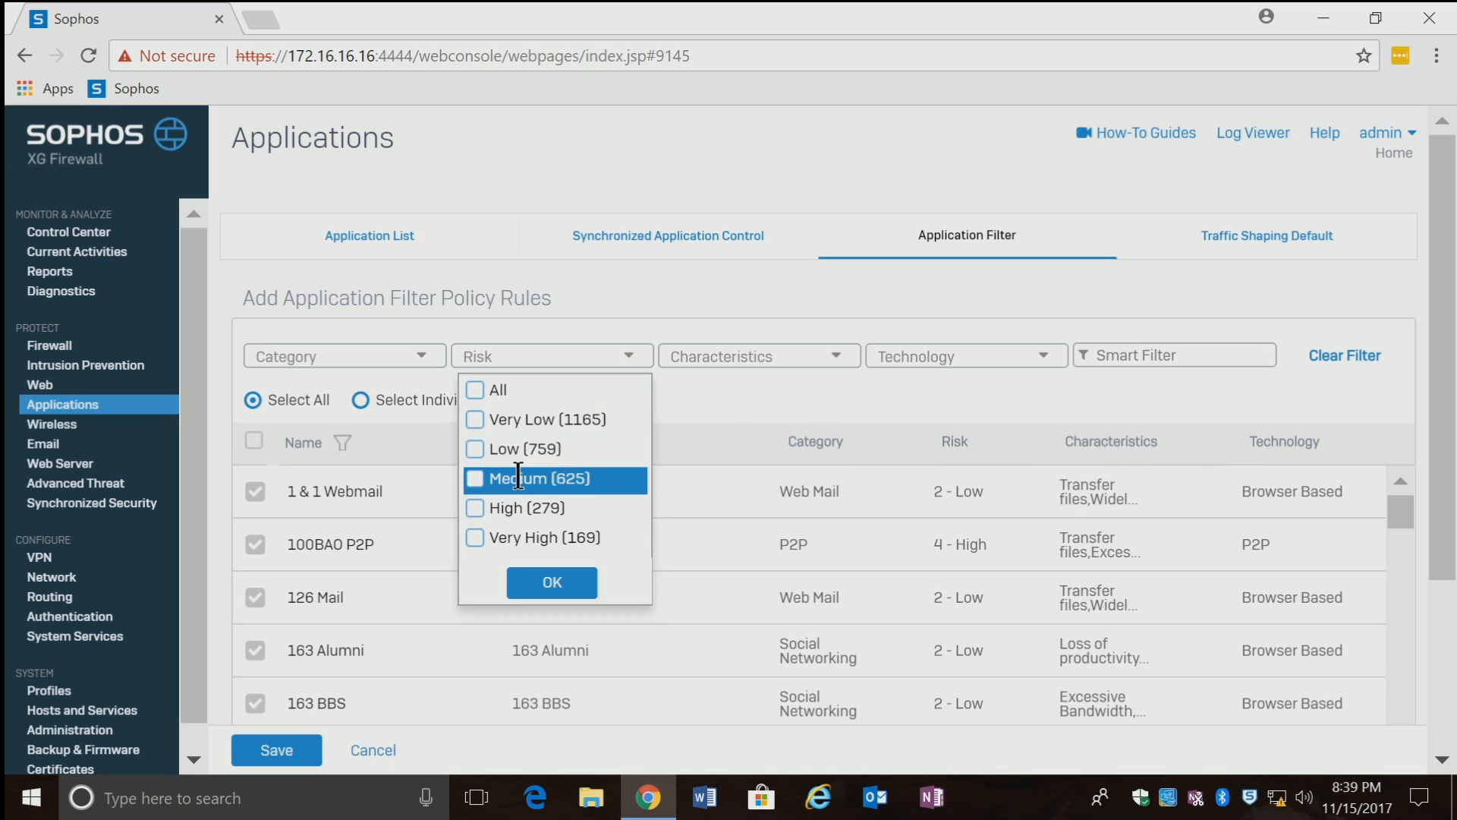
pyautogui.click(474, 541)
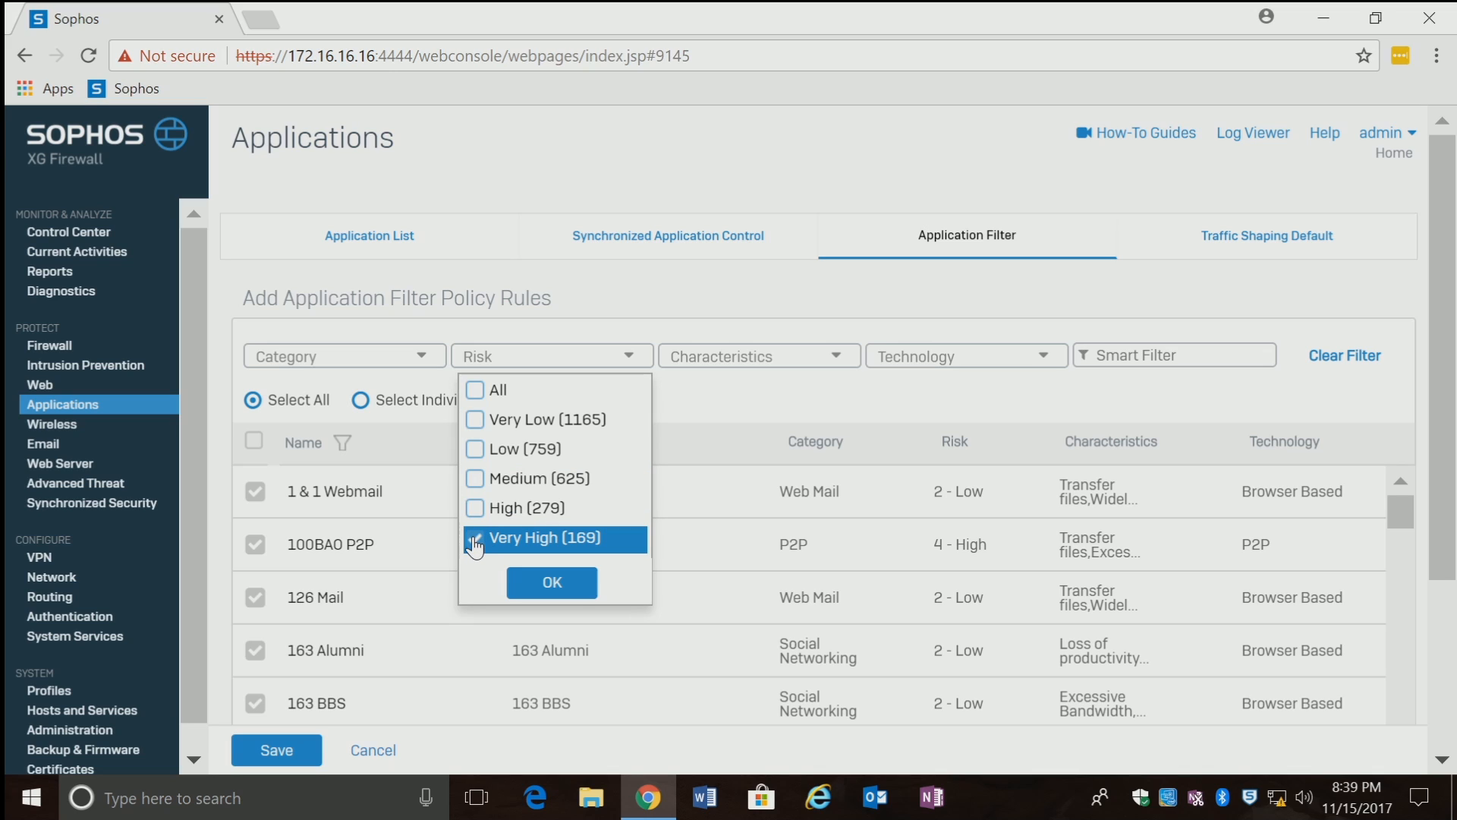
pyautogui.click(539, 581)
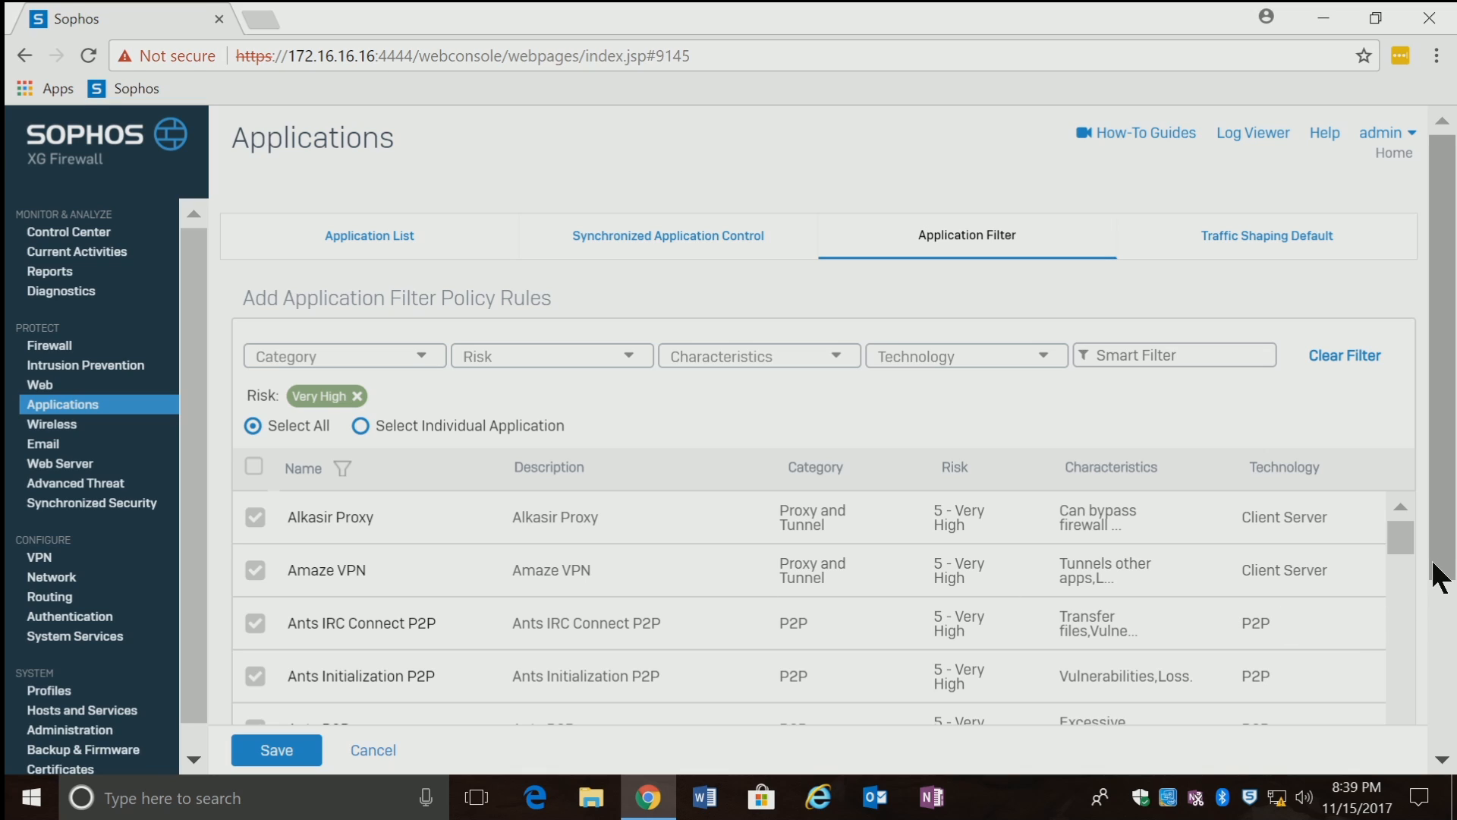
pyautogui.scroll(-3, 1440, 578)
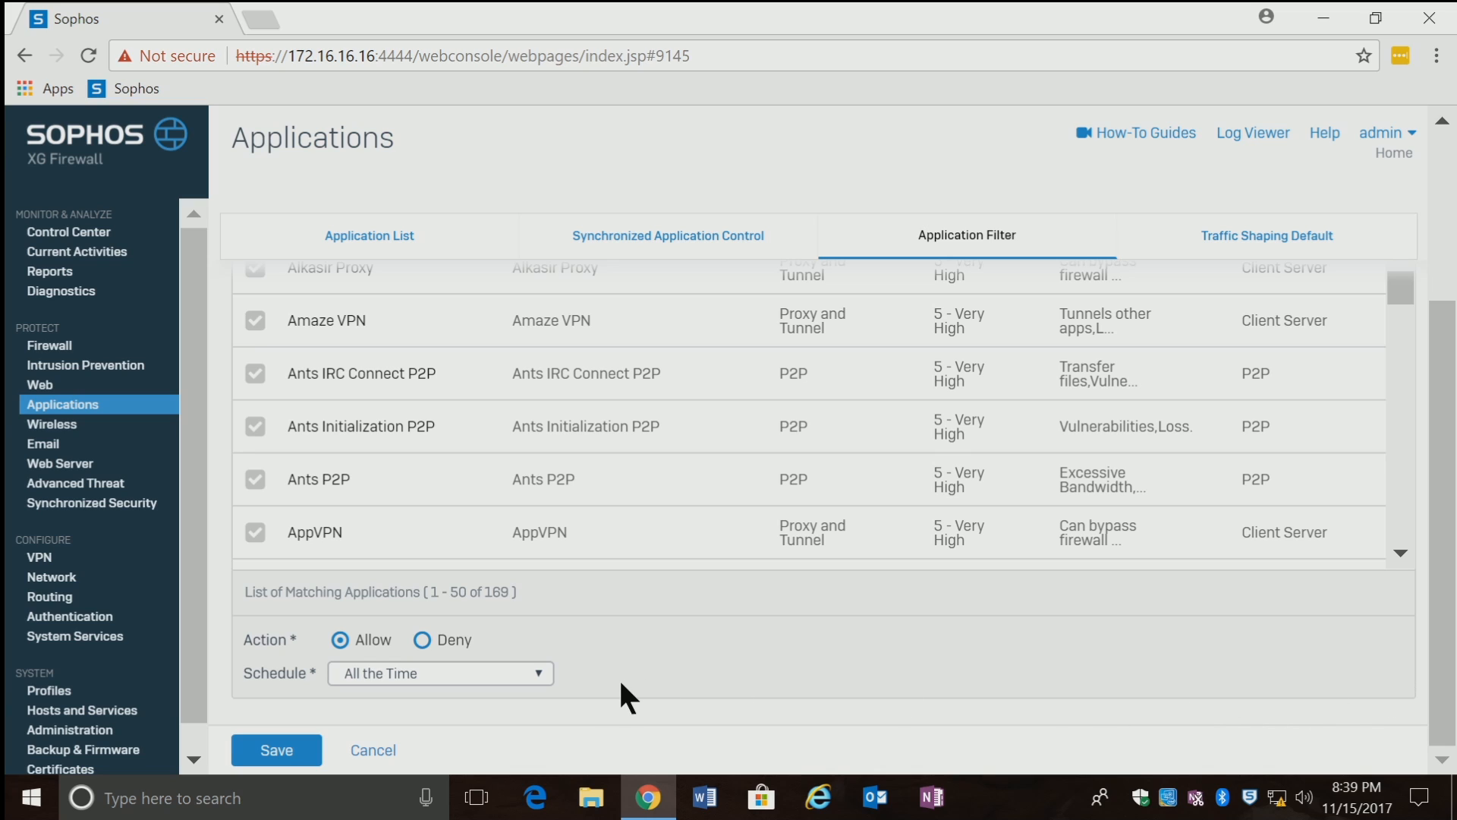
pyautogui.click(288, 748)
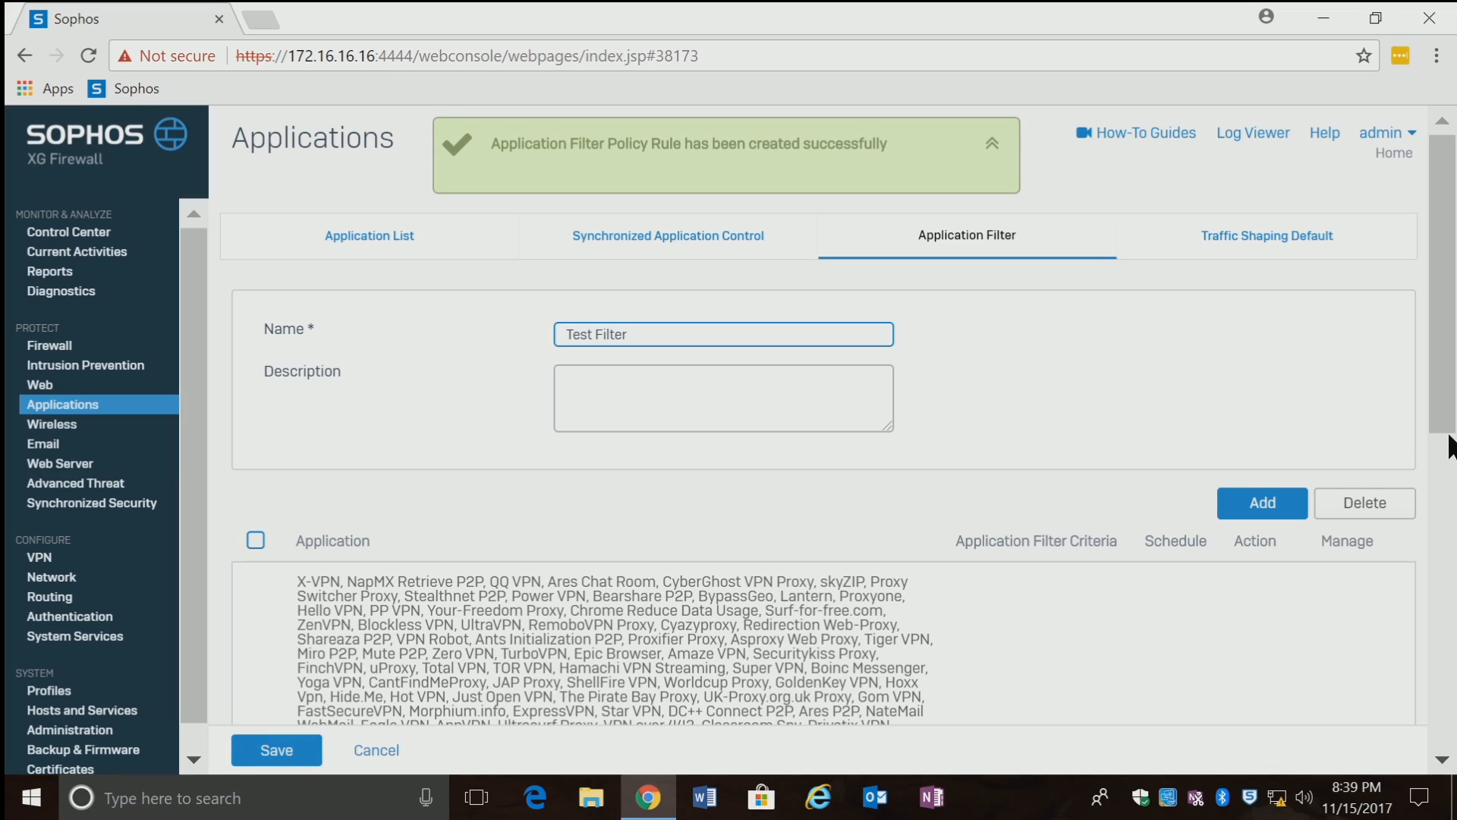
# Step: Save the Test Filter application filter policy
pyautogui.moveTo(1451, 427)
pyautogui.mouseDown()
pyautogui.moveTo(1451, 736)
pyautogui.moveTo(1449, 414)
pyautogui.mouseUp()
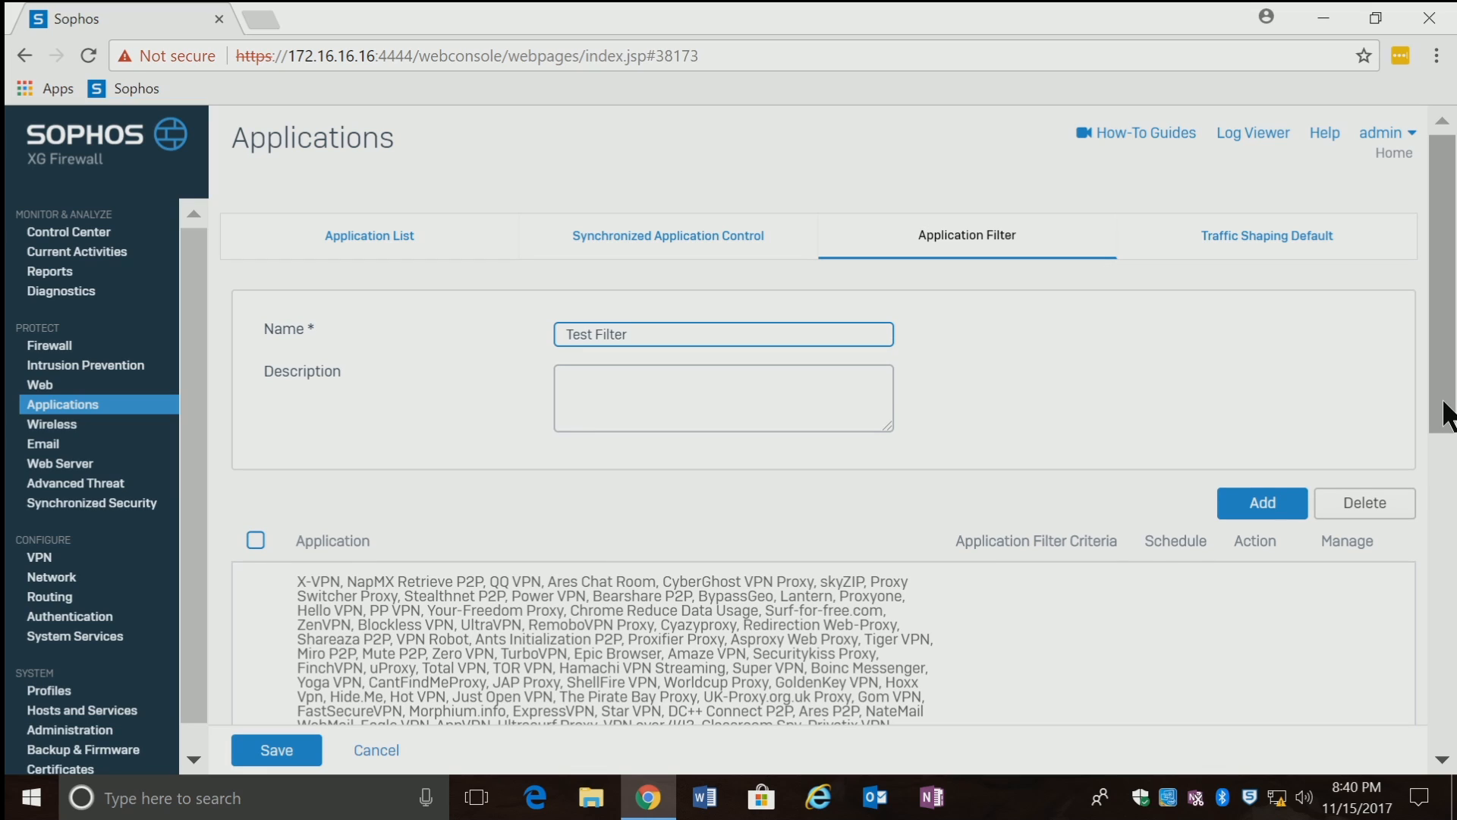
pyautogui.click(293, 747)
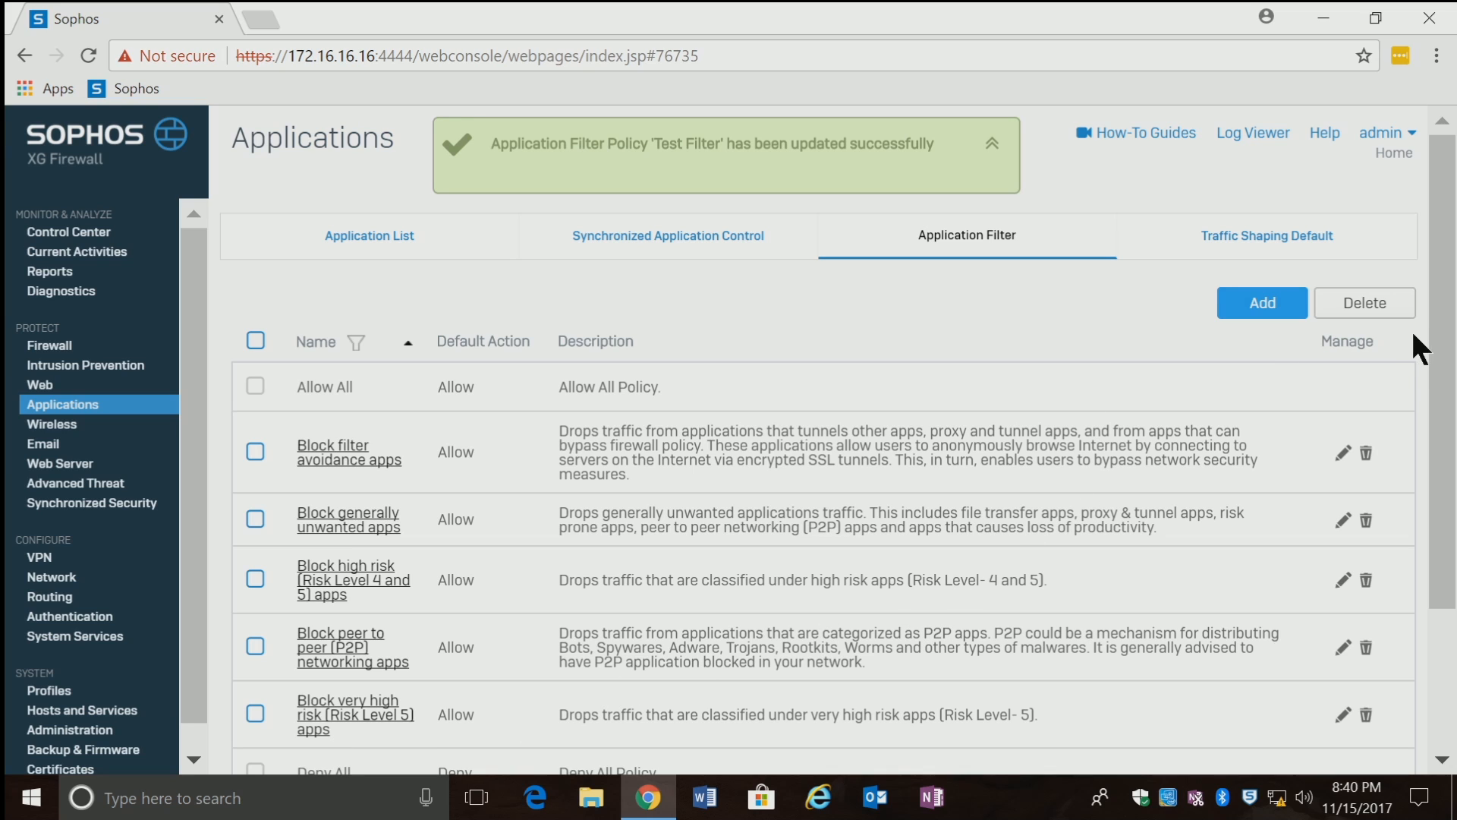
pyautogui.moveTo(1436, 338); pyautogui.dragTo(1425, 171)
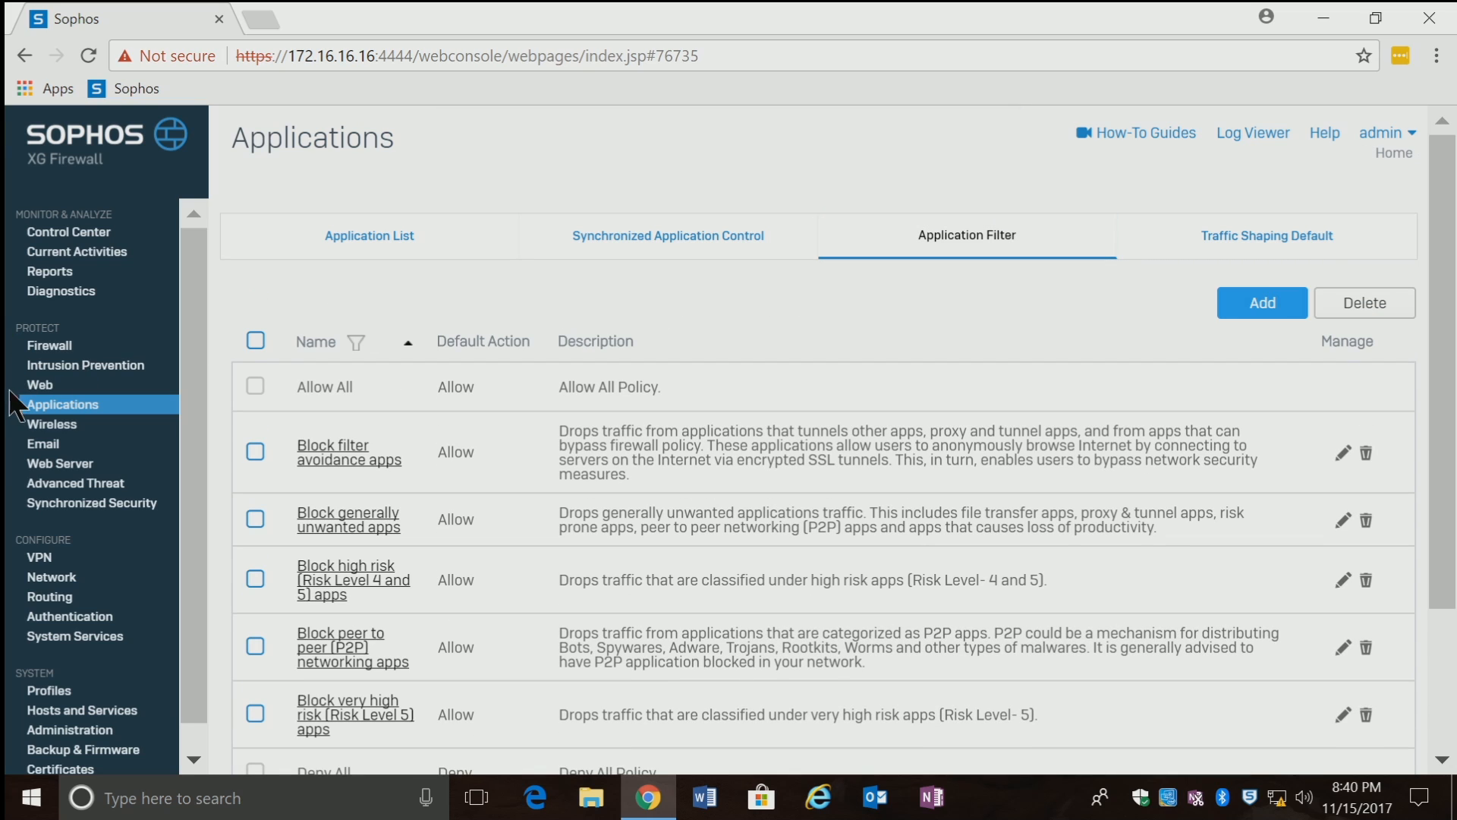
# Step: Look through the web policies, including the rules of the Default Policy
pyautogui.click(40, 385)
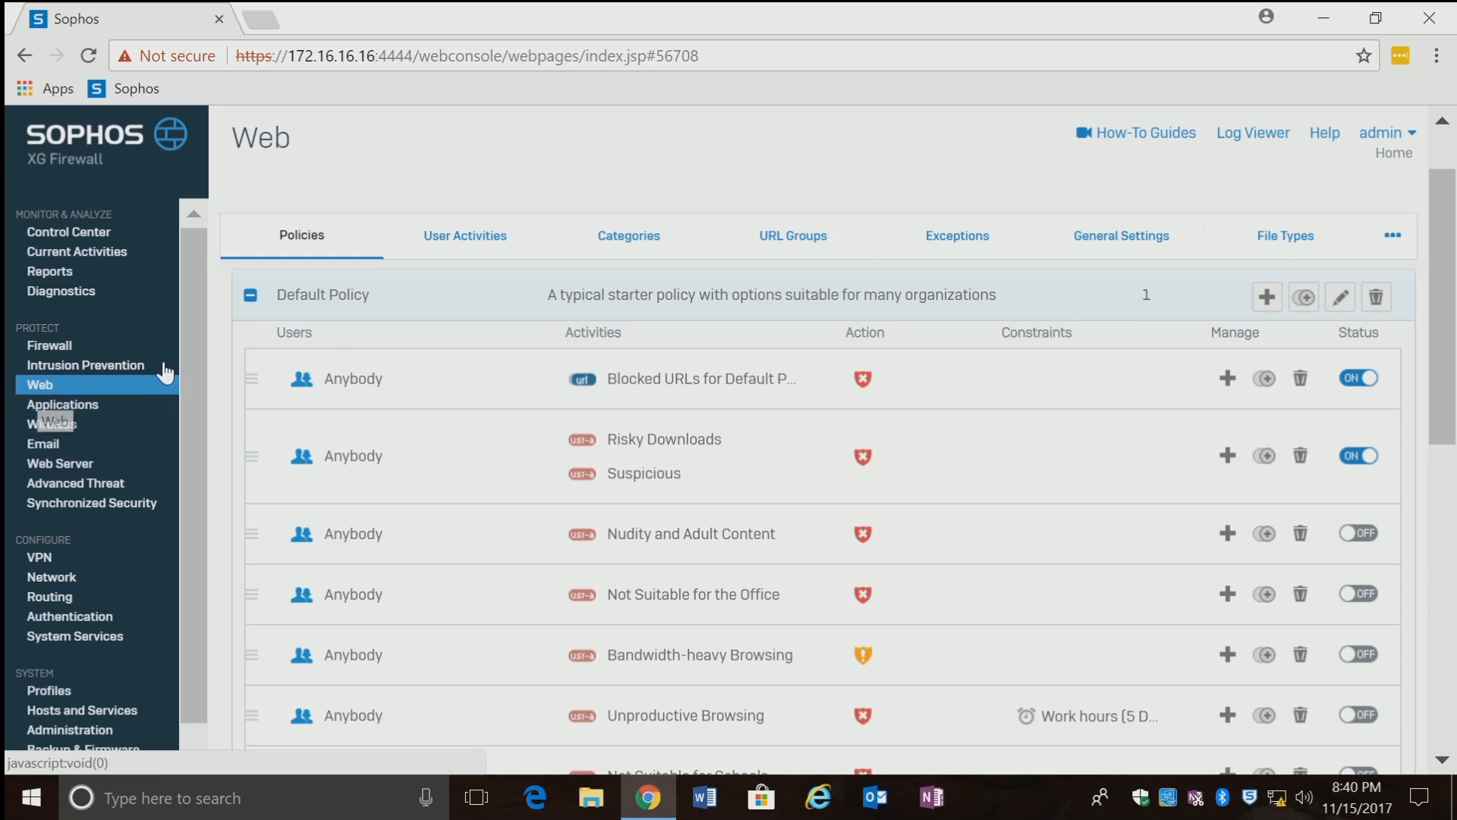
pyautogui.scroll(2, 339, 339)
pyautogui.scroll(-1, 485, 357)
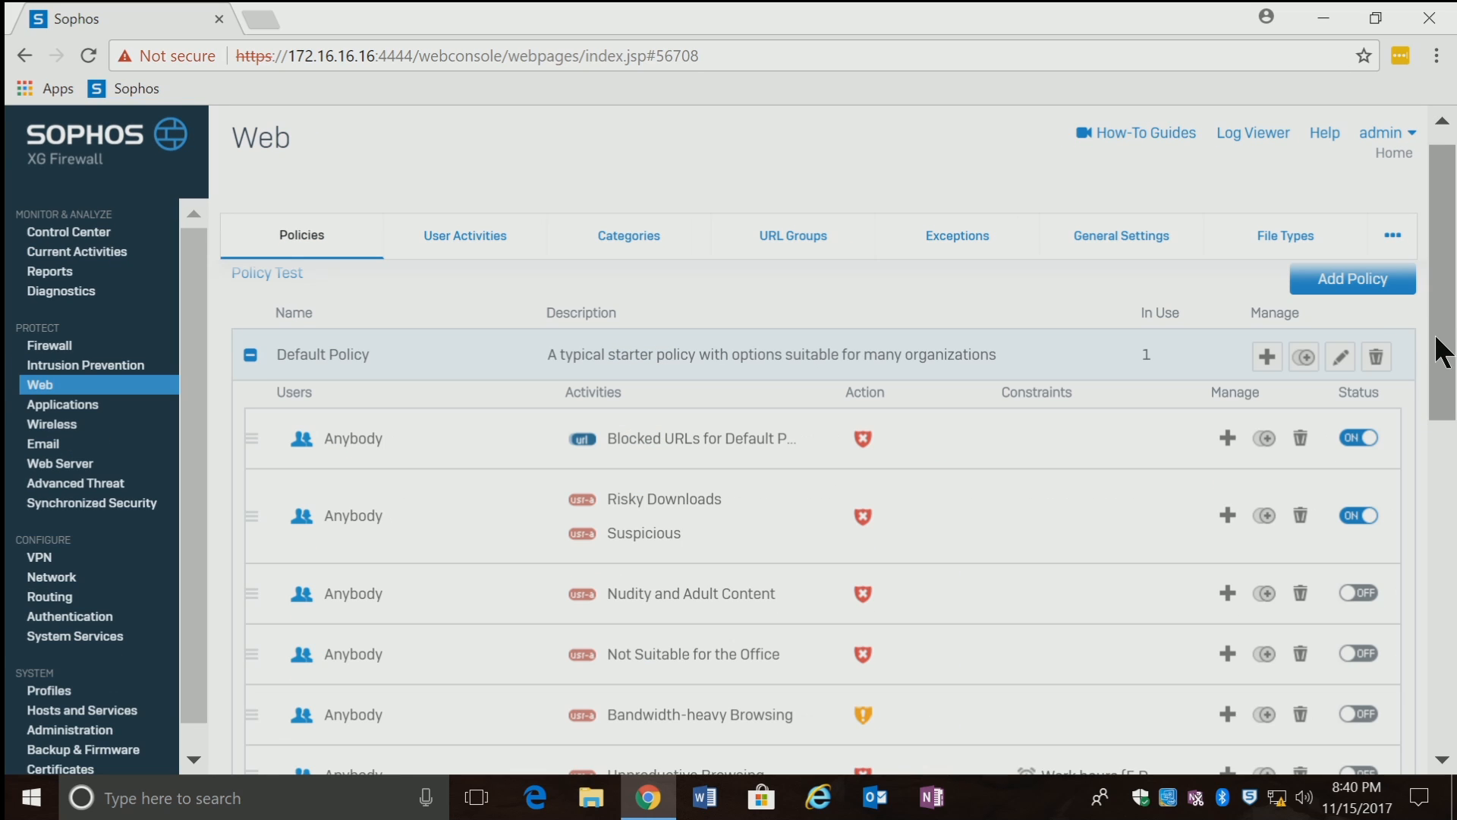
pyautogui.moveTo(1440, 286); pyautogui.dragTo(1443, 498)
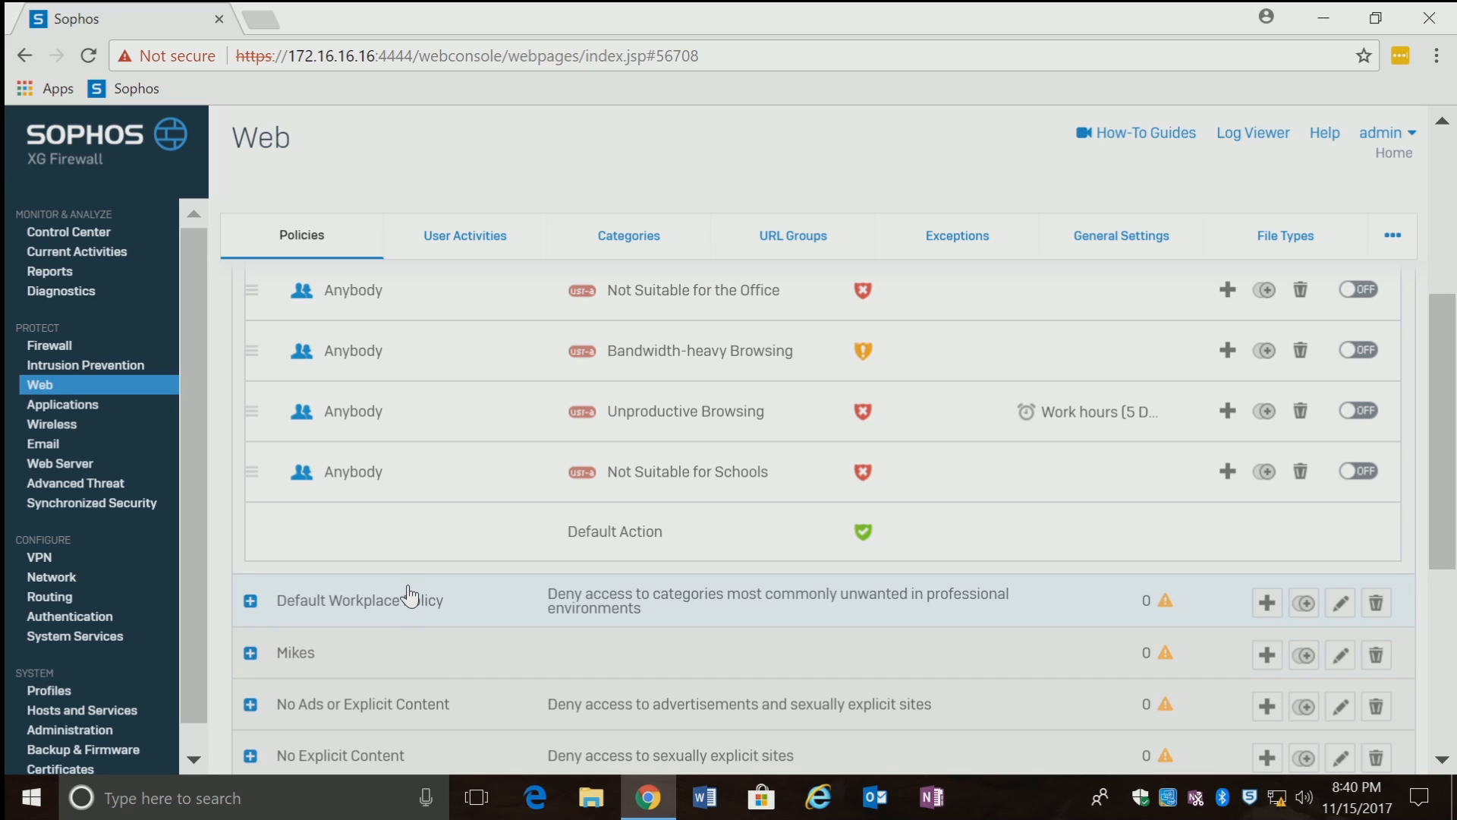
# Step: Disable both existing IPv4 firewall rules: the auto added SMTP rule and the default network policy rule
pyautogui.click(60, 348)
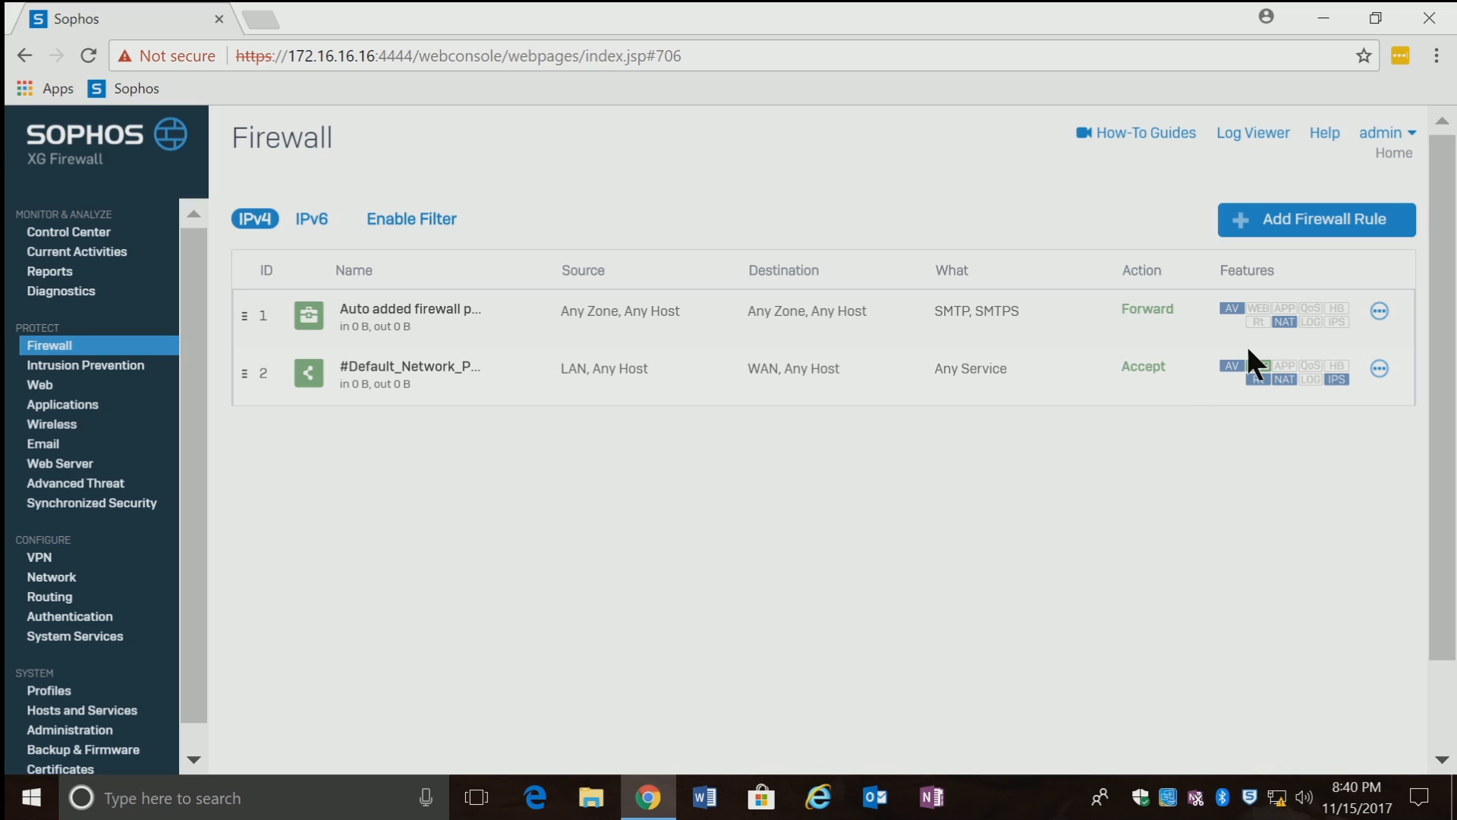
pyautogui.click(1379, 311)
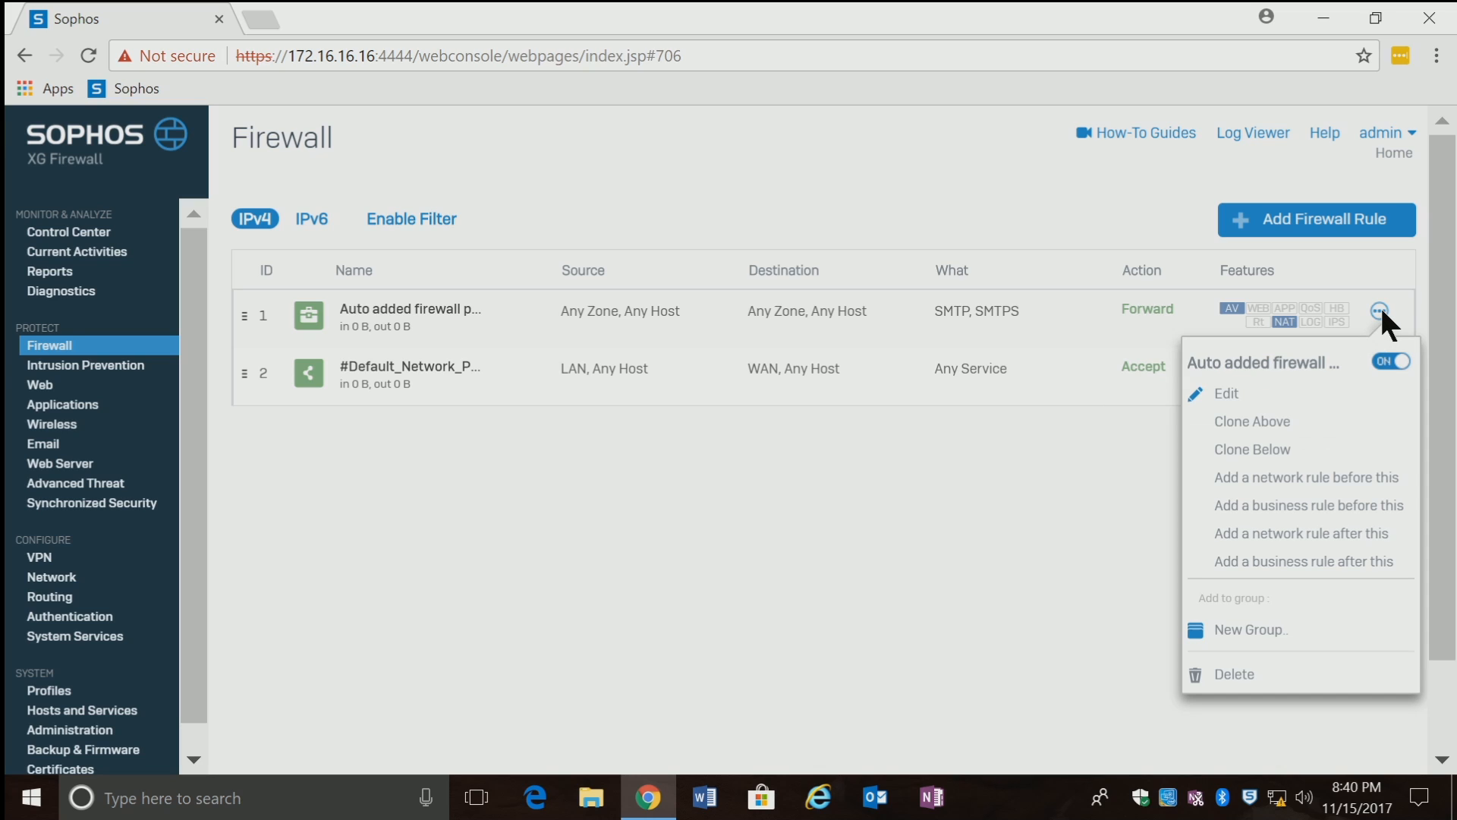
pyautogui.click(1391, 362)
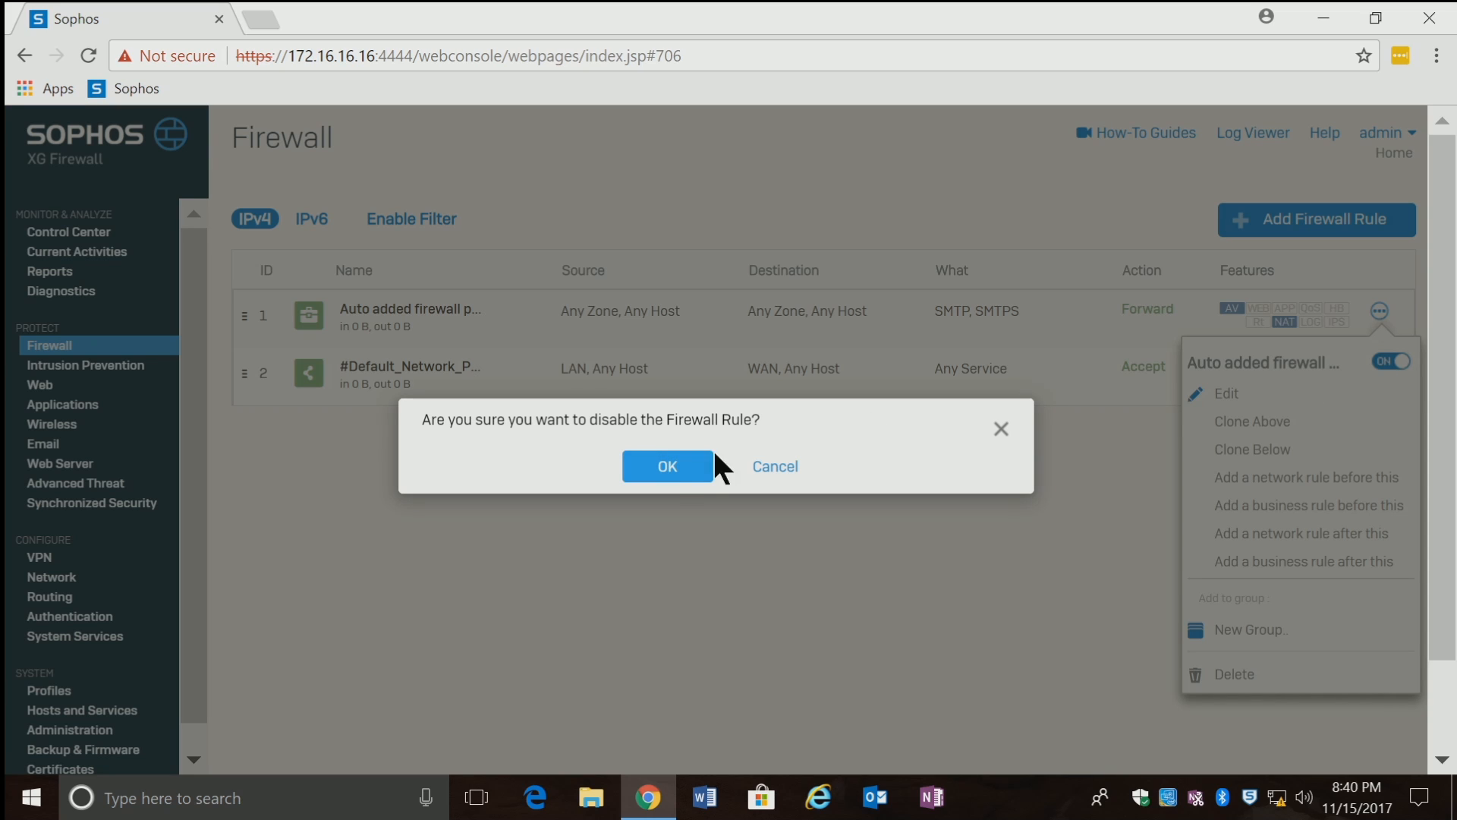
pyautogui.click(669, 470)
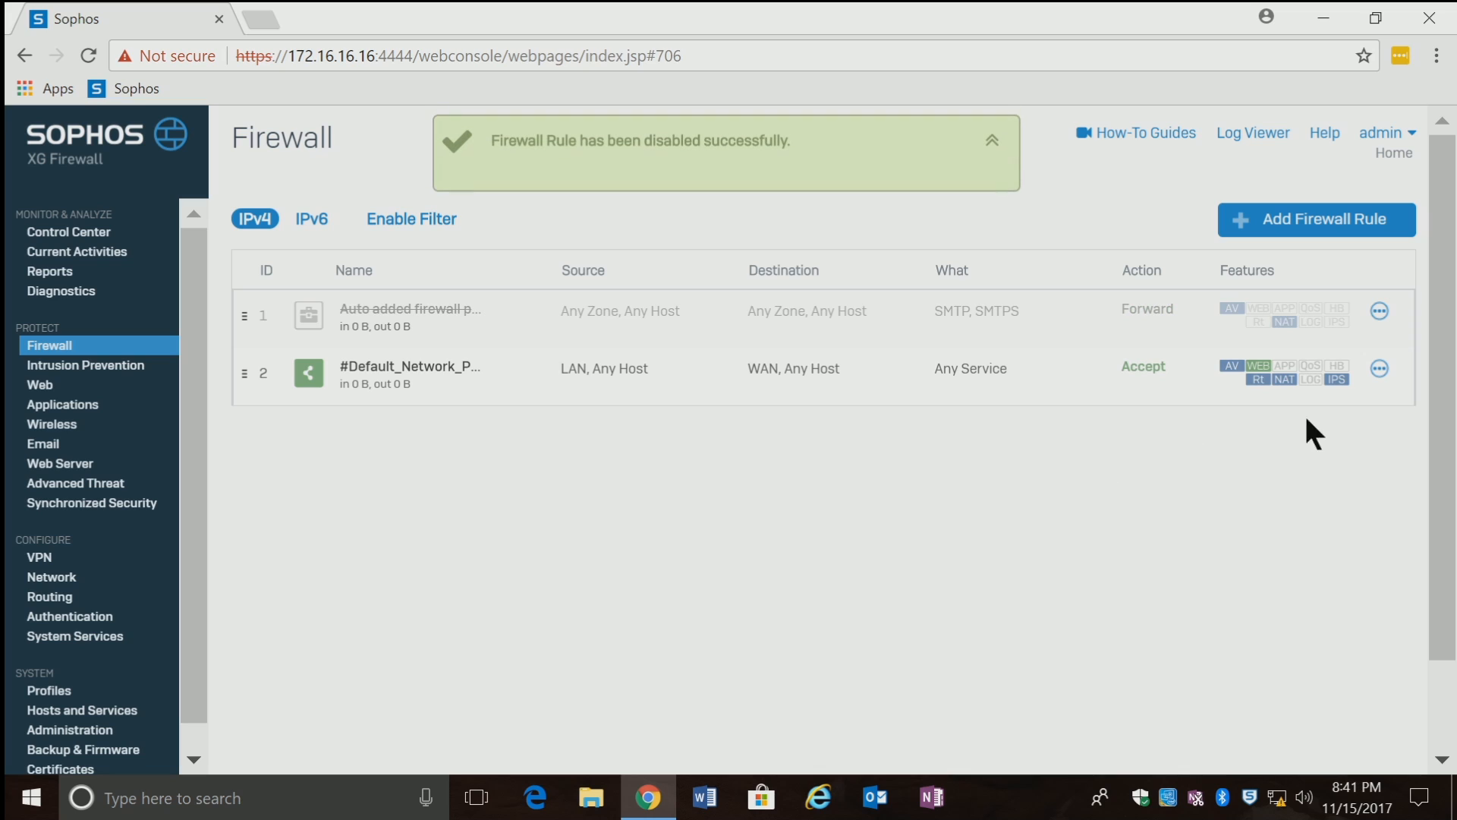
pyautogui.click(1379, 367)
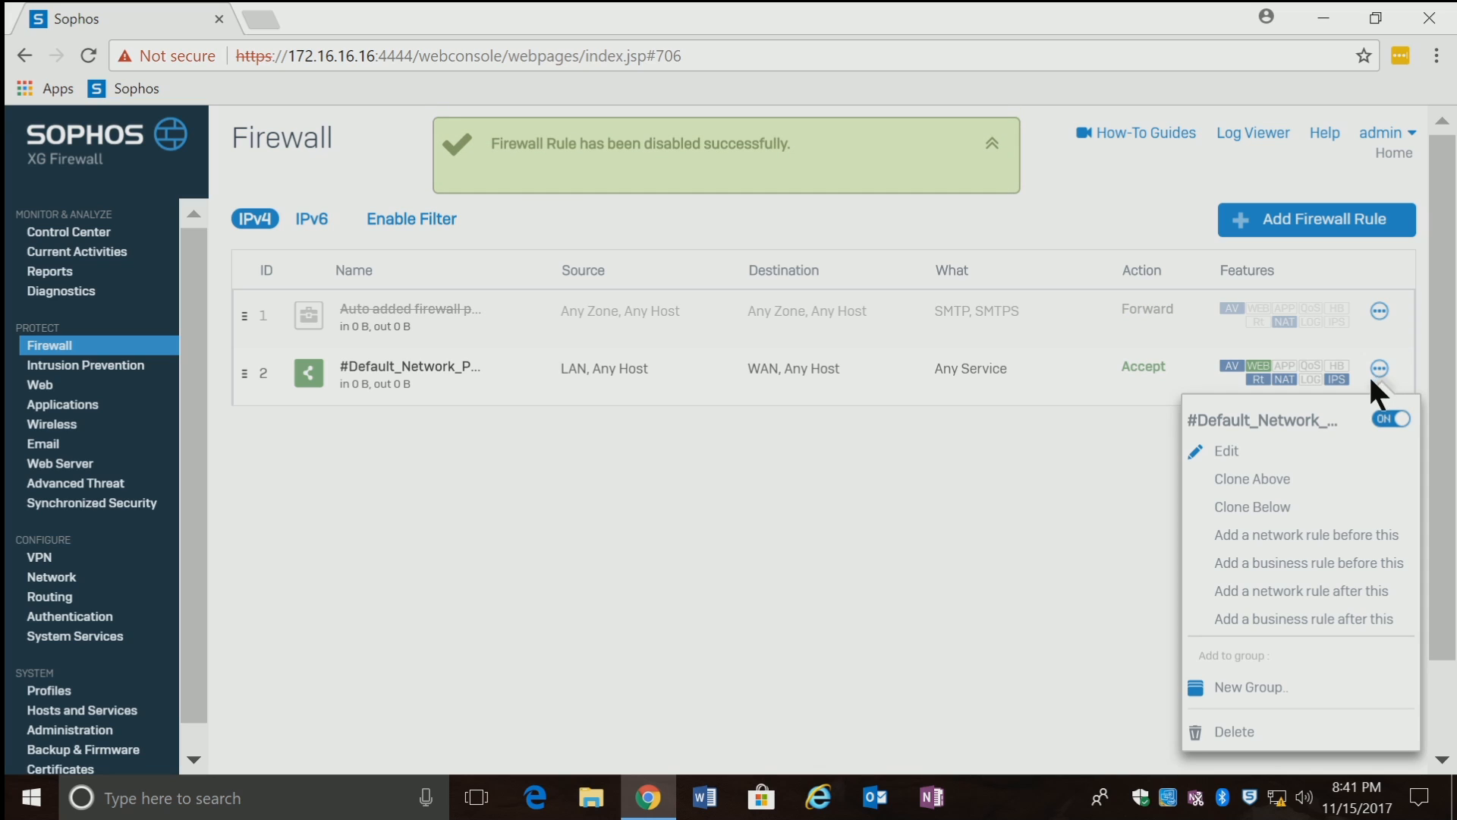
pyautogui.click(1389, 418)
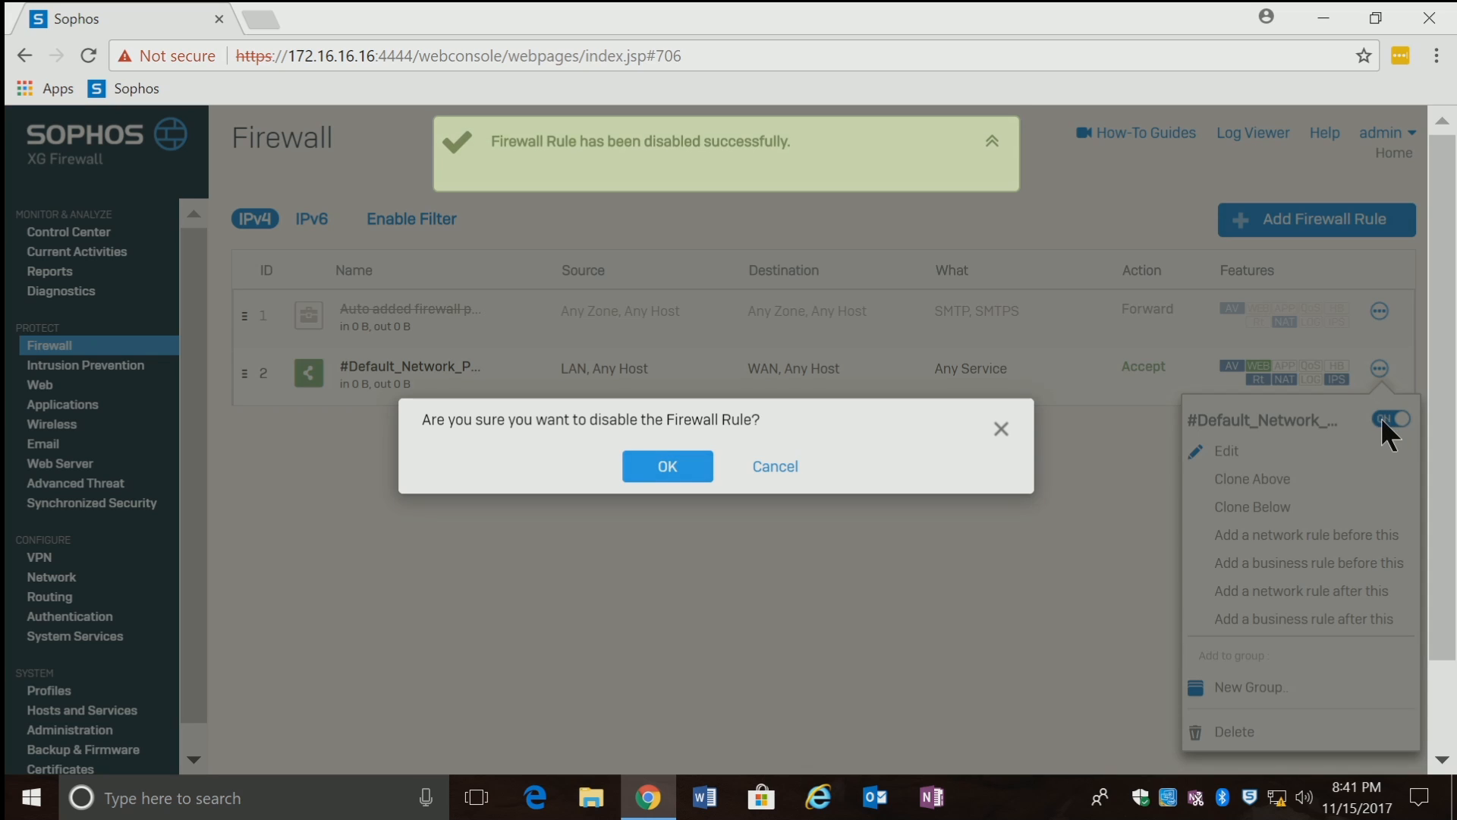
pyautogui.click(641, 475)
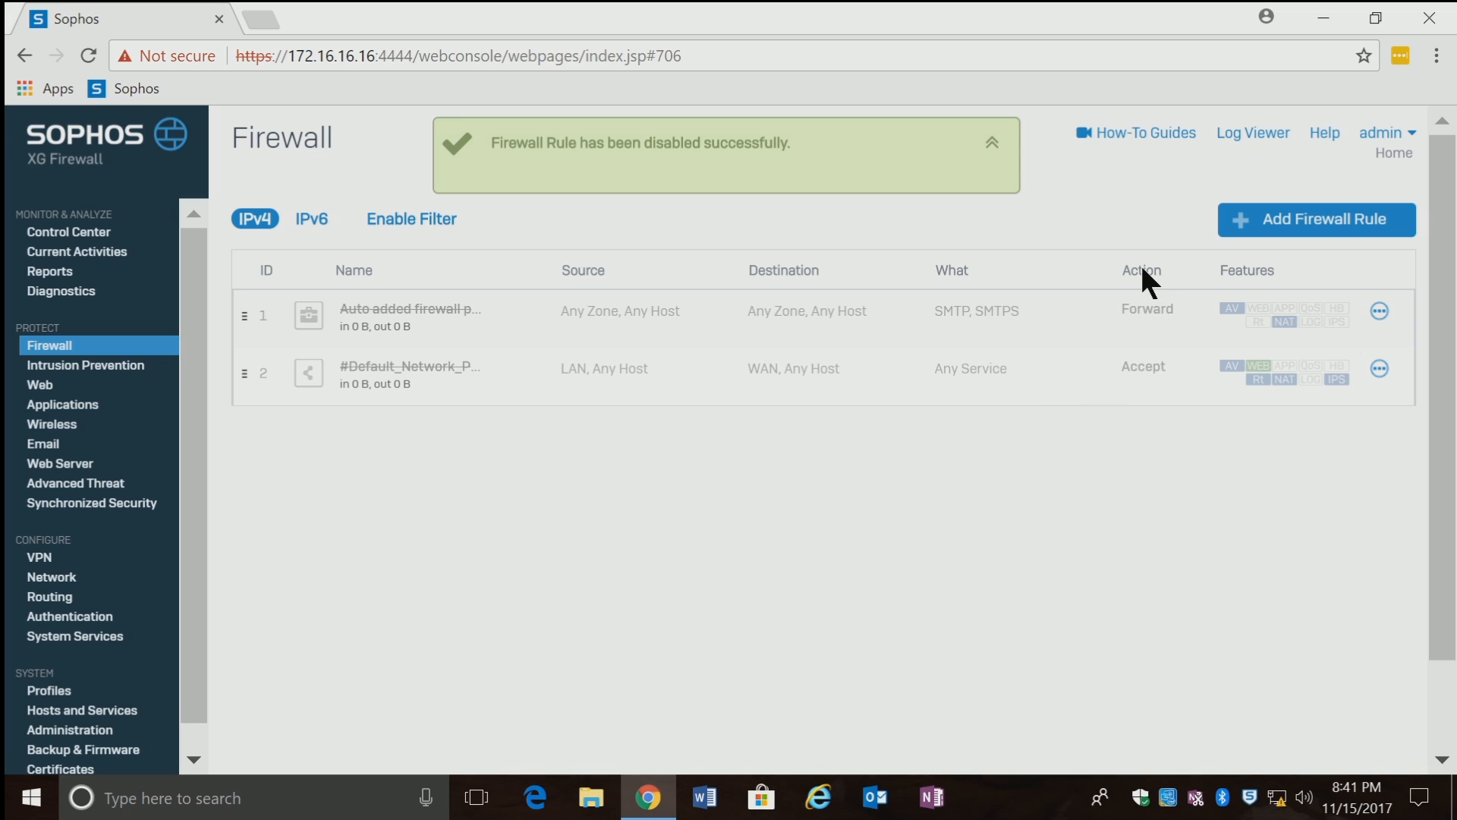
# Step: Start a new User/Network firewall rule with the name Test, the description Test and the rule position Bottom
pyautogui.click(1313, 227)
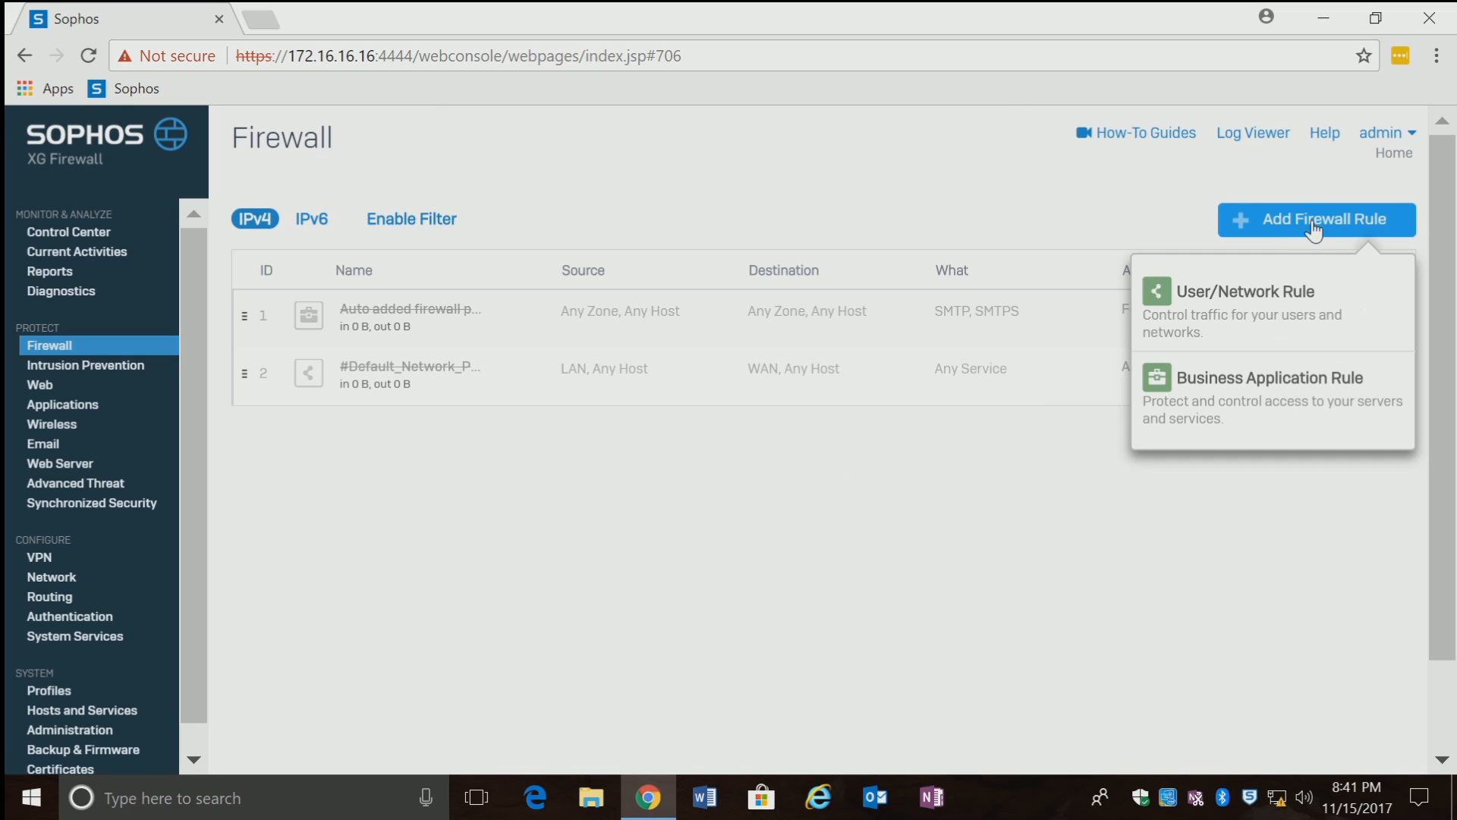
pyautogui.click(1266, 305)
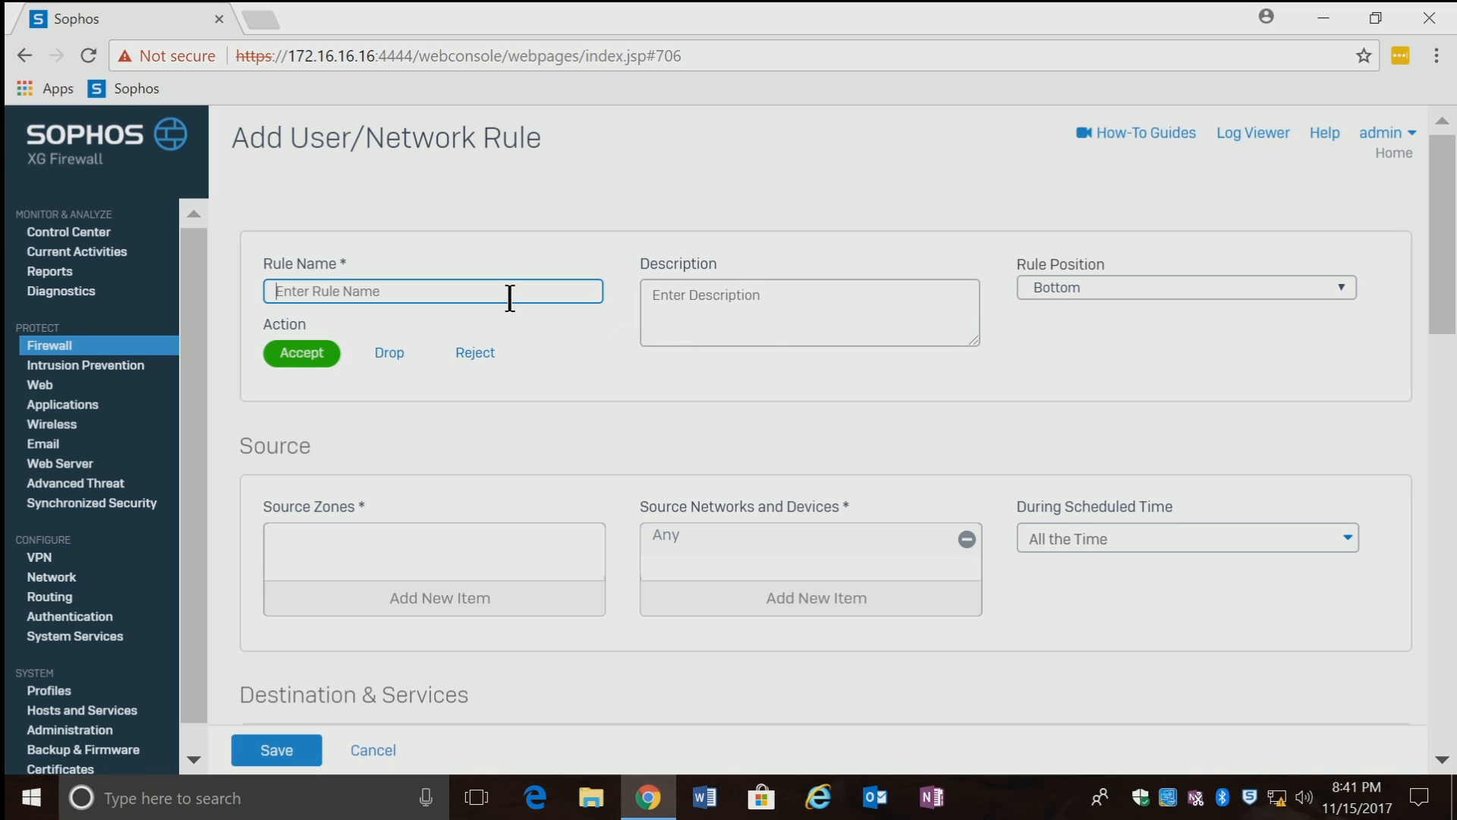
pyautogui.write('Test')
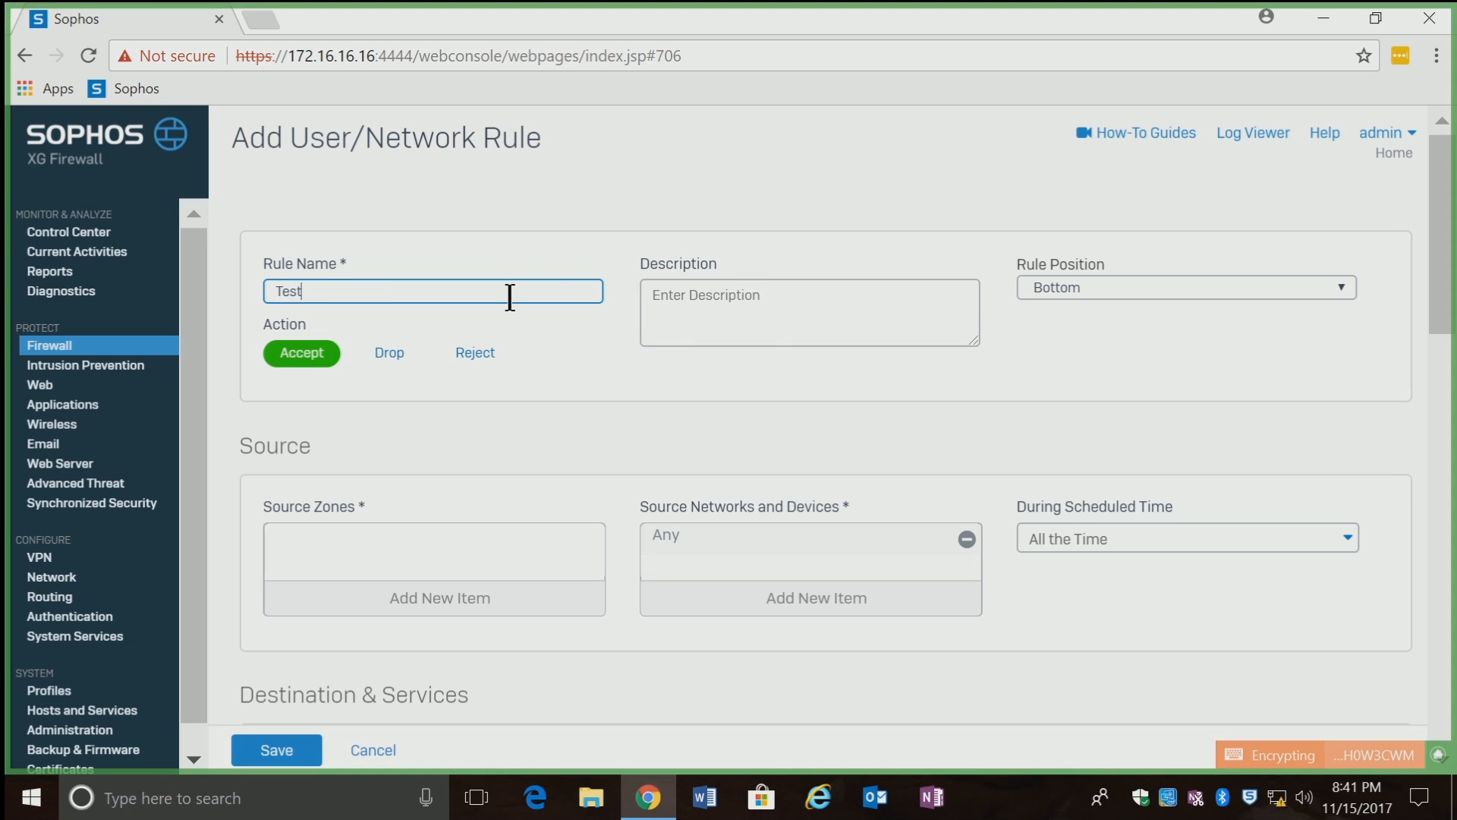
pyautogui.click(709, 301)
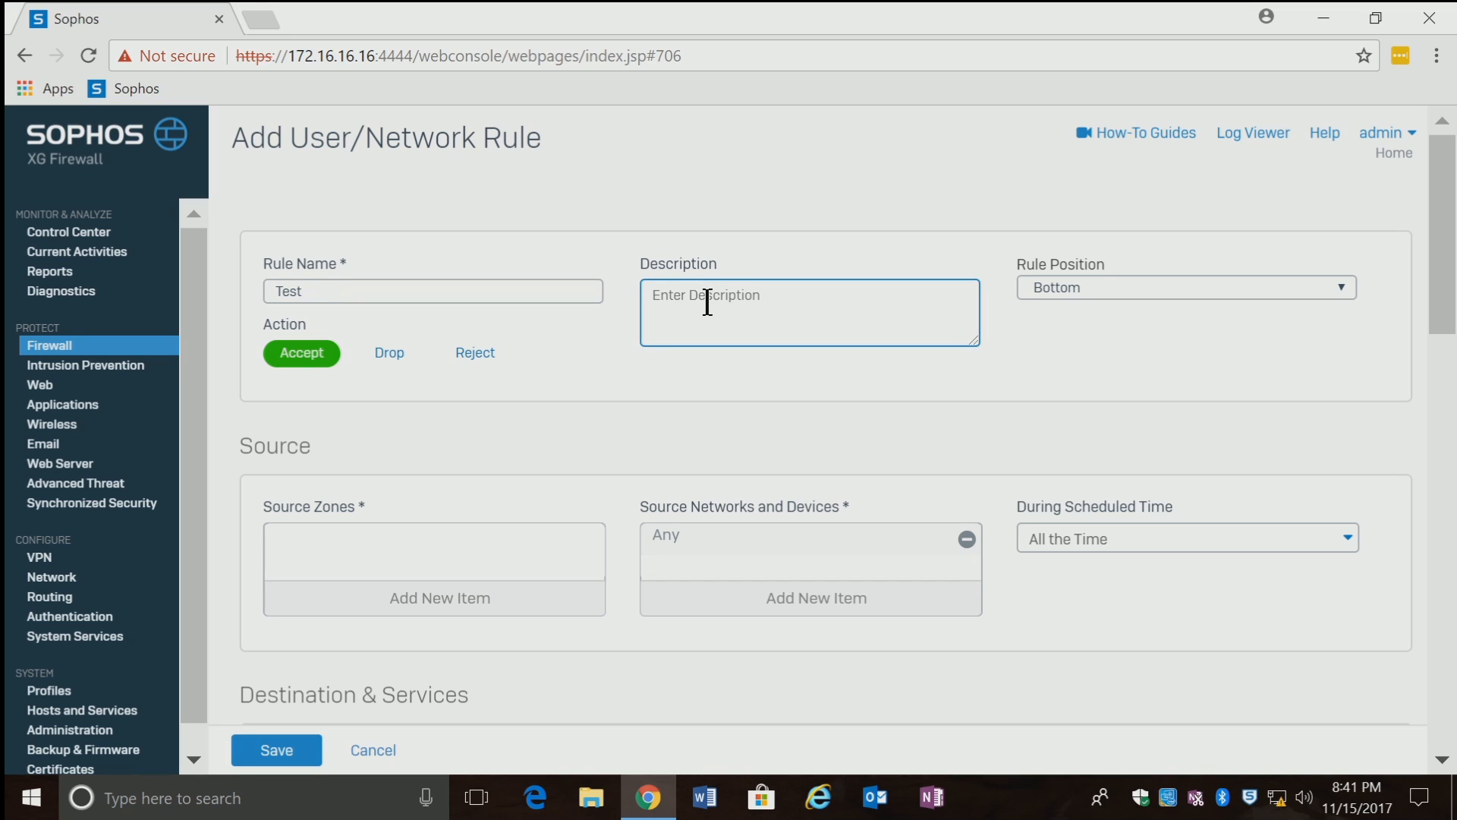
pyautogui.write('Test')
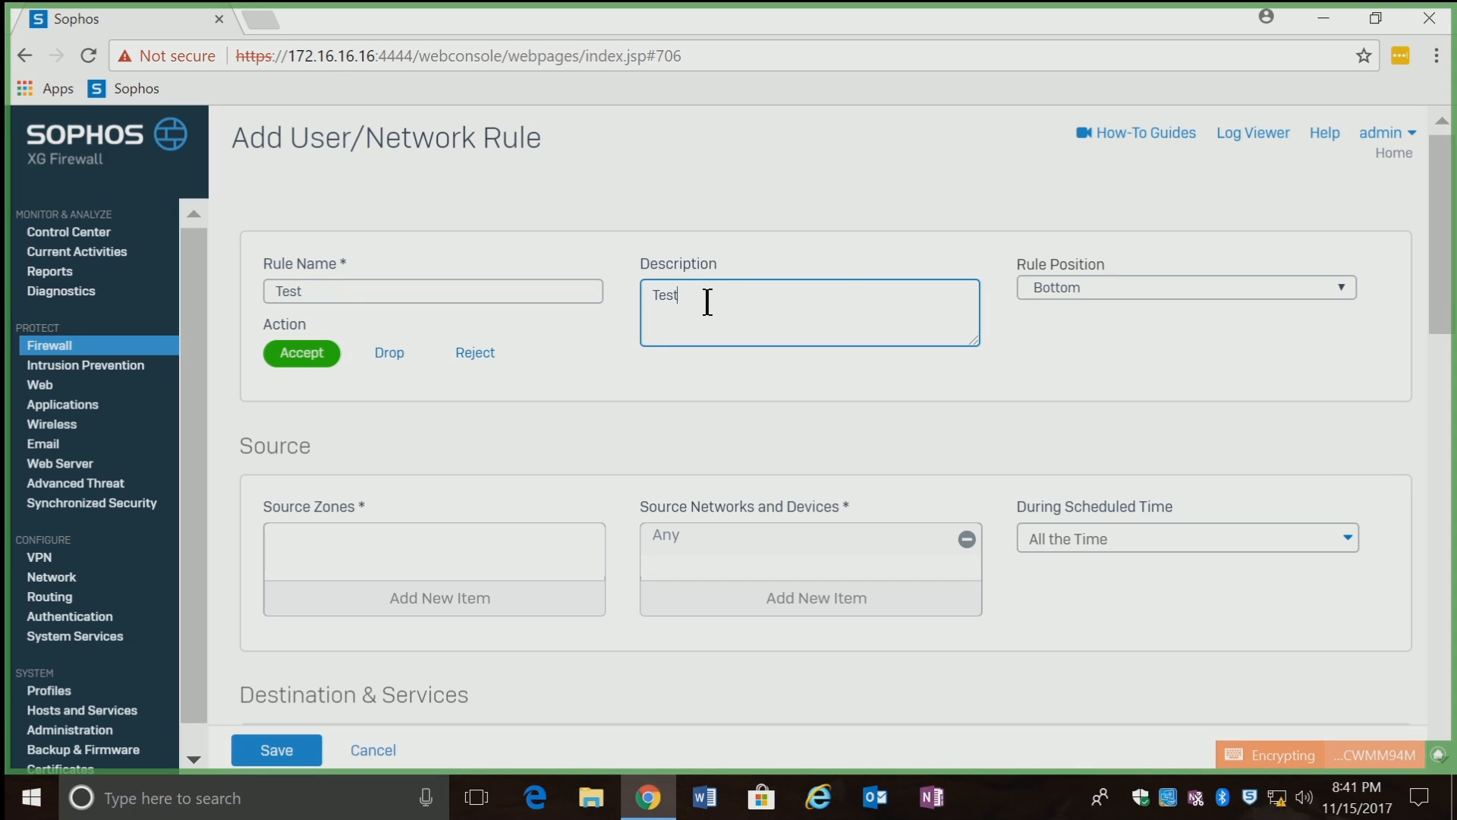
pyautogui.click(1117, 287)
pyautogui.click(1111, 311)
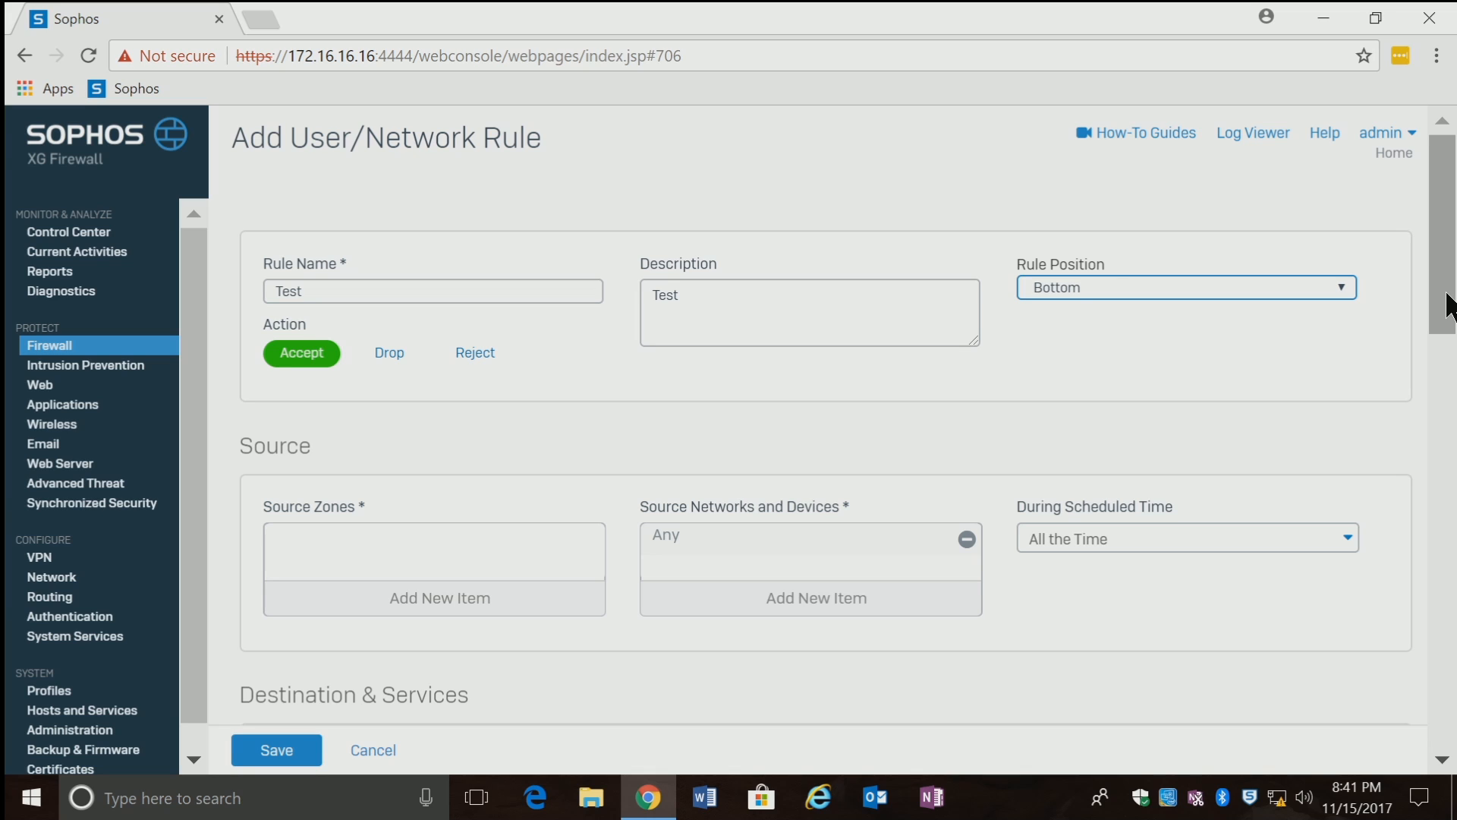
# Step: Set the Test rule's source zone to LAN
pyautogui.moveTo(1449, 308); pyautogui.dragTo(1446, 362)
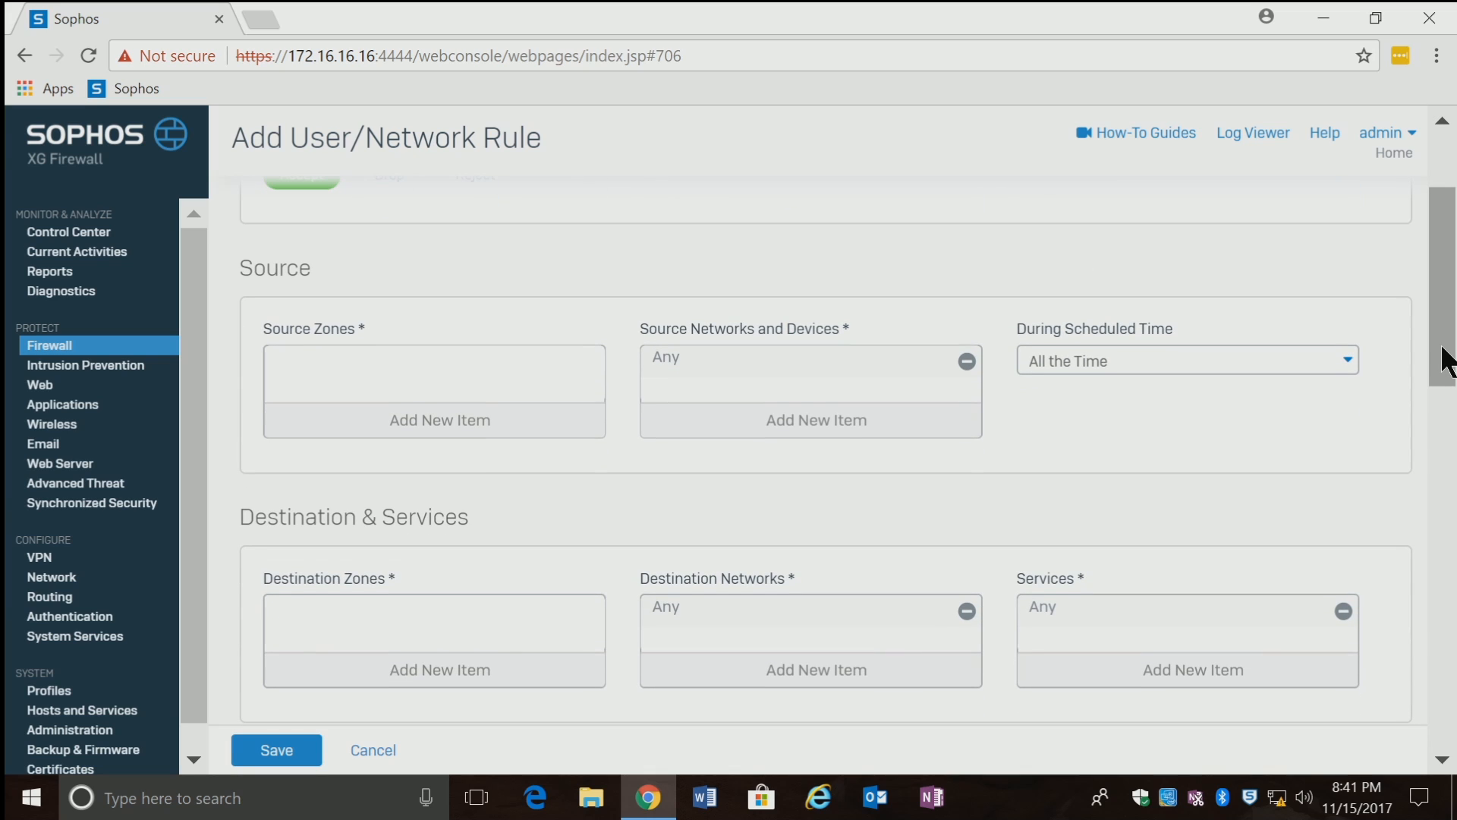
pyautogui.click(468, 420)
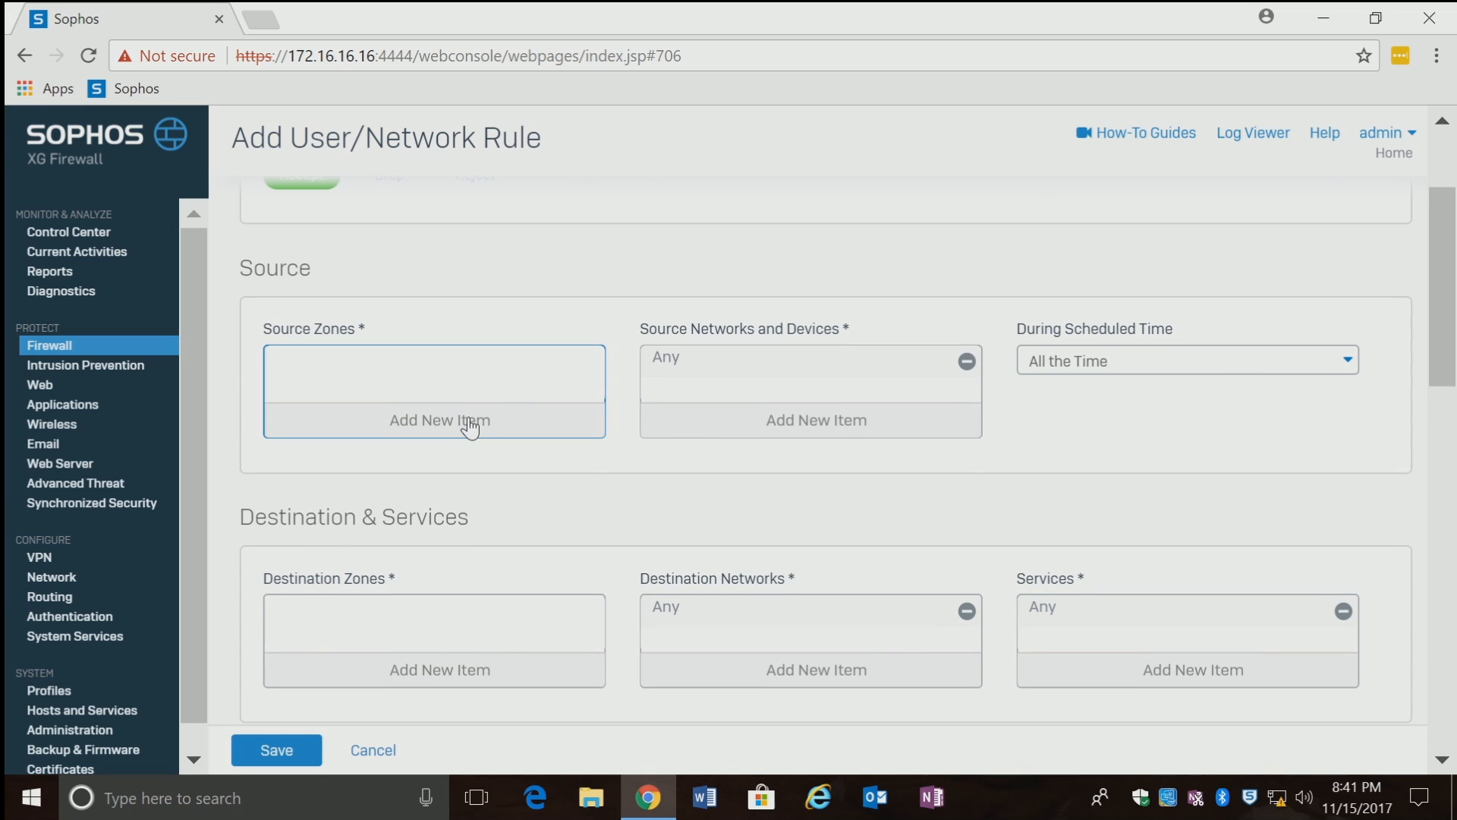
pyautogui.moveTo(581, 483)
pyautogui.mouseDown()
pyautogui.moveTo(589, 529)
pyautogui.moveTo(589, 482)
pyautogui.mouseUp()
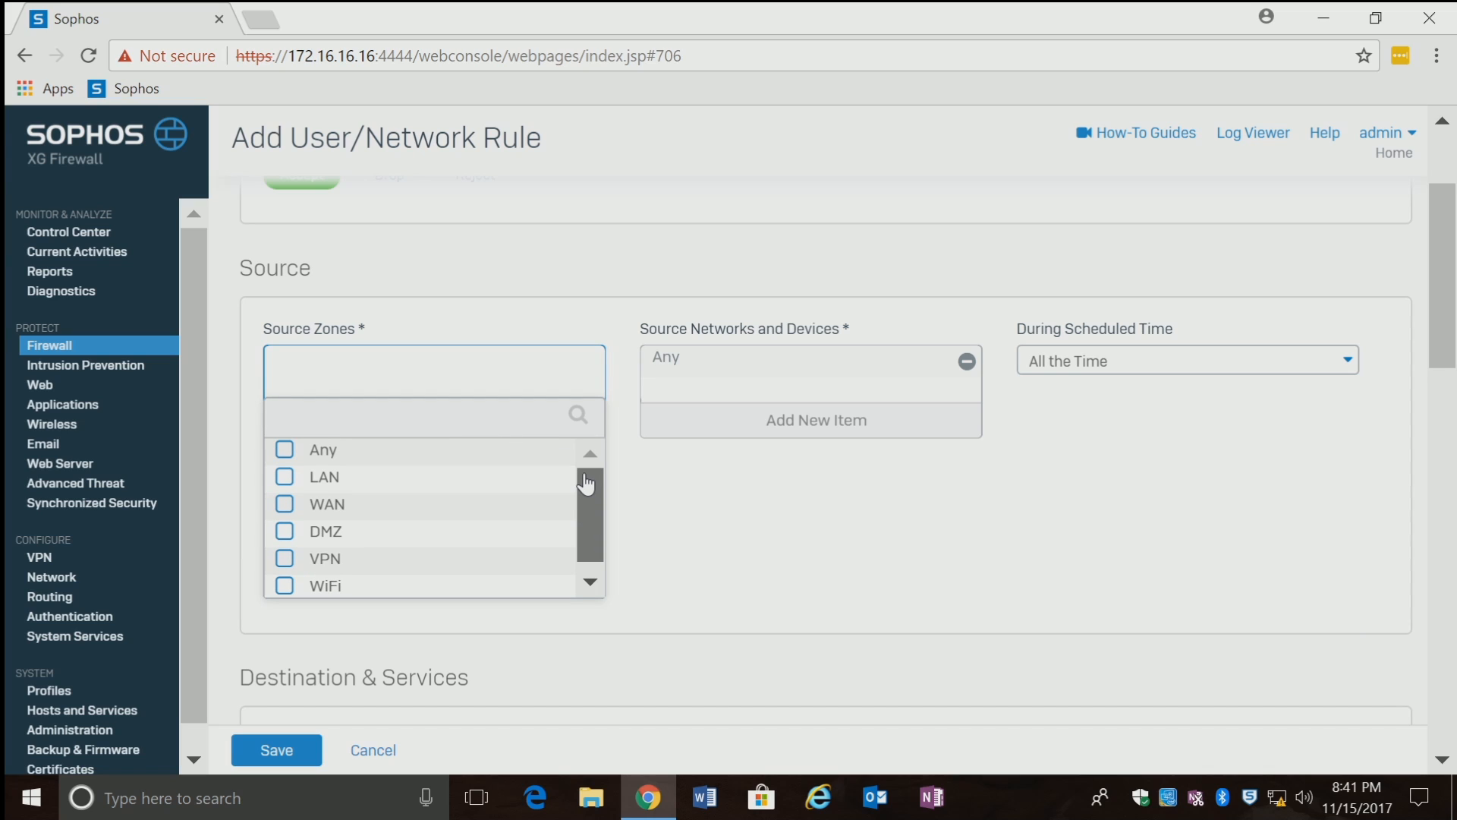
pyautogui.click(284, 478)
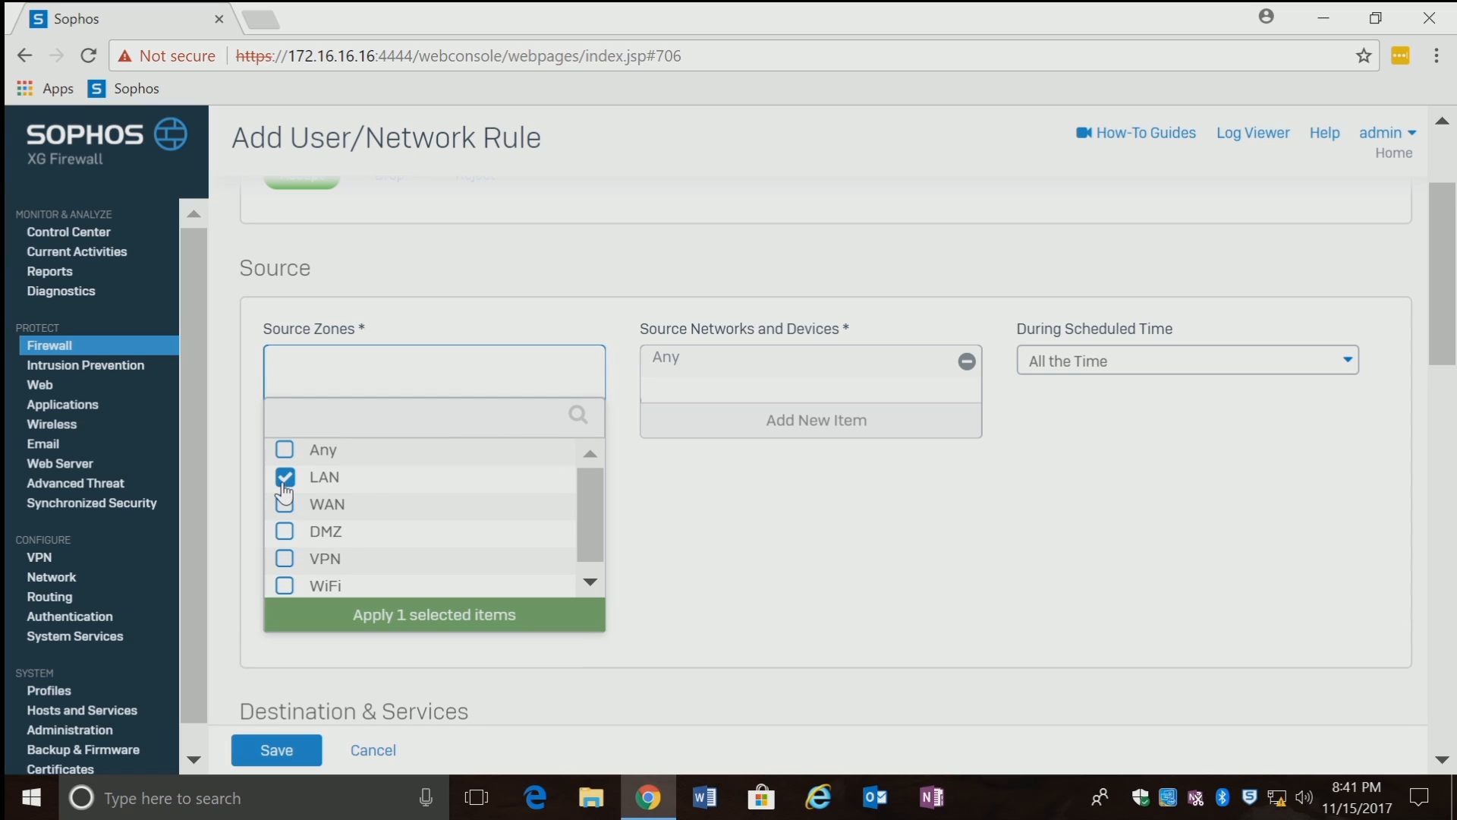
pyautogui.click(427, 623)
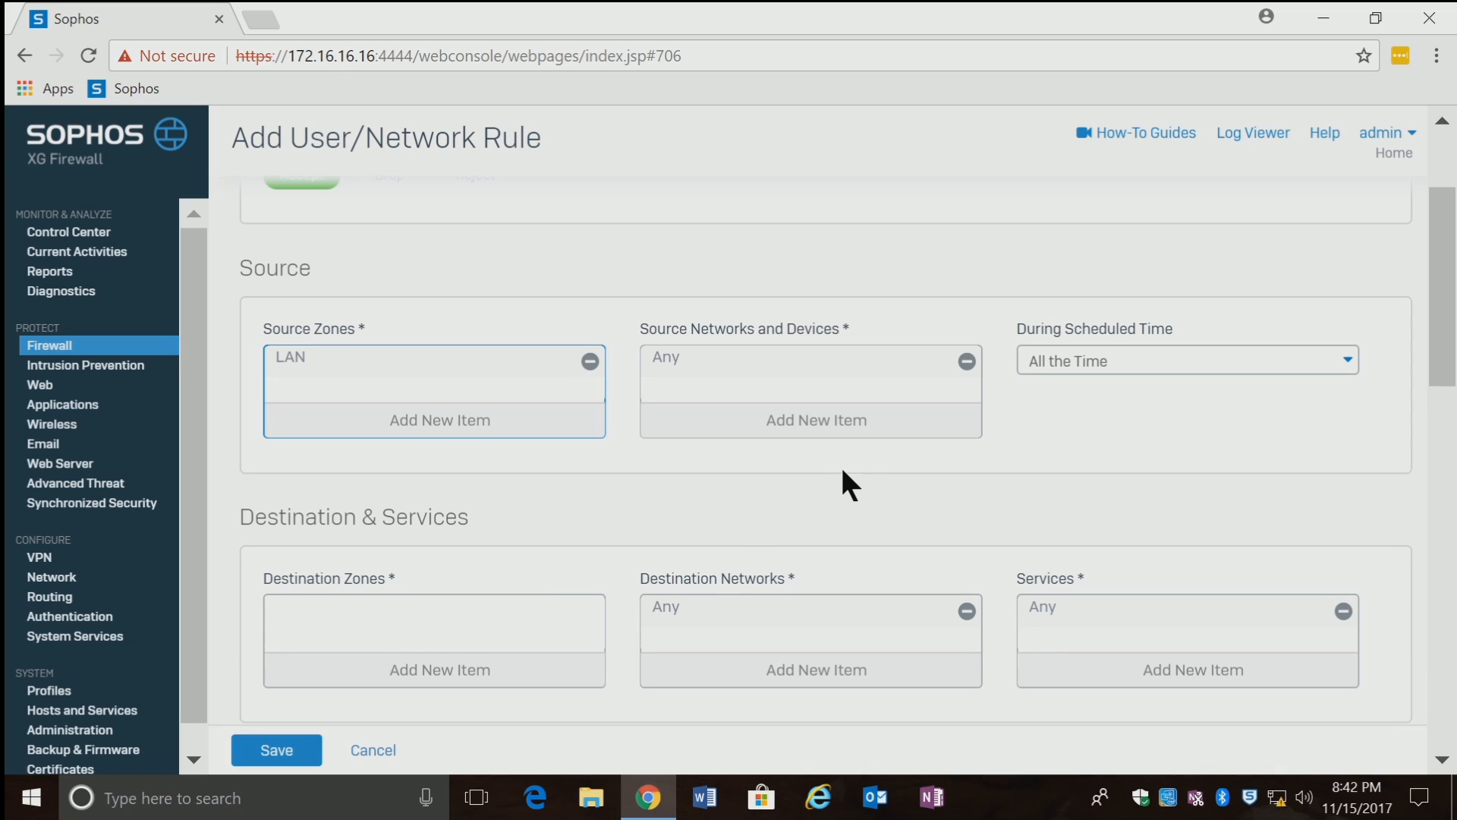
# Step: Replace Any with Secondary Network as the rule's source networks and devices
pyautogui.click(848, 433)
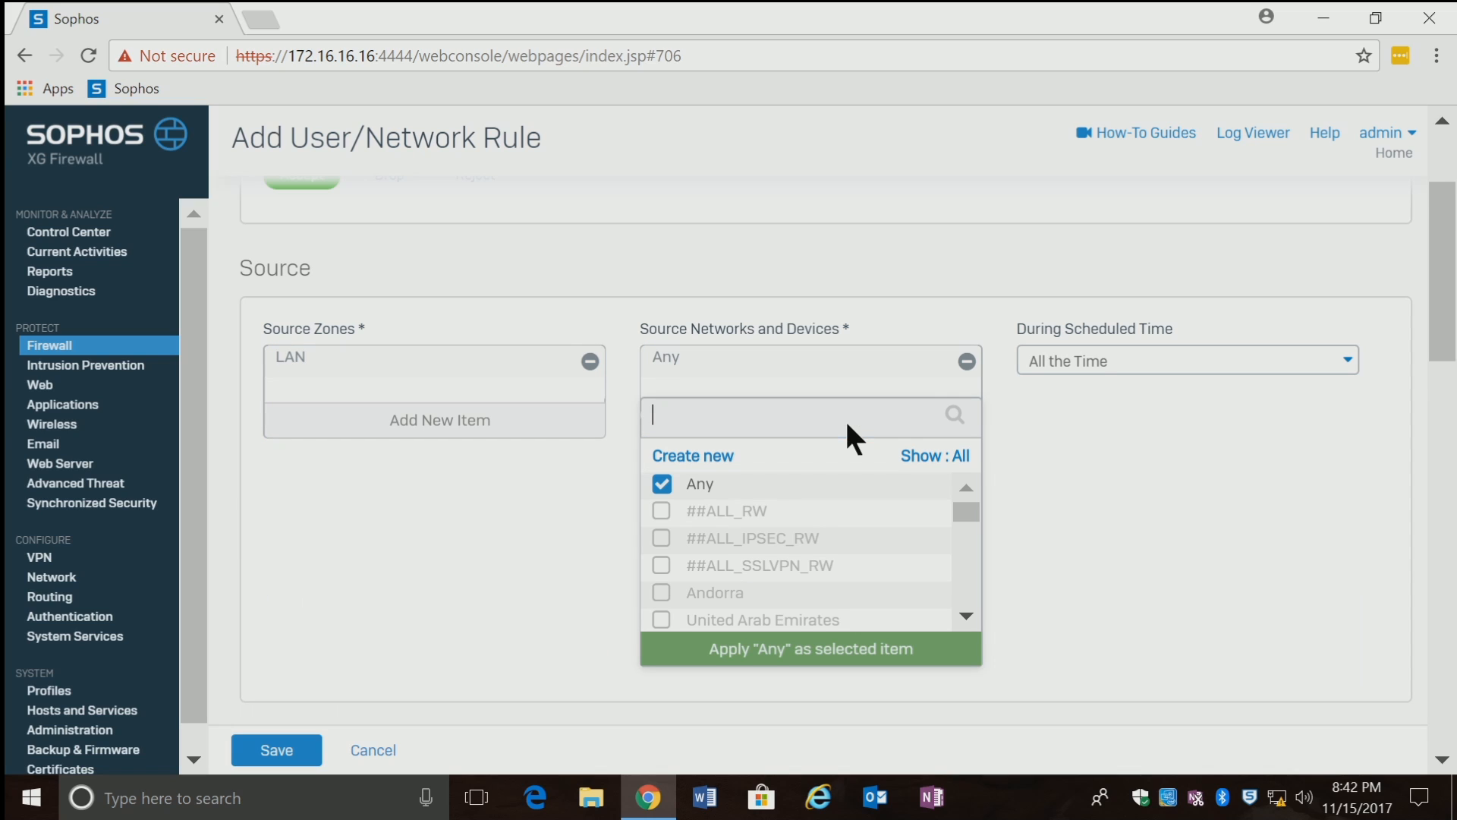
pyautogui.click(664, 485)
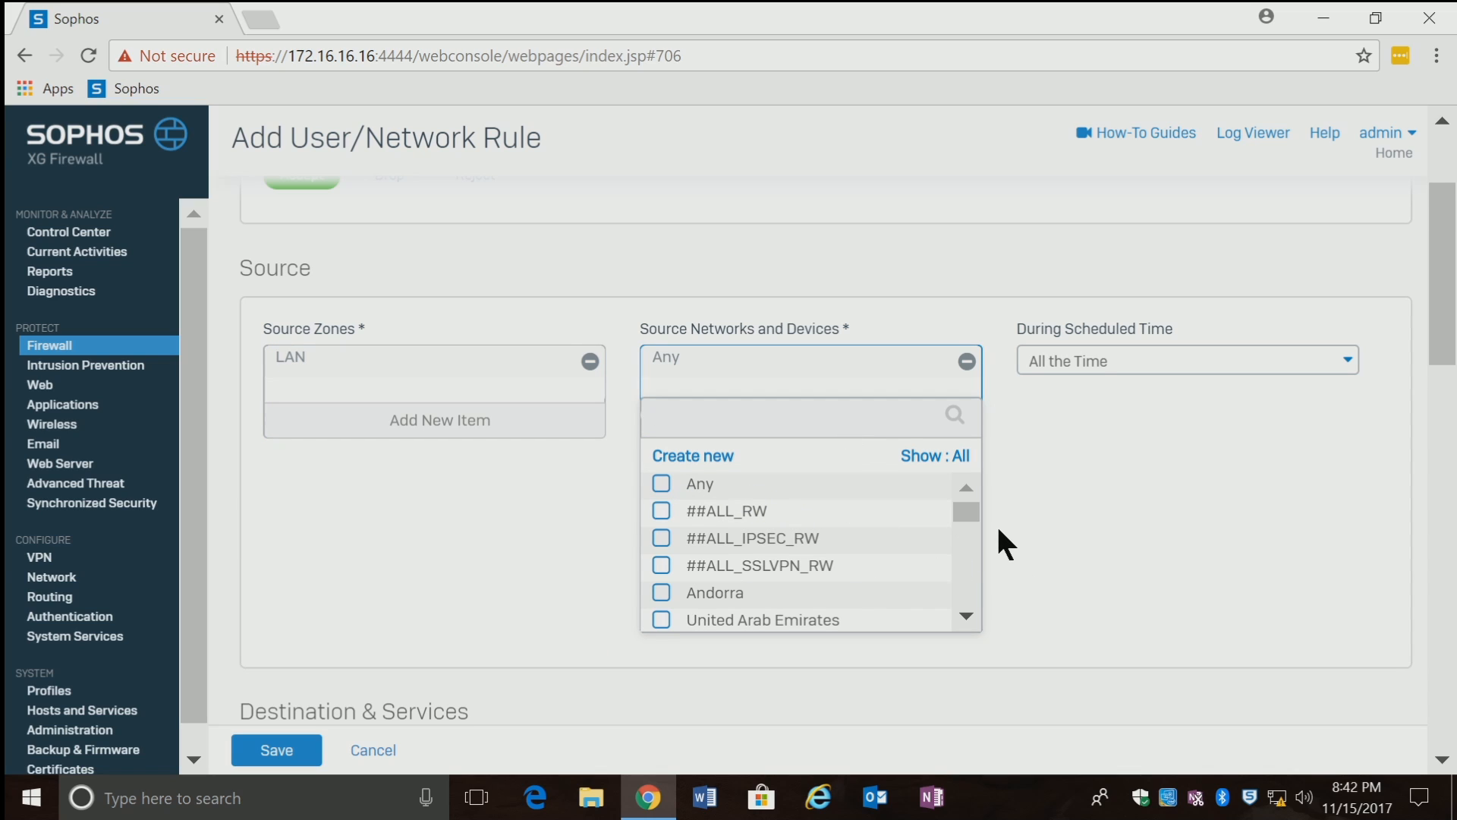
pyautogui.moveTo(976, 523); pyautogui.dragTo(974, 615)
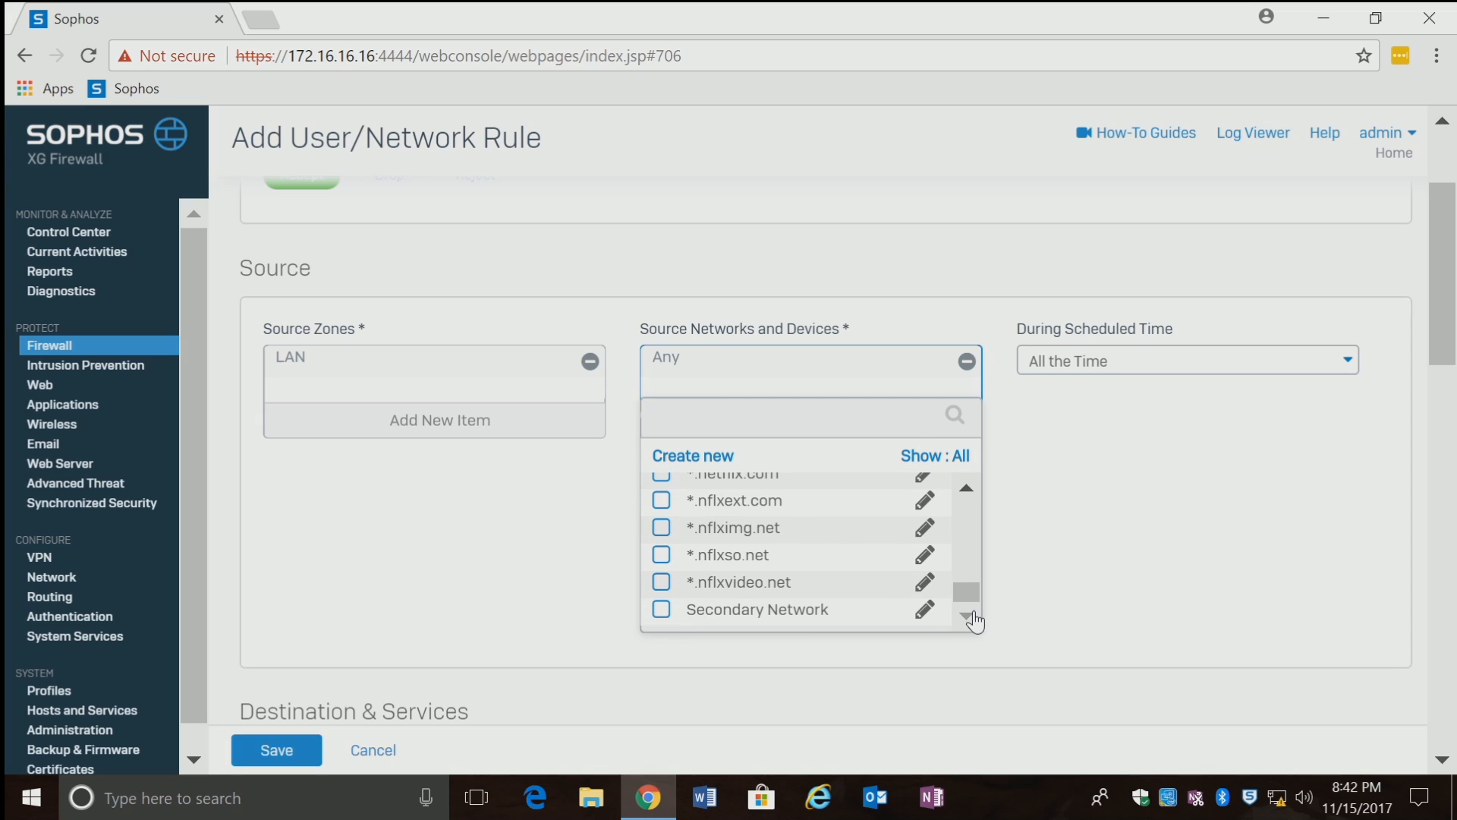
pyautogui.click(663, 612)
pyautogui.click(776, 650)
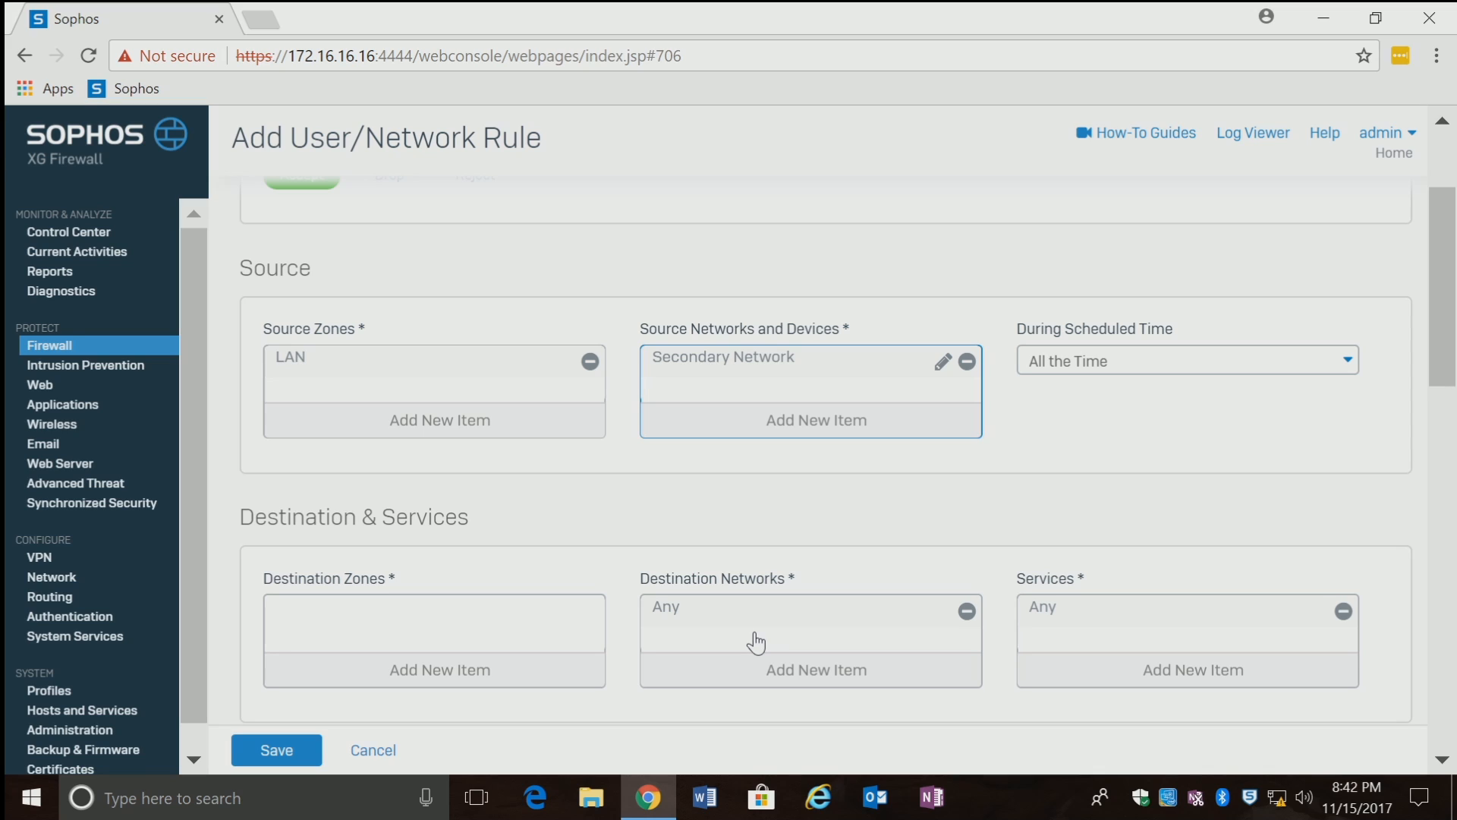
# Step: Set the rule's destination zone to WAN
pyautogui.click(410, 683)
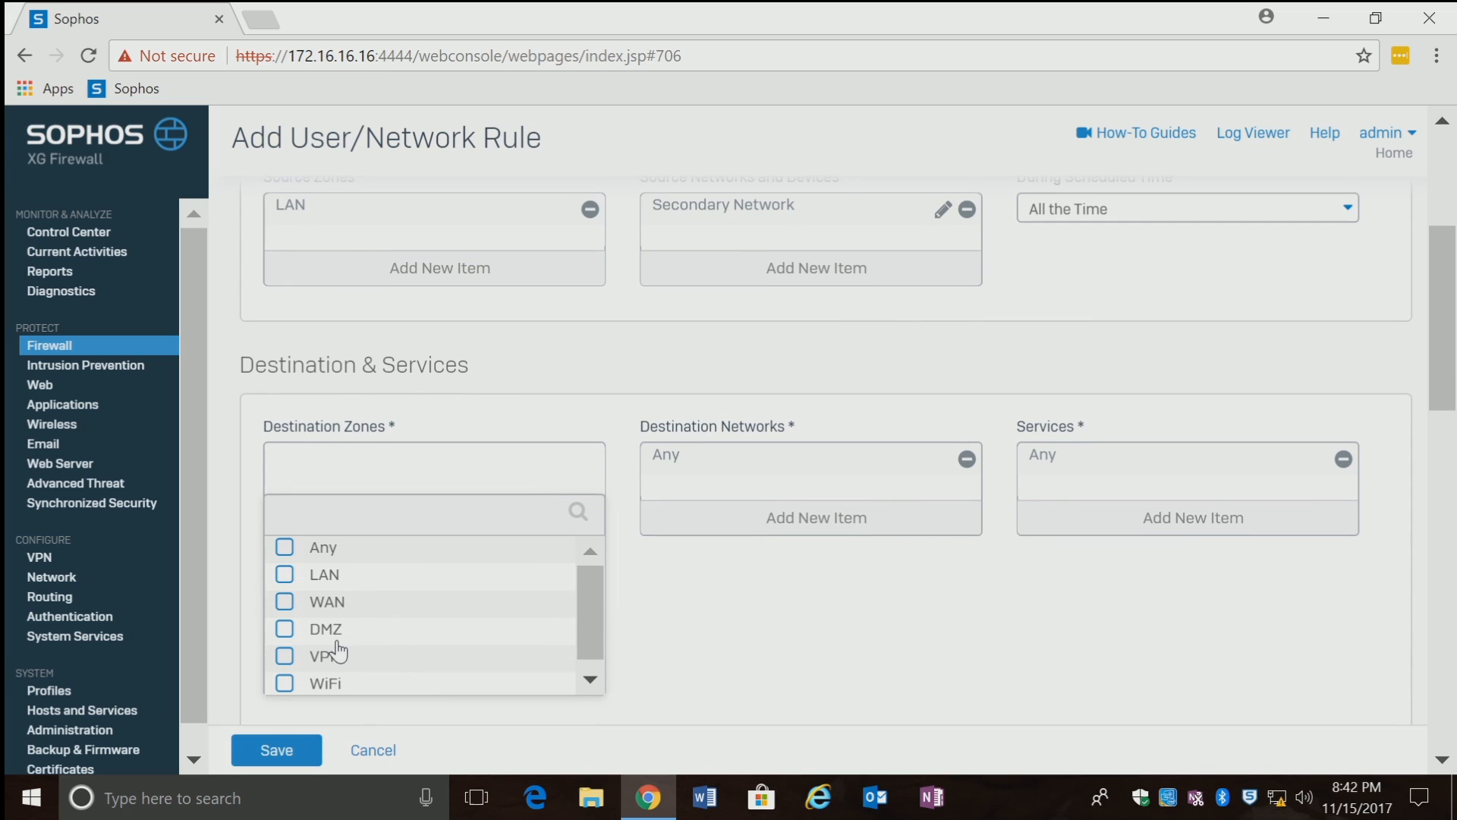
pyautogui.click(287, 604)
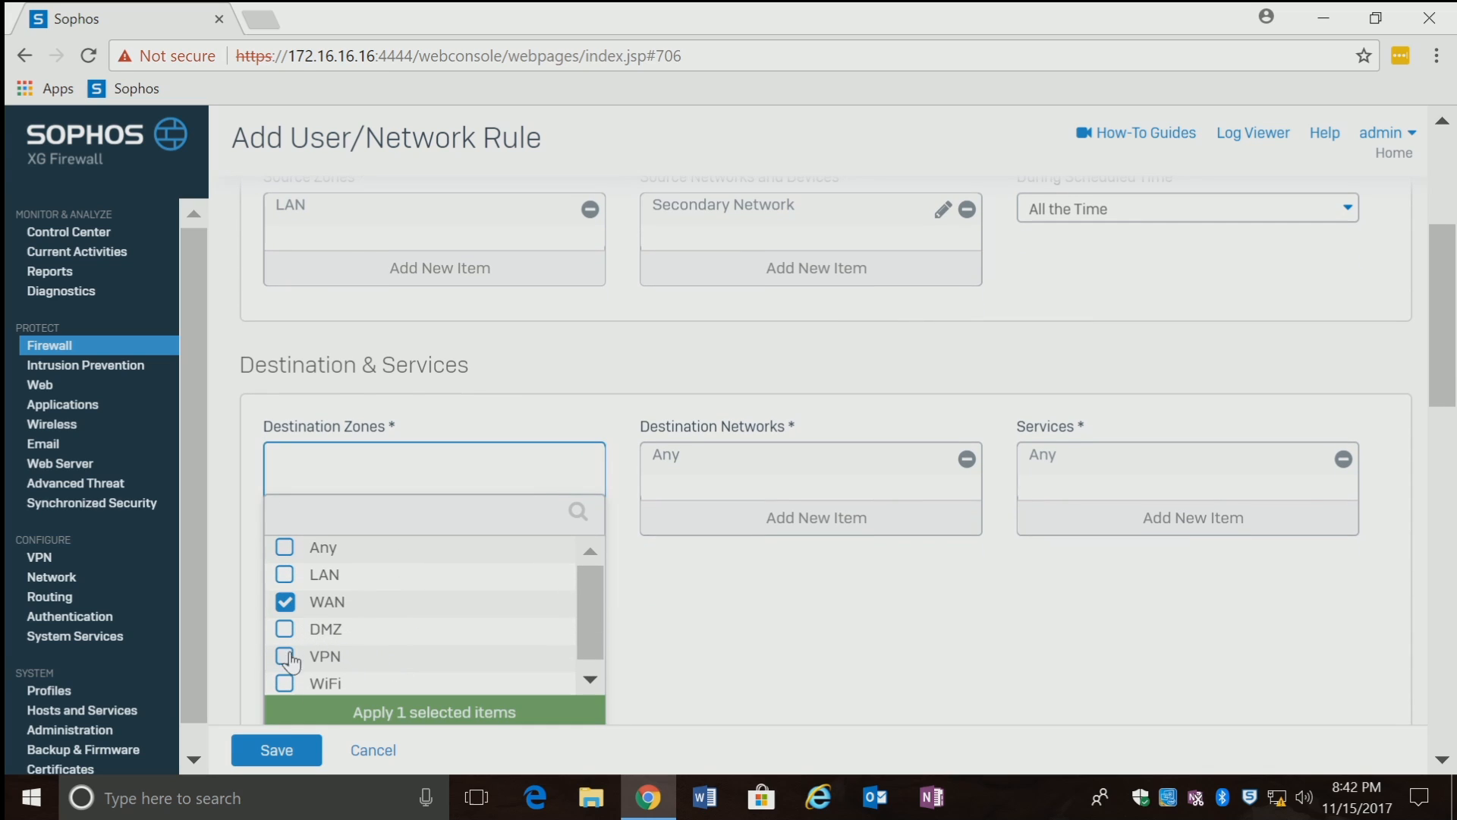
pyautogui.click(429, 711)
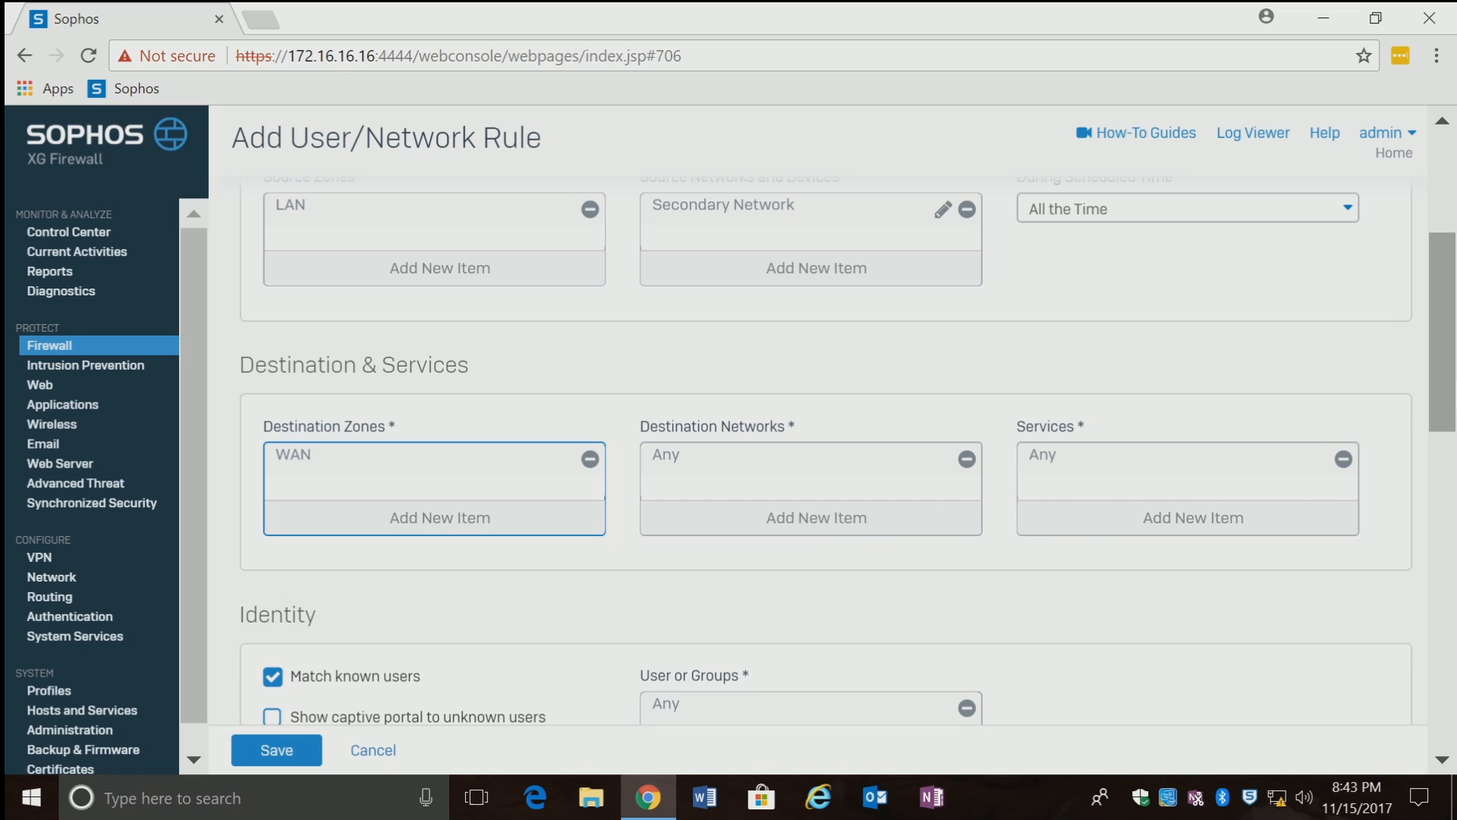
# Step: Turn off matching of known users and enable Scan HTTP and Scan FTP for Malware for the rule
pyautogui.moveTo(1427, 386); pyautogui.dragTo(1431, 472)
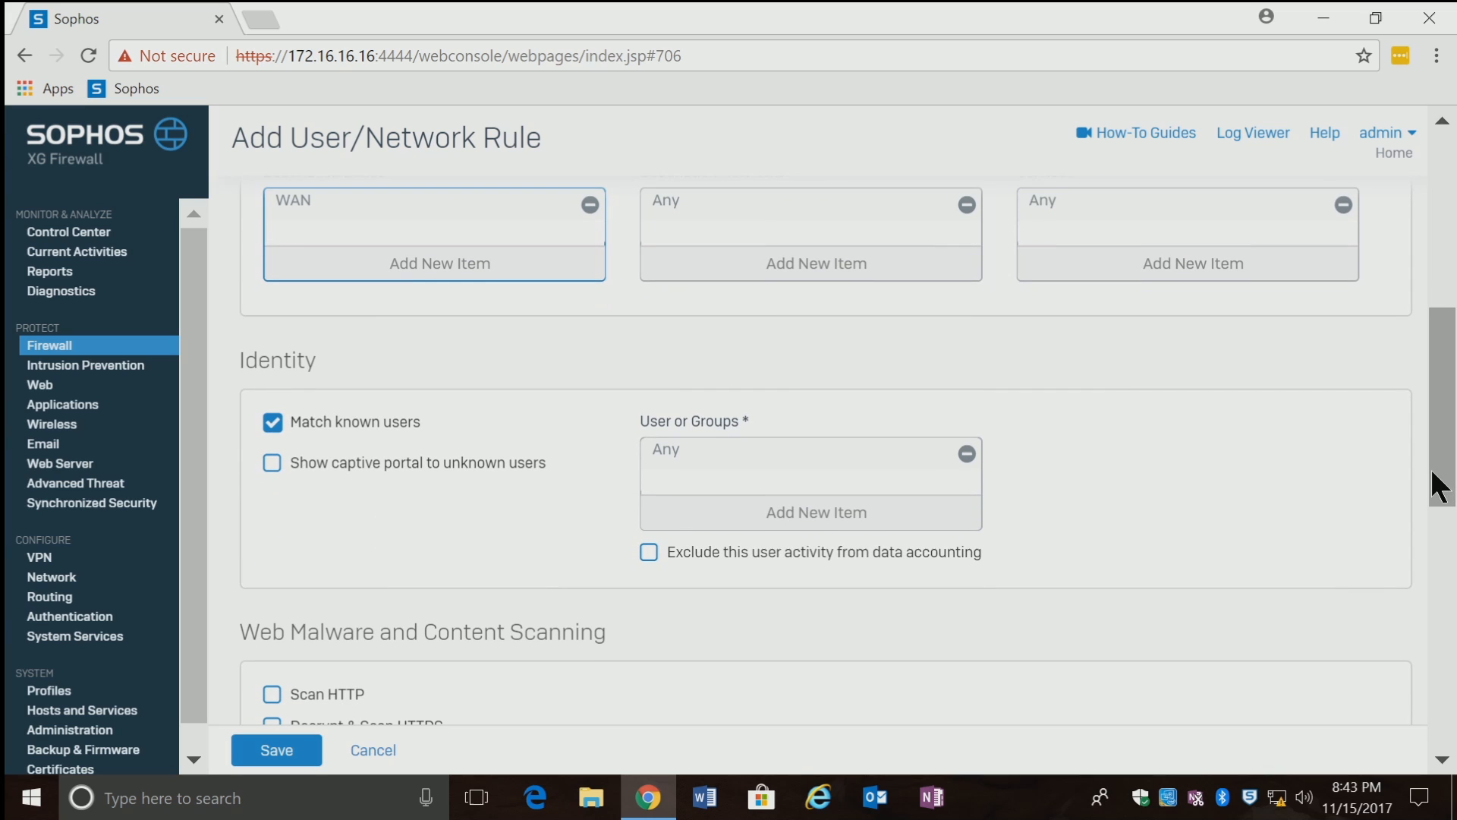
pyautogui.click(272, 423)
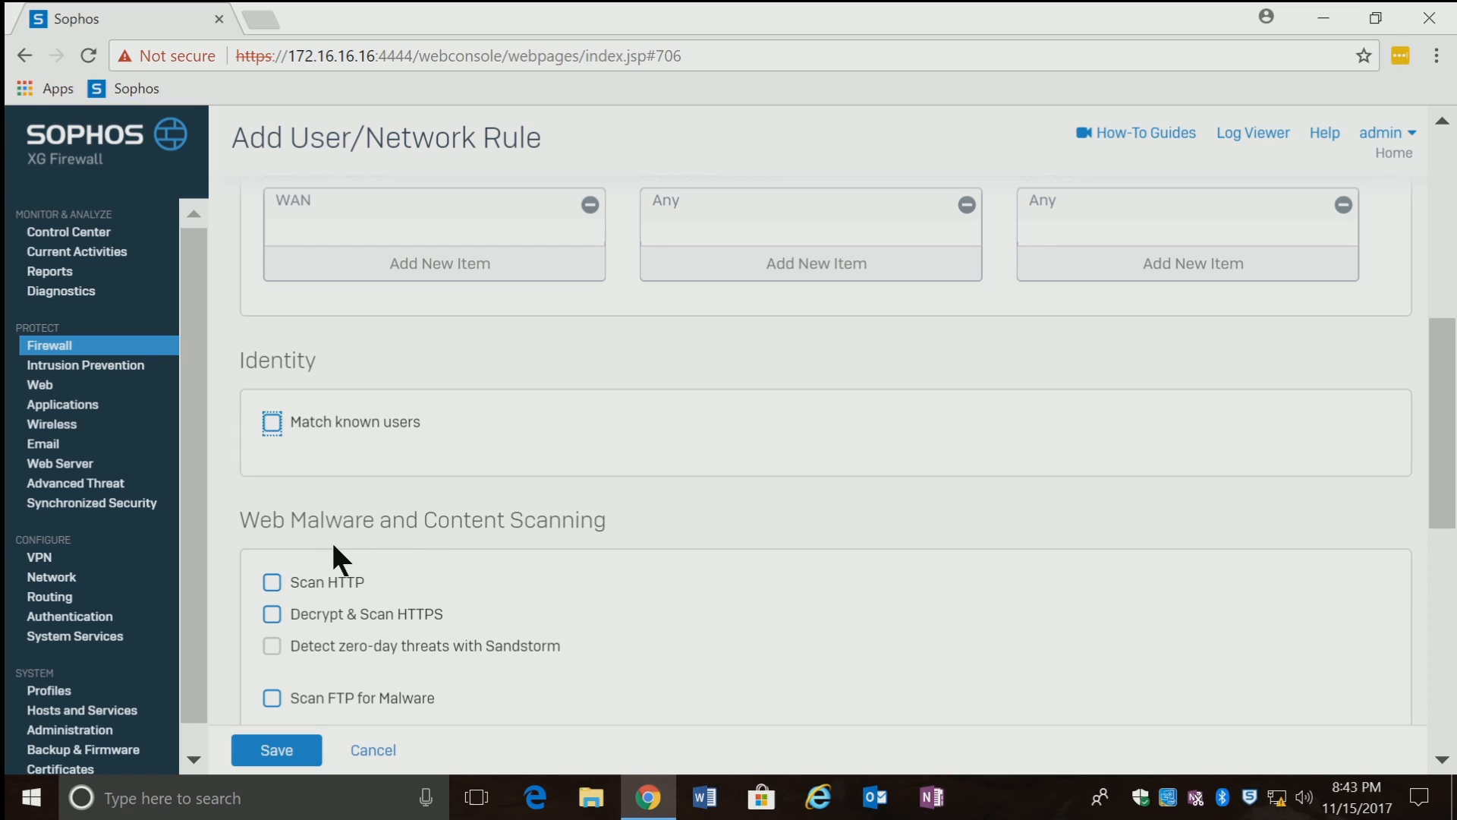
pyautogui.click(273, 584)
pyautogui.click(274, 692)
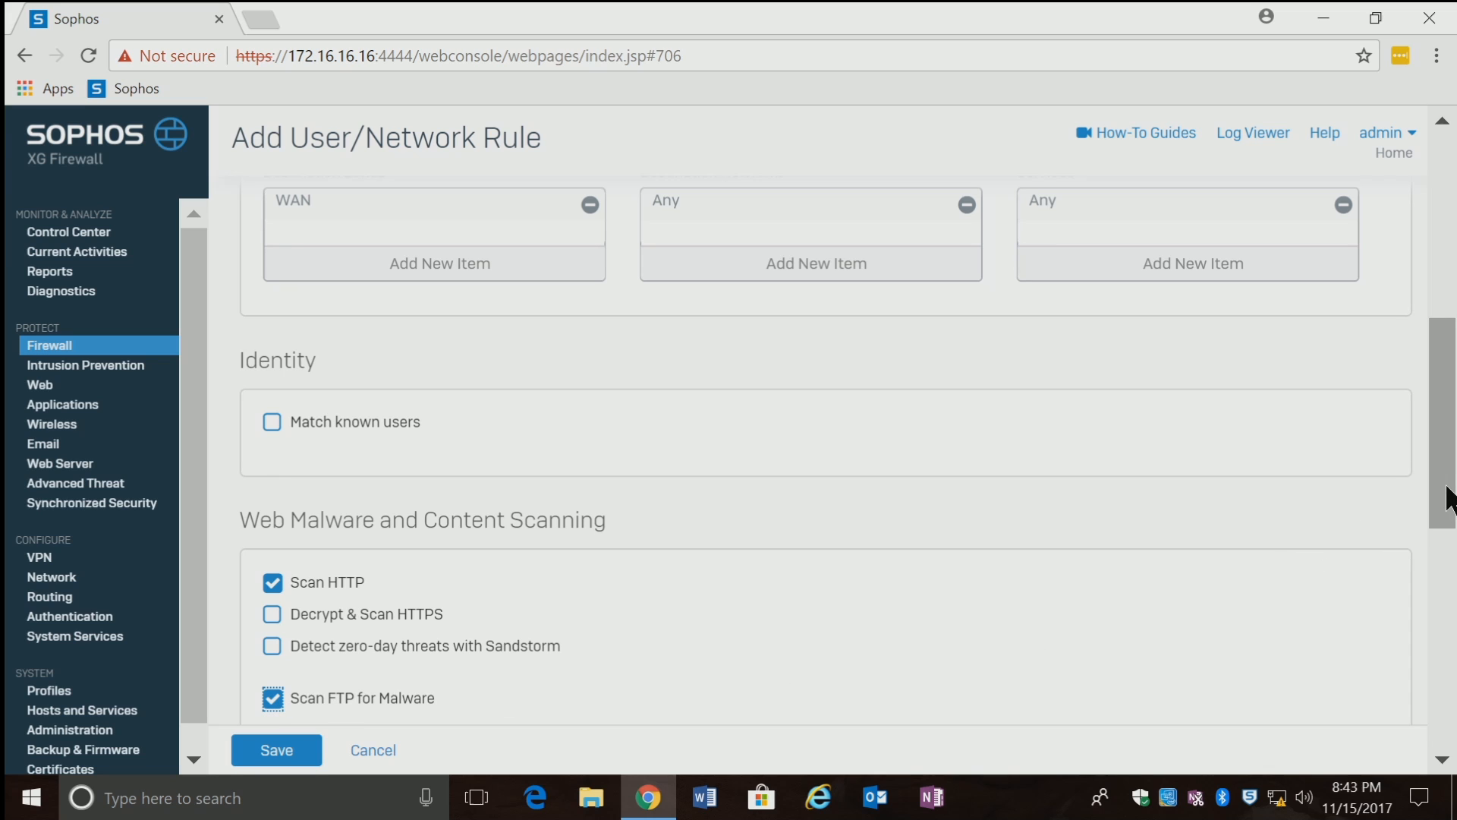
# Step: Set the rule's intrusion prevention policy to LAN TO WAN
pyautogui.moveTo(1446, 494); pyautogui.dragTo(1441, 624)
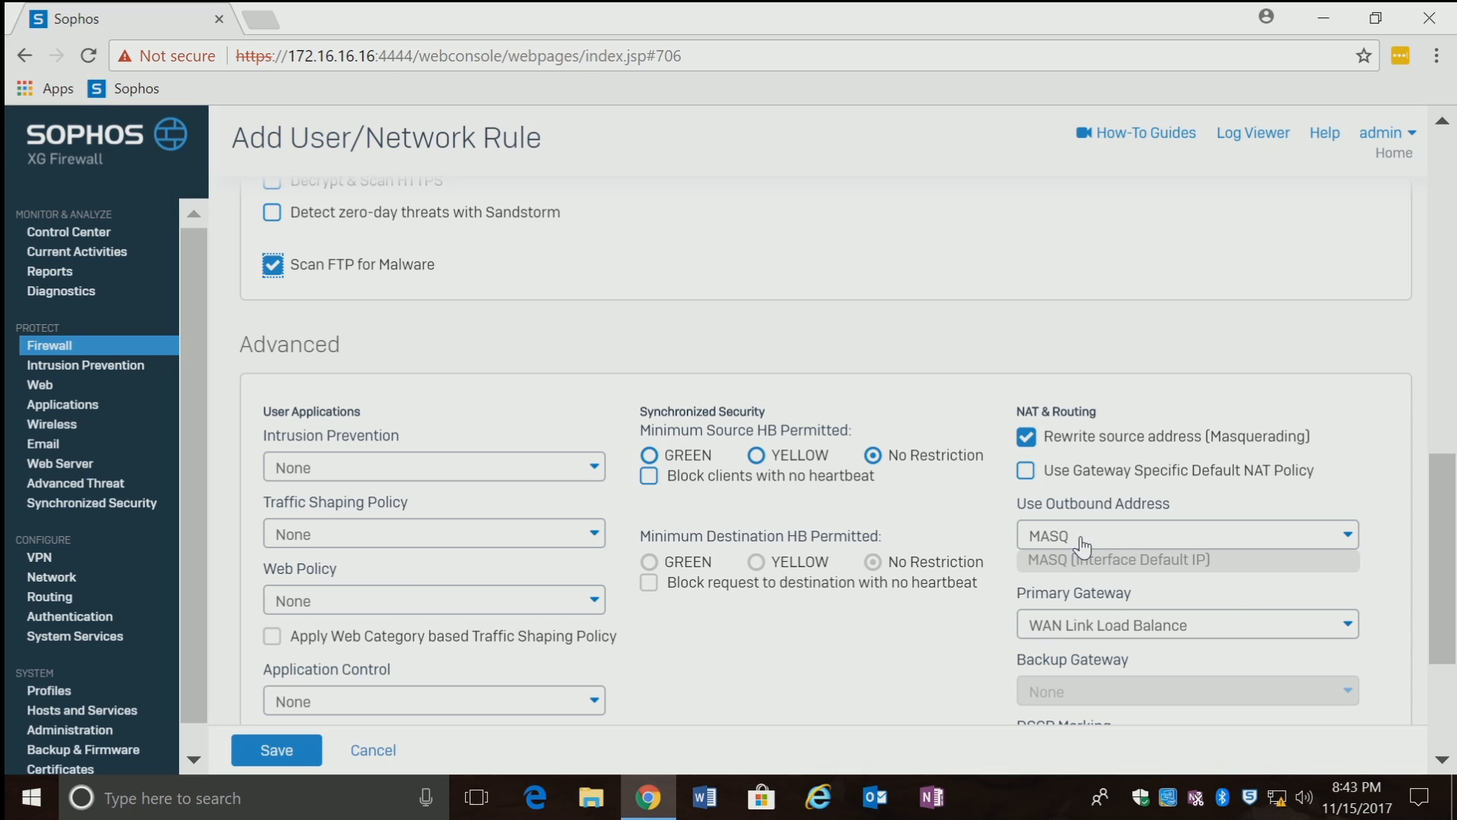
pyautogui.click(442, 474)
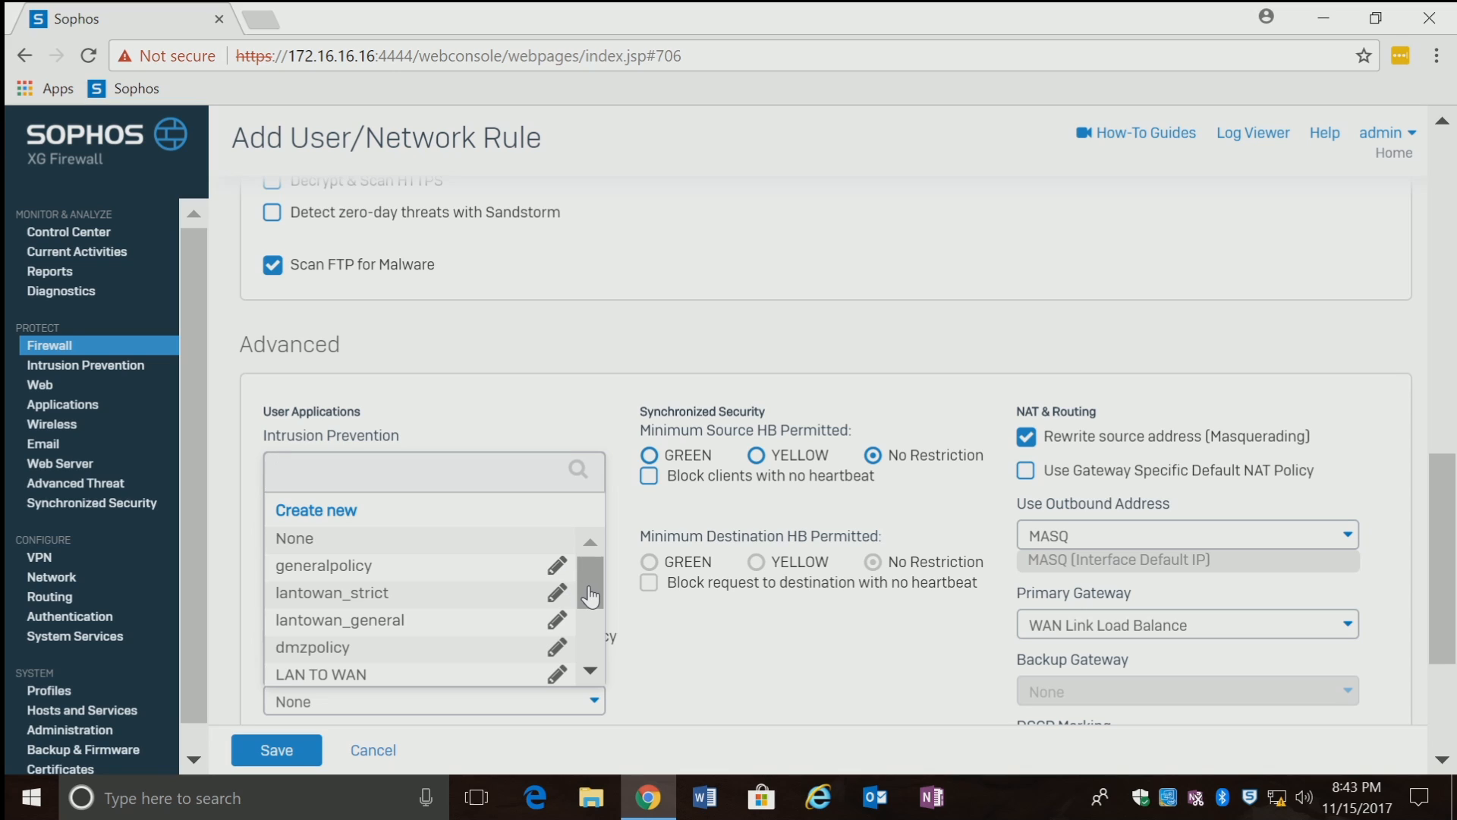
pyautogui.click(359, 674)
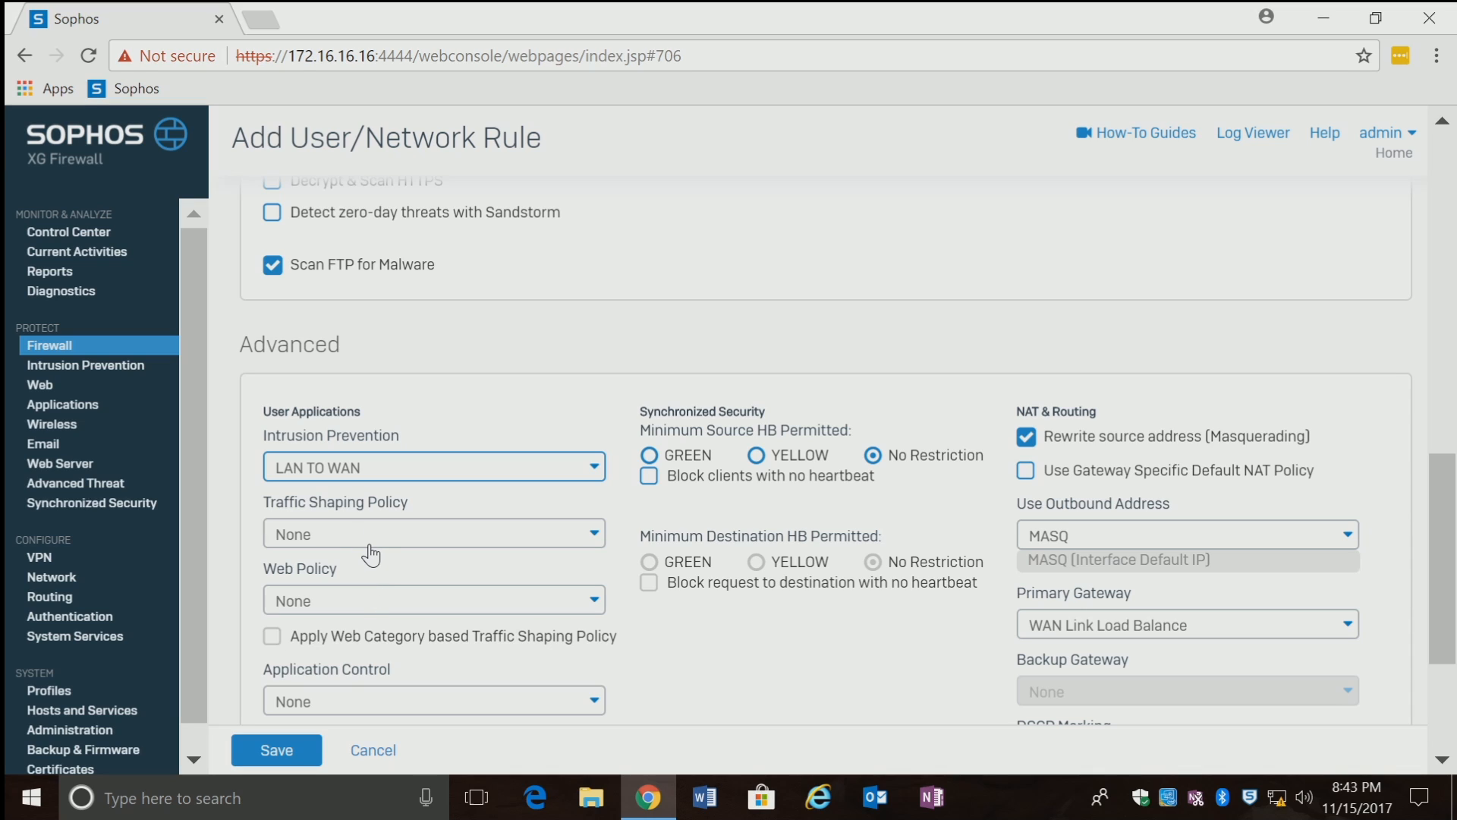
# Step: Set the rule's web policy to the custom policy listed directly after Default Policy
pyautogui.click(392, 612)
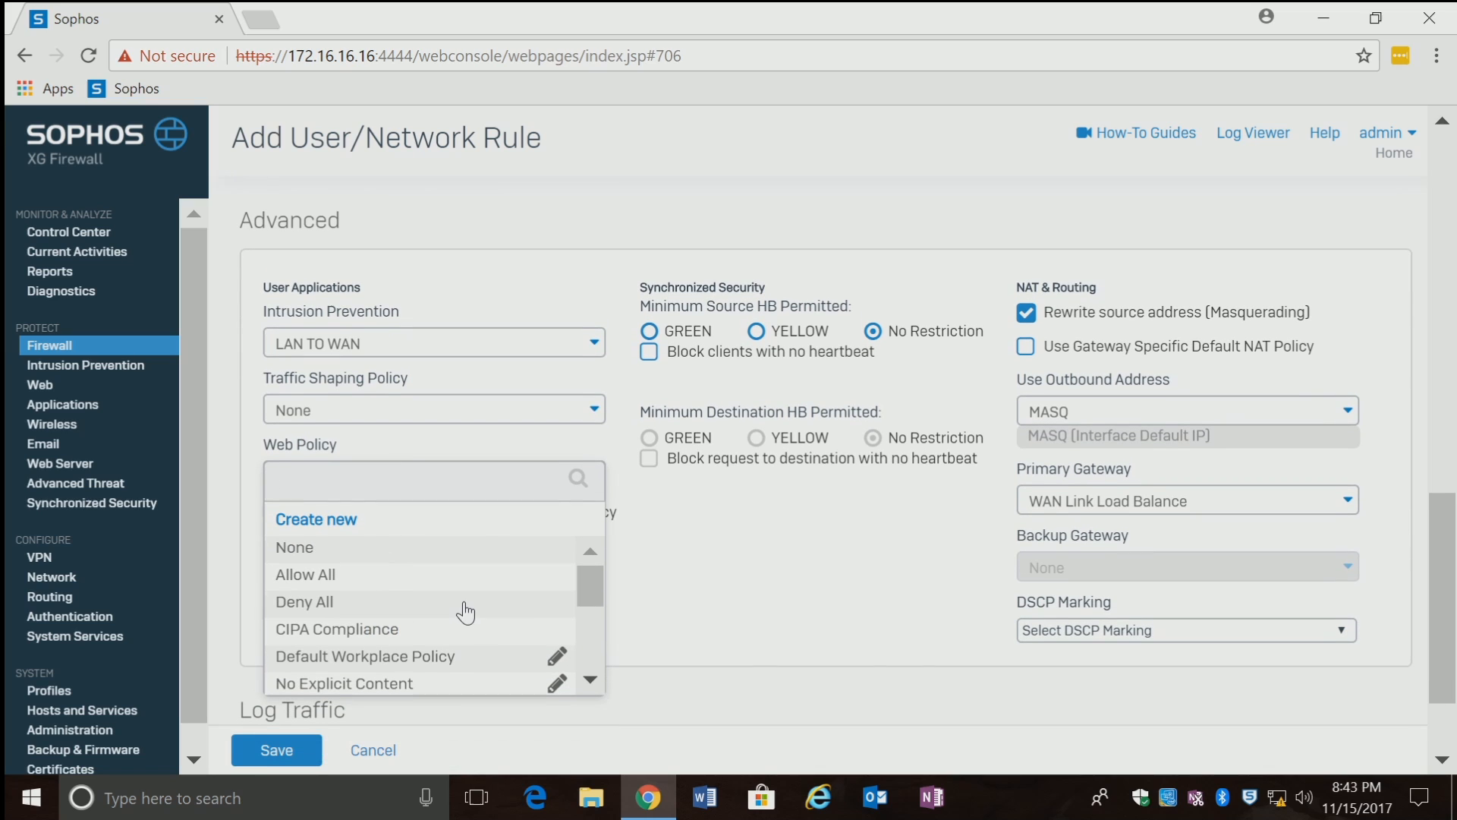
pyautogui.click(566, 575)
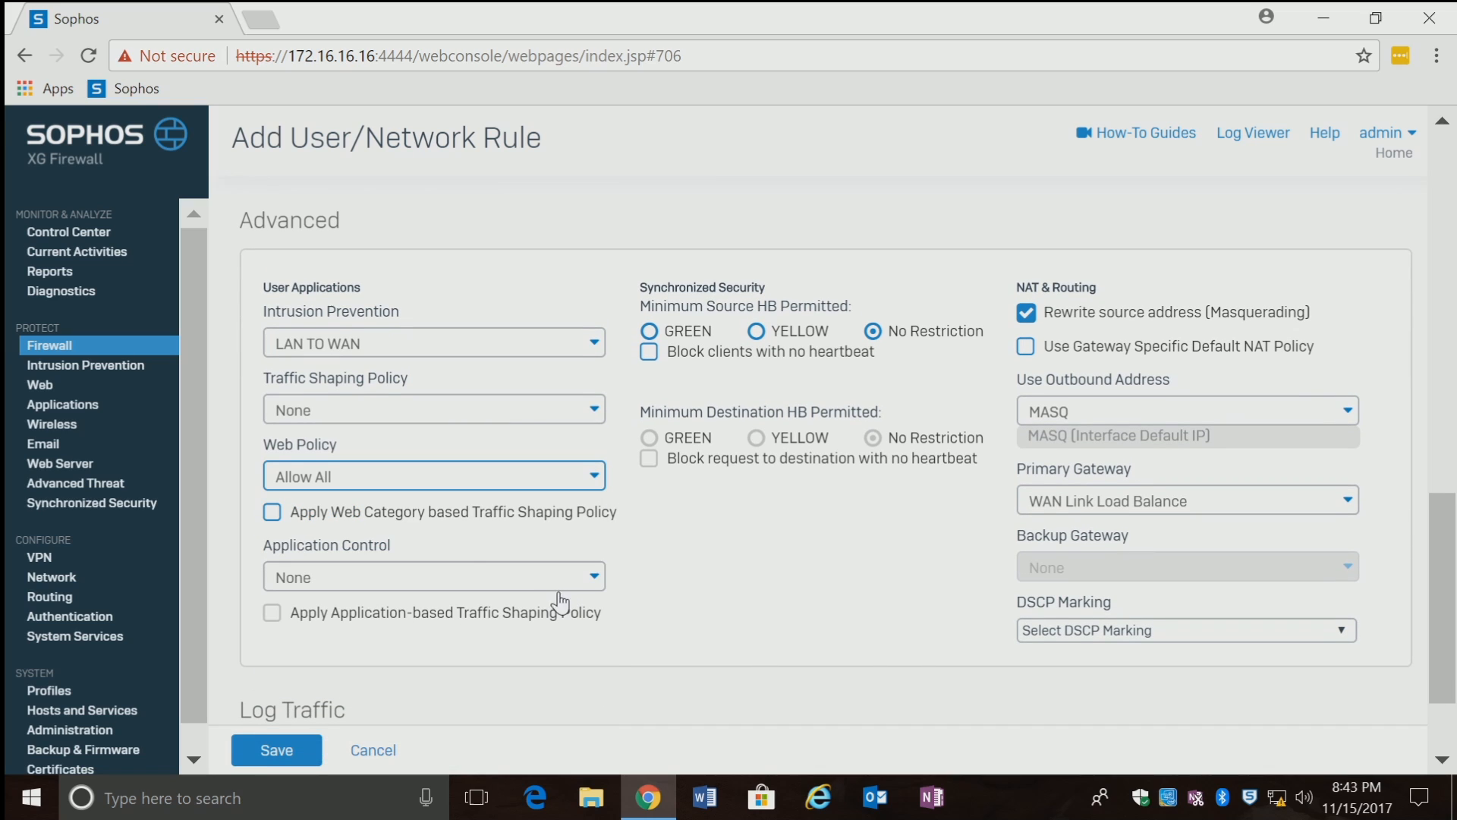
pyautogui.click(450, 489)
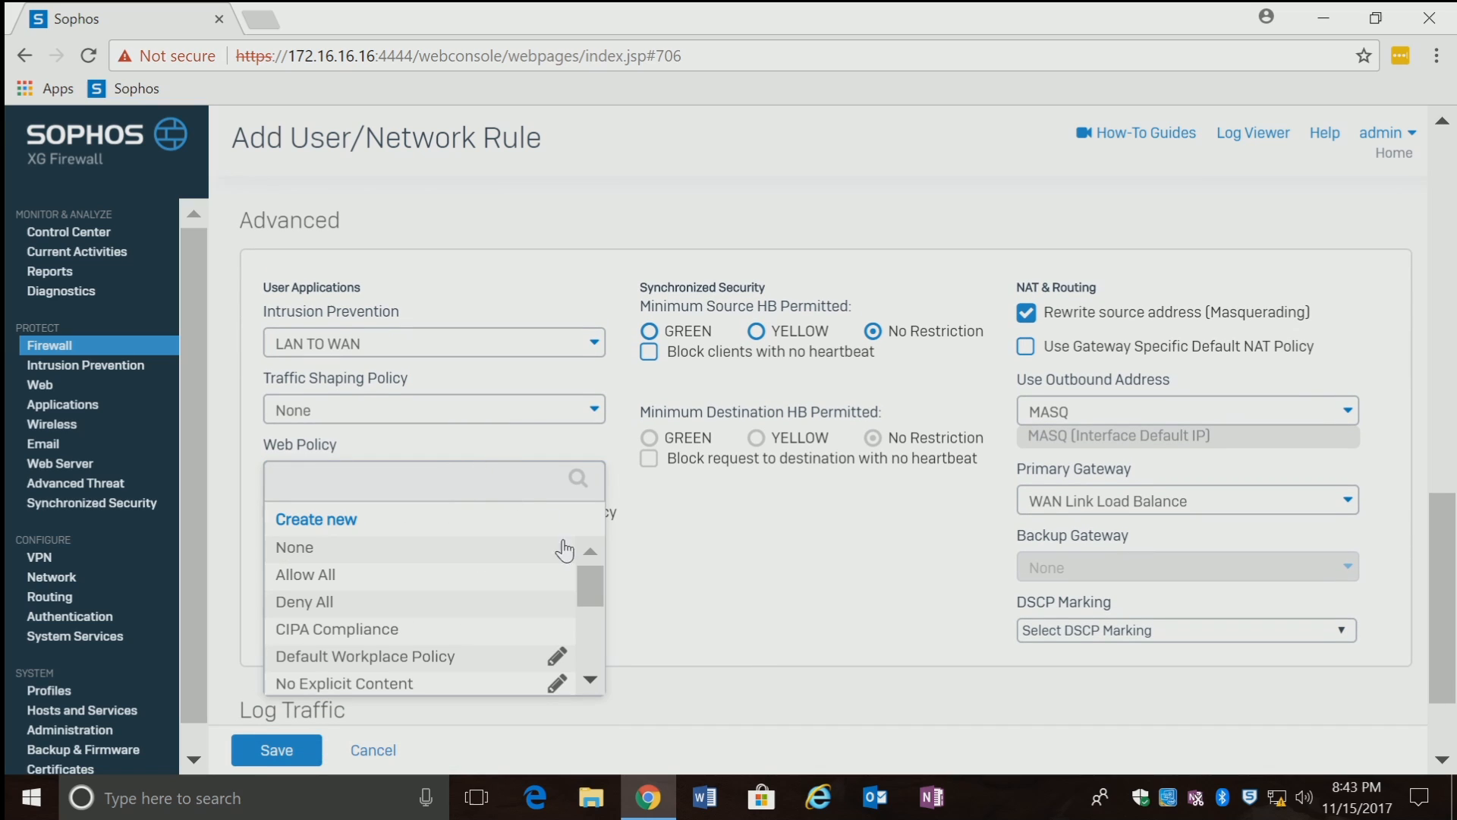
pyautogui.moveTo(585, 592); pyautogui.dragTo(593, 659)
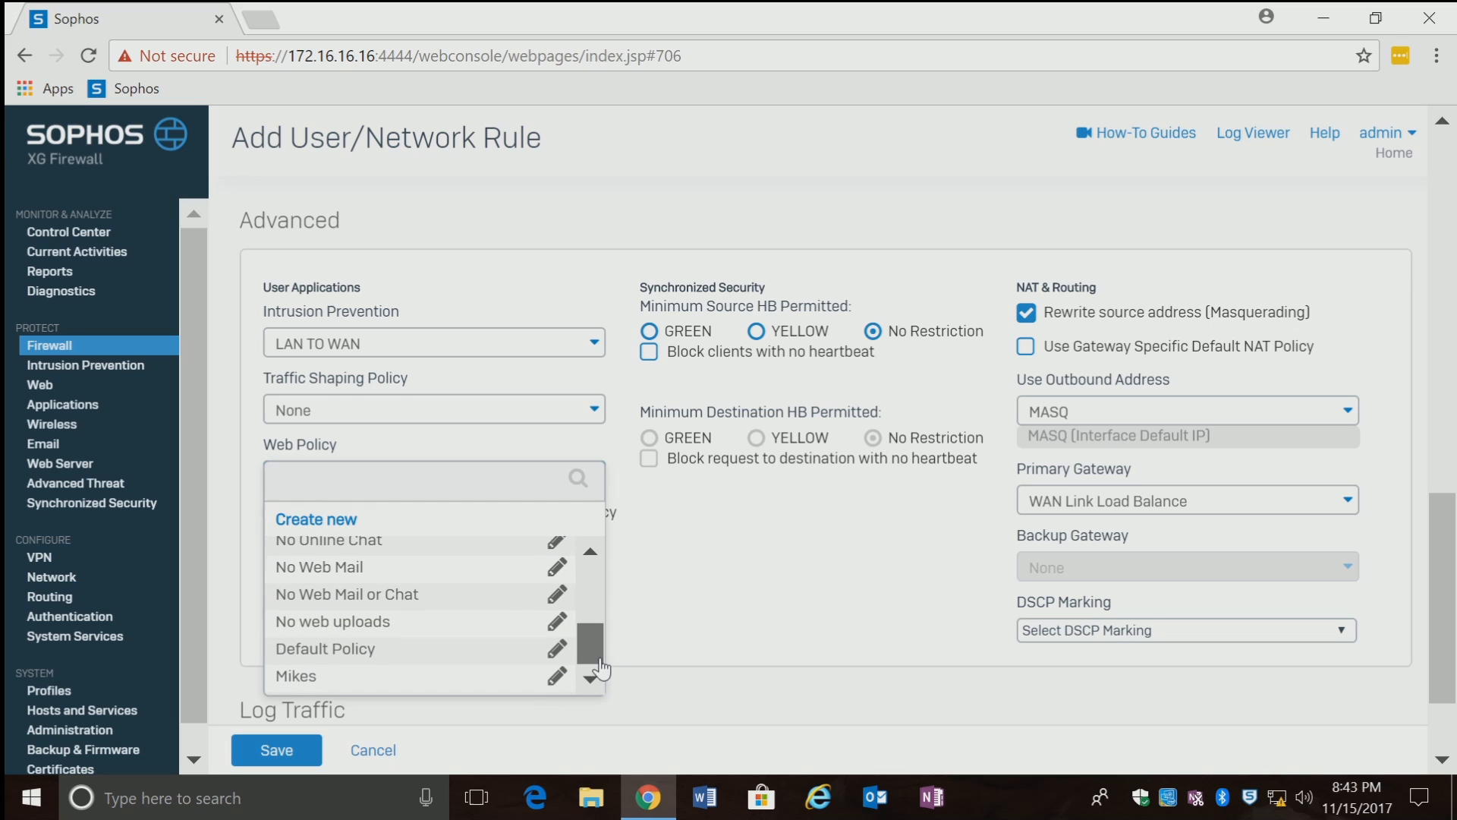
pyautogui.click(366, 674)
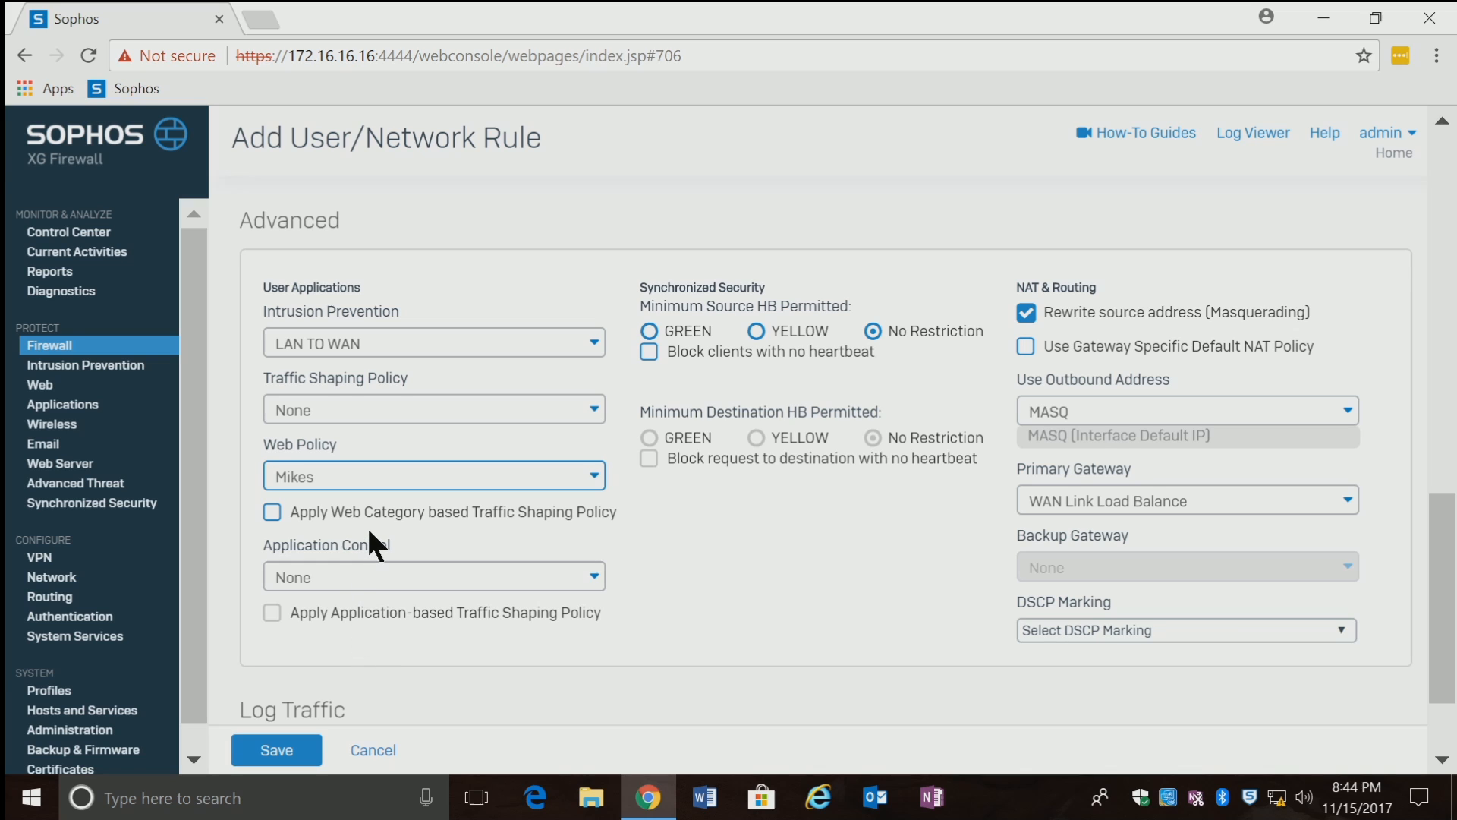
# Step: Set the rule's application control to Test Filter, and save the rule with firewall traffic logging enabled
pyautogui.click(368, 577)
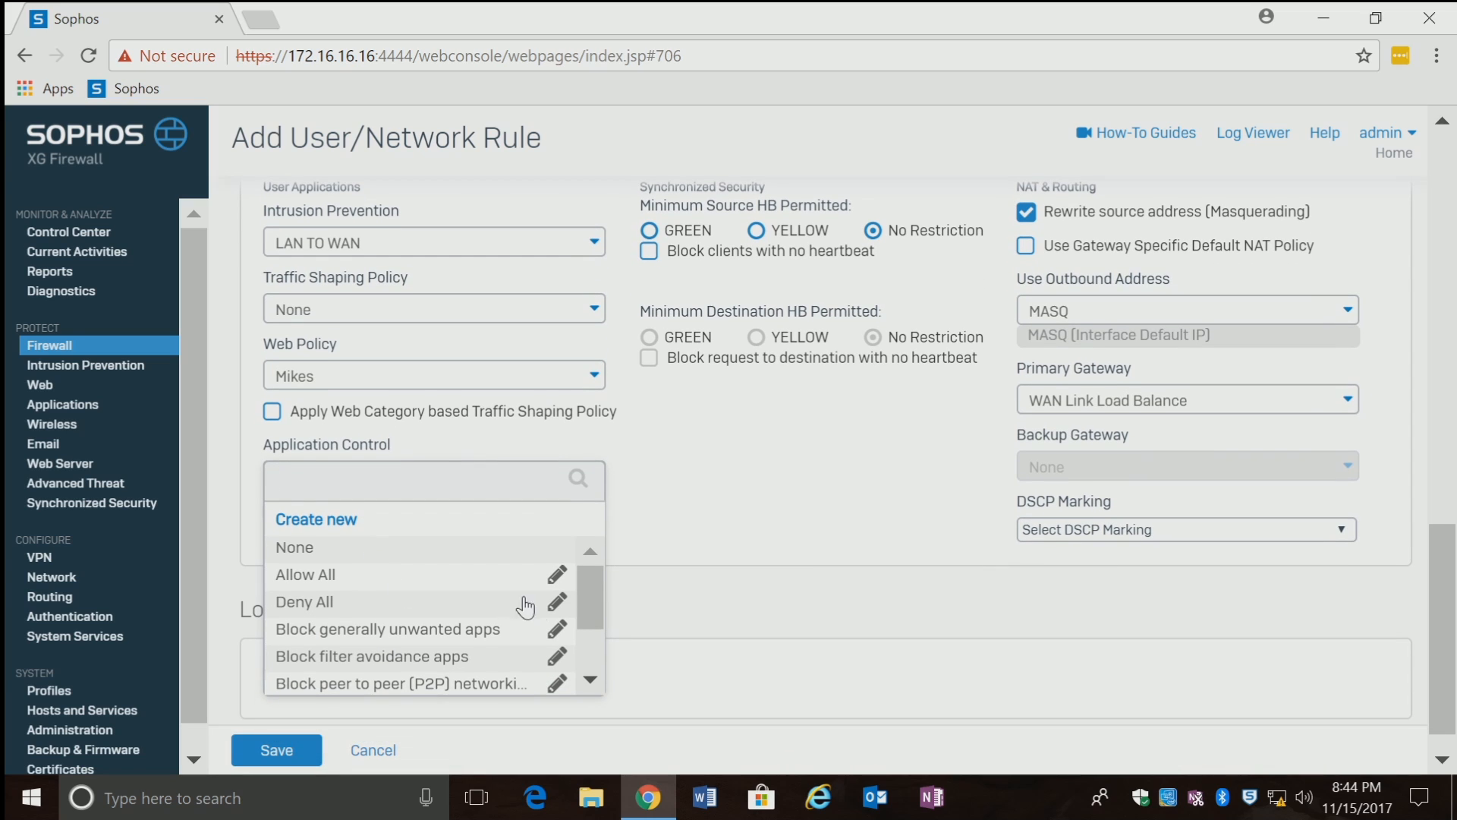
pyautogui.moveTo(579, 613); pyautogui.dragTo(586, 673)
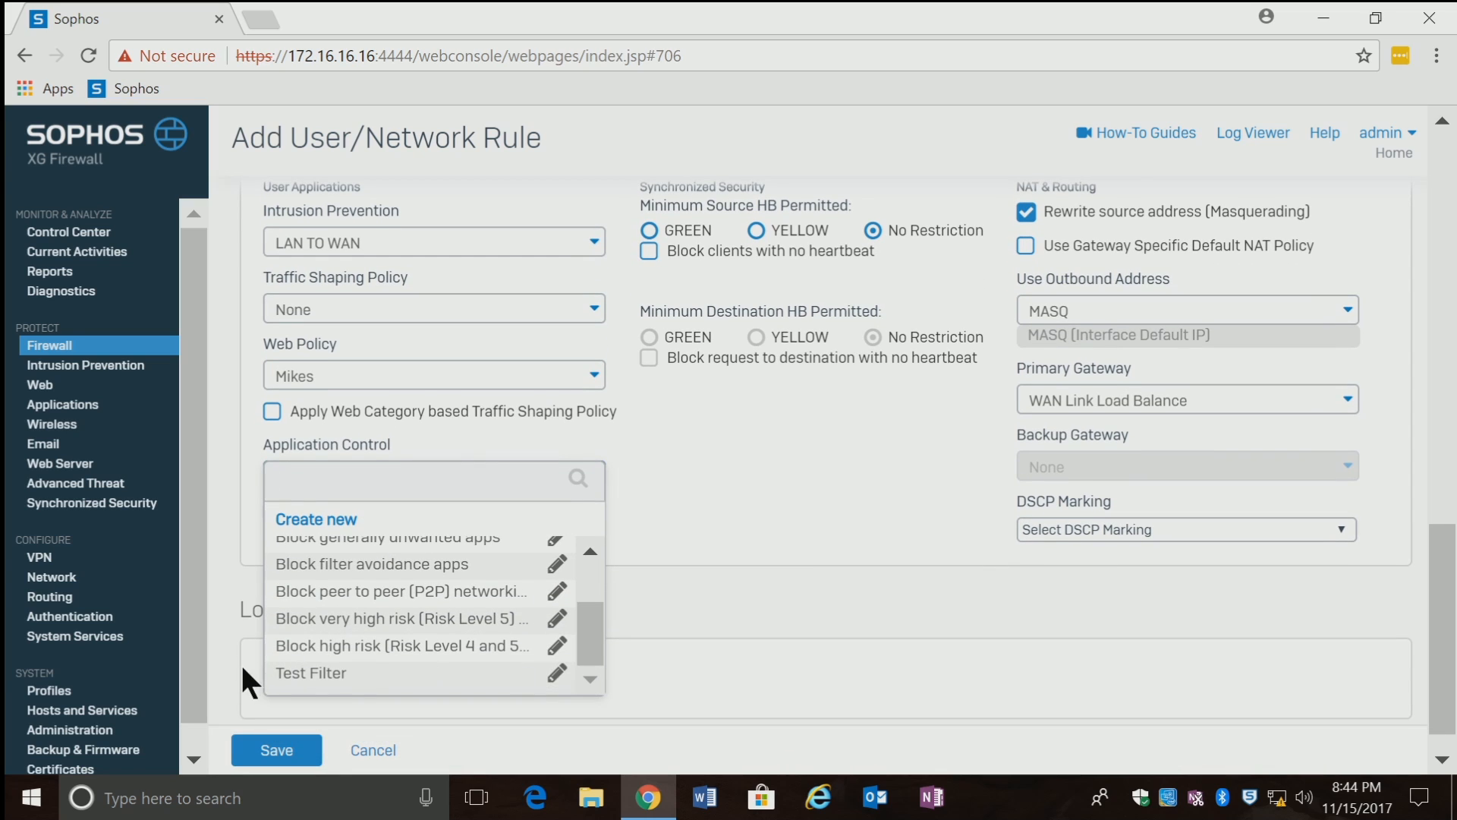
pyautogui.click(299, 676)
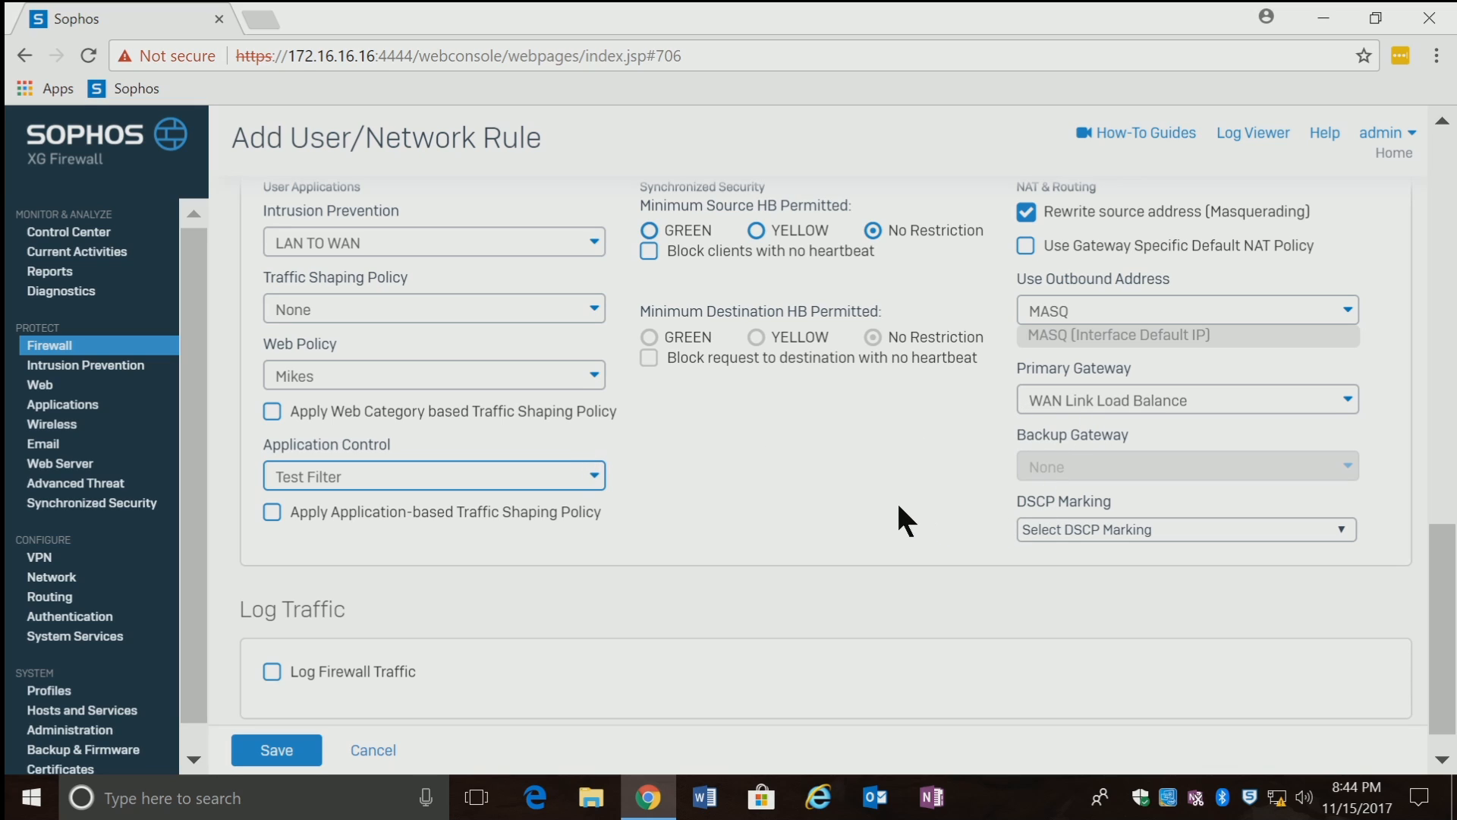
pyautogui.click(272, 679)
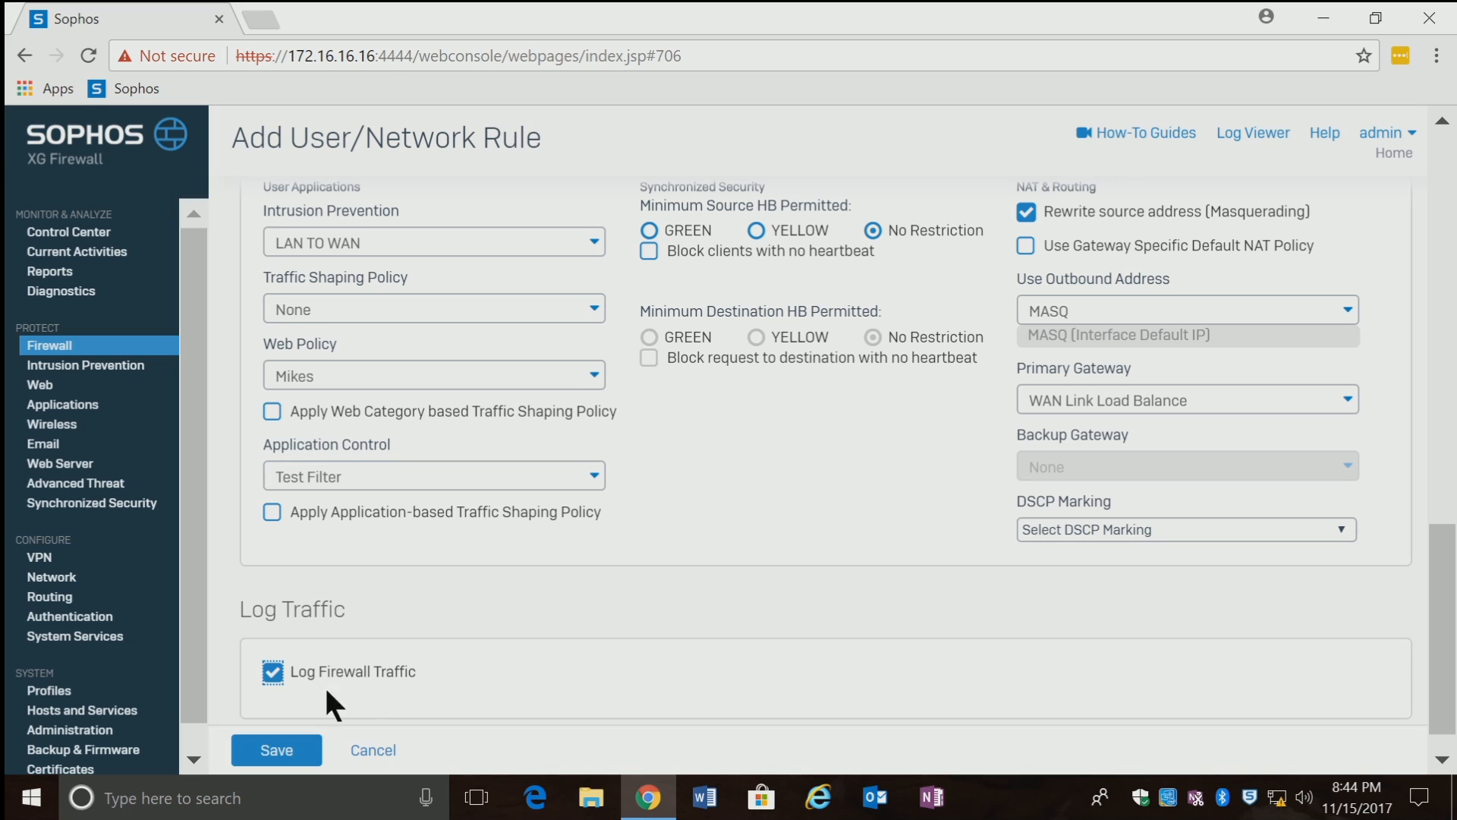
pyautogui.click(281, 761)
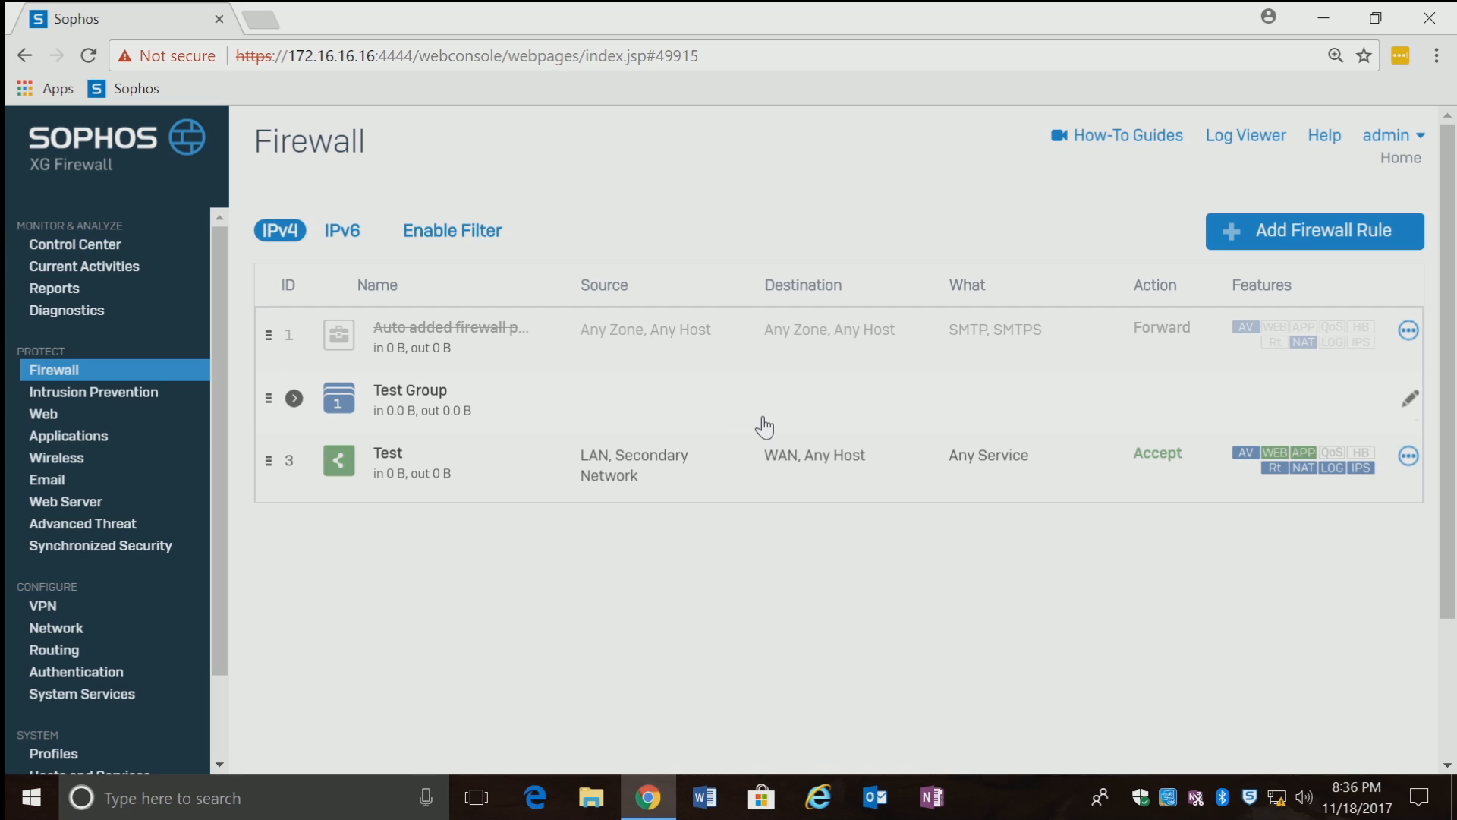
# Step: Start a new Business Application Rule using the DNAT/Full NAT/Load Balancing template
pyautogui.click(1296, 245)
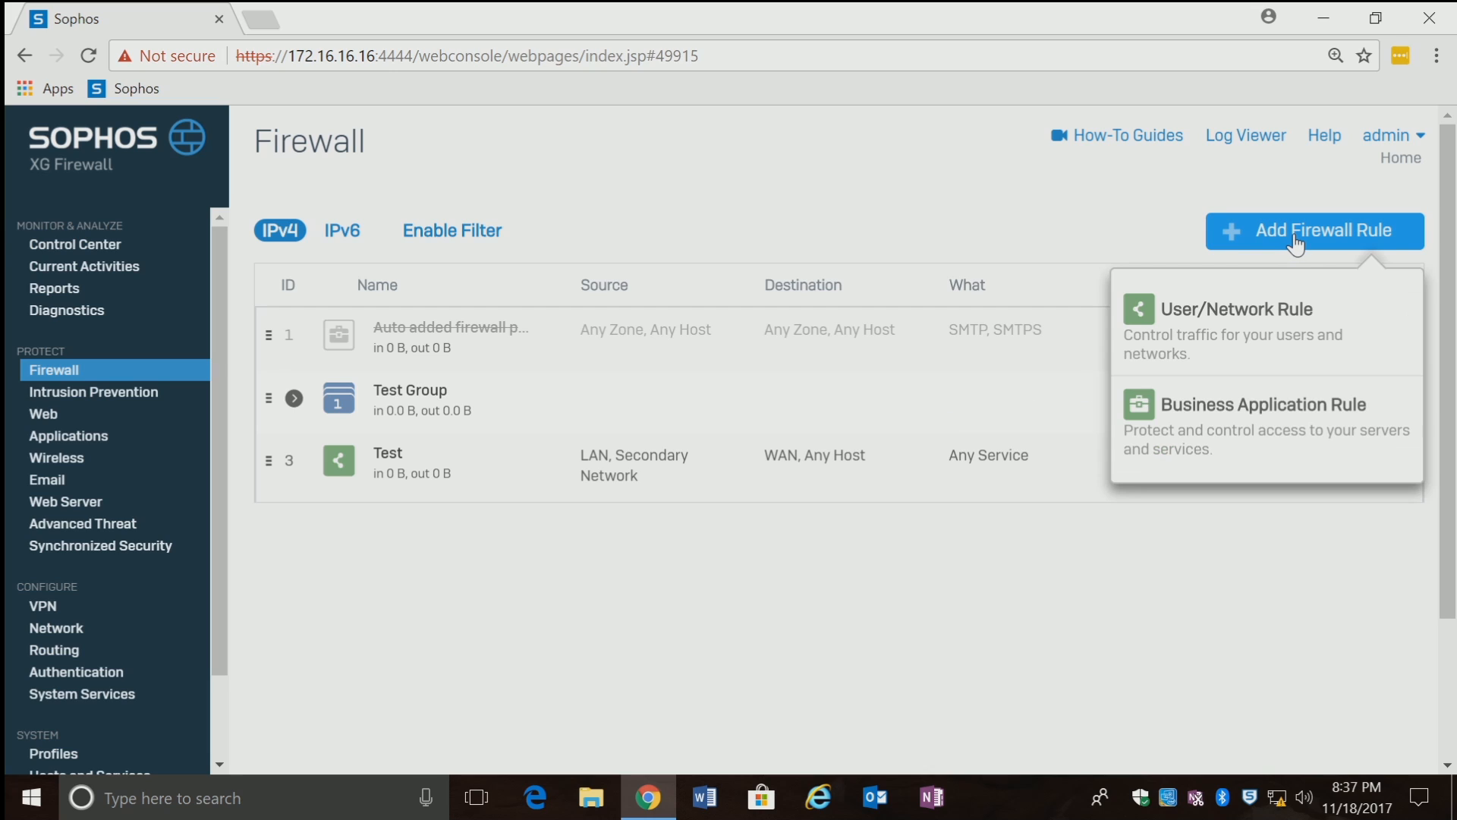
pyautogui.click(1271, 420)
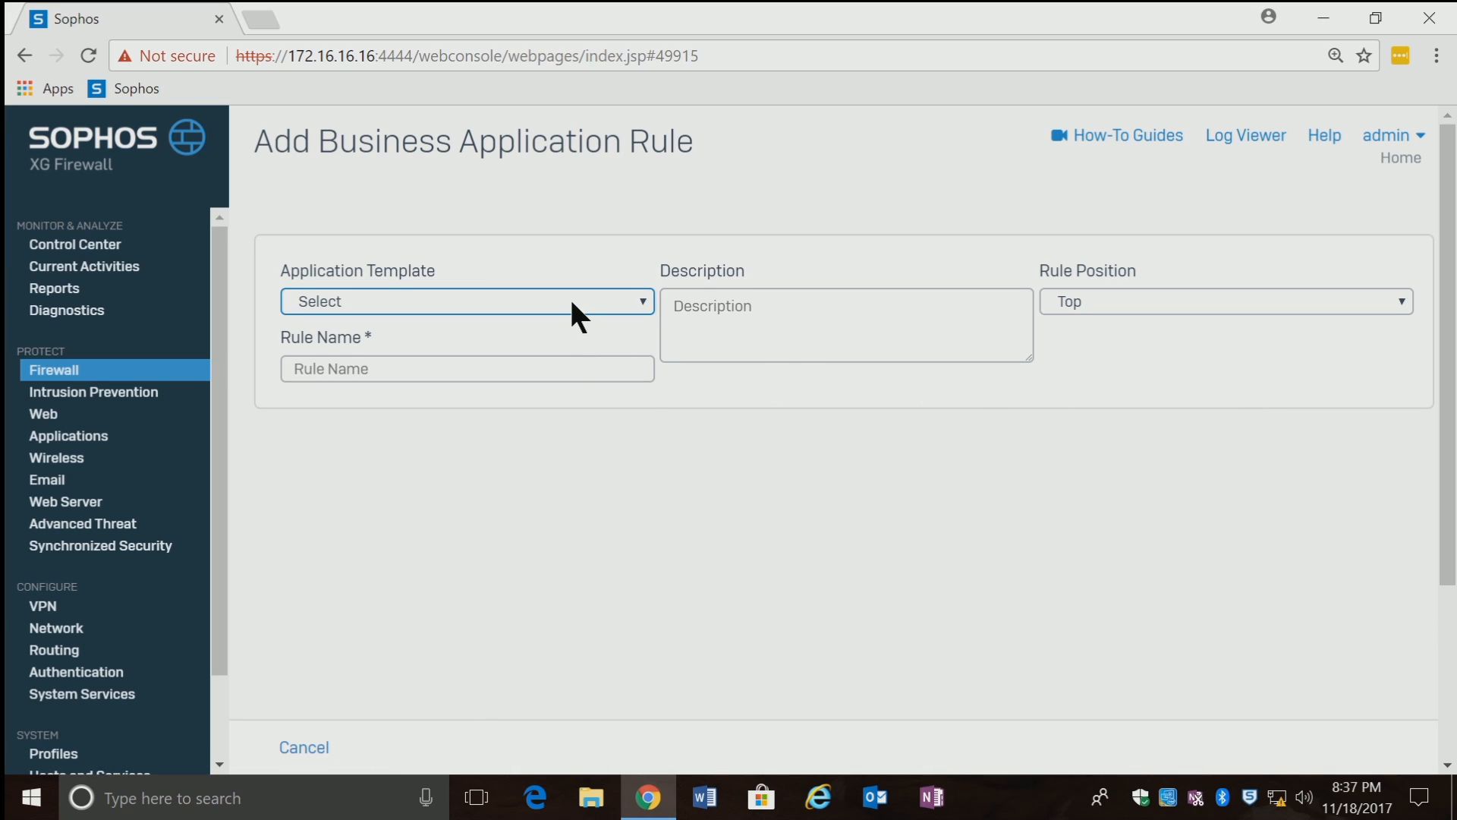
pyautogui.click(572, 303)
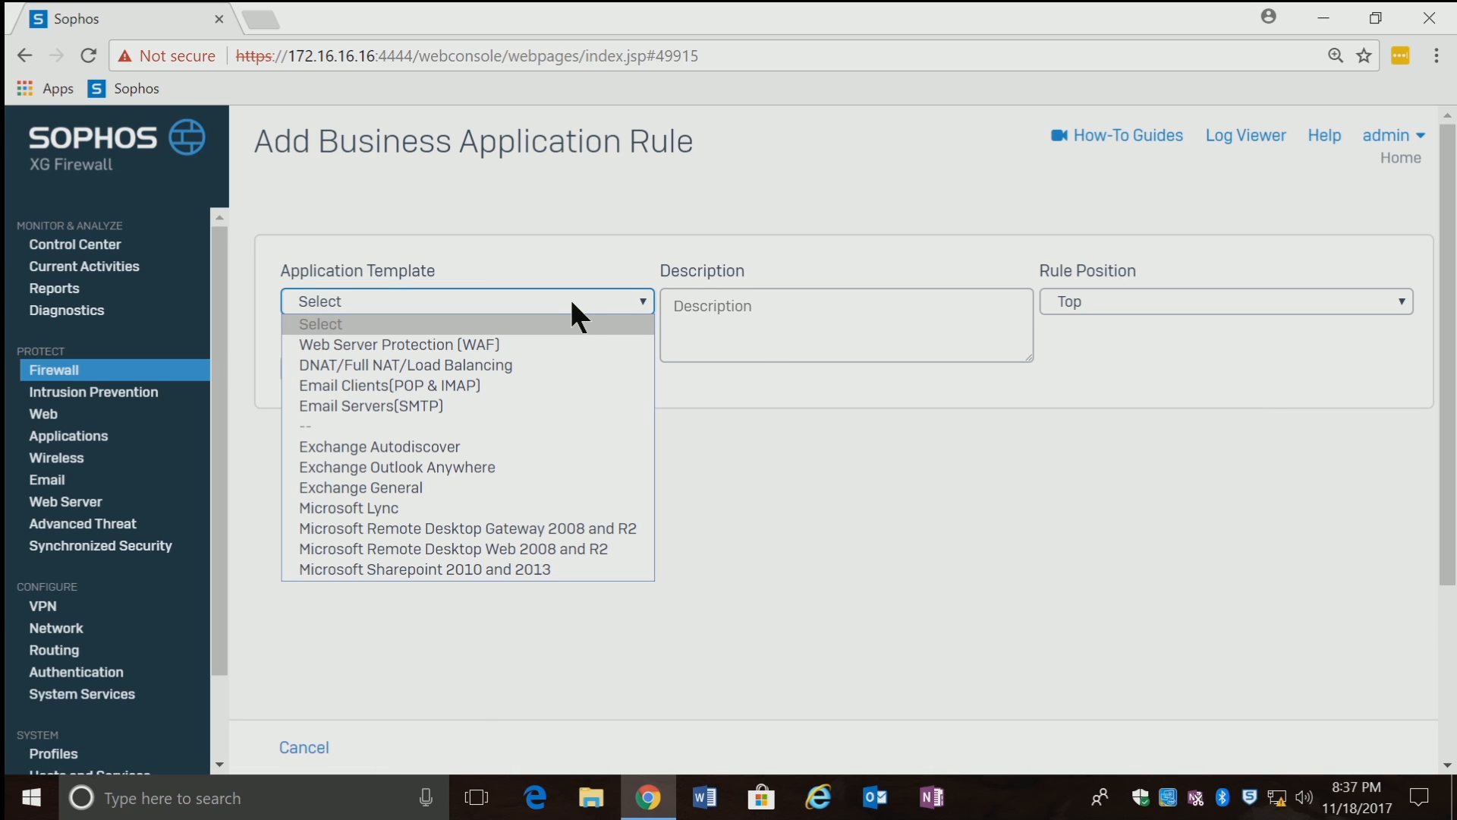
pyautogui.click(547, 363)
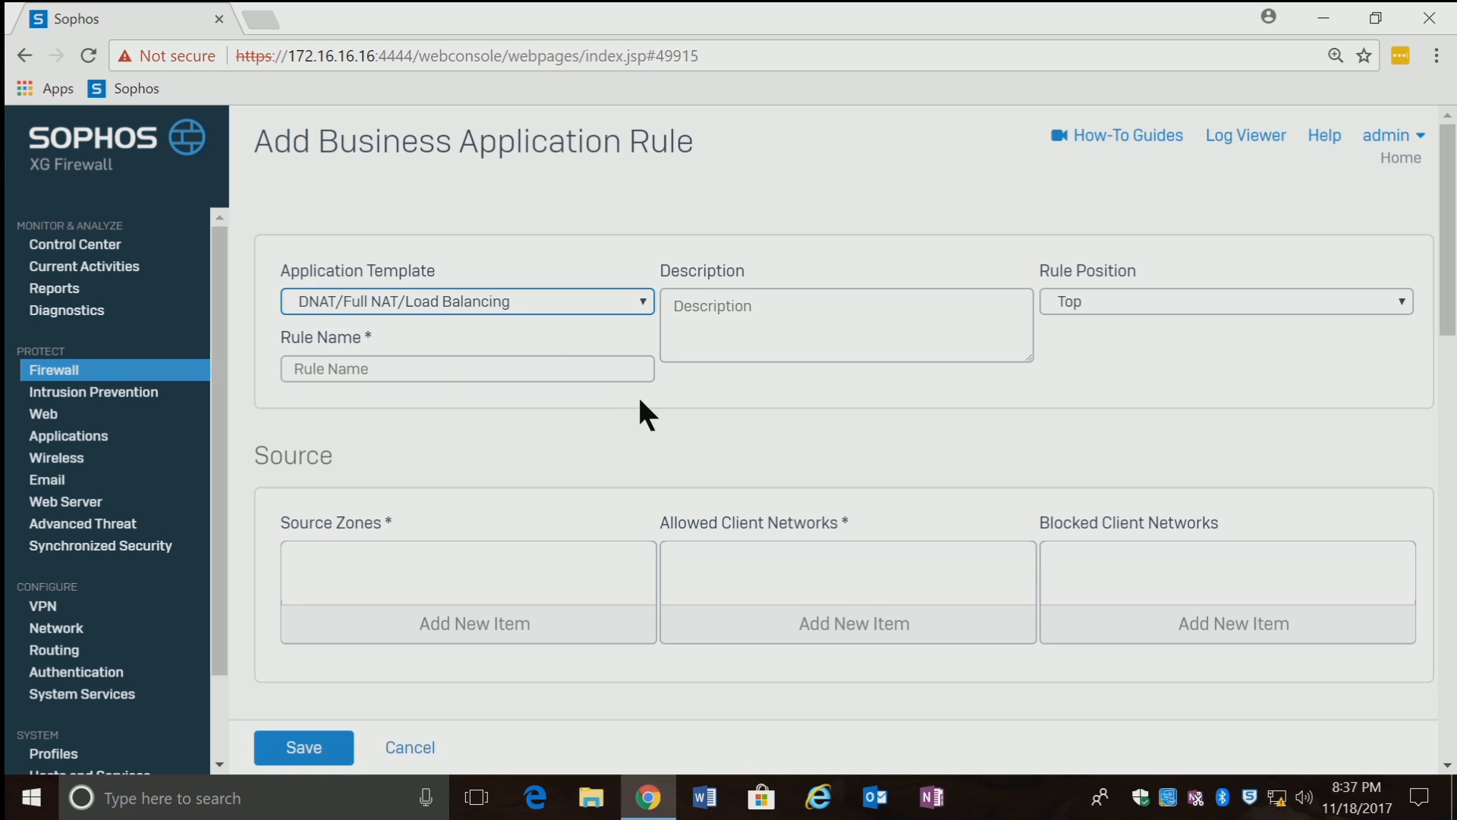
# Step: Name the business application rule Test 12 and enter Test as its description
pyautogui.click(502, 369)
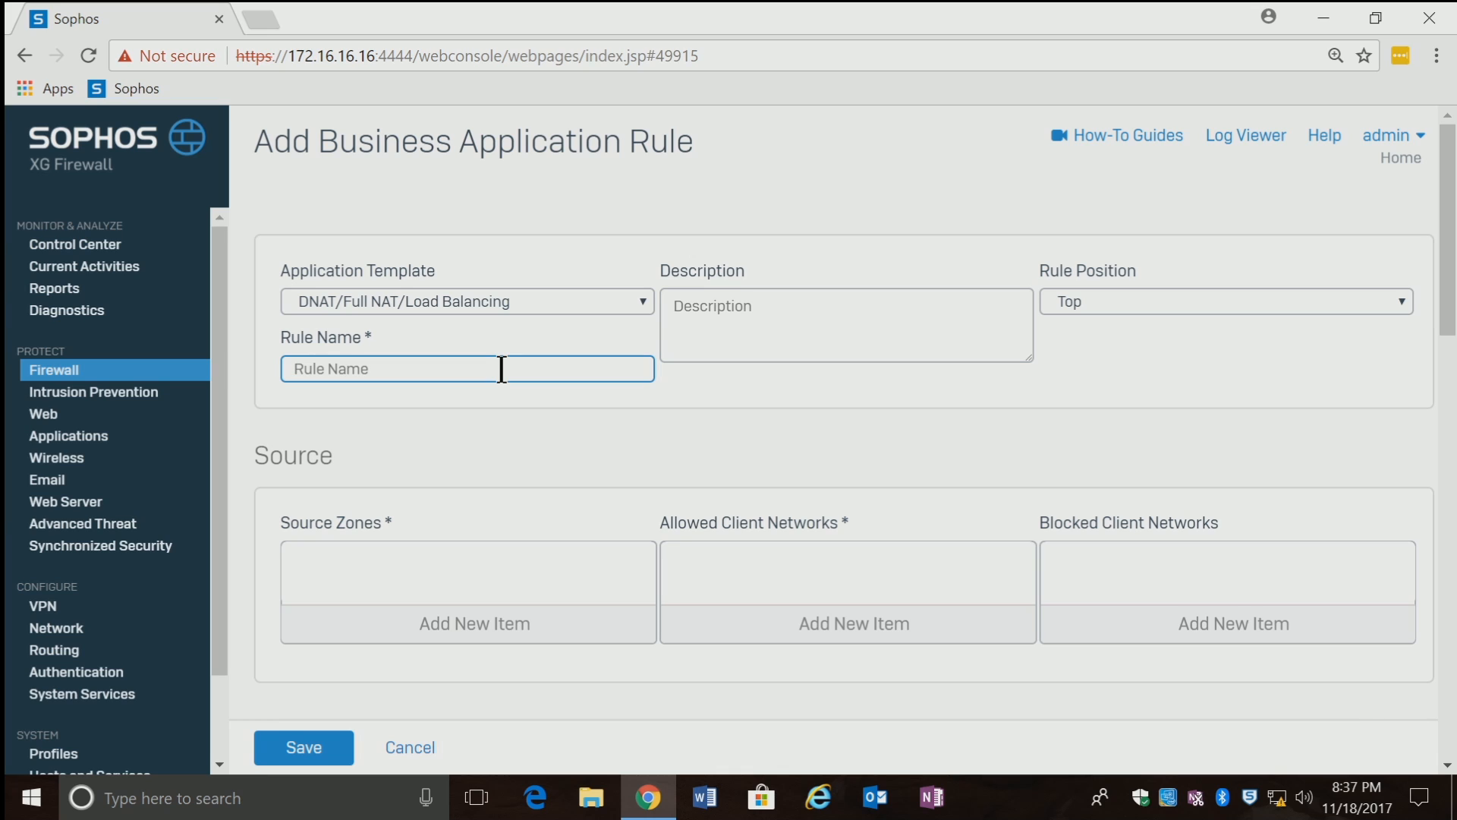
pyautogui.write('T')
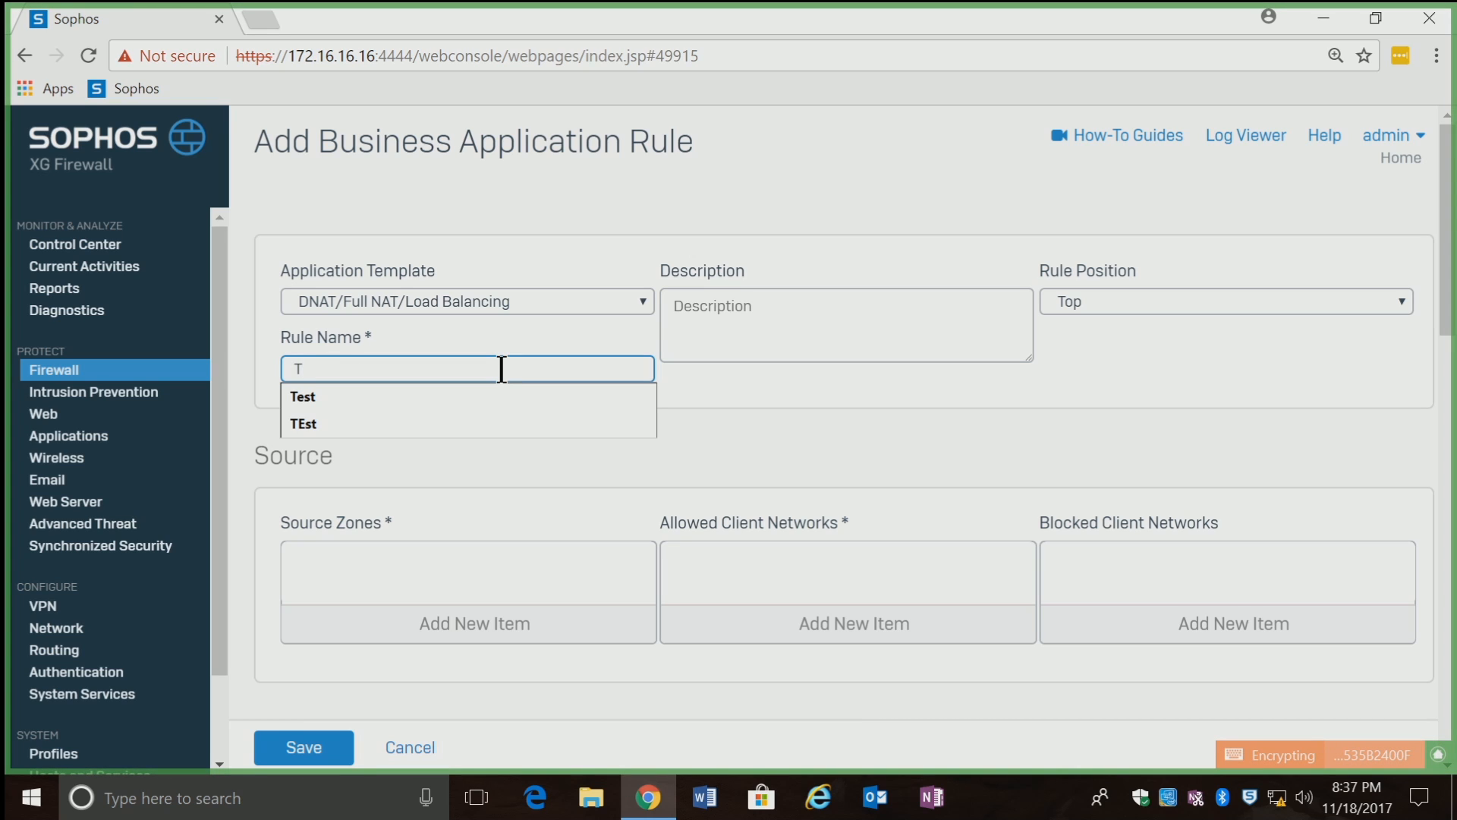
pyautogui.write('e')
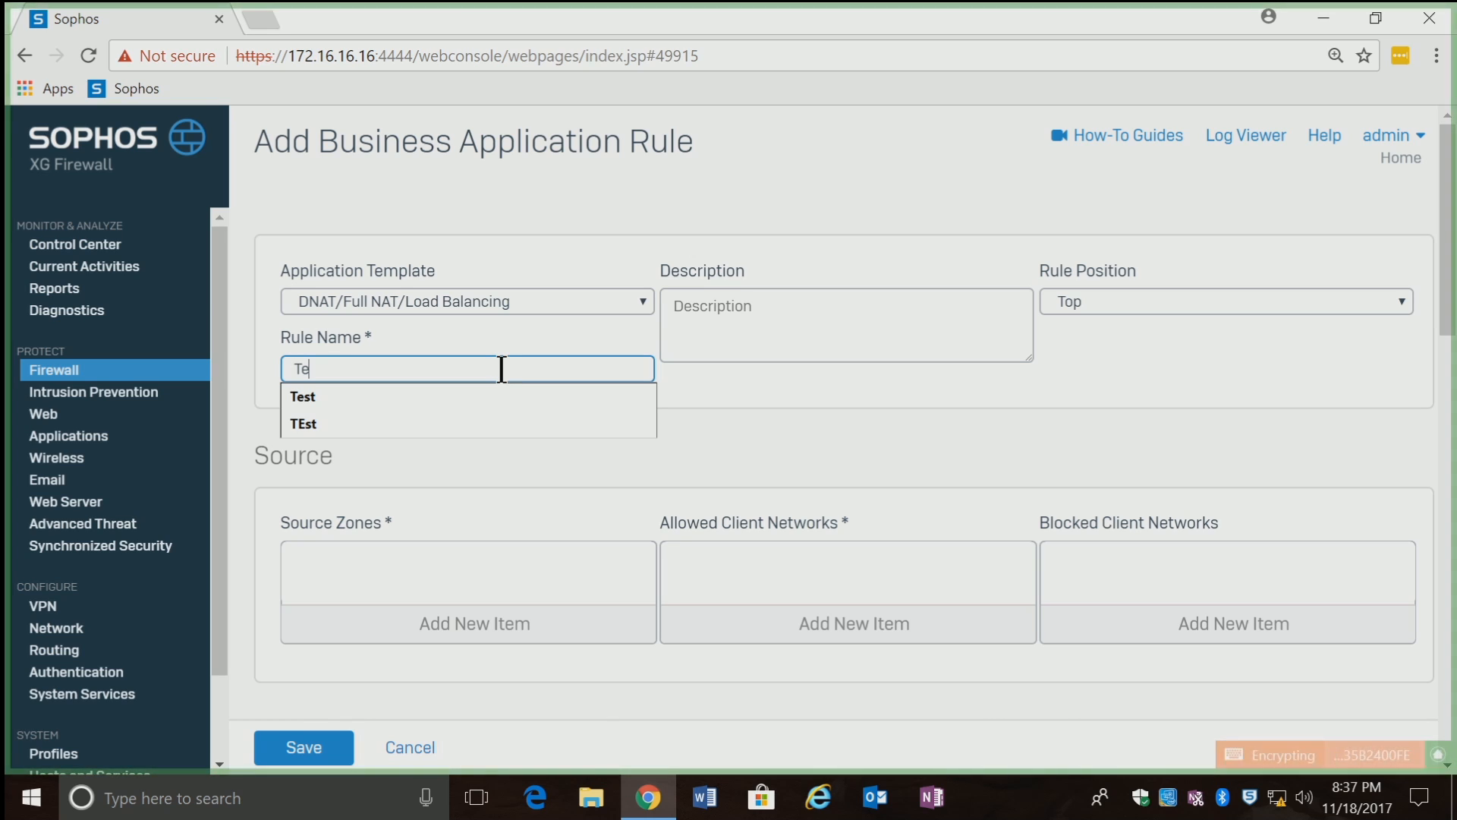
pyautogui.write('st 12')
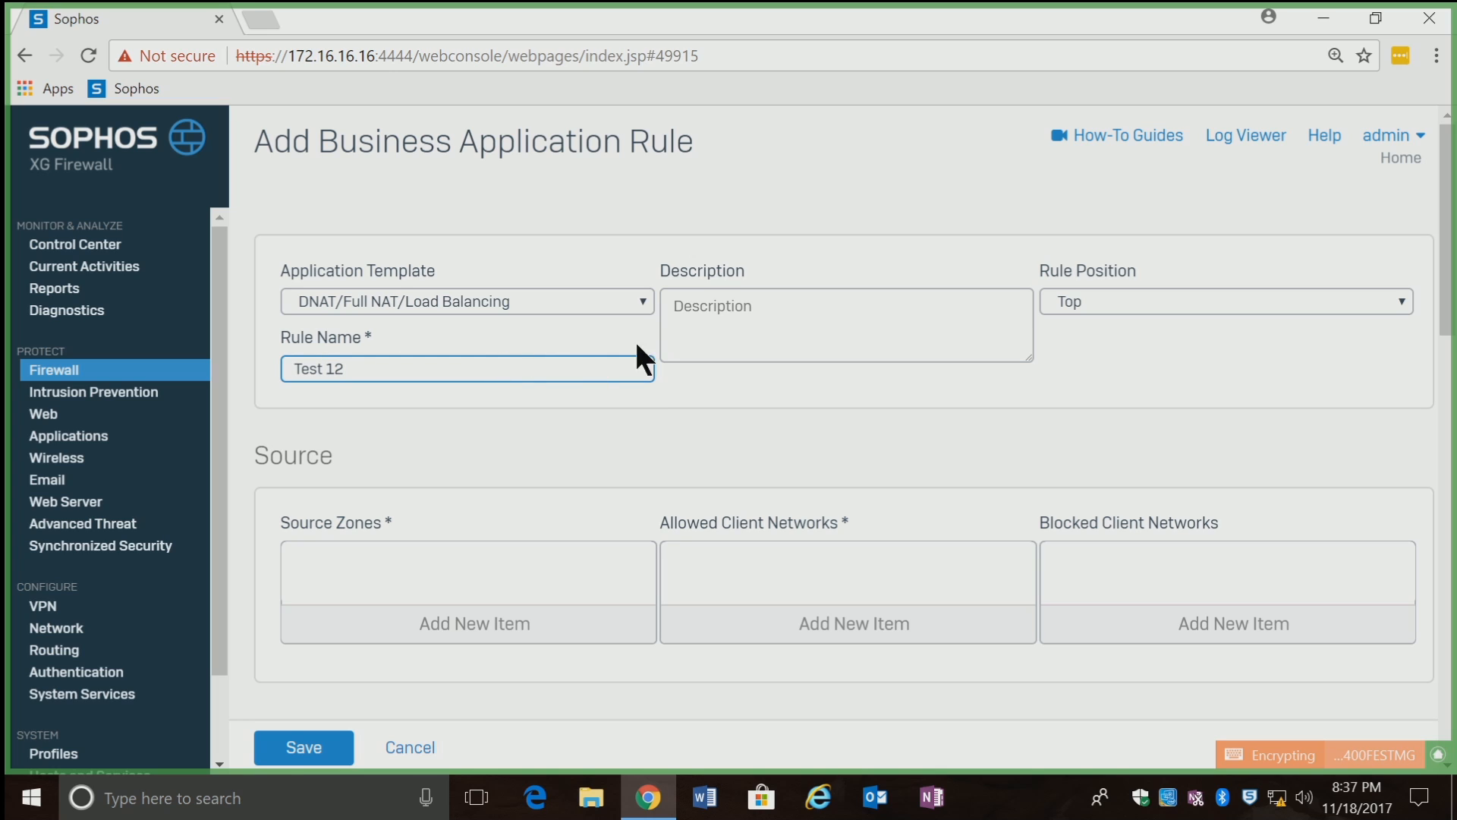
pyautogui.click(753, 317)
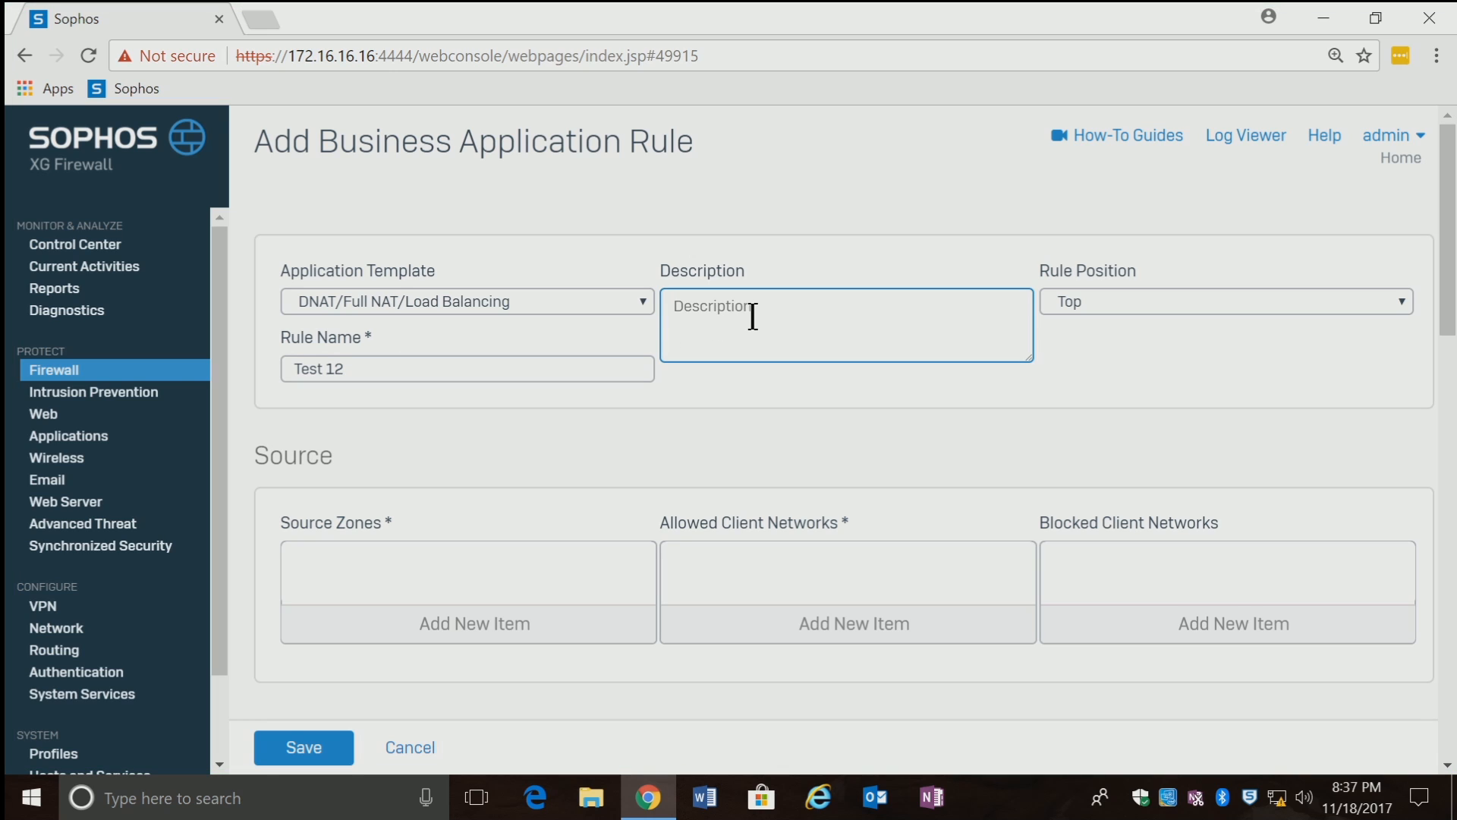
pyautogui.write('Ttest')
pyautogui.press('BackSpace')
pyautogui.press('BackSpace')
pyautogui.press('BackSpace')
pyautogui.press('BackSpace')
pyautogui.write('Test')
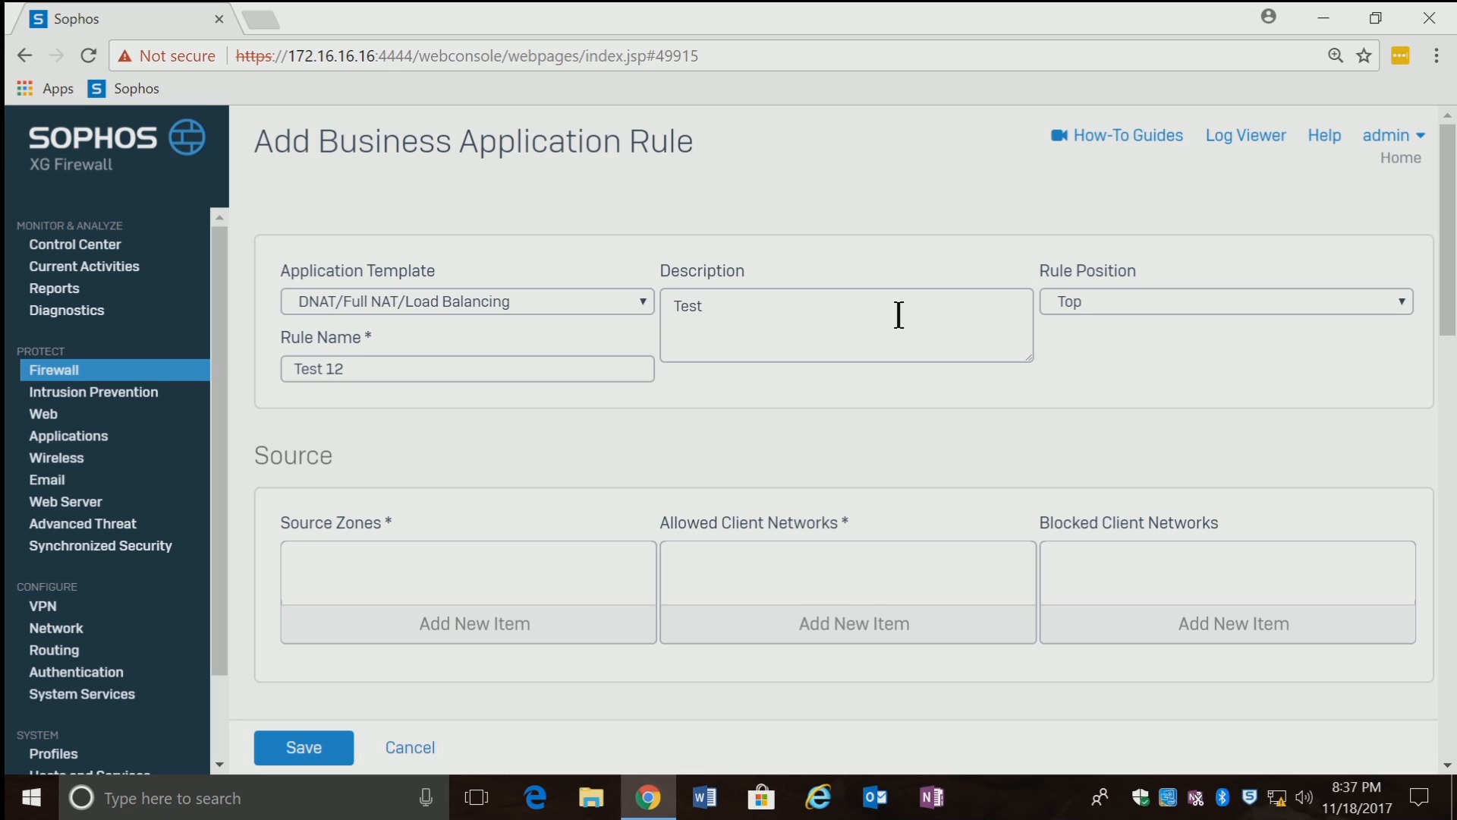
# Step: Set the rule's source zone to WAN and its allowed client networks to Any
pyautogui.click(493, 626)
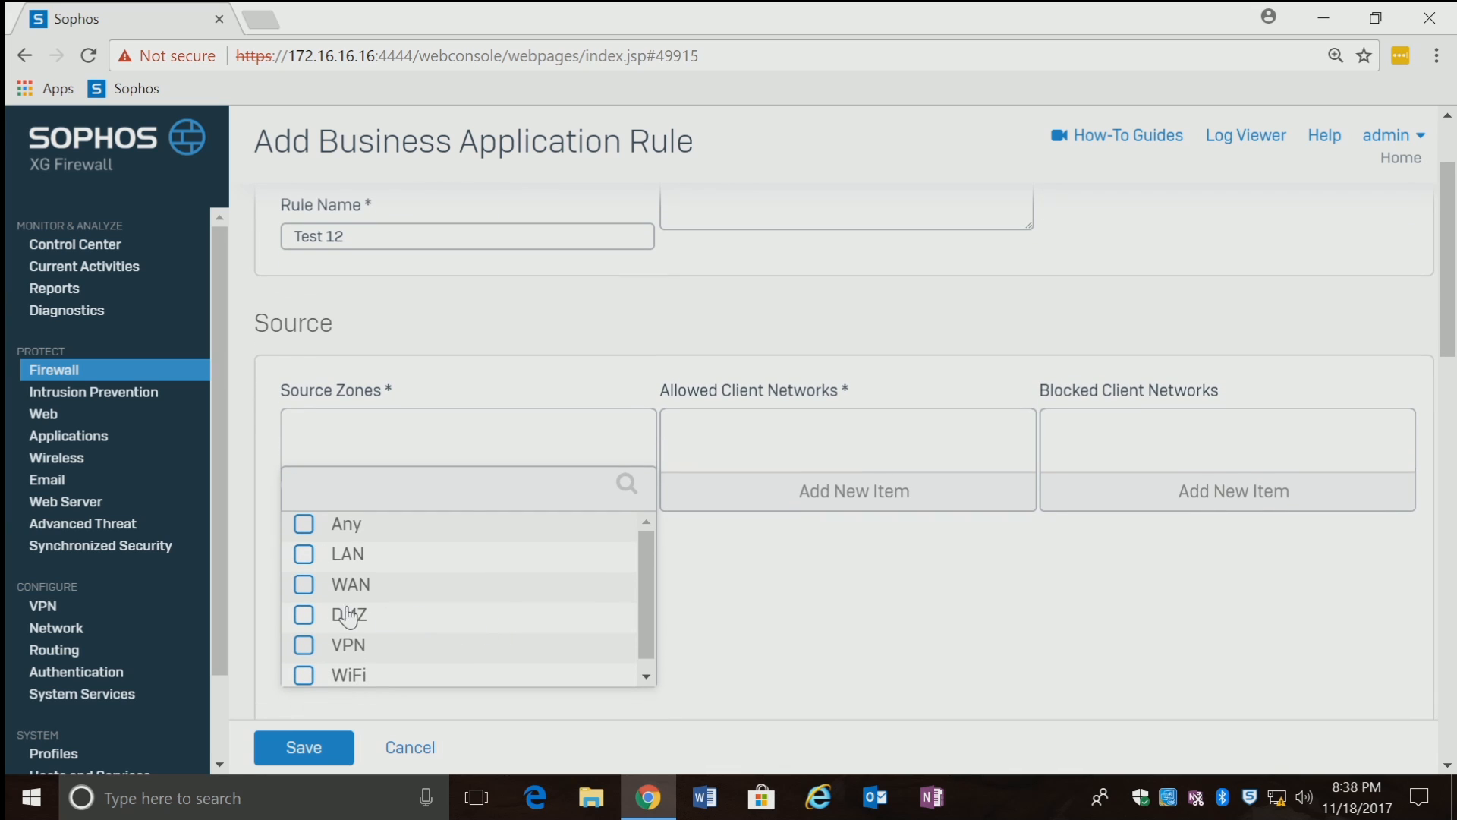
pyautogui.click(304, 585)
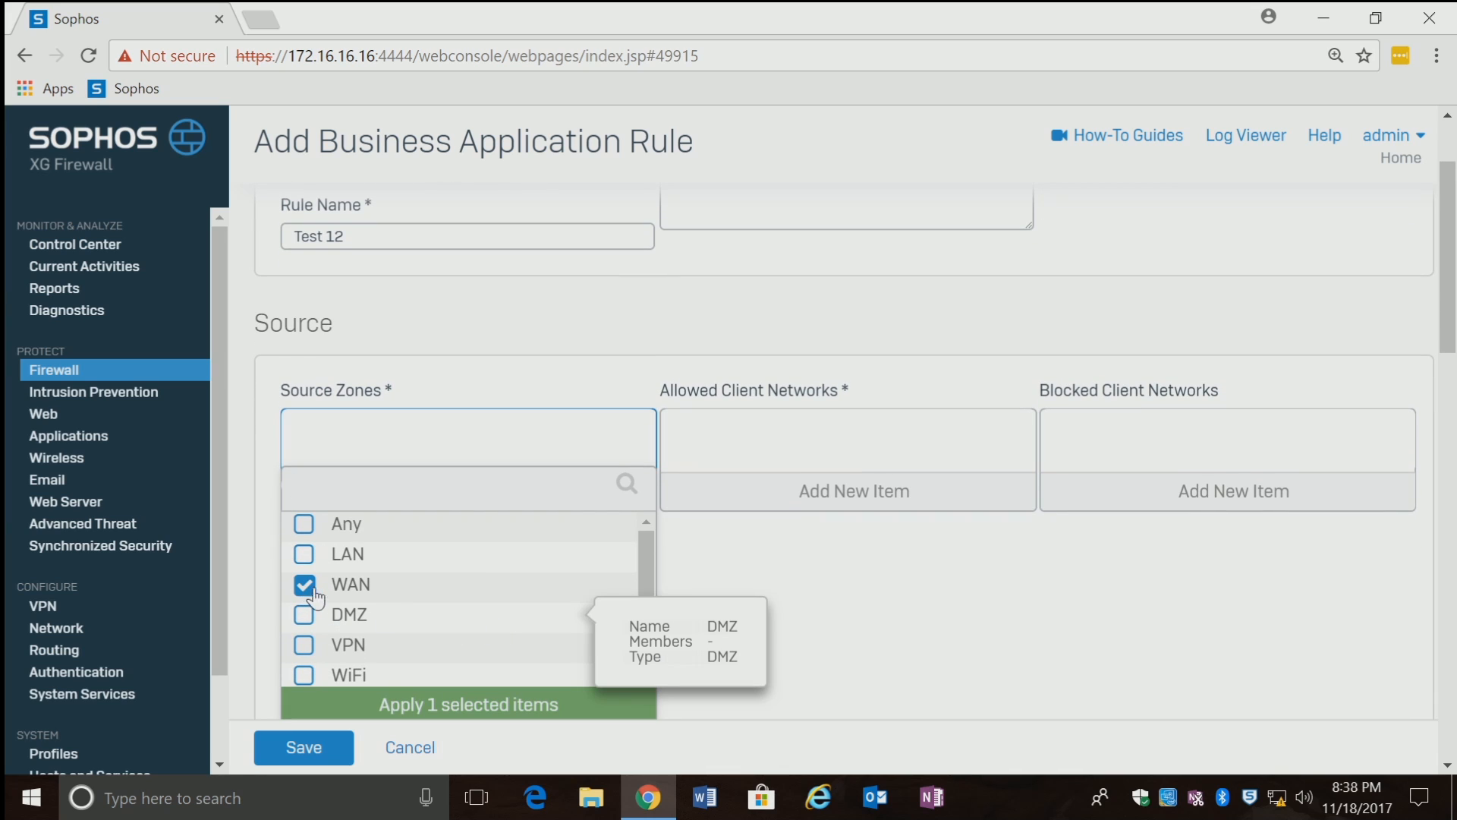
pyautogui.click(410, 706)
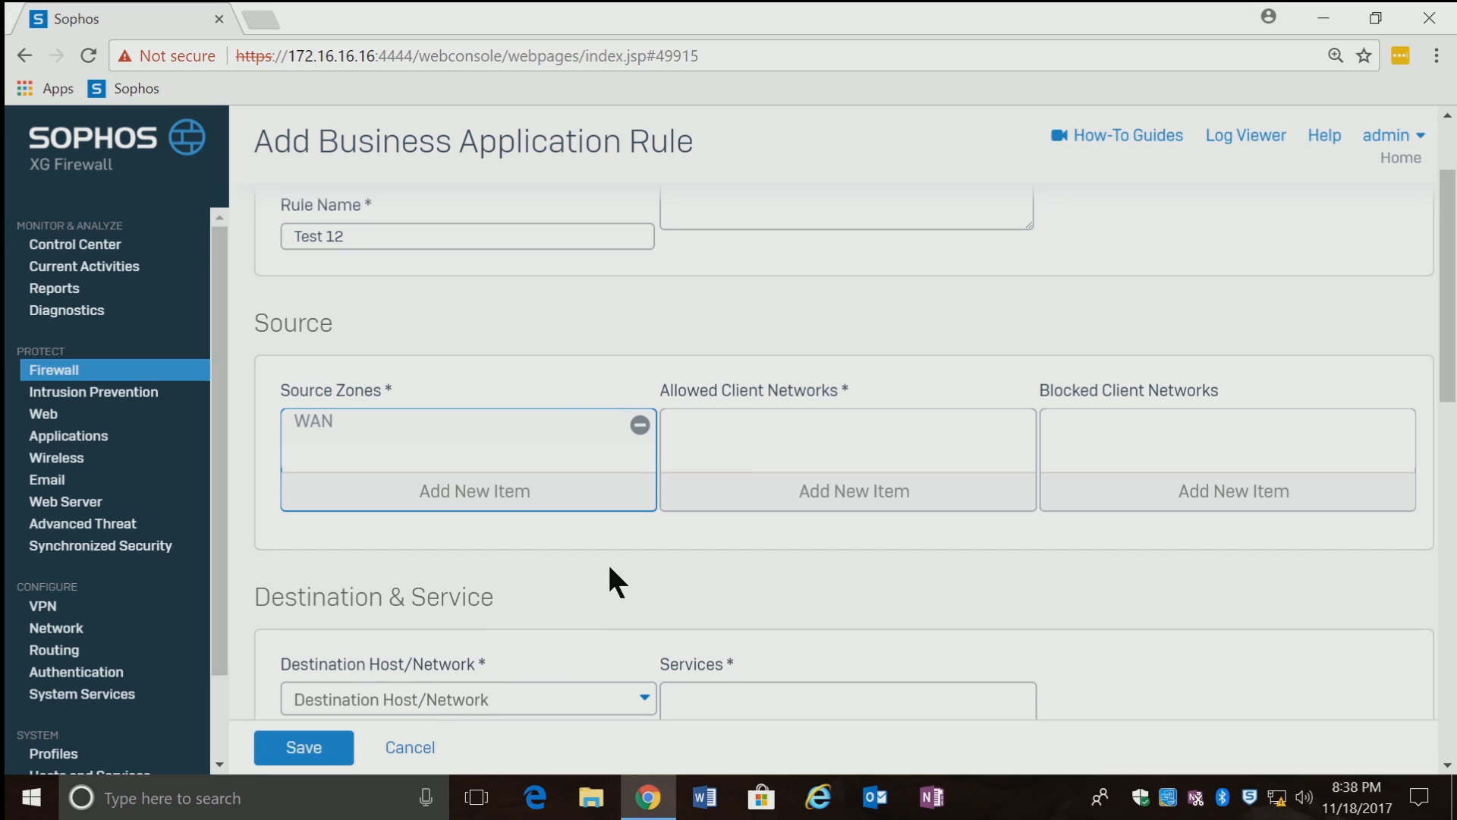
pyautogui.click(856, 495)
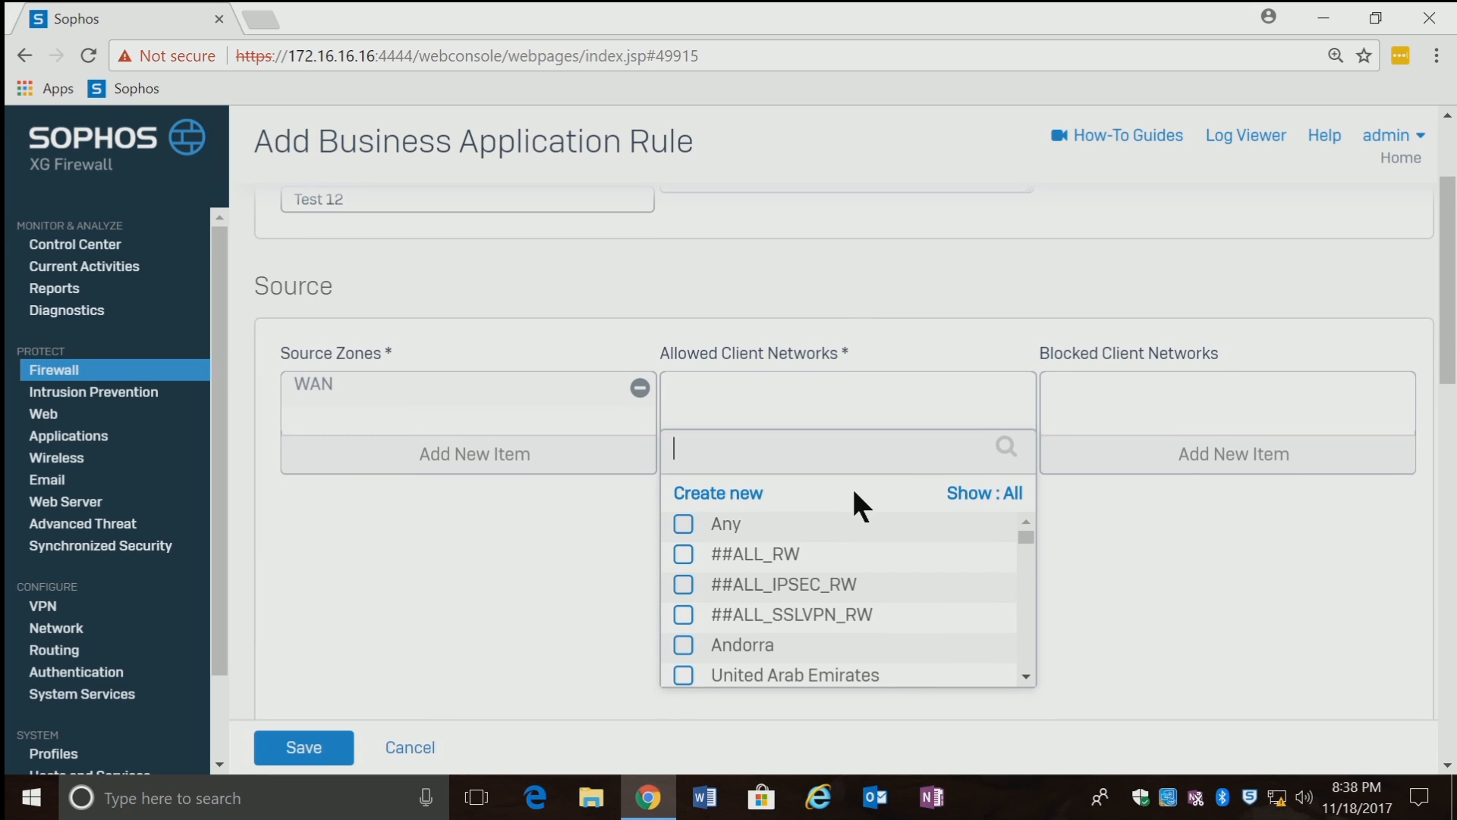
pyautogui.click(684, 524)
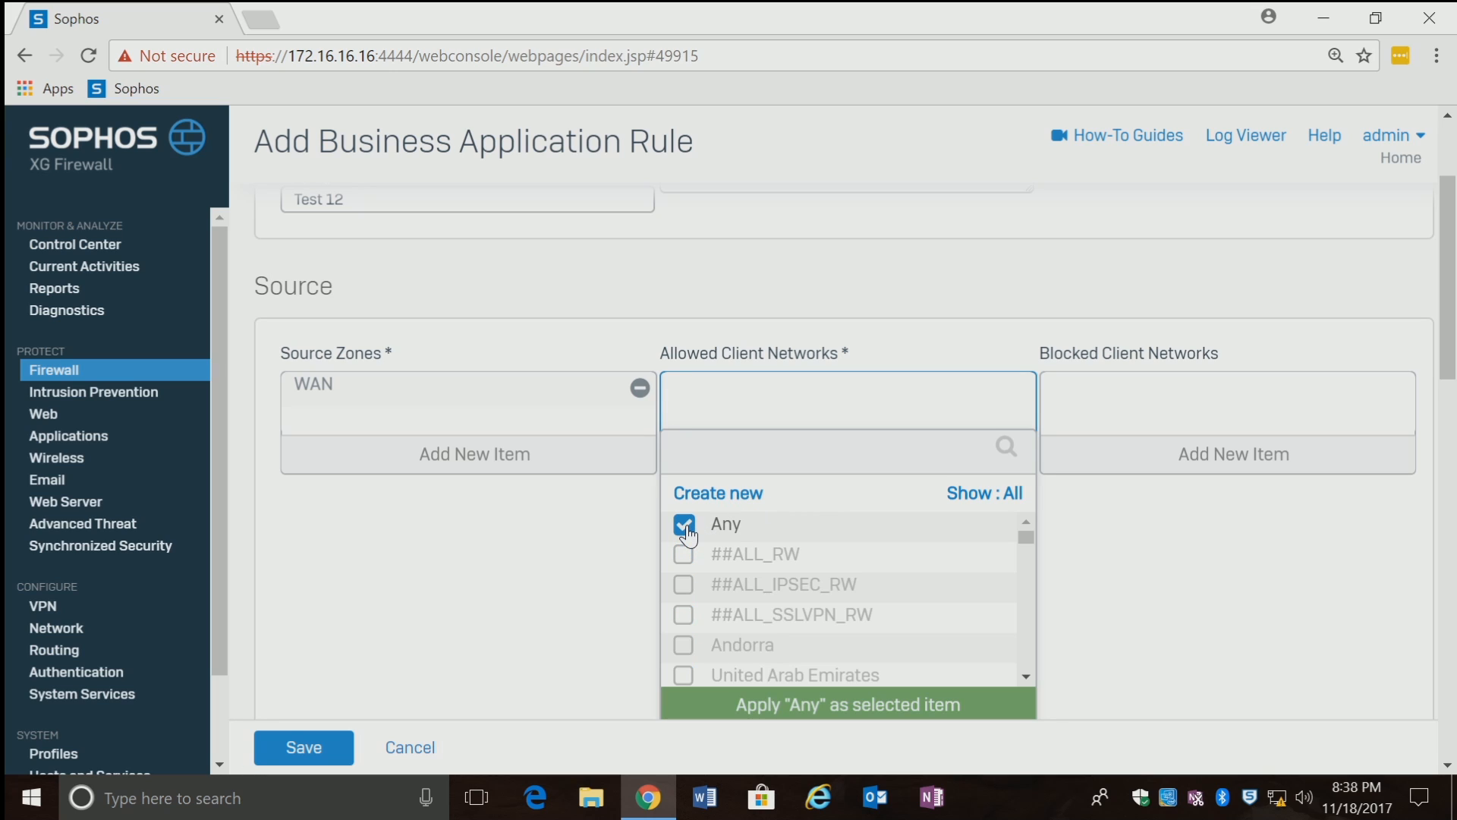
pyautogui.click(776, 710)
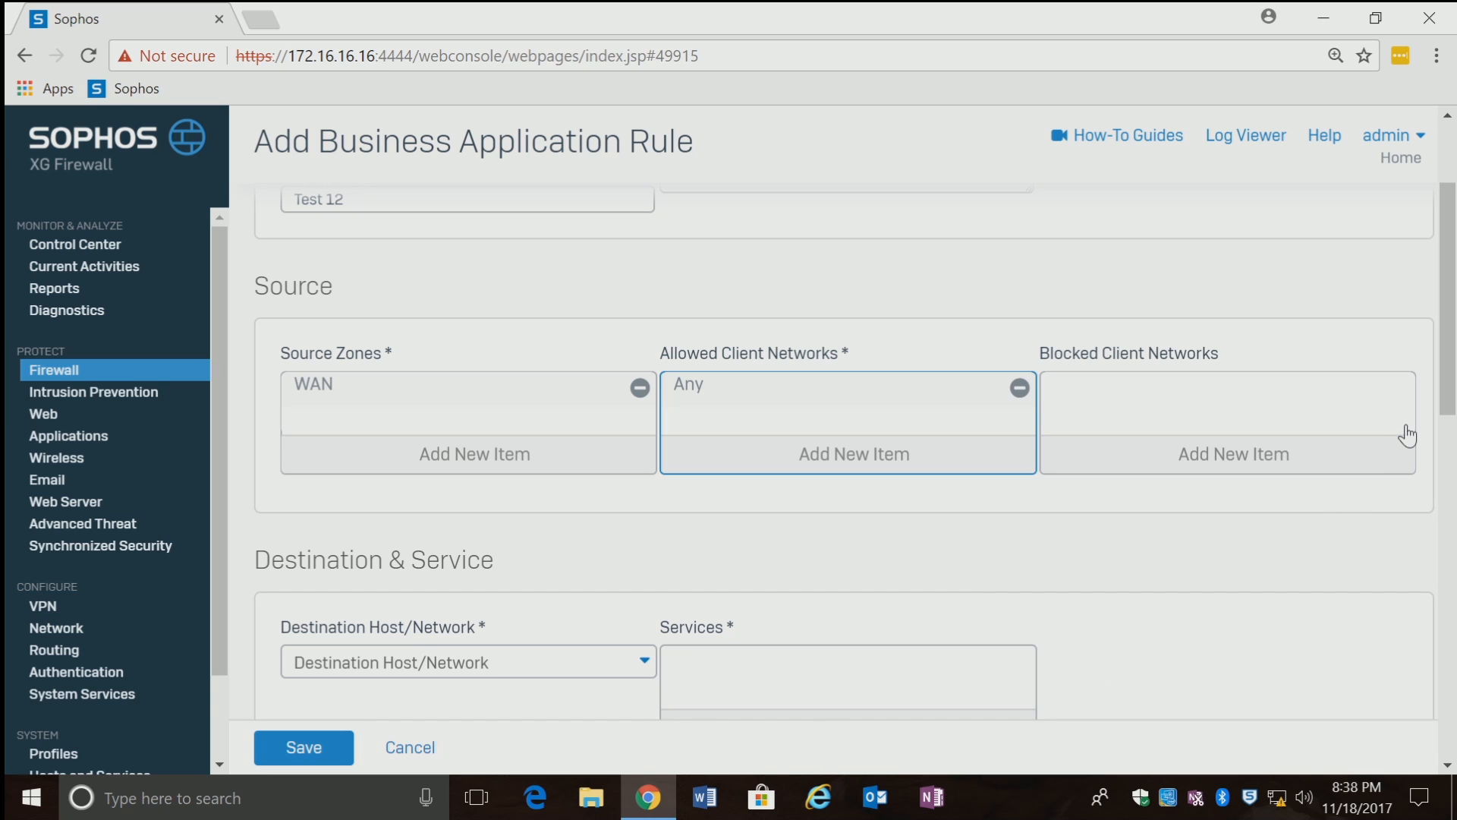
# Step: Set the rule's destination host/network to #Port3-10.0.0.1
pyautogui.moveTo(1449, 403); pyautogui.dragTo(1443, 477)
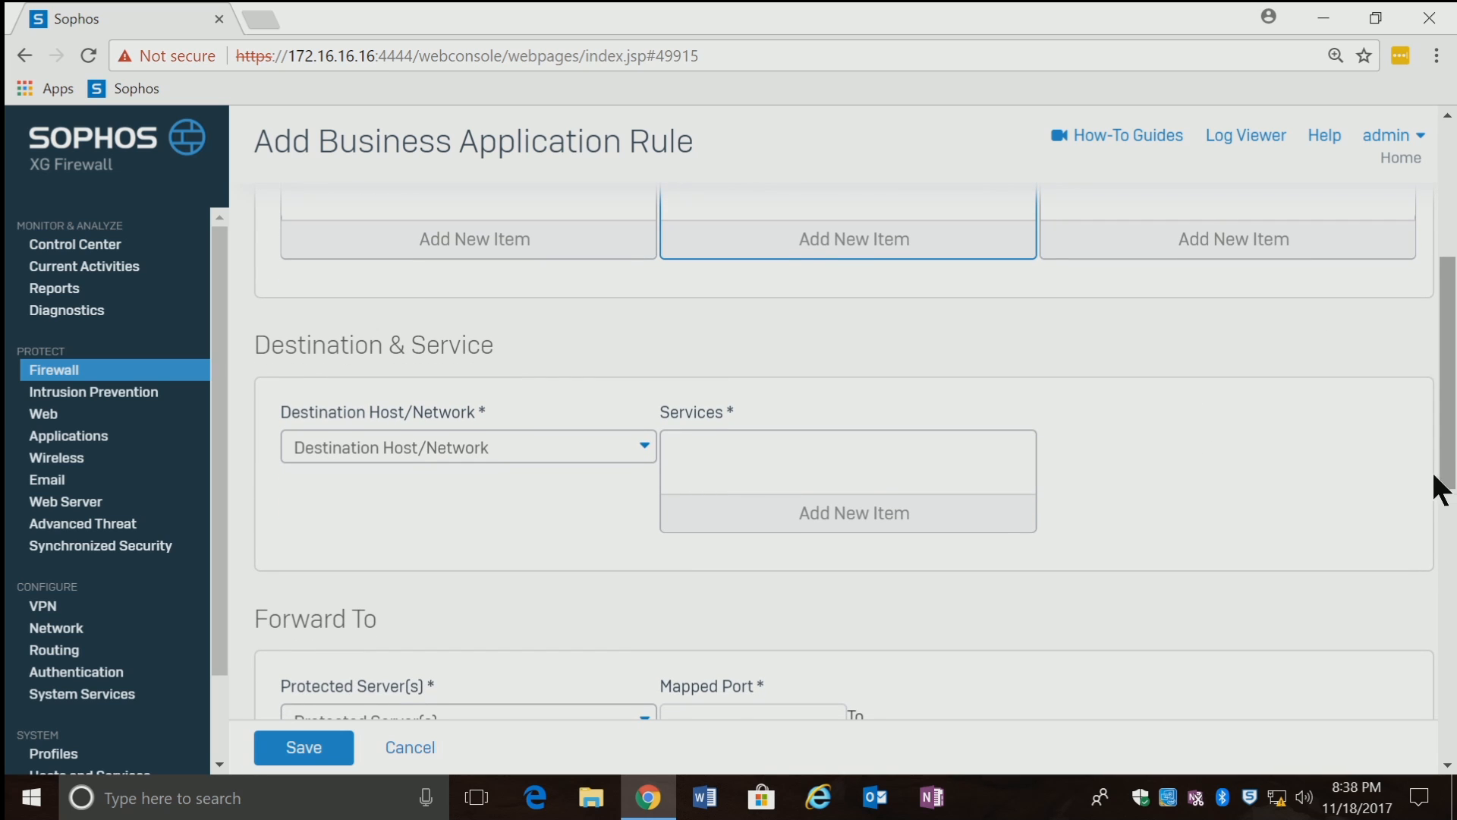
pyautogui.click(526, 463)
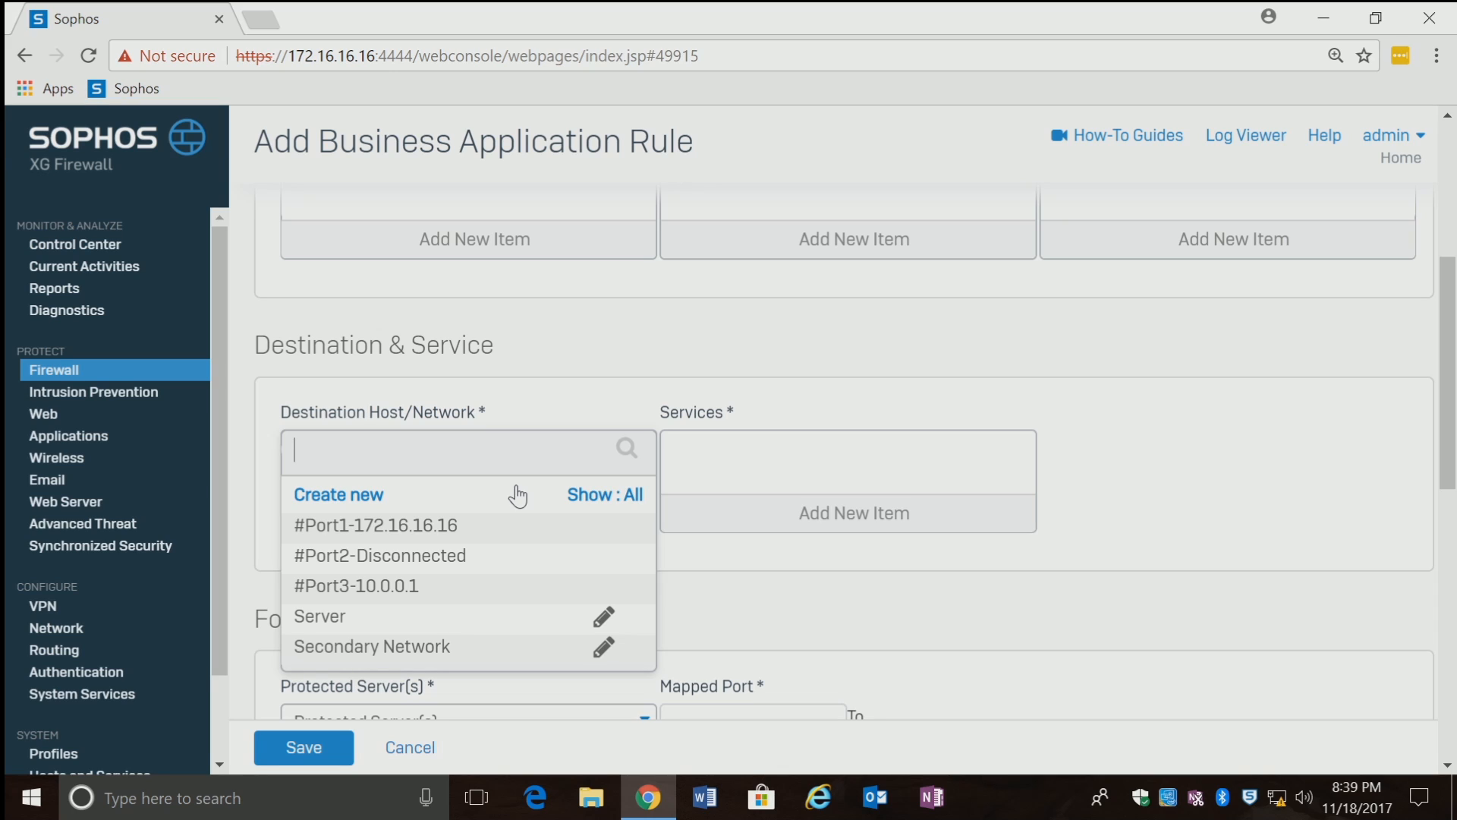
pyautogui.moveTo(420, 597)
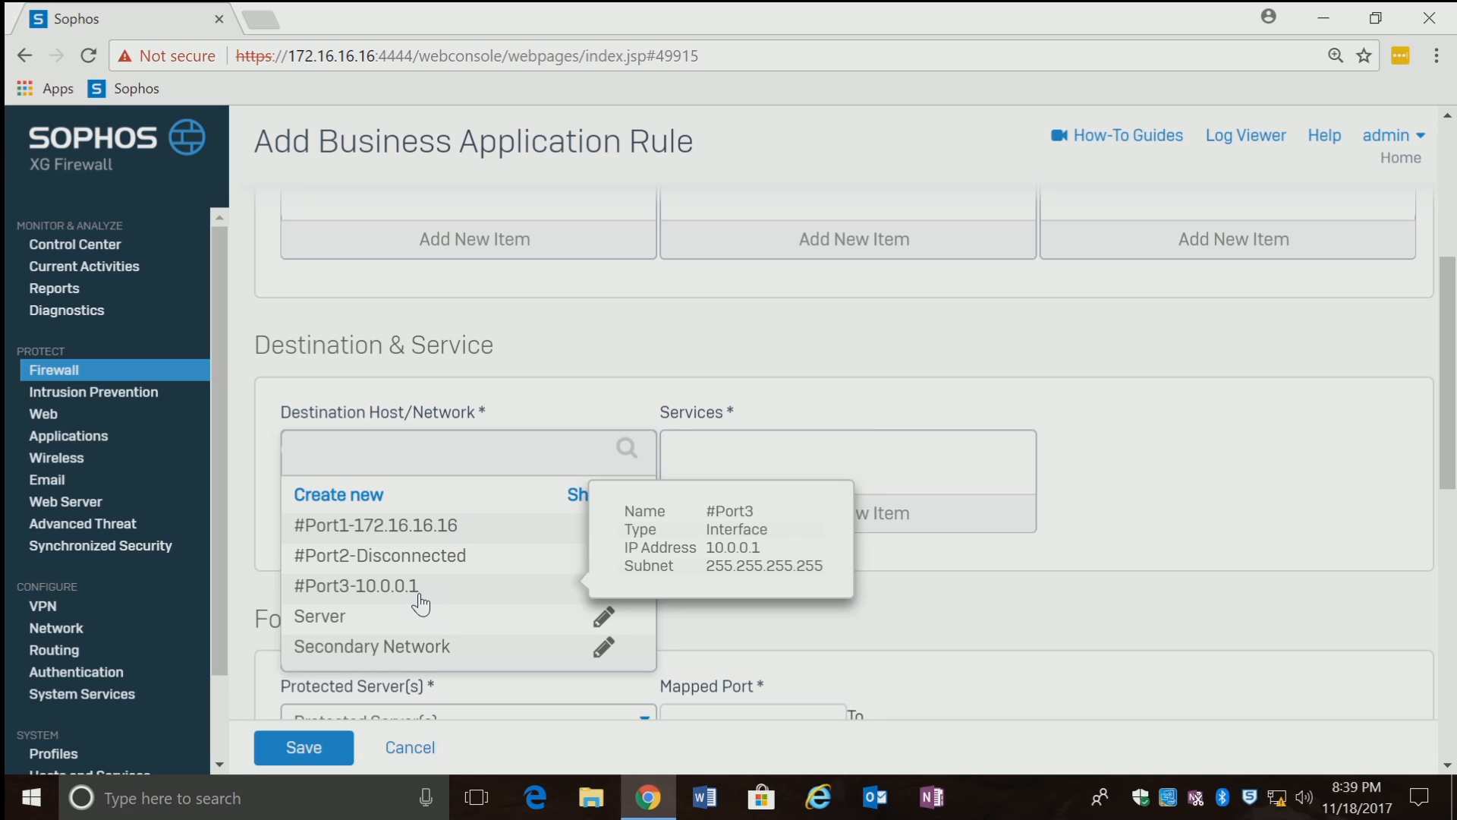
pyautogui.click(421, 602)
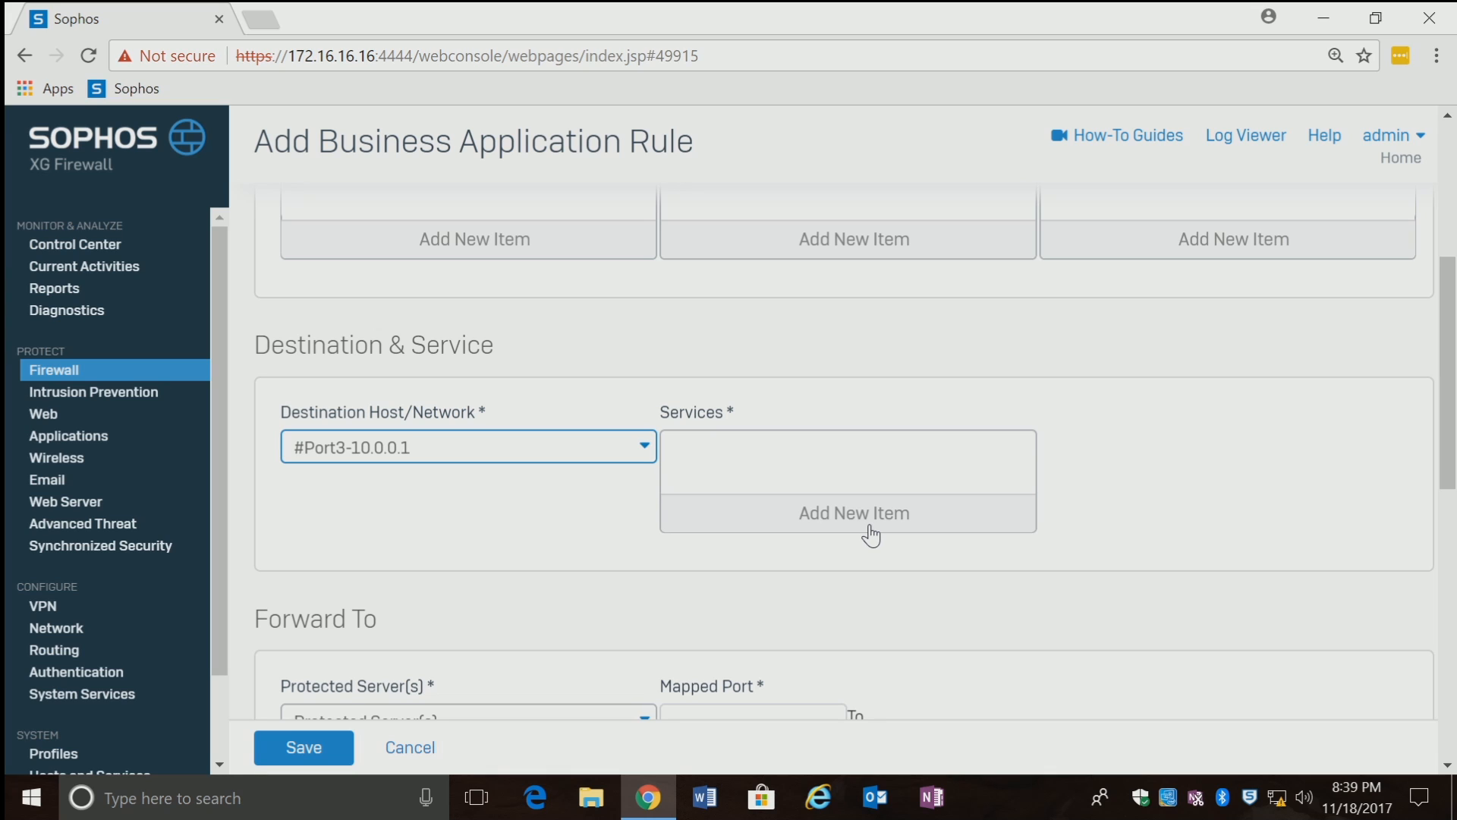
# Step: Start creating a new TCP/UDP service for the rule and name it PlexTtest
pyautogui.click(871, 529)
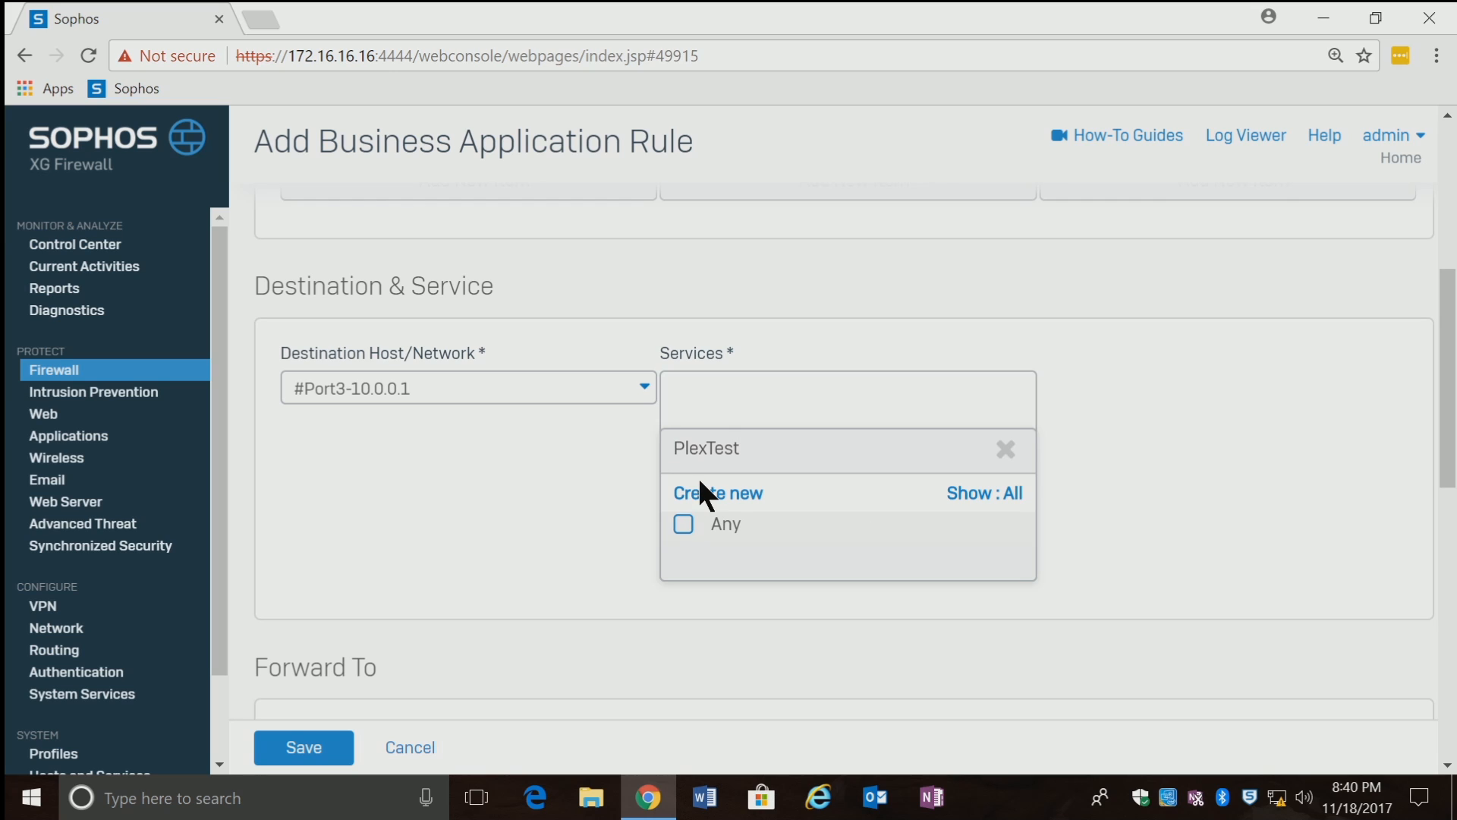
pyautogui.click(703, 494)
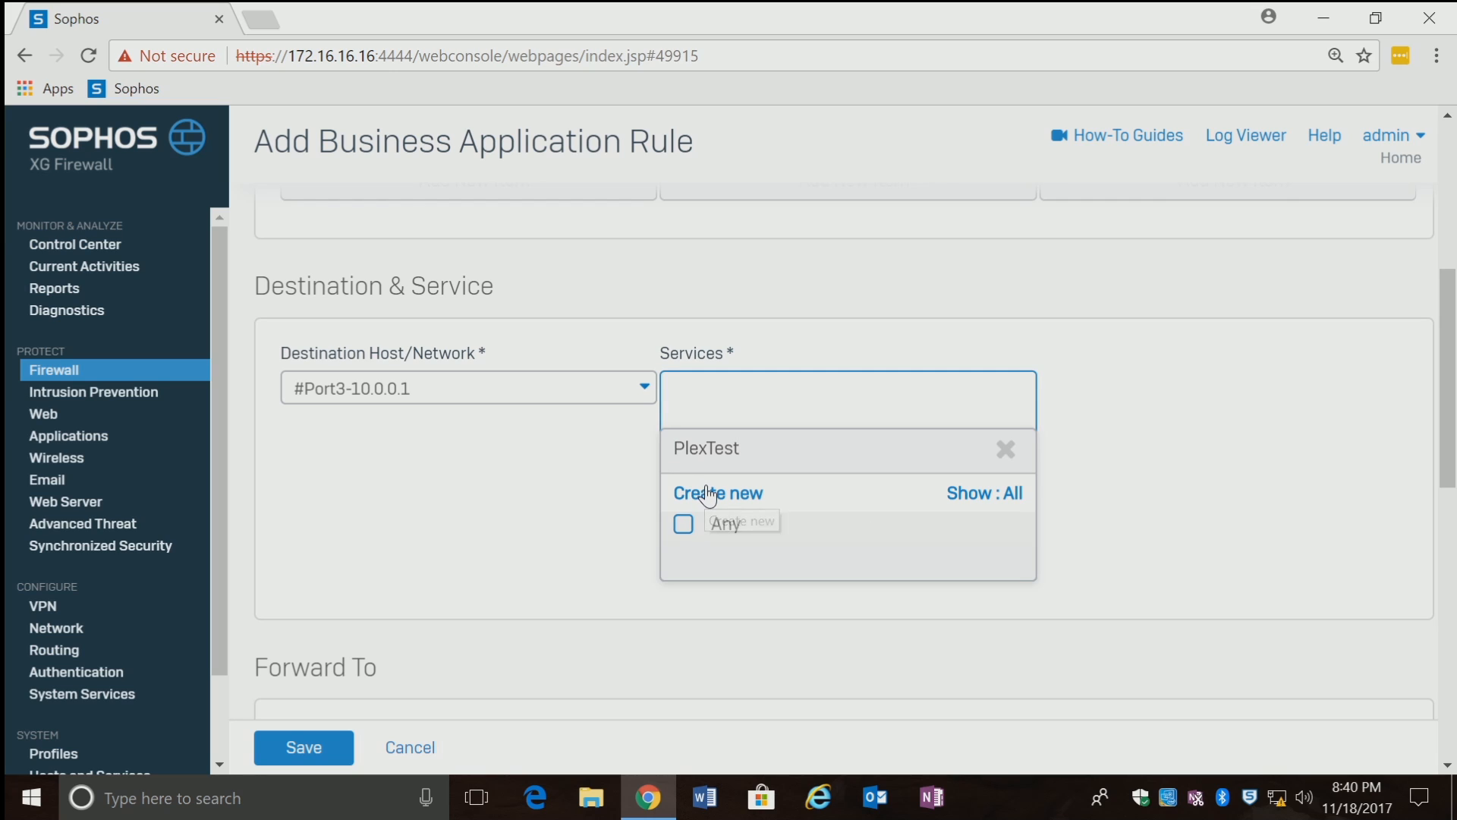
pyautogui.click(714, 531)
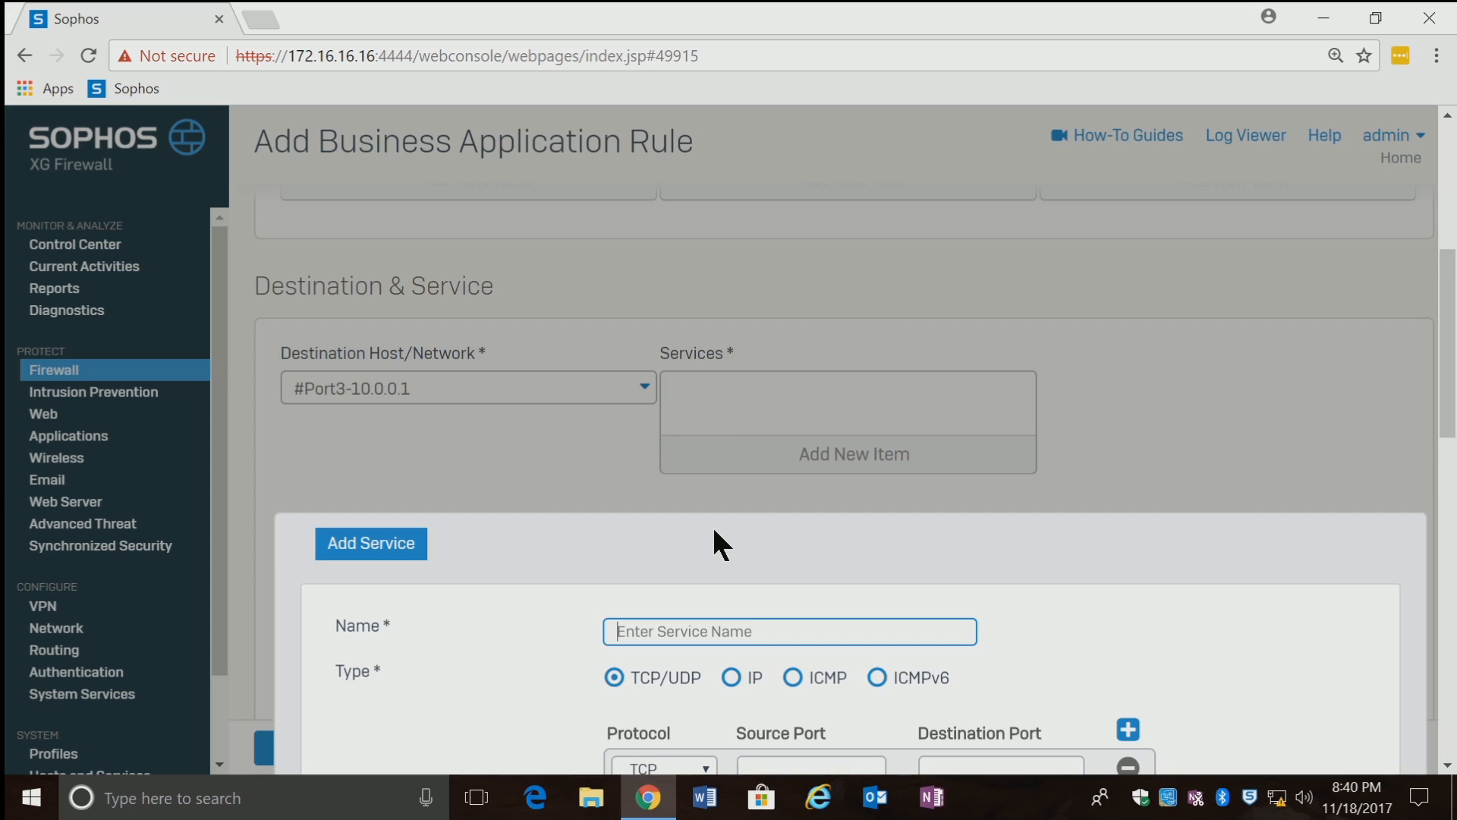
pyautogui.click(695, 636)
pyautogui.write('Ple')
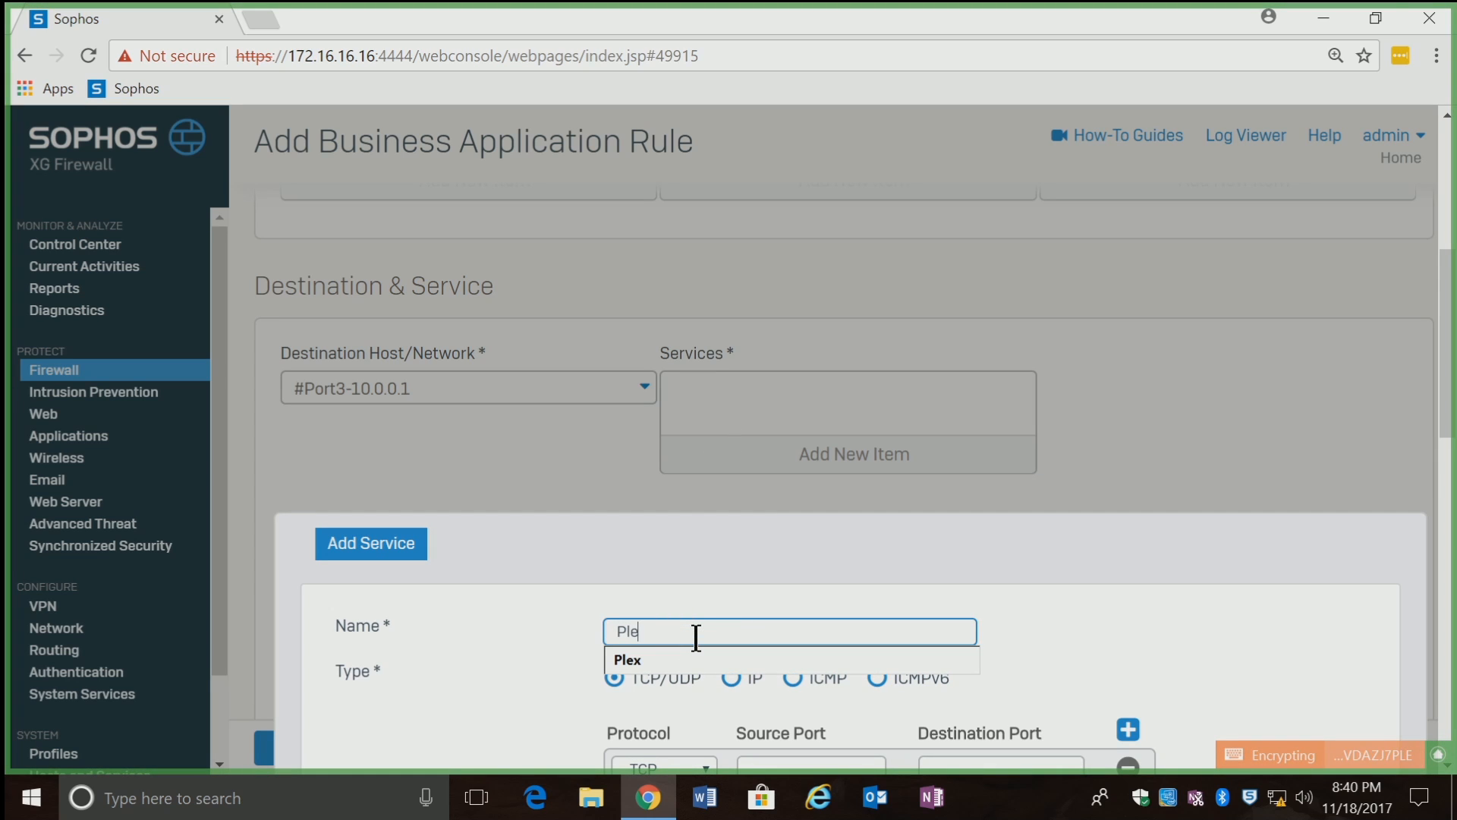
pyautogui.press('Down')
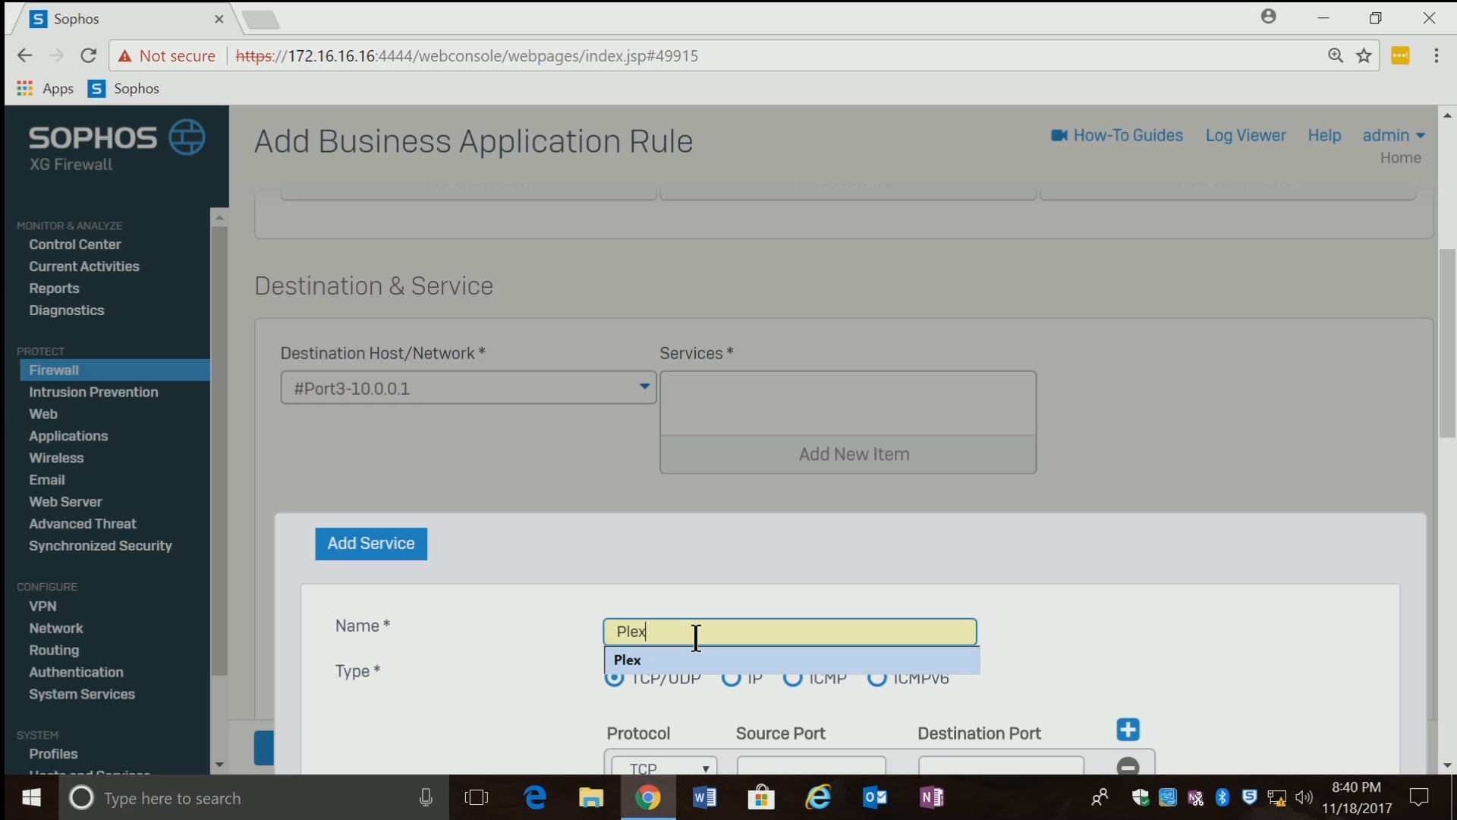
pyautogui.write('Tte')
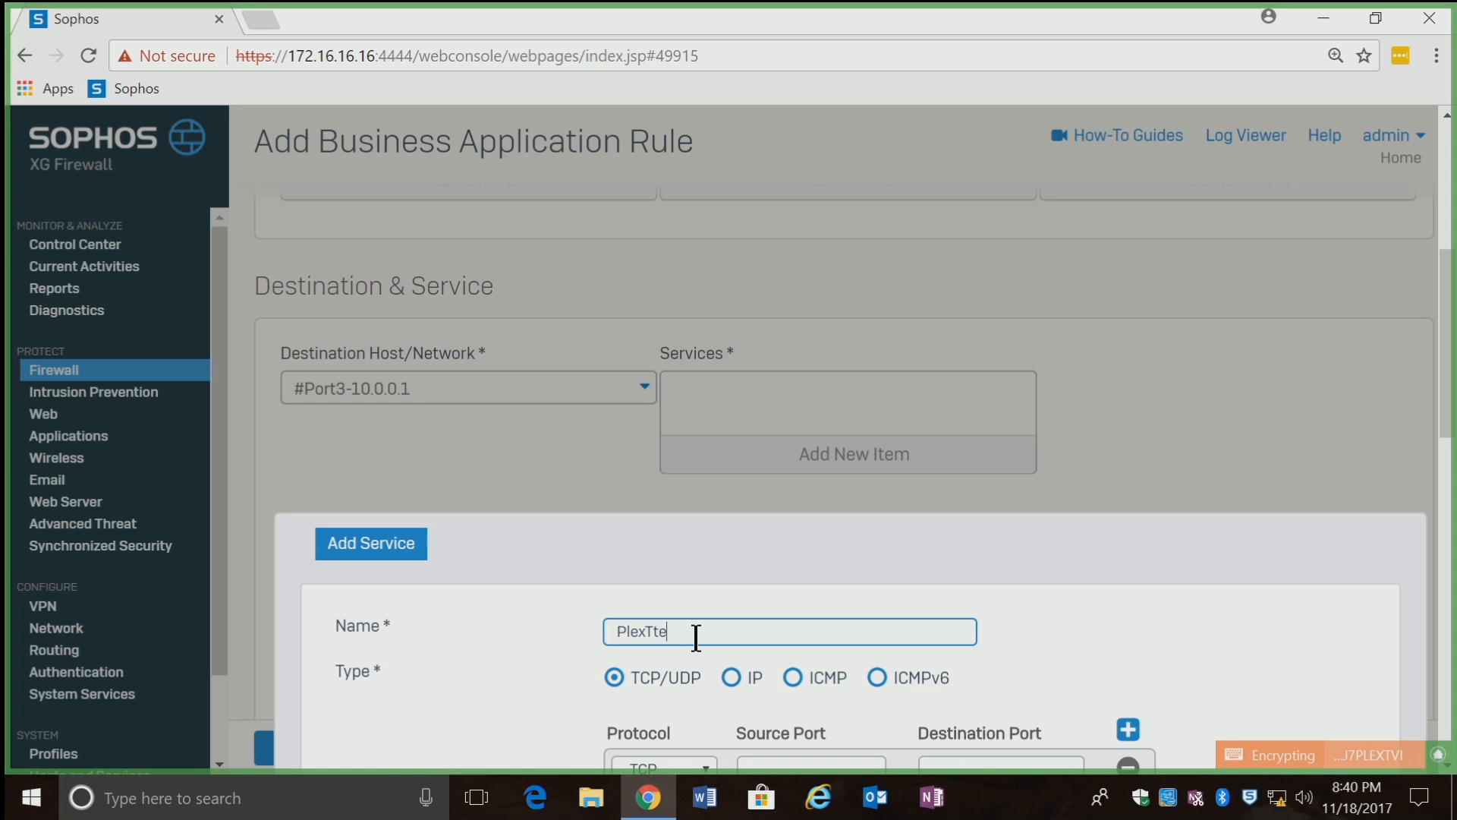
pyautogui.write('st')
pyautogui.press('Tab')
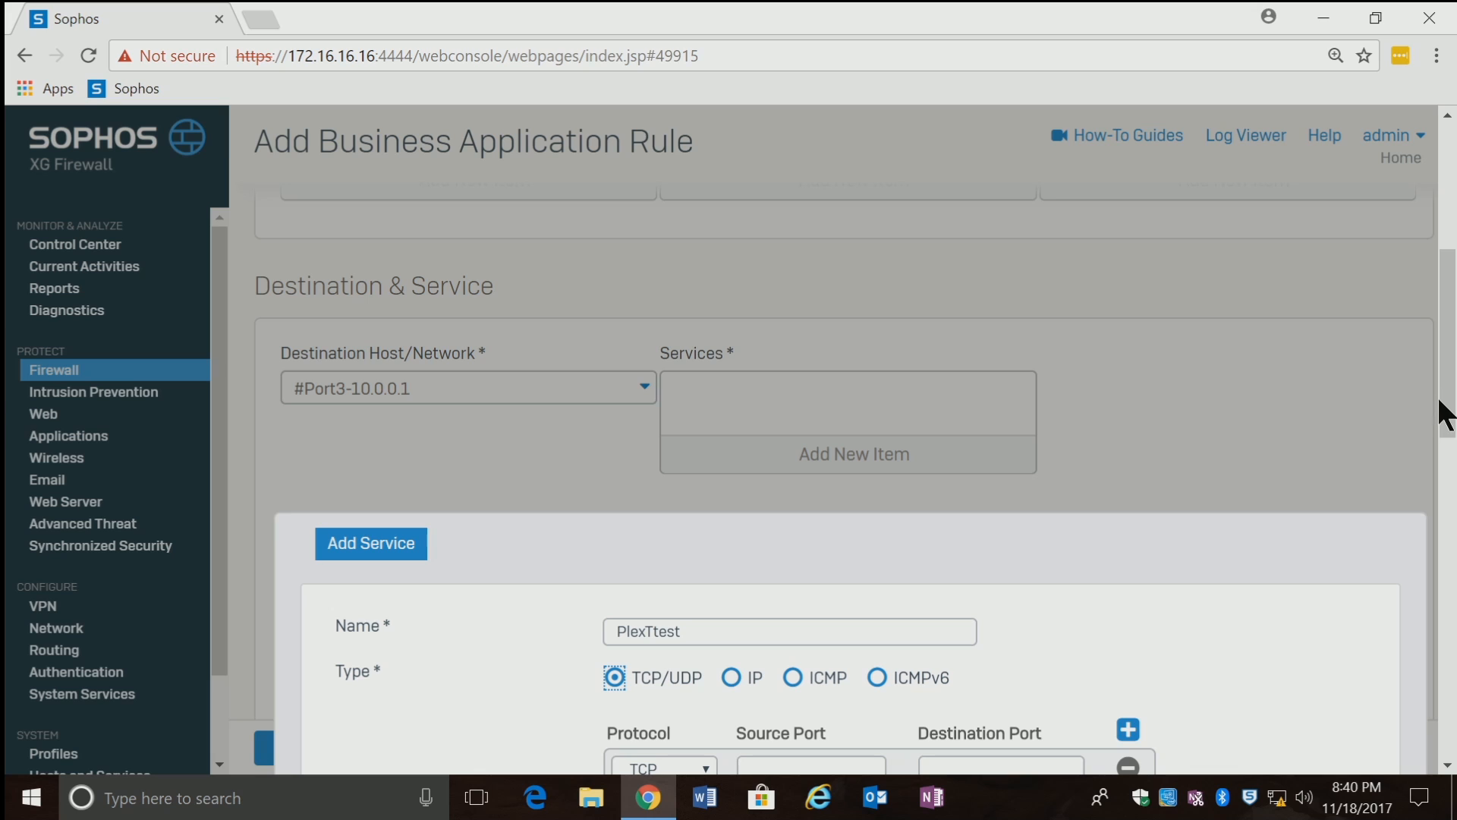
# Step: Give the new service TCP source ports 1:65535 and destination port 32400, and save it
pyautogui.moveTo(1446, 414); pyautogui.dragTo(1449, 463)
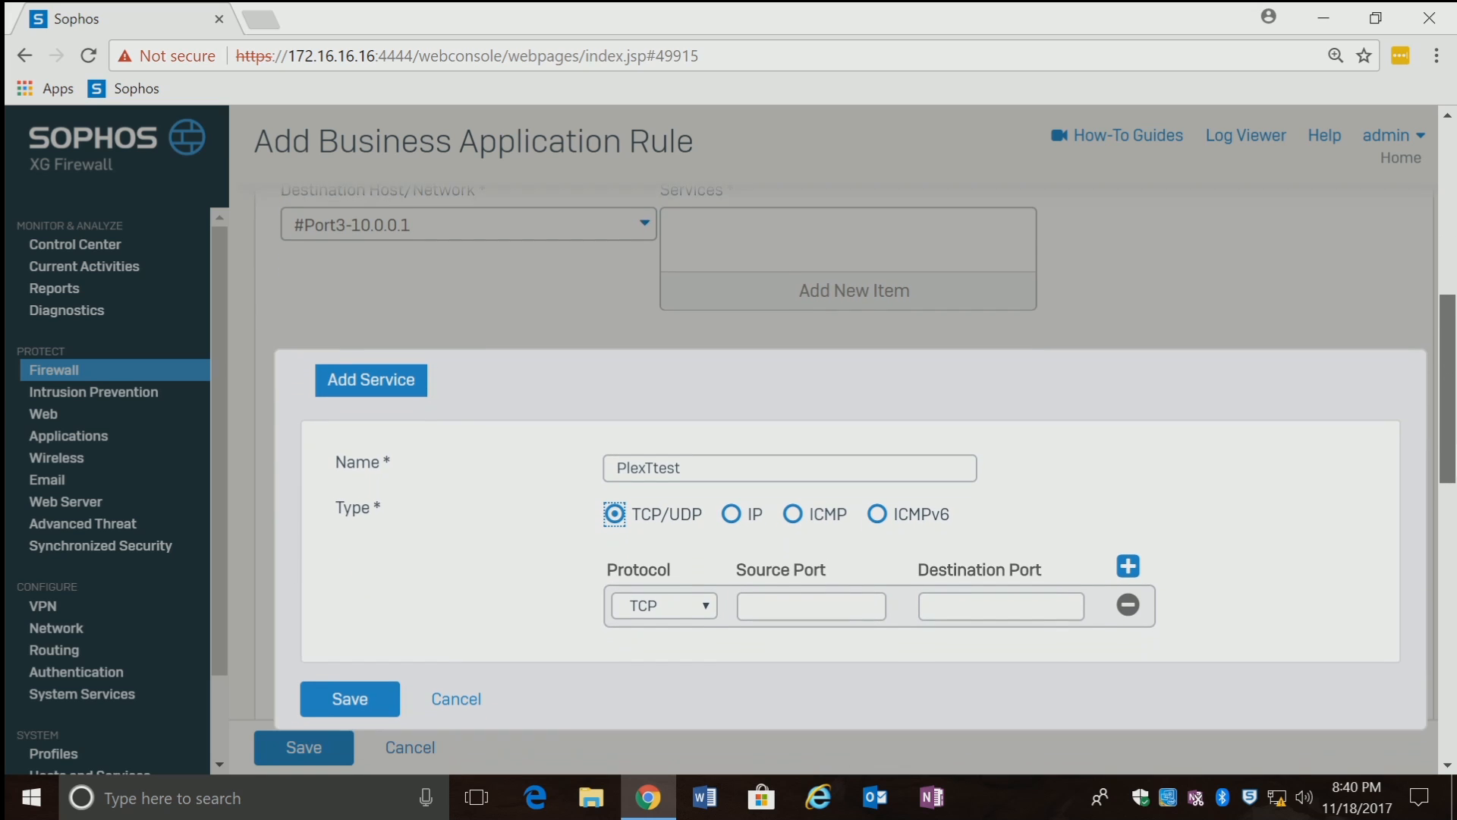
pyautogui.click(799, 607)
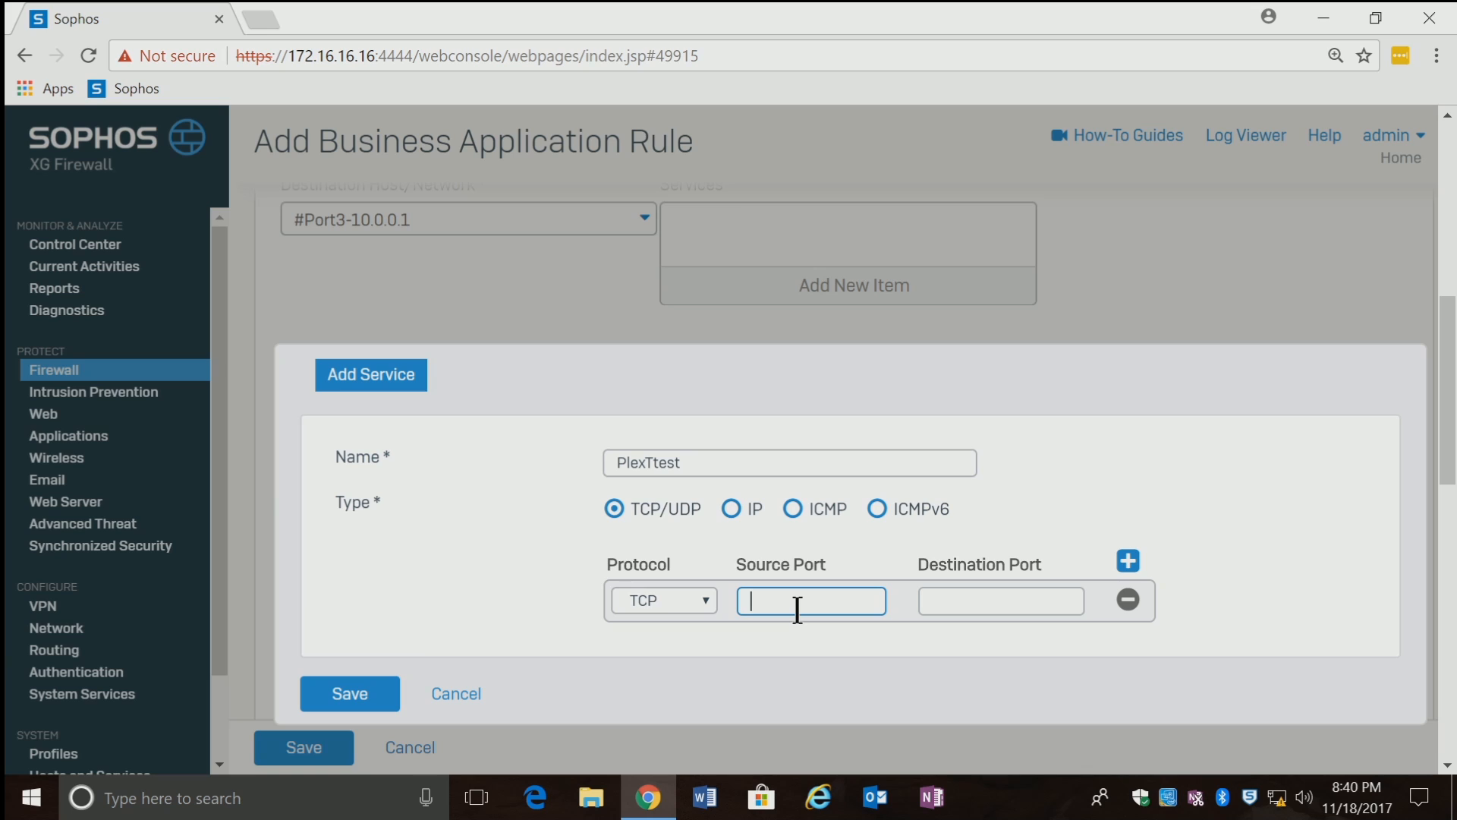
pyautogui.write('1')
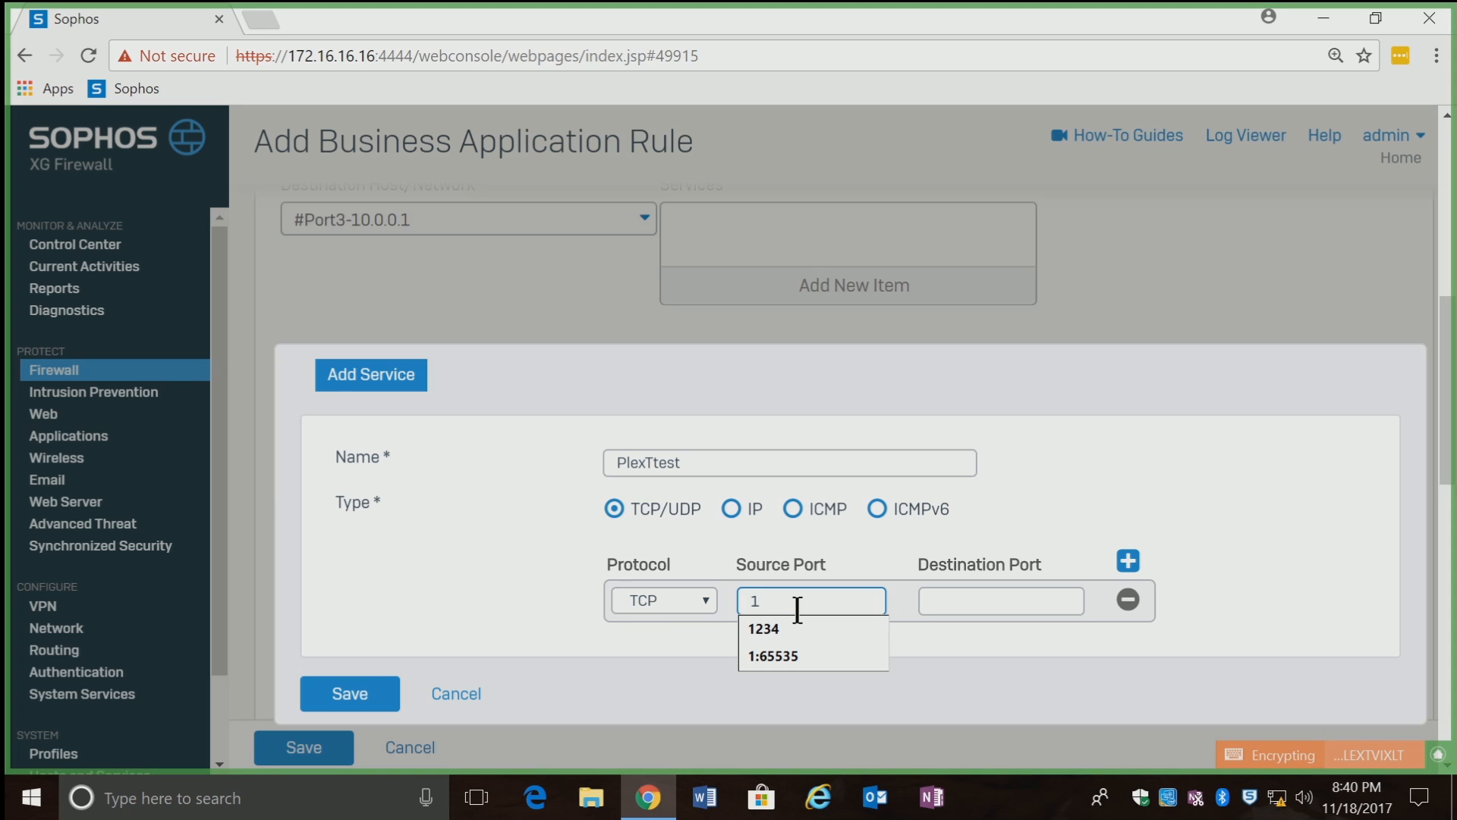
pyautogui.write(':')
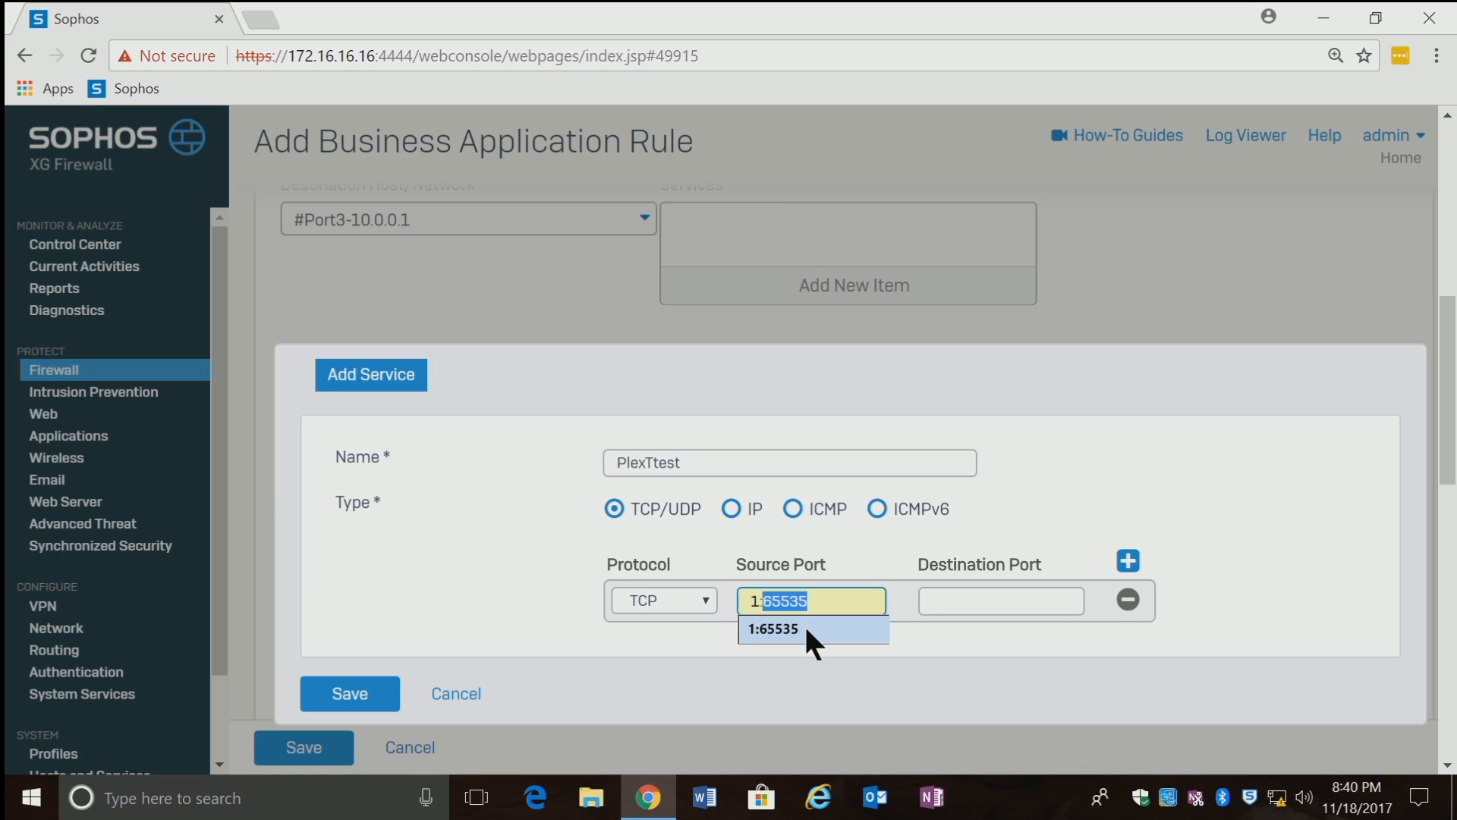
pyautogui.click(804, 630)
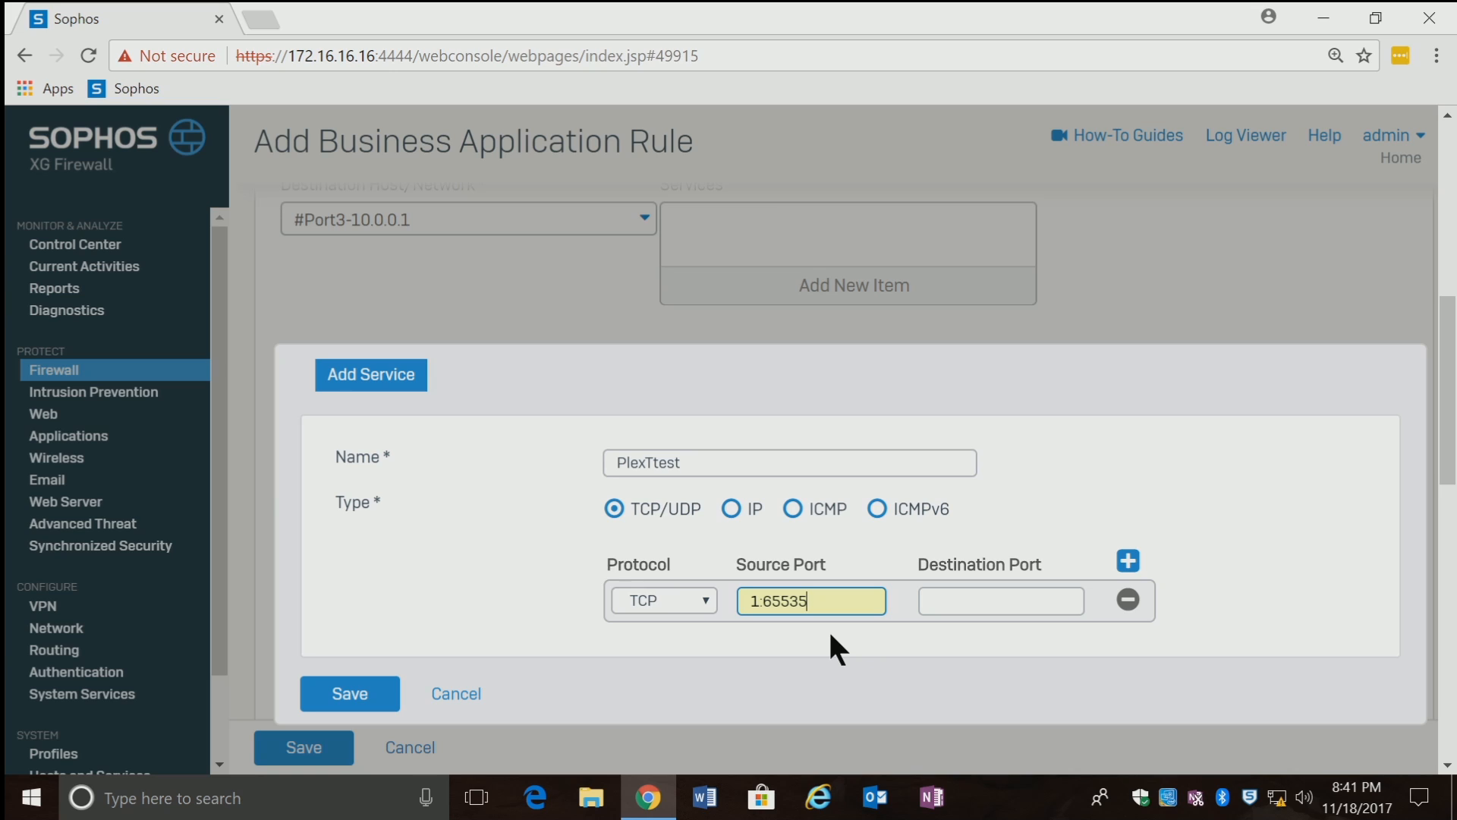
pyautogui.press('Tab')
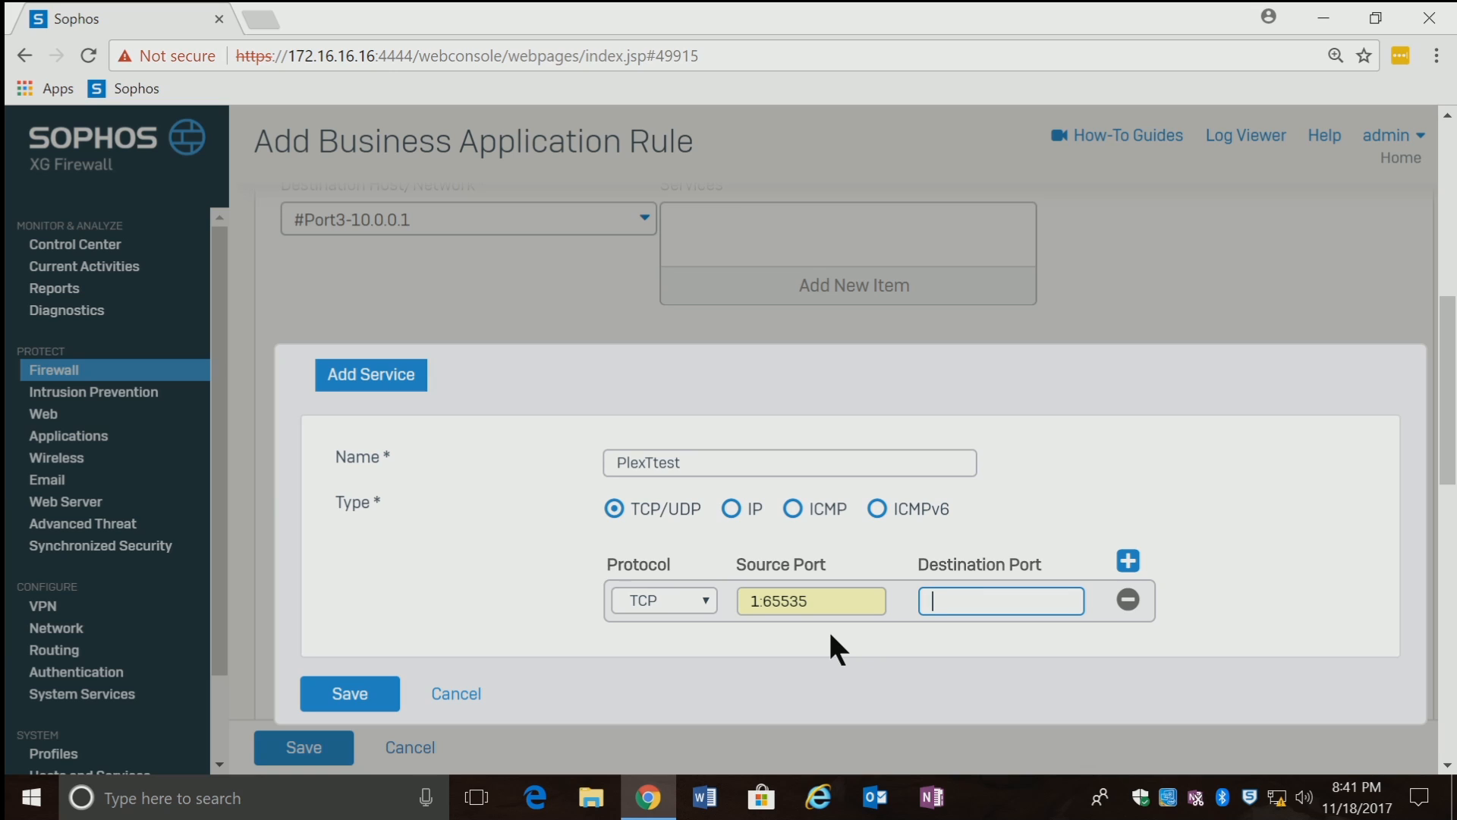
pyautogui.write('324')
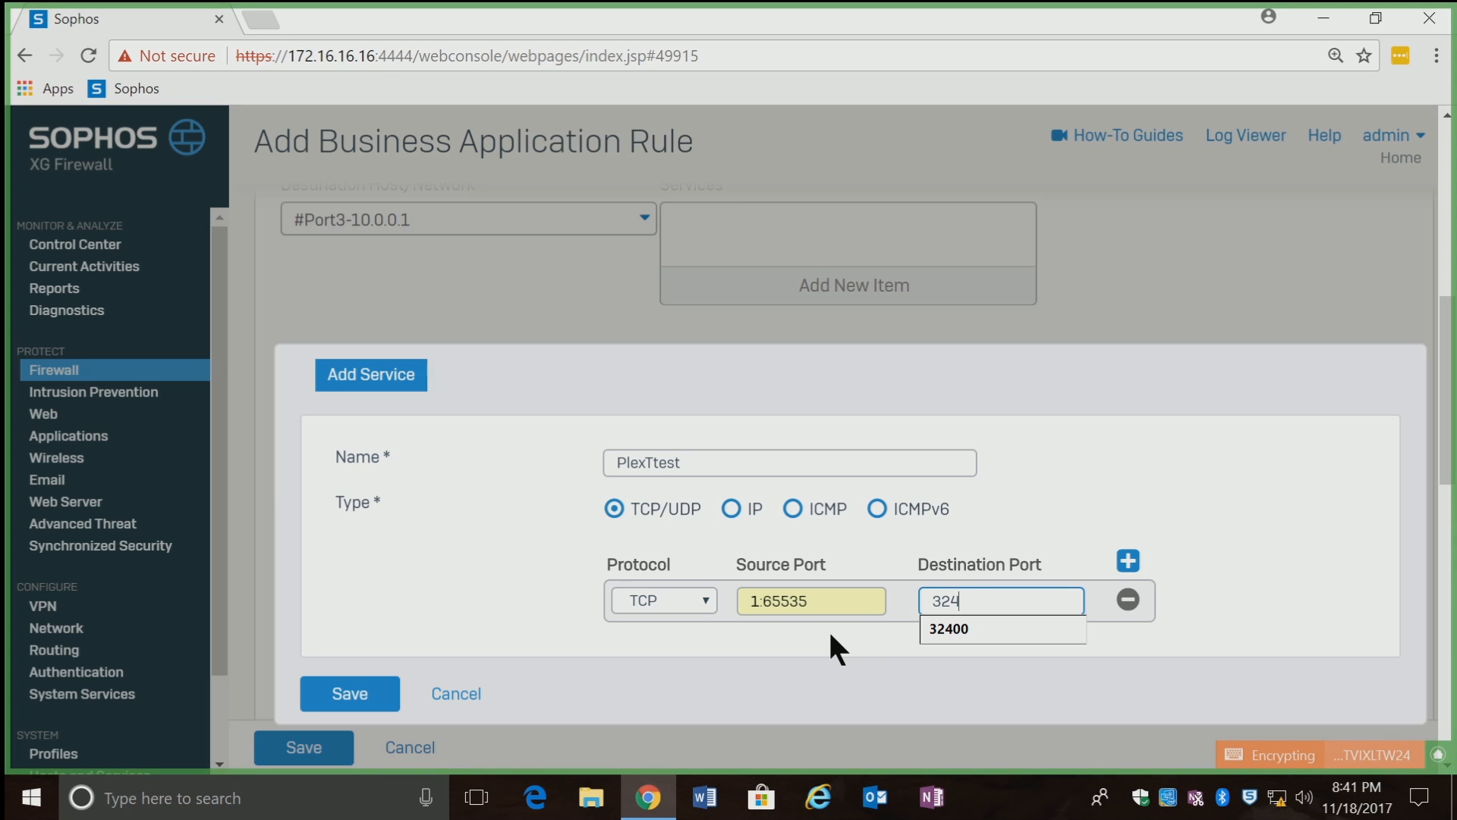
pyautogui.write('00')
pyautogui.click(320, 694)
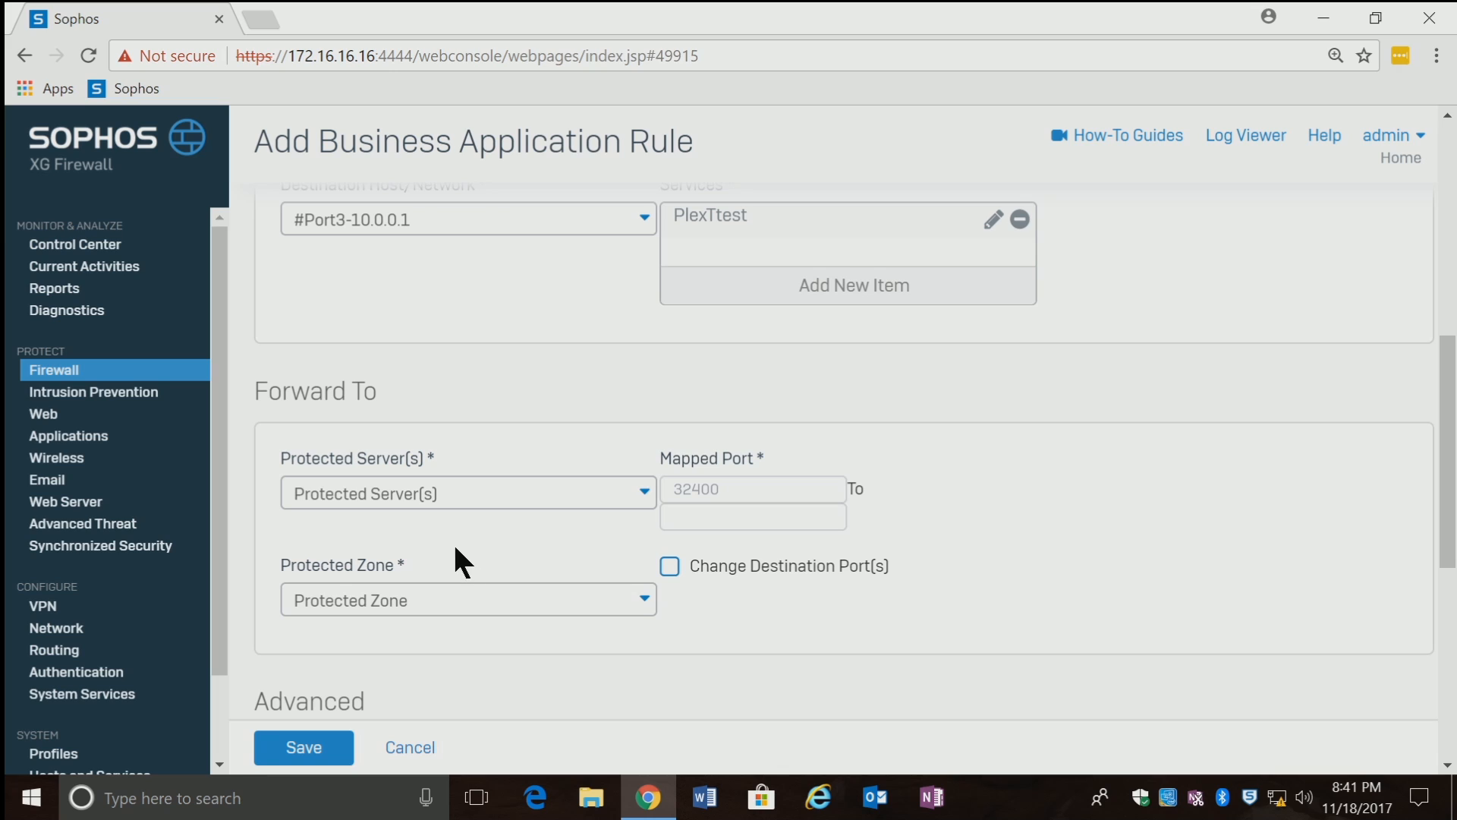
# Step: Forward the rule's traffic to the protected server named Server in the LAN protected zone
pyautogui.click(450, 487)
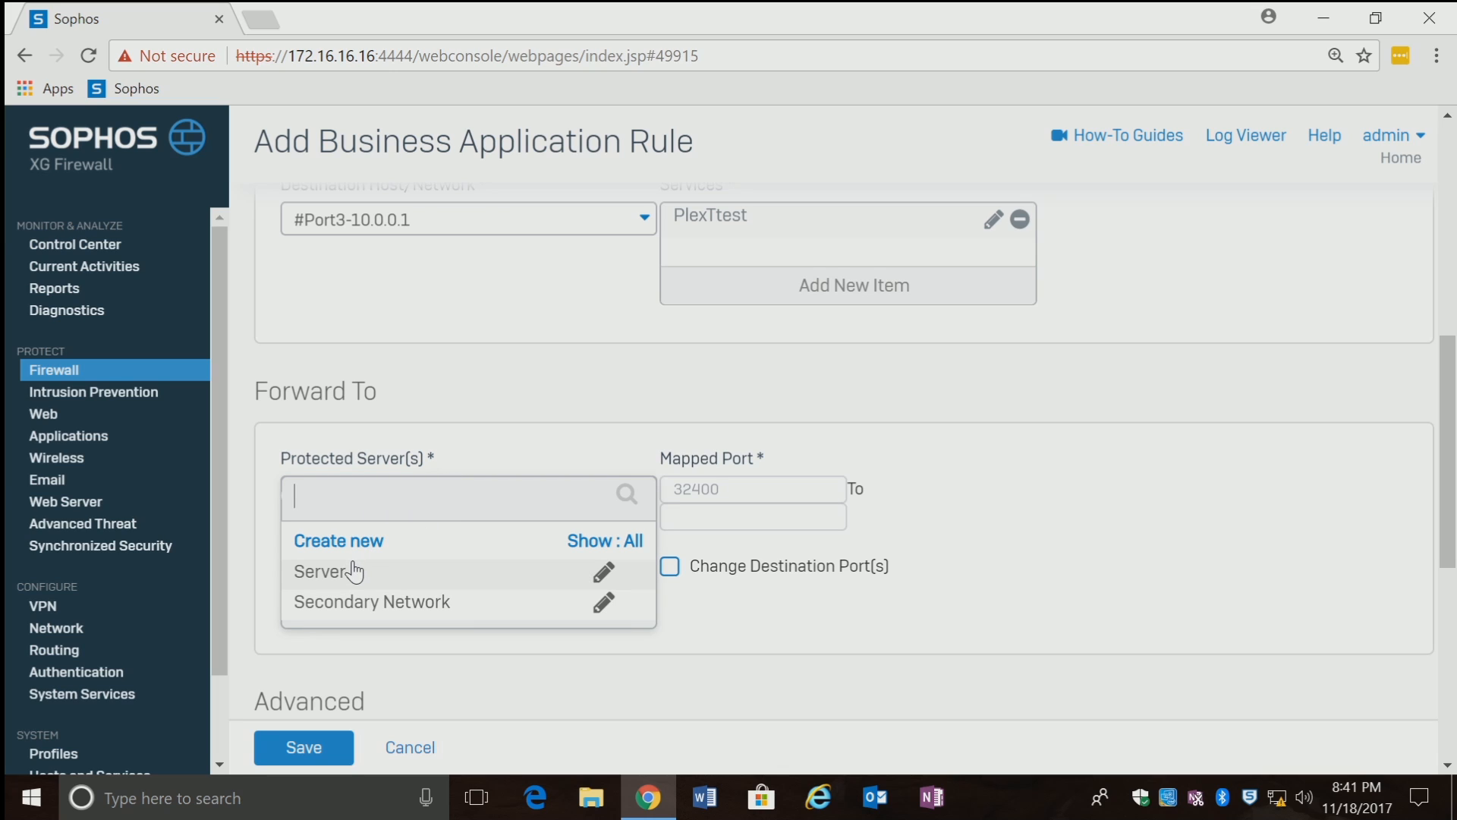
pyautogui.click(352, 583)
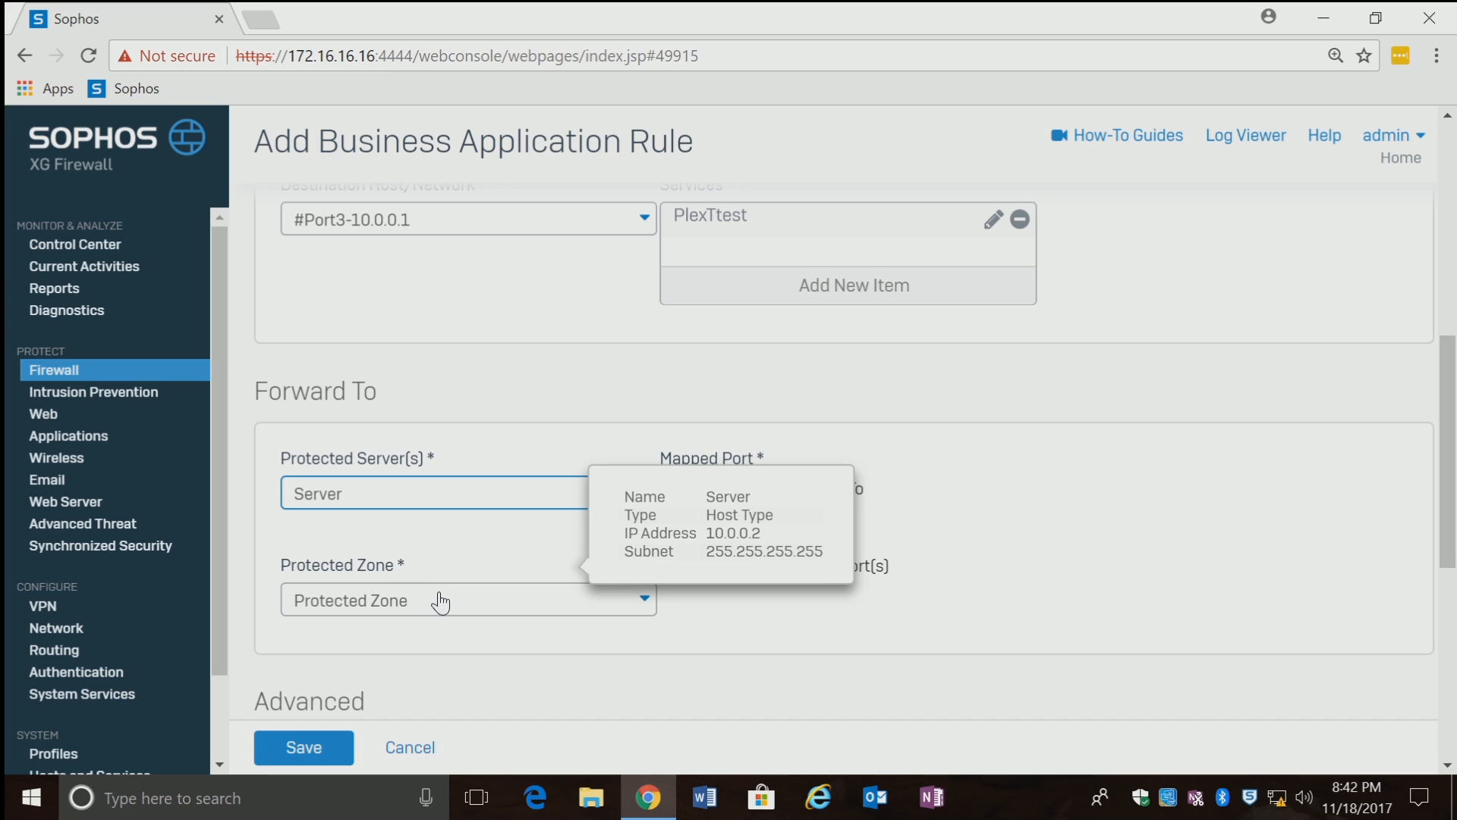
pyautogui.click(475, 615)
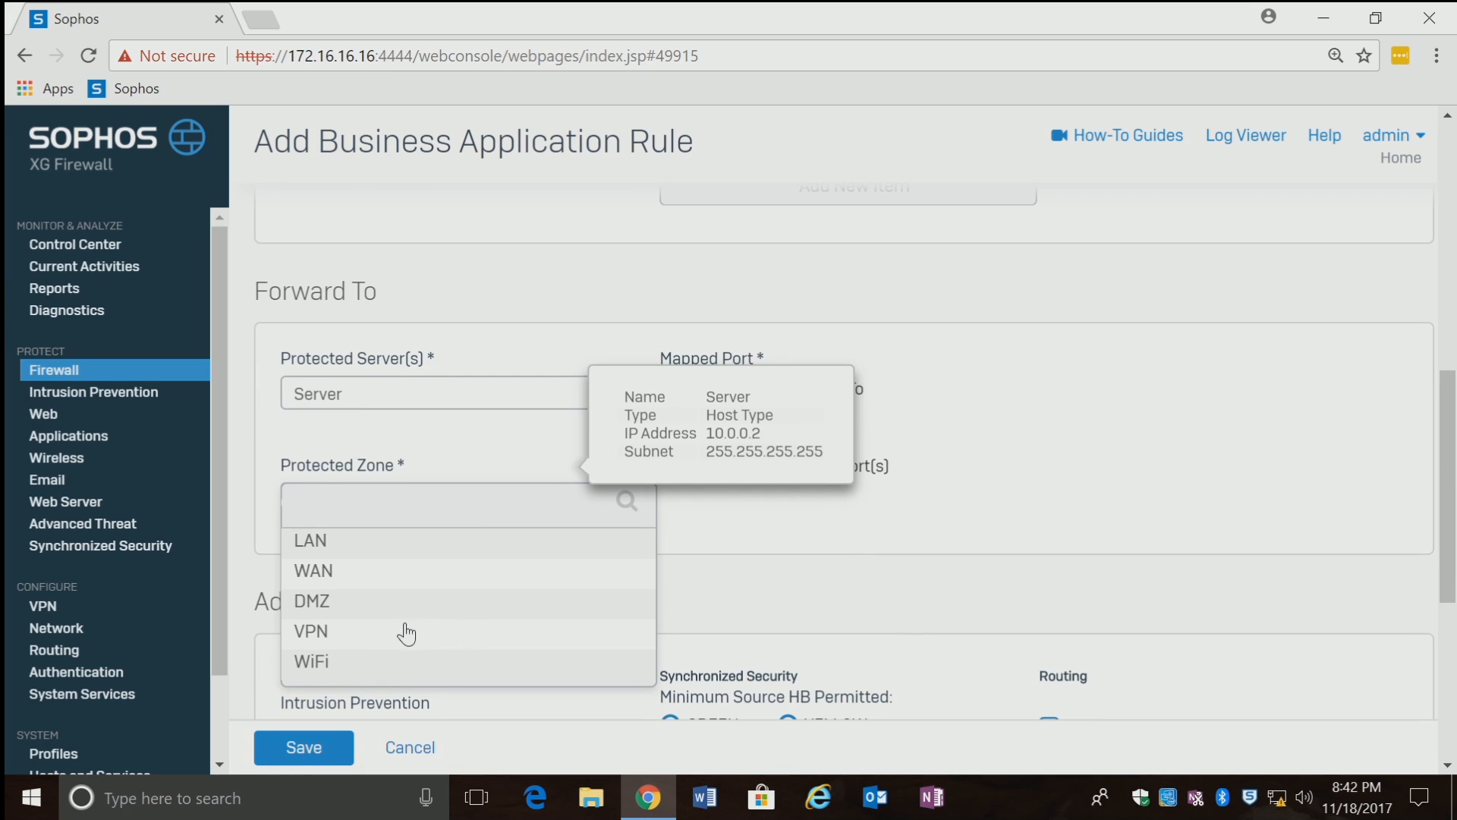
pyautogui.click(365, 540)
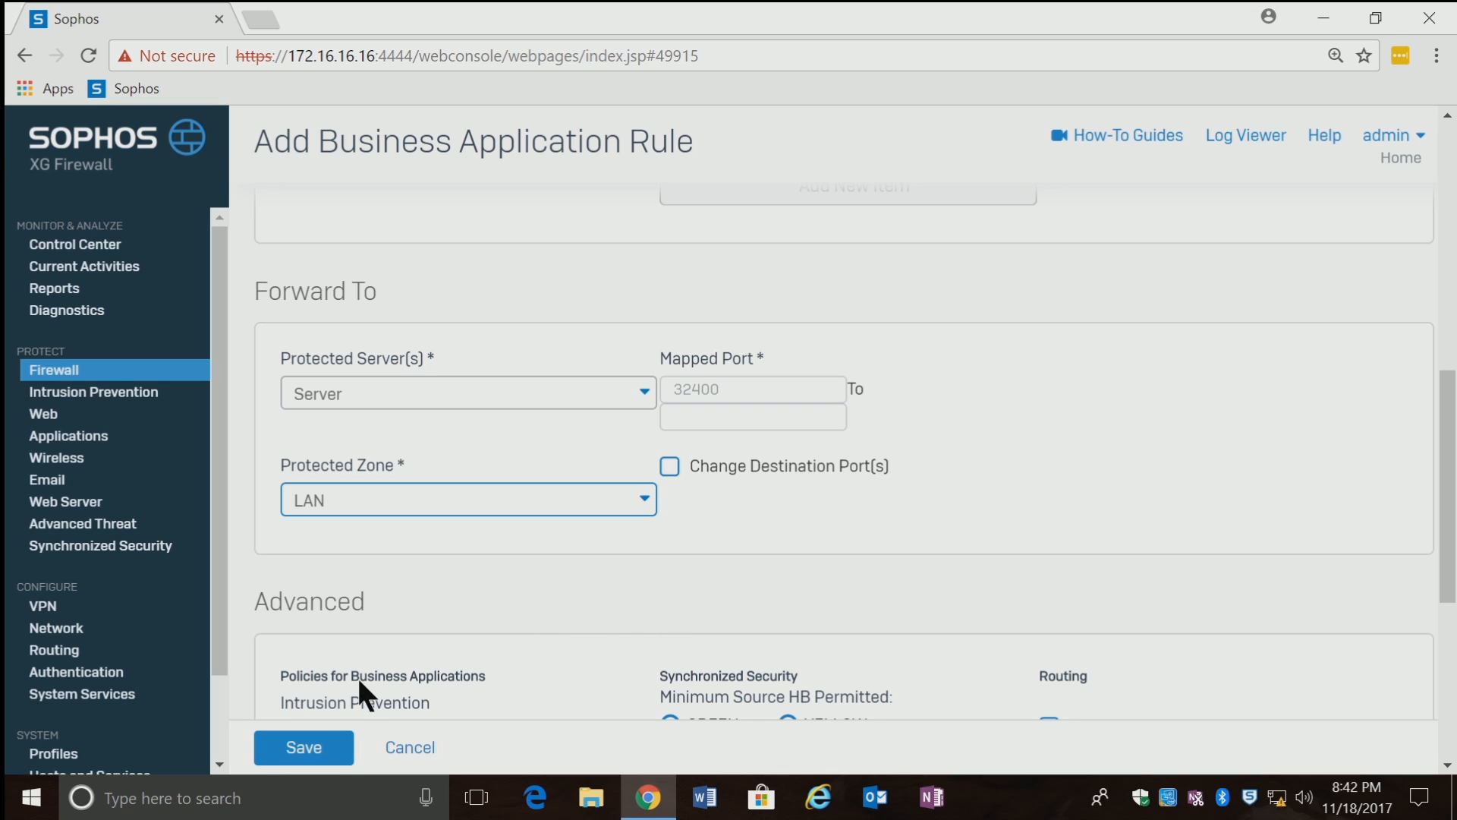
# Step: Save the new business application rule and look over the actions available for Test 12 in the rule list
pyautogui.click(326, 748)
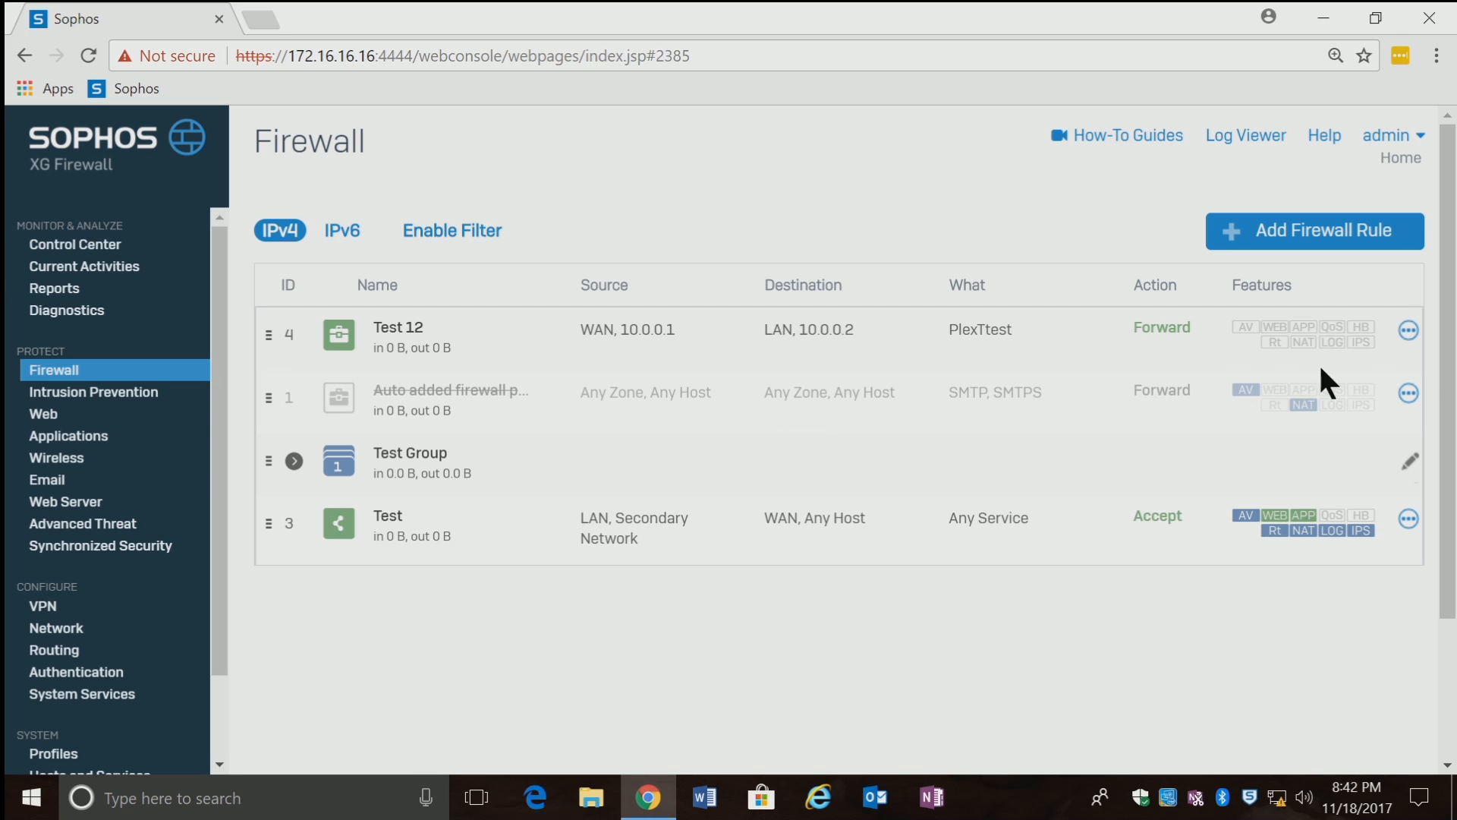
pyautogui.click(1405, 332)
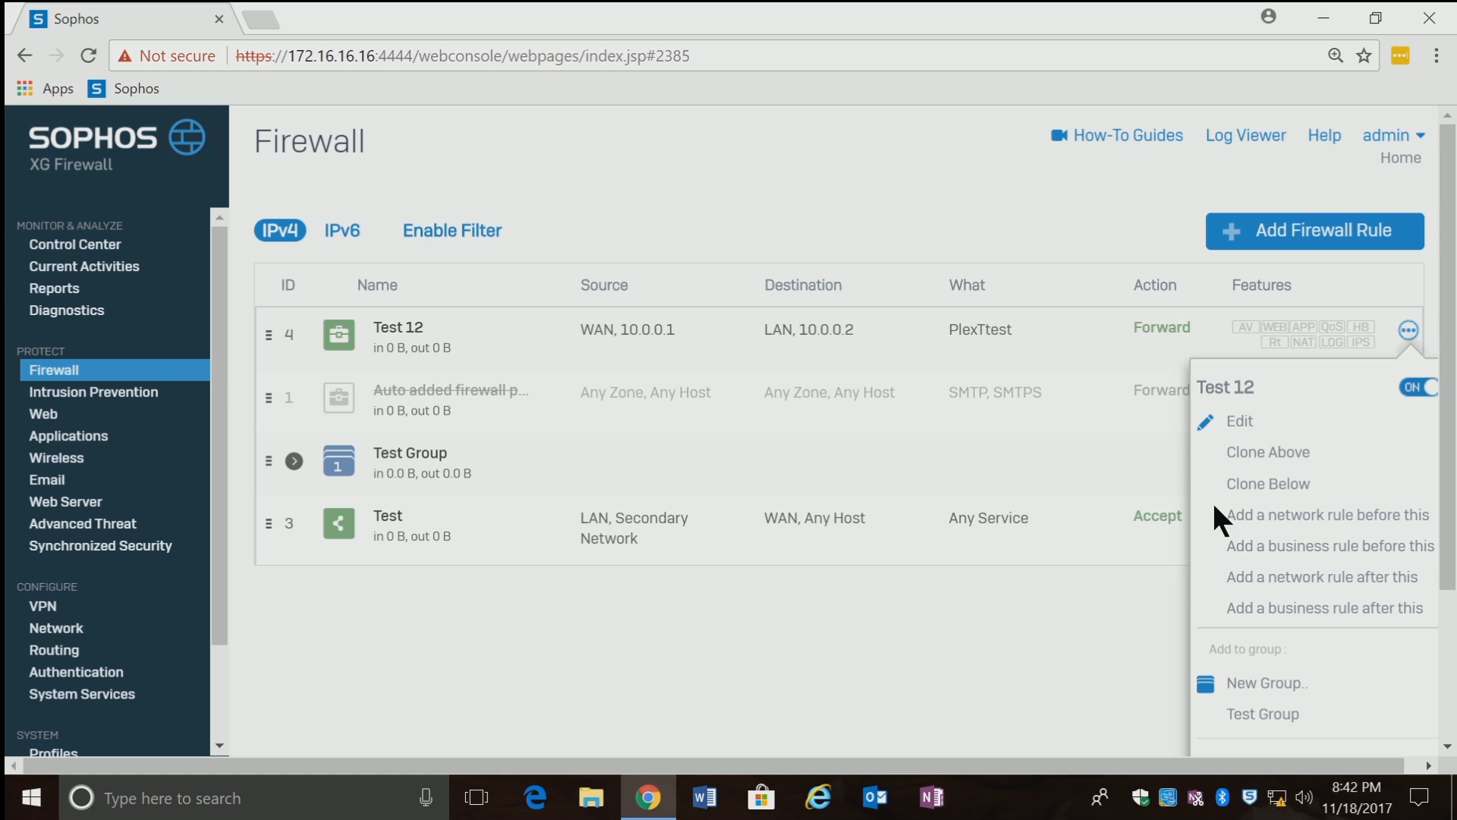
pyautogui.click(1039, 552)
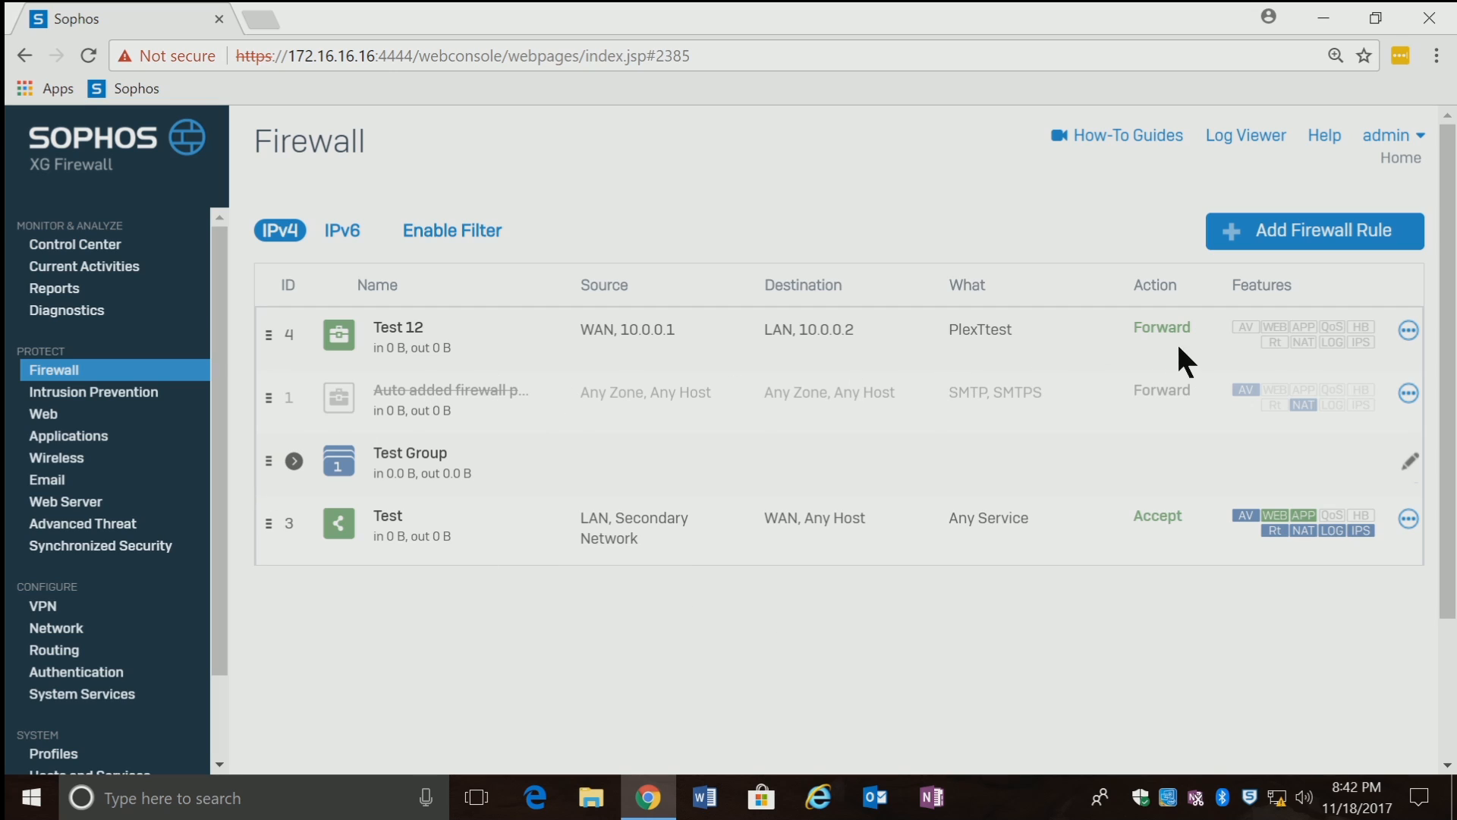
# Step: Open the Test 12 rule, review its source, destination, PlexTtest service and forwarding settings, and leave without saving
pyautogui.click(1405, 333)
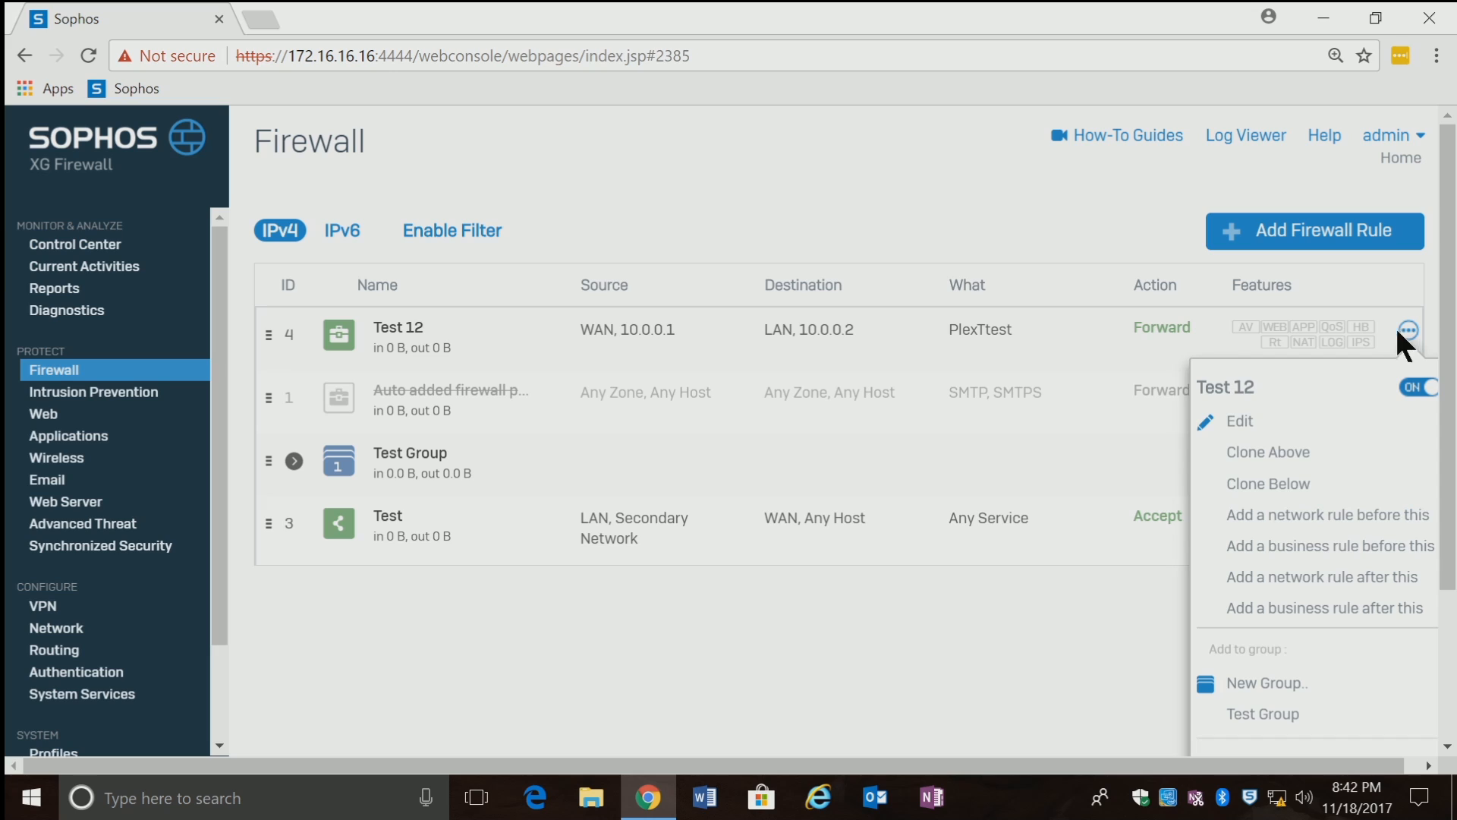
pyautogui.click(1241, 425)
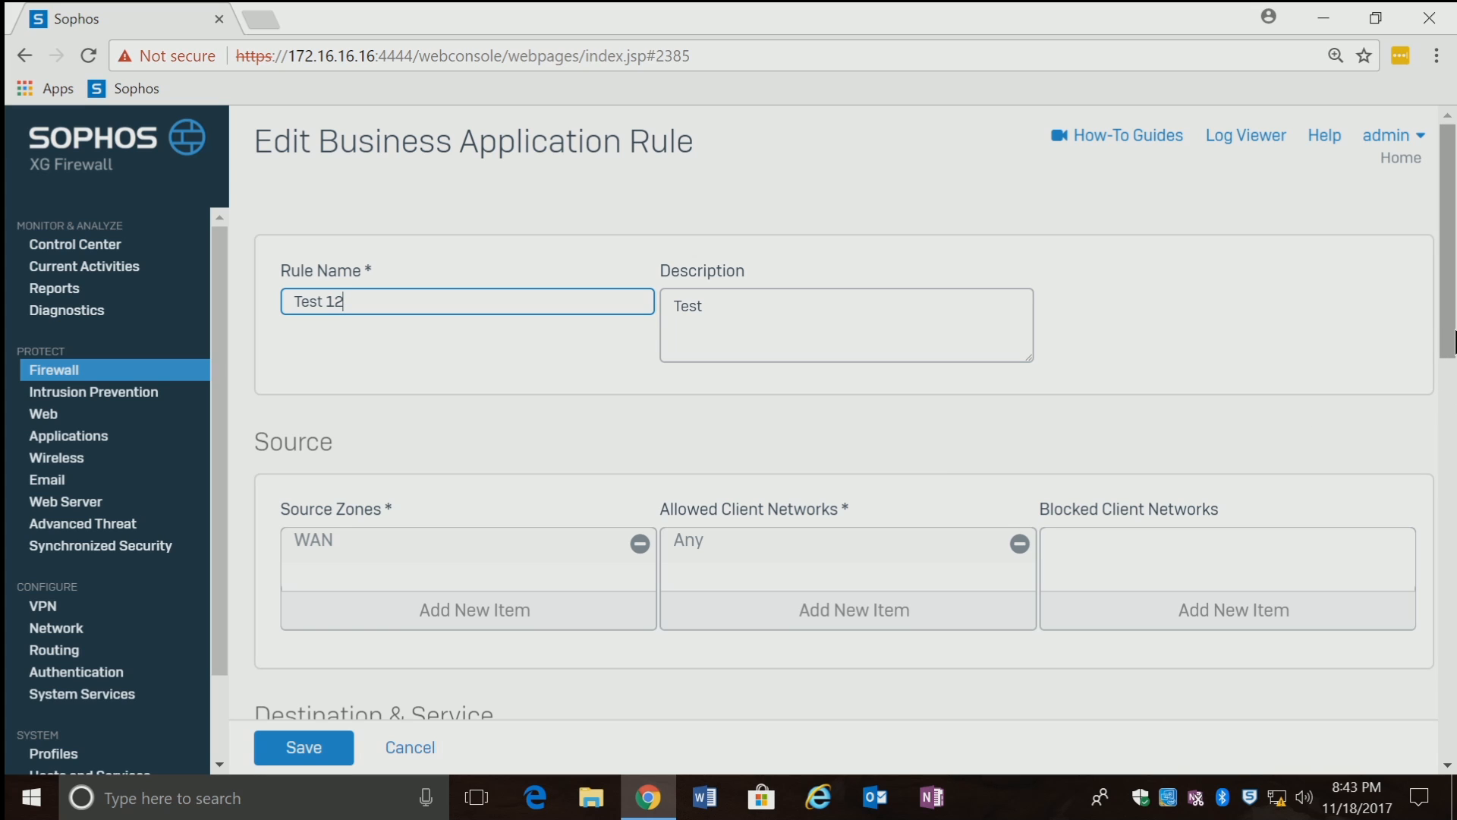
pyautogui.moveTo(1454, 331); pyautogui.dragTo(1455, 390)
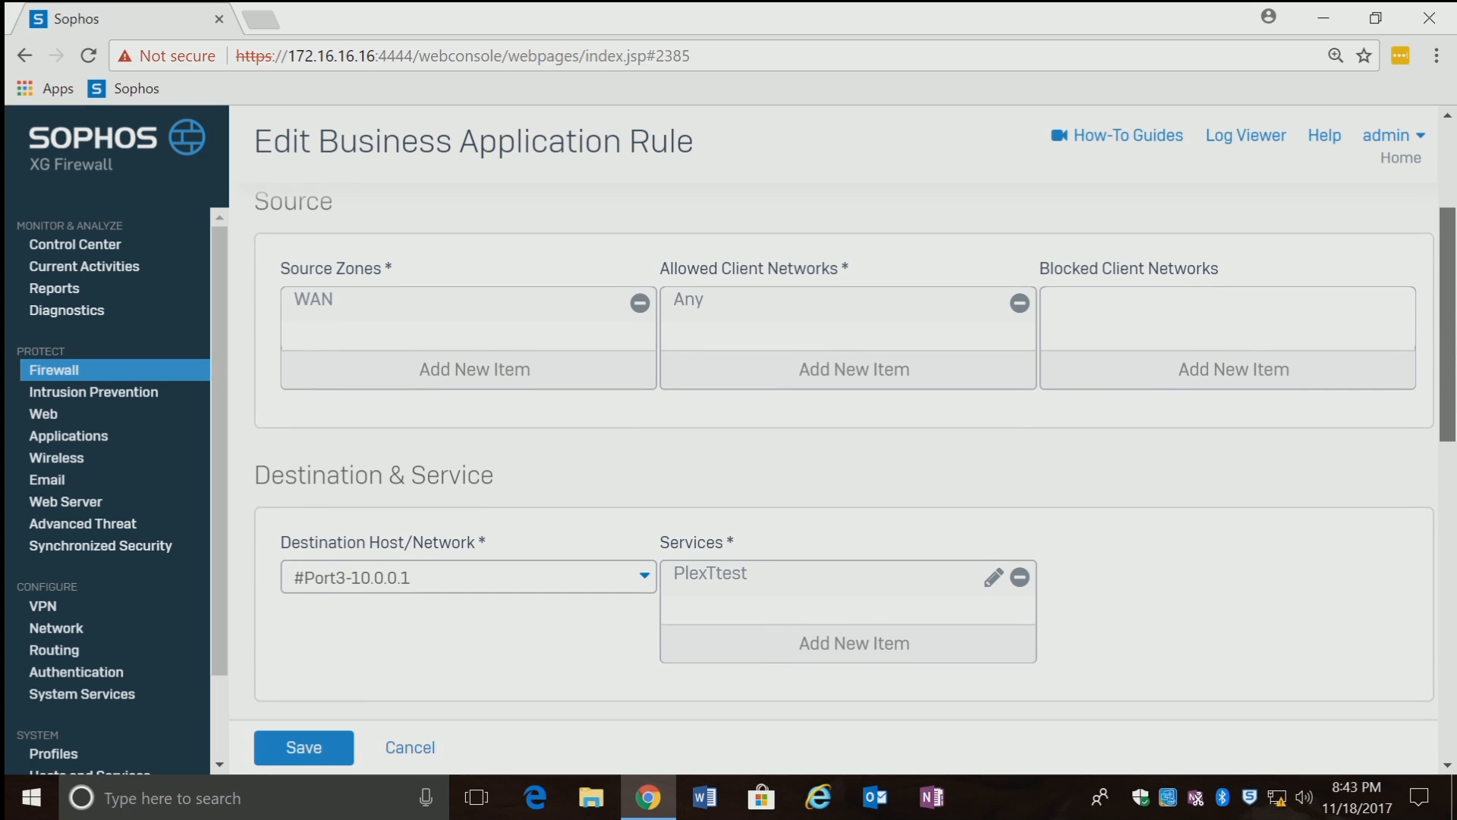
pyautogui.scroll(-1, 842, 444)
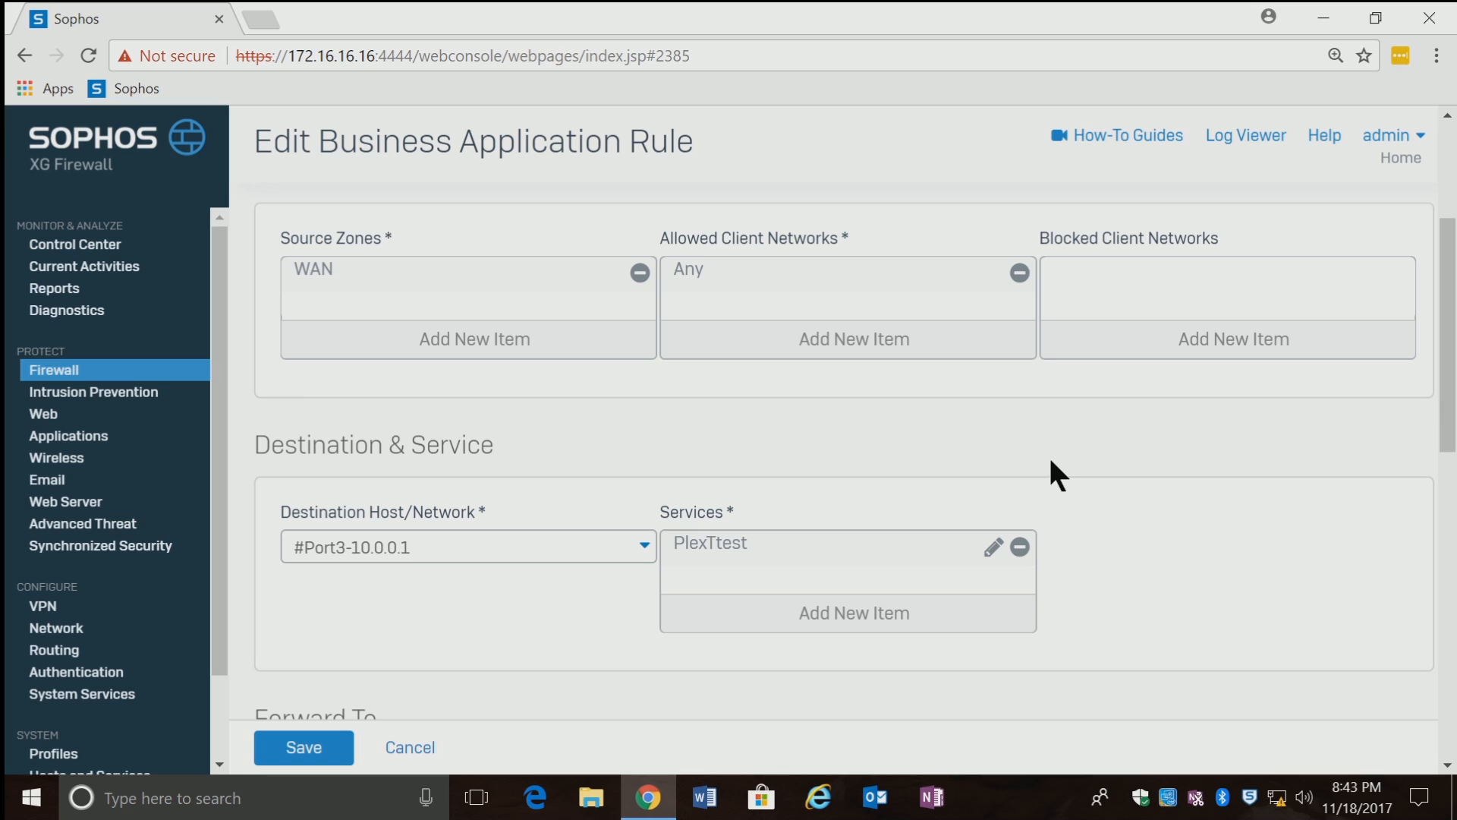
pyautogui.click(993, 550)
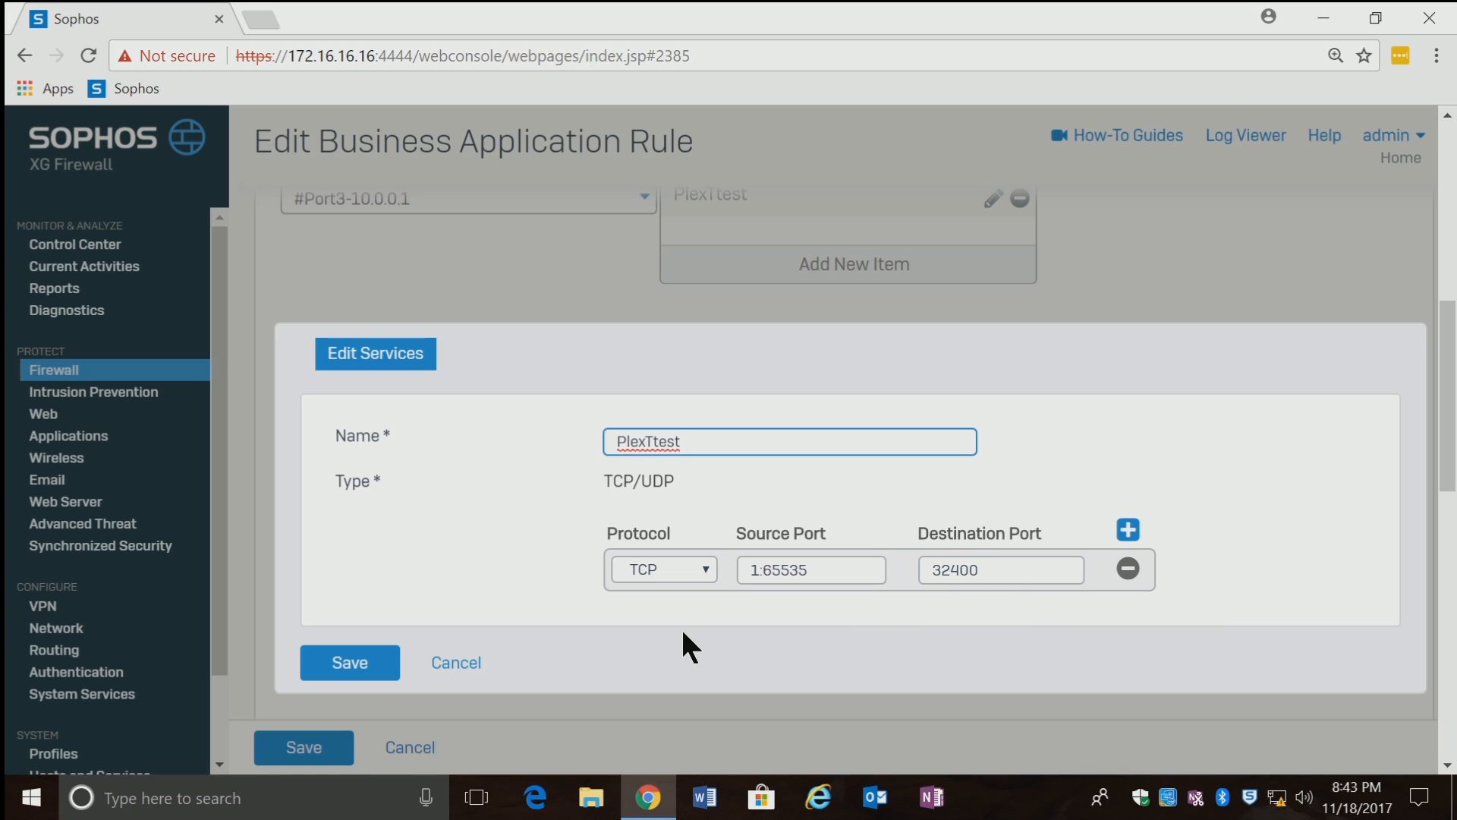
pyautogui.click(456, 665)
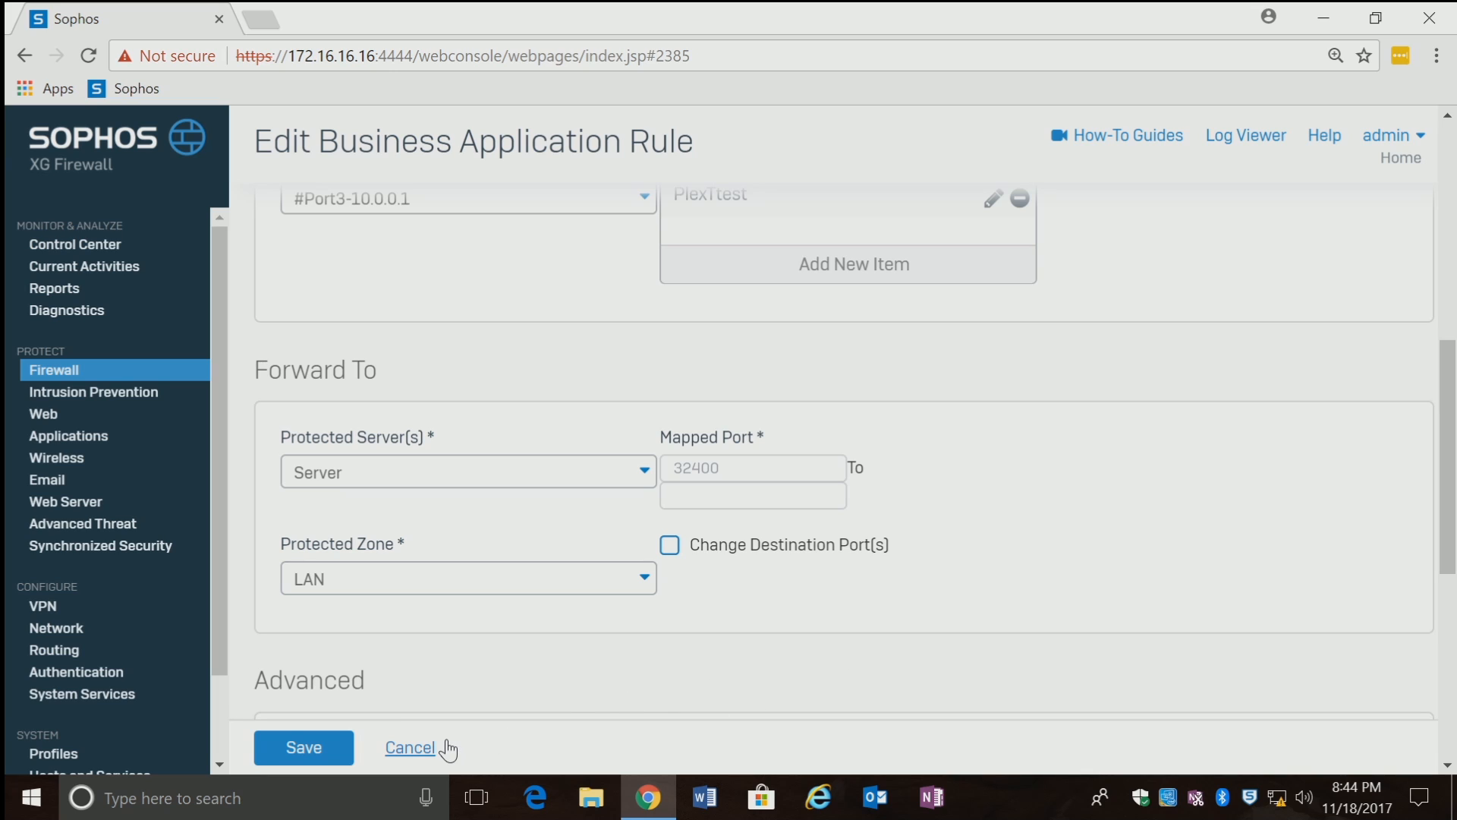
pyautogui.click(420, 748)
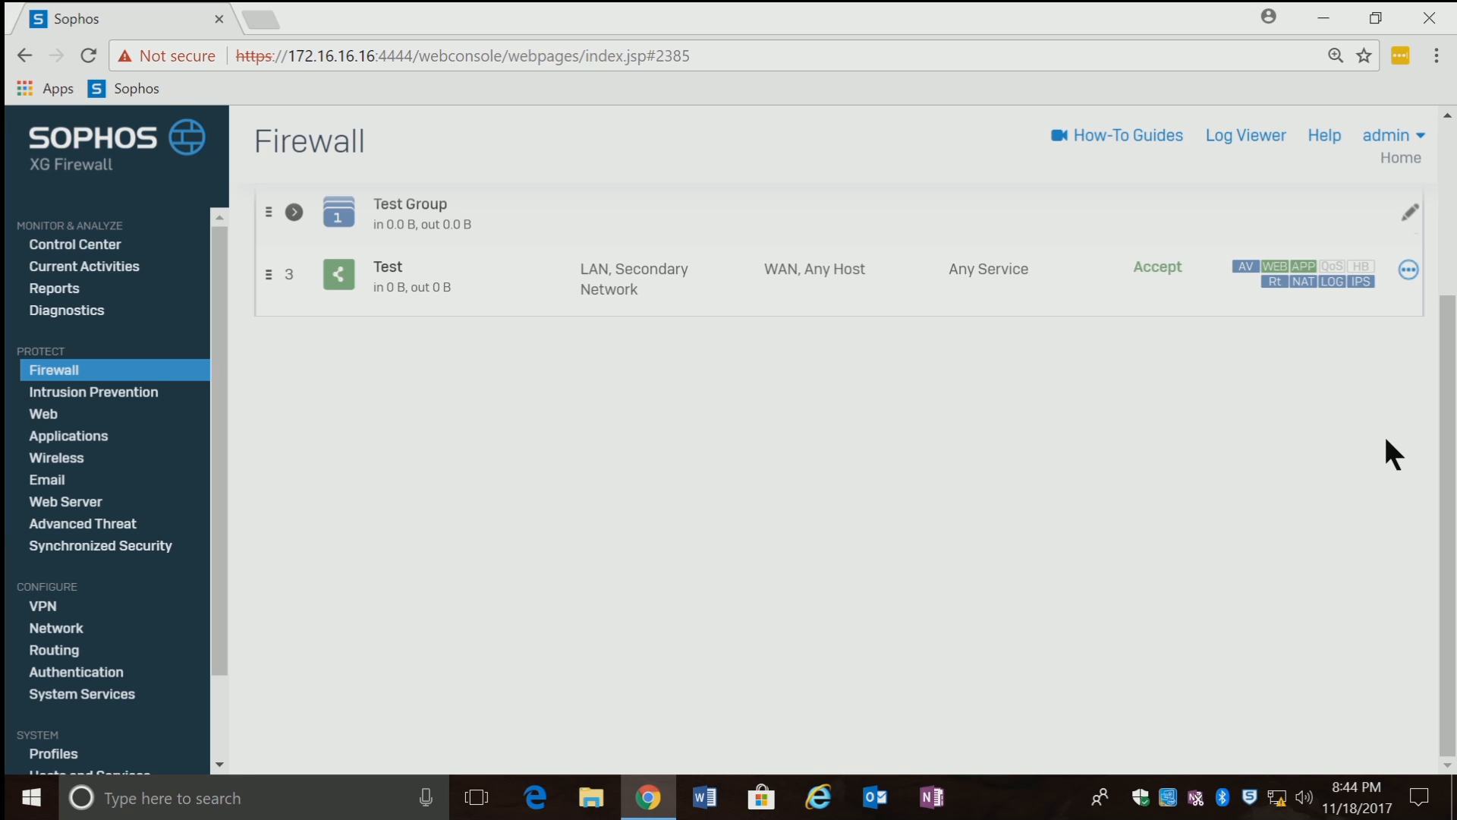
# Step: Move the Test firewall rule into a new rule group named Test and check the group's contents
pyautogui.moveTo(1449, 432); pyautogui.dragTo(1445, 283)
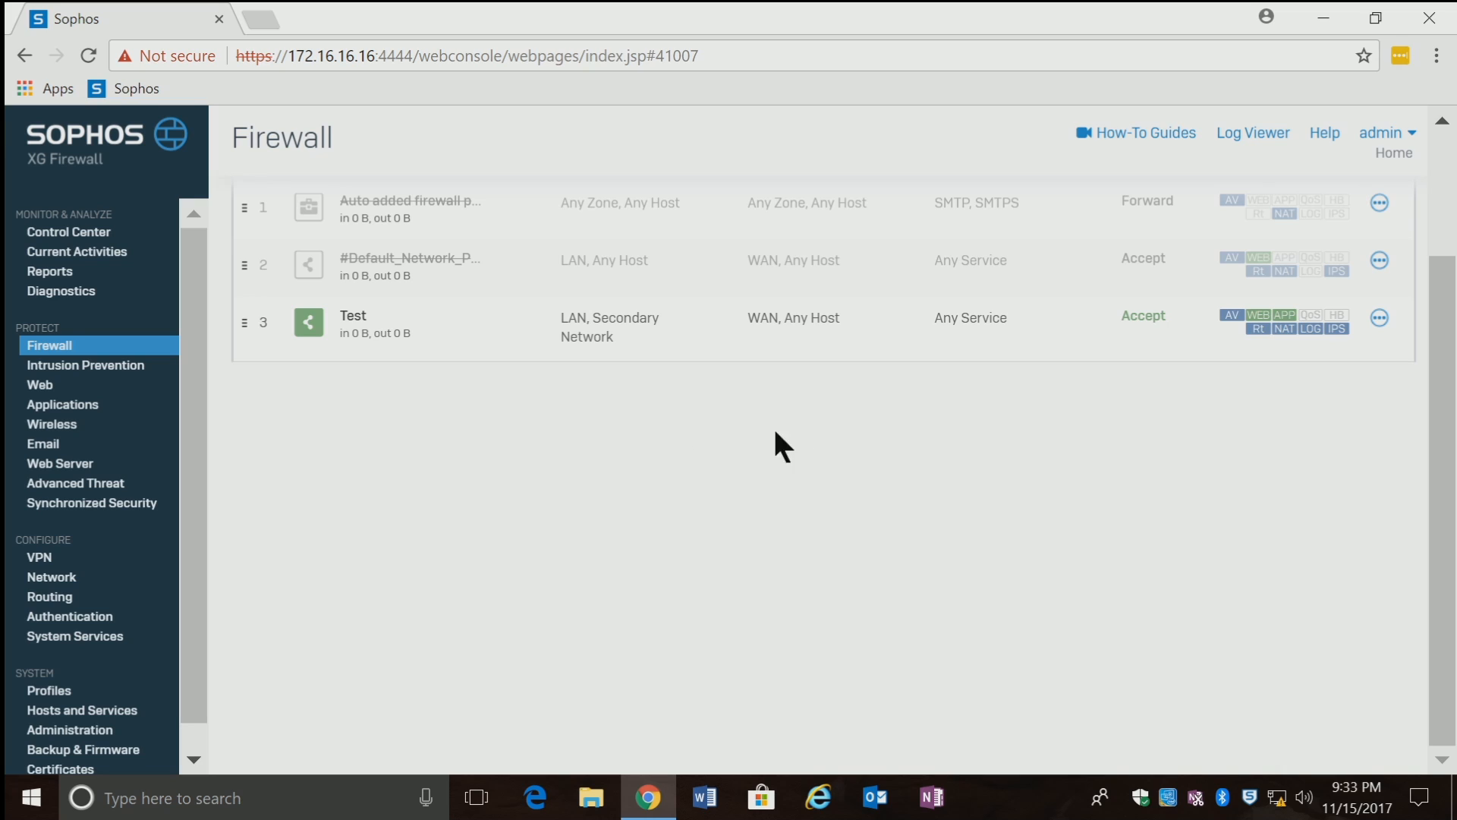
pyautogui.moveTo(1442, 395); pyautogui.dragTo(1440, 315)
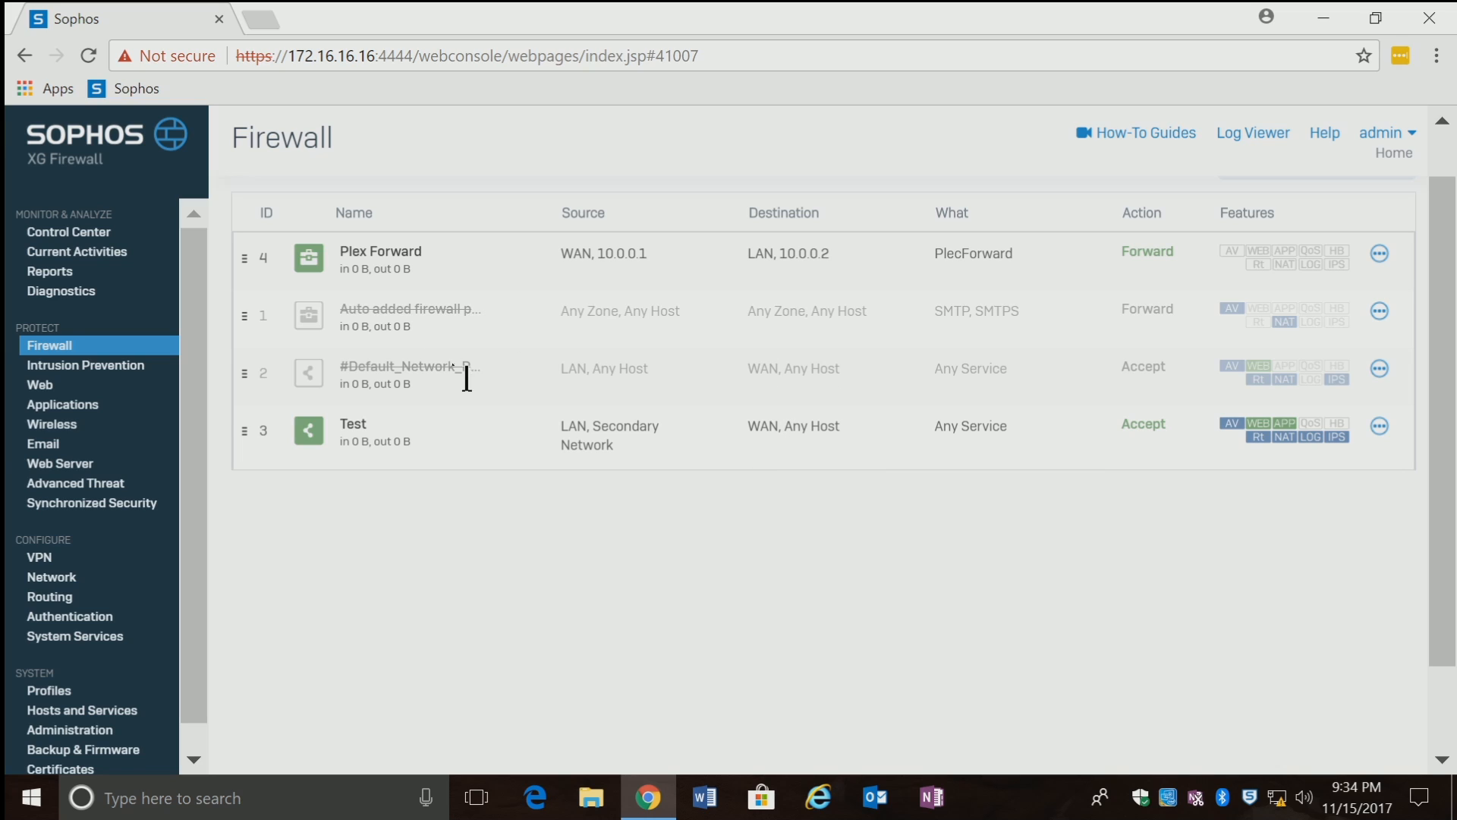
pyautogui.click(1377, 426)
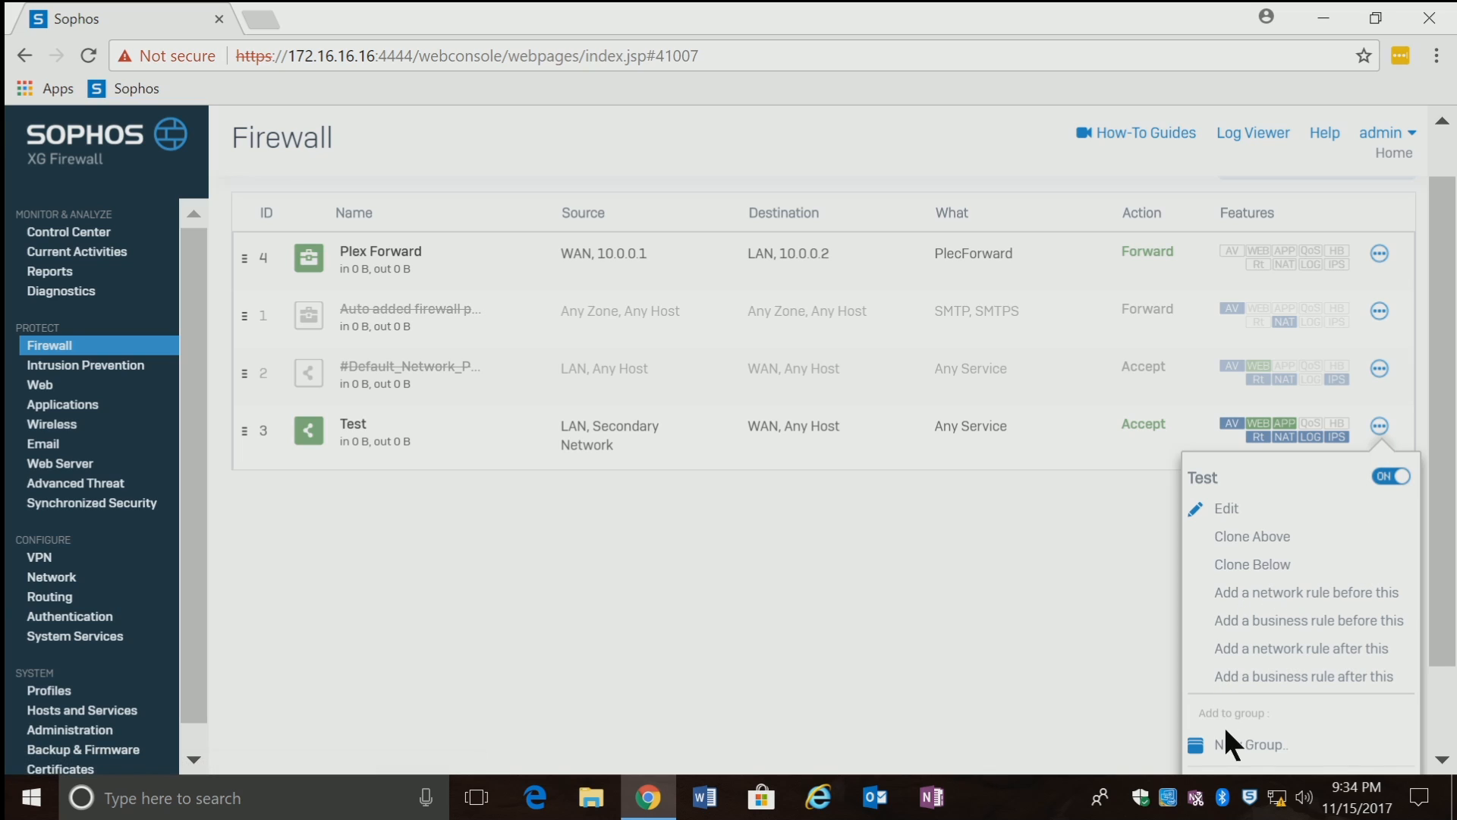
pyautogui.click(952, 609)
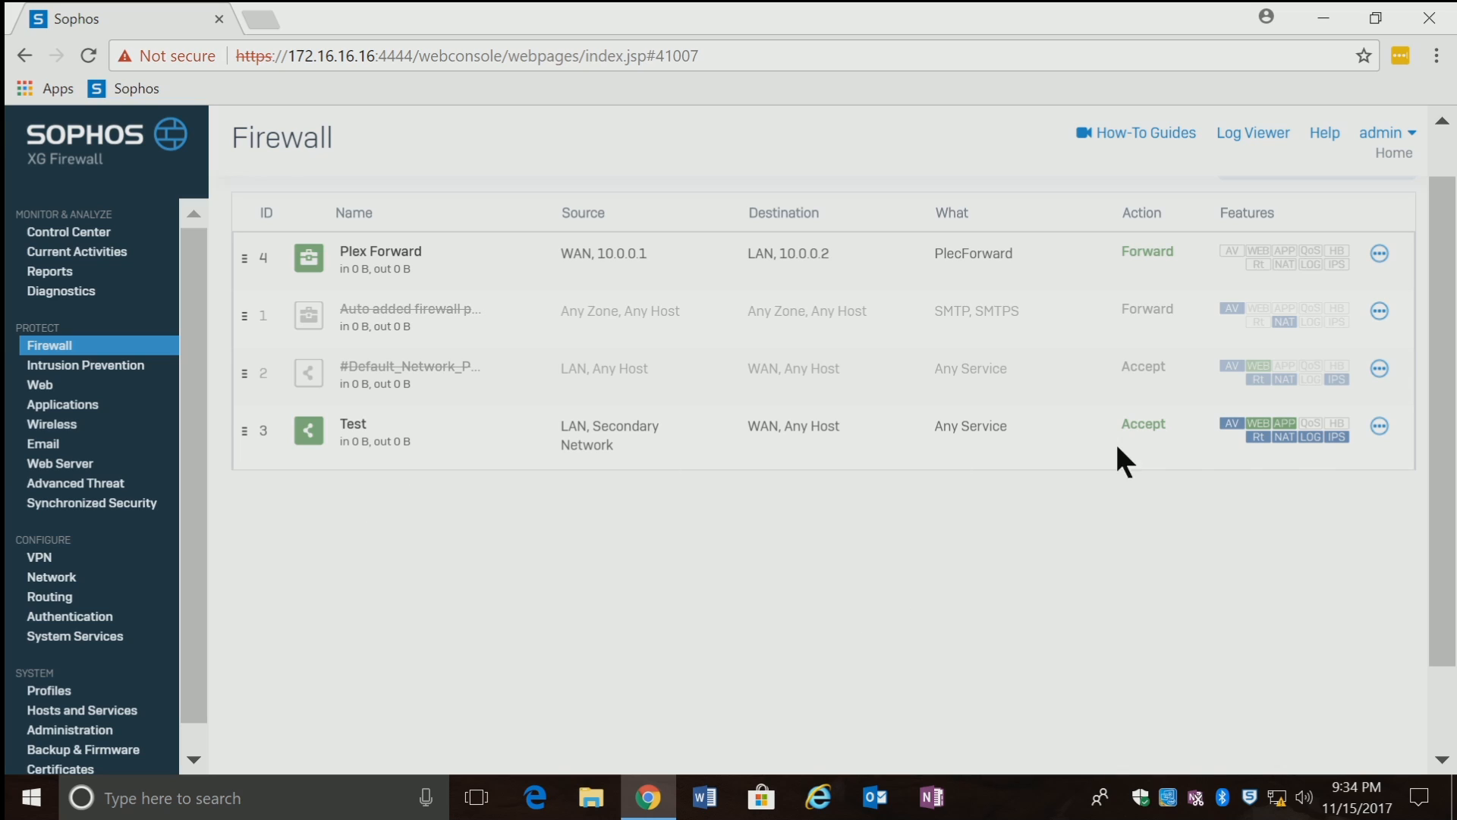
pyautogui.click(1379, 428)
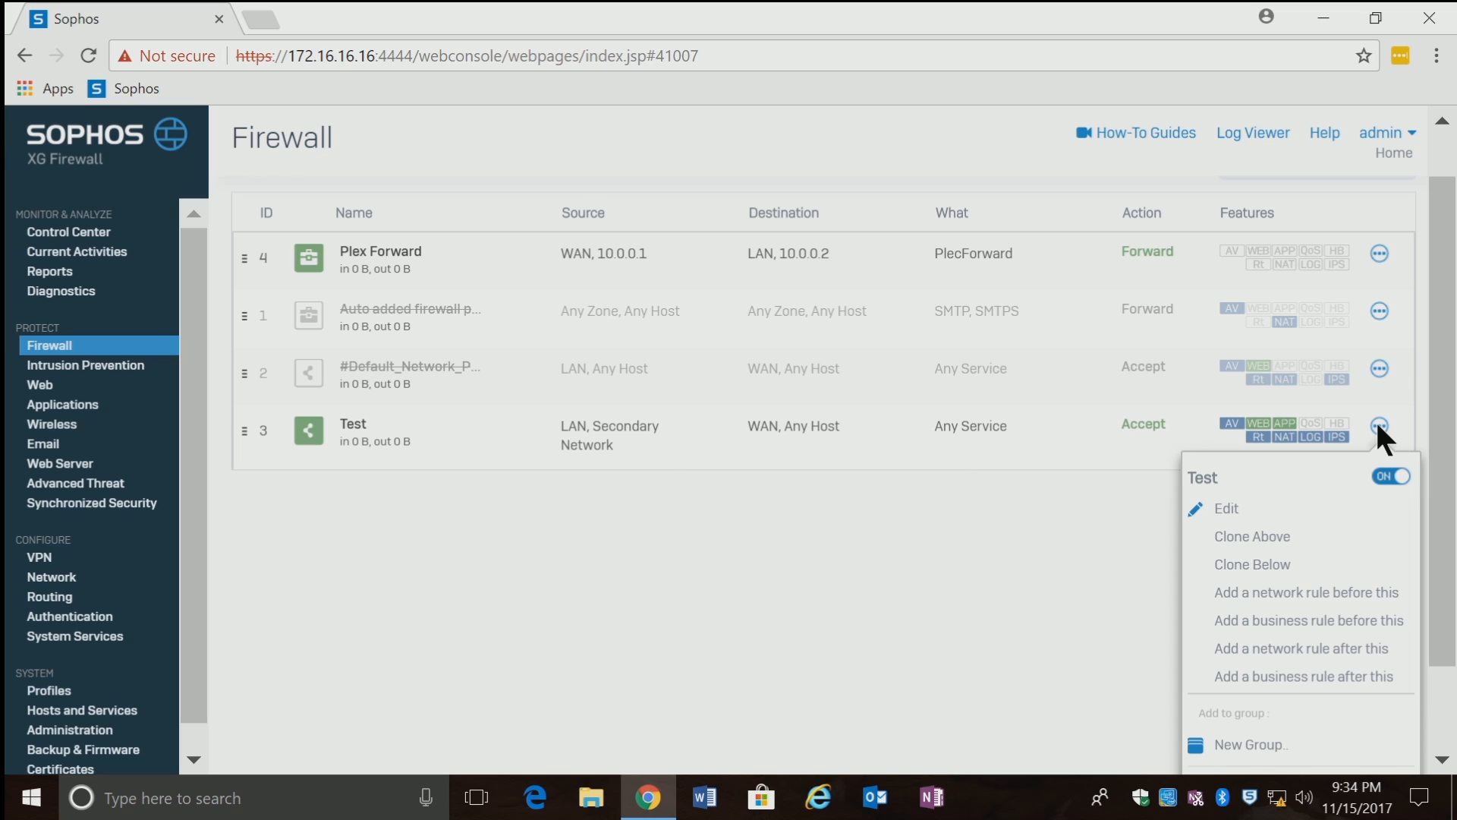
pyautogui.click(1262, 739)
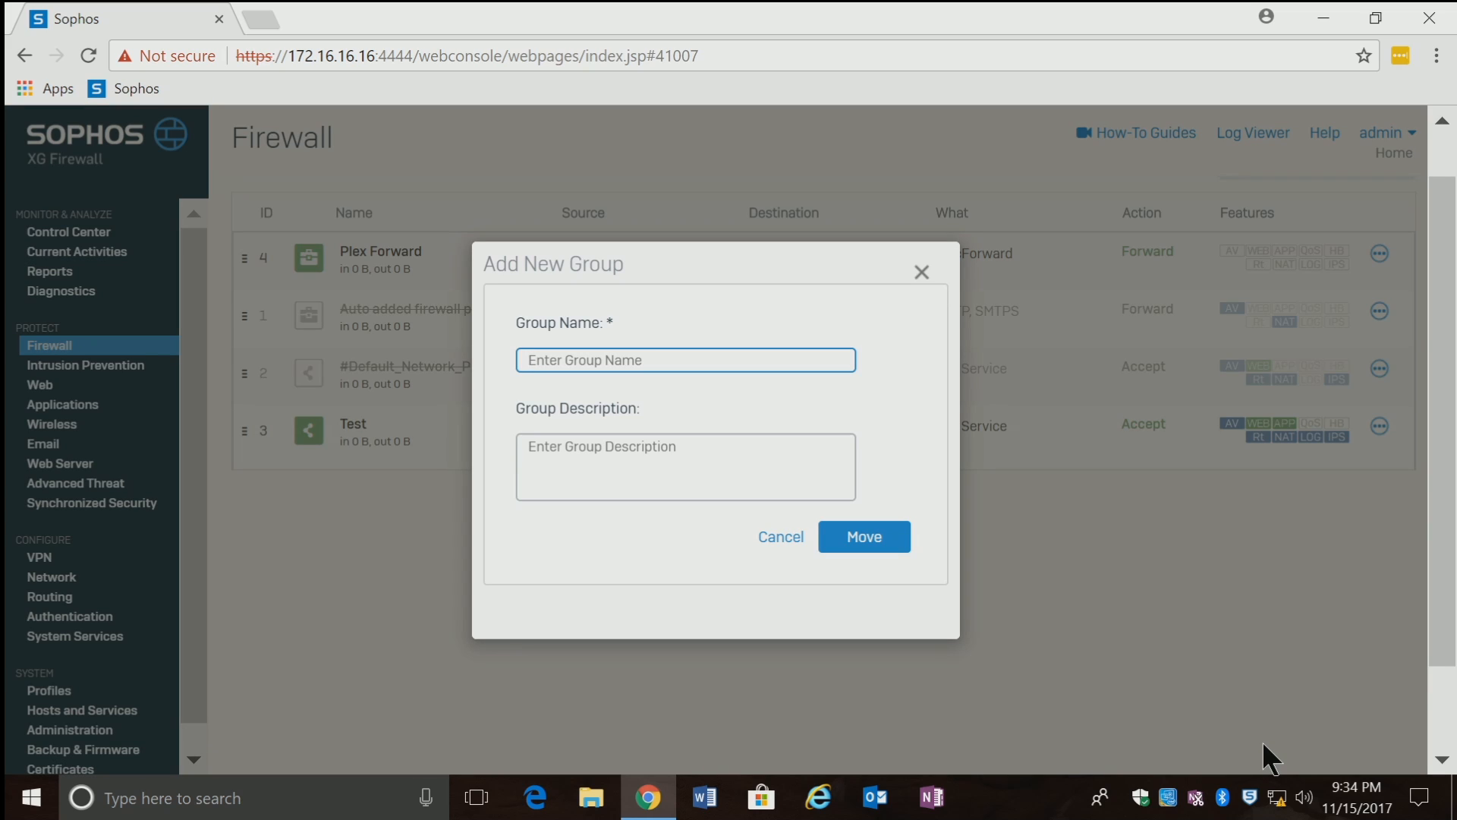
pyautogui.write('T')
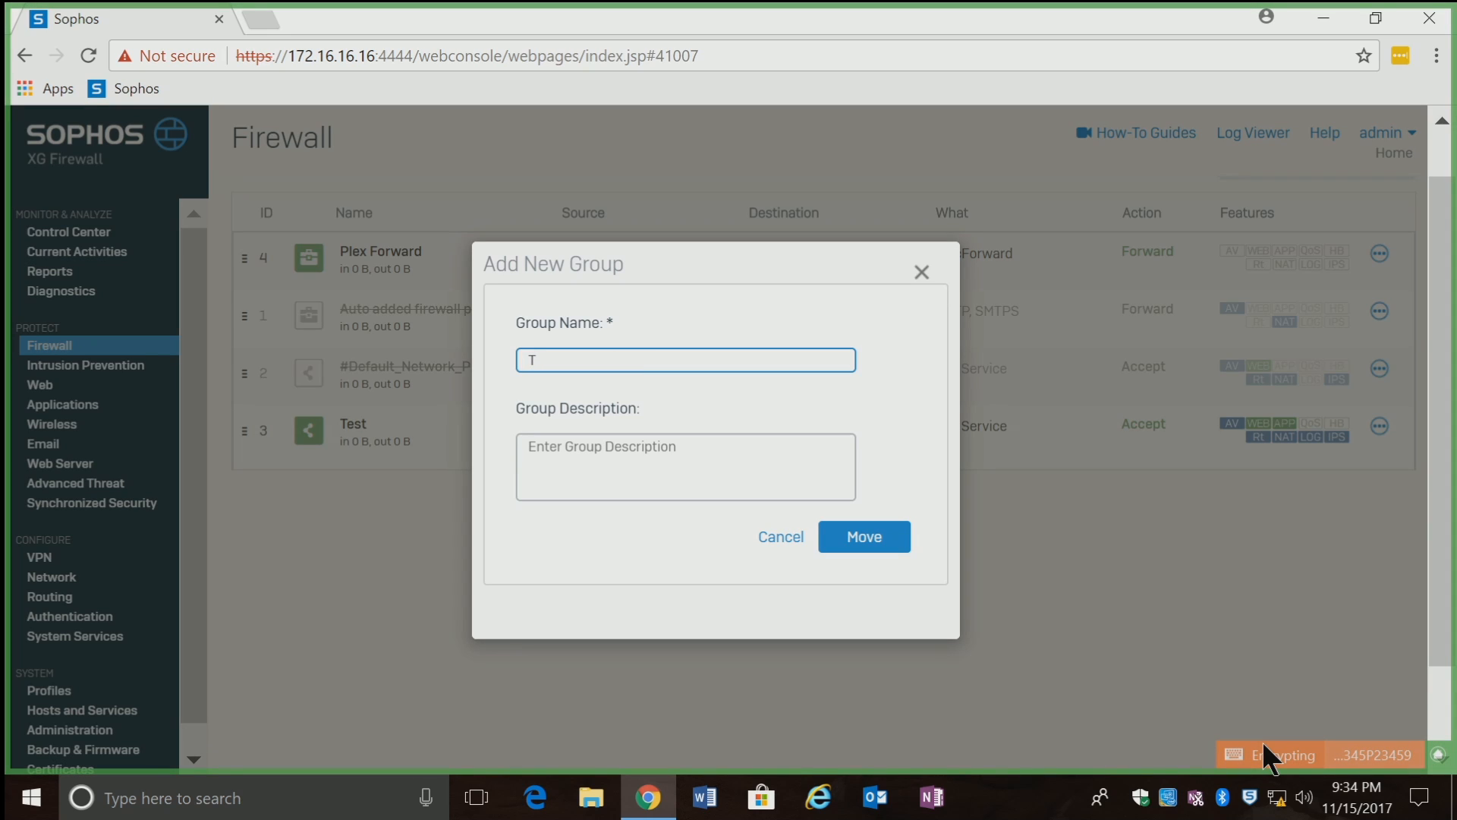
pyautogui.write('est')
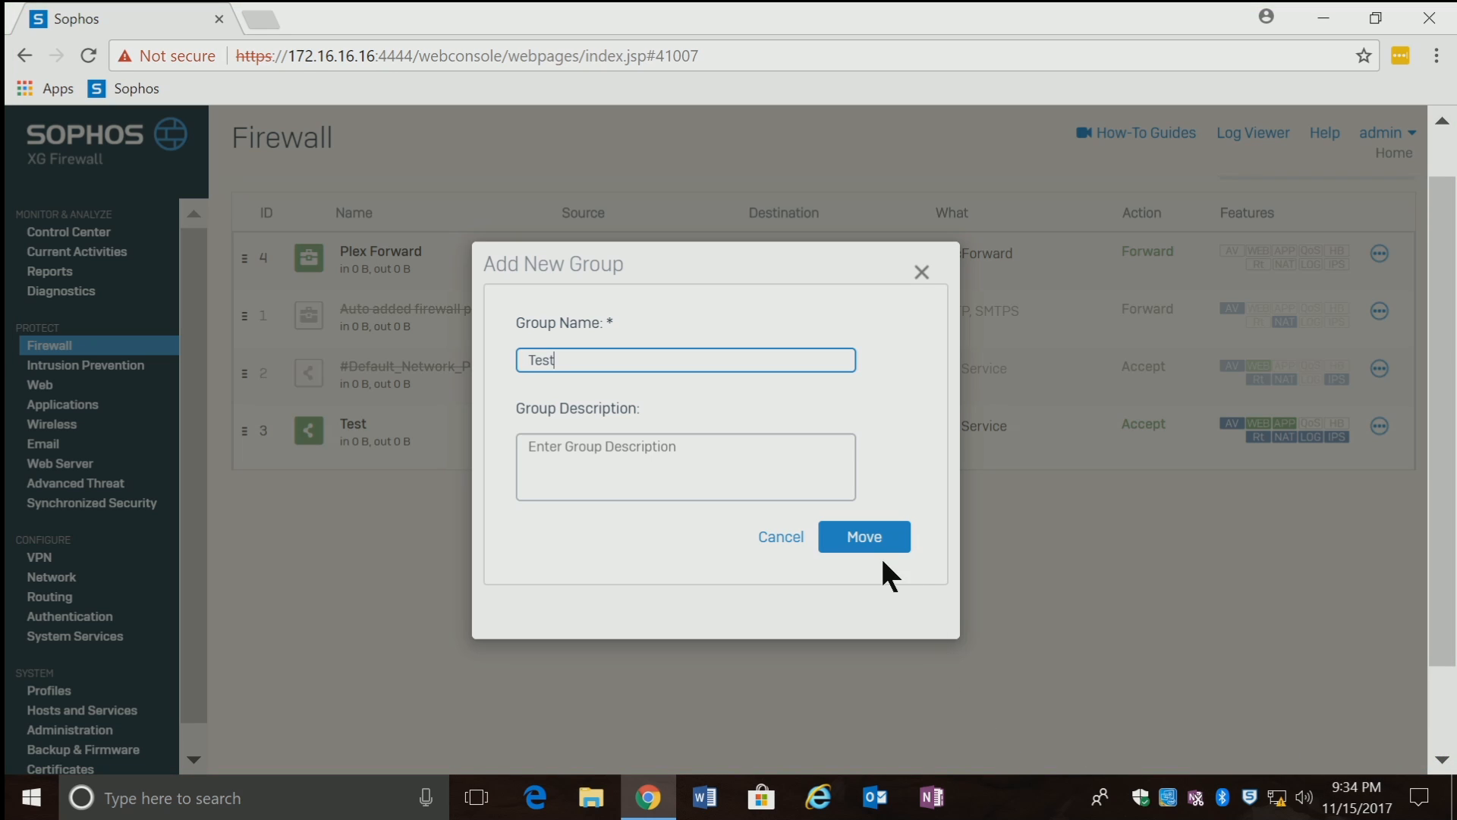
pyautogui.click(865, 538)
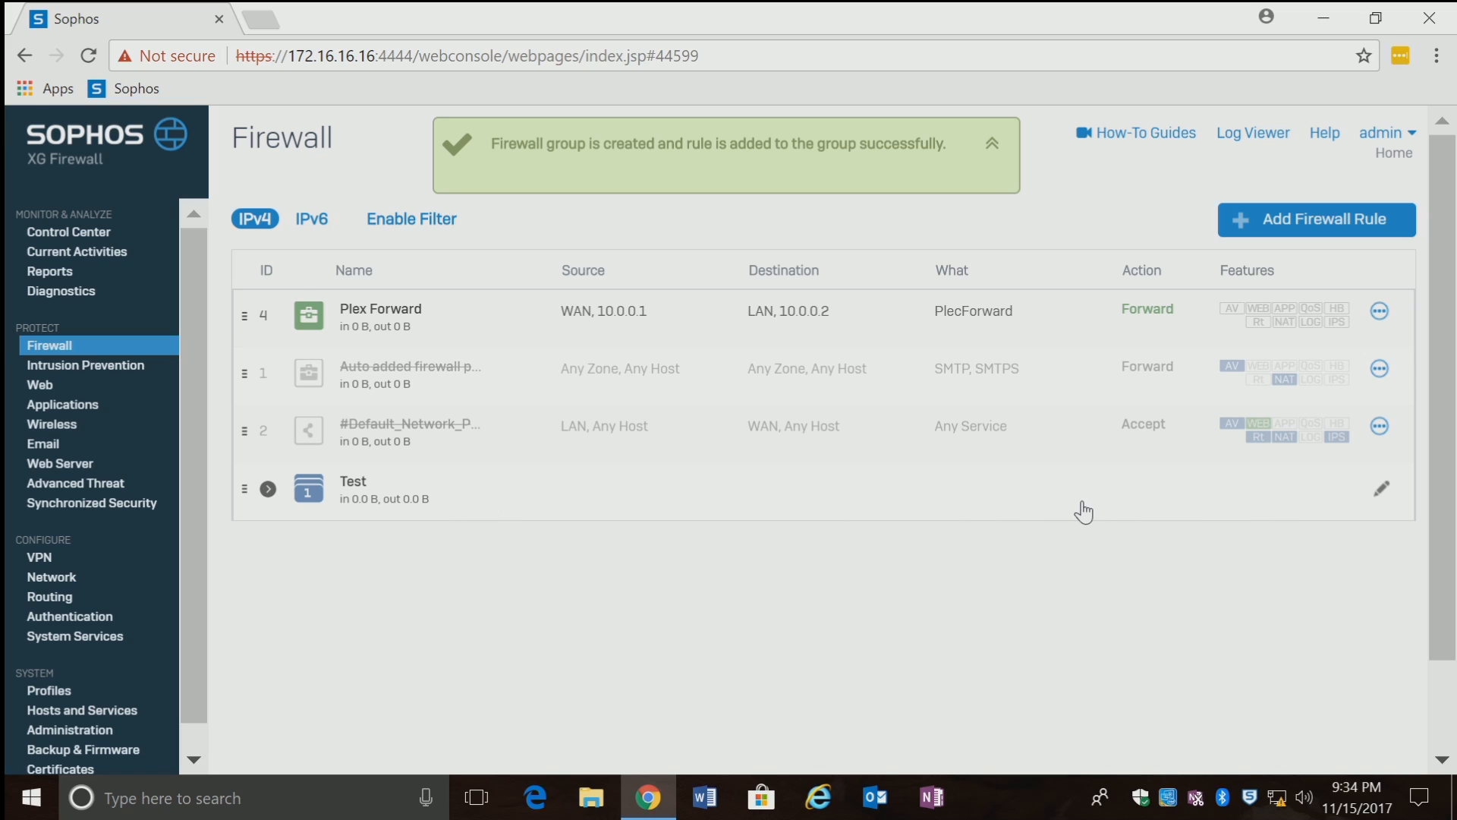
pyautogui.click(267, 492)
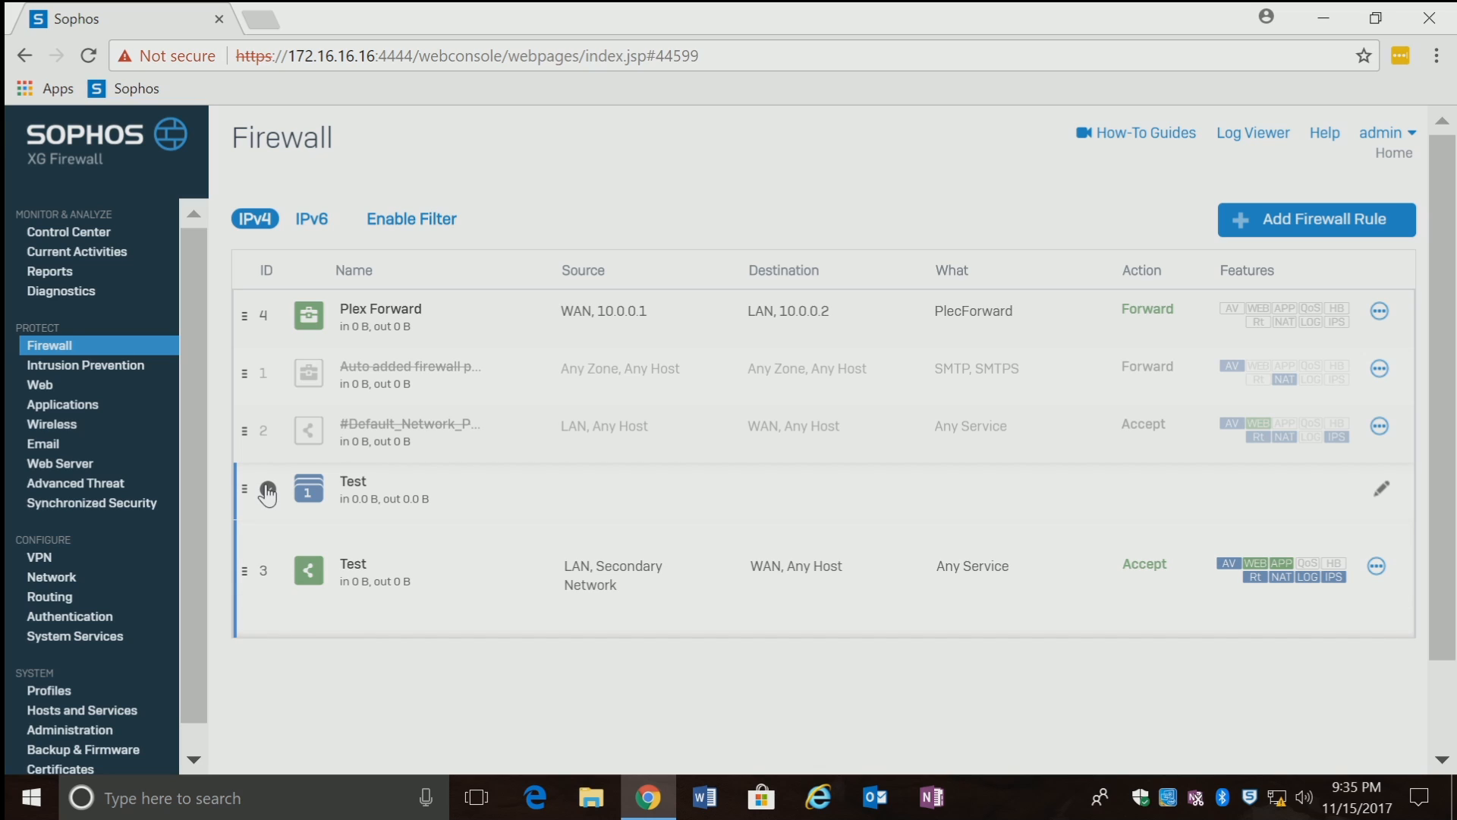
pyautogui.click(267, 492)
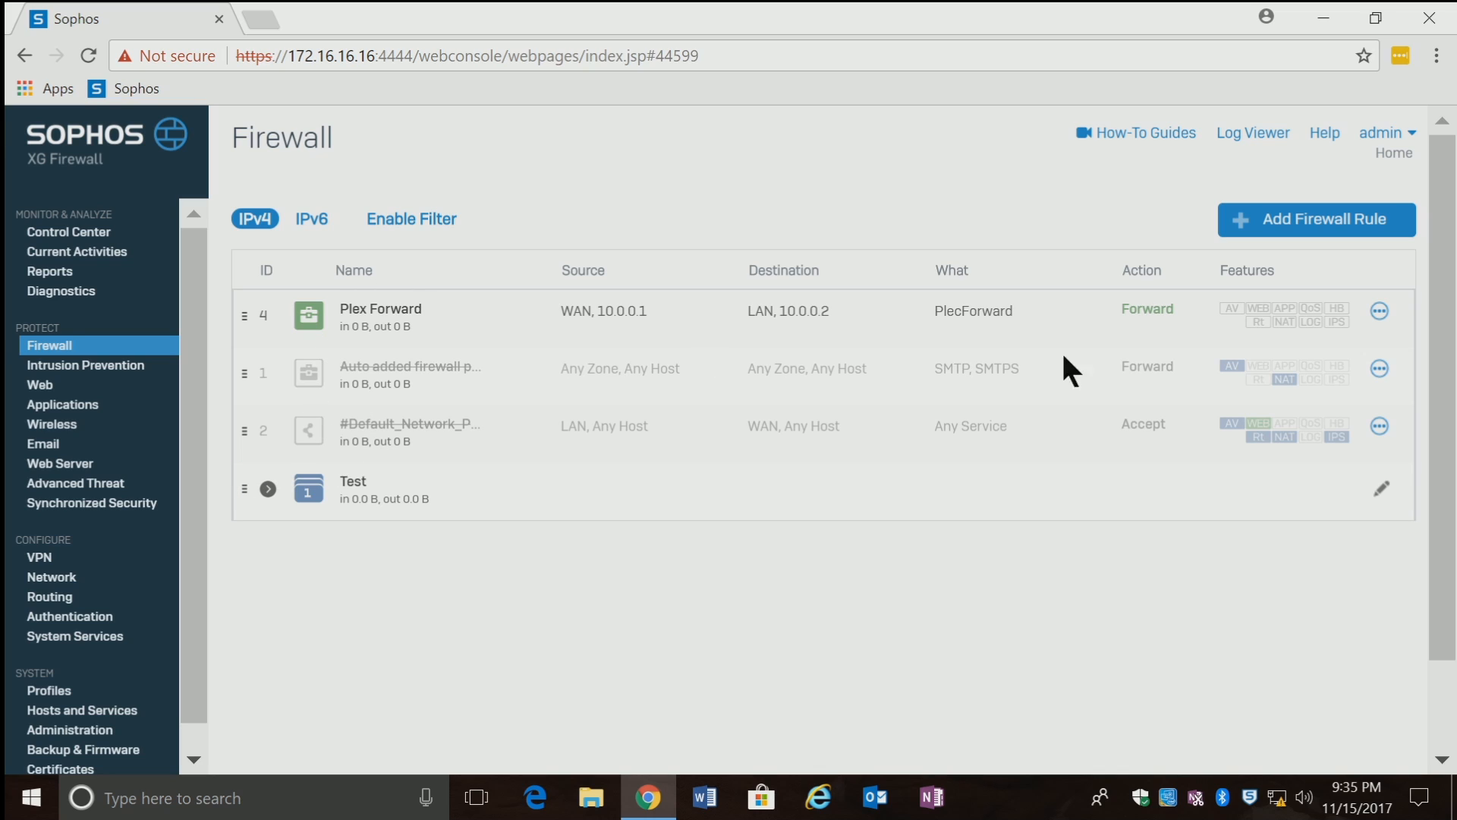
# Step: Add the #Default_Network_Policy rule to the existing Test group and check the group's contents
pyautogui.click(1380, 426)
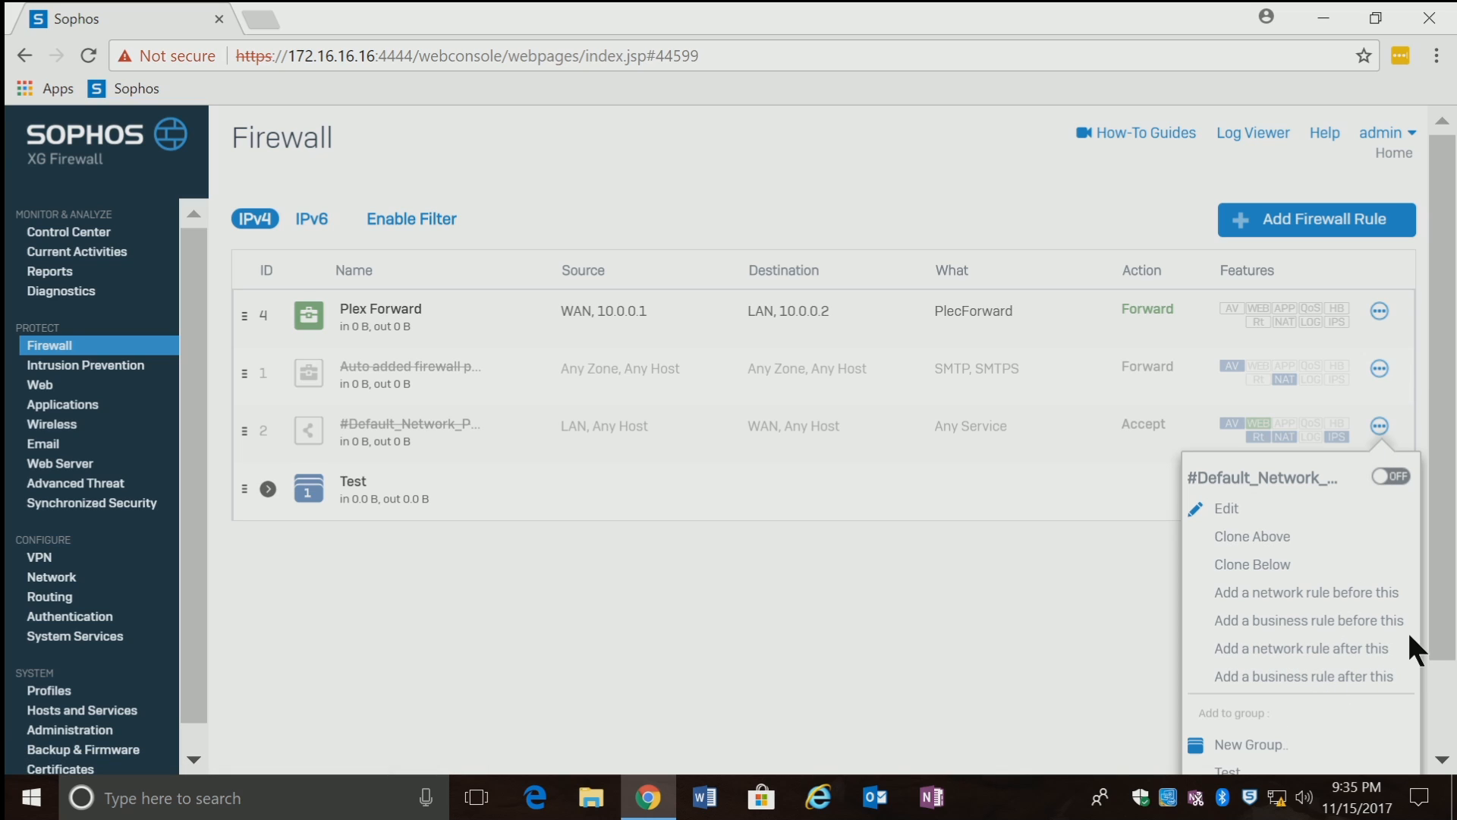
pyautogui.moveTo(1442, 623); pyautogui.dragTo(1439, 668)
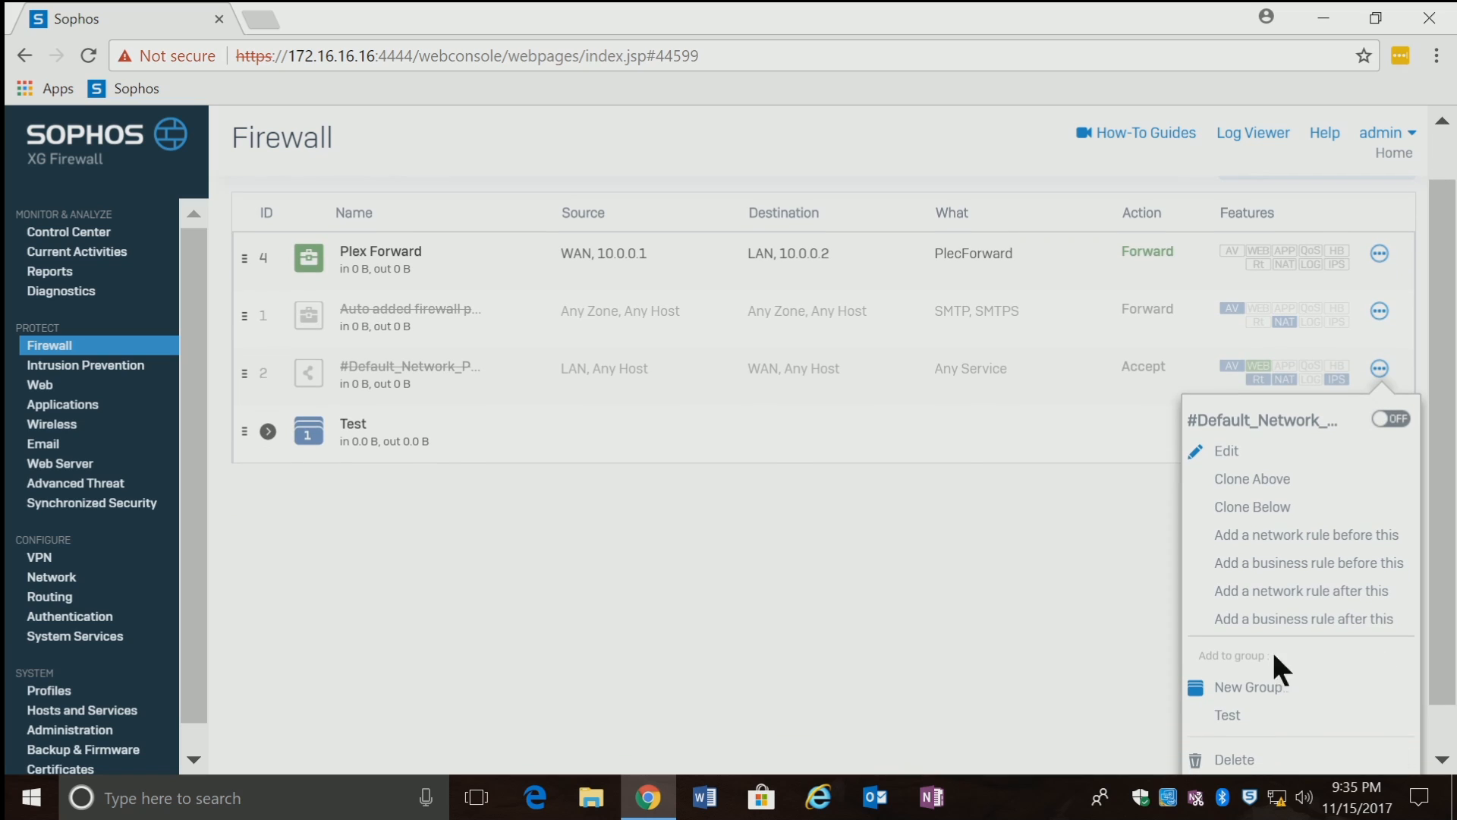
pyautogui.click(1217, 715)
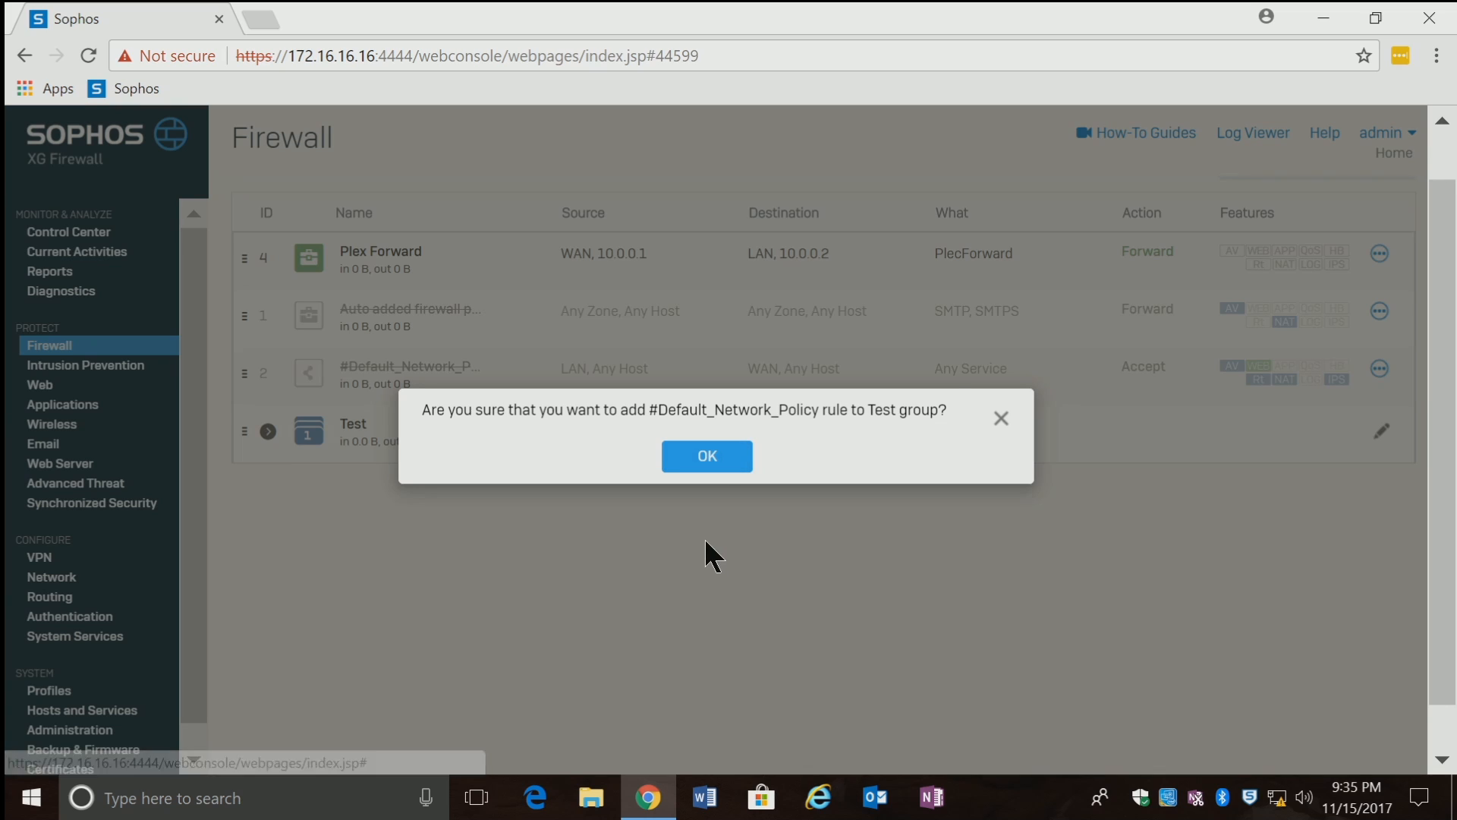
pyautogui.click(716, 457)
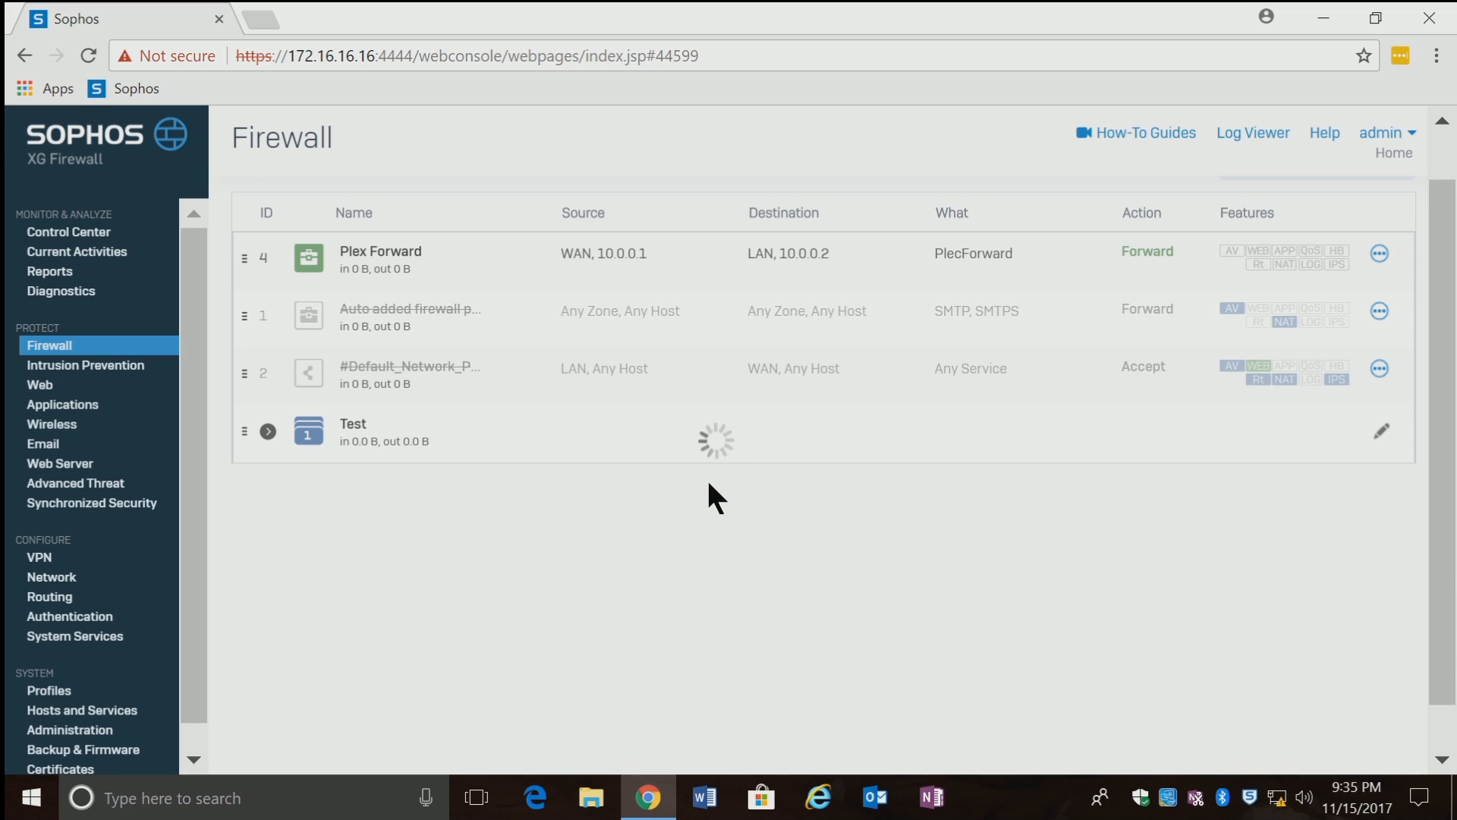
pyautogui.click(267, 432)
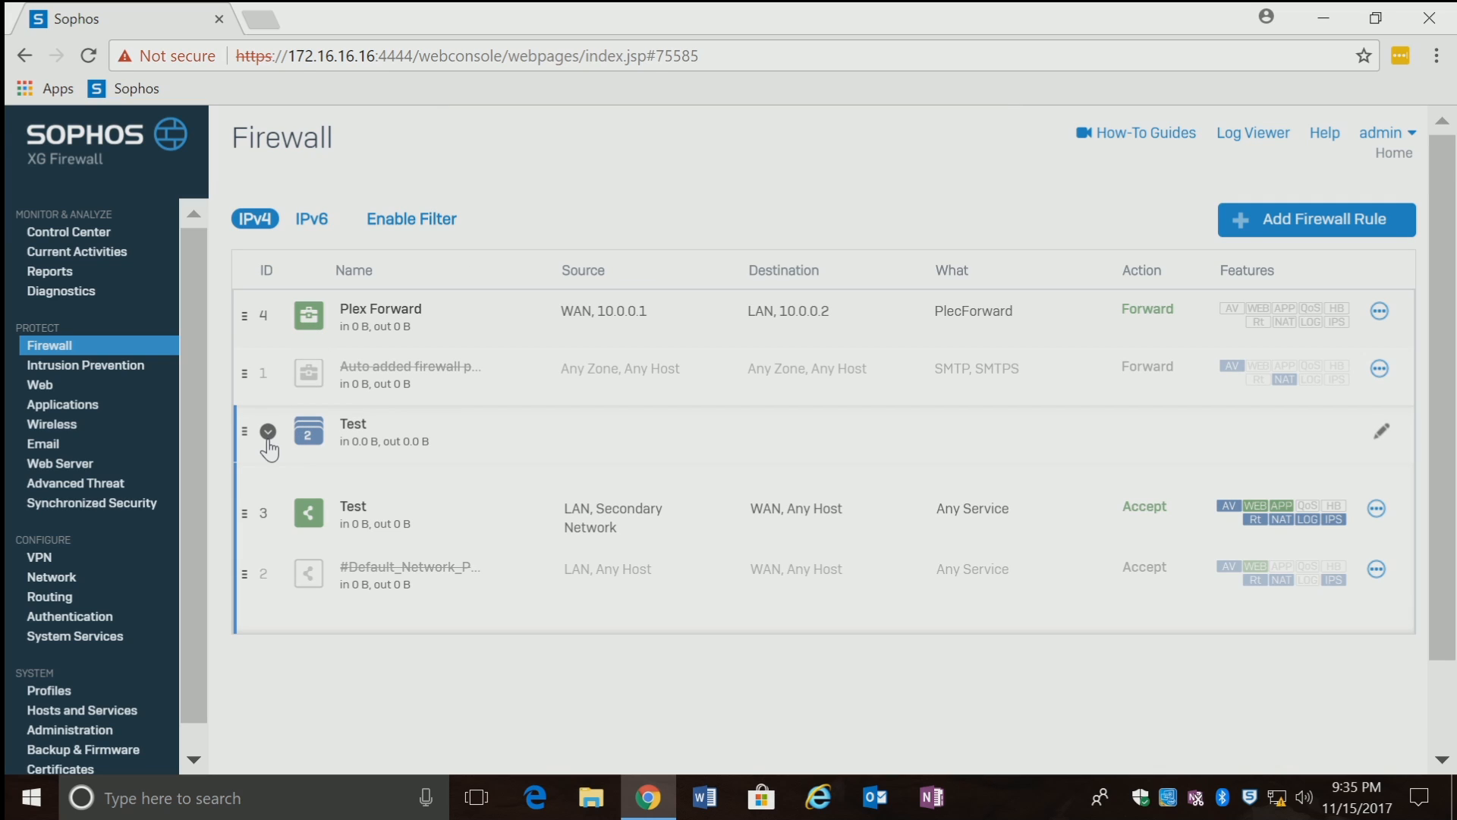
pyautogui.click(267, 431)
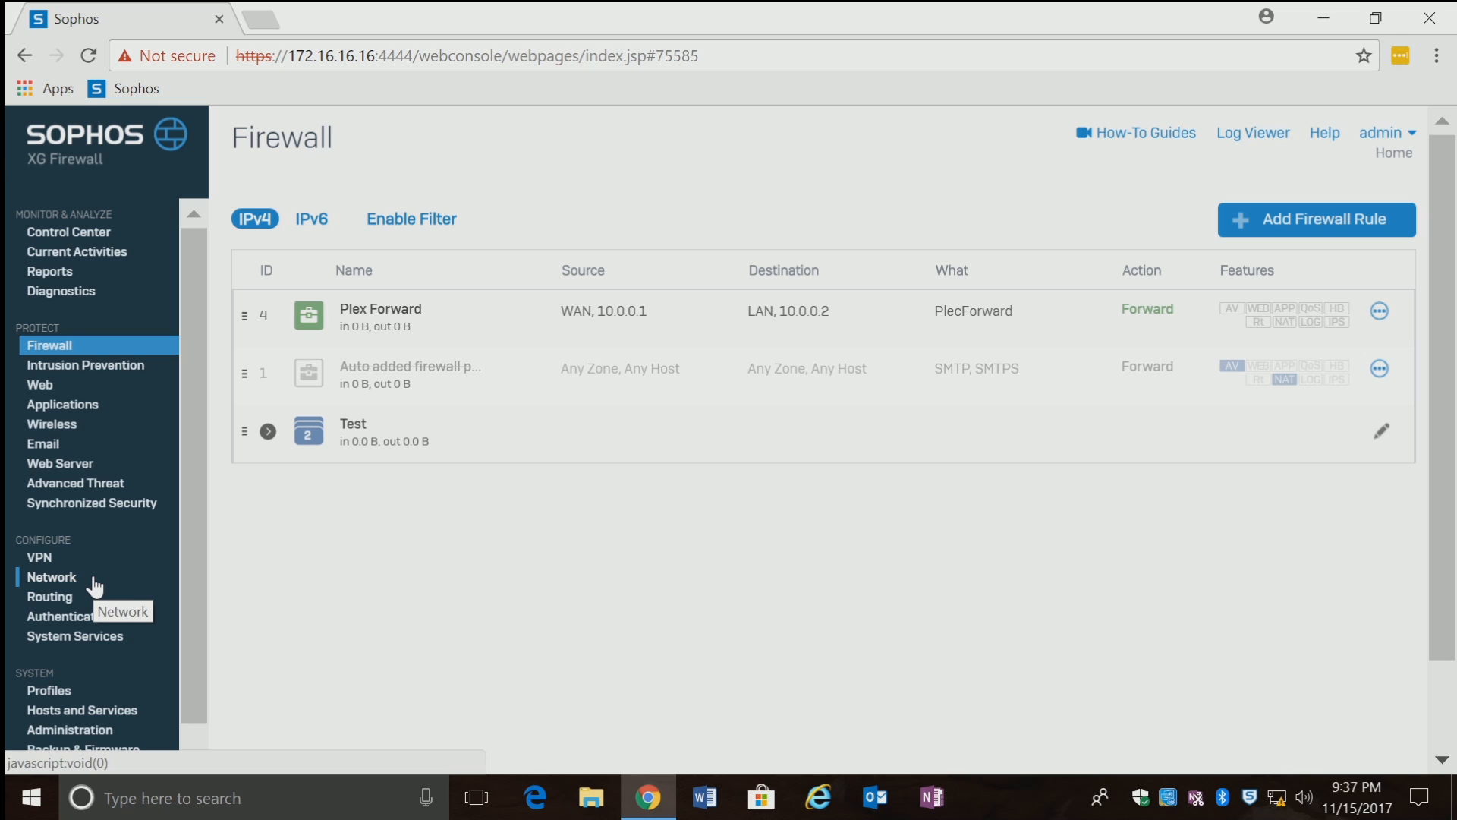
# Step: Open the Backup & Firmware page and review the backup and restore options
pyautogui.scroll(-1, 198, 671)
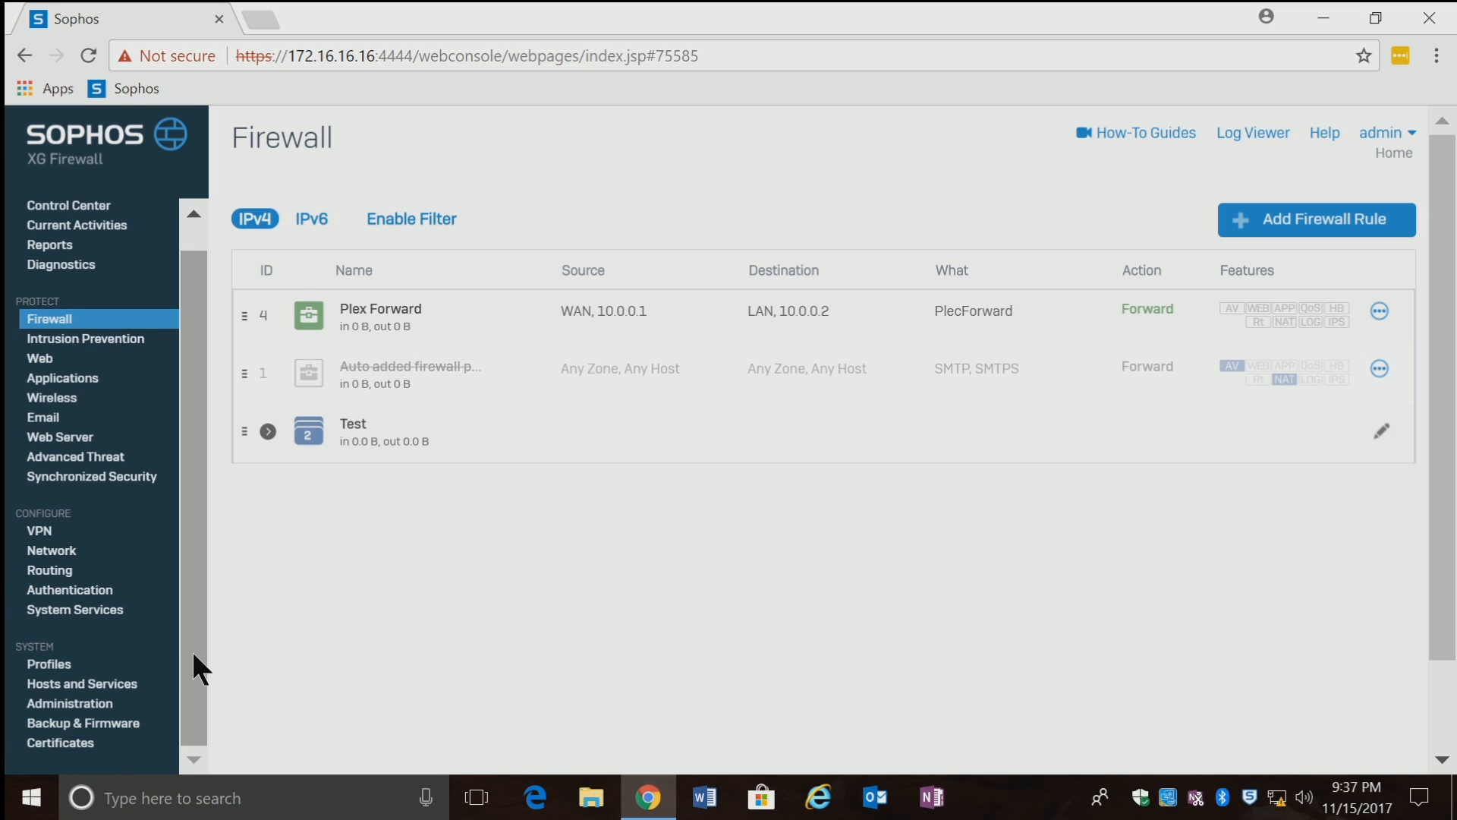
pyautogui.click(109, 725)
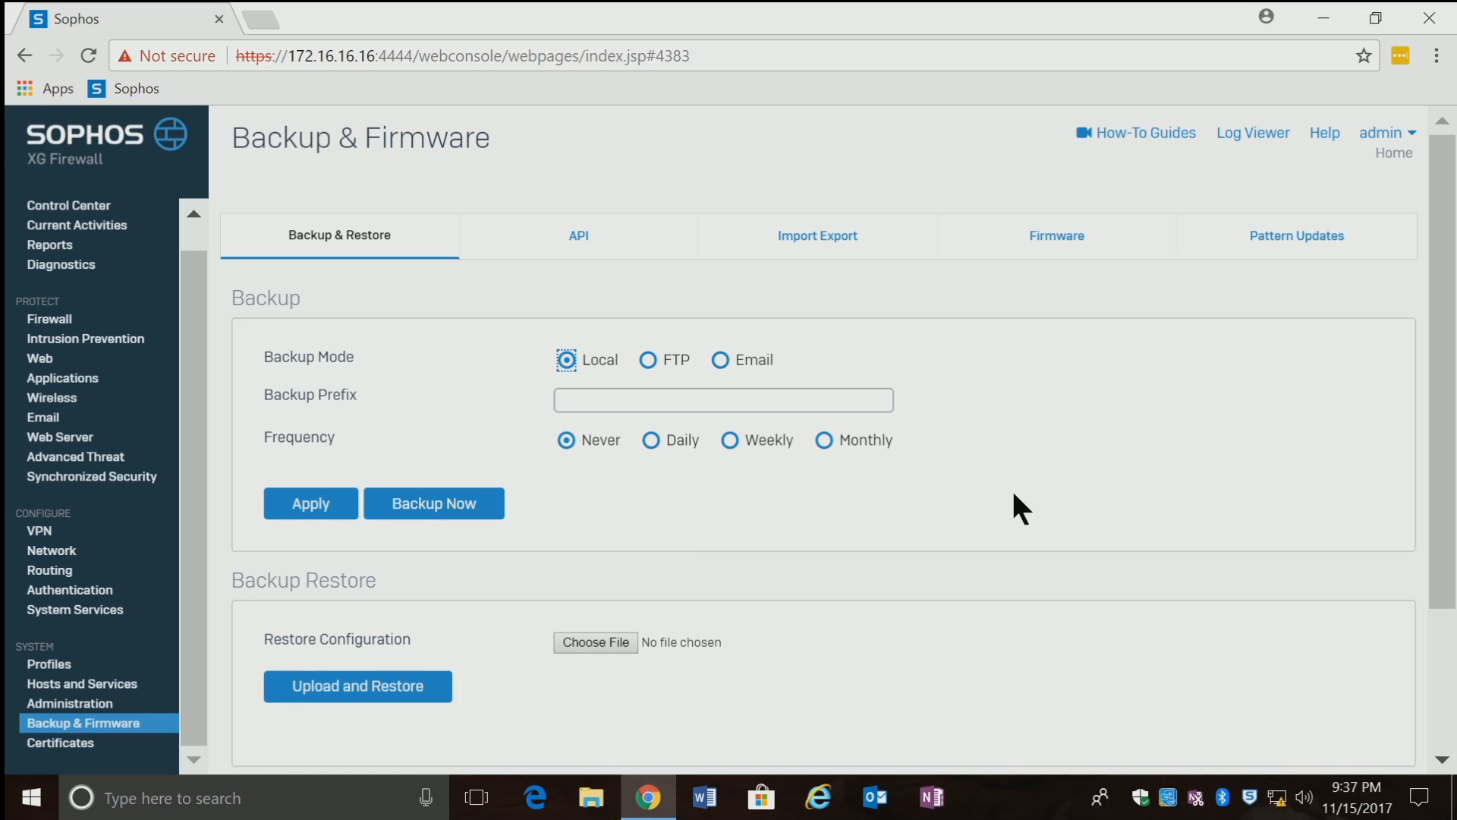
pyautogui.moveTo(1446, 452); pyautogui.dragTo(1448, 475)
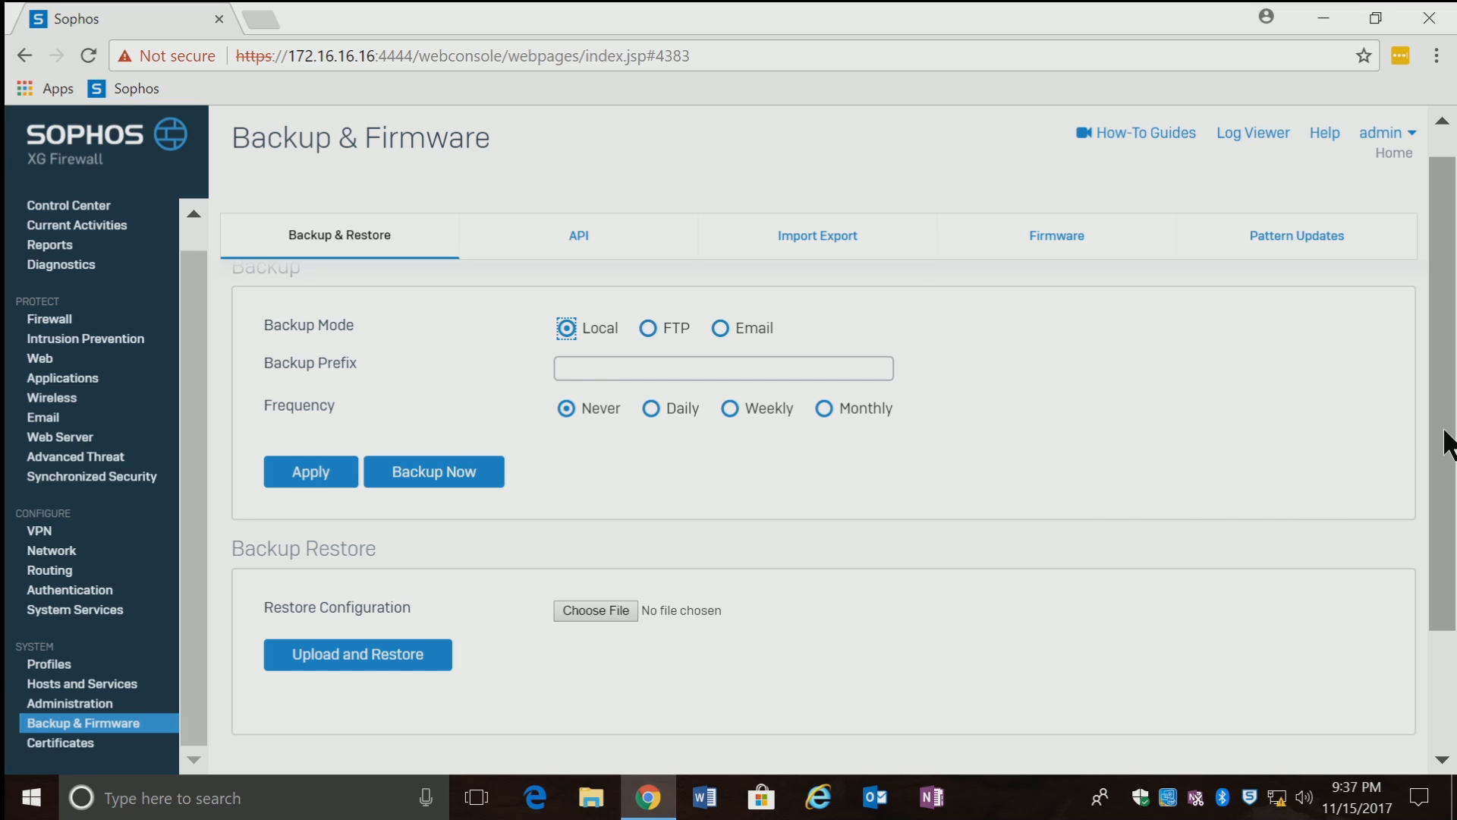
pyautogui.moveTo(1446, 443); pyautogui.dragTo(1434, 260)
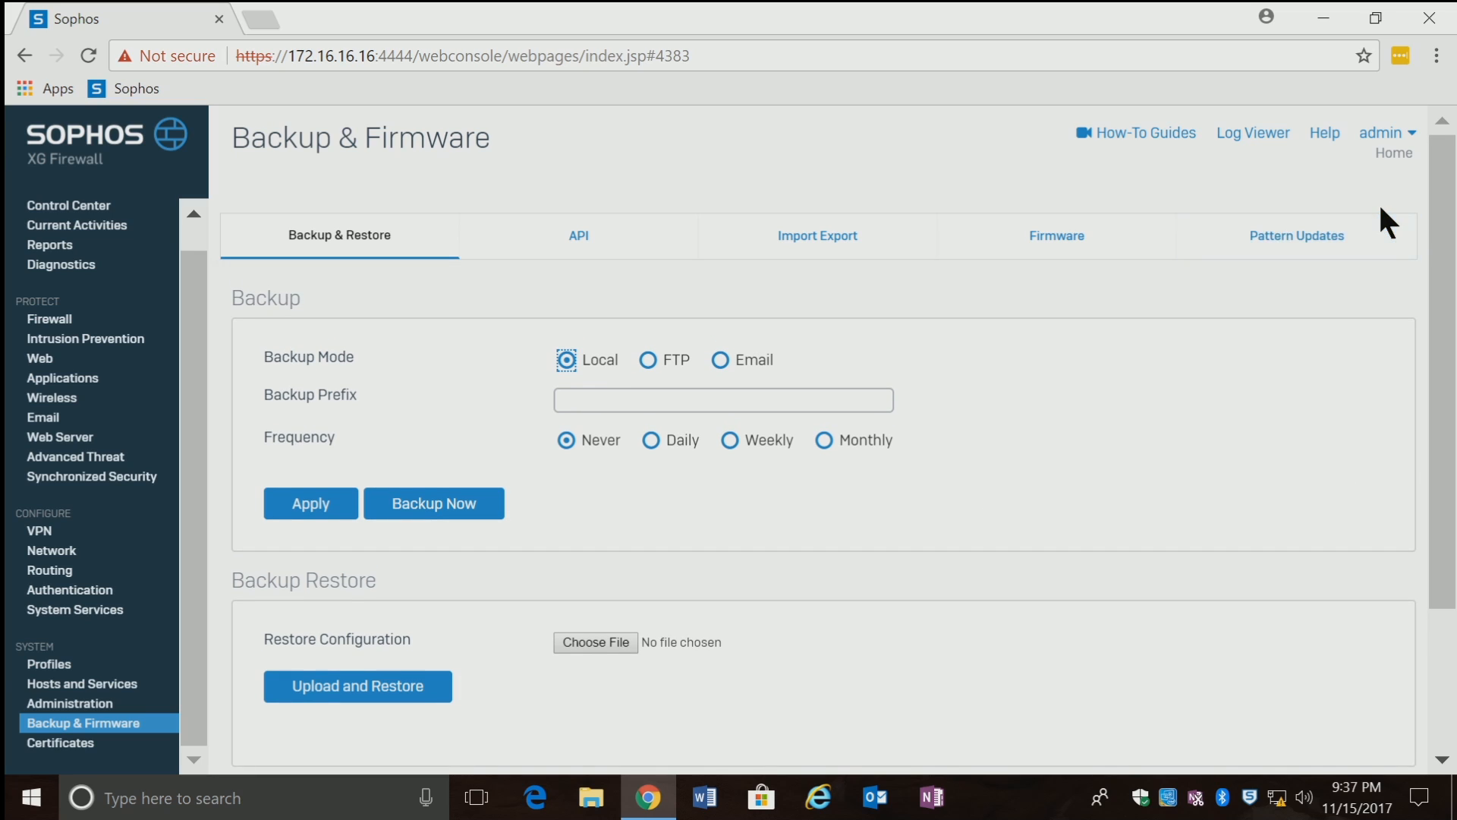
pyautogui.click(1383, 252)
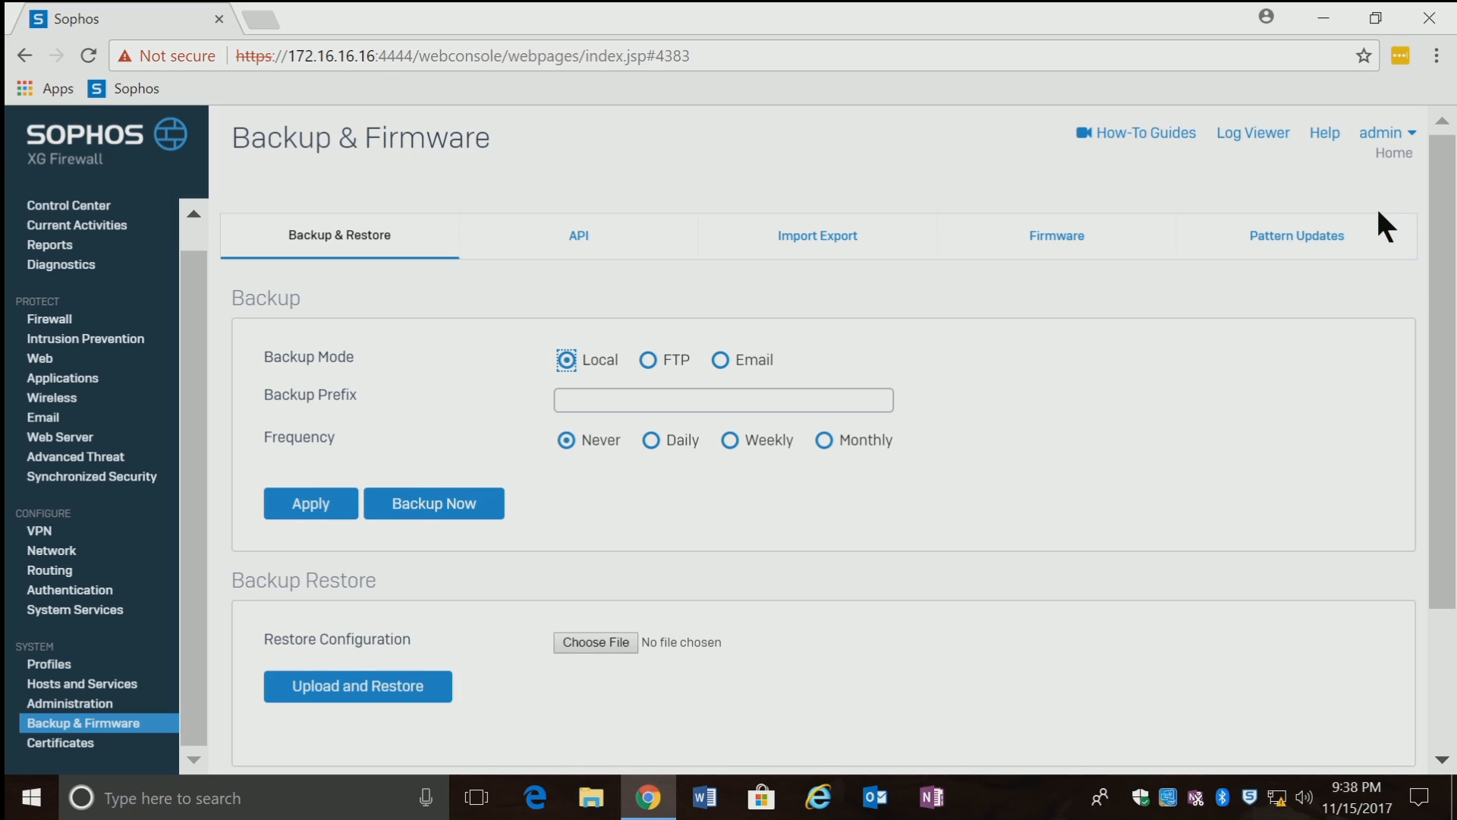